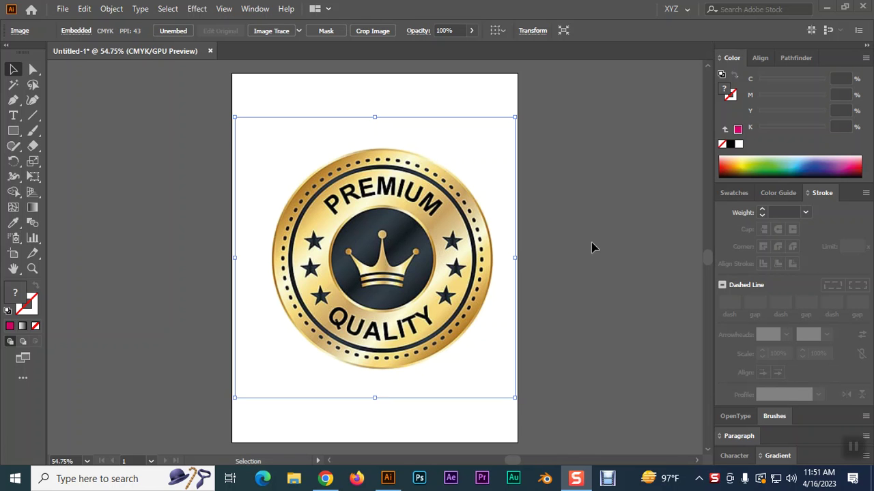
Zoom in, nudge the placed 'PREMIUM QUALITY' badge image slightly left, then deselect it.
key(ctrl+equal)
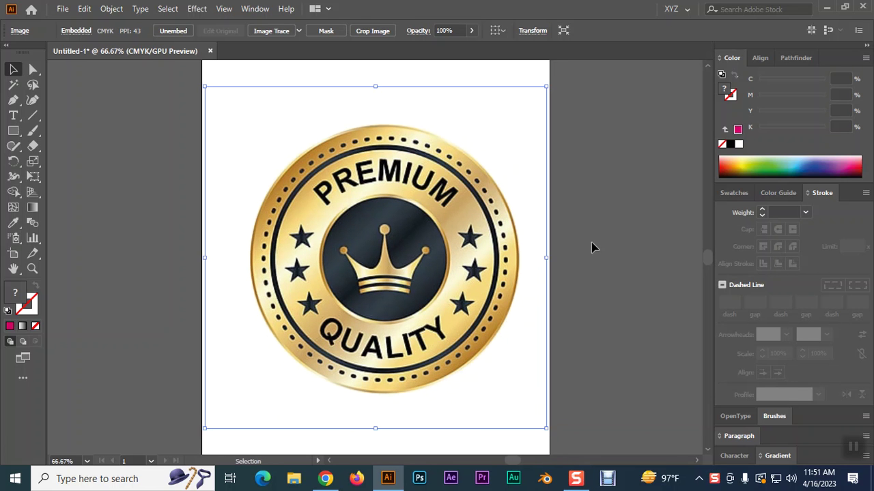
key(a)
key(ctrl+shift+a)
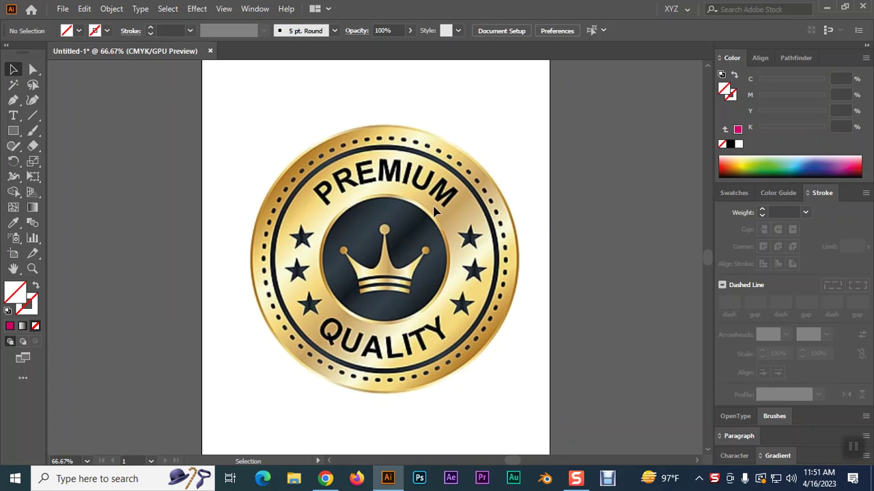
key(ctrl)
click(372, 234)
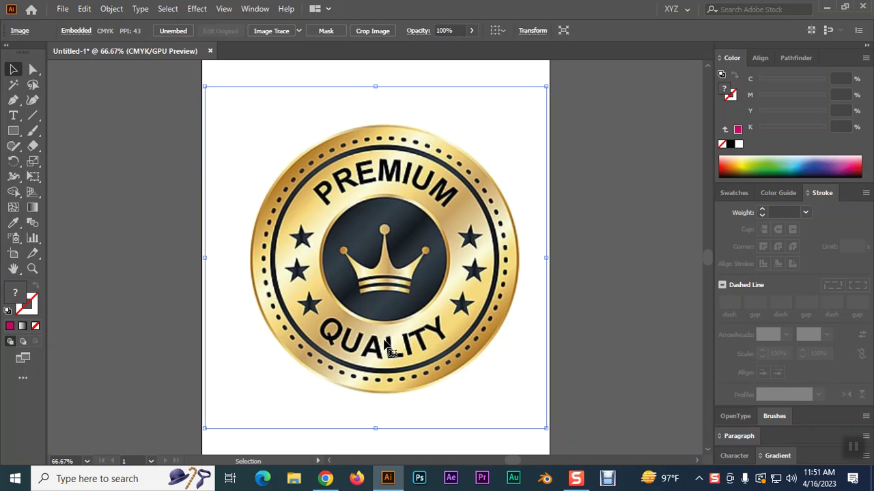
key(shift+Left)
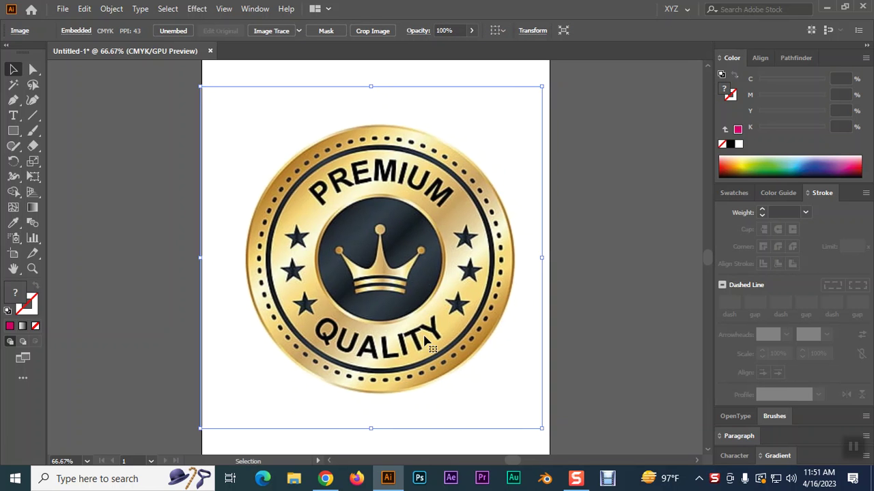
key(Right)
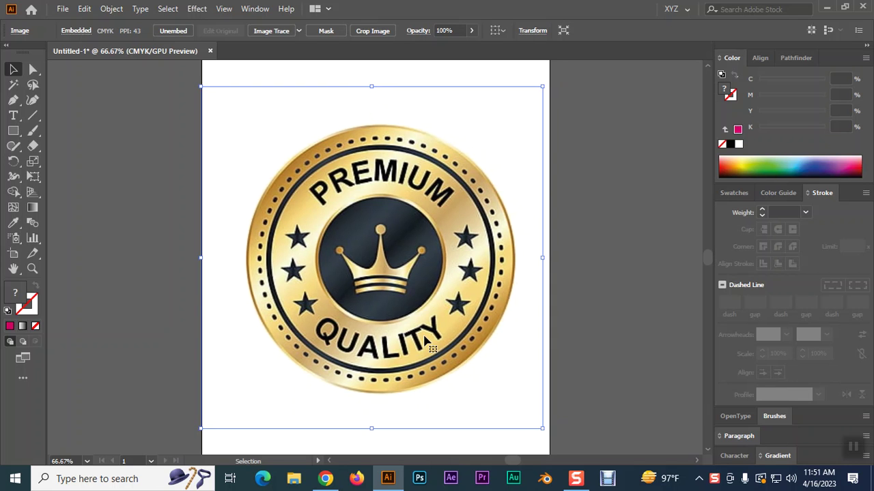
key(ctrl+shift+a)
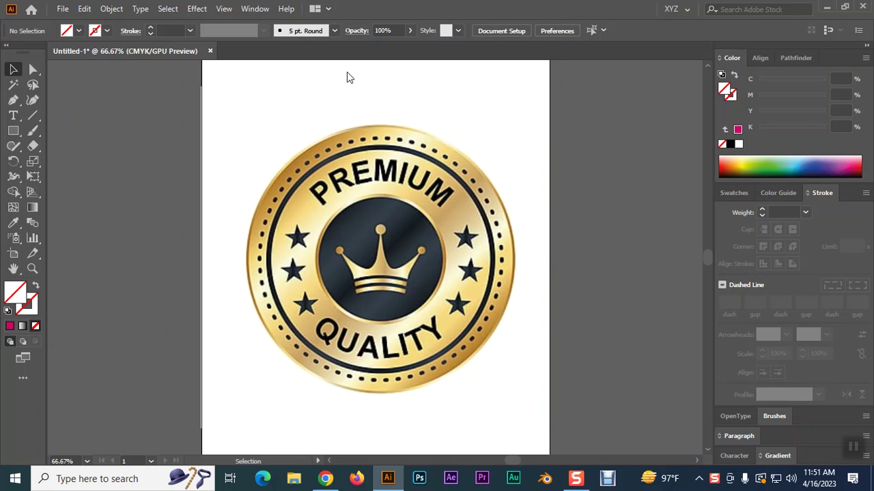
Draw an ellipse over the badge and drag its sides out to the outer gold rim.
drag(13, 130, 57, 161)
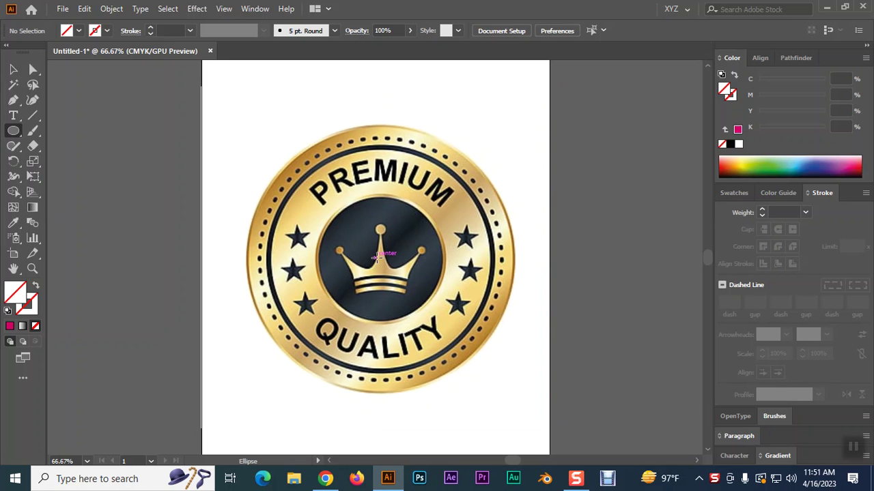
drag(375, 258, 488, 389)
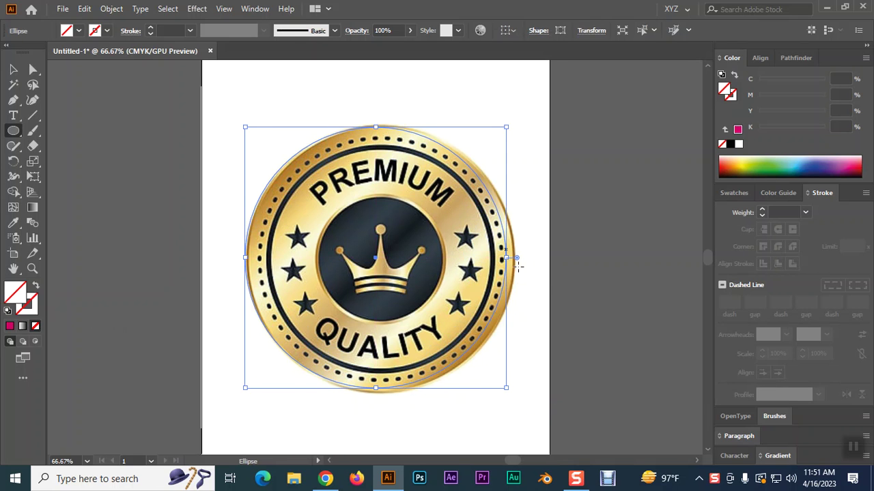
drag(508, 259, 518, 259)
drag(377, 388, 378, 394)
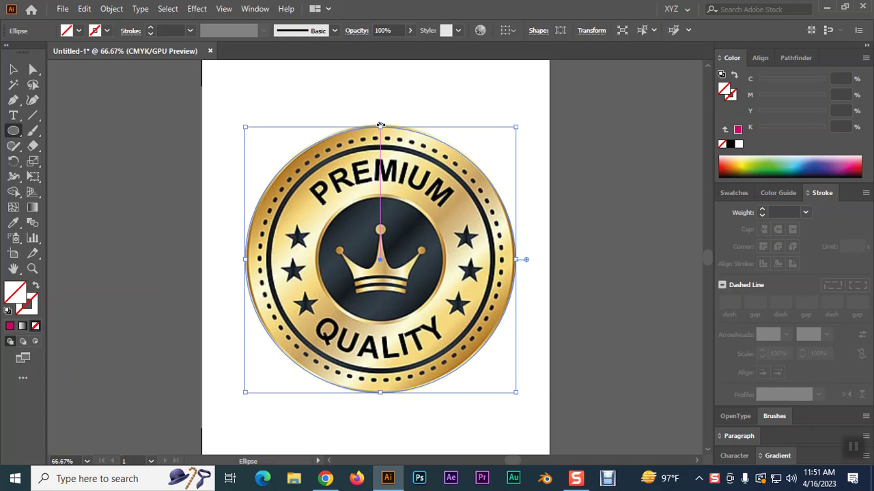
drag(381, 126, 380, 125)
Zoom in closely and fine-tune the circle's edges to match the gold rim exactly.
key(ctrl+equal)
key(ctrl+equal)
key(ctrl+equal)
key(ctrl+equal)
scroll(376, 216, up, 5)
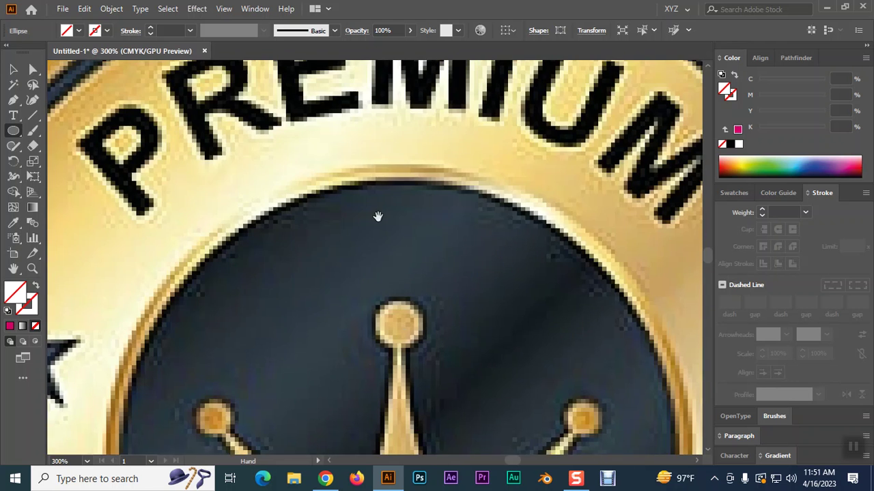
scroll(403, 377, up, 1)
drag(410, 219, 407, 207)
scroll(581, 195, down, 10)
scroll(581, 196, left, 6)
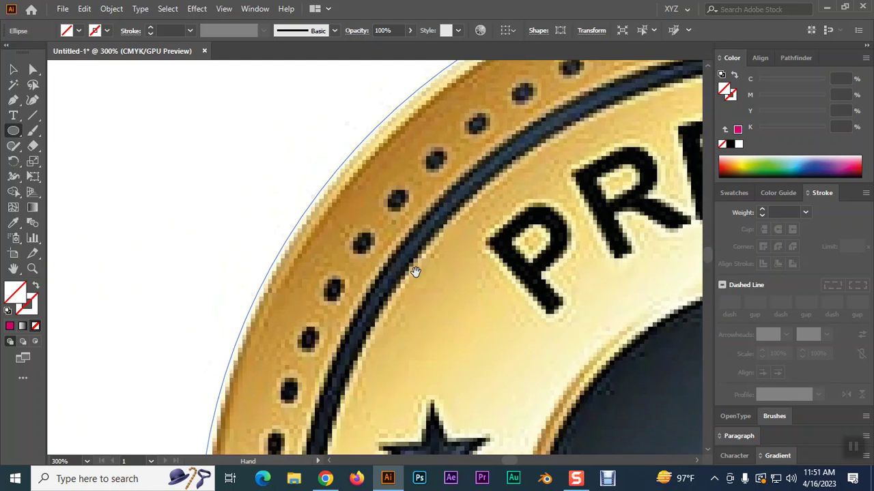
scroll(461, 210, down, 3)
drag(283, 219, 287, 219)
scroll(404, 269, down, 10)
scroll(404, 269, right, 7)
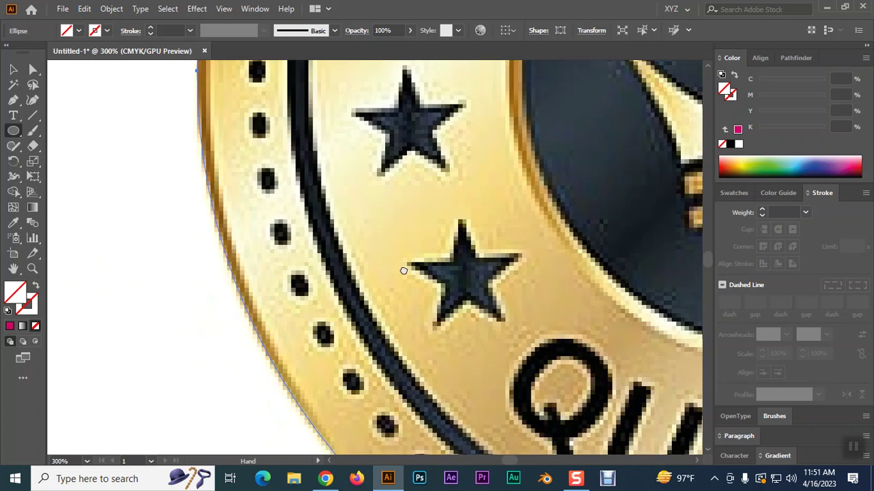
scroll(232, 163, right, 6)
scroll(236, 329, left, 1)
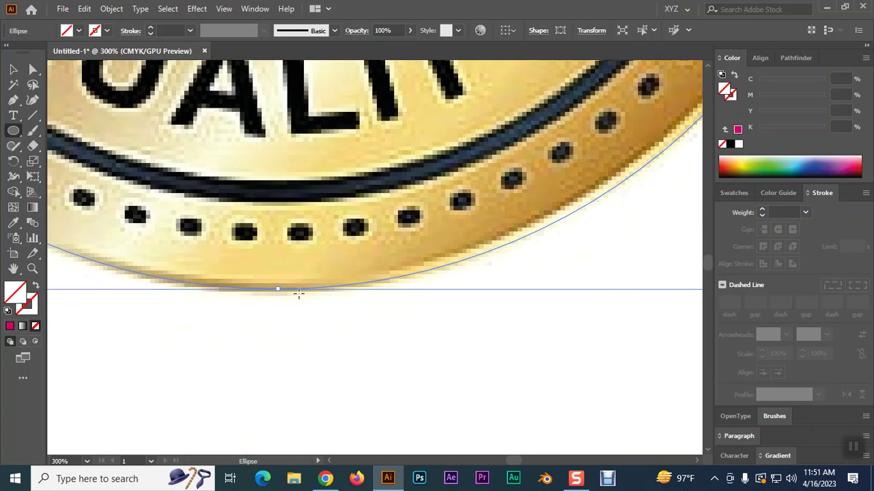
scroll(397, 285, up, 5)
scroll(415, 283, right, 8)
scroll(555, 144, left, 2)
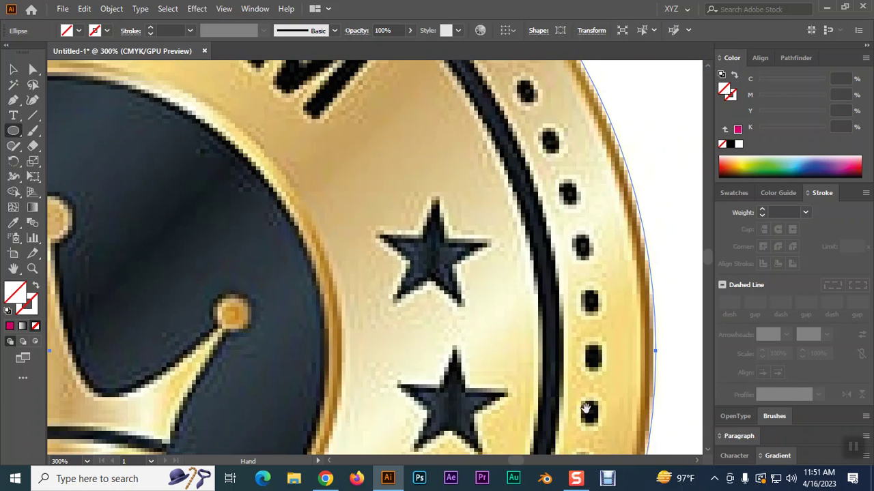
scroll(584, 347, down, 4)
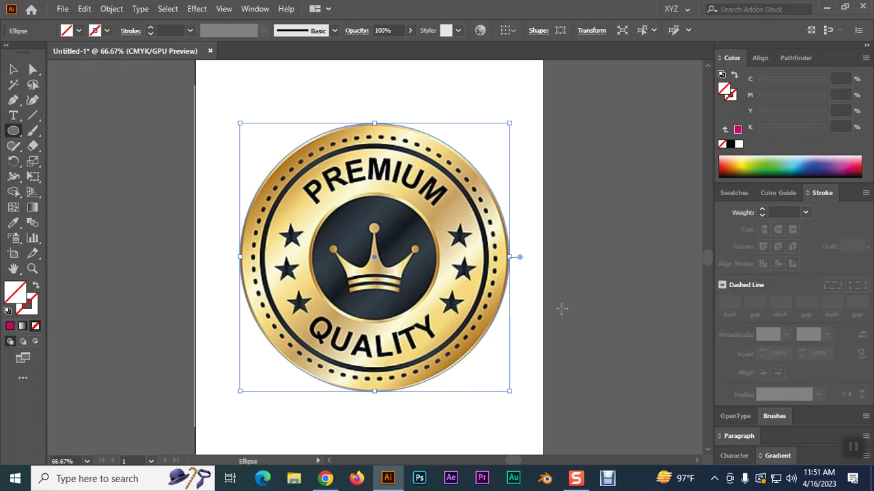
click(13, 70)
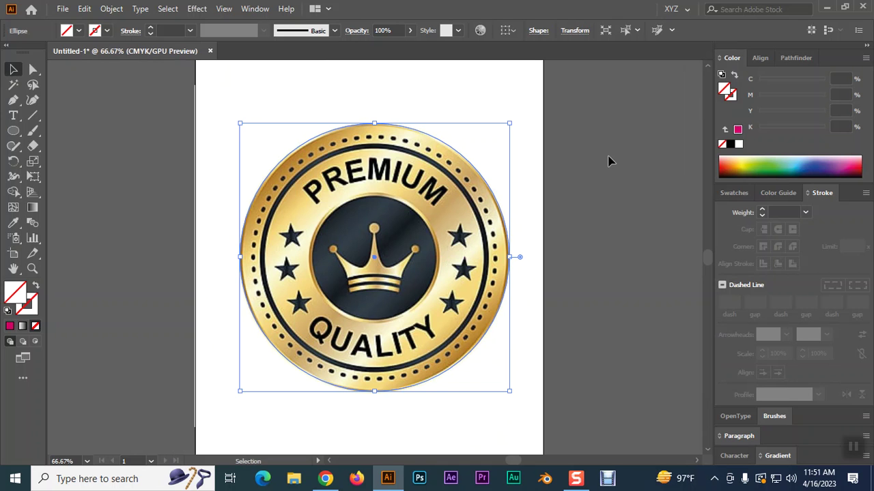
Paste a copy of the outer circle in front and scale it down to fit the navy ring.
key(a)
key(v)
key(a)
key(v)
key(a)
key(ctrl+1)
key(v)
scroll(574, 147, up, 1)
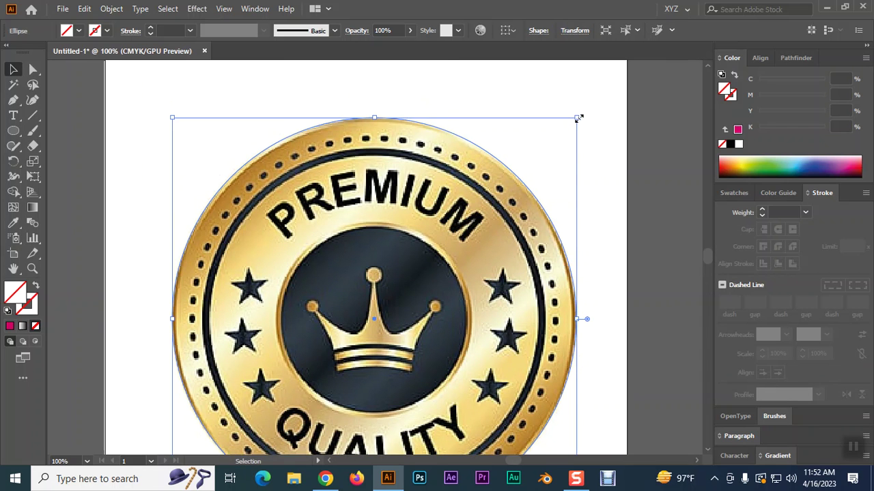
drag(579, 118, 572, 122)
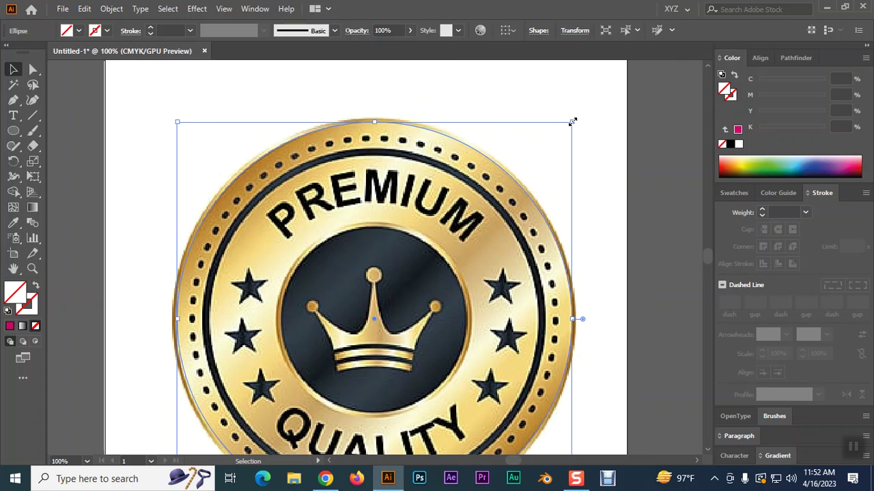
click(572, 121)
click(572, 123)
drag(572, 123, 558, 133)
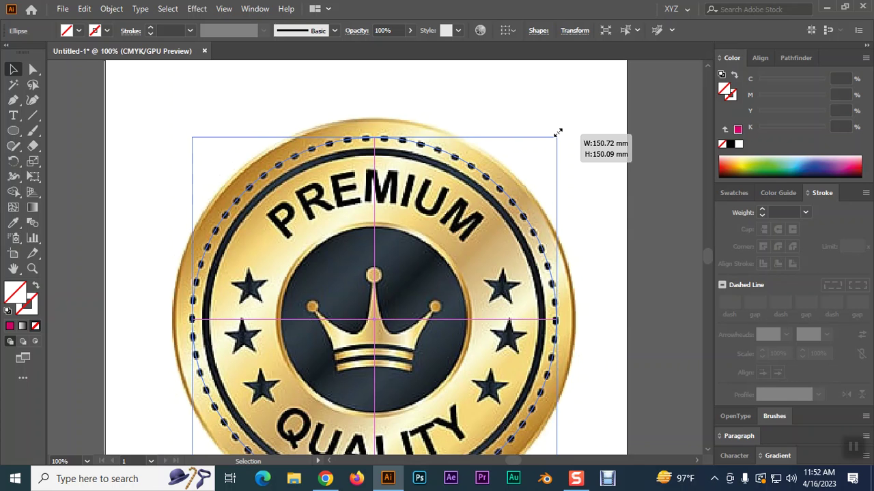
drag(557, 133, 558, 133)
key(ctrl)
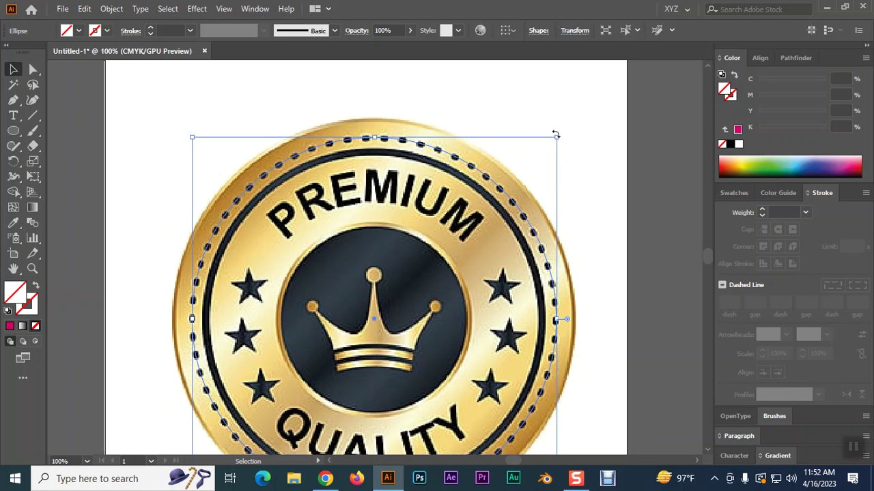
drag(558, 136, 547, 143)
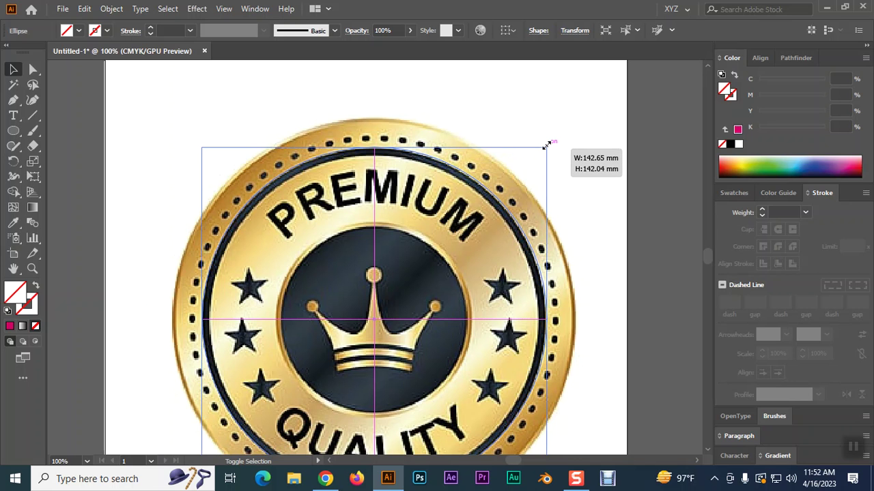
drag(546, 145, 547, 145)
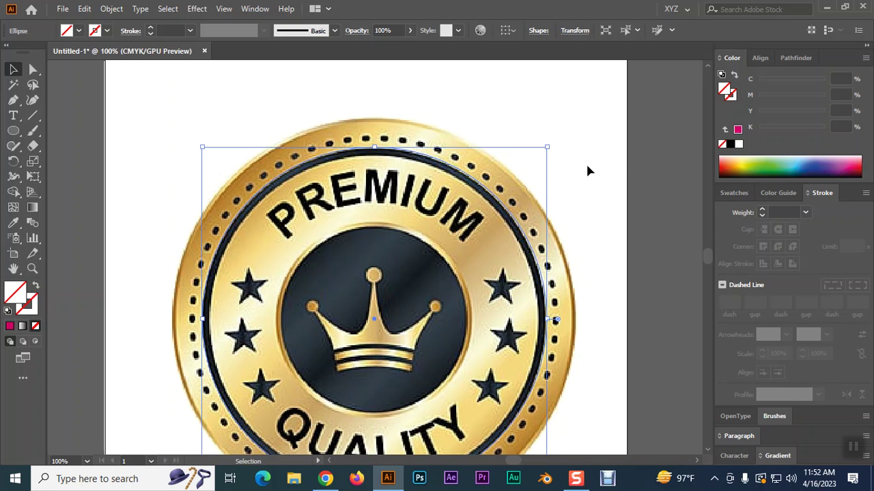
Paste two more copies in front, scaling each inward toward the dark centre.
key(a)
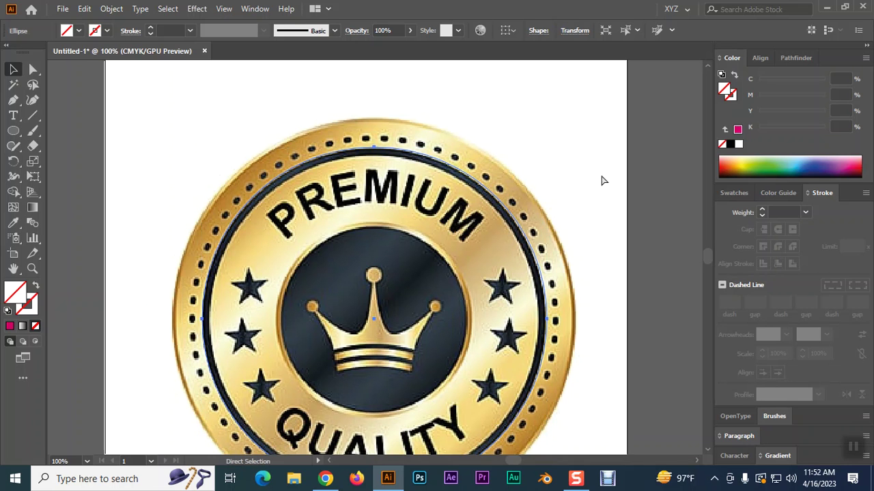
key(v)
drag(546, 147, 541, 150)
key(a)
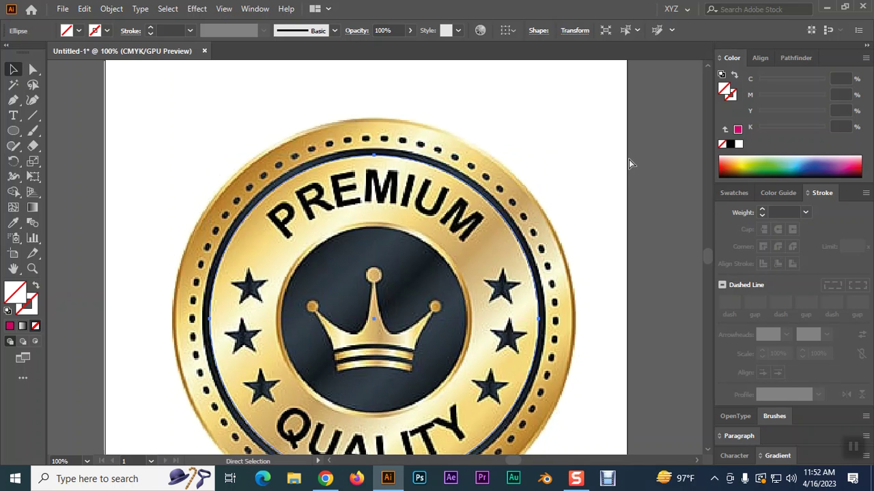
key(v)
drag(541, 158, 525, 205)
Fit the final copies to the dark centre circle, then zoom out and select all traced circles.
key(a)
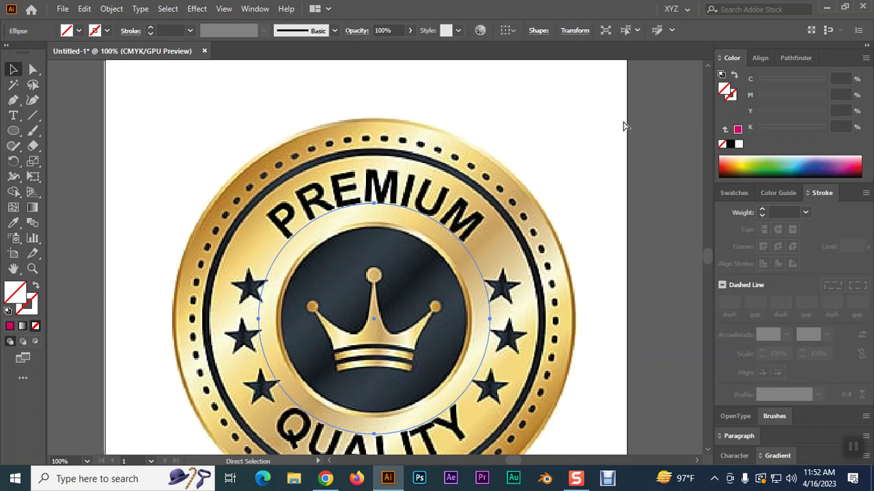
key(v)
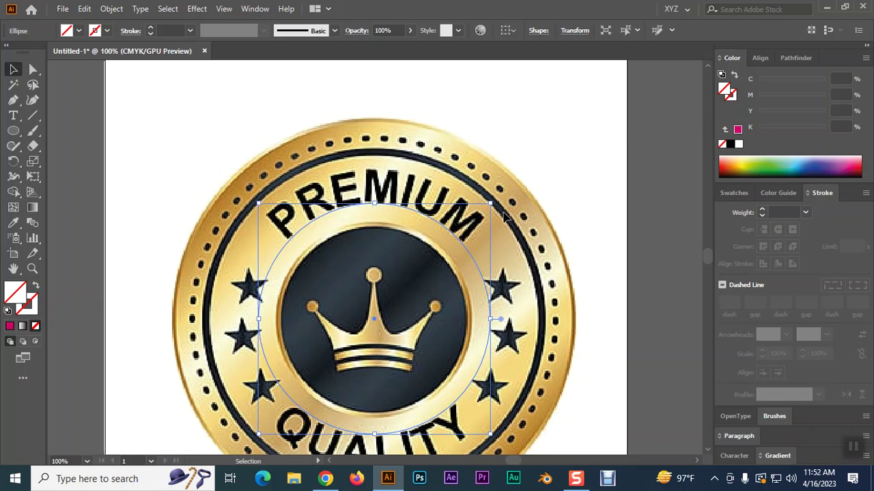
drag(490, 203, 475, 220)
key(a)
key(v)
drag(470, 224, 469, 224)
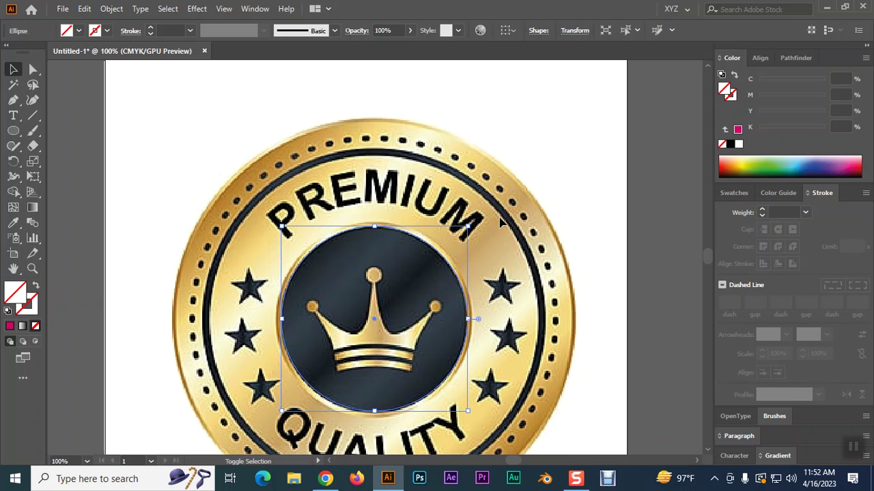
click(579, 125)
key(ctrl+minus)
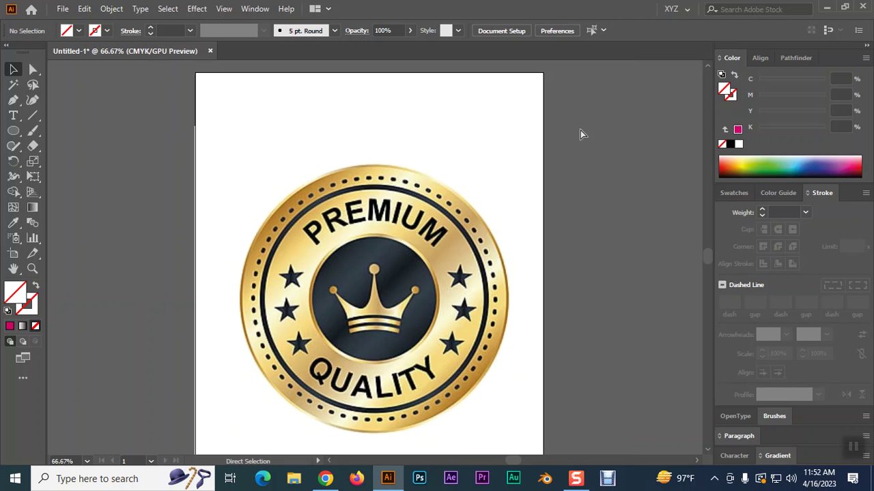
drag(209, 166, 580, 416)
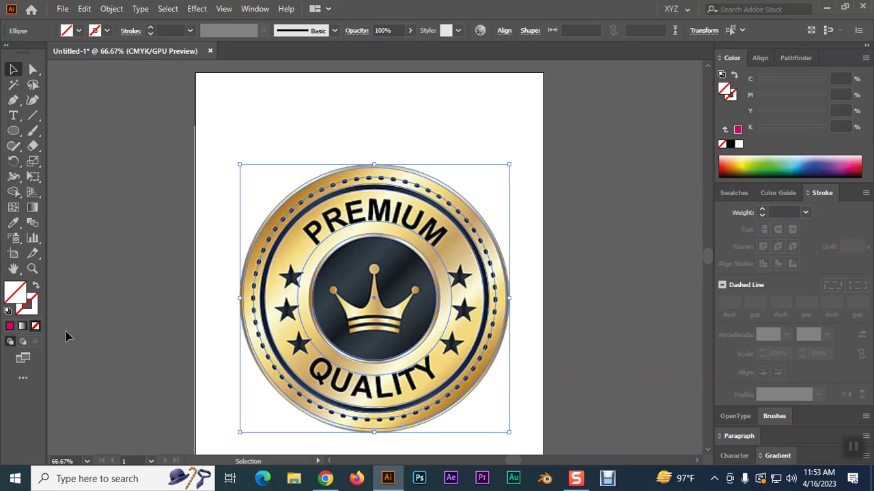
Give the traced circles a temporary fill and split them with Pathfinder Divide.
click(10, 326)
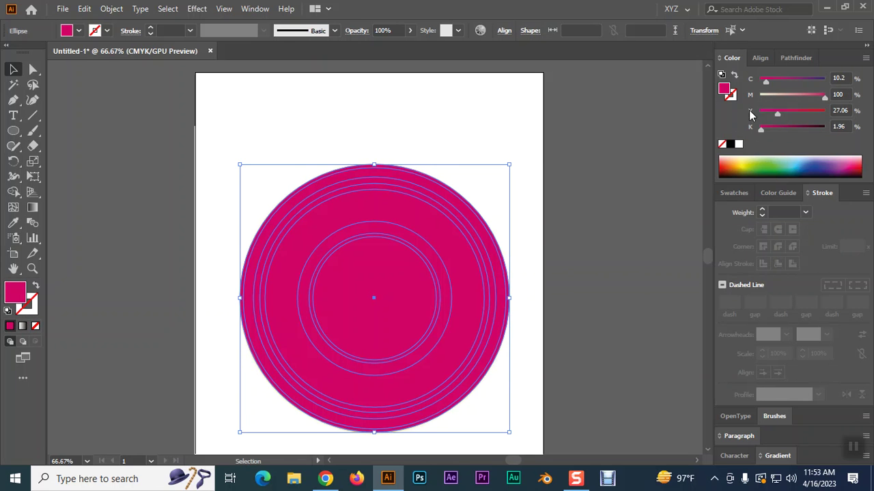
click(797, 58)
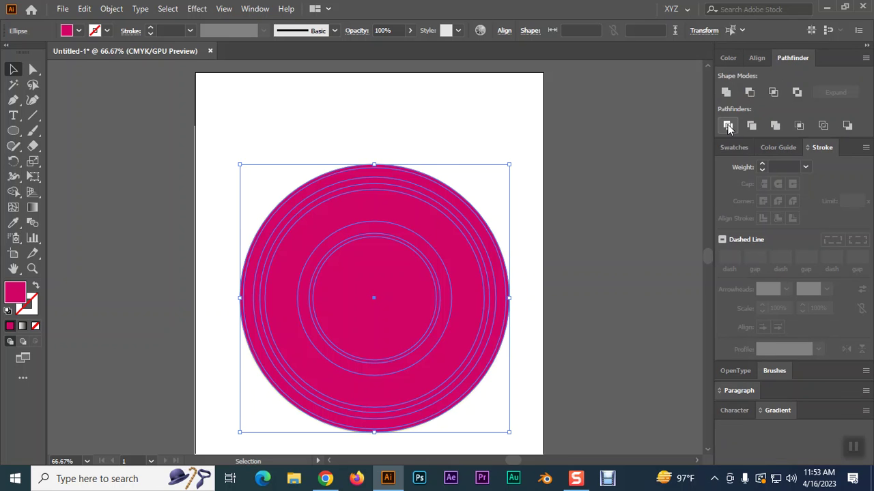
click(728, 126)
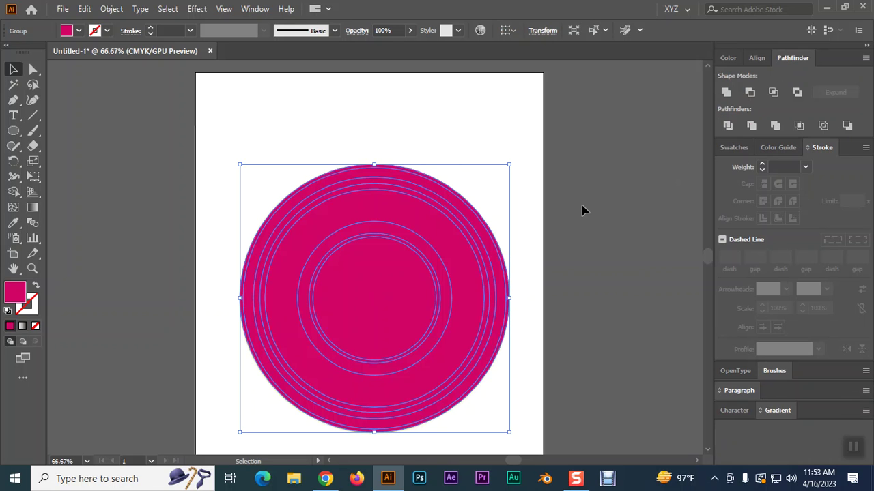
key(a)
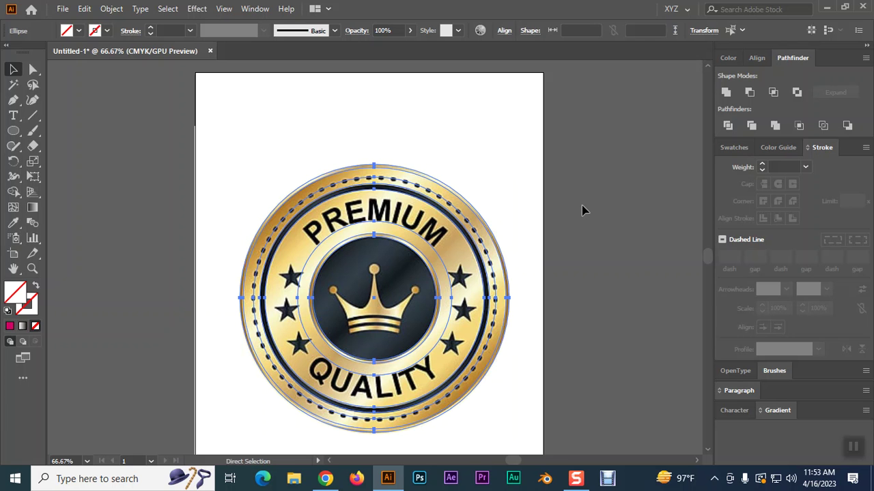
Zoom in and select the divided circle piece along the badge's dotted border.
click(582, 210)
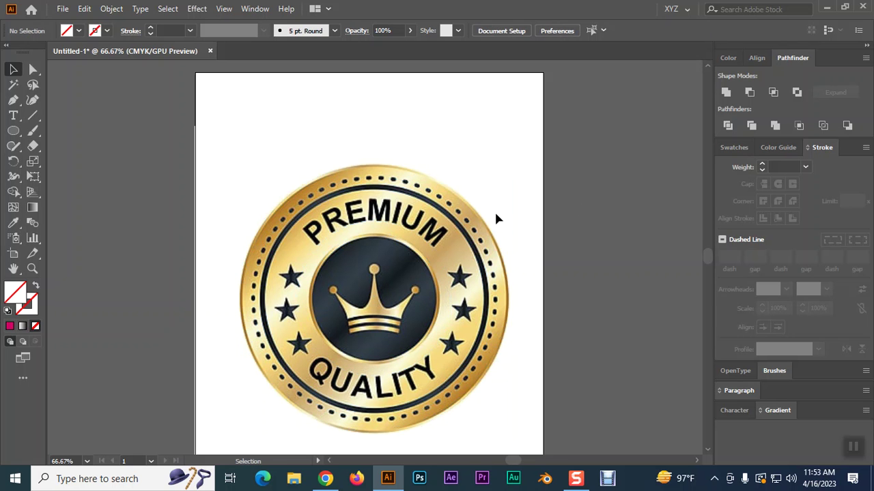
click(294, 214)
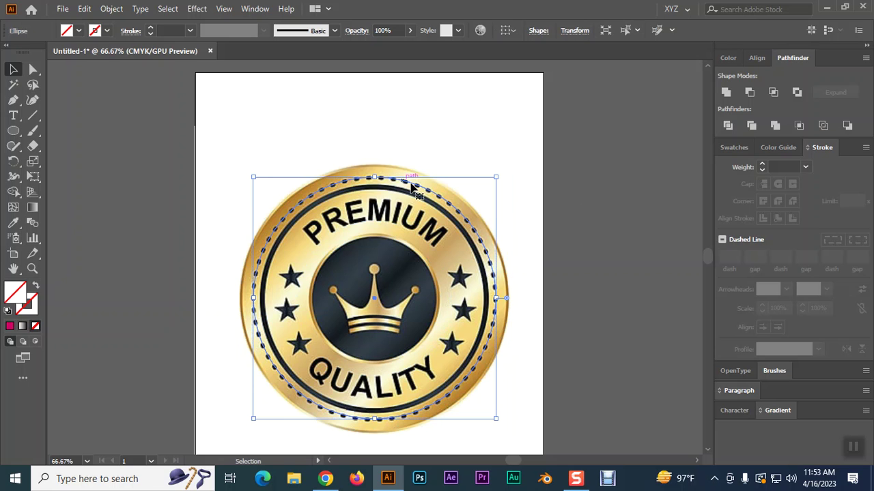
shift+click(386, 227)
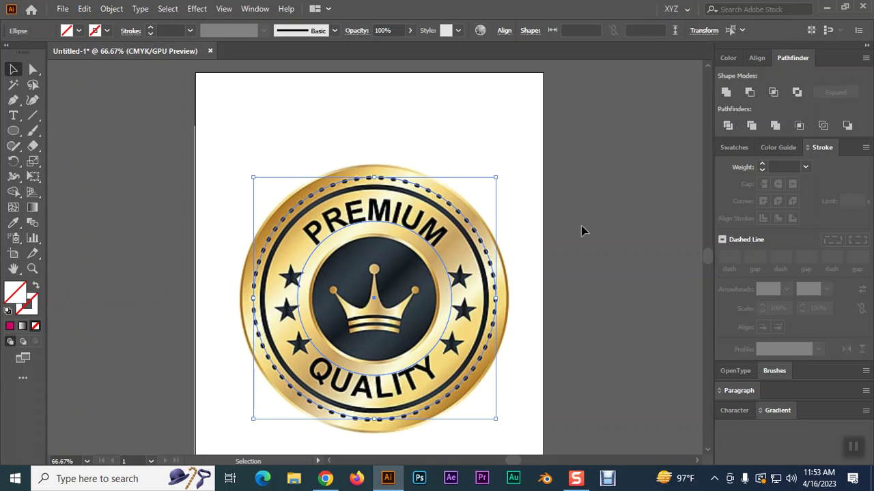
key(ctrl+plus)
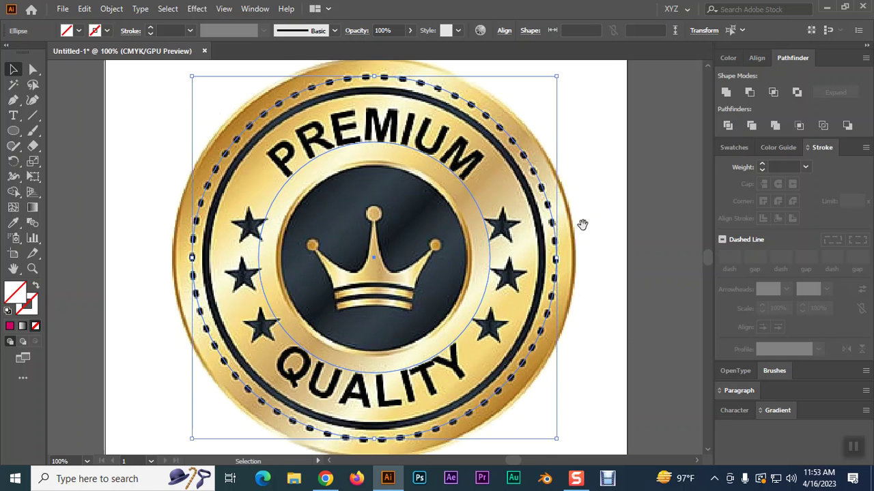
scroll(579, 239, up, 1)
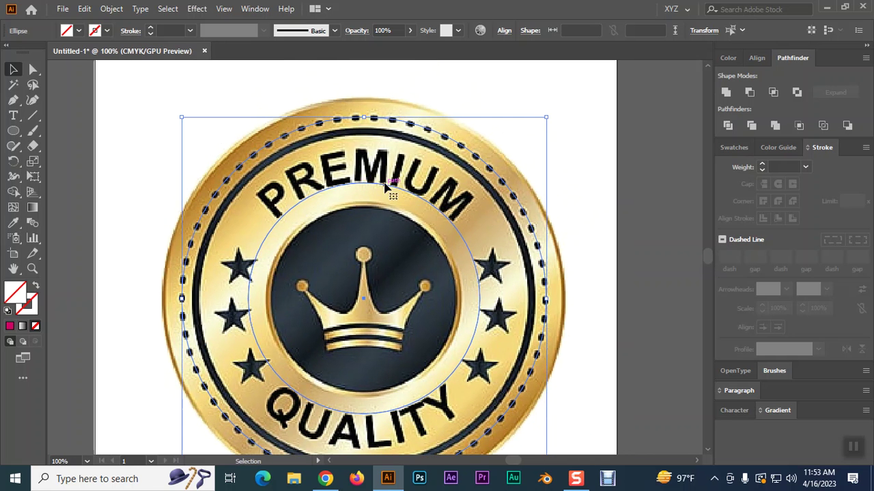
click(667, 188)
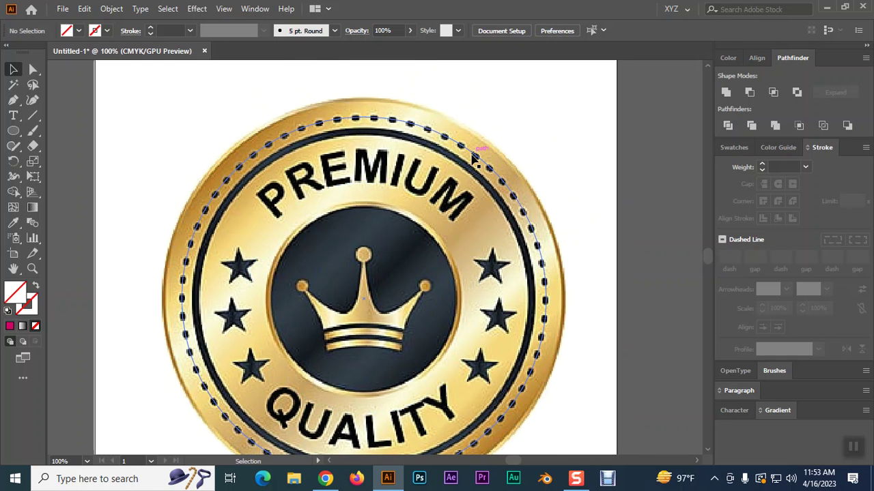
click(480, 168)
Remove its fill and give it a 1 pt stroke in the dark navy sampled from the centre.
click(33, 308)
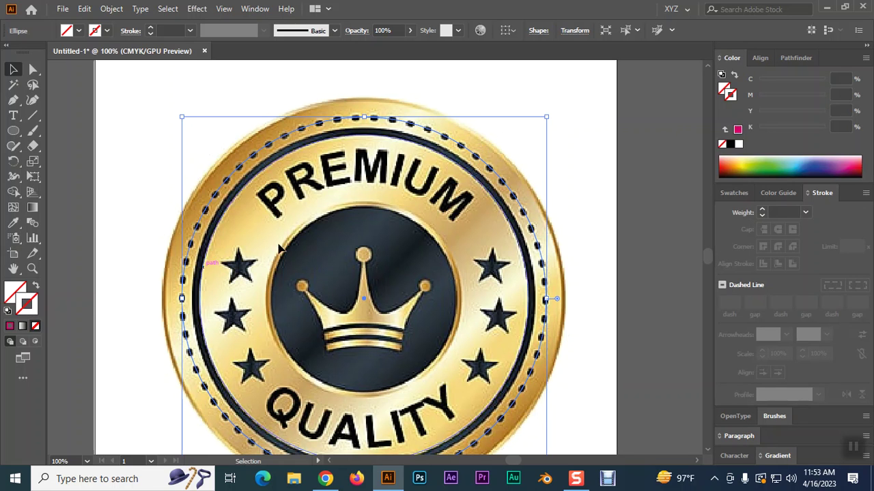
key(i)
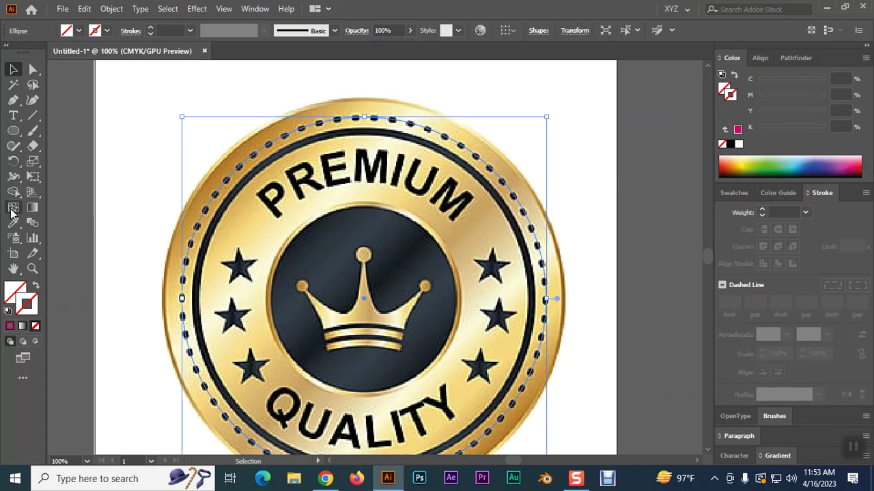
click(327, 240)
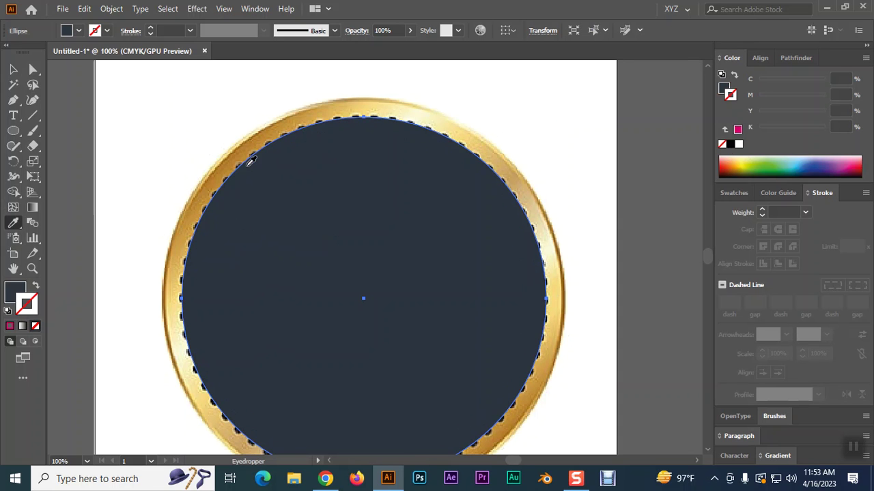
click(19, 68)
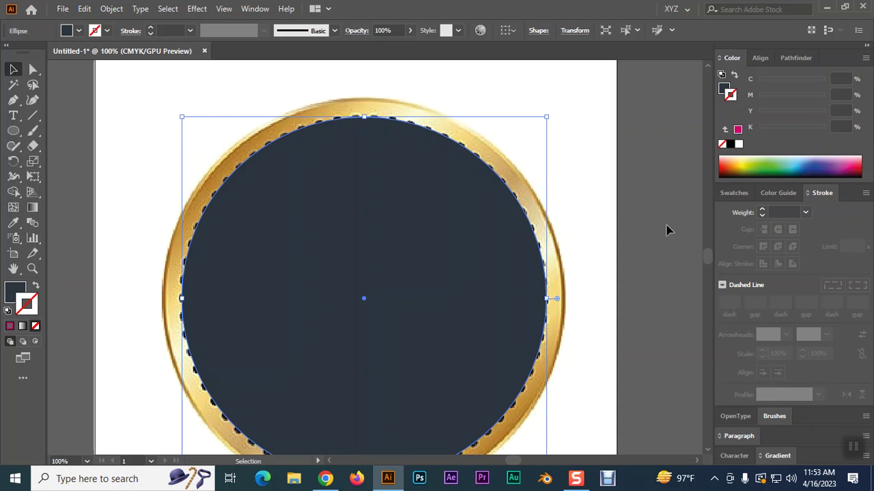
click(10, 293)
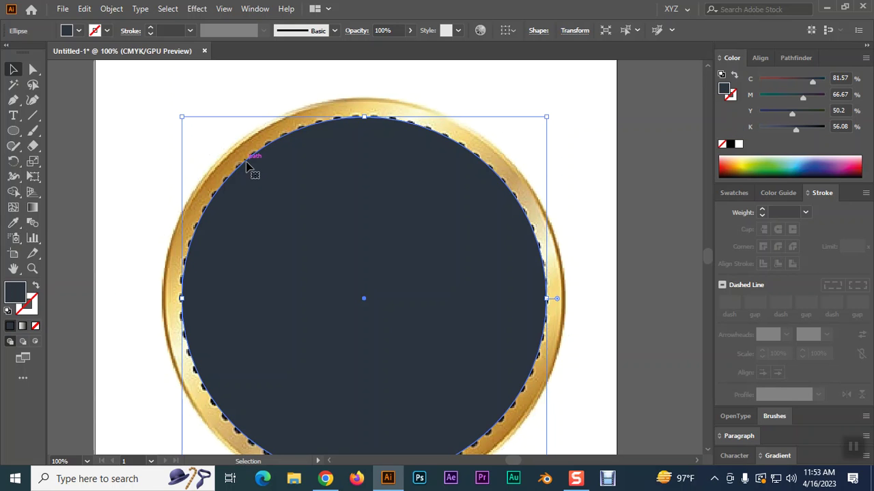
key(slash)
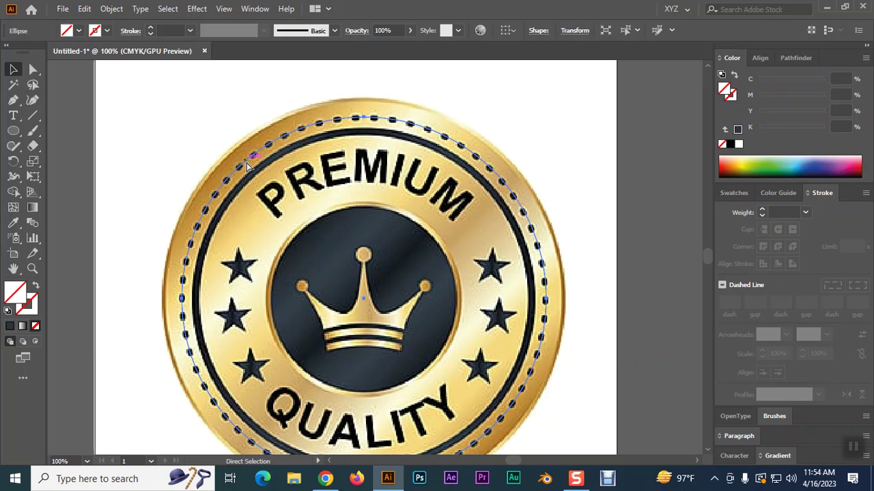
click(14, 223)
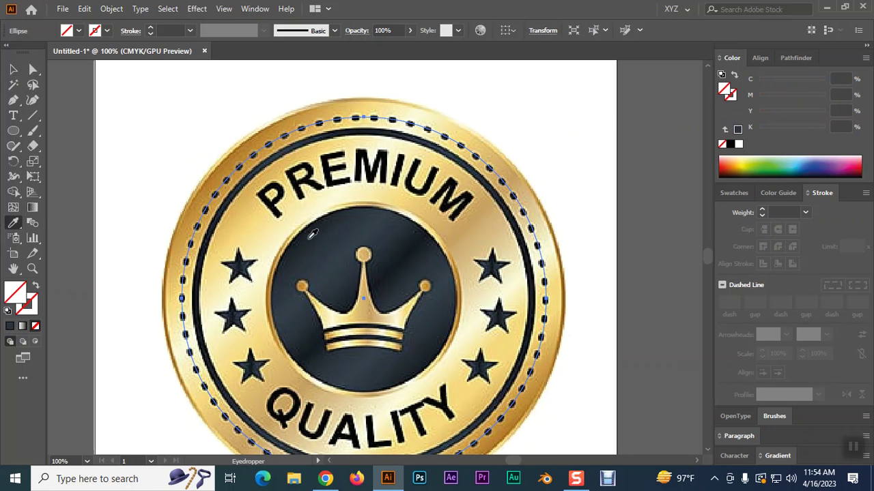
click(311, 237)
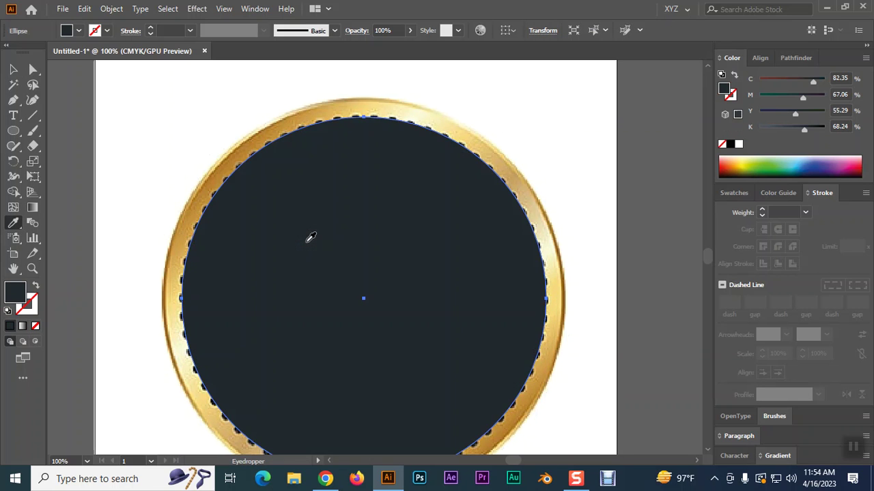
click(34, 286)
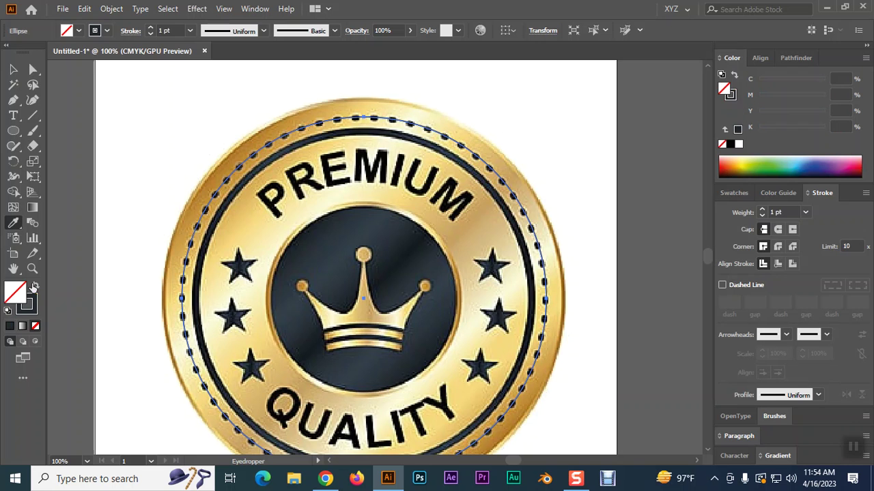
click(27, 308)
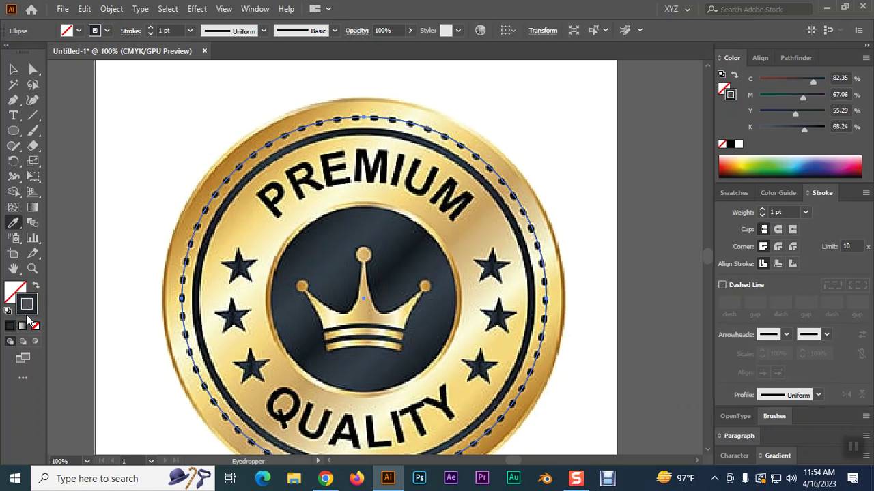
click(13, 69)
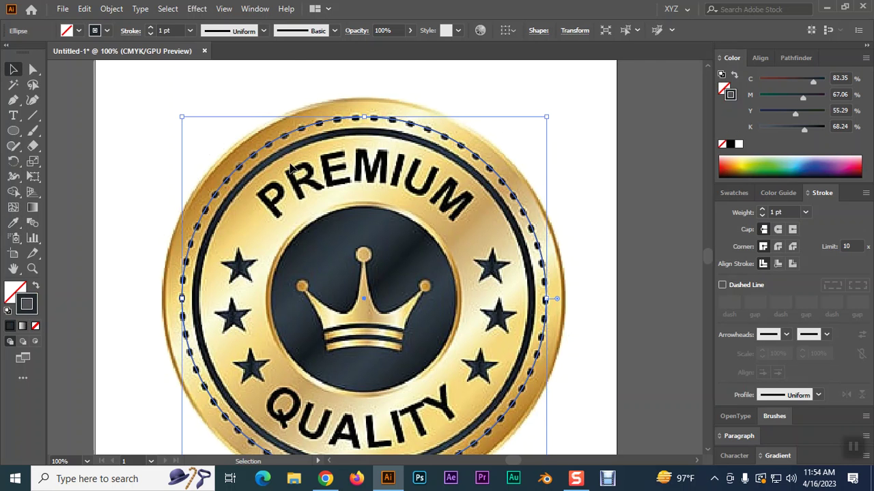
Zoom in and set the navy ring's stroke weight to 5 pt.
key(ctrl+plus)
drag(325, 184, 345, 327)
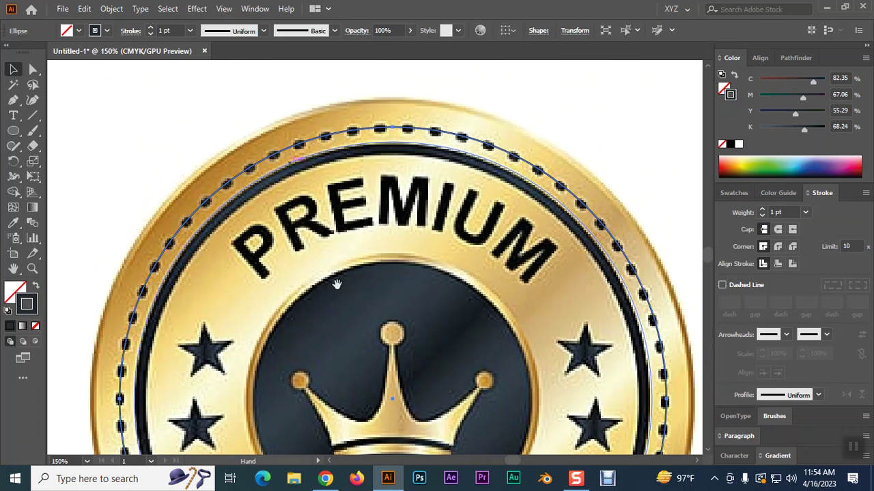
click(150, 28)
click(151, 28)
click(151, 28)
click(151, 28)
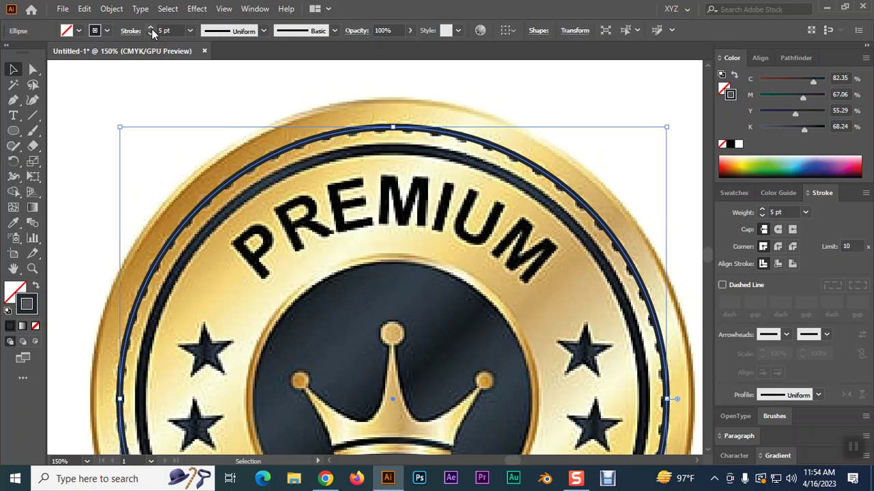
click(151, 28)
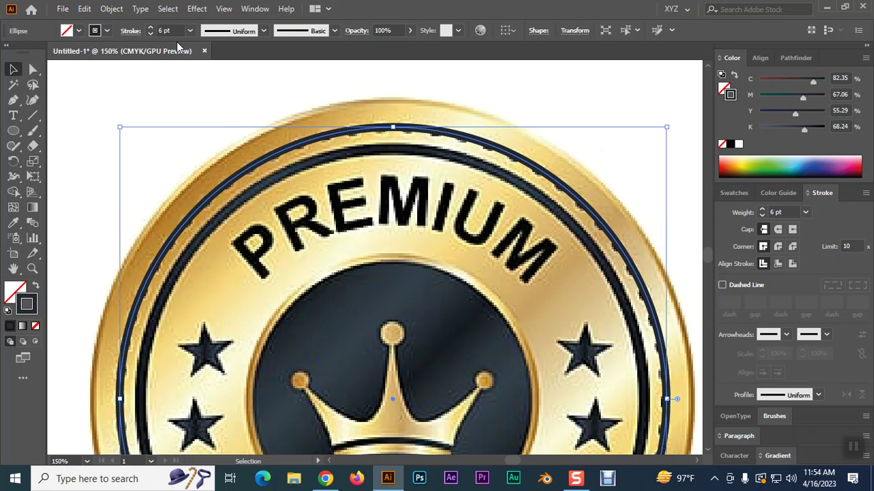
click(151, 33)
Make the ring's stroke dashed with round caps and a 5 pt dash length.
click(131, 36)
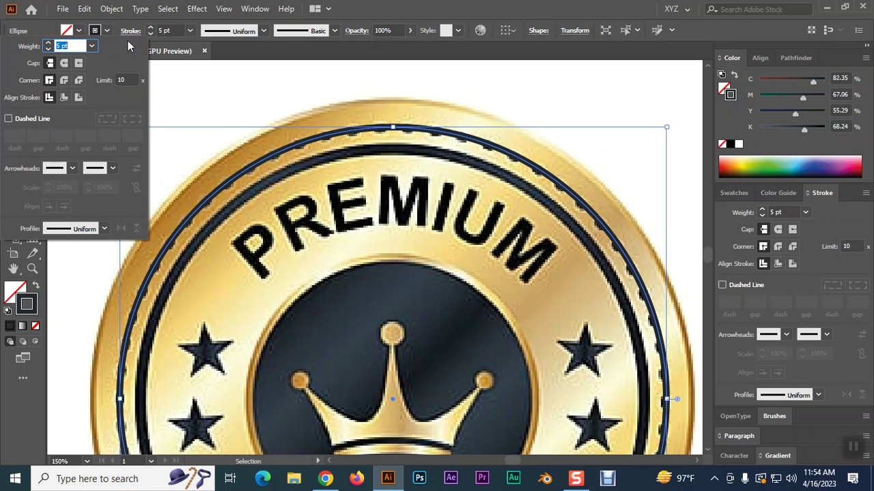
click(9, 119)
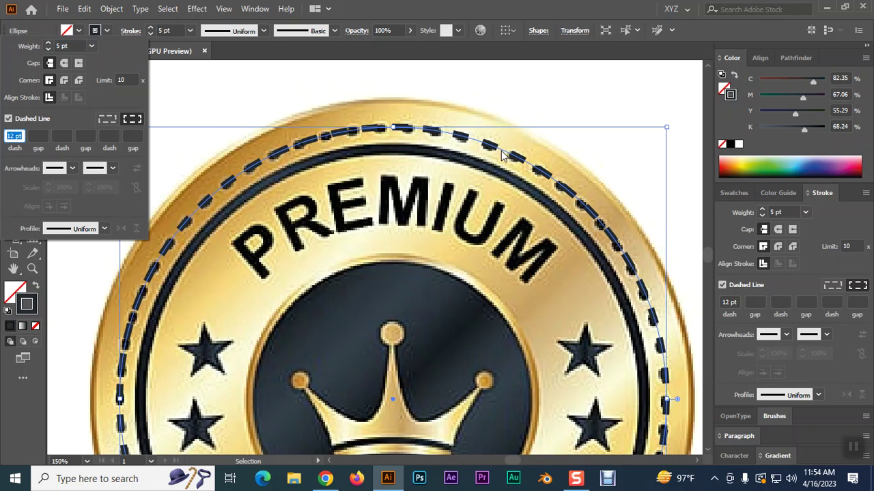
click(64, 64)
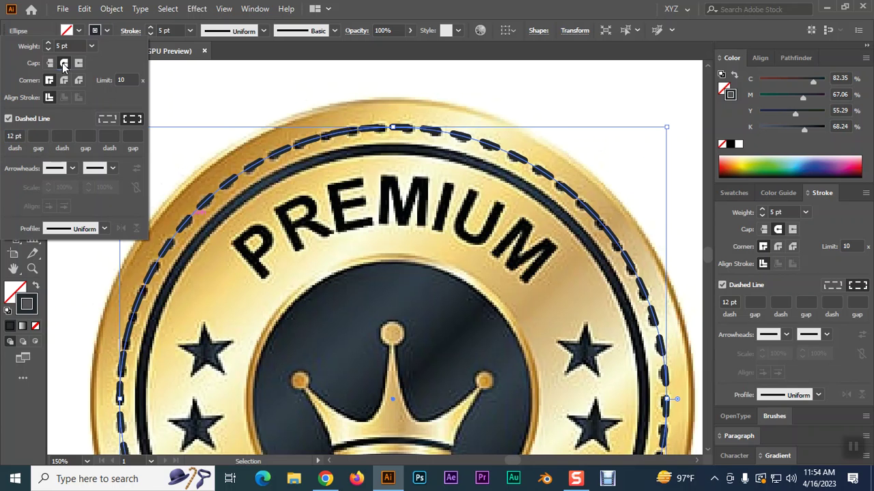
double_click(12, 135)
text(8)
key(Return)
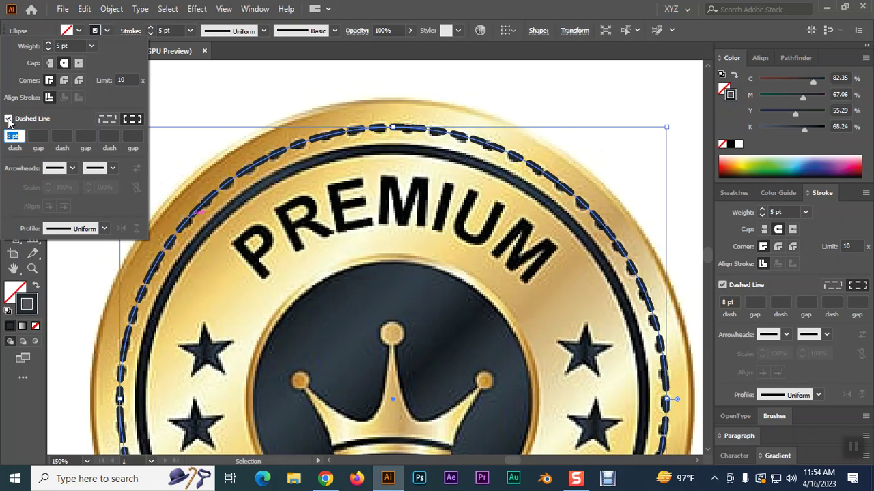
click(12, 135)
text(5)
click(226, 186)
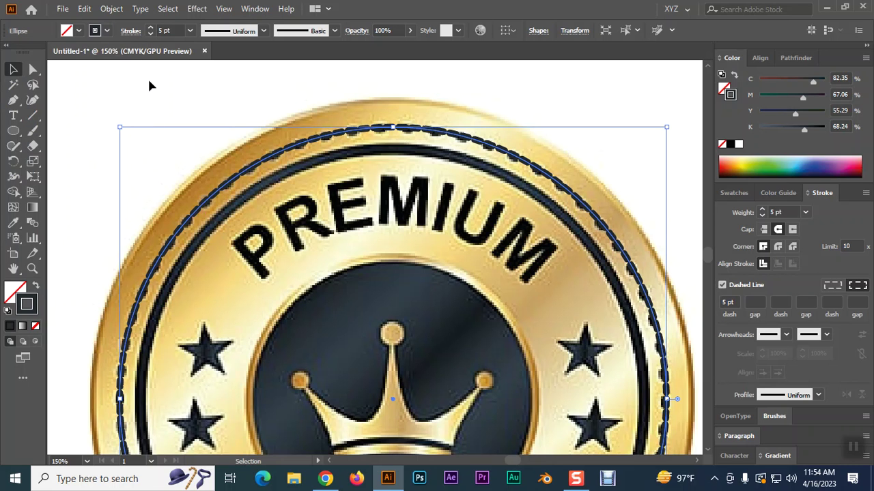
Set the first dash gap to 10 pt, then 20 pt, and deselect the dotted ring.
click(130, 30)
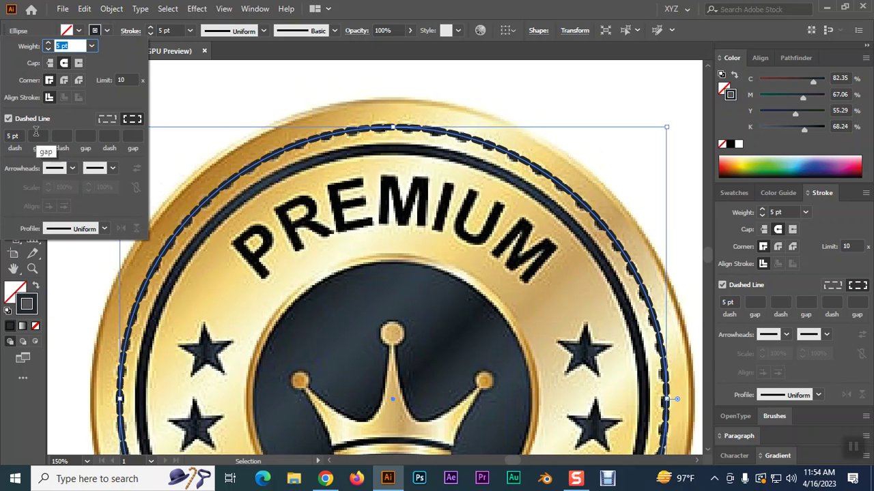
click(36, 135)
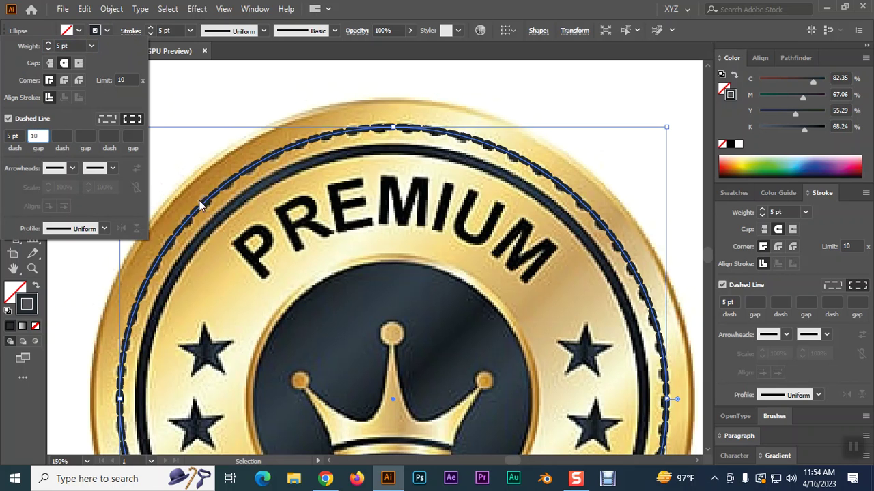
text(10)
key(Return)
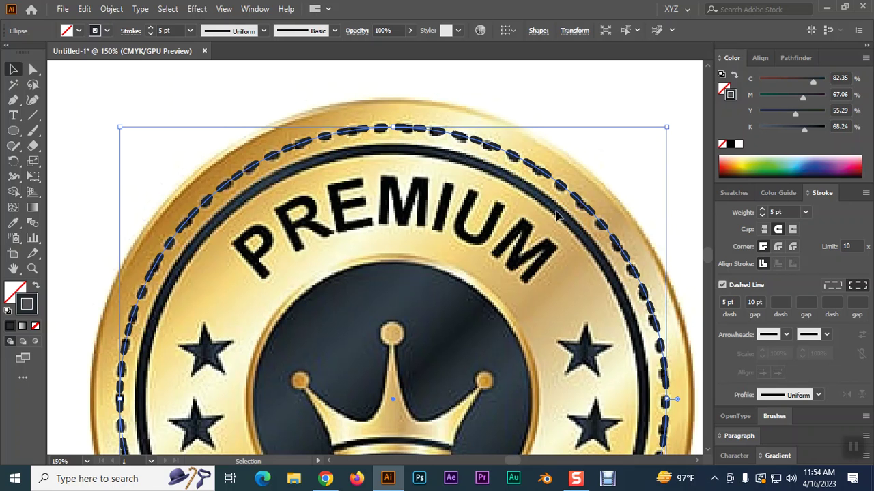
click(131, 31)
click(33, 135)
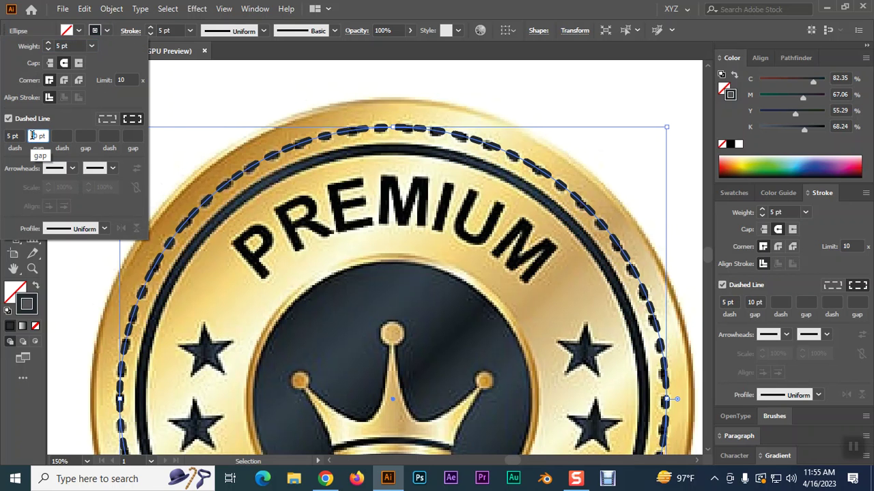
text(20)
key(Return)
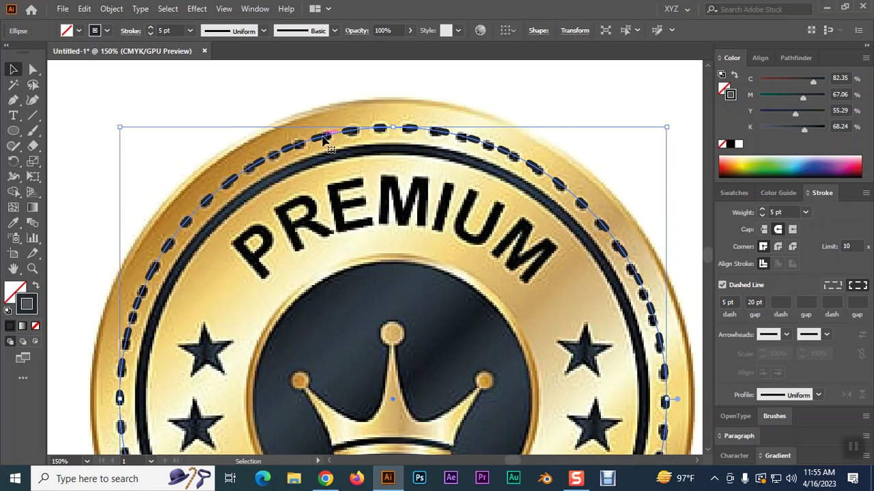
key(a)
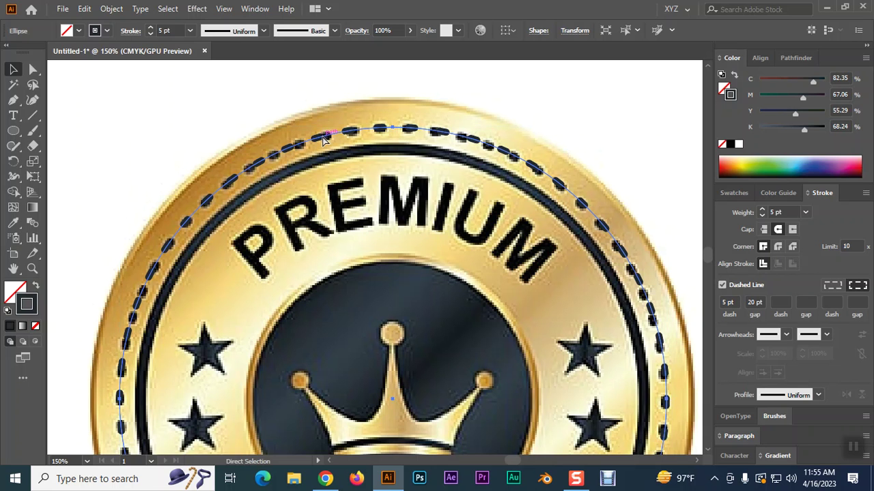
key(ctrl+shift+a)
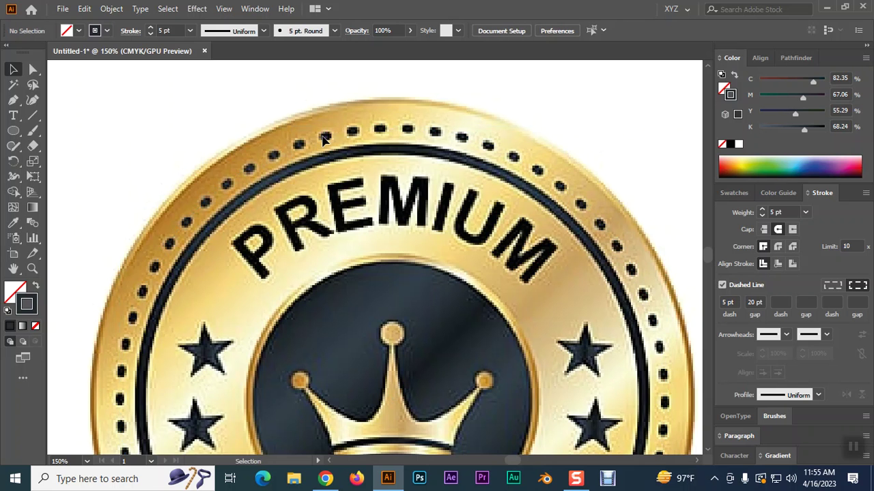
Type PREMIUM along the inner circle with Type on a Path, moving its start to the upper left.
scroll(324, 138, down, 2)
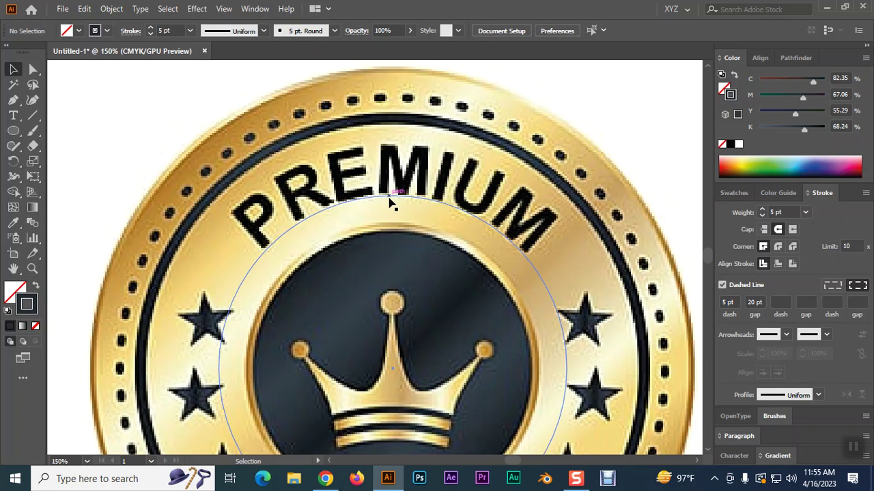
click(390, 200)
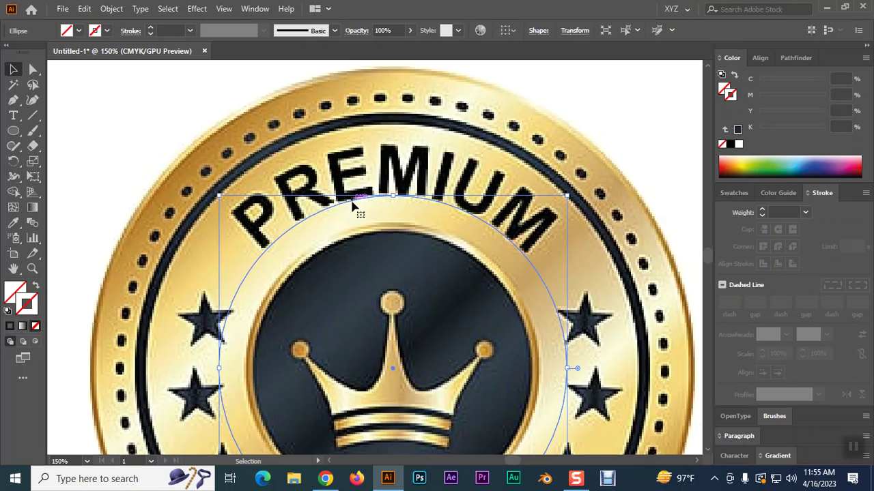
drag(13, 115, 57, 147)
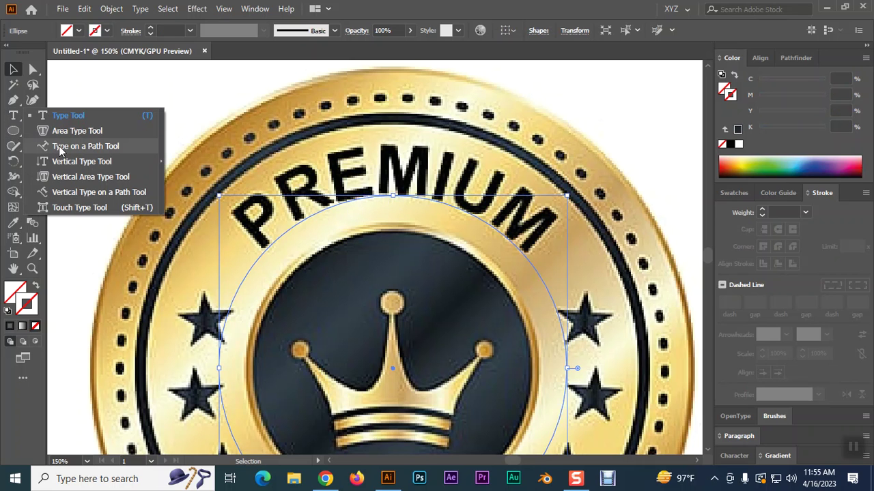
click(60, 150)
click(264, 244)
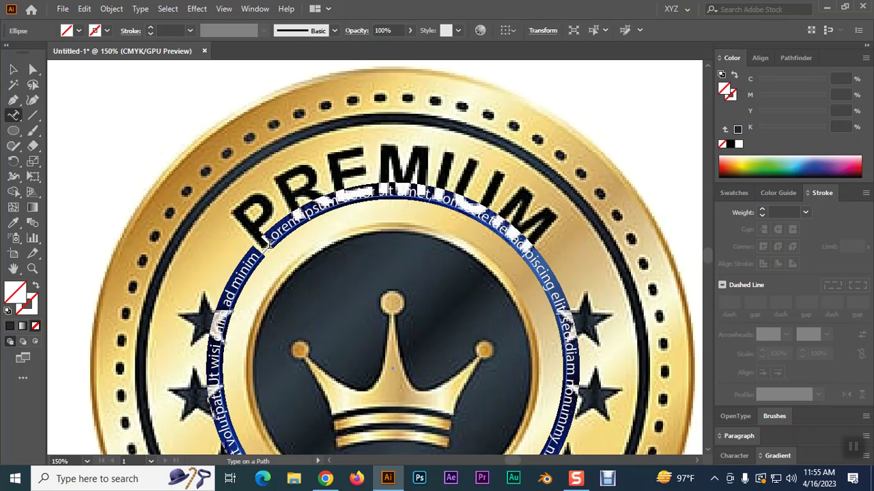
key(BackSpace)
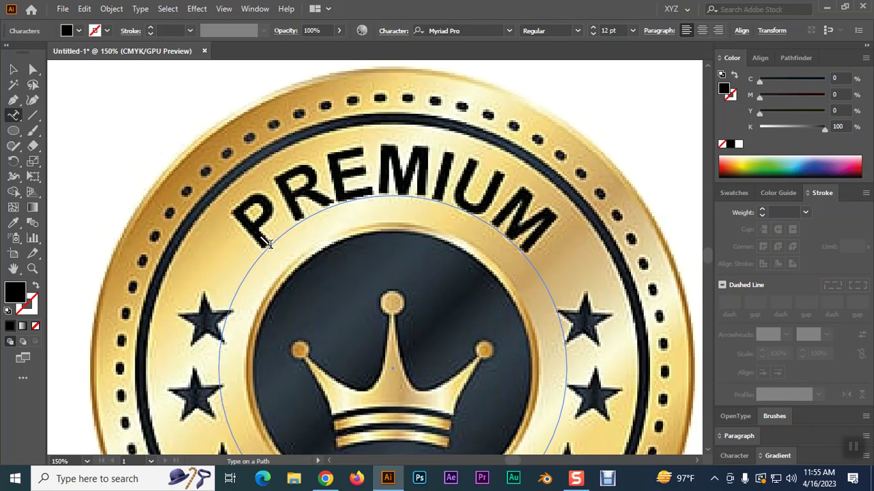
text(PREMIUM)
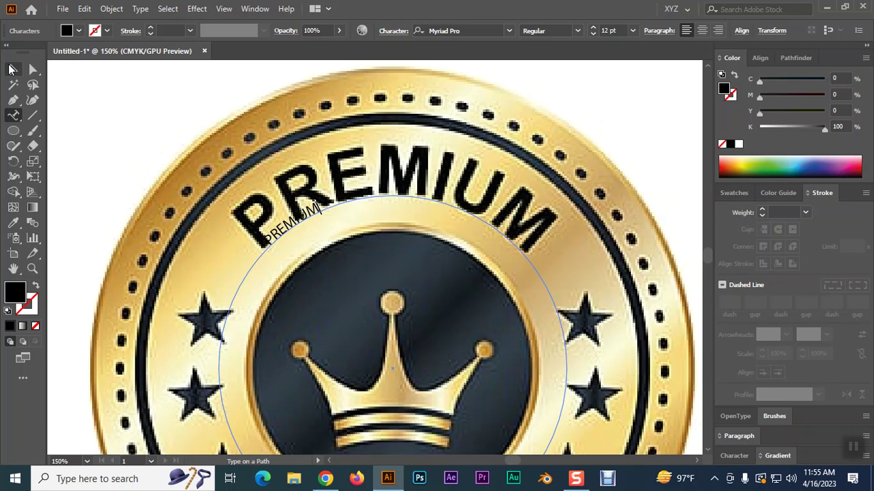
key(Escape)
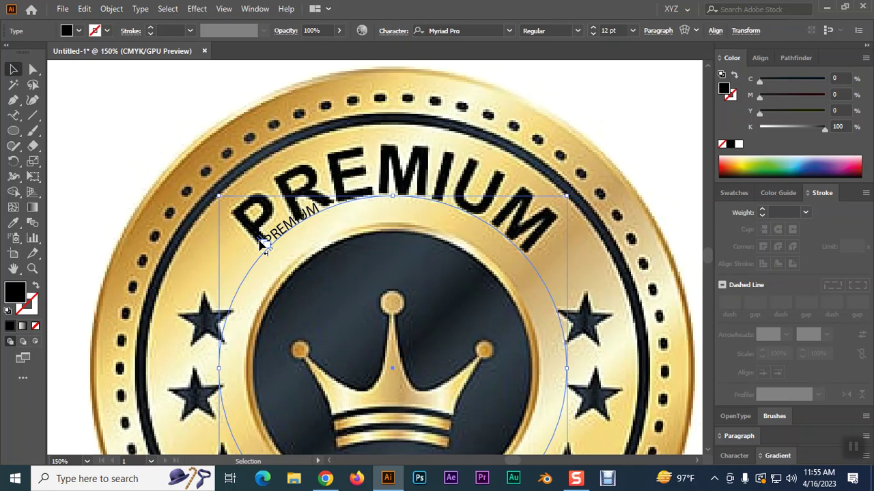
drag(264, 244, 535, 255)
drag(251, 239, 281, 246)
Switch the curved PREMIUM text to Acumin Variable Concept Wide Bold at 12 pt, then open the Character panel.
click(393, 31)
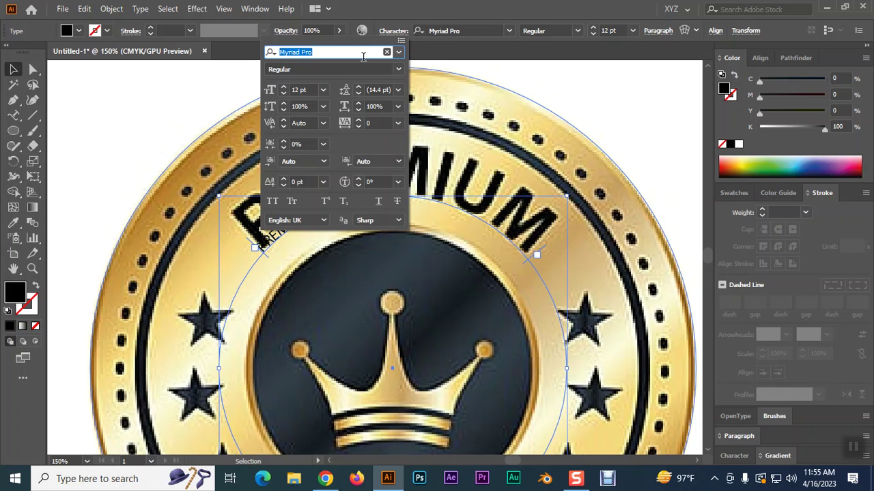
click(400, 52)
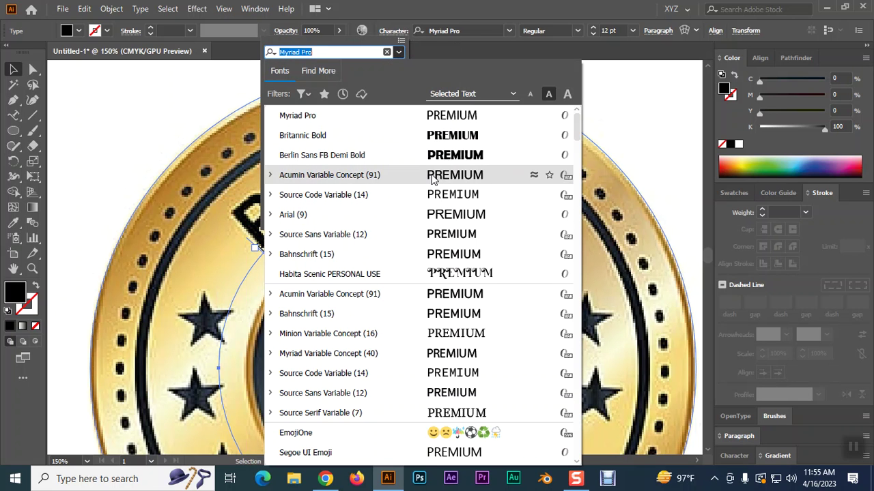
key(Escape)
text(a)
click(382, 68)
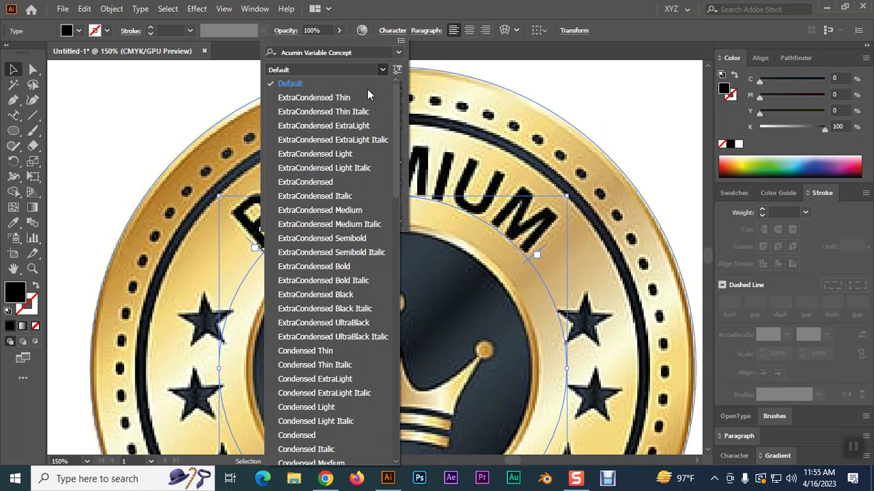
scroll(326, 442, down, 20)
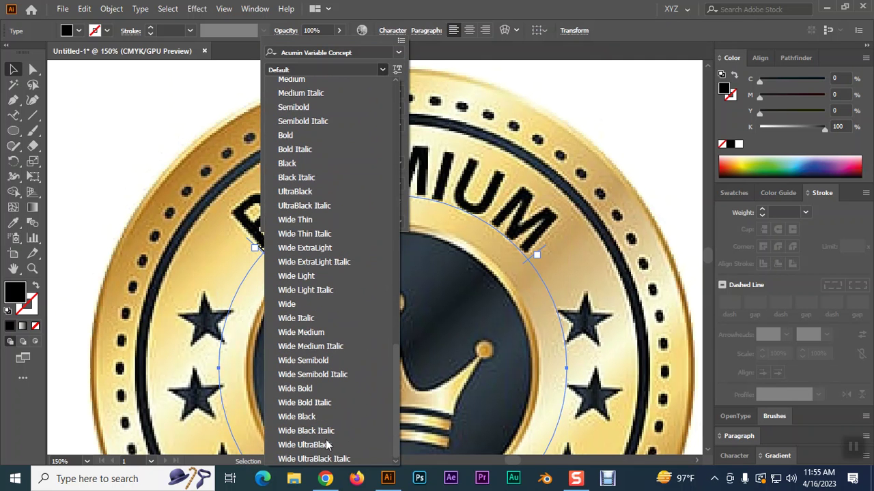
click(299, 389)
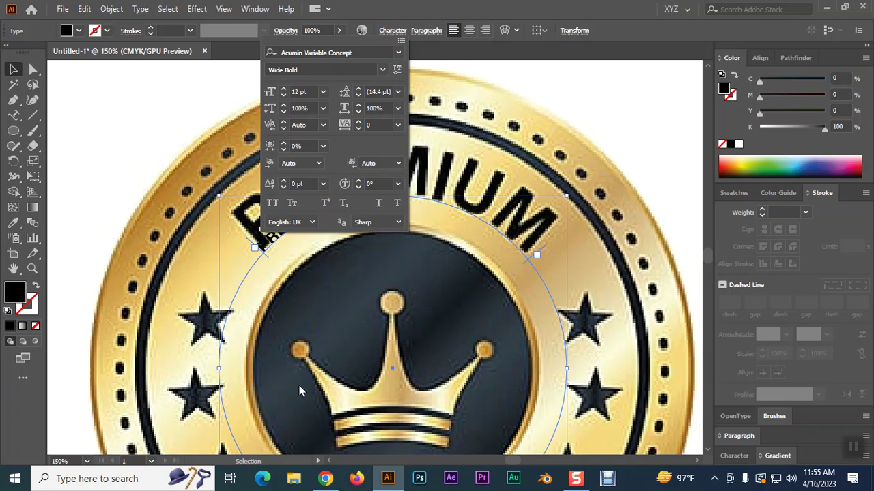
click(345, 32)
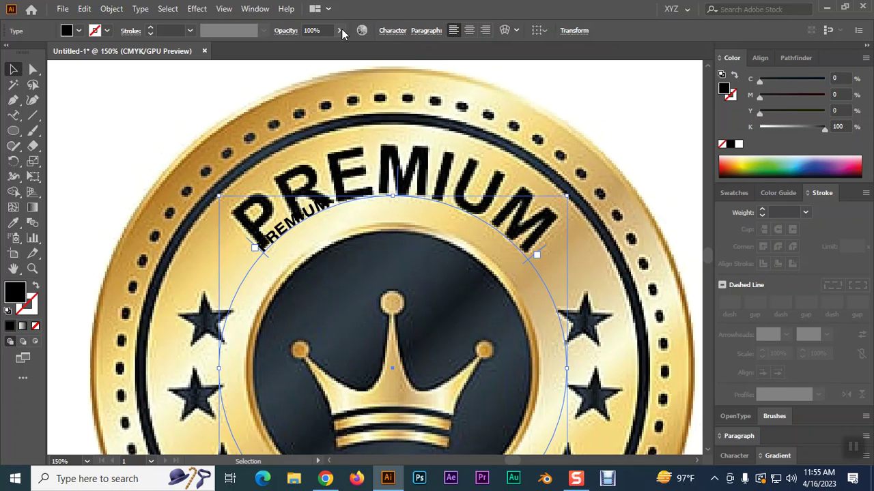
click(393, 32)
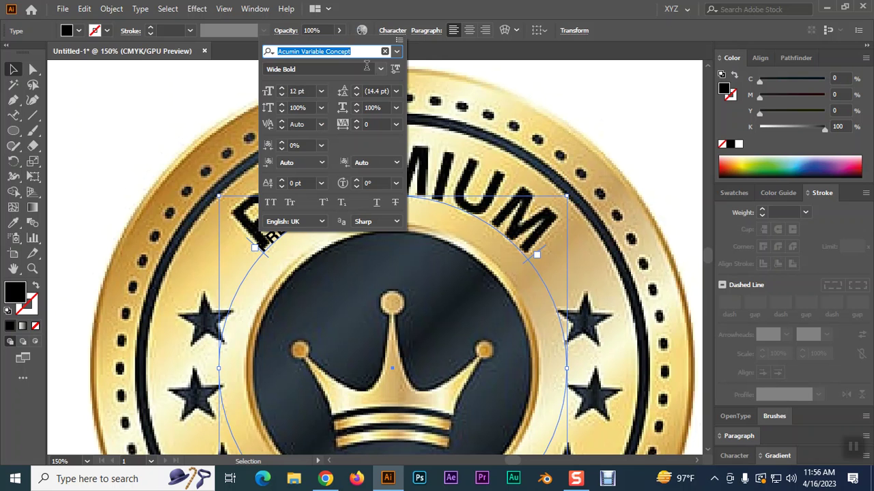
click(395, 33)
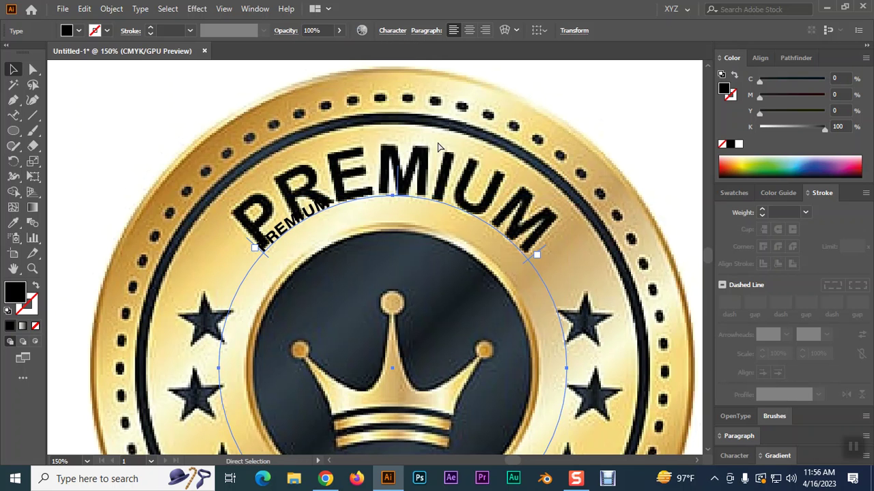
key(ctrl+t)
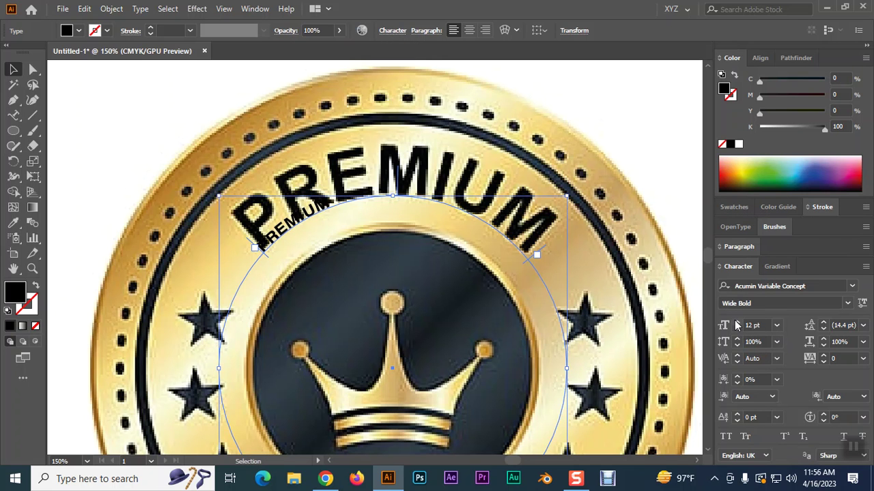
Enlarge the curved PREMIUM text to 45 pt and colour it red.
click(737, 322)
click(737, 322)
click(737, 322)
click(737, 322)
click(737, 323)
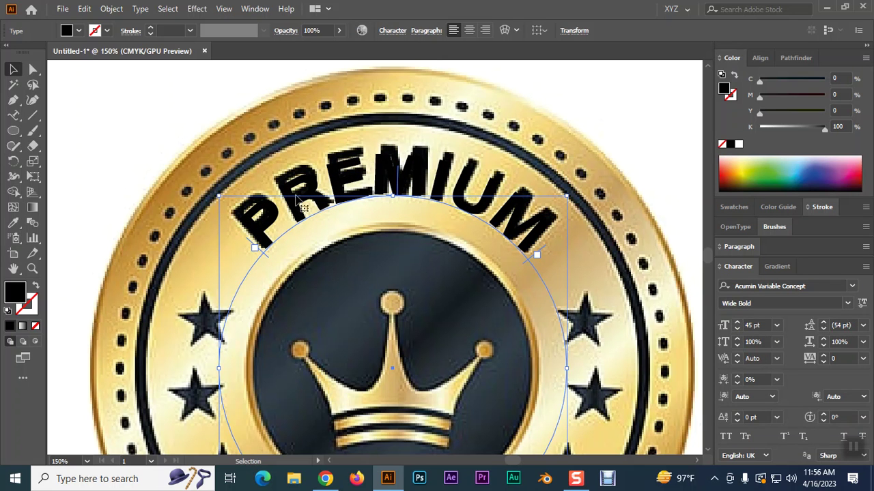
click(862, 172)
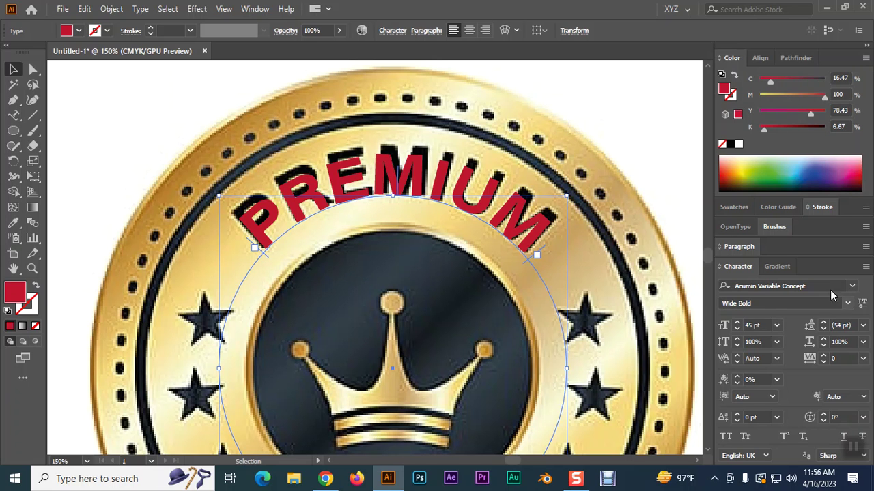
Raise the PREMIUM font size further, through 48 and 55 pt, to 59 pt.
scroll(836, 287, down, 1)
scroll(836, 286, down, 4)
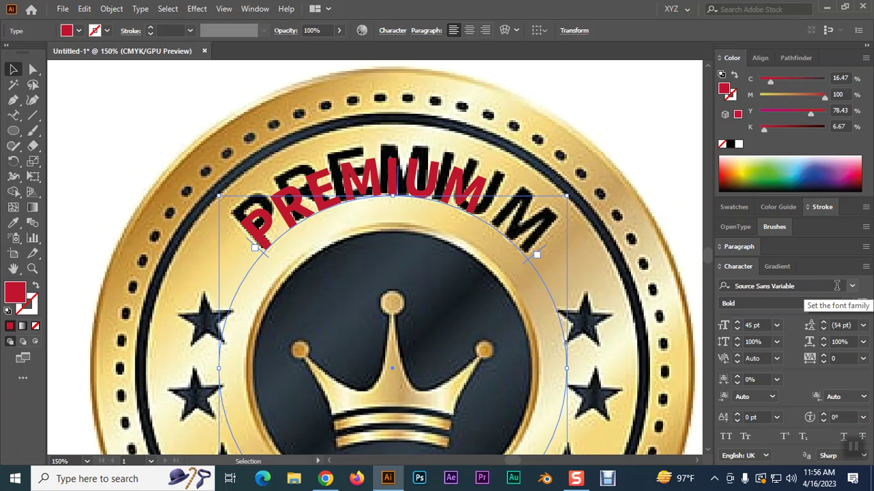
scroll(836, 286, down, 1)
scroll(836, 286, up, 1)
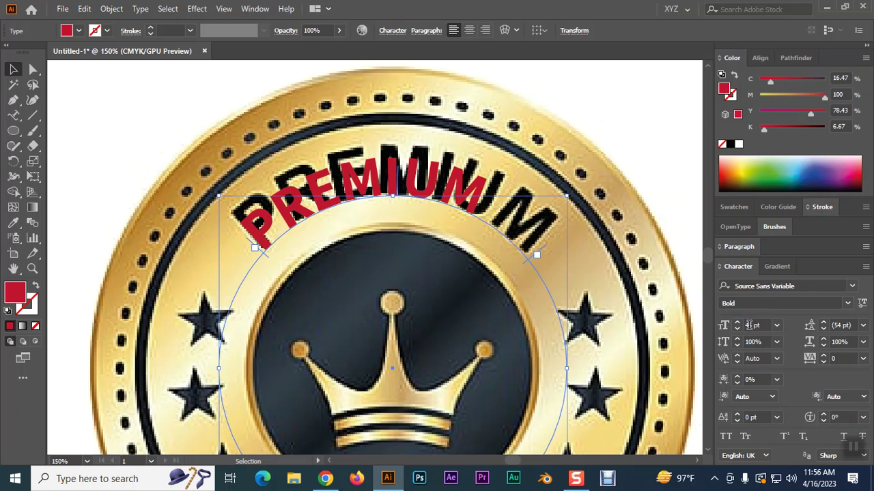
click(737, 323)
click(737, 322)
click(737, 323)
click(738, 325)
click(737, 325)
click(737, 325)
click(737, 325)
click(737, 325)
click(737, 325)
click(737, 325)
click(737, 324)
click(737, 325)
click(738, 324)
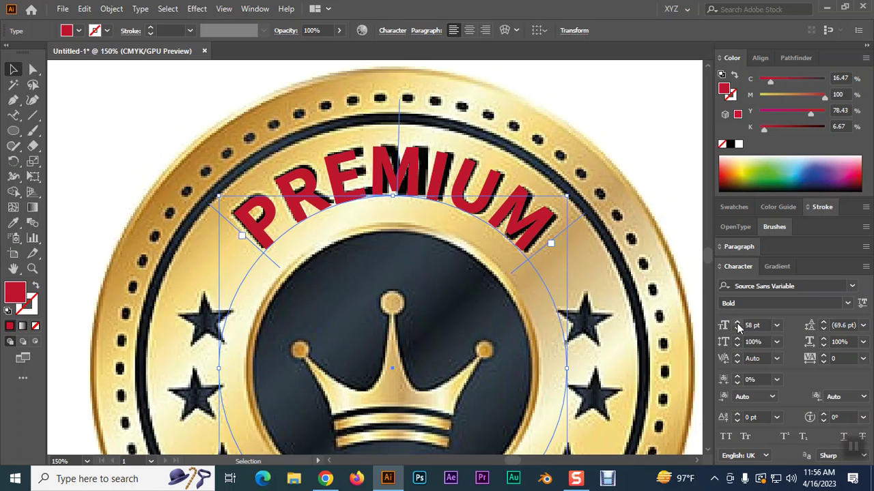
click(738, 325)
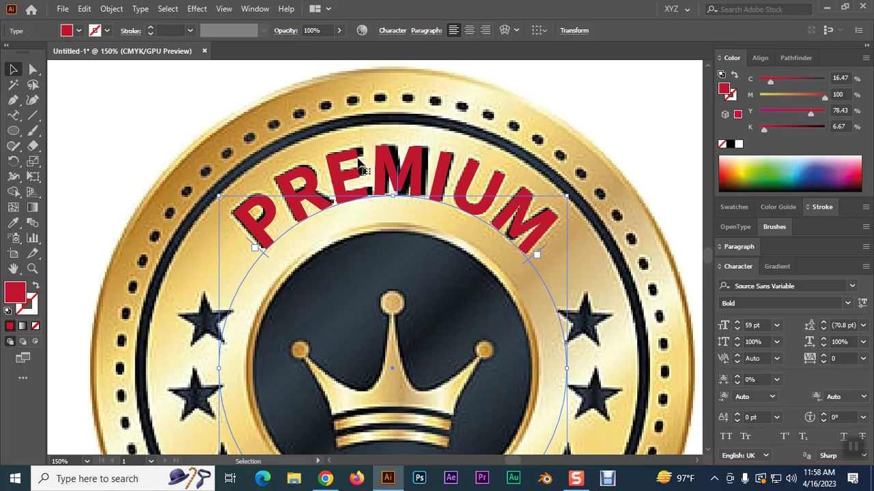
scroll(498, 236, down, 3)
scroll(497, 245, down, 2)
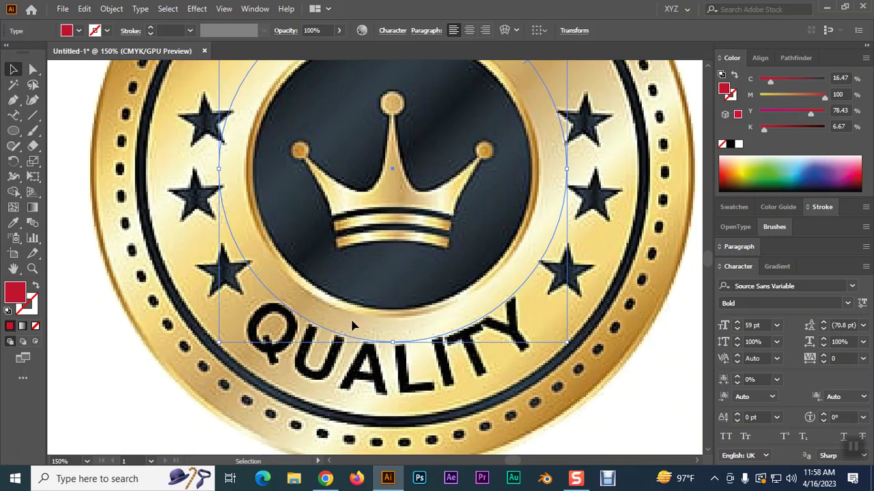
Copy the red PREMIUM path text onto the circle's bottom arc and lengthen it to show more letters.
scroll(460, 347, up, 3)
scroll(505, 347, up, 1)
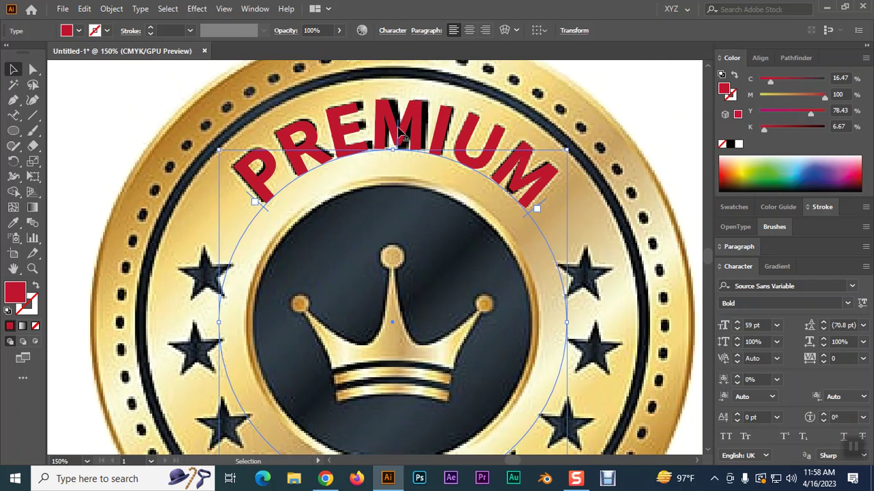
drag(399, 132, 412, 437)
scroll(416, 431, down, 1)
scroll(419, 429, down, 1)
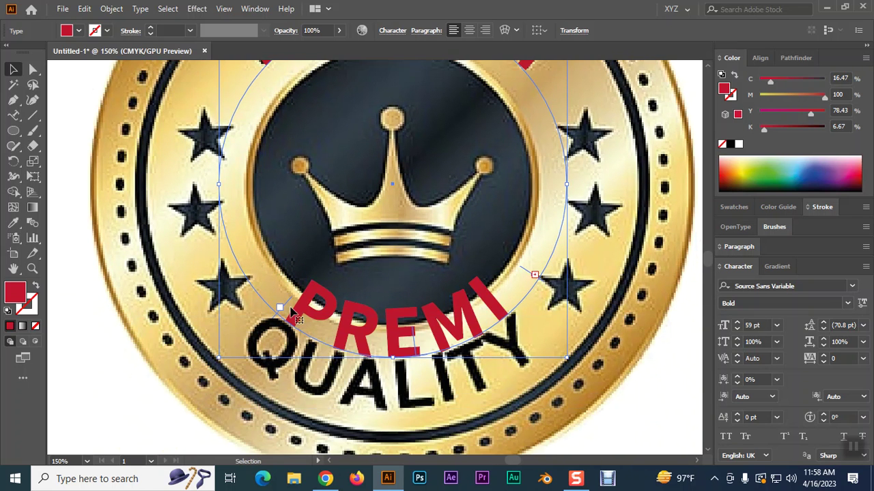
drag(280, 303, 266, 296)
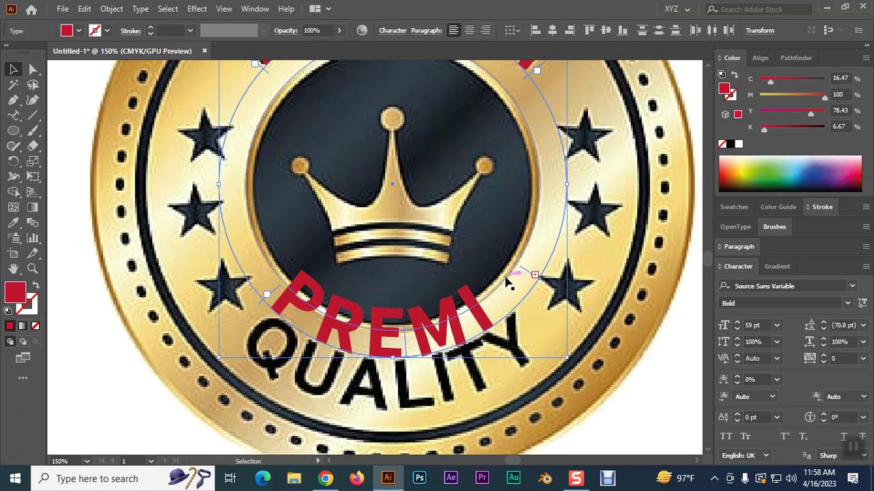
drag(534, 275, 550, 242)
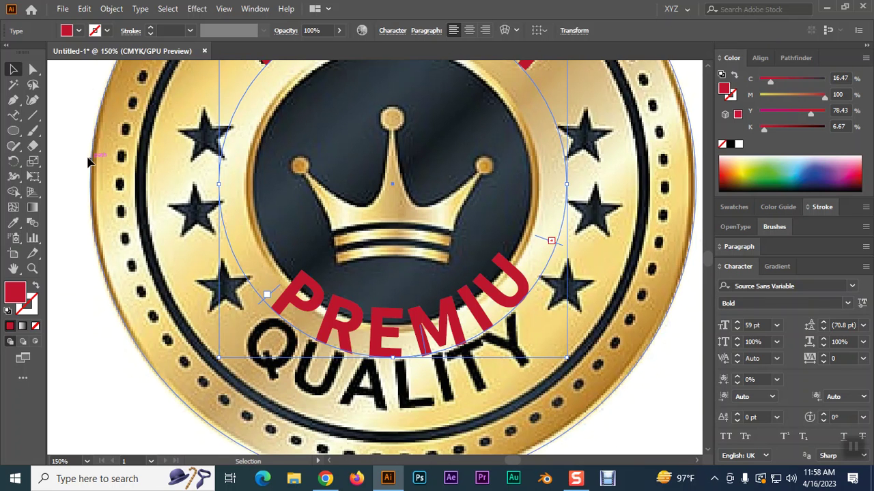
key(t)
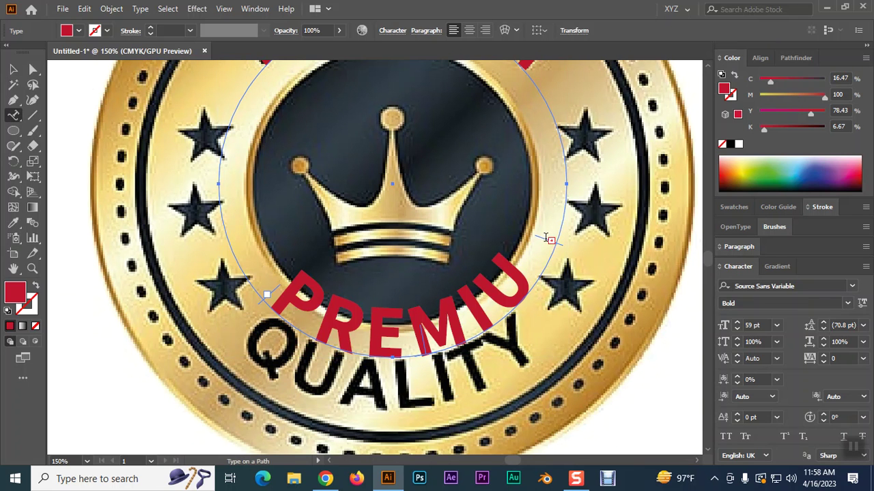
Replace the copied PREMIUM letters with QUALITY and extend the path so the whole word shows.
key(v)
drag(546, 244, 258, 314)
click(13, 115)
key(BackSpace)
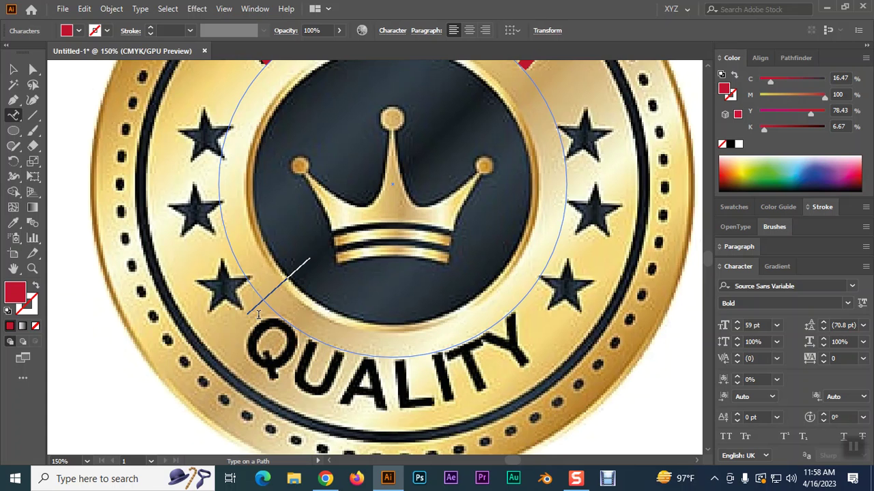
text(QU)
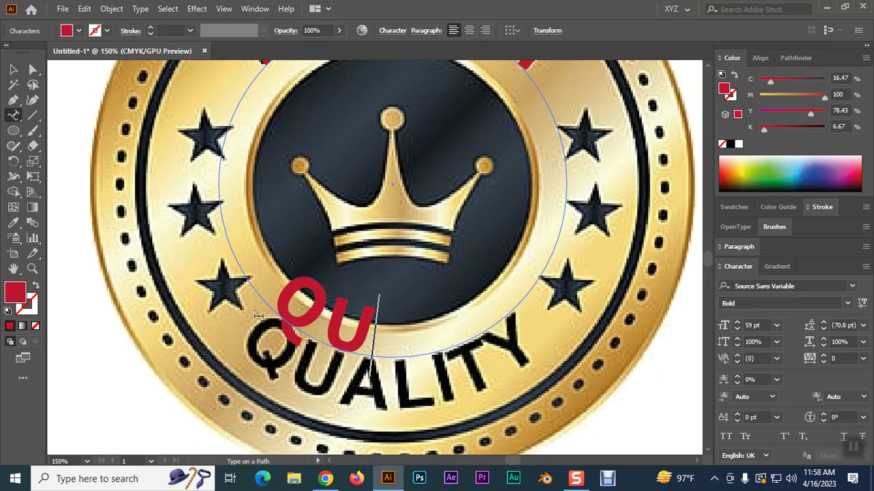
text(ALITY)
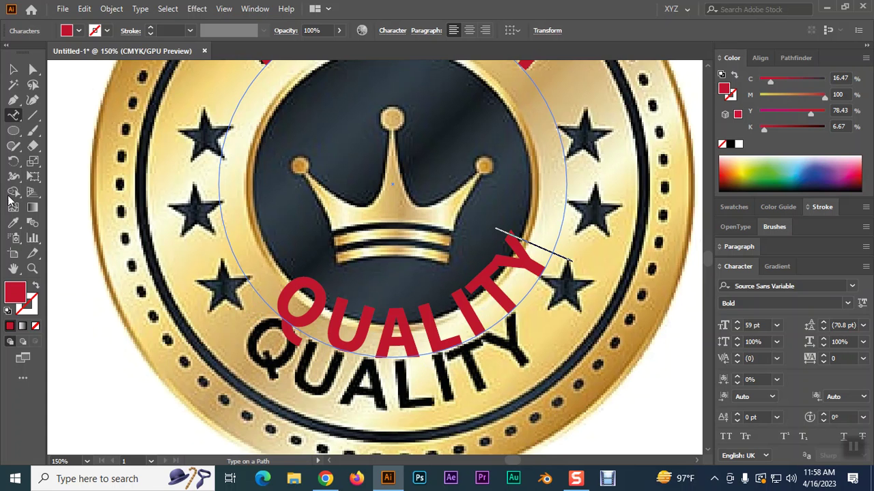
key(Escape)
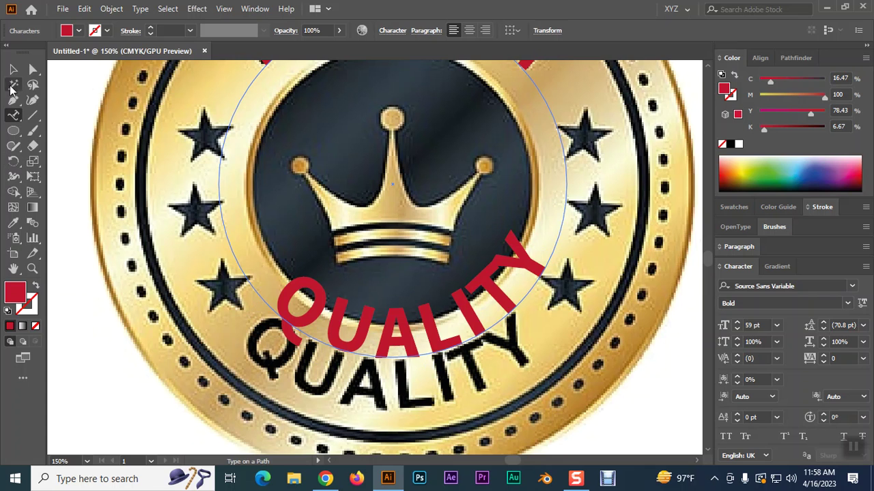
drag(552, 200, 550, 246)
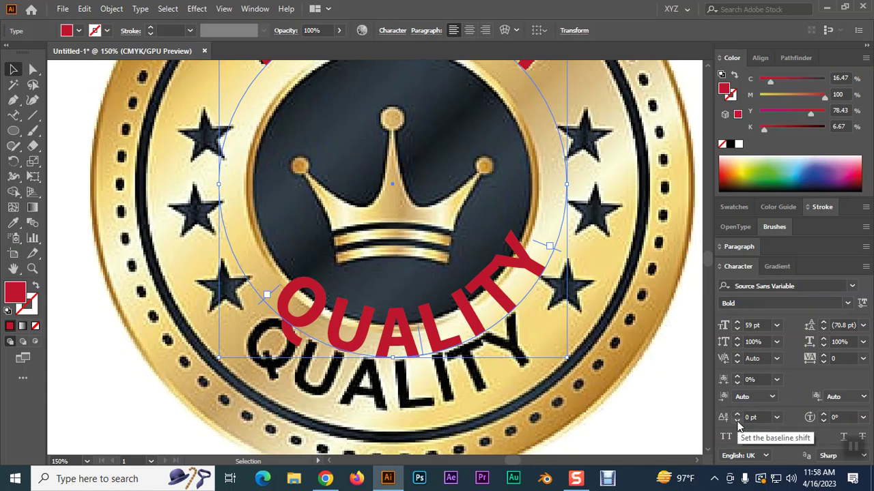
Shift the QUALITY baseline down to -40 pt, leaving horizontal scale at 100%.
click(737, 421)
click(737, 421)
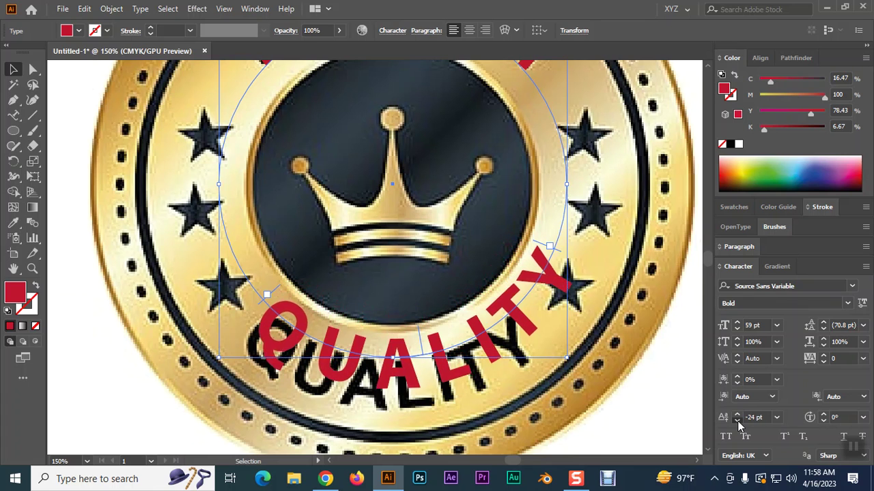
click(738, 421)
click(739, 421)
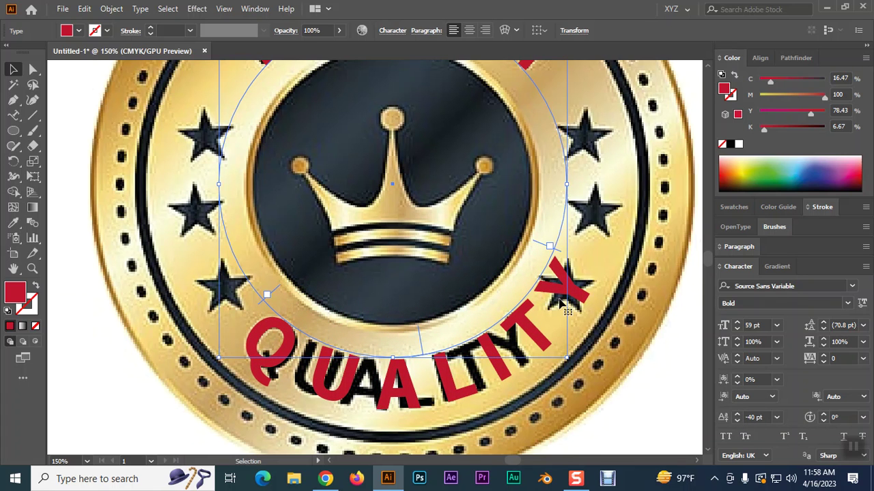
click(824, 347)
click(824, 346)
click(823, 346)
click(824, 346)
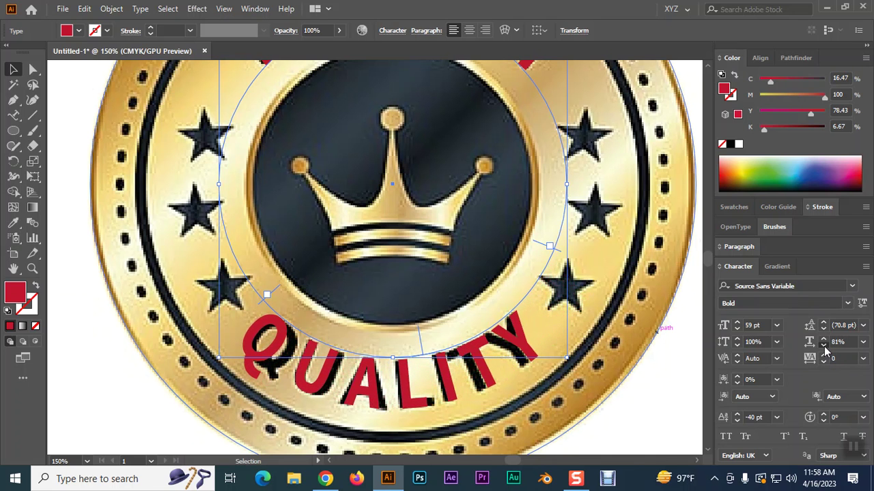
click(824, 346)
click(824, 346)
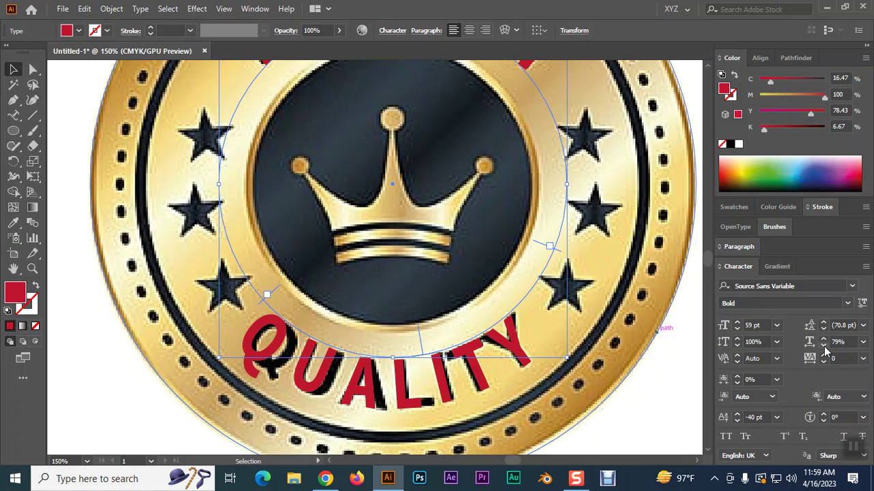
click(862, 341)
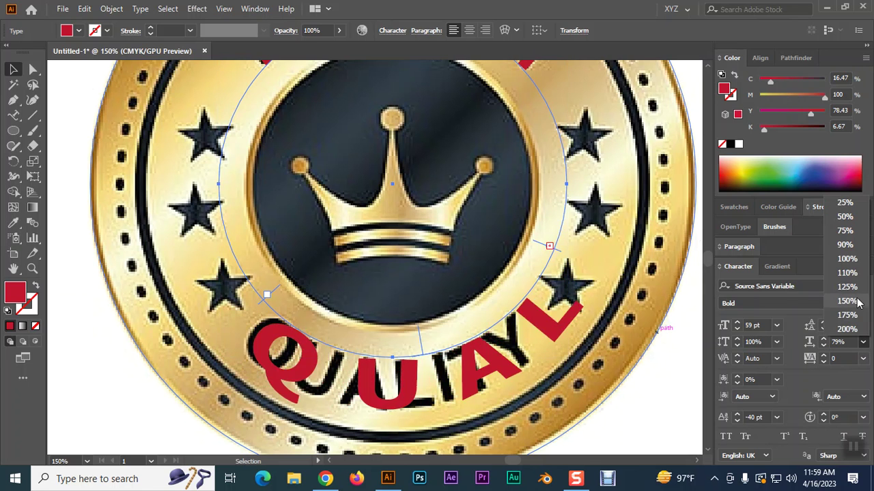
click(852, 259)
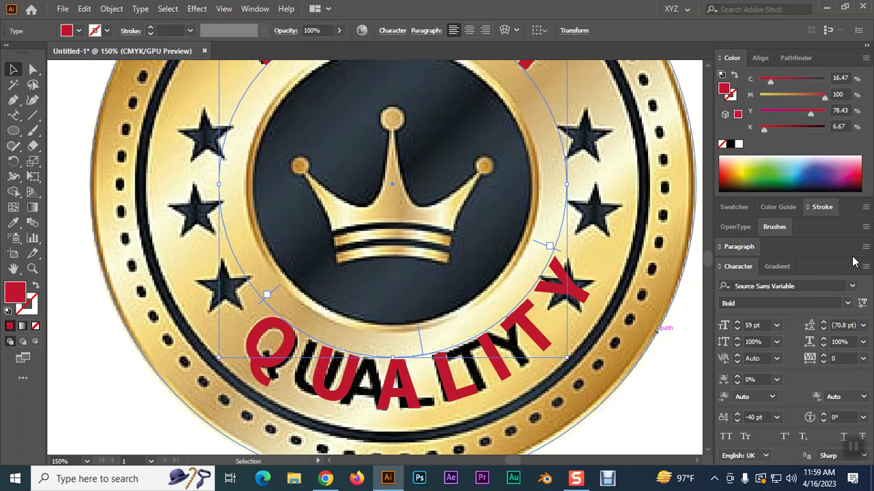
Tighten QUALITY's letter tracking to -127, then deselect the text.
click(823, 362)
click(823, 362)
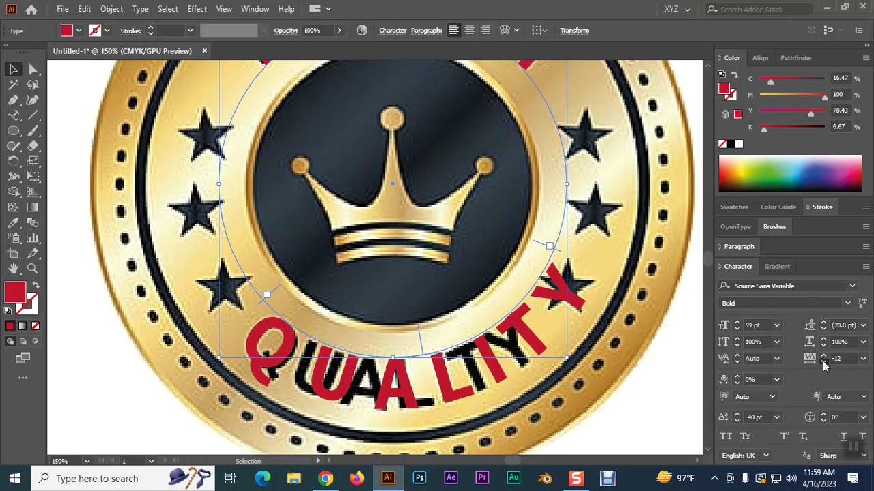
click(823, 362)
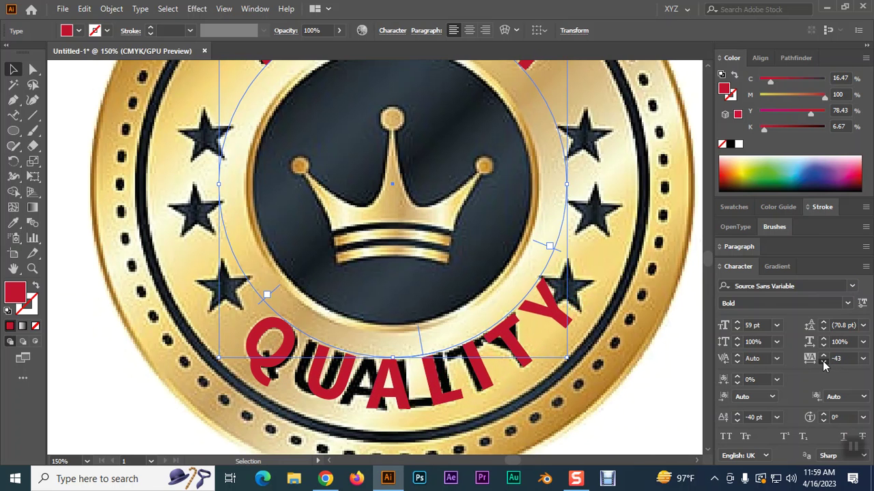
click(823, 362)
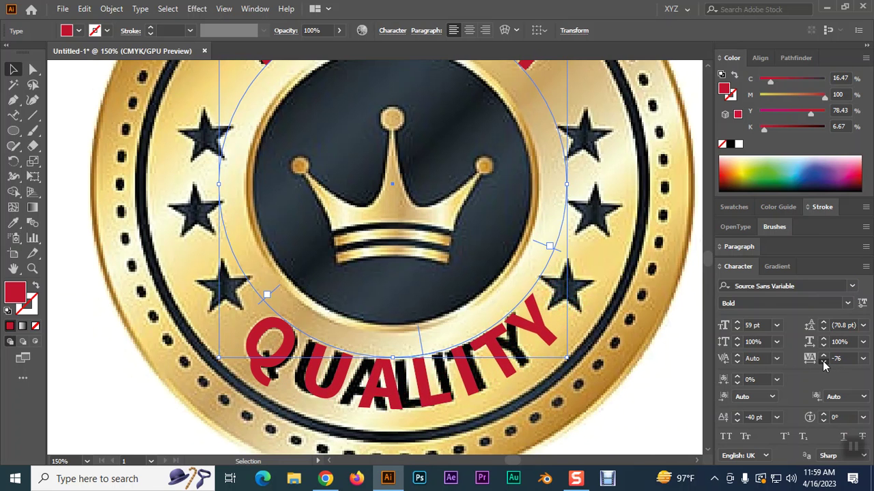
click(823, 363)
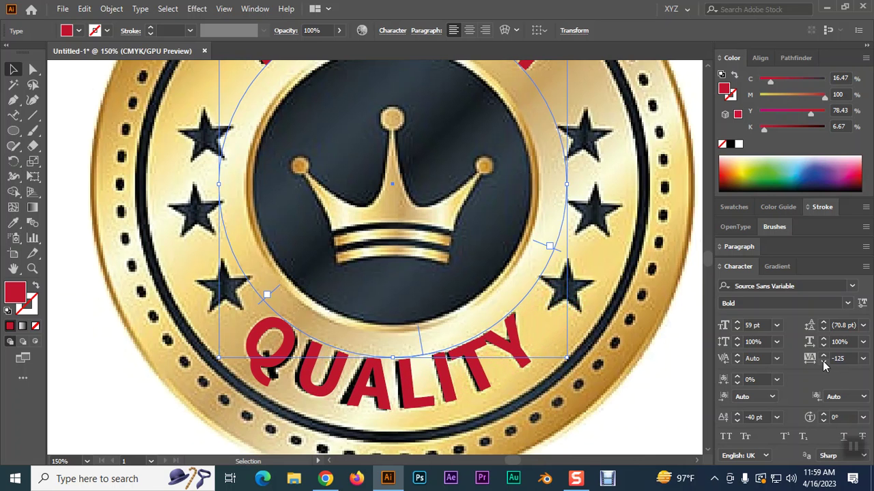
click(823, 362)
click(823, 362)
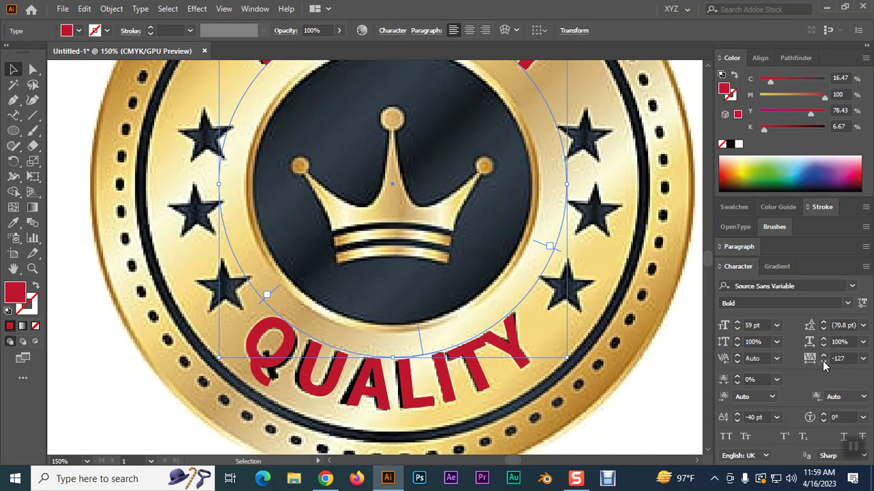
click(662, 367)
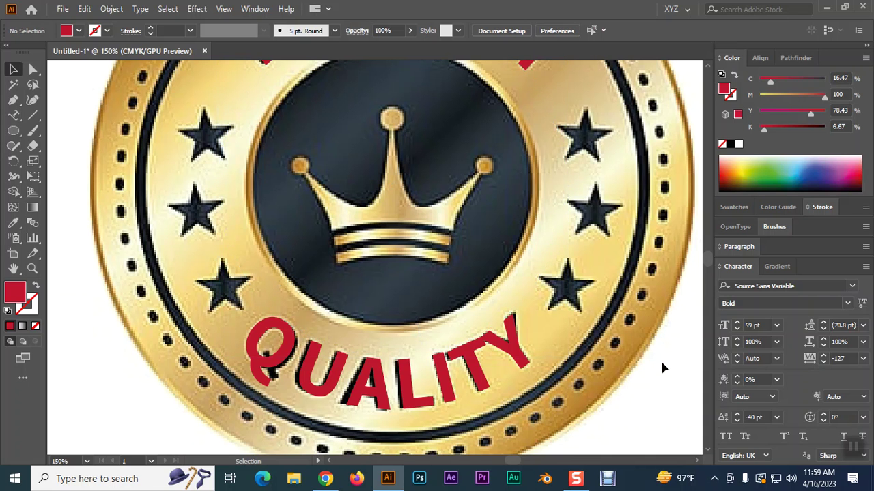
Move the red PREMIUM and QUALITY text off the badge, then undo to restore them.
scroll(662, 365, up, 4)
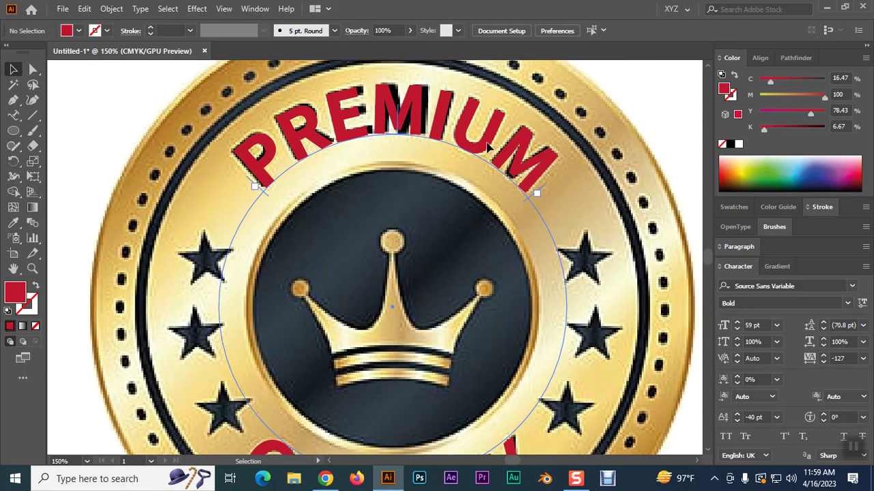
click(487, 146)
scroll(672, 167, down, 1)
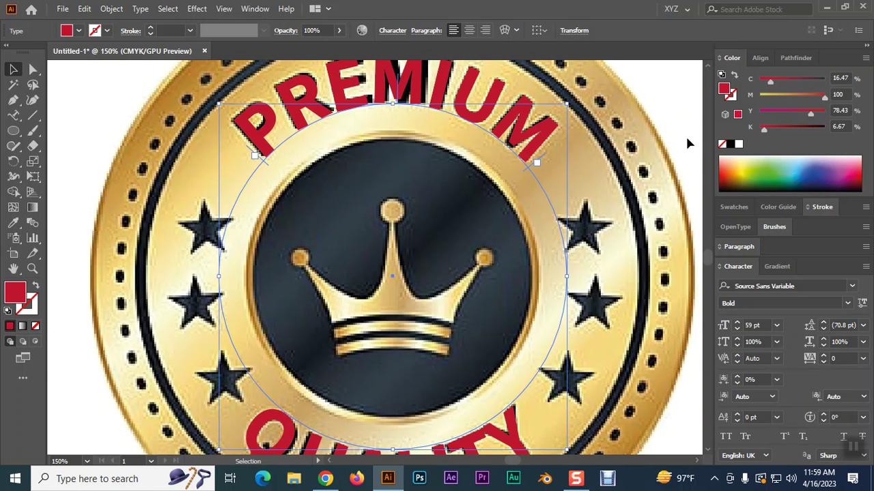
click(687, 139)
key(ctrl+minus)
scroll(702, 130, down, 1)
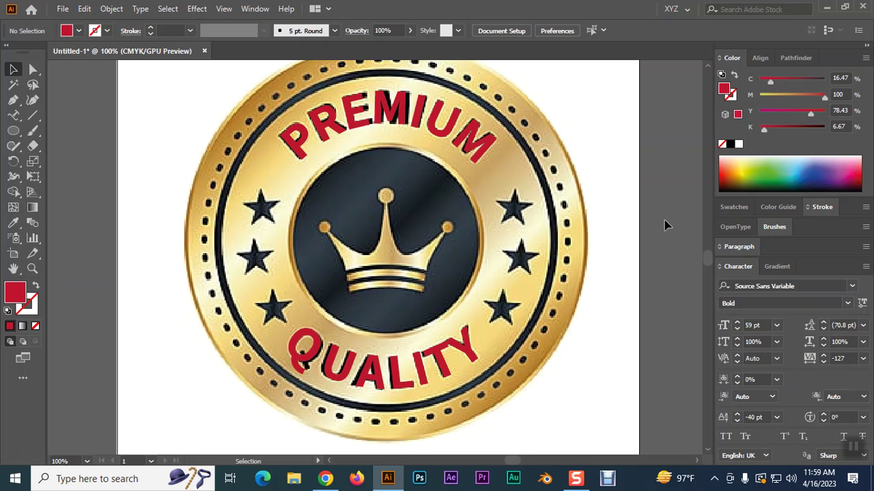
click(322, 133)
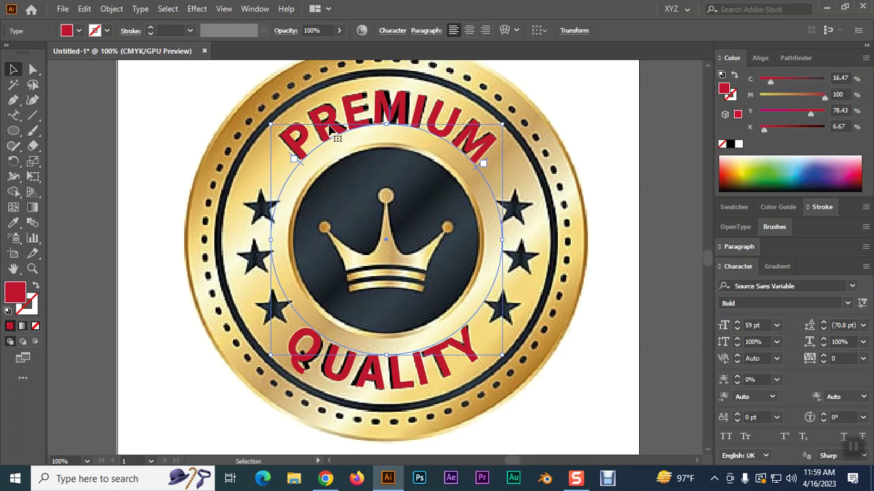
drag(322, 133, 65, 103)
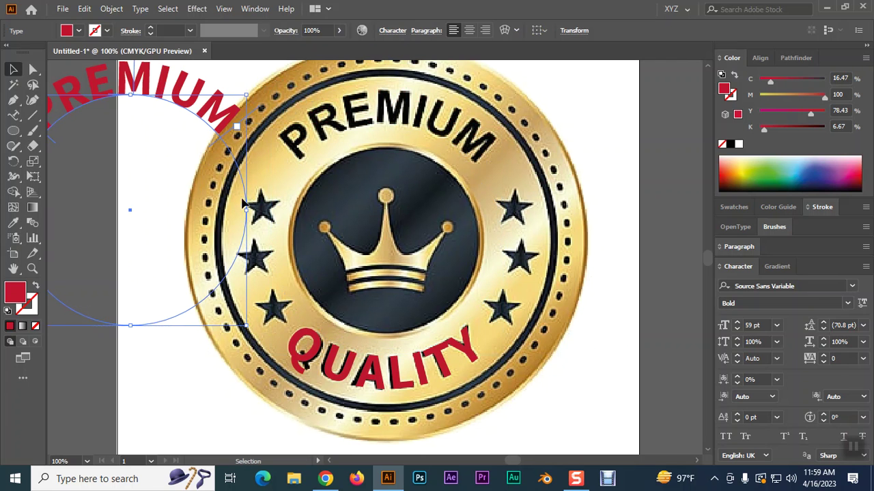
drag(364, 372, 560, 335)
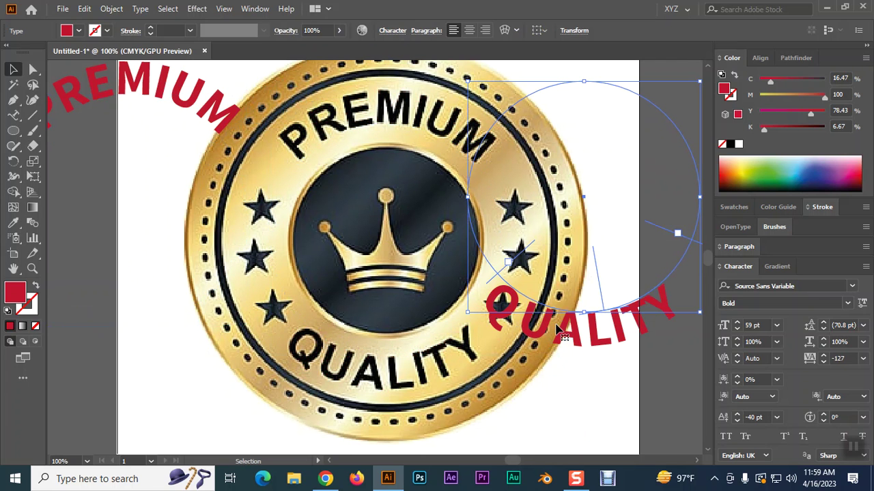
key(ctrl+z)
key(ctrl+z)
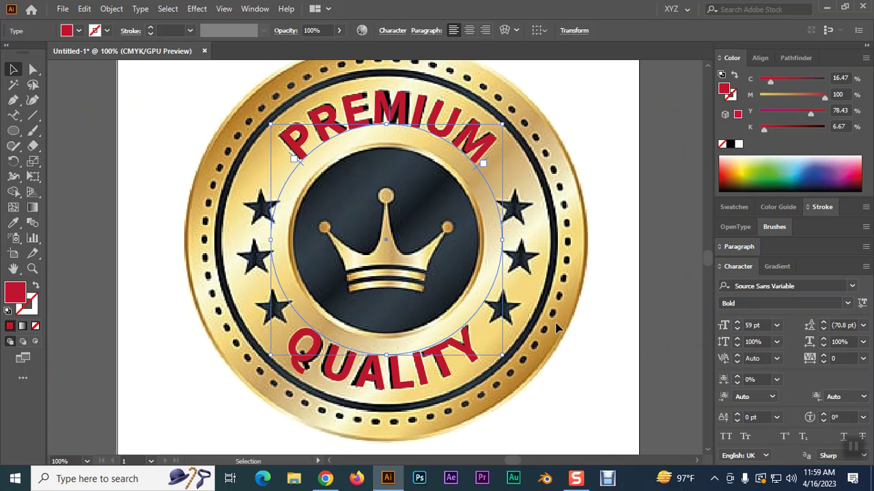
Zoom in on the badge and select the curved PREMIUM text to inspect its placement.
click(649, 204)
key(ctrl+plus)
key(ctrl+plus)
scroll(650, 201, up, 5)
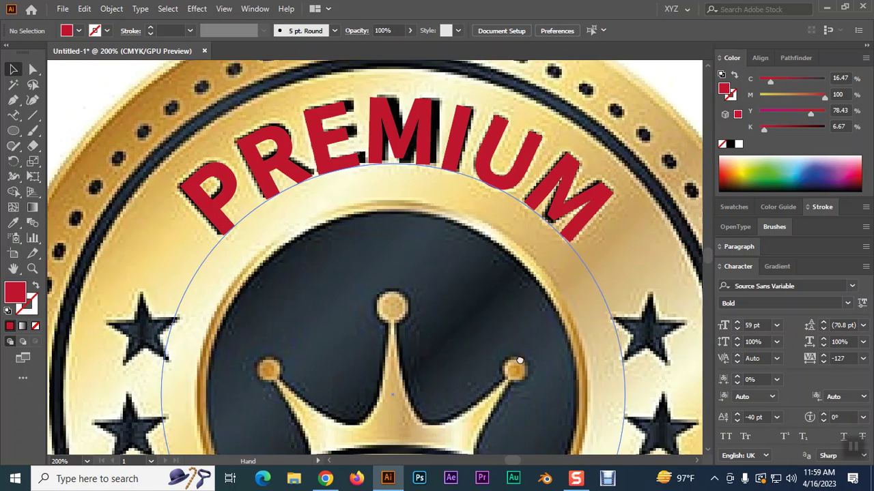
click(218, 227)
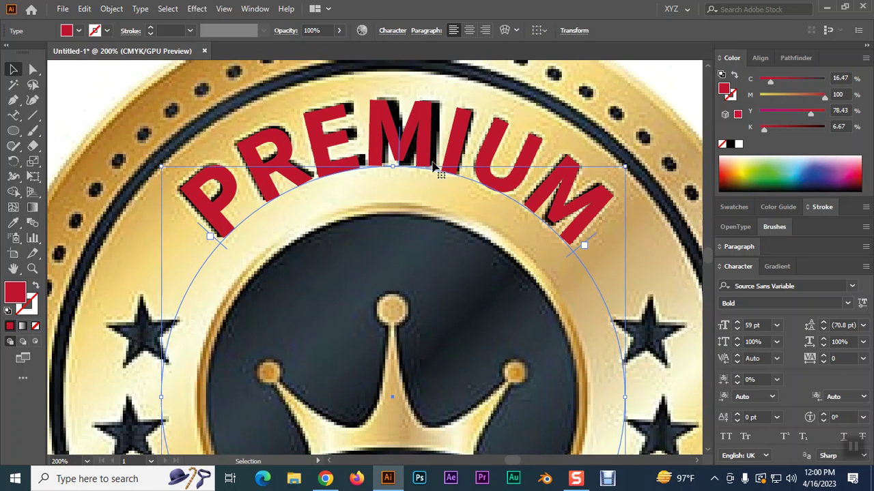
scroll(443, 219, down, 5)
drag(467, 133, 461, 113)
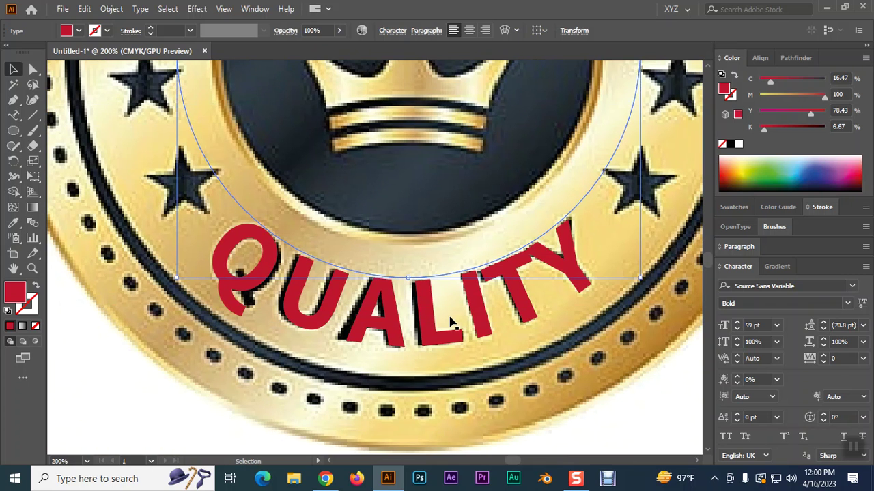
scroll(450, 322, up, 4)
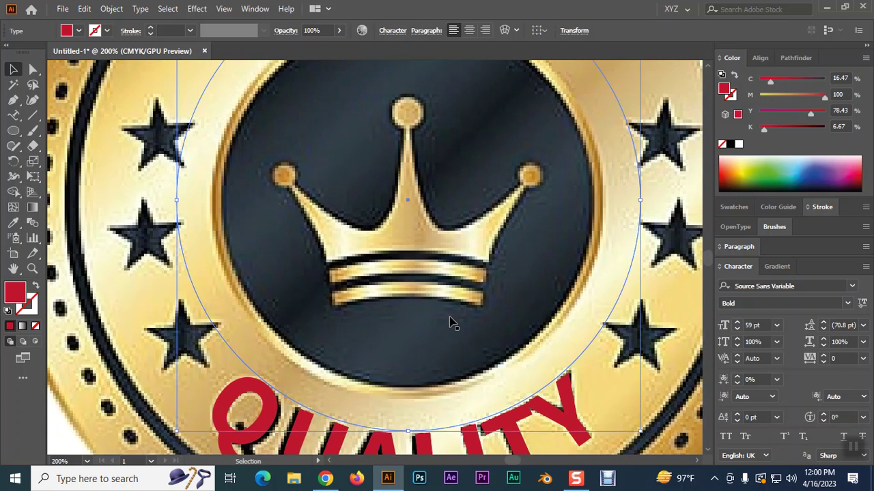
scroll(449, 322, down, 1)
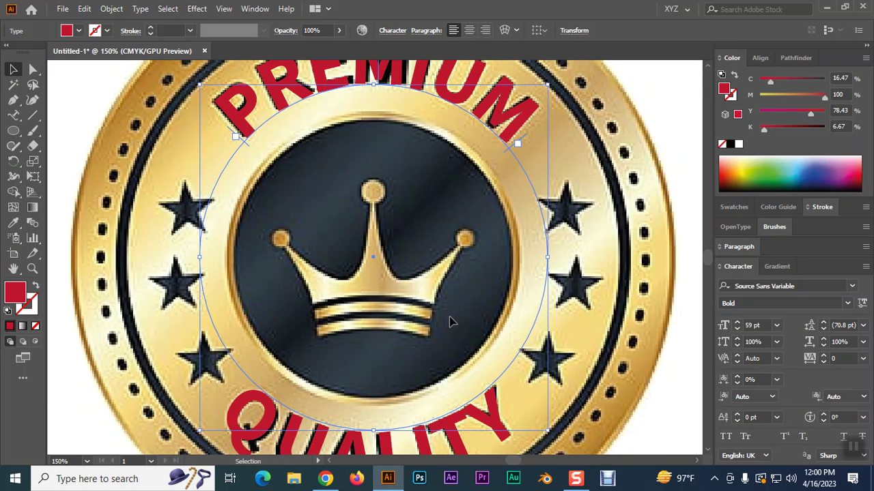
scroll(360, 204, up, 3)
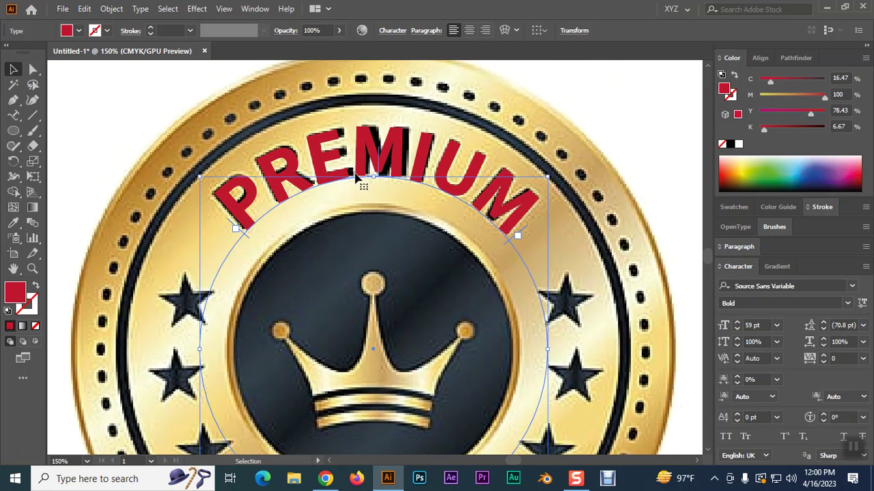
scroll(357, 178, down, 2)
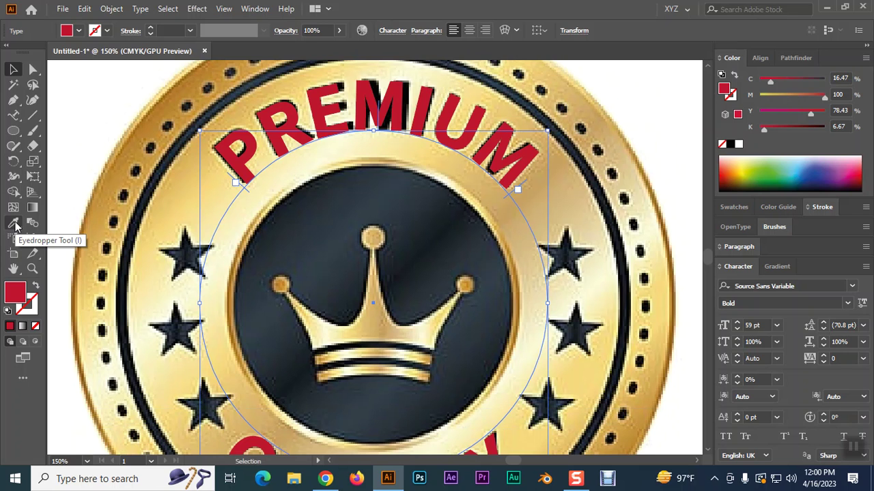
Eyedrop the dark centre-circle colour onto the PREMIUM and QUALITY texts.
click(16, 227)
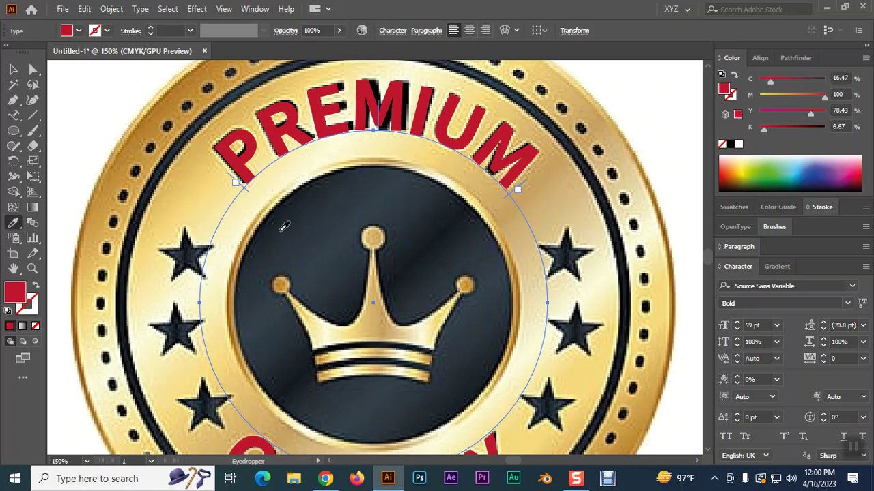
click(319, 217)
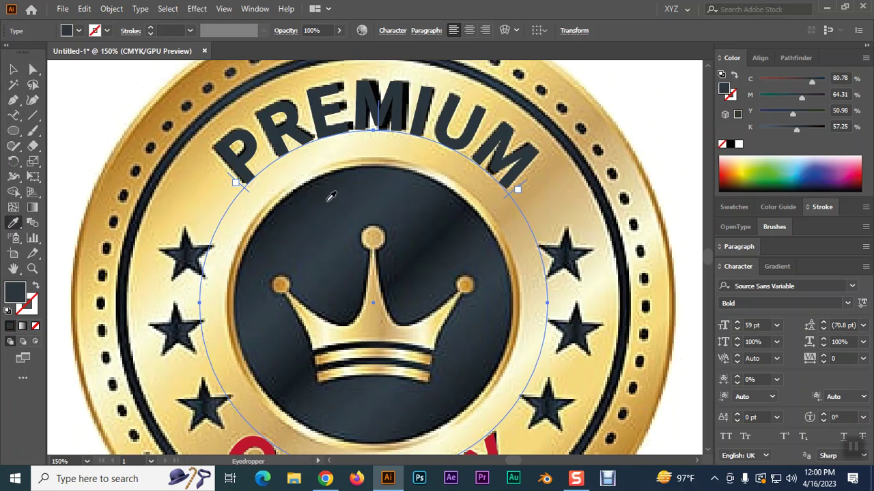
scroll(326, 198, down, 7)
click(13, 69)
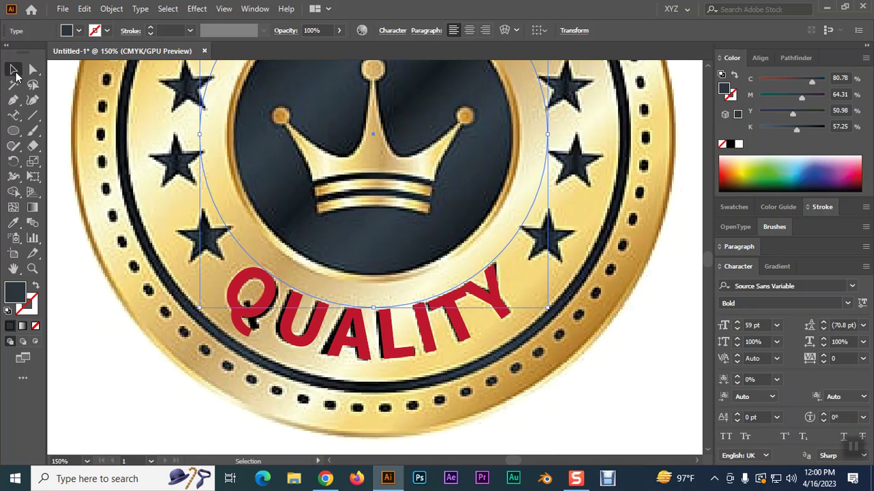
click(304, 348)
click(11, 227)
click(357, 238)
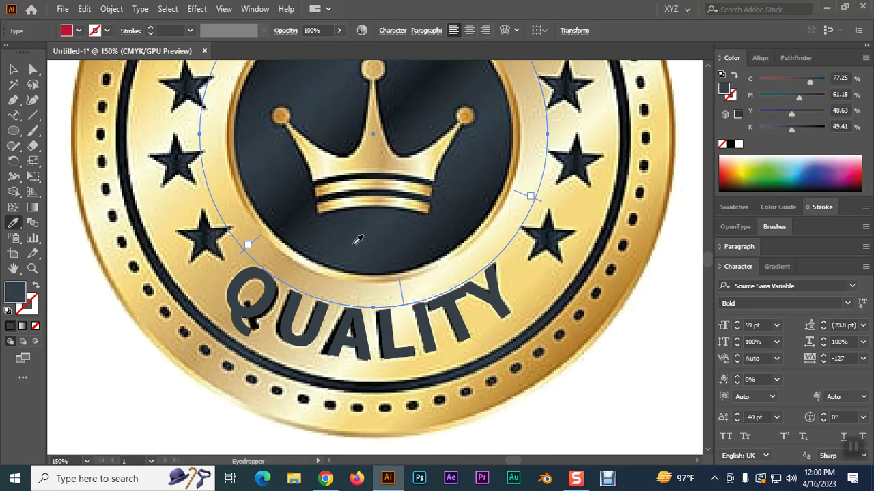
Copy PREMIUM's type styling onto QUALITY with the Eyedropper.
scroll(397, 196, up, 1)
scroll(398, 196, up, 6)
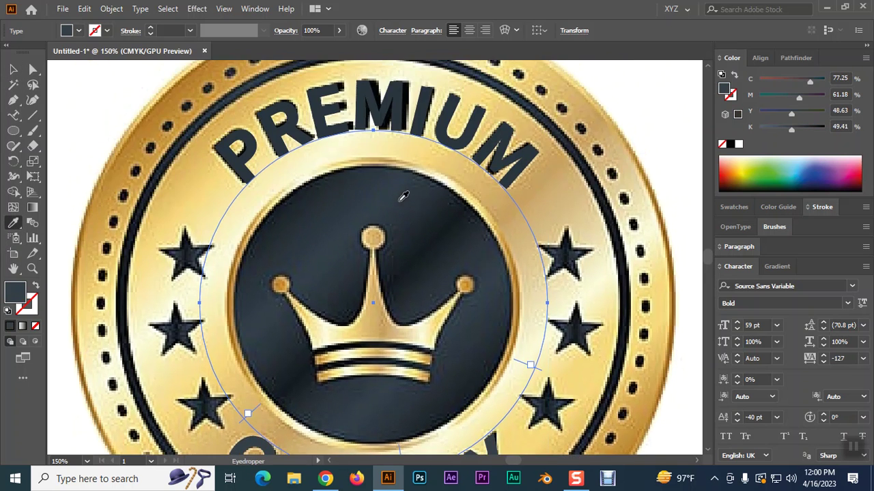
click(309, 131)
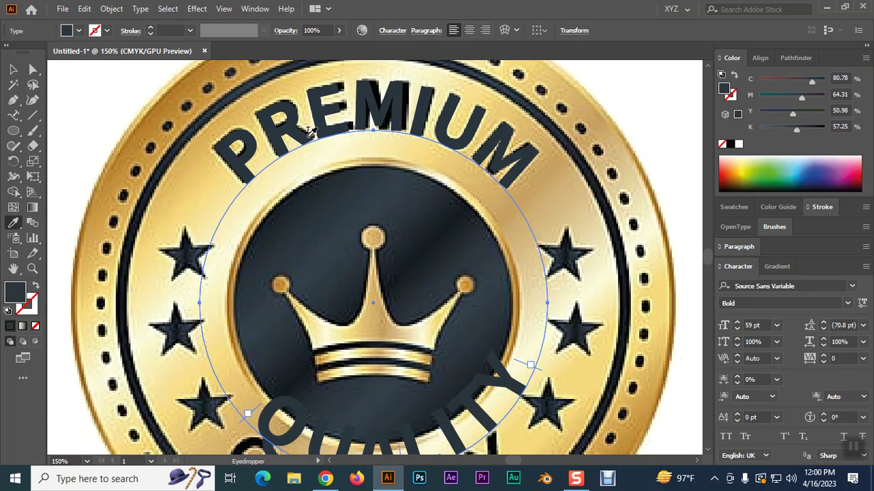
click(311, 131)
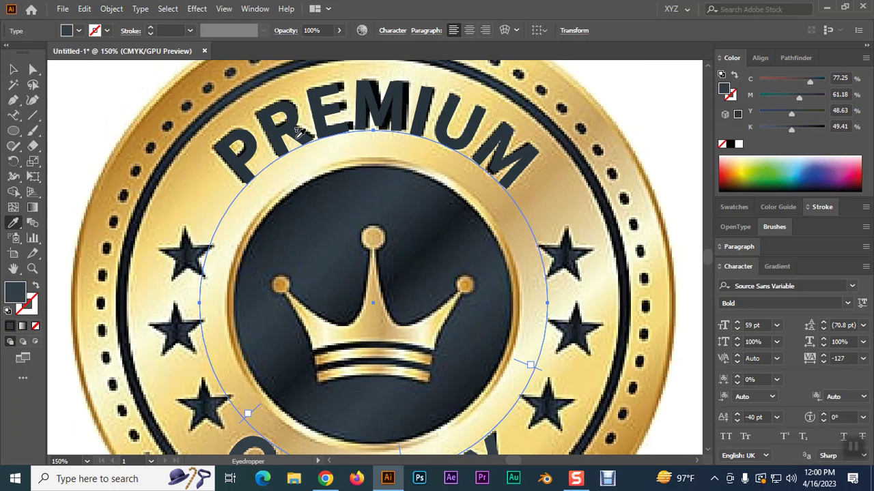
click(13, 69)
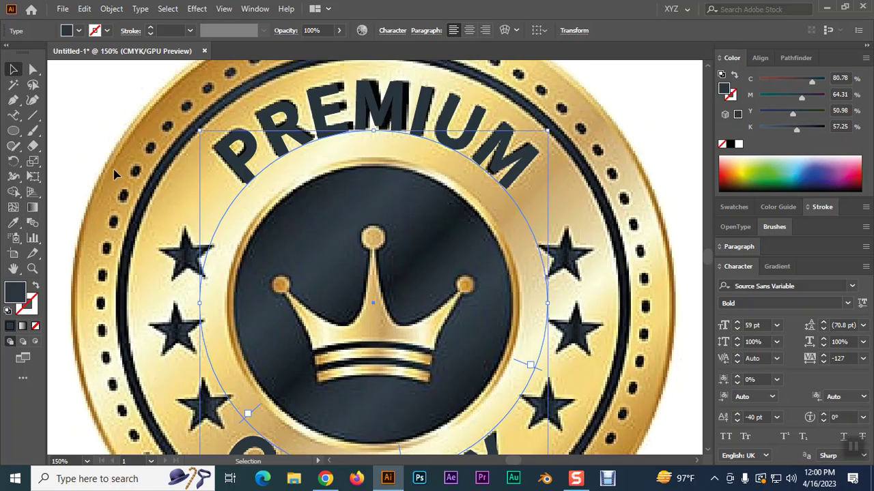
scroll(343, 292, down, 2)
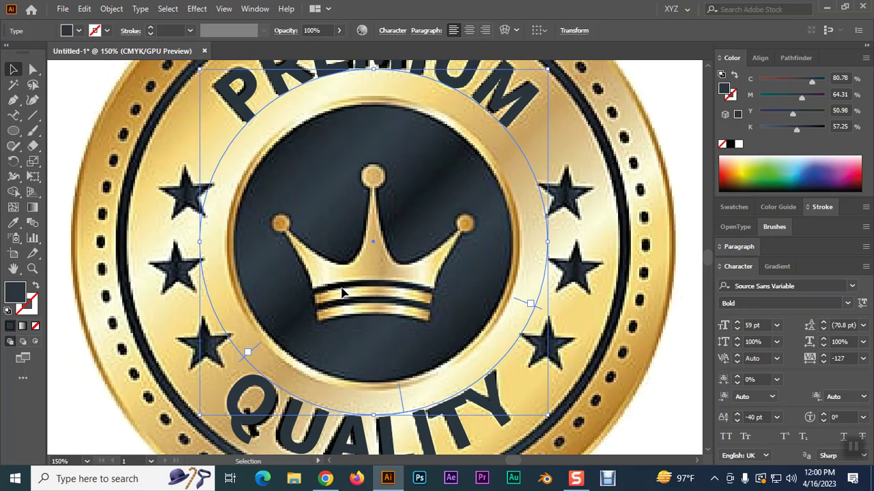
Resample a darker navy tone from the centre circle for the curved text.
click(13, 222)
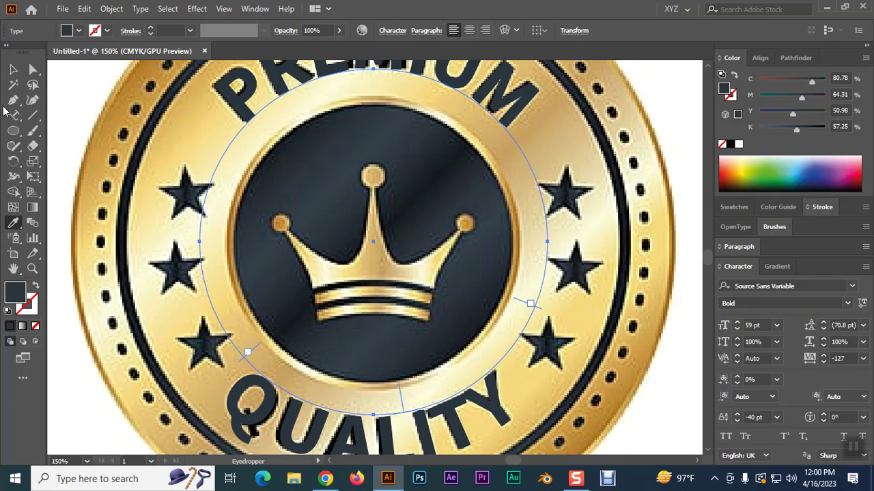
click(12, 69)
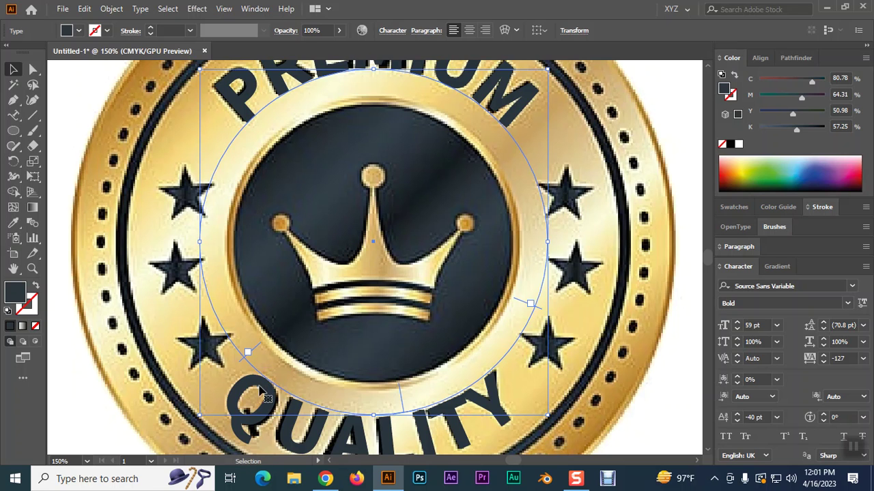
click(13, 222)
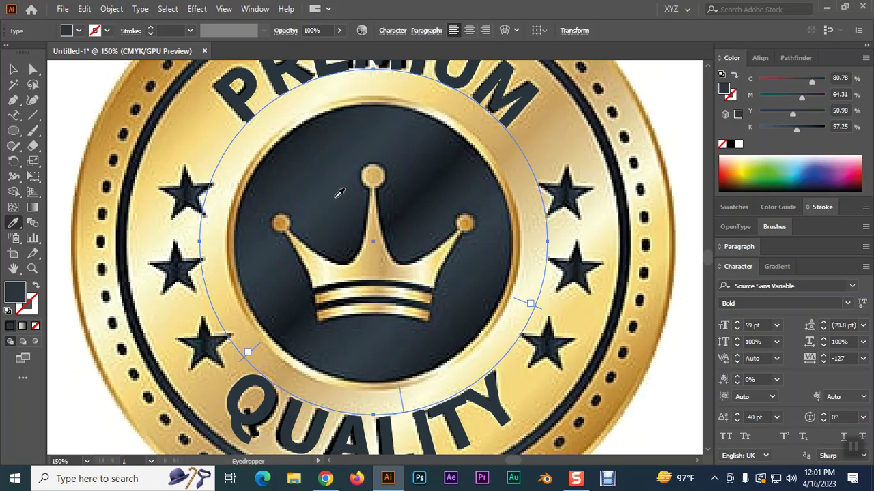
click(352, 118)
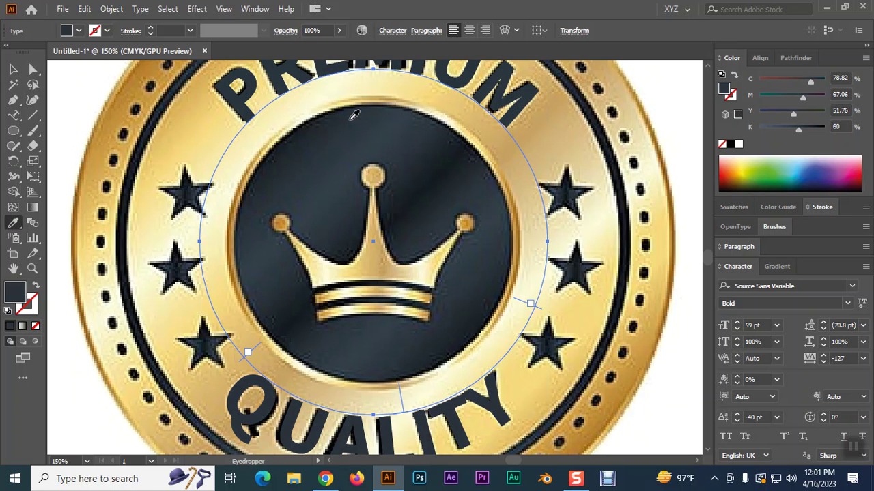
click(325, 139)
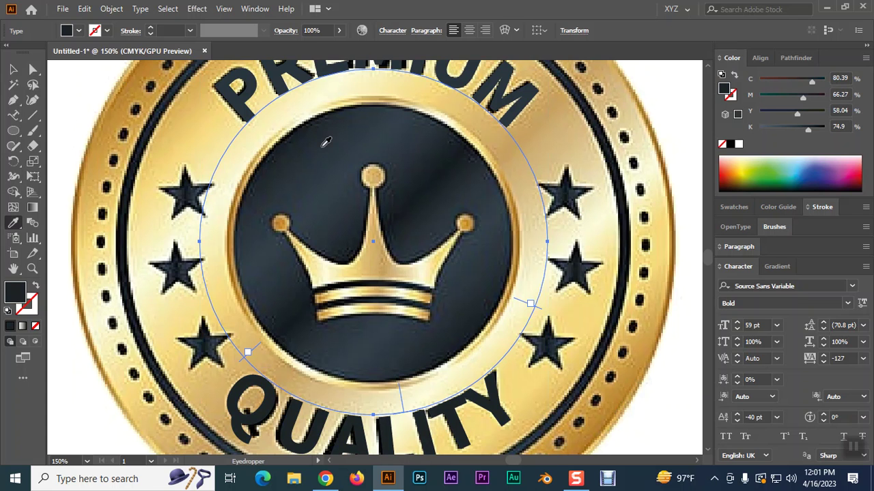
click(13, 69)
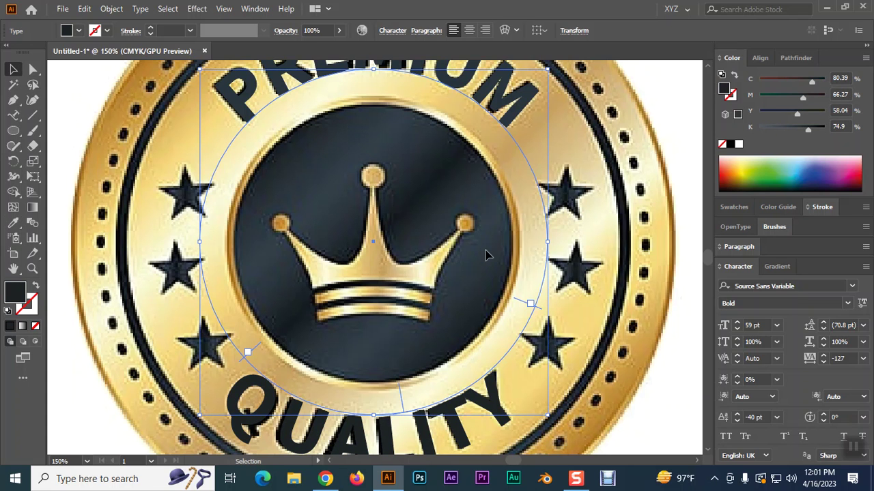
scroll(356, 335, down, 1)
scroll(348, 327, up, 3)
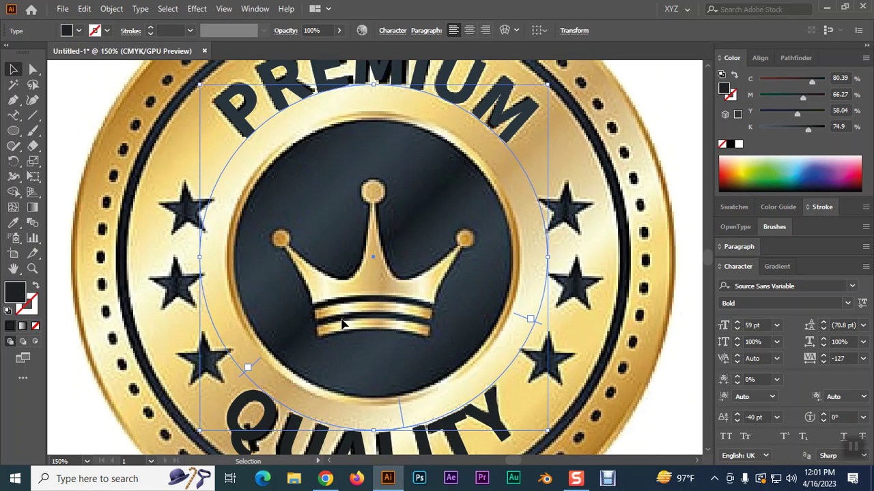
right_click(16, 132)
Draw an upright star over the upper-left star and copy it onto the middle-left star.
click(67, 192)
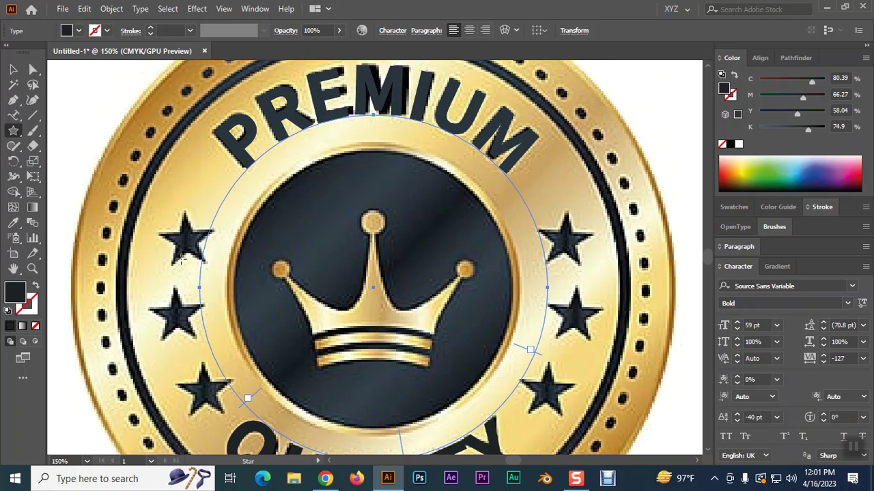
mouse_move(185, 238)
mouse_down()
mouse_move(201, 255)
mouse_move(212, 252)
mouse_up()
key(v)
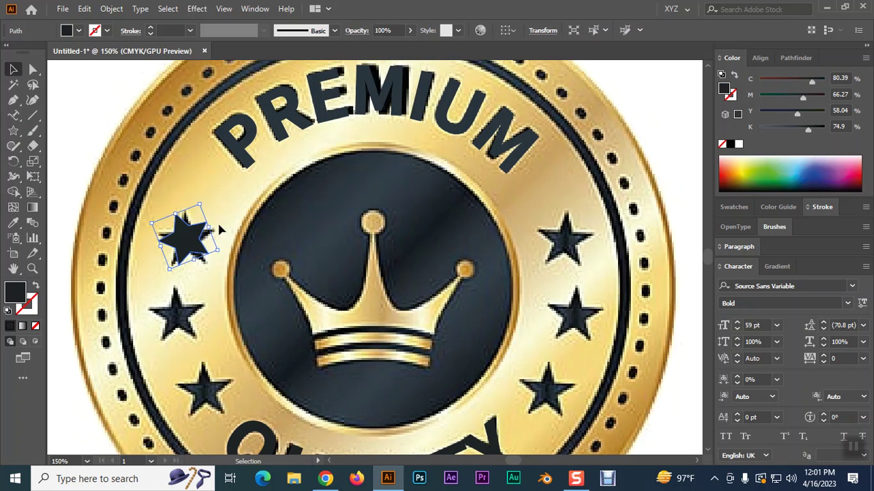
drag(200, 199, 205, 350)
drag(174, 319, 203, 391)
drag(232, 350, 236, 355)
Place rotated star copies over the right-hand stars, upper and lower.
click(189, 239)
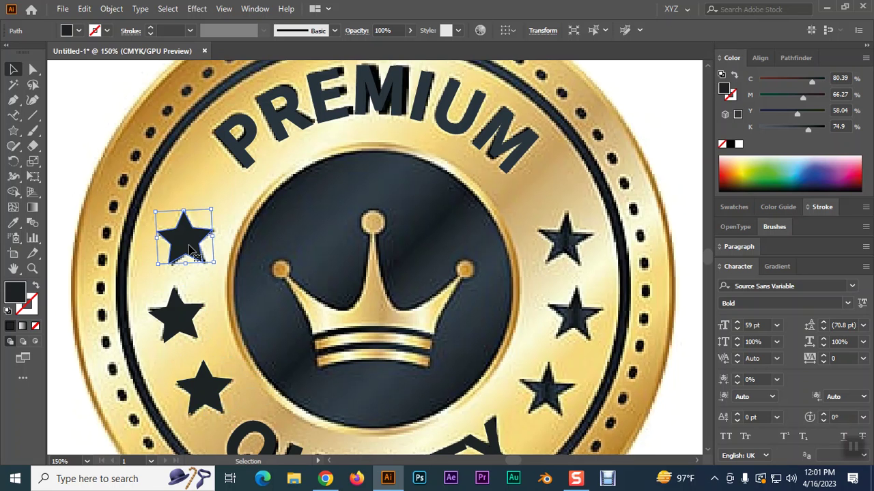
scroll(193, 252, down, 1)
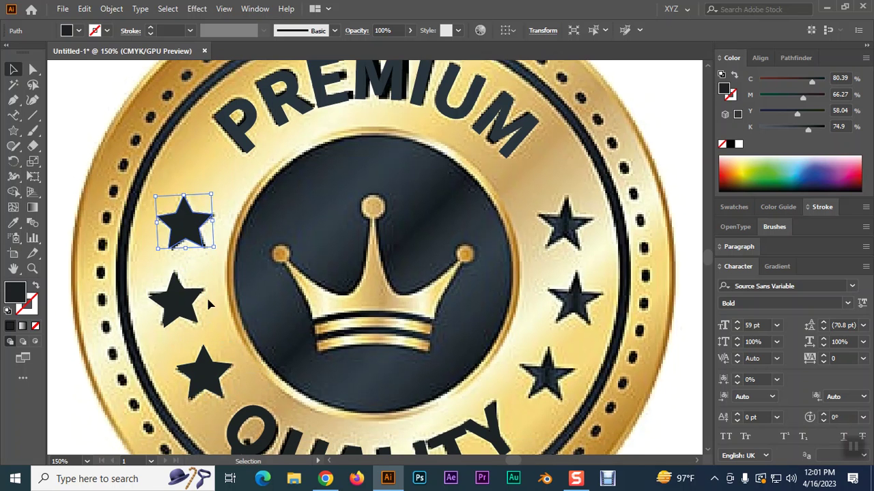
click(189, 310)
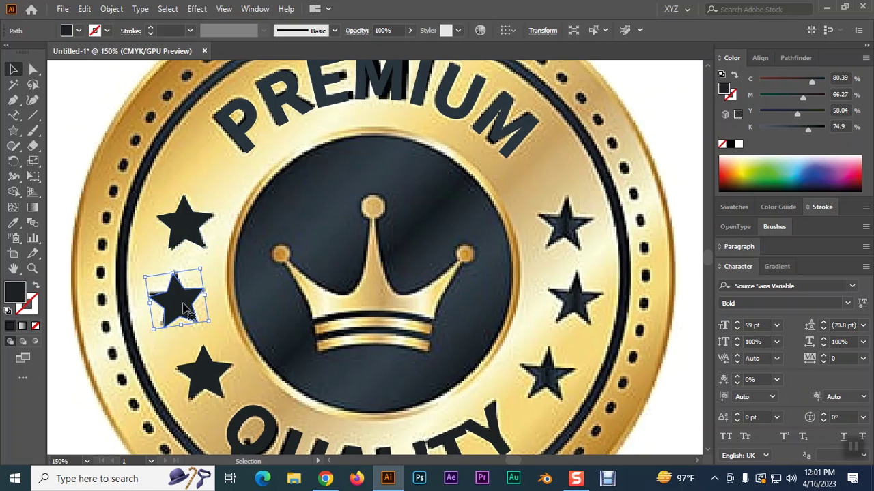
drag(184, 307, 585, 305)
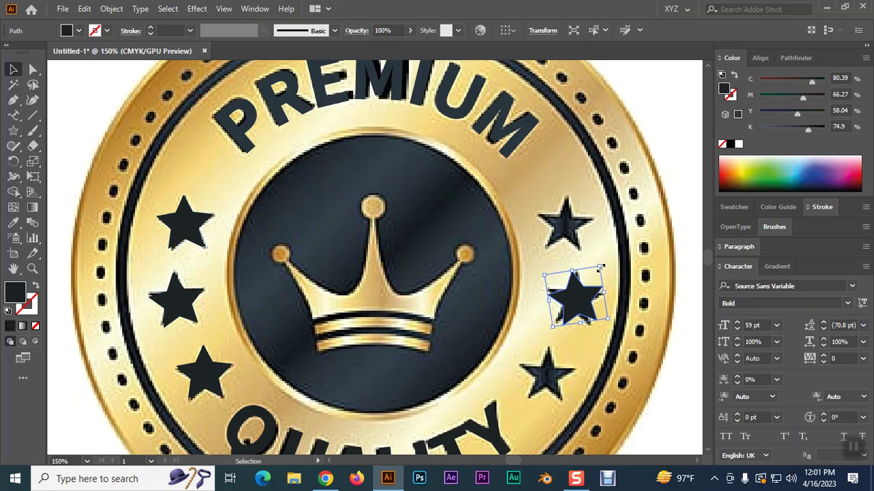
mouse_move(603, 259)
mouse_down()
mouse_move(614, 259)
mouse_move(612, 267)
mouse_up()
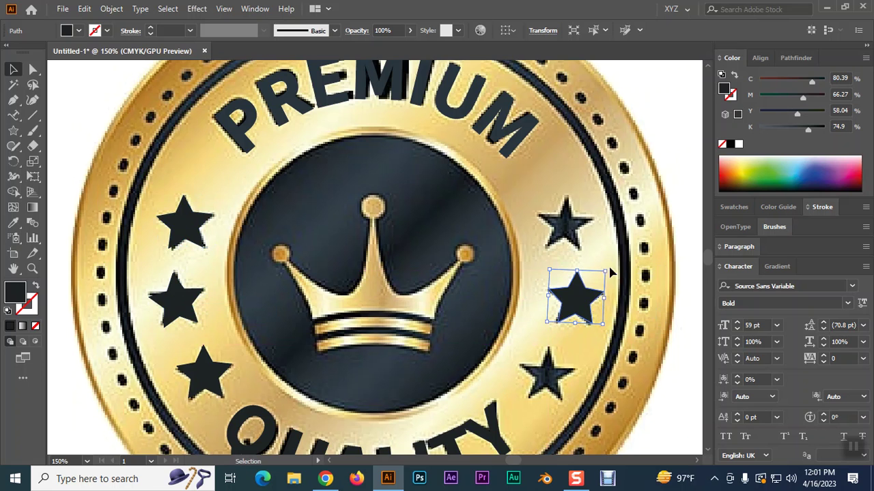
drag(584, 302, 550, 333)
scroll(572, 226, down, 2)
click(656, 413)
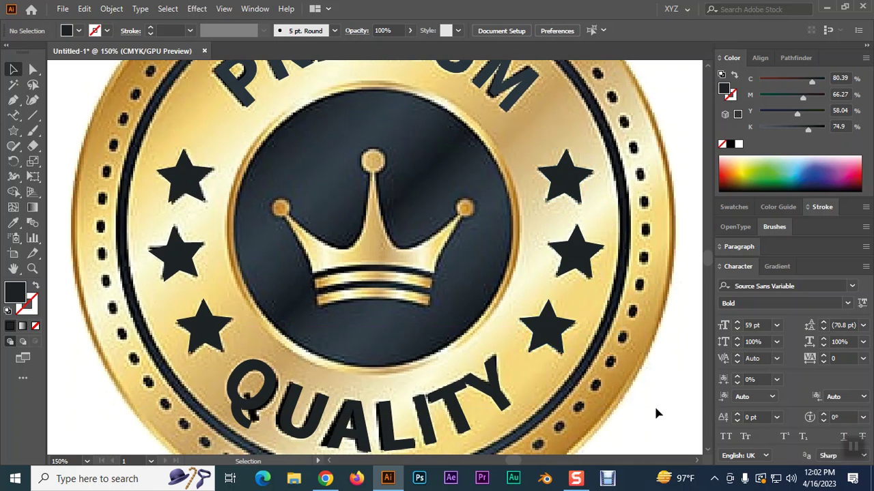
scroll(655, 412, up, 4)
scroll(579, 306, up, 3)
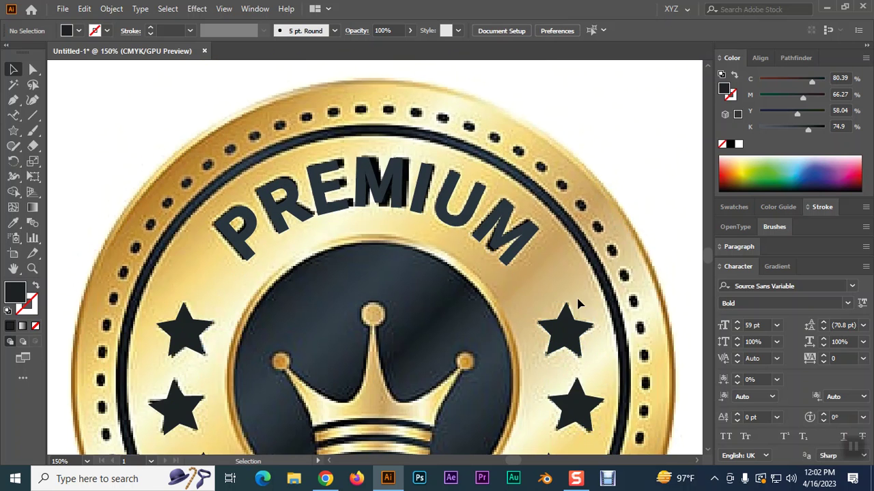
click(476, 204)
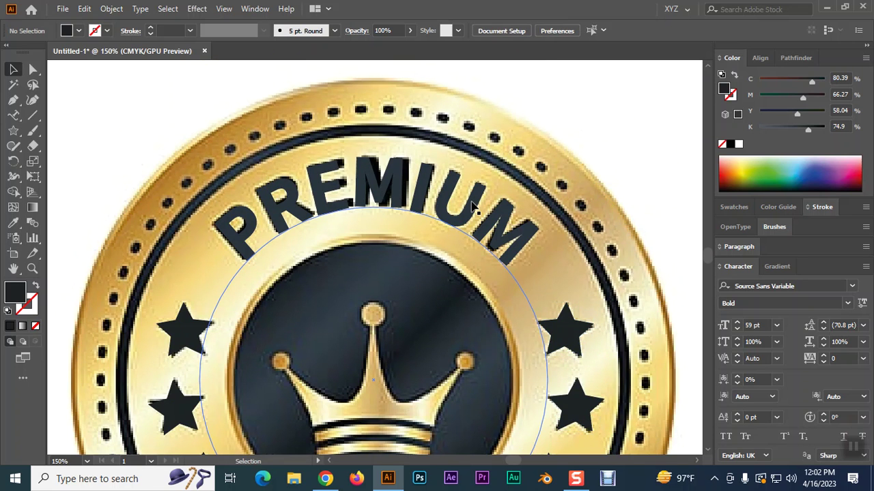
Convert the curved PREMIUM lettering into outlined shapes.
right_click(473, 205)
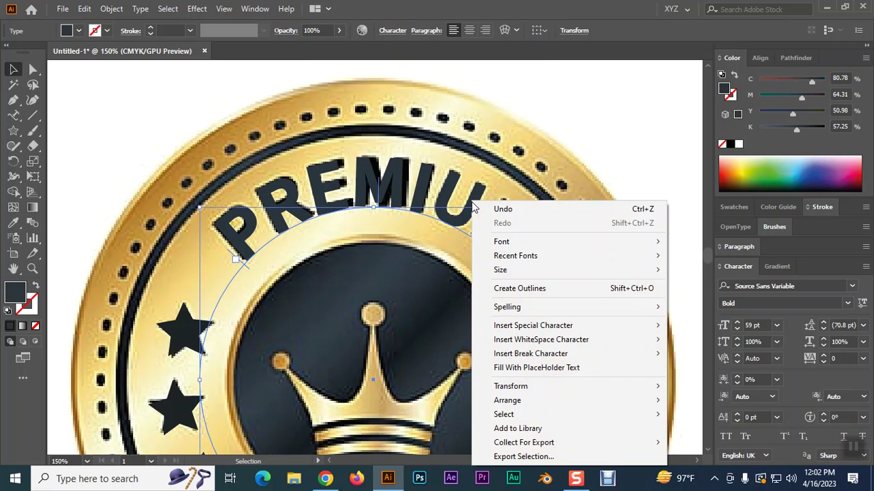
click(506, 288)
scroll(506, 293, down, 5)
scroll(502, 292, up, 3)
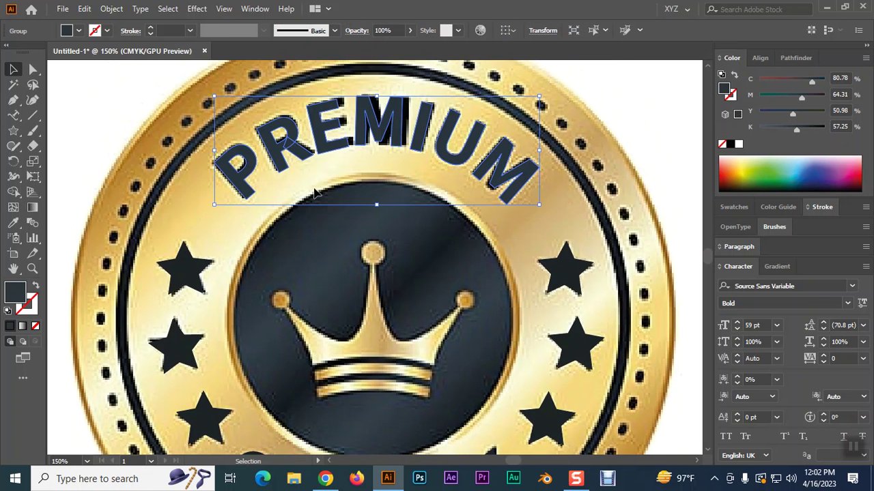
click(795, 58)
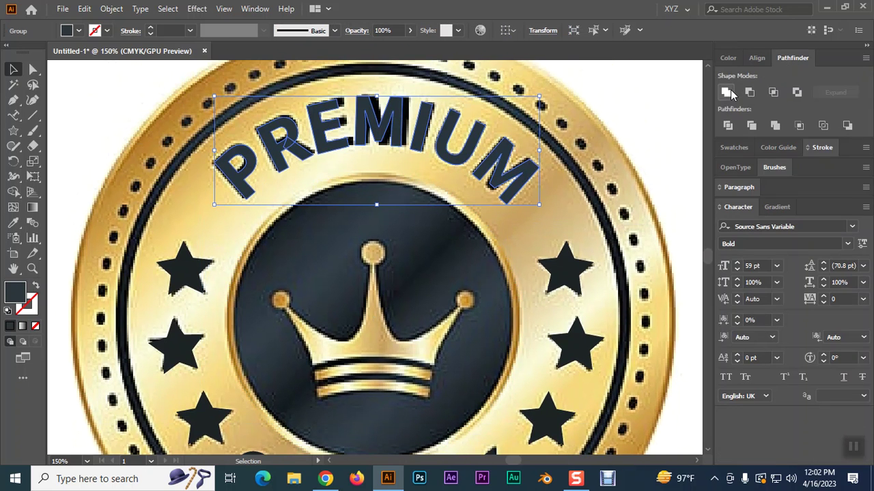
scroll(403, 291, down, 3)
scroll(403, 290, down, 3)
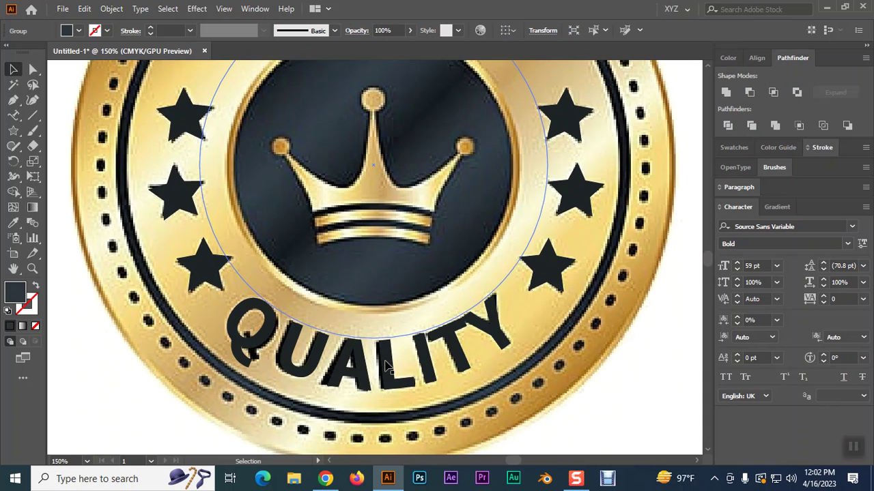
Convert the curved QUALITY lettering to outlines and check its anchor points.
click(386, 368)
right_click(386, 367)
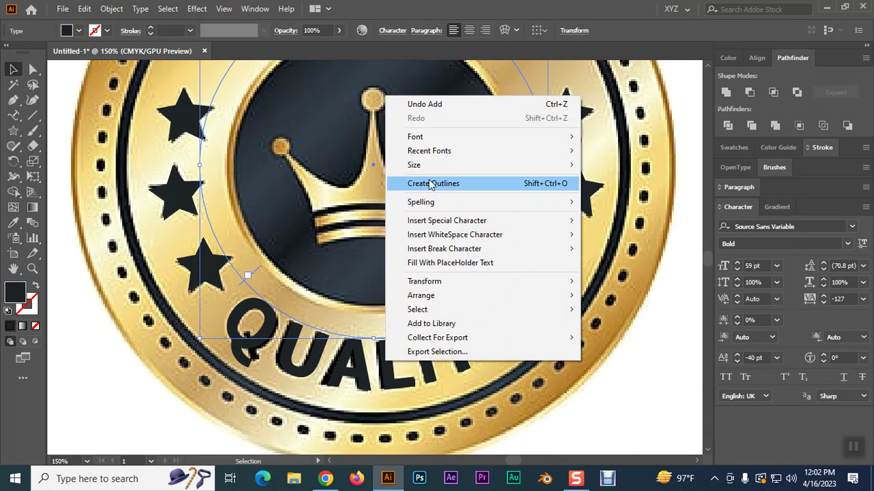
click(423, 184)
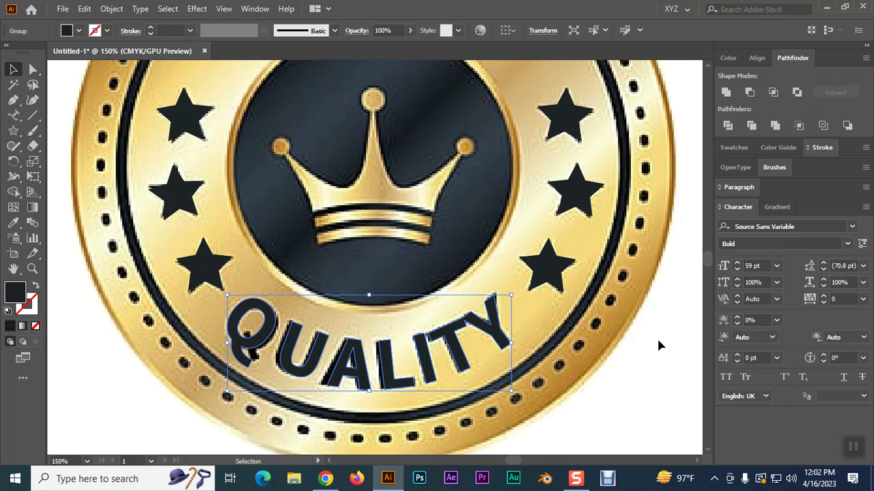
key(a)
key(v)
key(ctrl+shift+a)
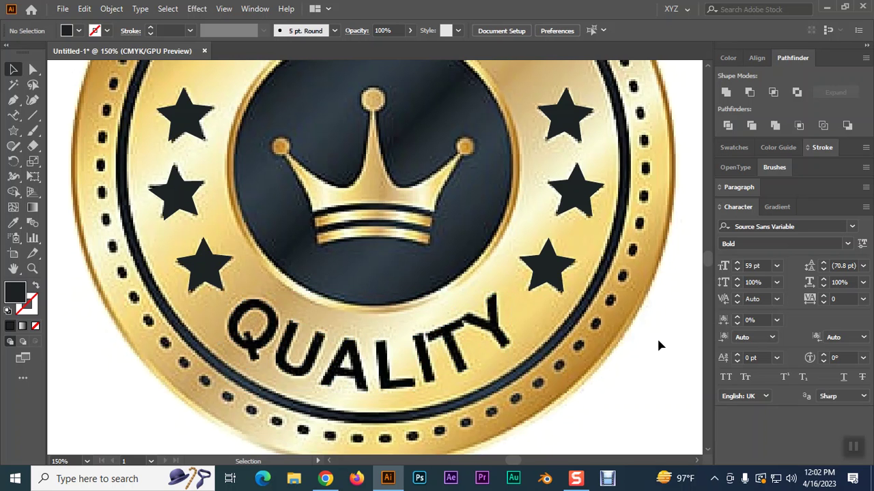
Check the anchor points of the PREMIUM outlines.
scroll(676, 315, up, 5)
click(406, 155)
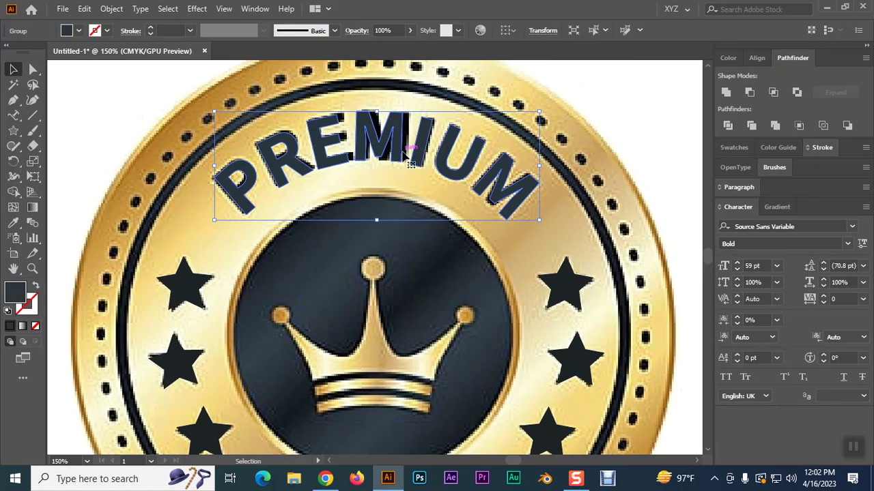
key(a)
key(v)
key(ctrl+shift+a)
scroll(400, 152, down, 2)
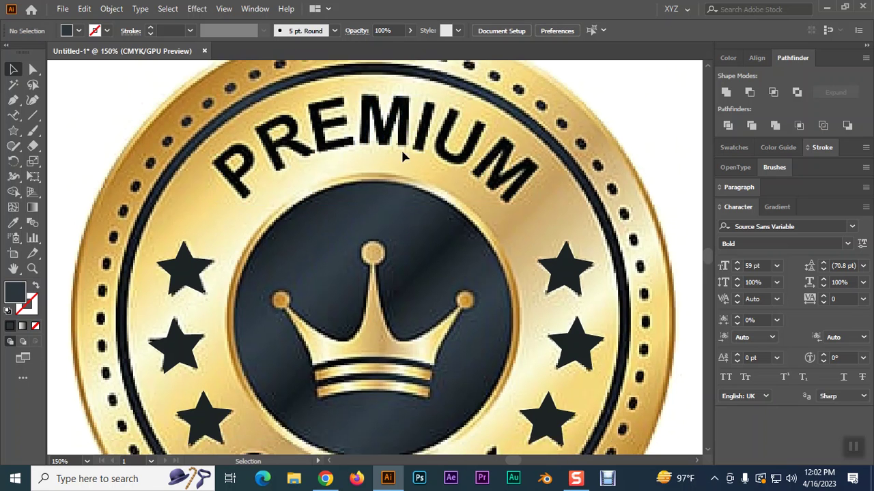
Select all six stars, three on each side, and inspect their anchor points.
click(556, 243)
shift+click(568, 311)
shift+click(561, 388)
shift+click(189, 258)
shift+click(172, 312)
shift+click(211, 390)
key(a)
key(v)
key(ctrl+shift+a)
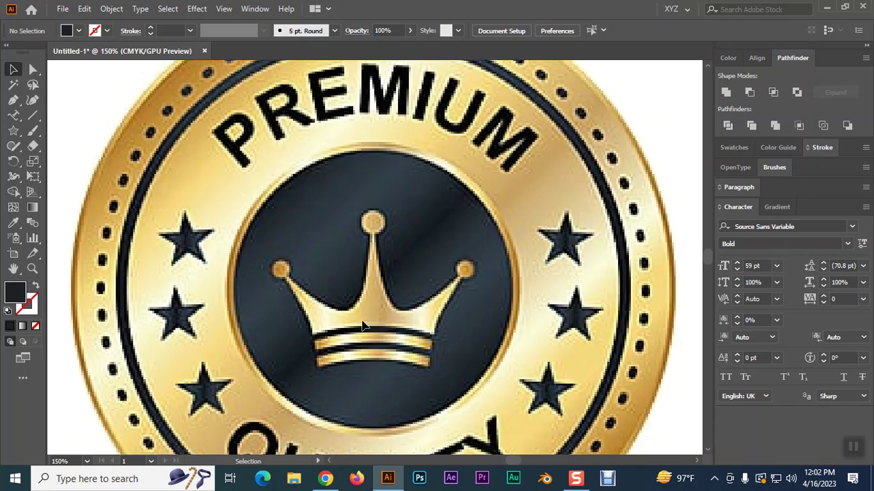
Scale the empty centre ellipse from its centre out to the badge's outer edge.
click(277, 193)
drag(272, 190, 273, 191)
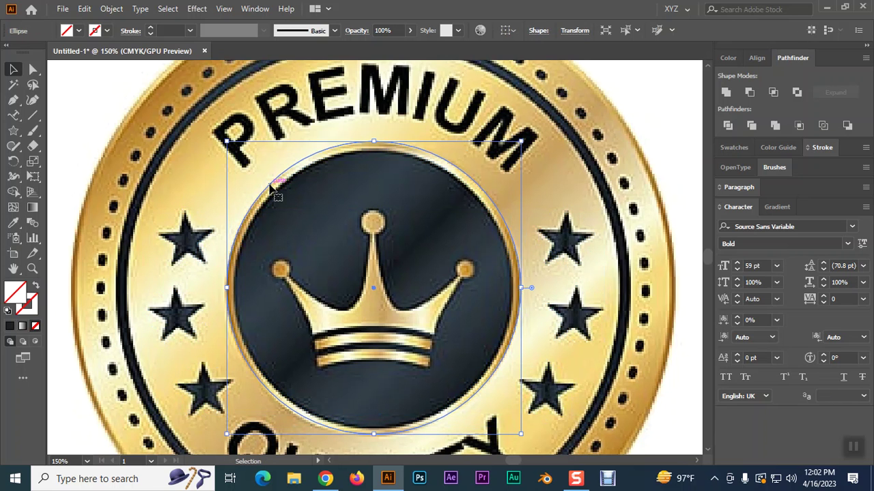
drag(170, 156, 88, 102)
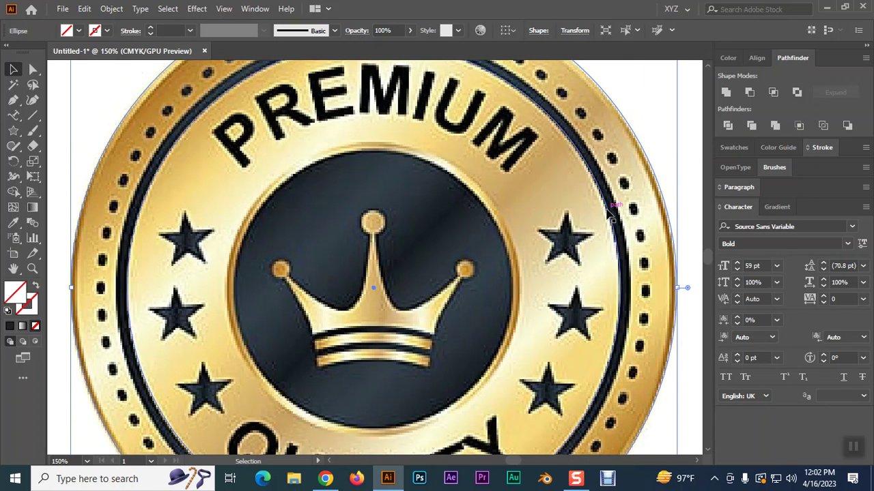
key(a)
Reselect the enlarged ellipse and zoom out until the whole badge fits.
key(ctrl+minus)
key(ctrl+minus)
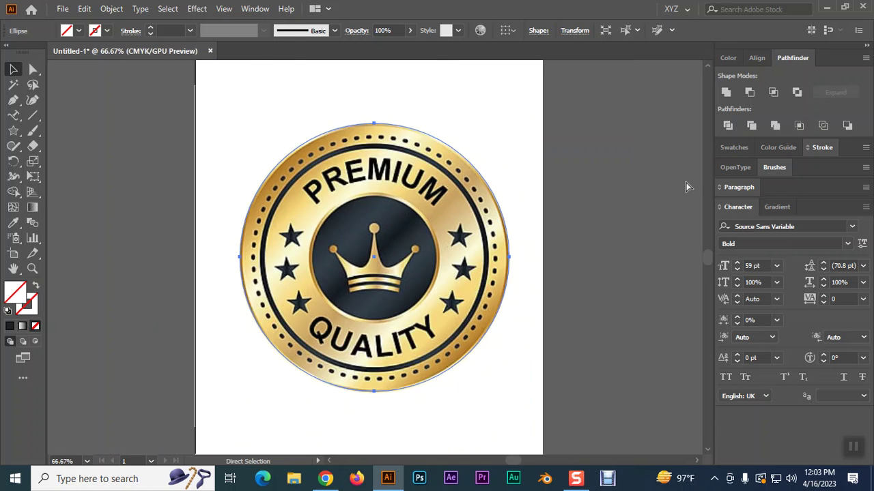
key(ctrl+minus)
key(v)
click(559, 220)
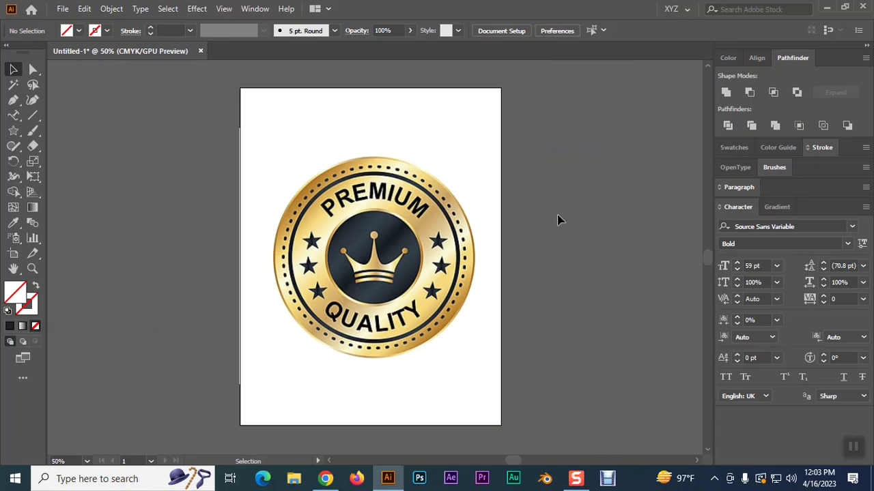
click(471, 223)
key(ctrl+plus)
key(ctrl+plus)
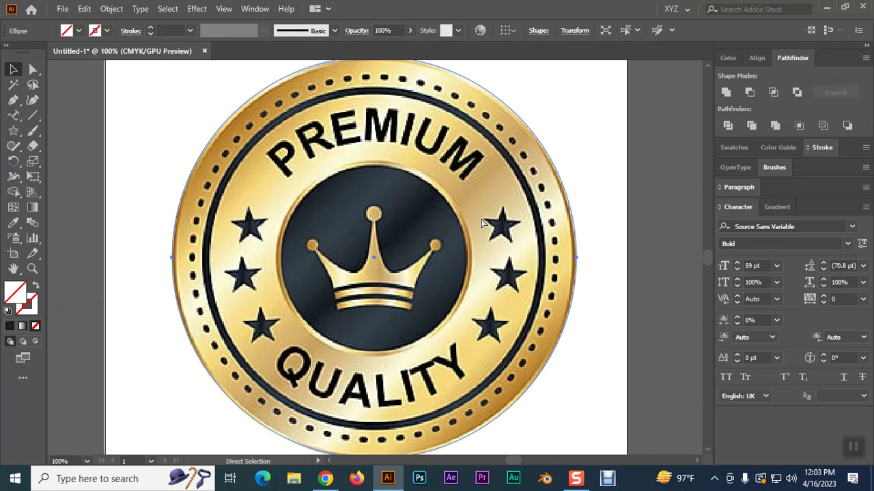
scroll(433, 208, up, 2)
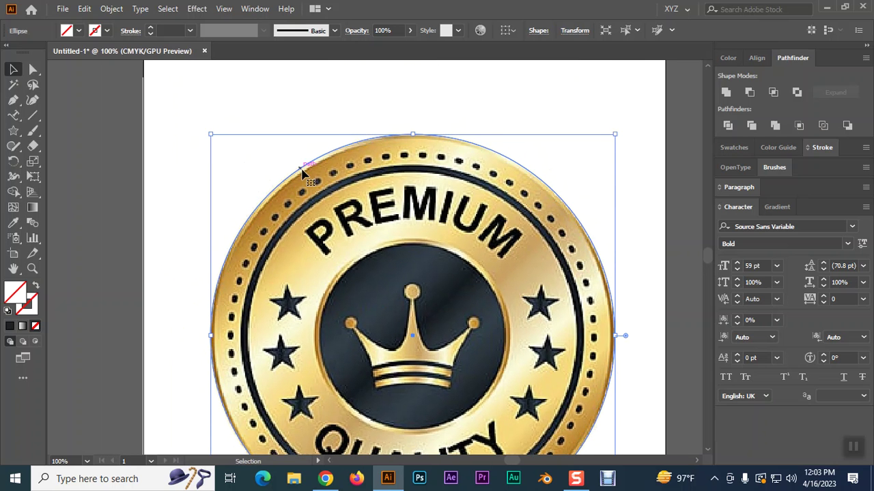
key(ctrl+minus)
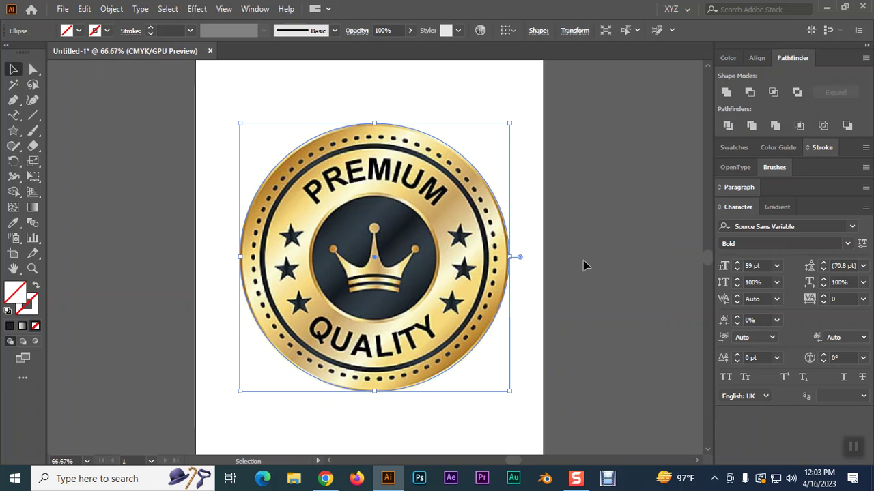
scroll(581, 263, up, 2)
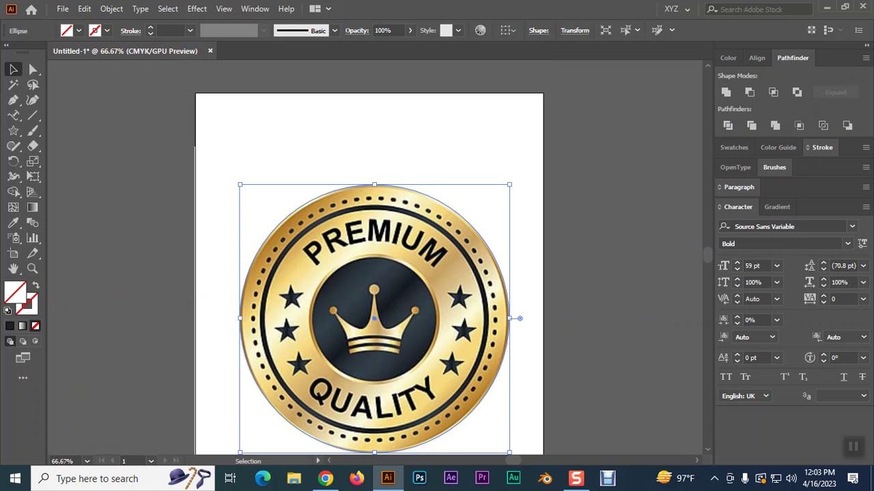
click(14, 130)
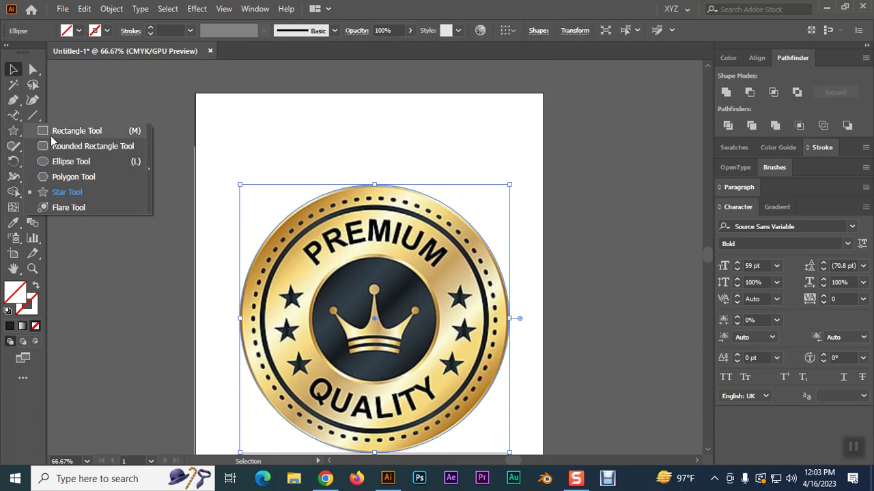
Draw a rectangle above the badge and give it a gradient fill.
click(62, 131)
drag(295, 94, 393, 121)
click(13, 69)
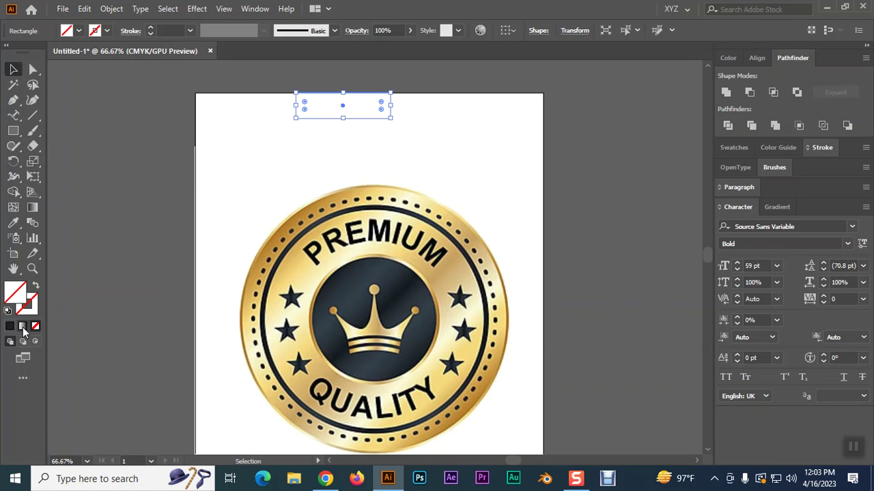
click(22, 327)
drag(777, 206, 525, 75)
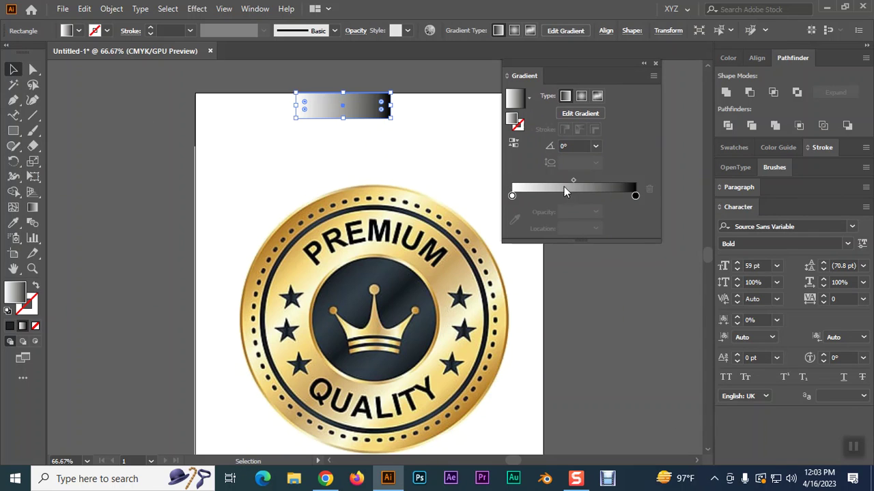
Sample the badge's gold gradient into the rectangle with the Eyedropper.
click(634, 196)
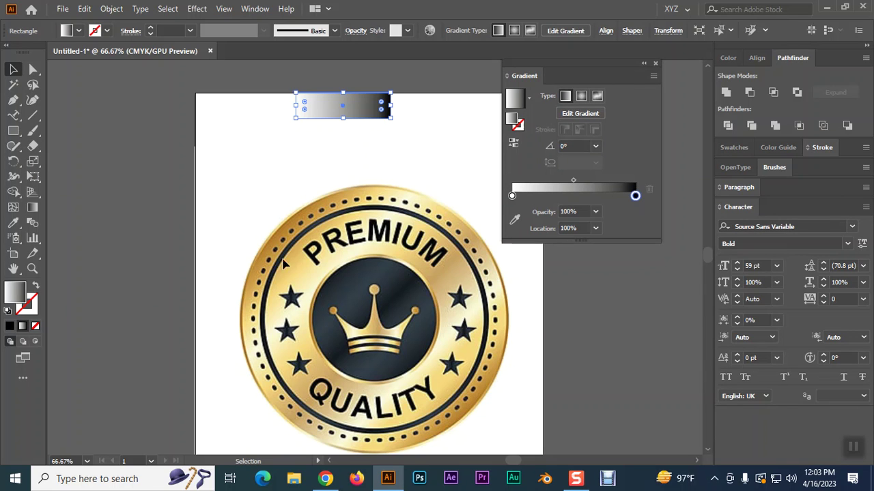
click(13, 222)
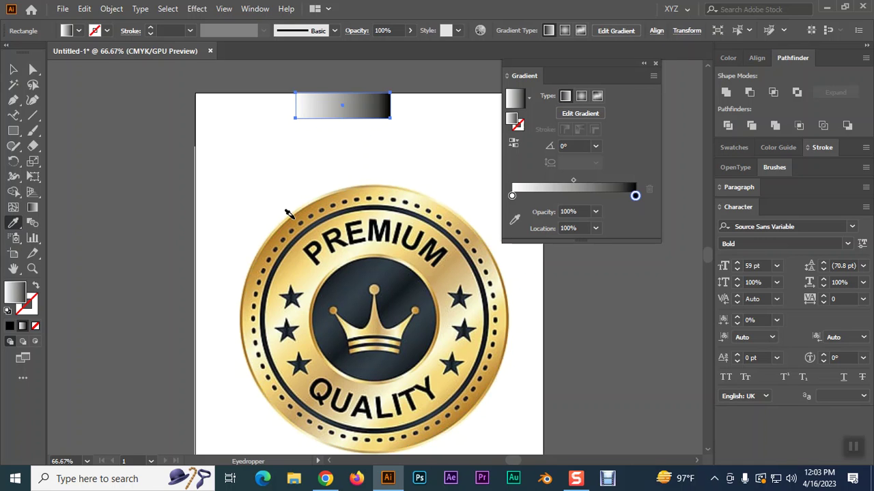
click(297, 217)
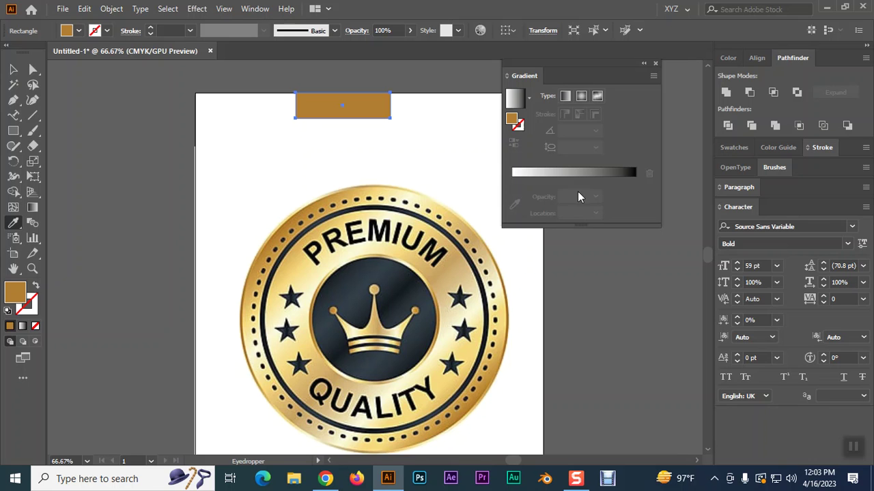
click(16, 71)
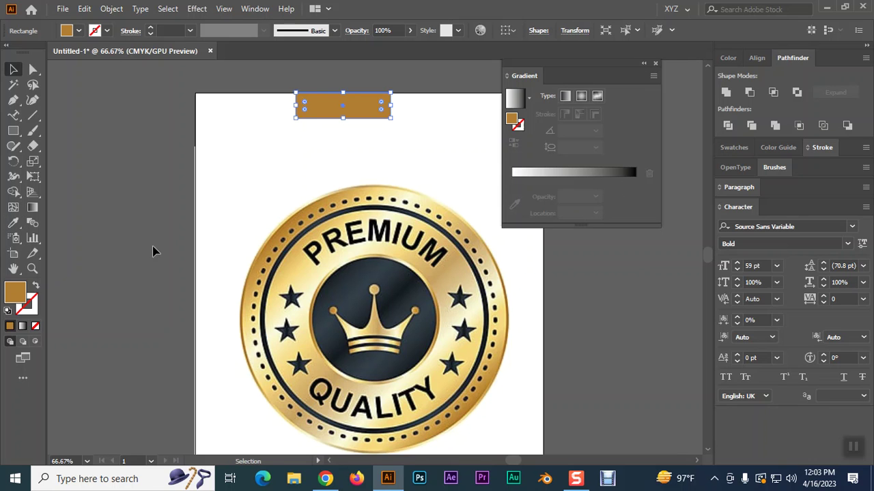
click(23, 325)
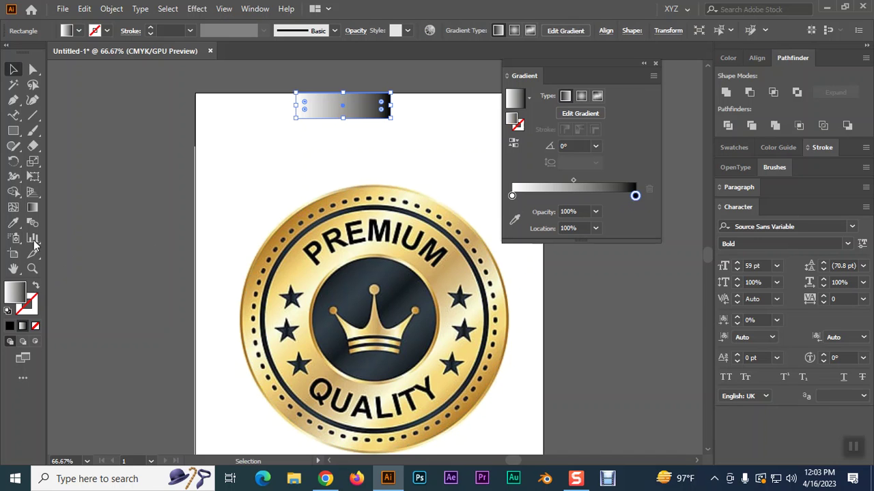
click(13, 226)
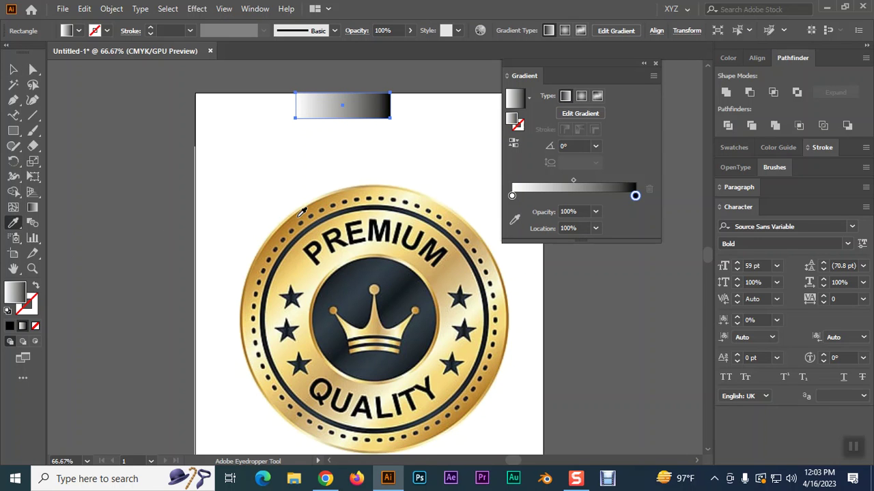
click(298, 215)
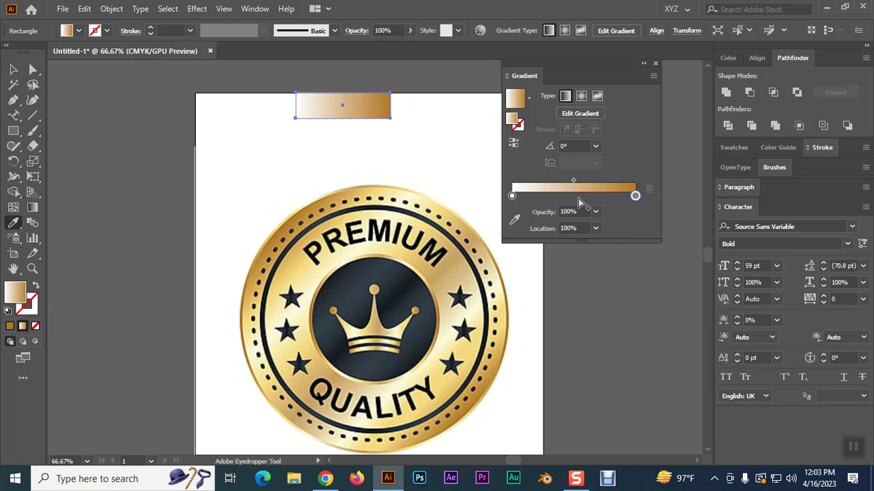
Add two gradient stops, sampling a light cream and a darker gold from the badge.
click(596, 199)
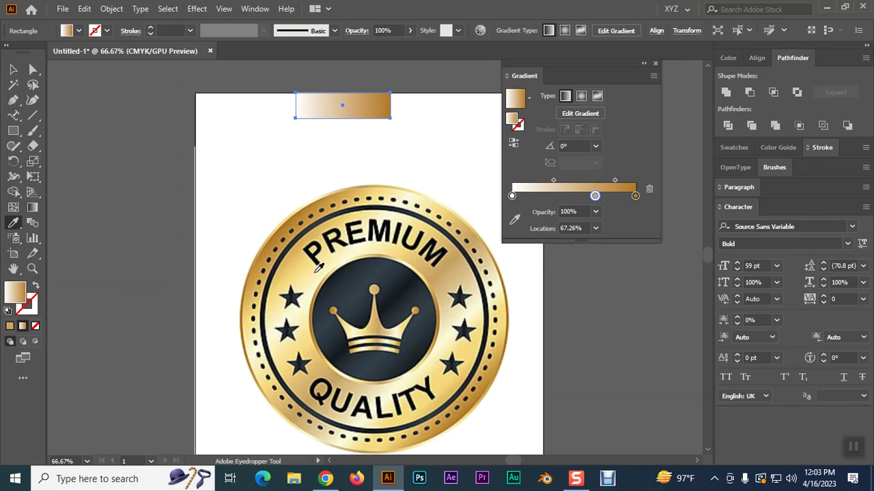
click(320, 268)
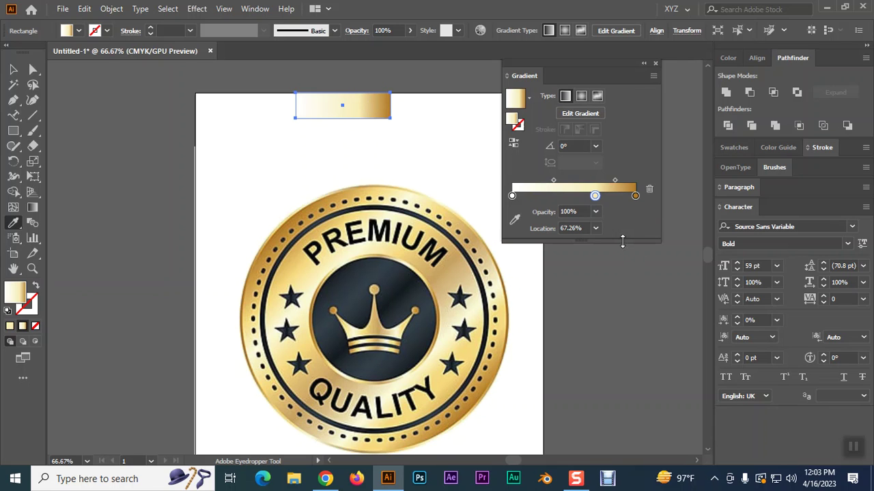
click(556, 196)
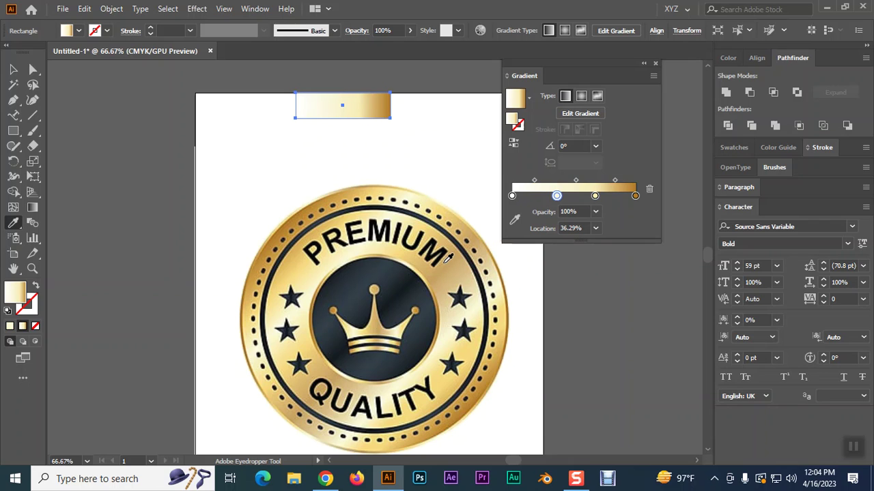
click(447, 263)
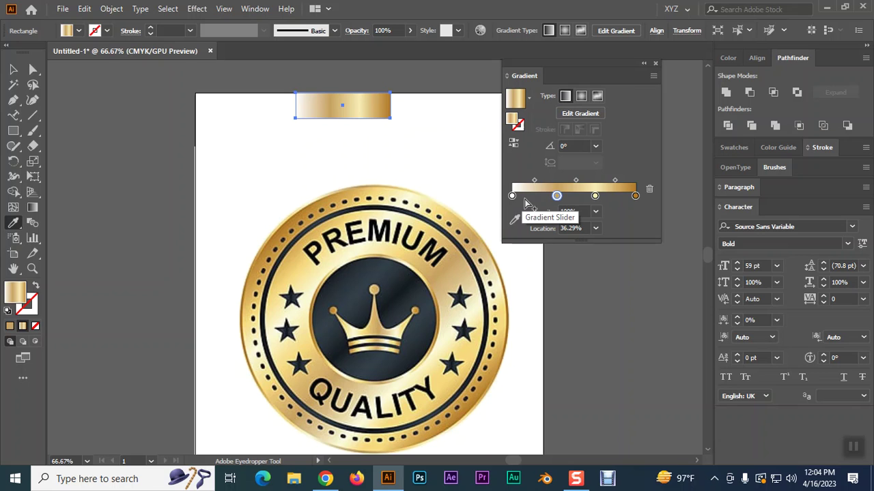
drag(595, 197, 570, 197)
Add a fifth stop, give the 0% stop a deeper gold, and reposition the stops.
click(564, 197)
click(537, 197)
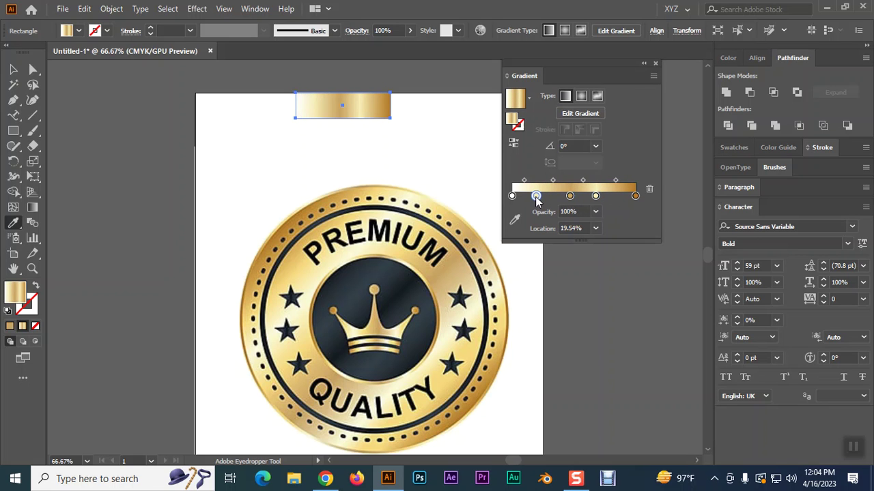
click(511, 195)
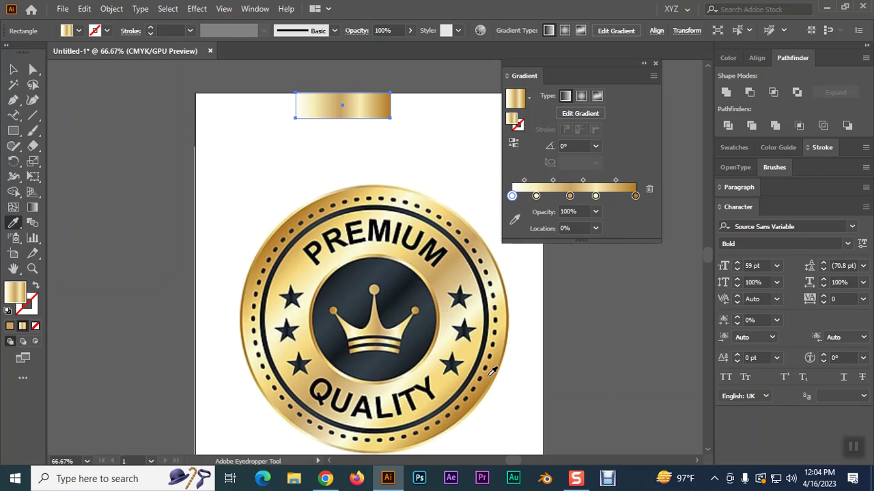
shift+click(493, 372)
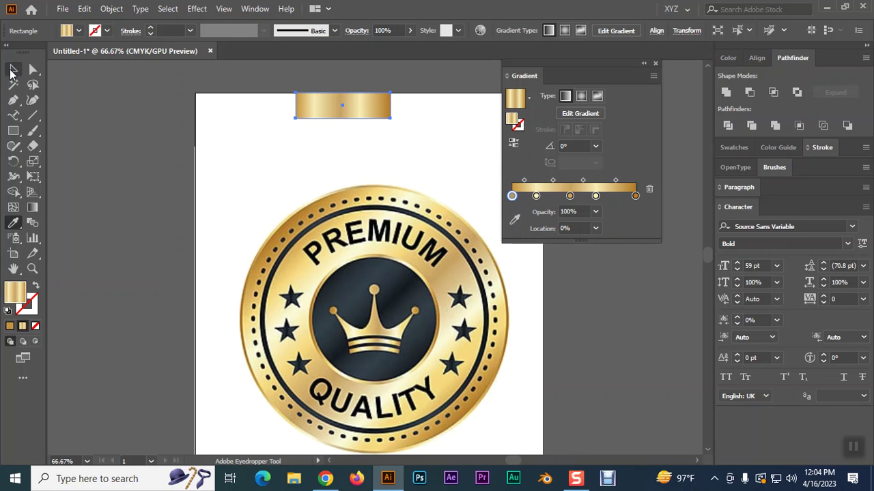
key(v)
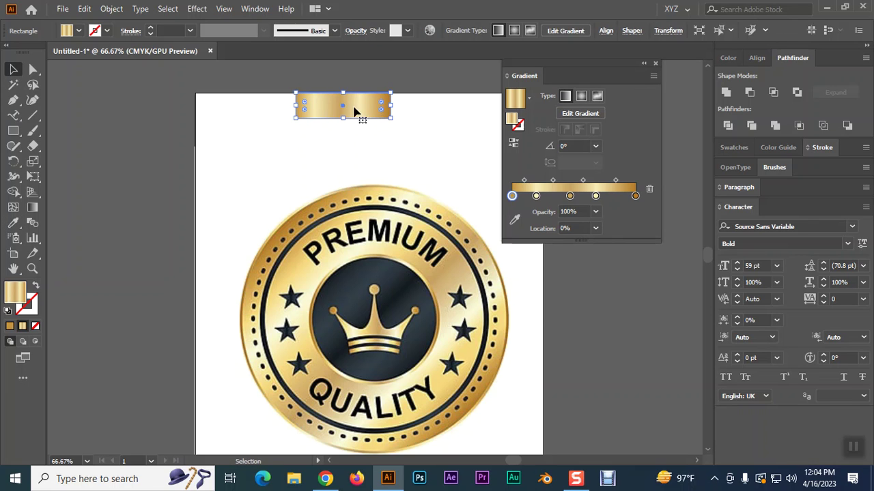
drag(596, 196, 540, 196)
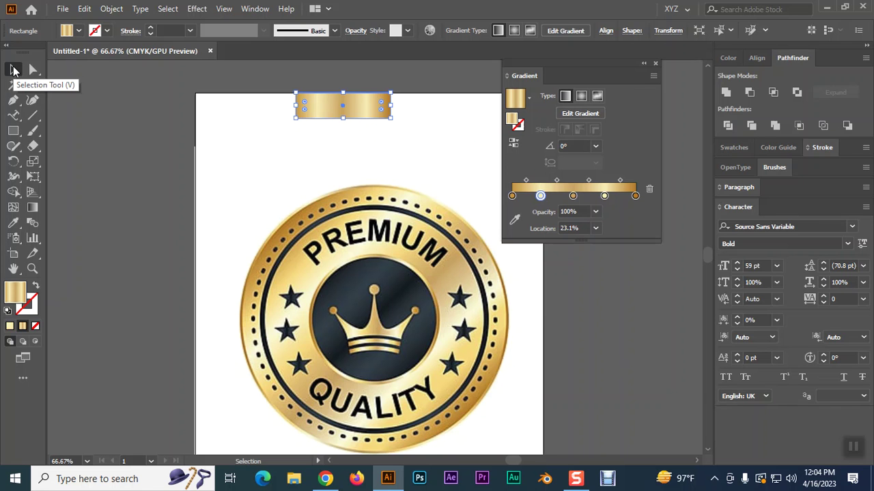
Apply the five-stop gold gradient to the badge's outer circle, then select all circles.
key(ctrl+1)
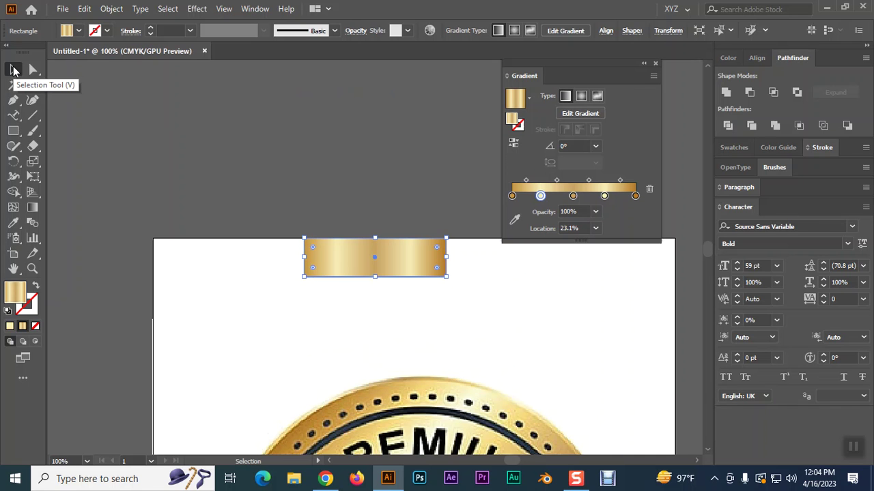
scroll(215, 136, down, 3)
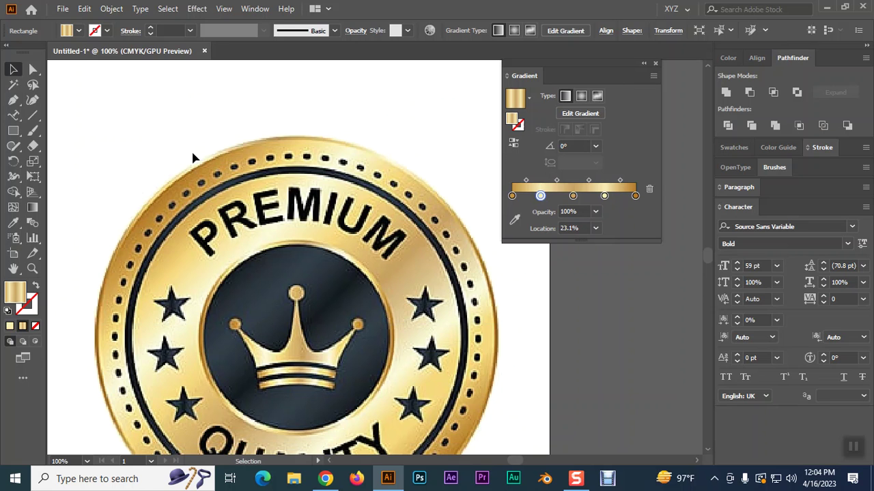
click(495, 368)
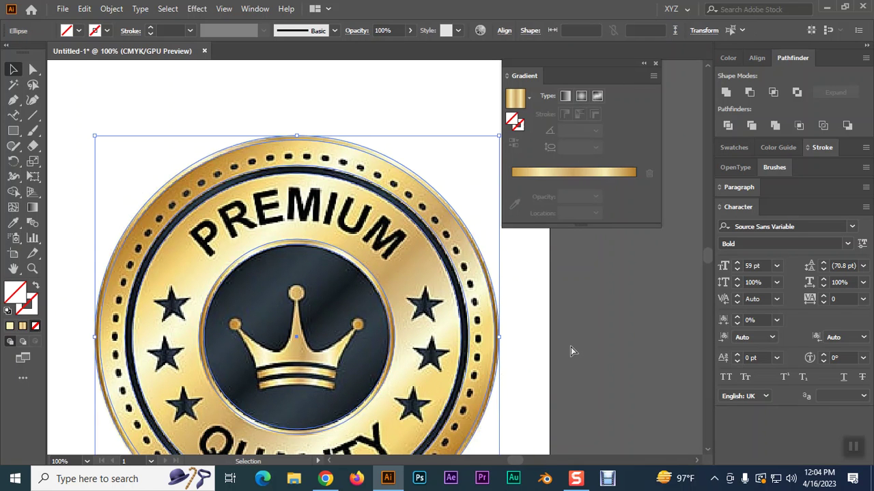
key(ctrl+minus)
scroll(558, 321, up, 1)
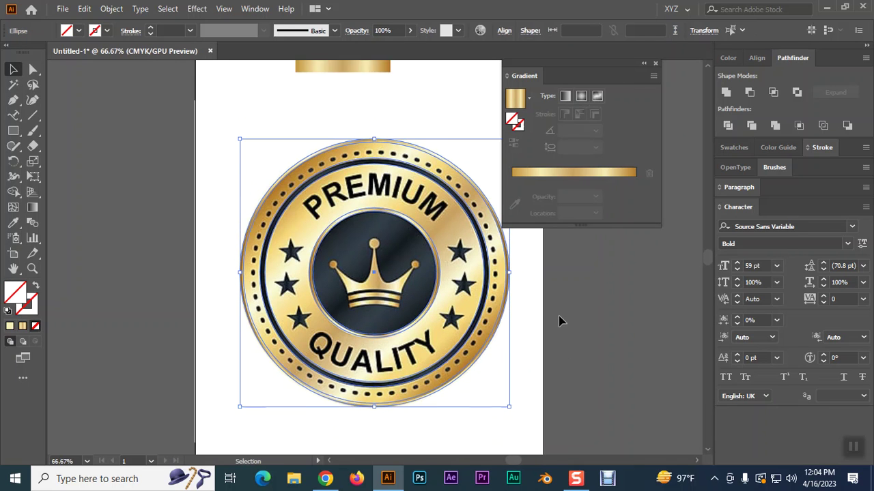
scroll(559, 321, up, 1)
click(586, 334)
click(399, 157)
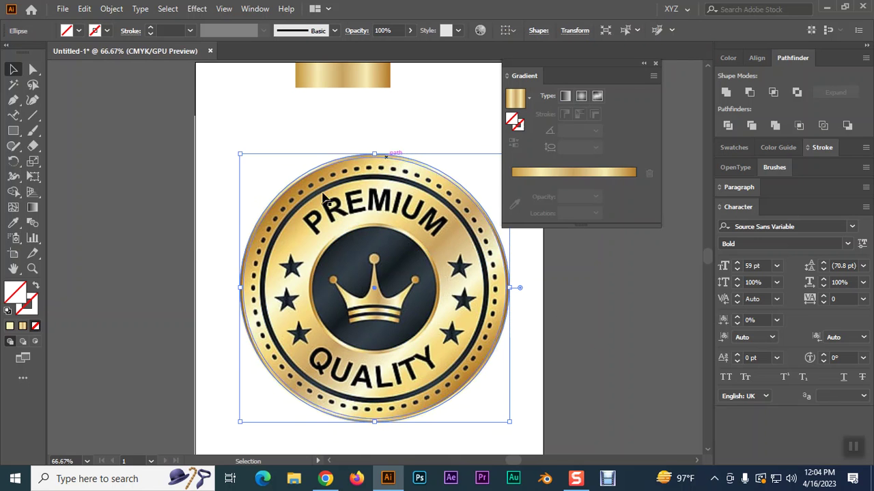
click(23, 326)
click(205, 160)
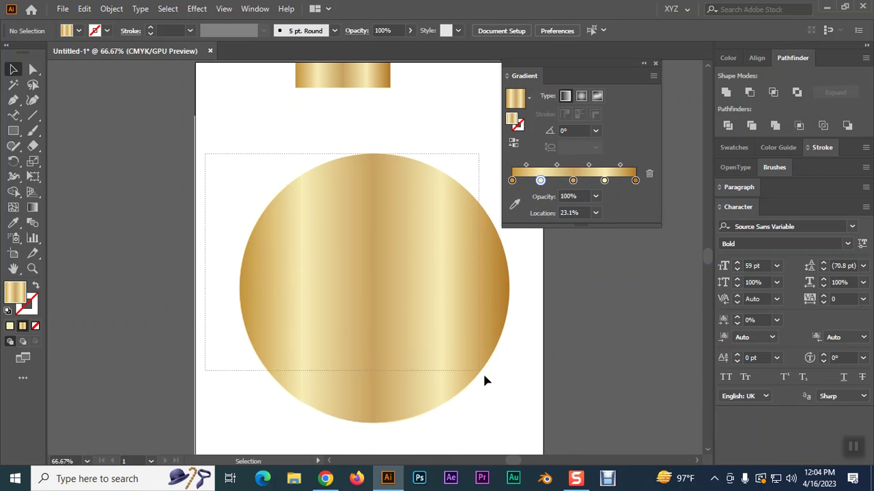
key(ctrl+a)
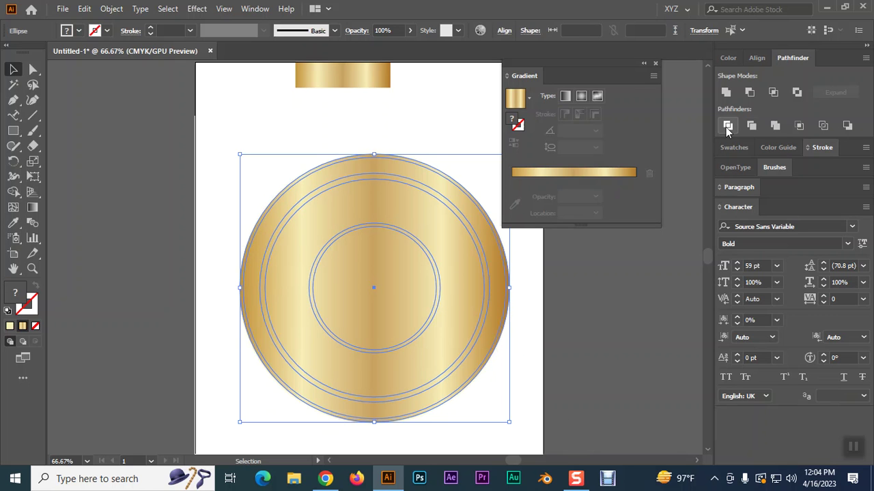
Divide the overlapping circles into separate pieces and ungroup them.
click(727, 127)
right_click(347, 199)
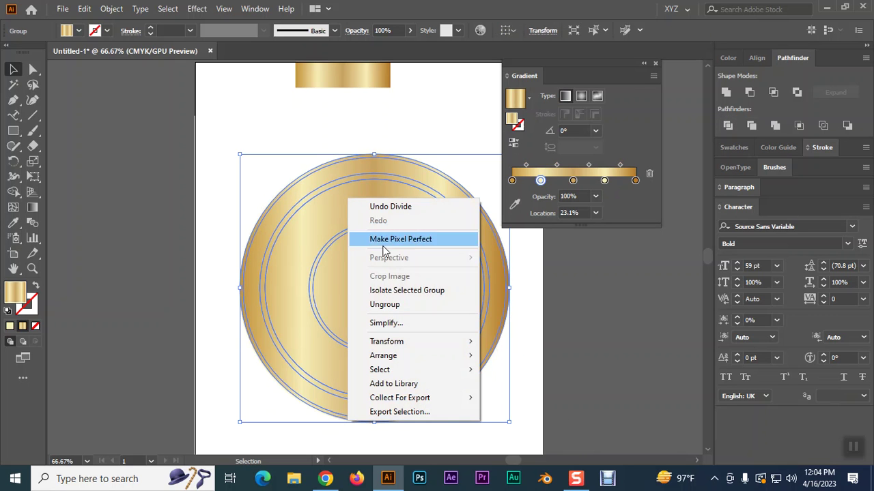
click(386, 305)
click(566, 312)
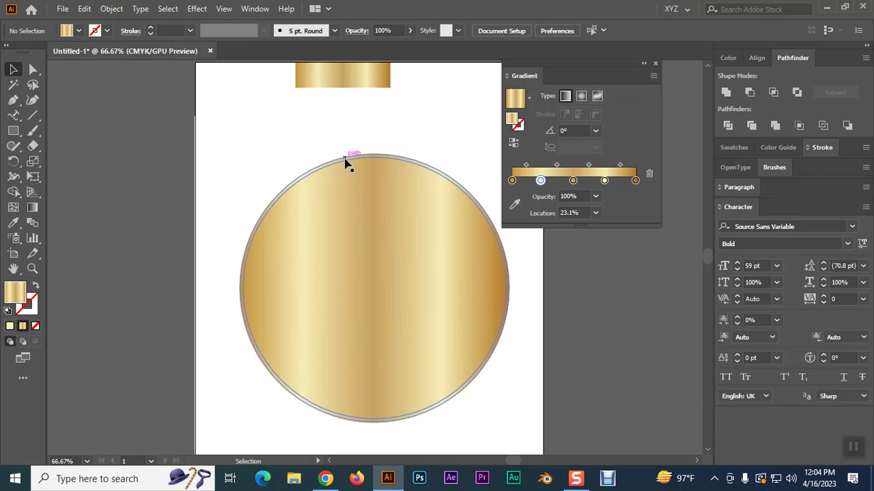
Angle the outer ring's gradient from upper-left to lower-right.
click(345, 161)
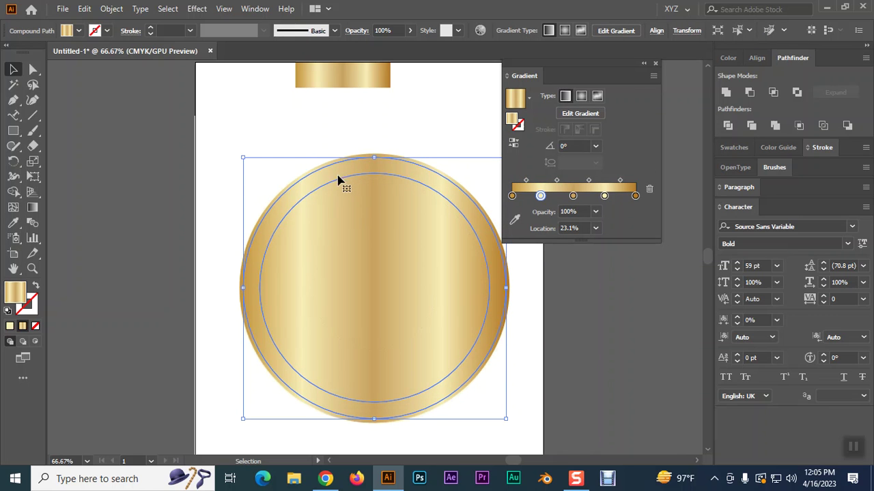
click(34, 208)
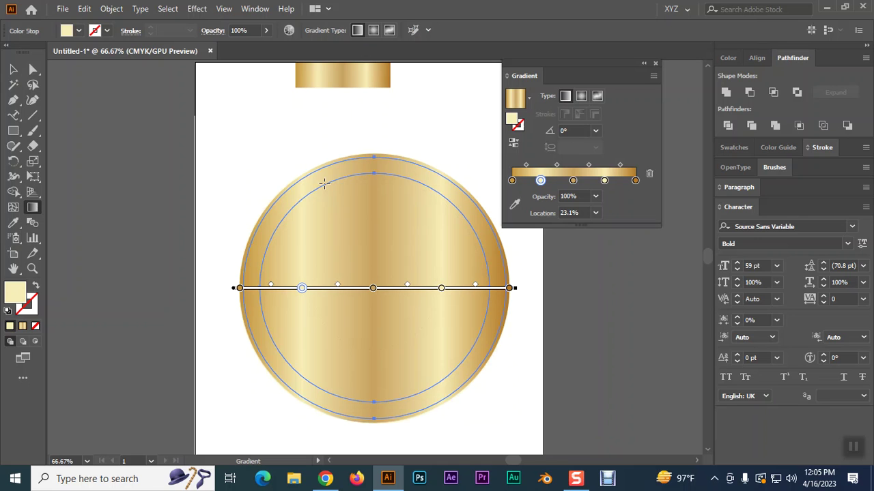
drag(298, 180, 451, 400)
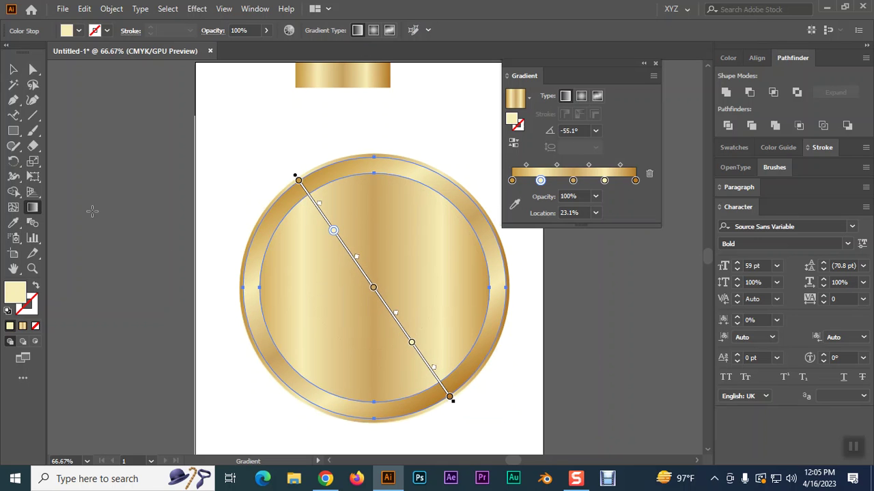
click(15, 71)
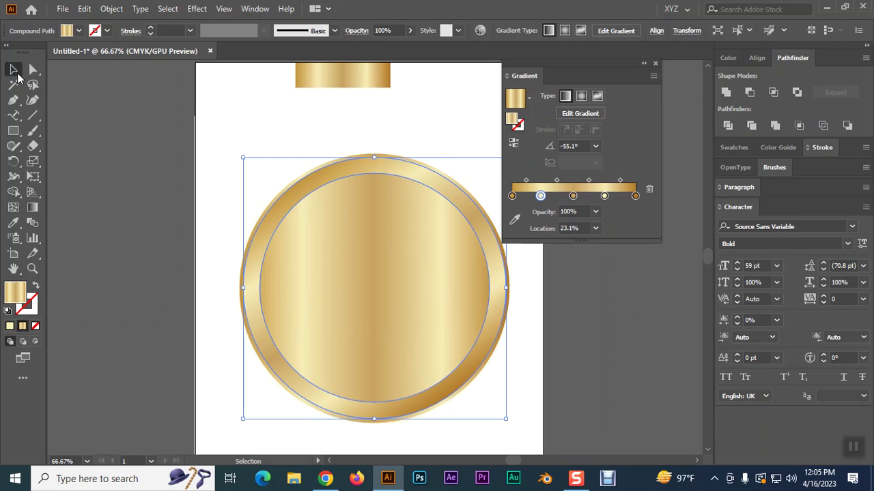
click(93, 117)
Keep the inner circle over the crown and swap its fill to stroke.
click(337, 184)
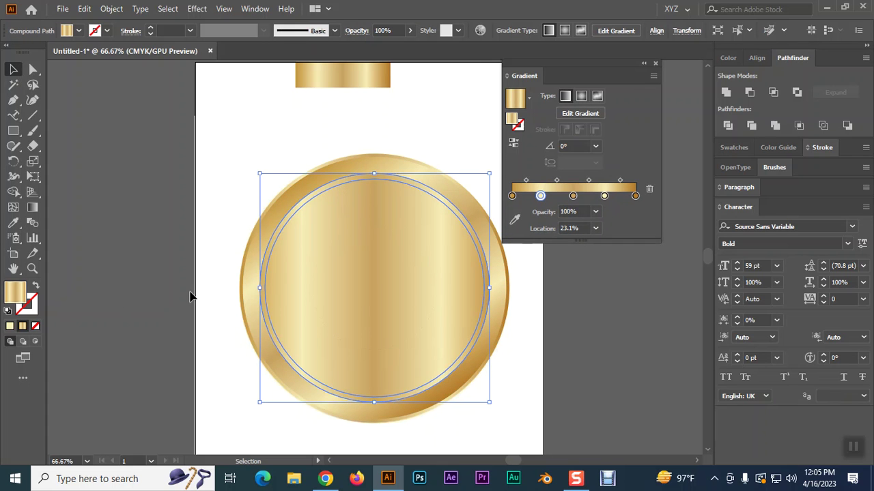
click(348, 311)
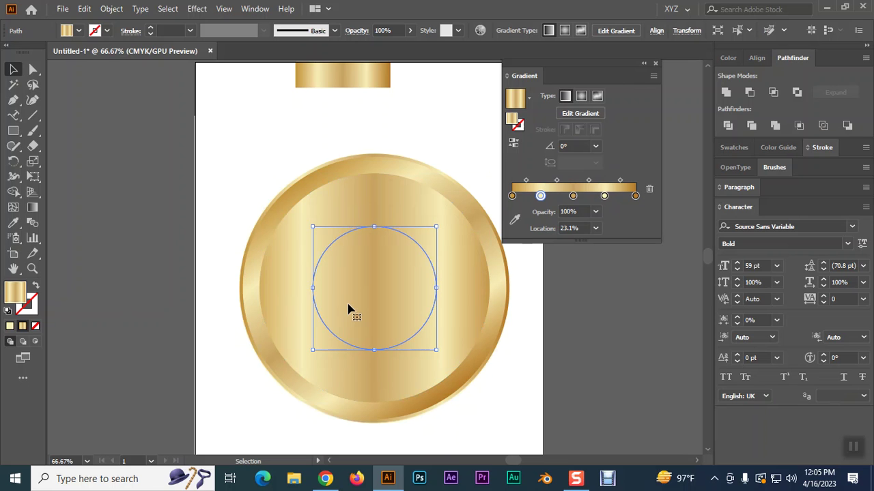
click(288, 221)
click(369, 263)
drag(371, 259, 495, 281)
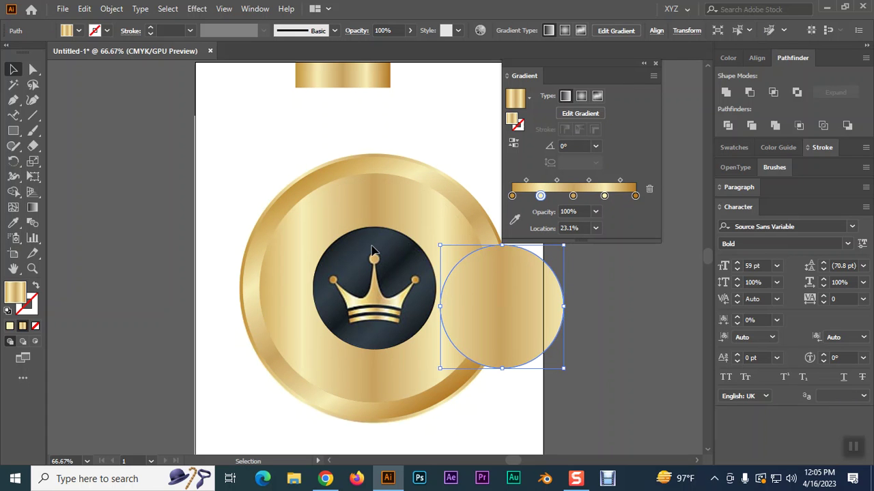
key(ctrl+z)
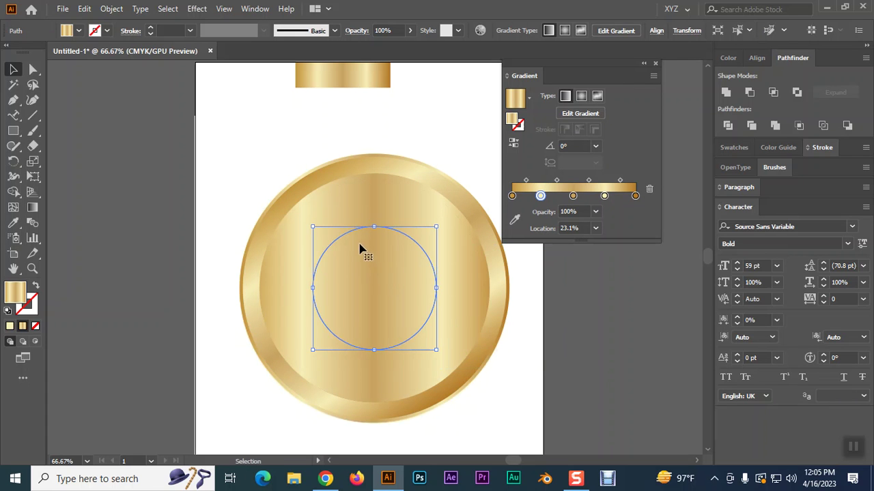
click(35, 286)
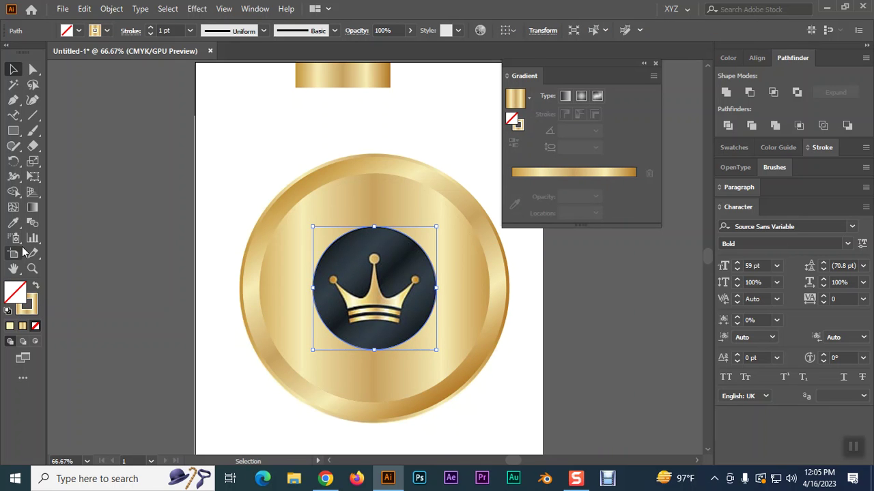
click(14, 130)
Draw a gradient rectangle left of the artboard and colour its last stop navy.
drag(162, 204, 165, 206)
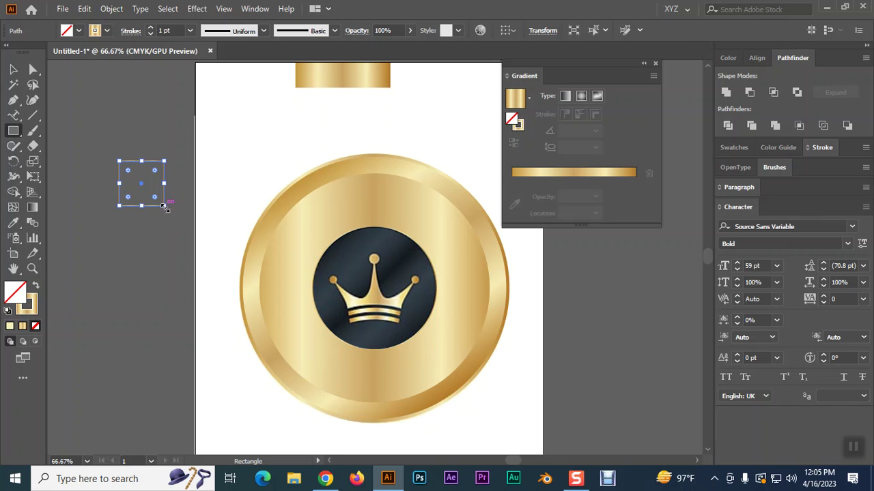
key(v)
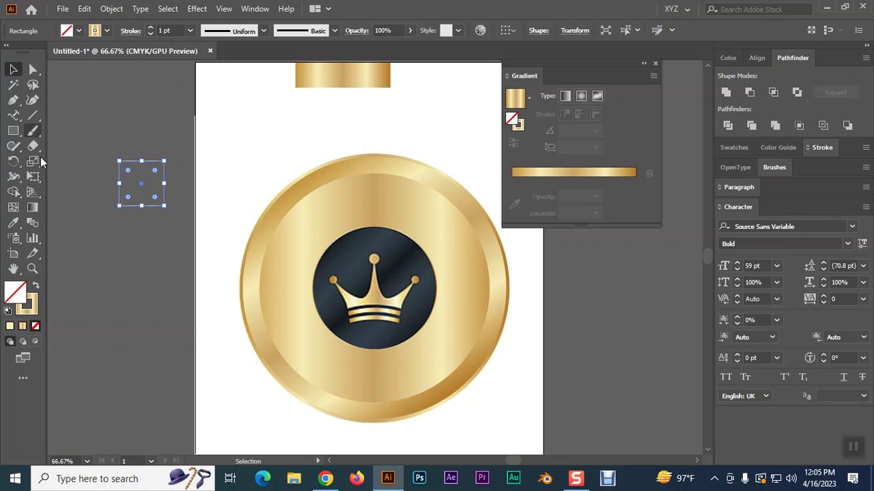
click(36, 285)
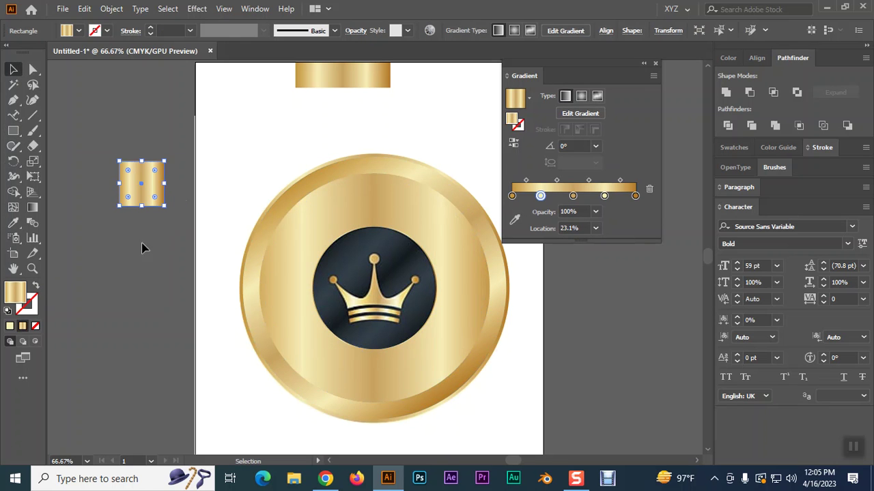
click(636, 195)
click(13, 223)
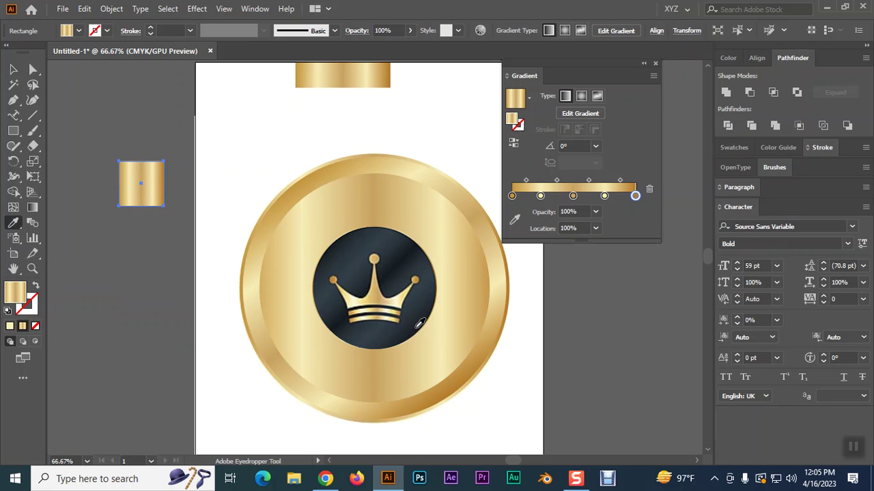
shift+click(421, 324)
Colour the 74.87%, middle, 23.1% and first gradient stops navy from the badge.
click(604, 196)
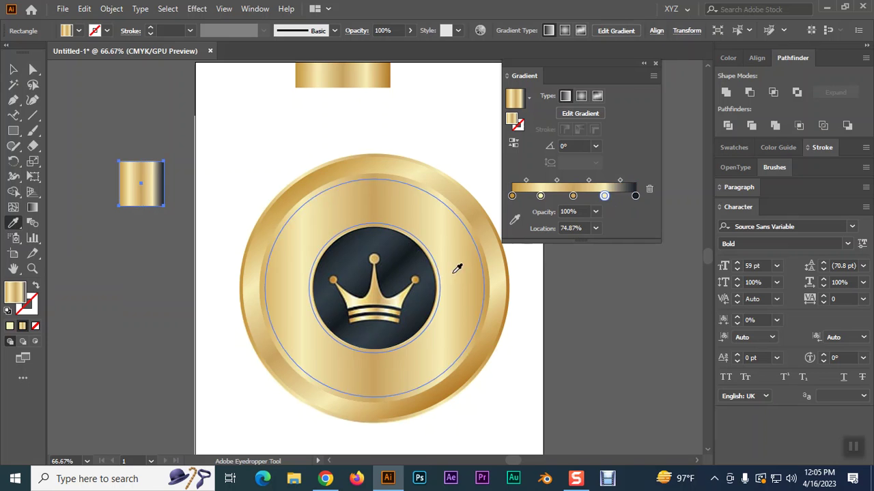
shift+click(376, 326)
drag(604, 196, 572, 196)
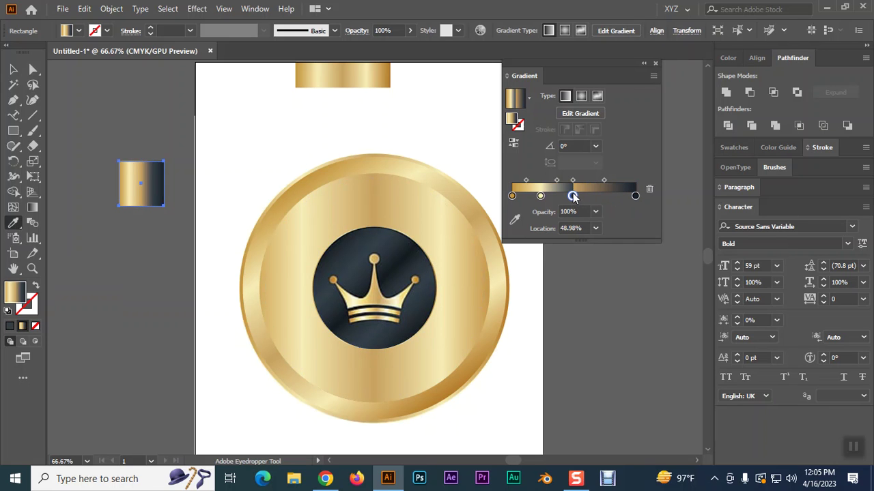
key(ctrl+z)
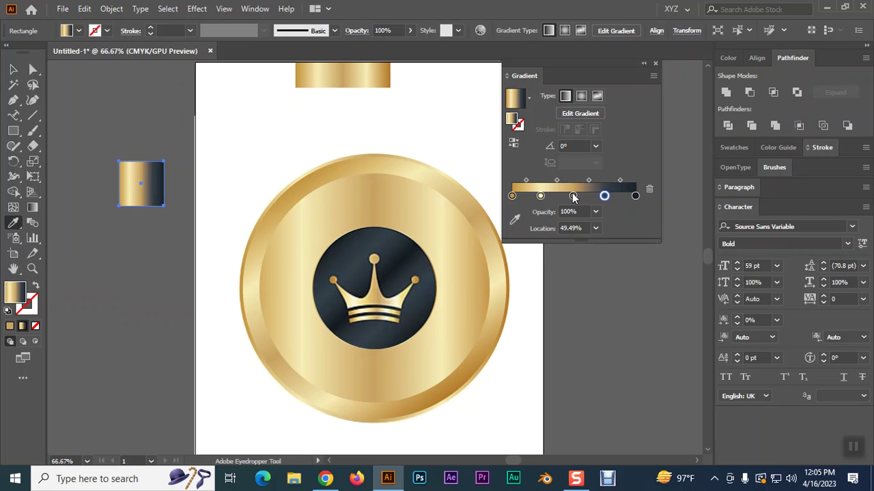
shift+click(404, 261)
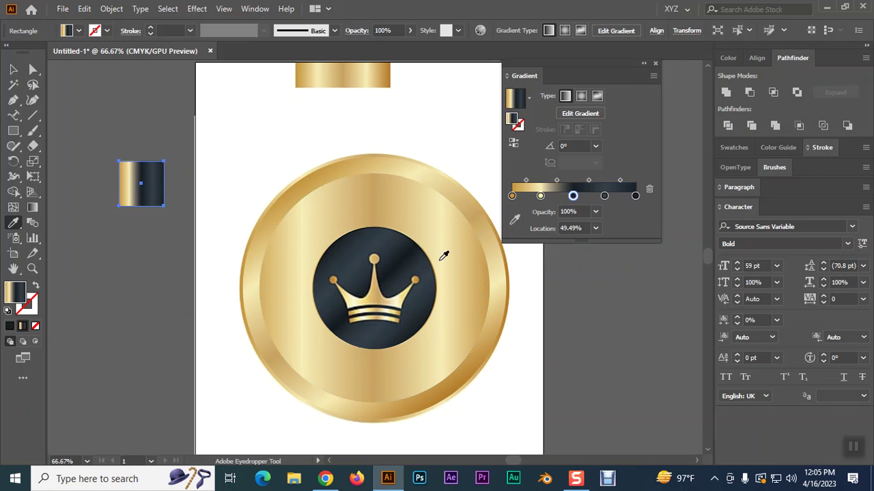
click(541, 196)
shift+click(363, 256)
click(512, 196)
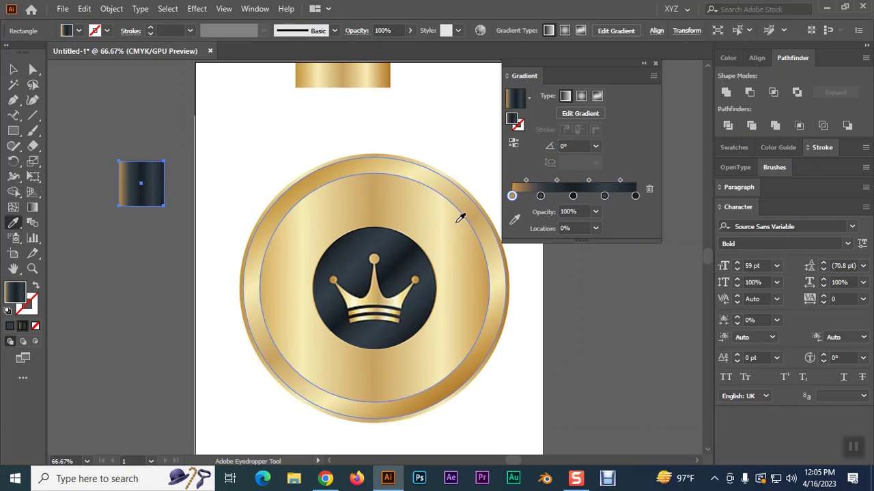
shift+click(343, 238)
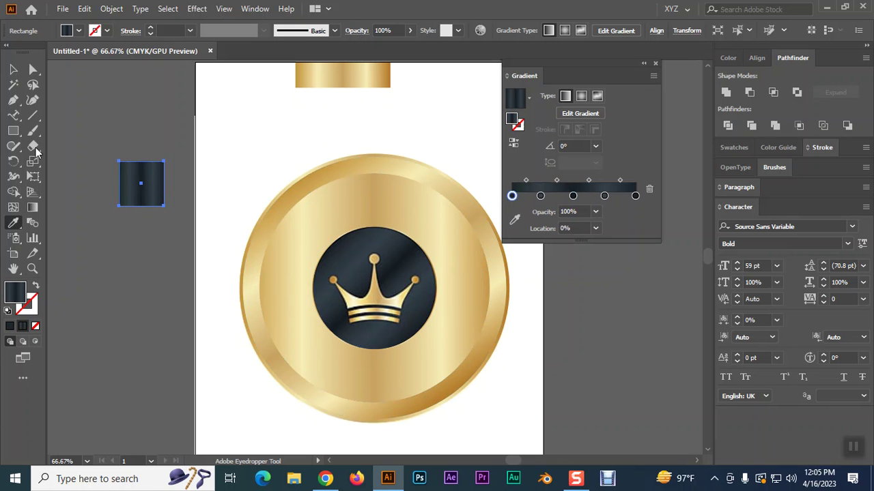
Draw a small square near the coin's top-left filled with solid badge navy.
click(13, 69)
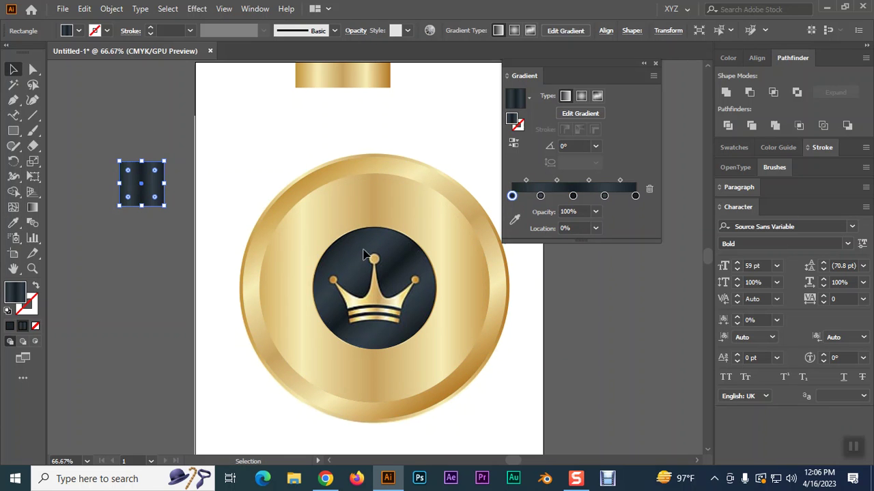
click(13, 131)
drag(228, 122, 265, 157)
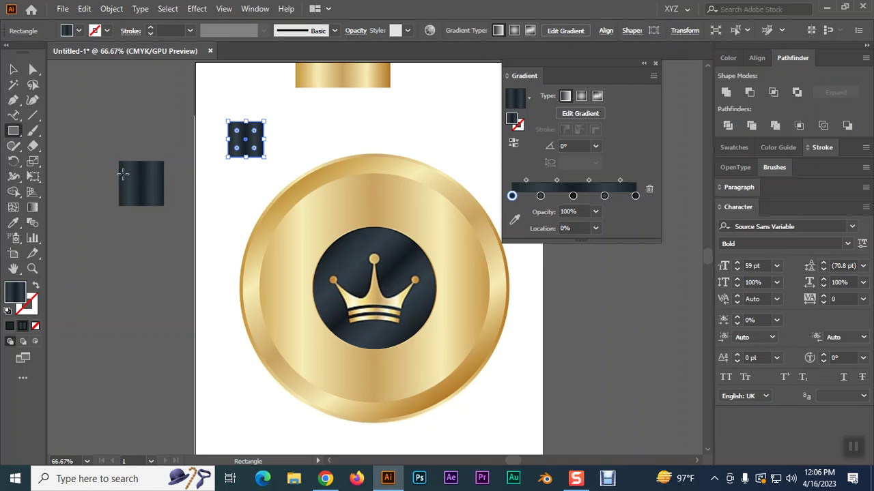
click(12, 225)
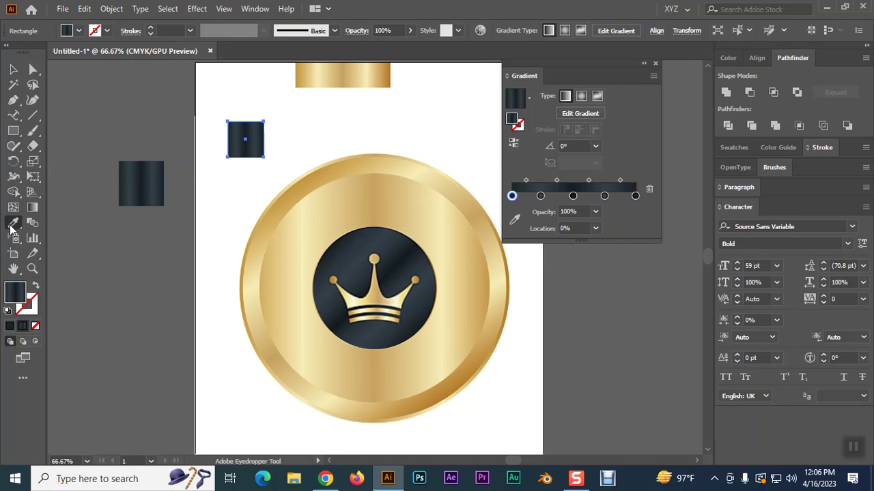
click(348, 240)
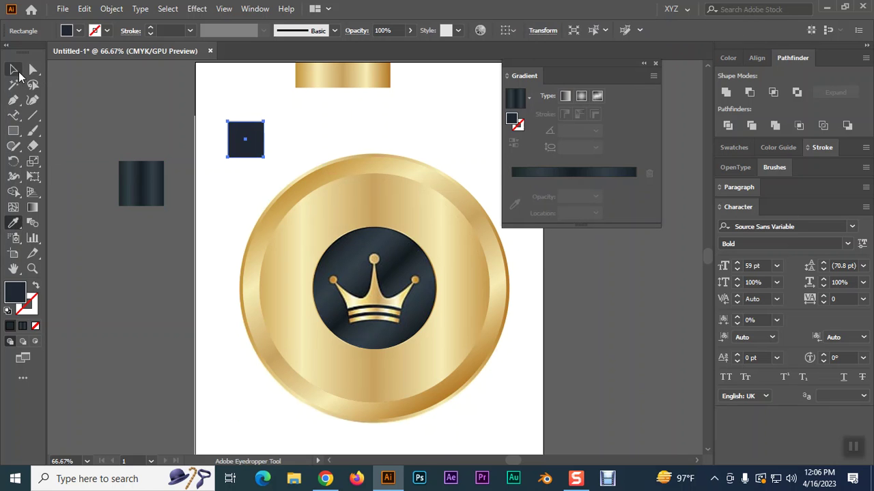
click(13, 69)
click(278, 105)
Fill the coin's inner ring with navy sampled from the dark square.
click(324, 194)
click(13, 222)
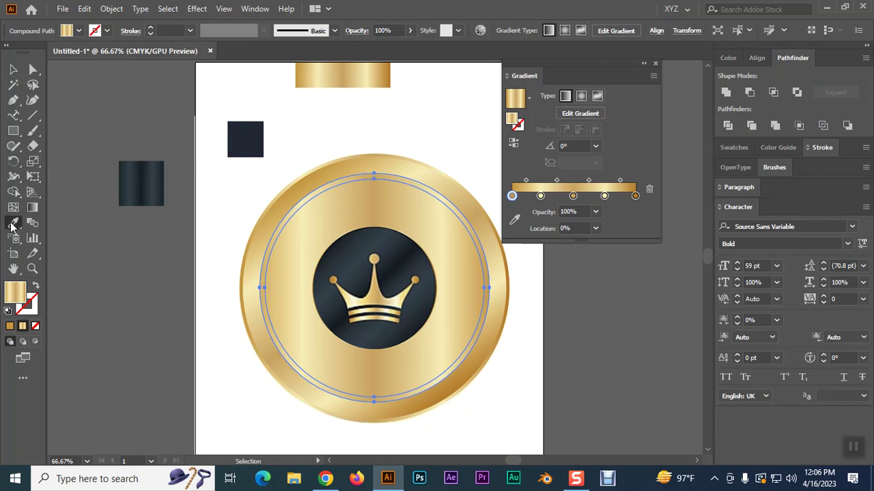
click(250, 140)
click(15, 69)
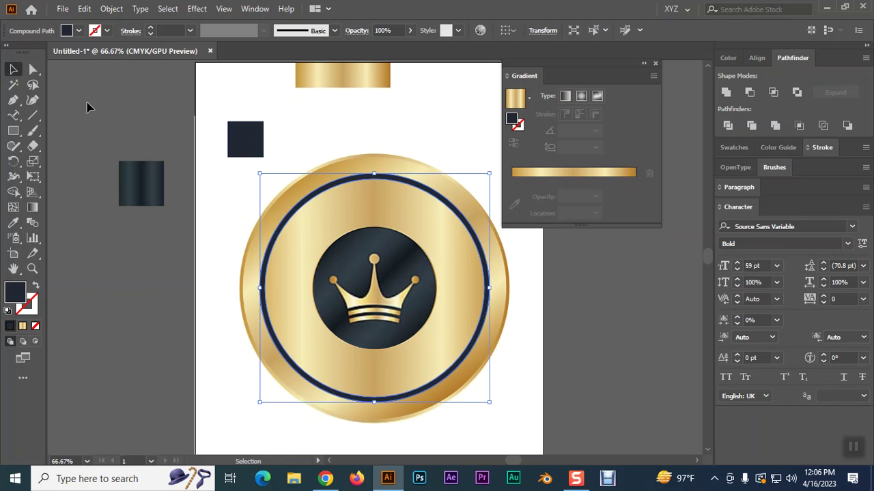
click(86, 105)
click(335, 208)
Give the crown circle the outer gold circle's gradient with the Eyedropper.
click(346, 237)
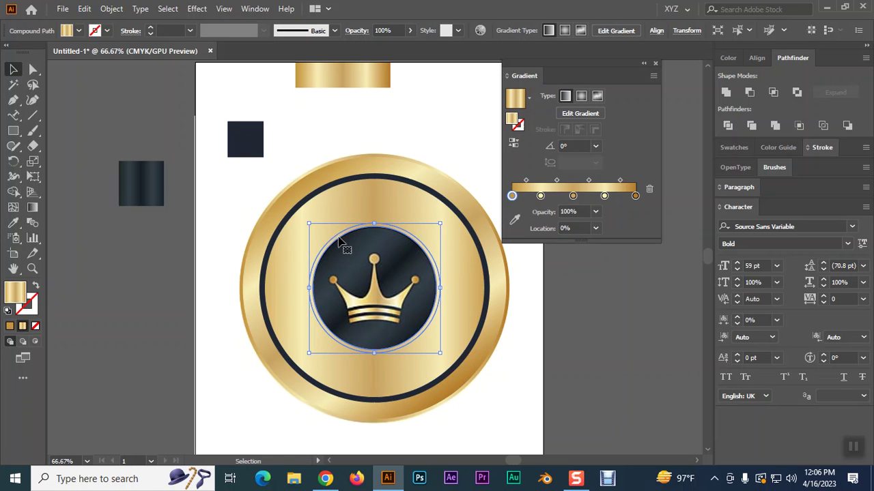
click(13, 222)
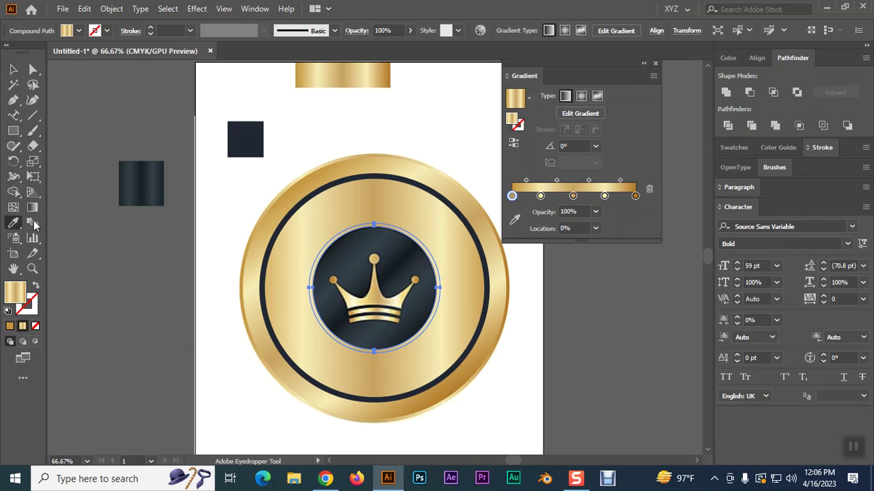
click(293, 183)
click(293, 181)
click(13, 69)
click(117, 108)
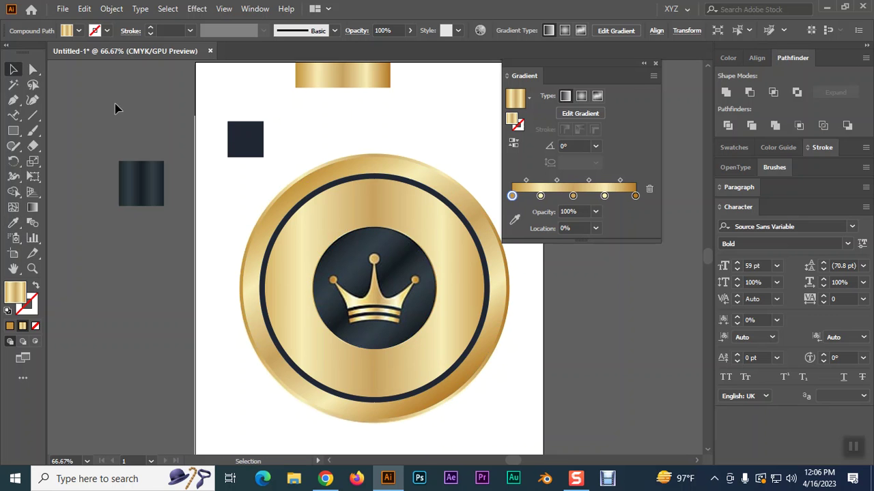
Reverse the gradient direction on the crown circle.
click(341, 234)
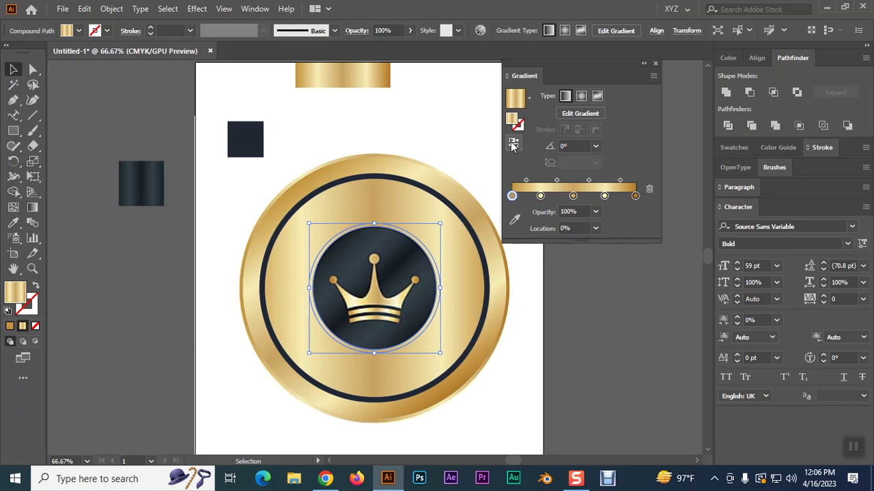
click(411, 129)
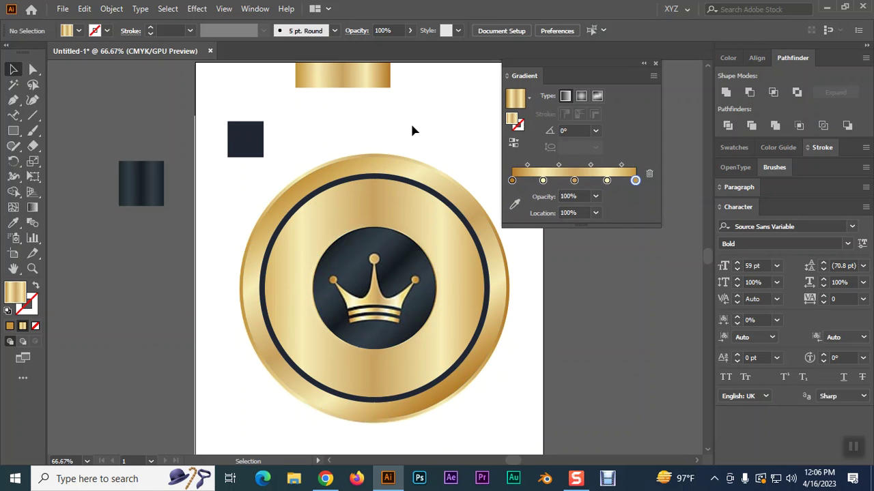
click(336, 239)
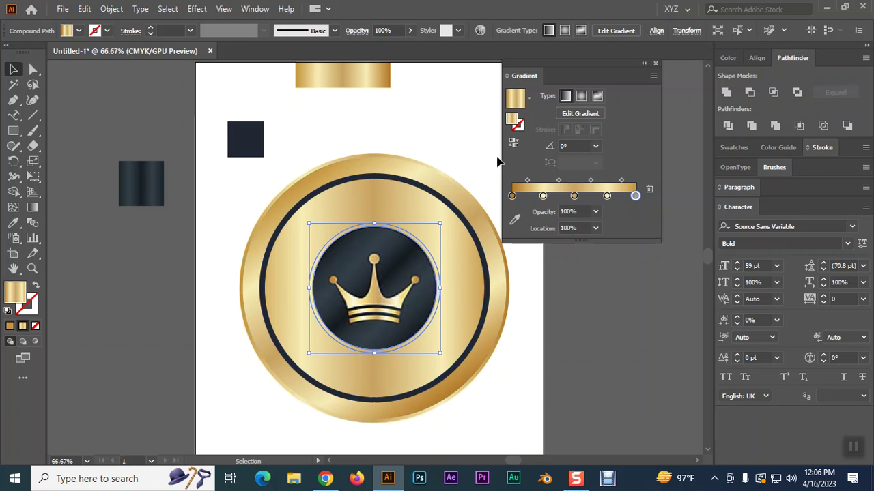
click(513, 142)
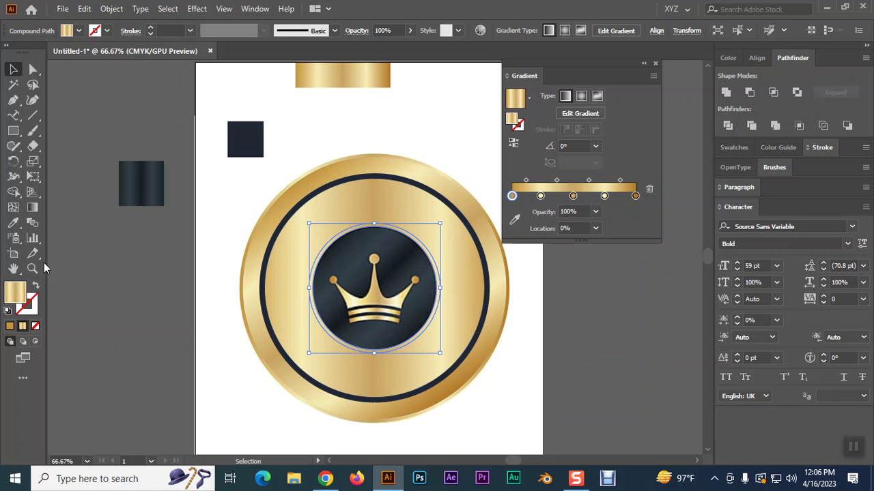
click(32, 207)
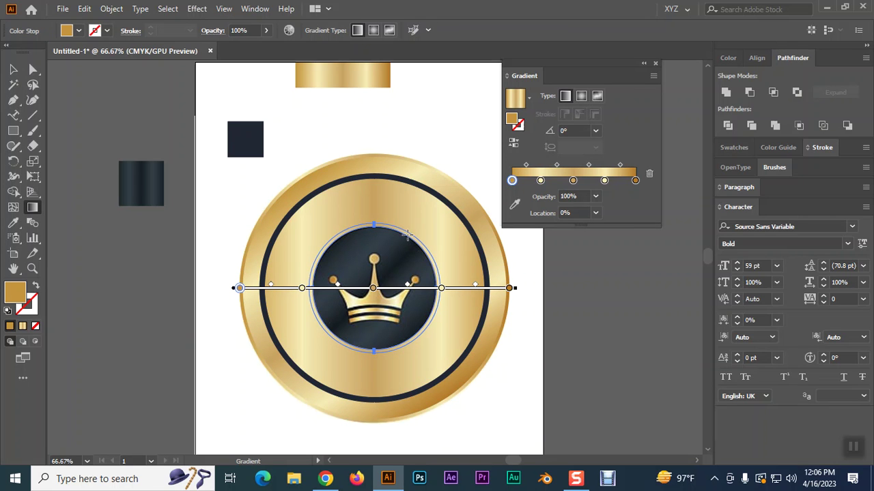
Angle the crown circle's gradient from upper-right to lower-left, then deselect it.
drag(418, 239, 330, 341)
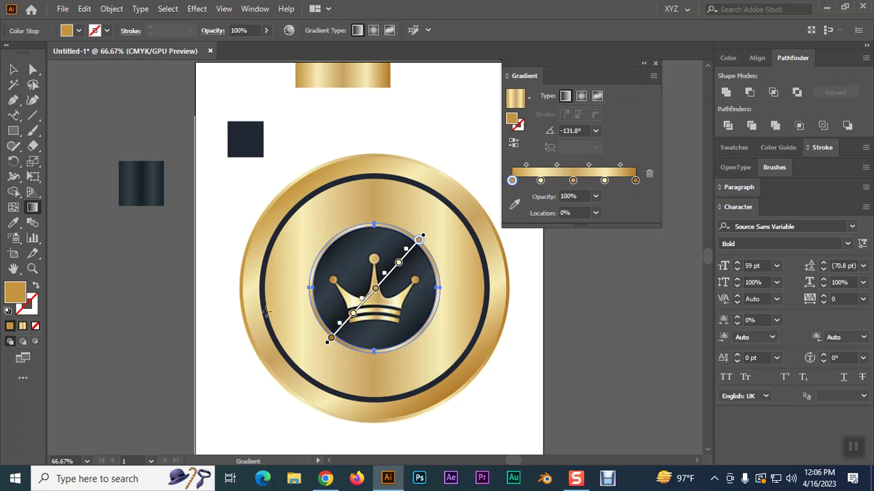
click(13, 68)
click(121, 101)
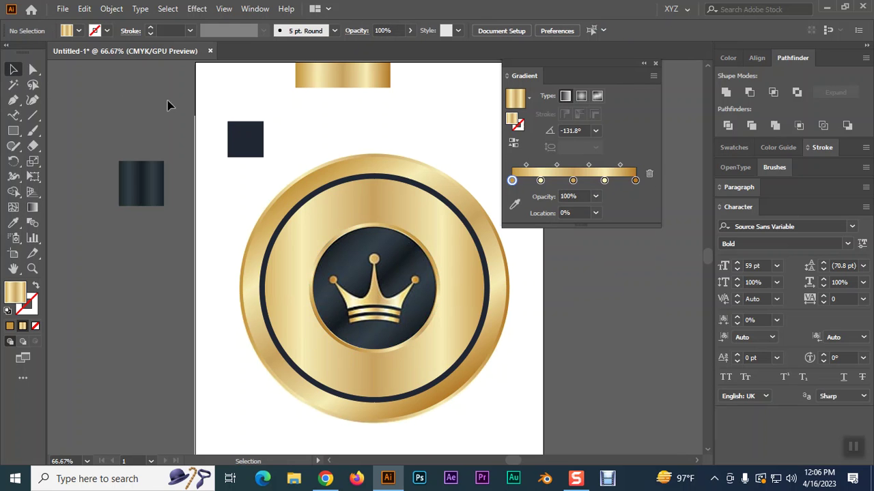
Copy the dark gradient from the sample rectangle onto the centre circle with the Eyedropper.
click(360, 239)
key(i)
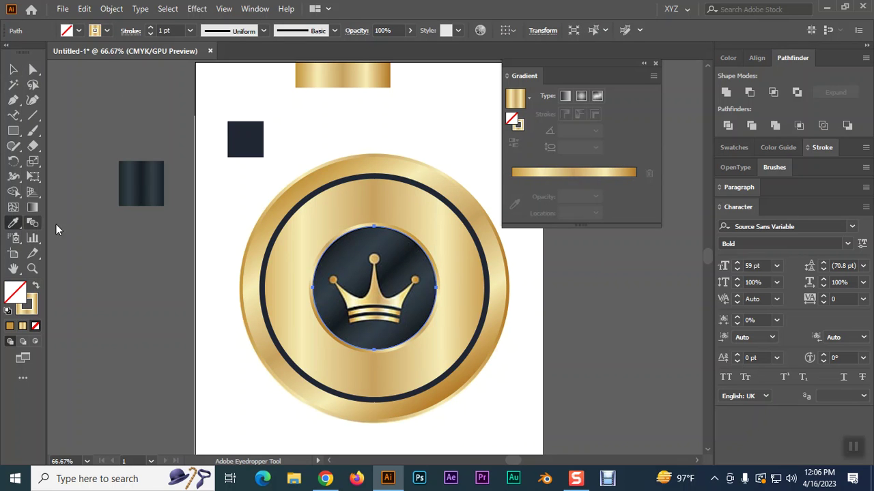
click(154, 176)
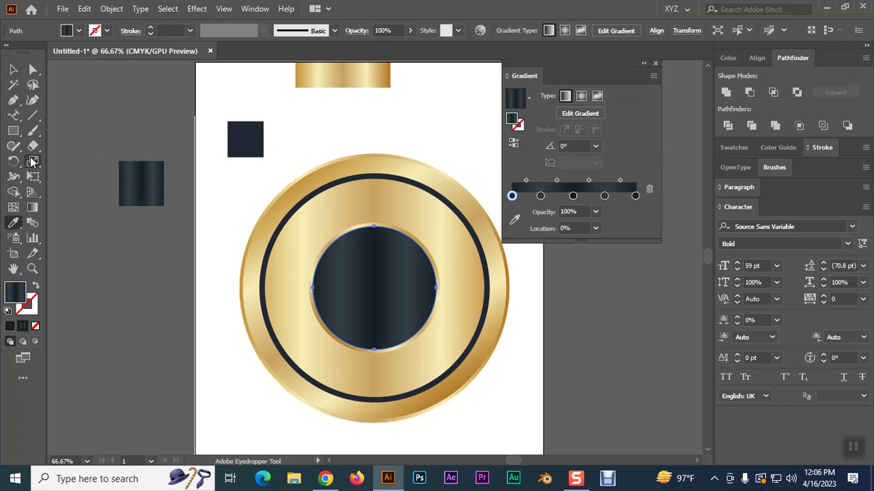
Angle the centre circle's gradient diagonally from top-left to bottom-right, at about -48.9°.
click(32, 207)
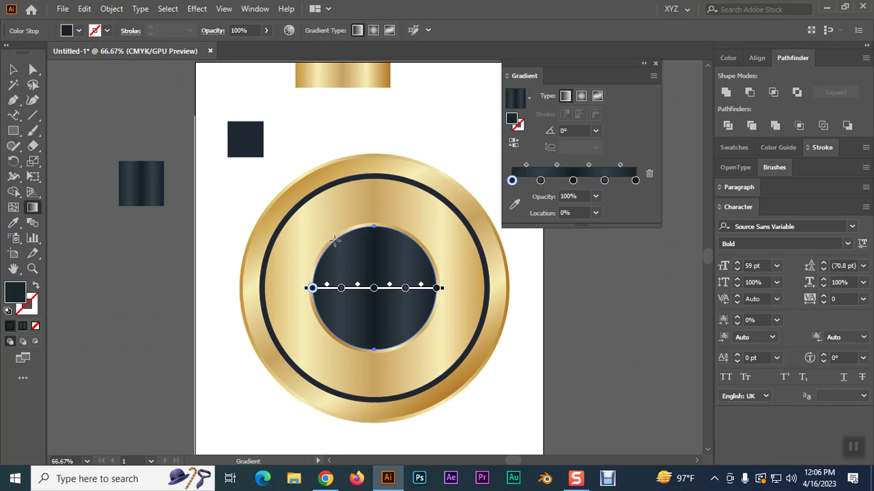
drag(332, 240, 416, 339)
click(13, 69)
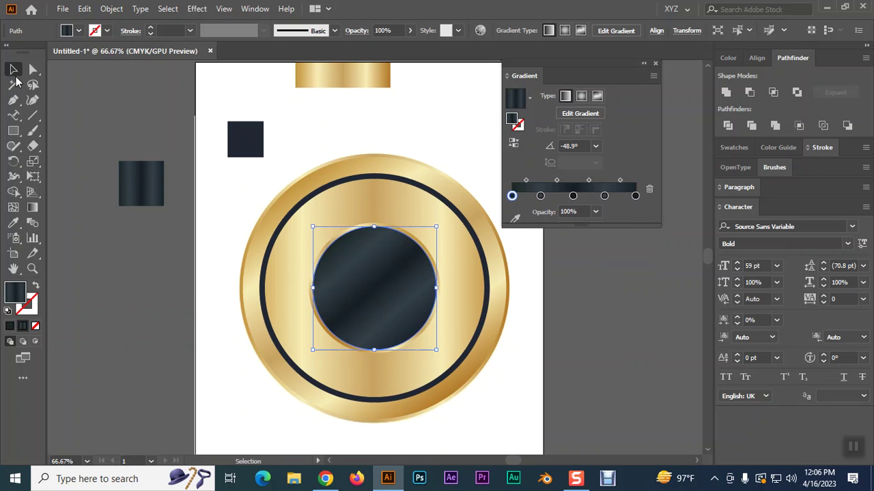
click(33, 148)
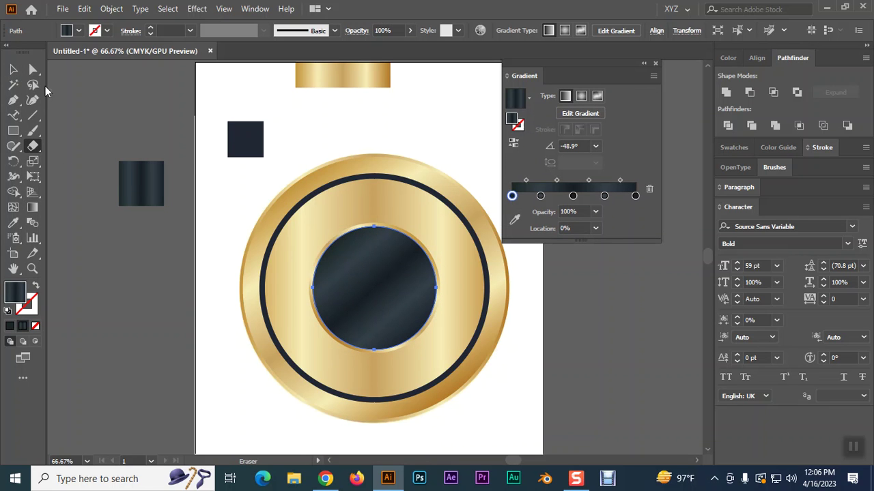
click(13, 69)
click(60, 157)
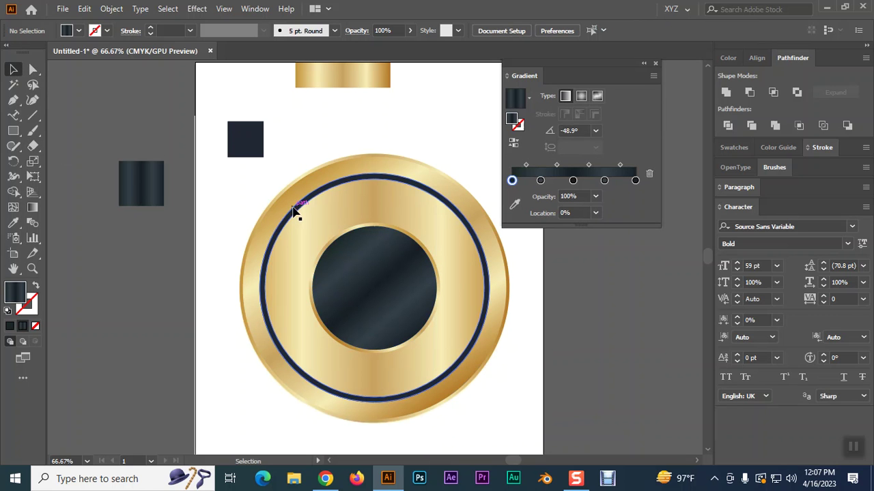
Angle the gold ring's gradient diagonally across the coin, then deselect it.
click(310, 220)
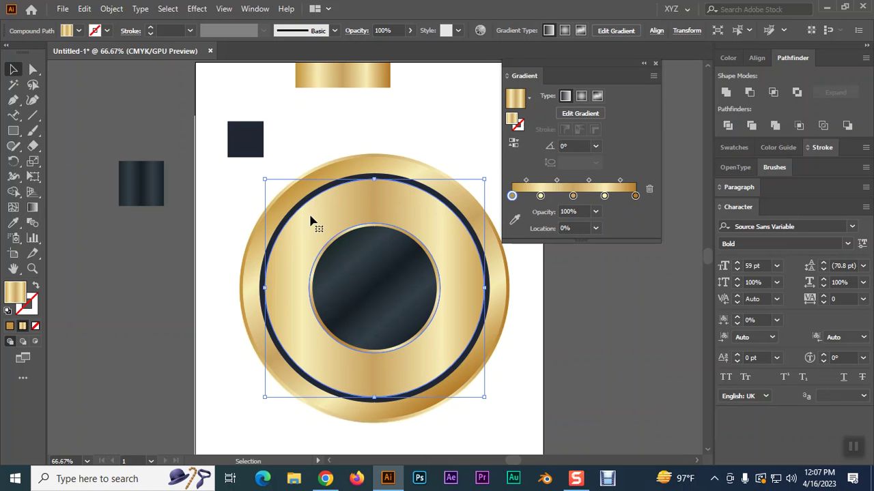
click(33, 207)
drag(312, 198, 459, 397)
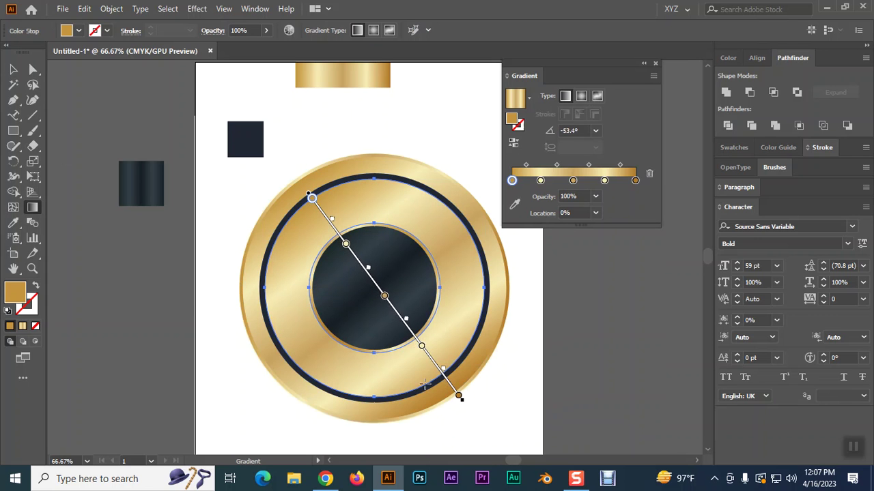
click(13, 69)
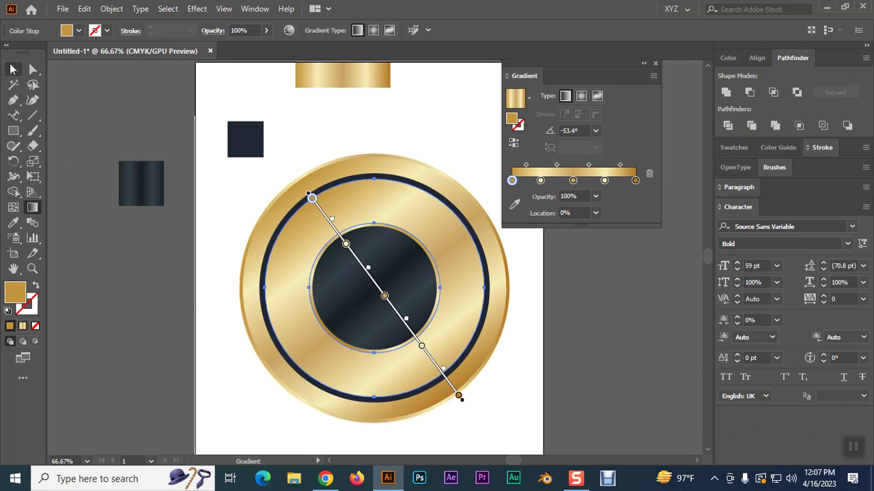
click(98, 145)
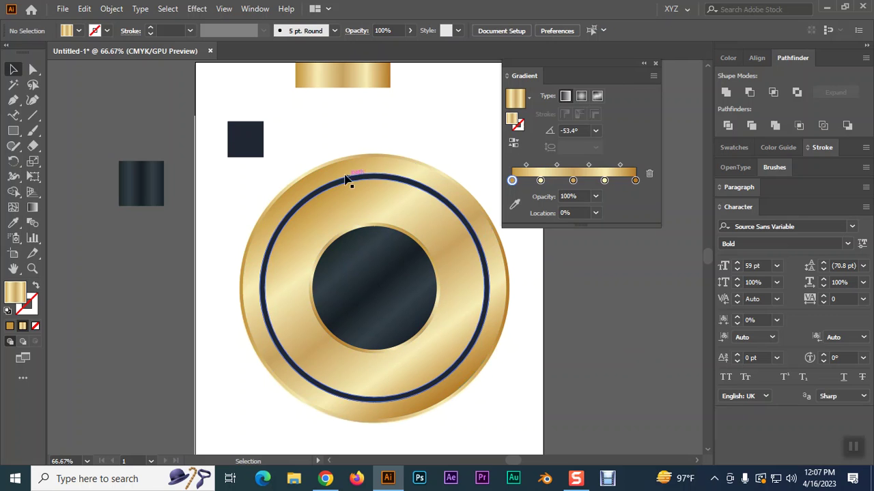
Merge the gold ring and inner rim into one shape with Pathfinder Unite.
click(327, 198)
shift+click(331, 214)
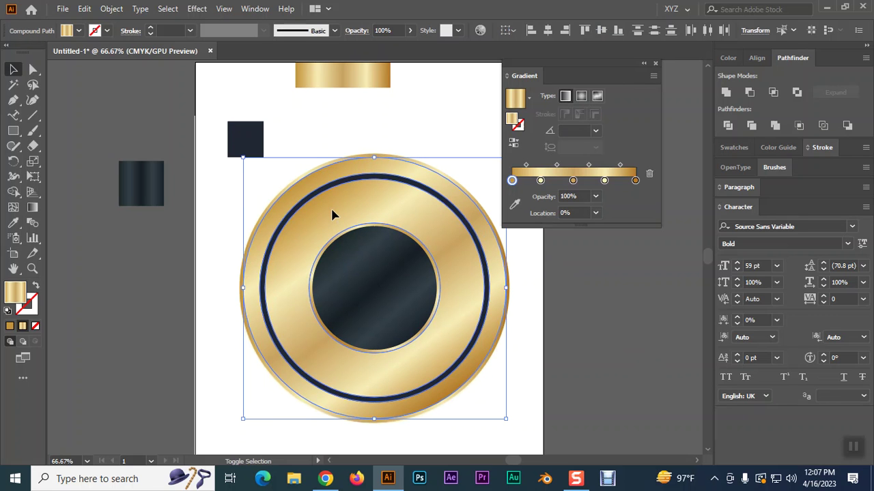
click(726, 93)
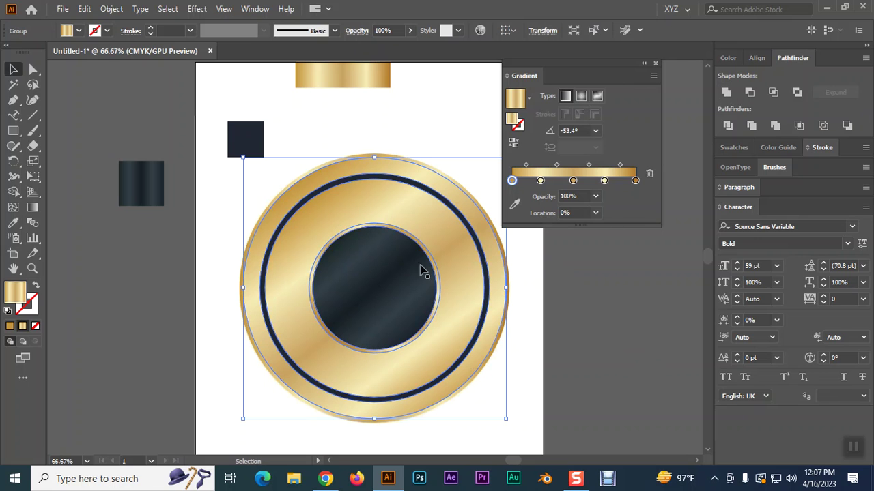
Redraw the merged ring's diagonal gradient at about -53.9°.
click(32, 207)
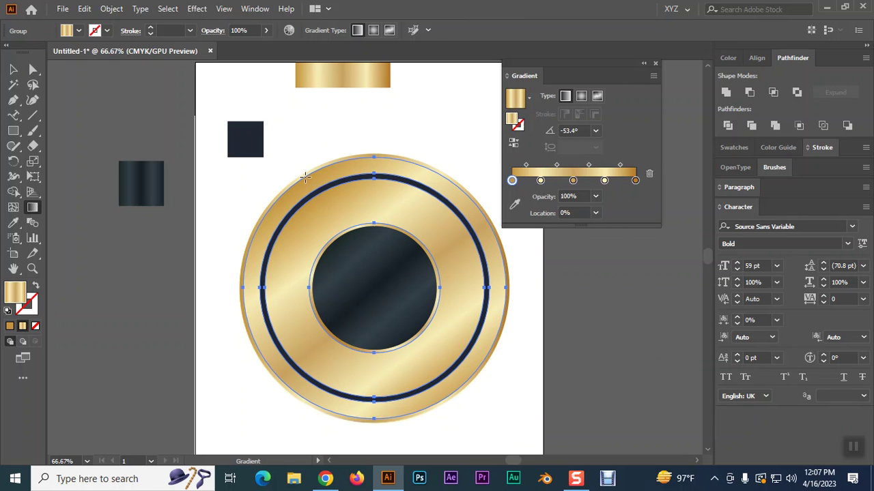
drag(391, 295, 437, 353)
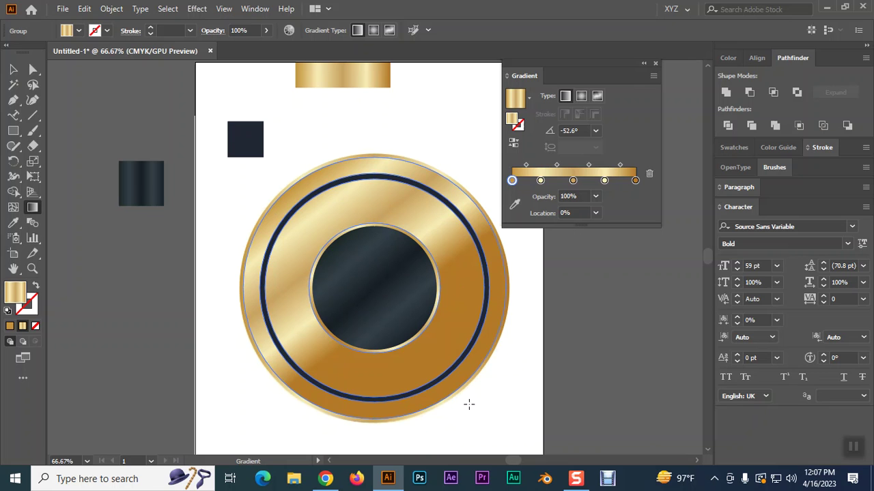
key(ctrl+z)
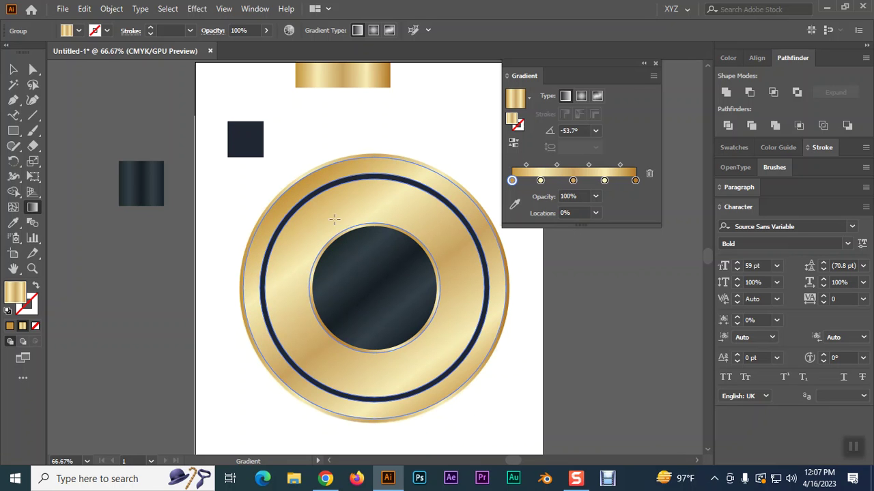
key(ctrl+shift+z)
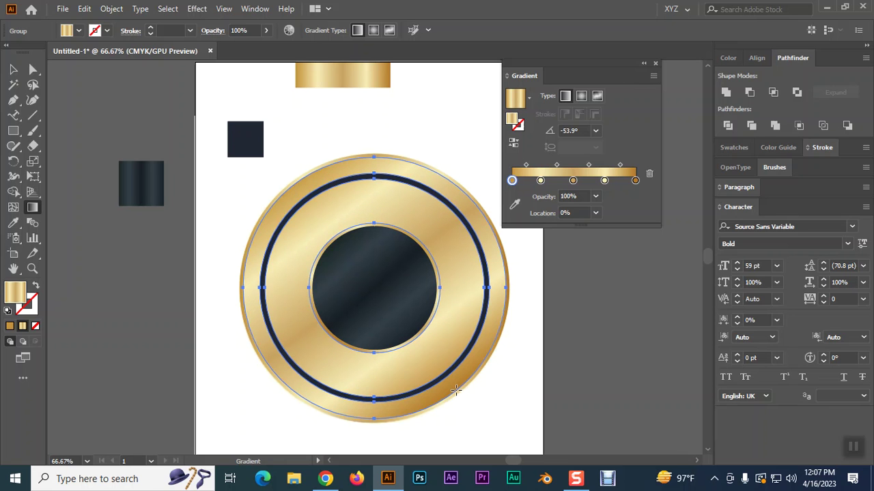
click(13, 69)
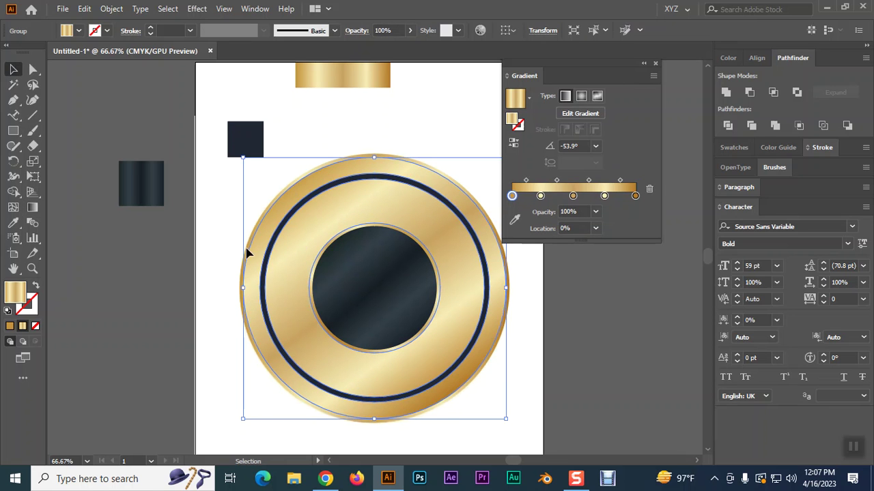
click(540, 371)
Reselect the merged ring by enclosing it, then deselect everything to review the badge.
click(476, 295)
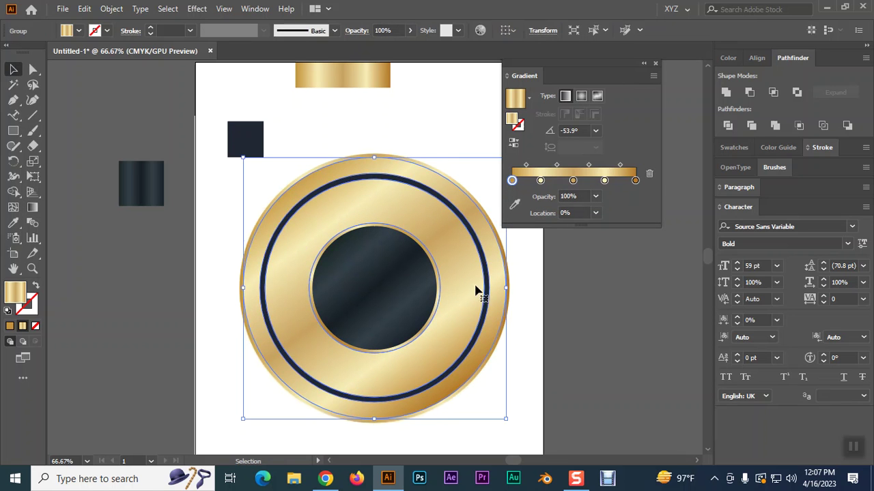
click(553, 307)
drag(223, 184, 541, 421)
click(599, 372)
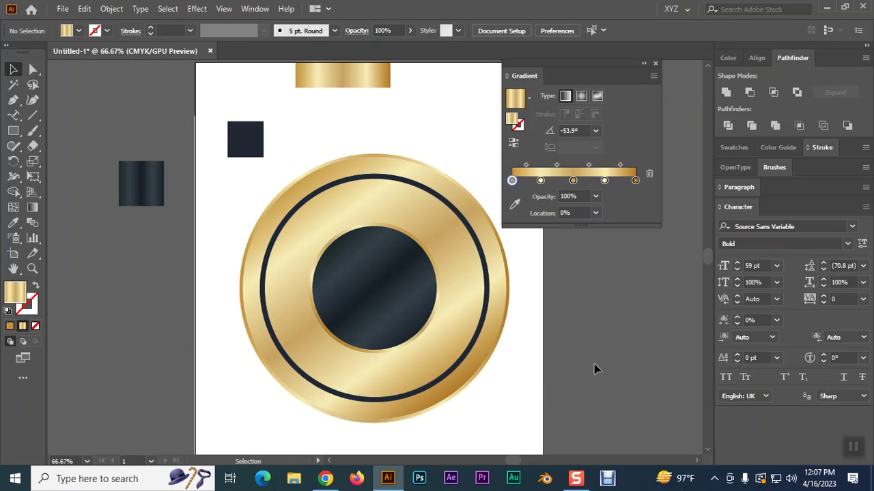
Switch to the Freepik page in Chrome and close the gallery frames preview.
click(325, 479)
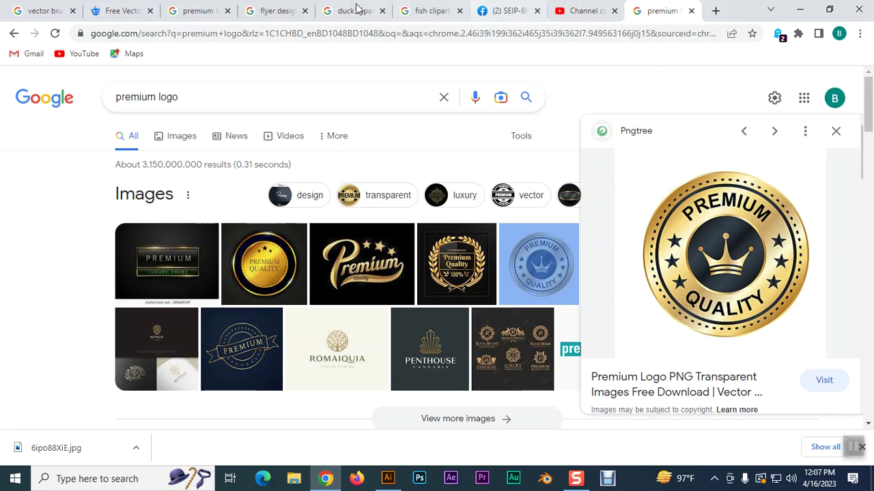
click(144, 9)
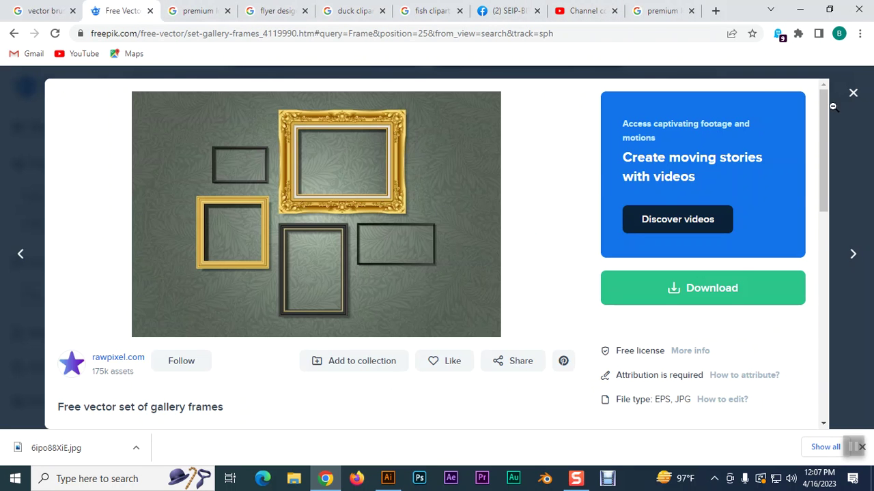
click(852, 92)
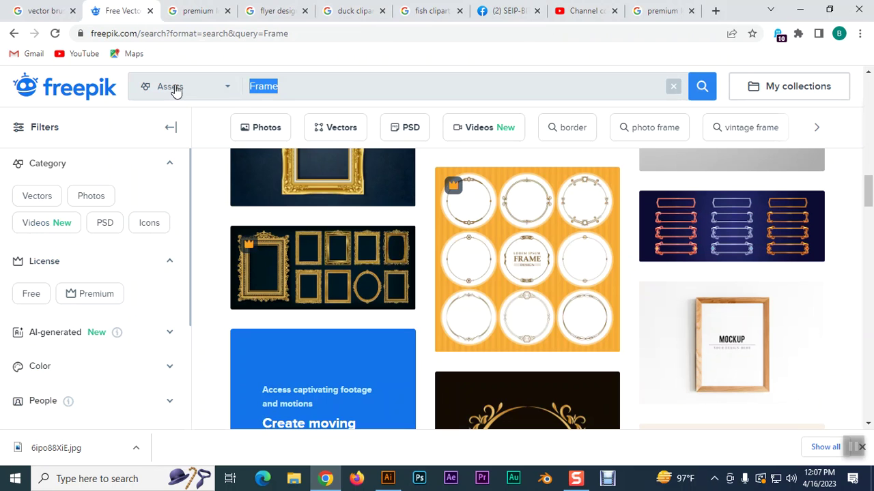
Search Freepik for 'King' and filter the results to free assets only.
text(Kin)
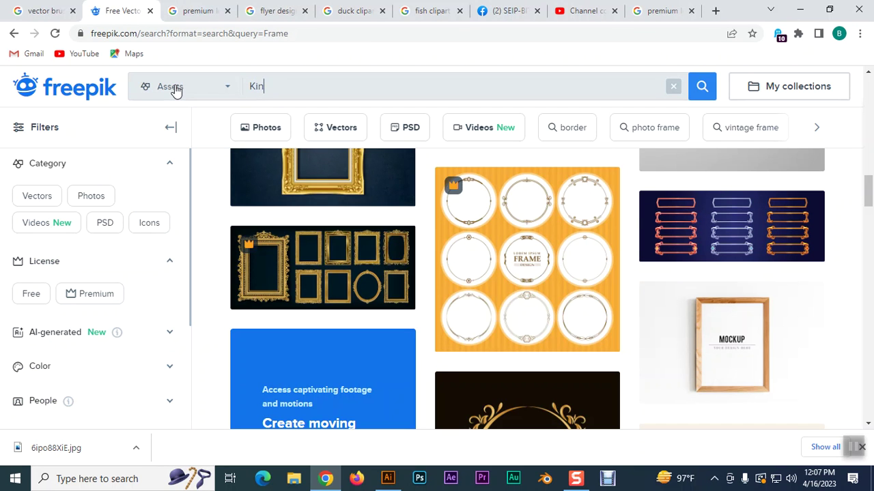
text(g)
key(Return)
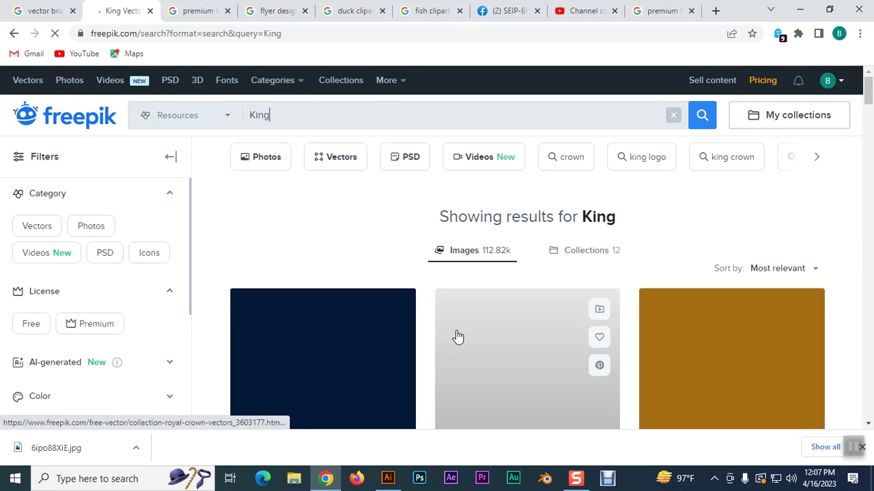
scroll(585, 280, down, 2)
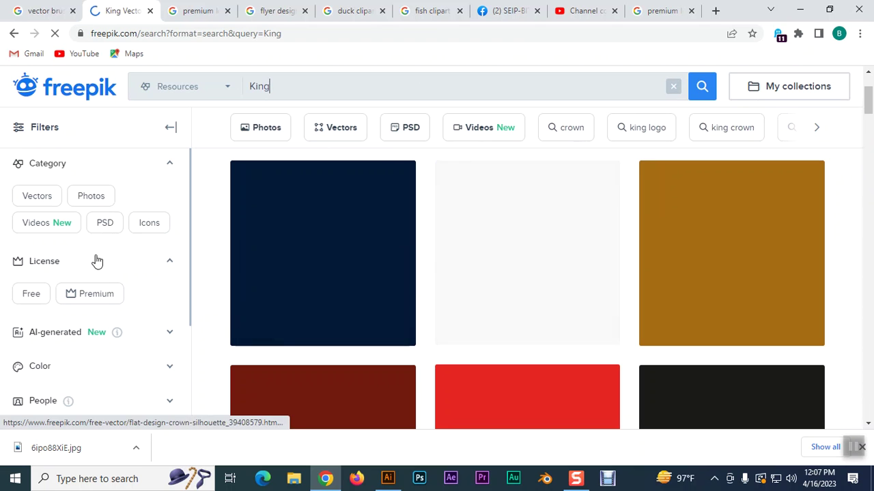
click(32, 294)
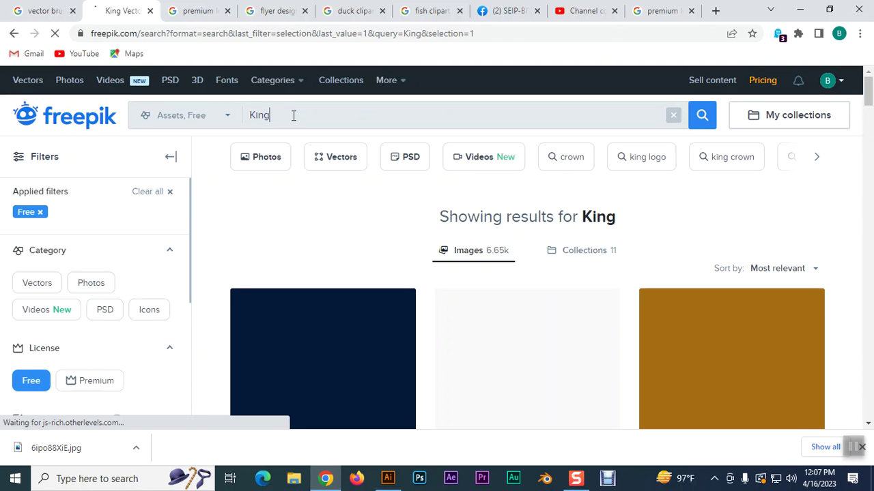
key(BackSpace)
key(BackSpace)
key(BackSpace)
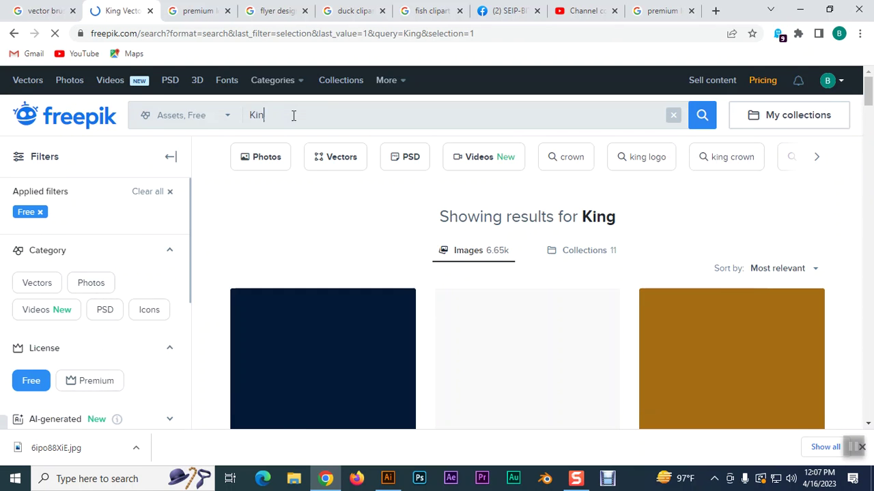
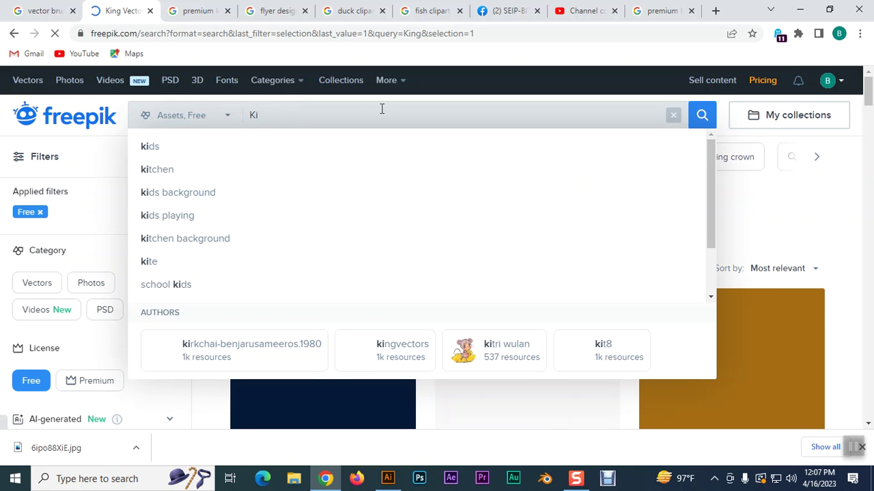
Search Freepik for 'king crown' and move the gold crown lower inside the dark circle.
text(ng)
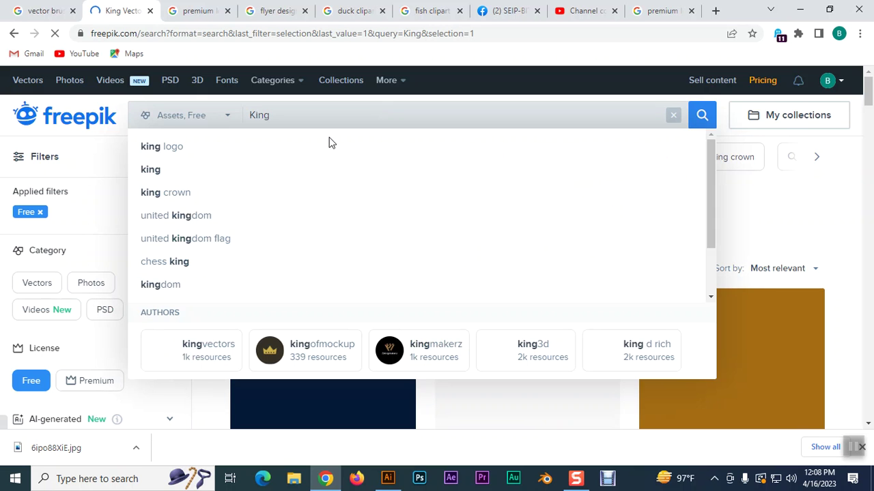
click(198, 194)
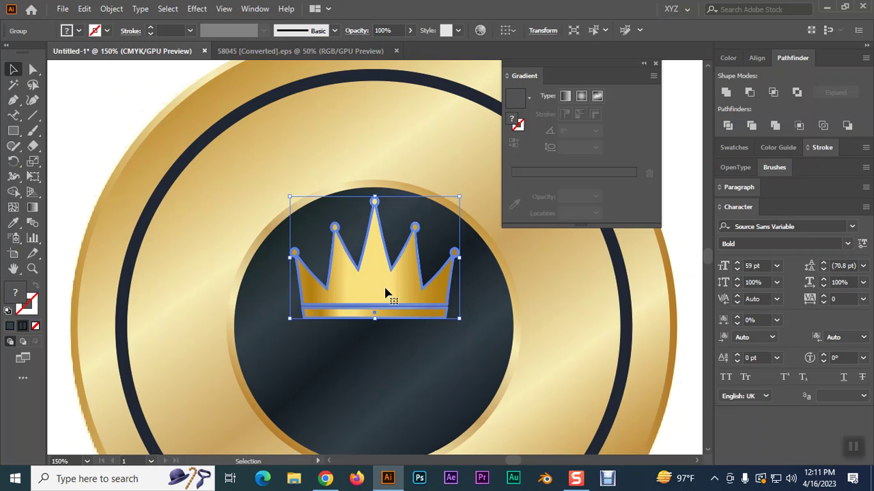
drag(386, 293, 385, 319)
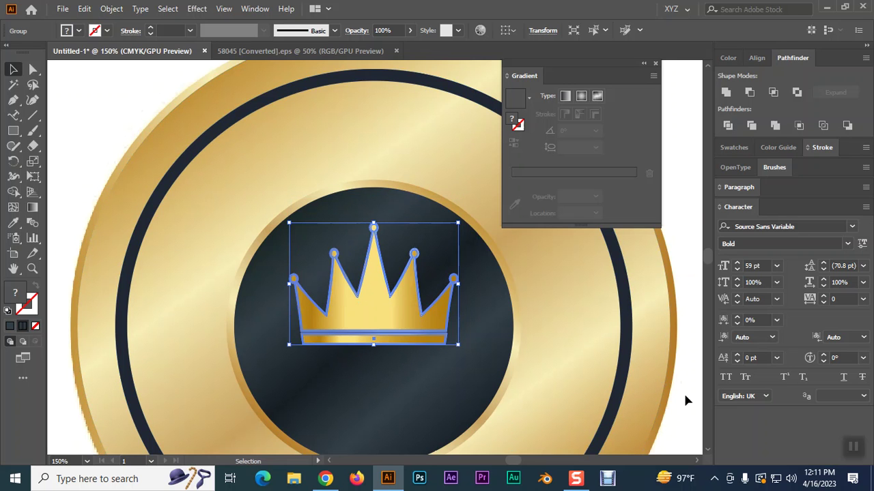
Vertically centre the crown on the dark circle as key object, then nudge it slightly up.
scroll(683, 392, down, 2)
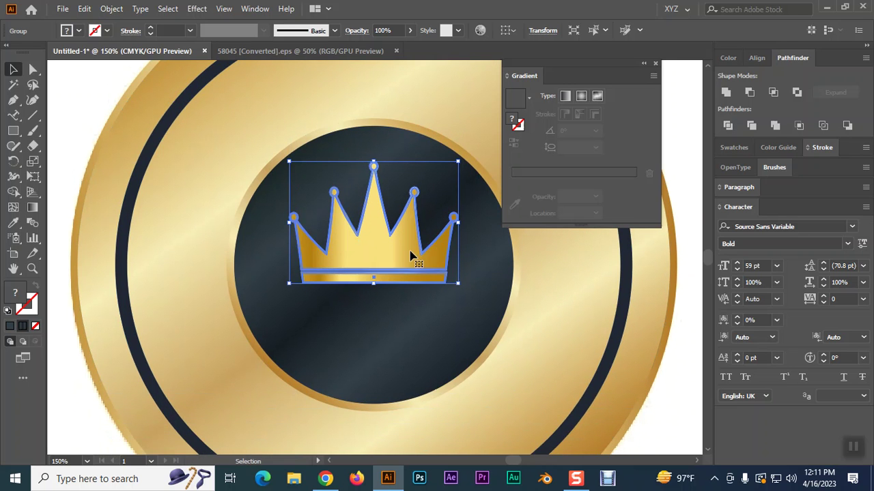
shift+click(496, 280)
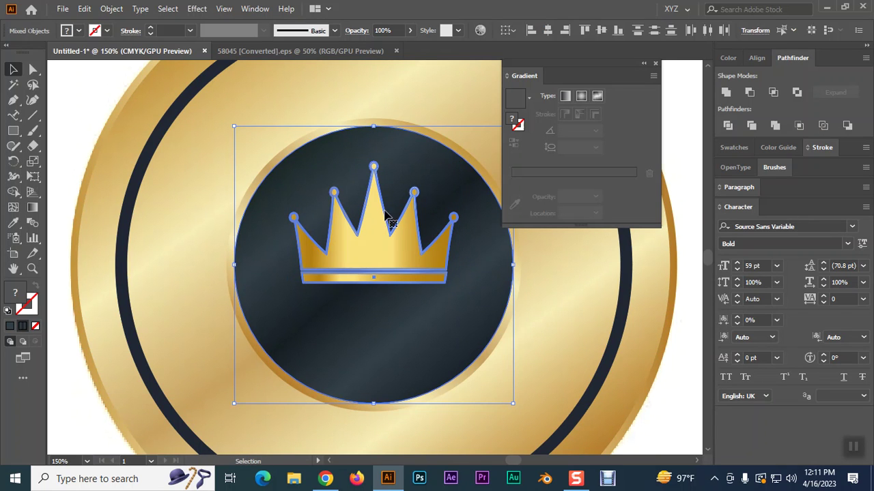
click(757, 58)
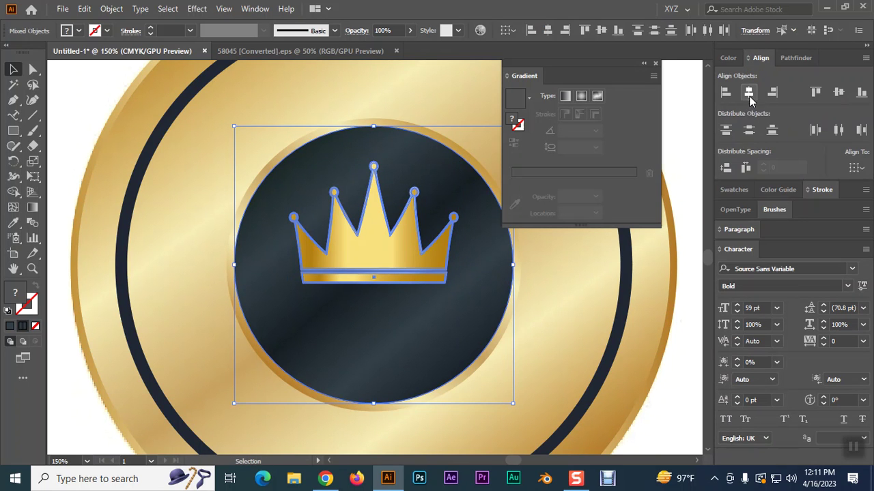
click(838, 93)
key(ctrl+z)
click(455, 353)
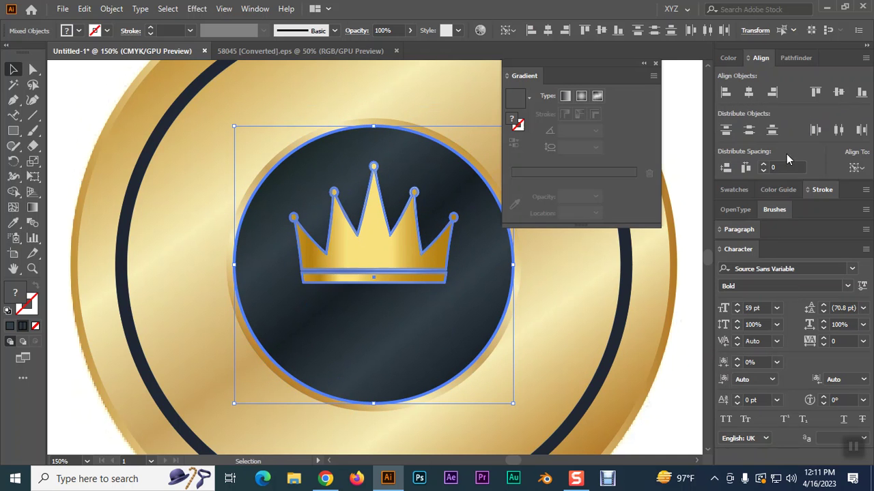
click(838, 93)
click(363, 316)
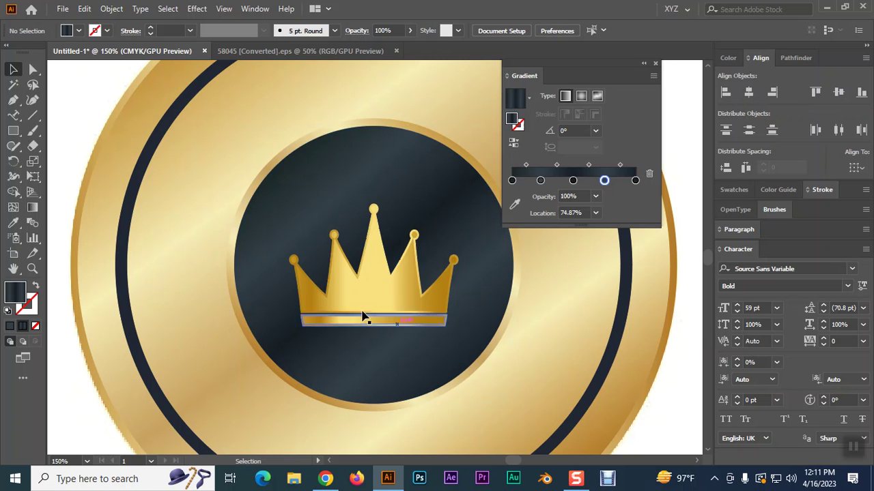
key(shift+Up)
key(shift+Up)
key(shift+Up)
key(shift+Up)
key(shift+Up)
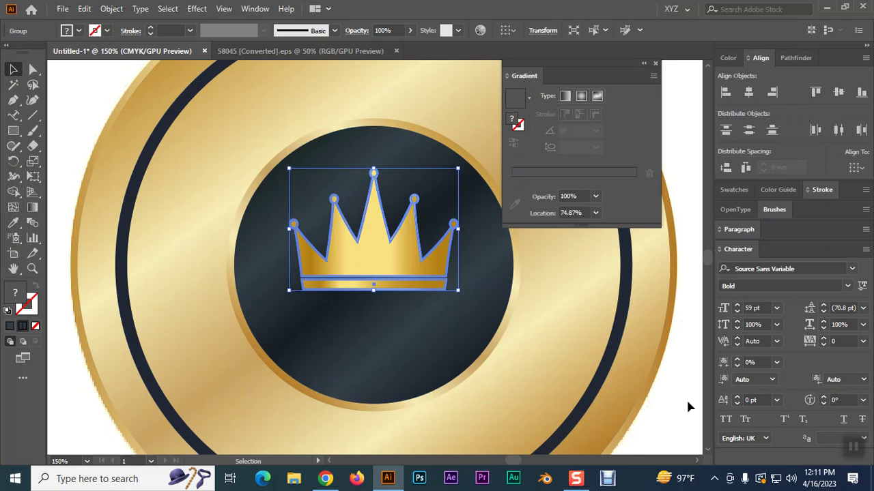
click(684, 397)
Ungroup the crown and duplicate its gold band just below the original.
right_click(384, 291)
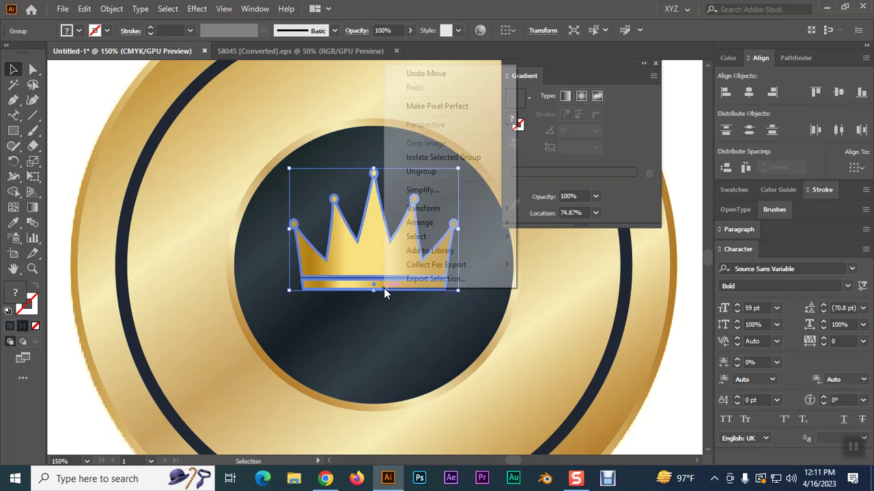
click(422, 172)
click(669, 424)
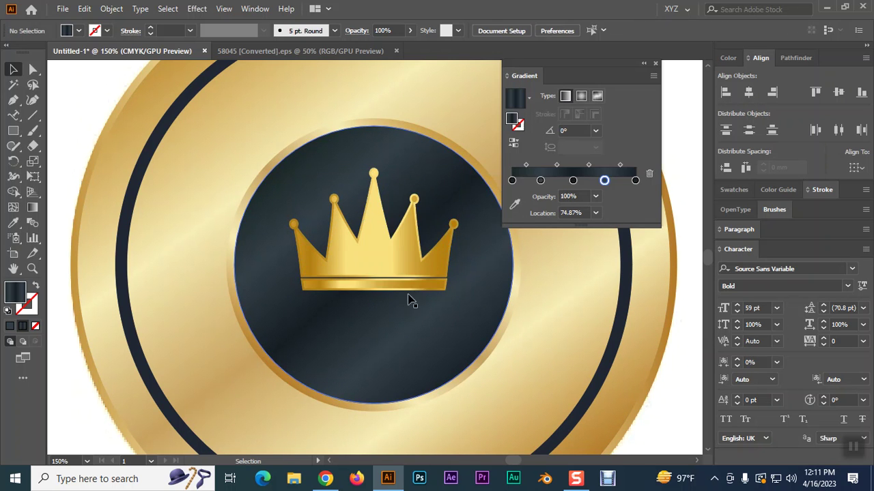
click(388, 289)
right_click(388, 287)
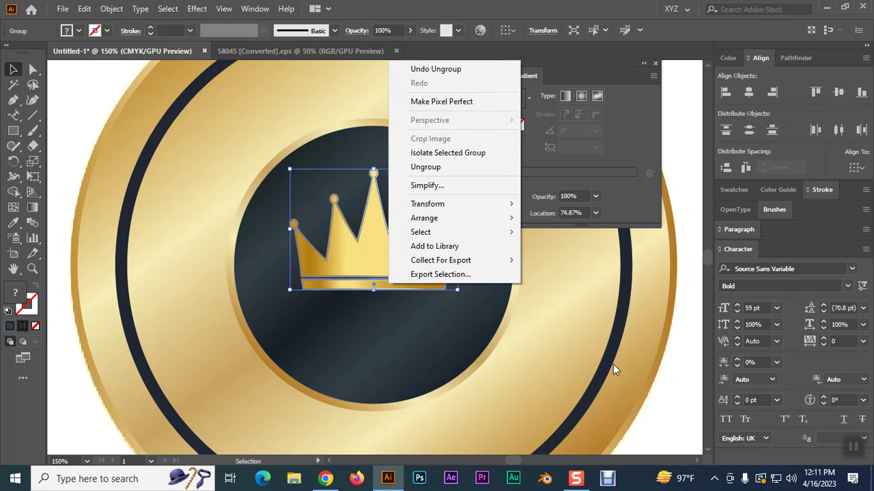
click(667, 398)
click(399, 297)
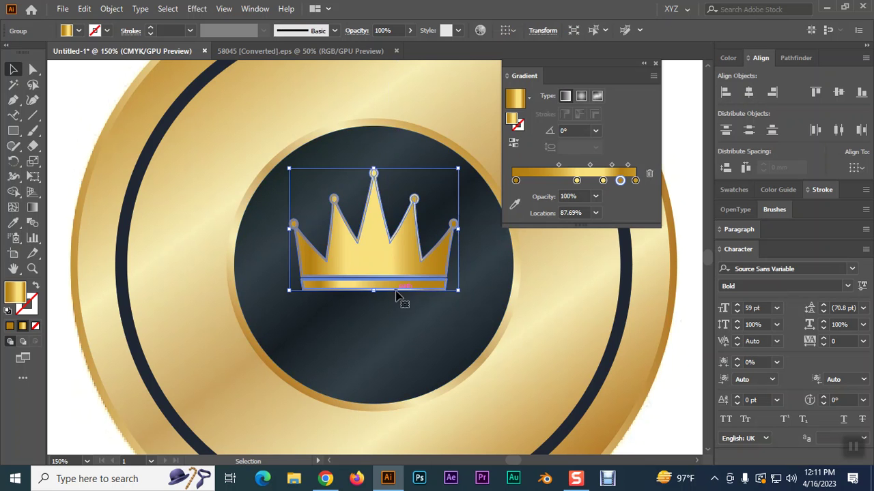
right_click(367, 292)
click(403, 173)
click(667, 431)
click(394, 292)
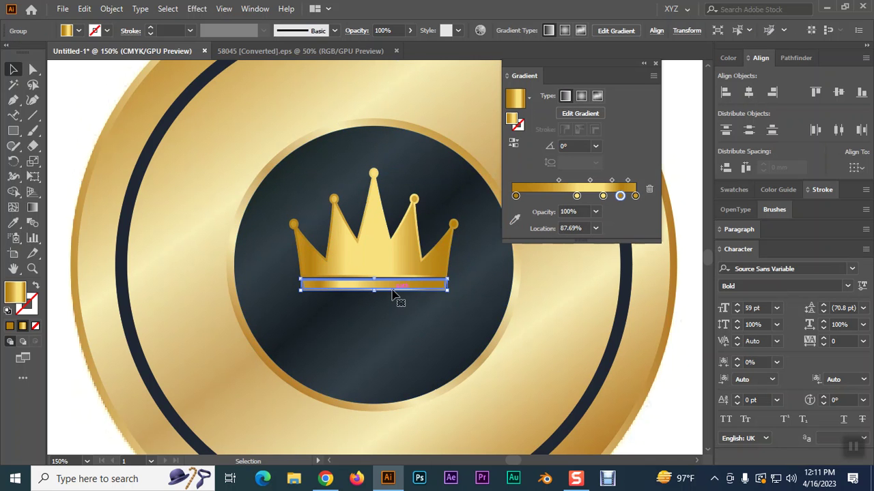
drag(391, 291, 393, 309)
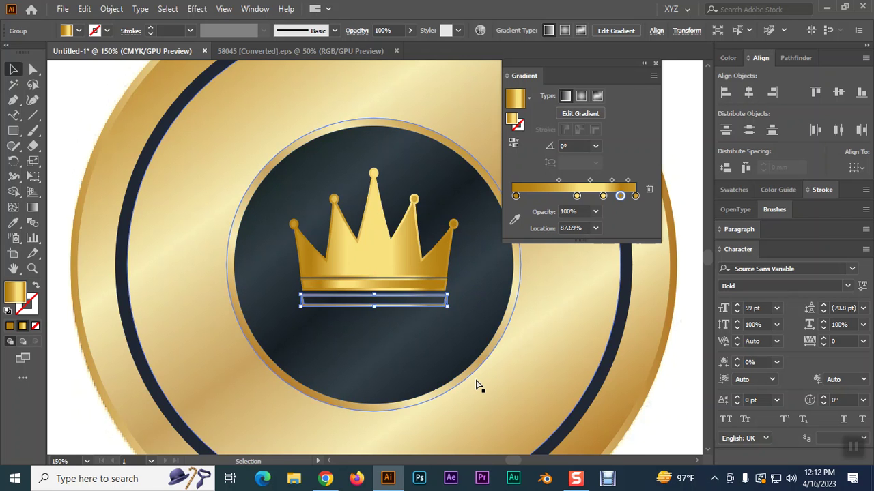
Repeat the duplicate to add a third band, then narrow the lowest band from its corner.
key(ctrl+d)
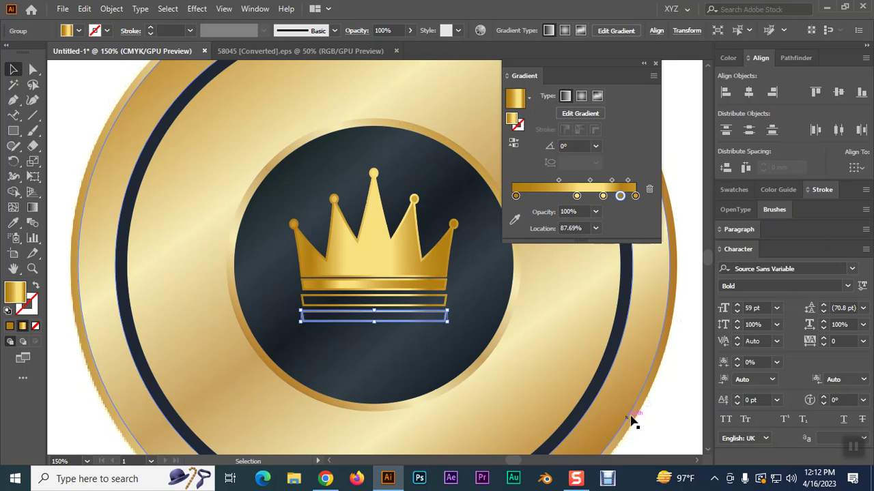
click(656, 414)
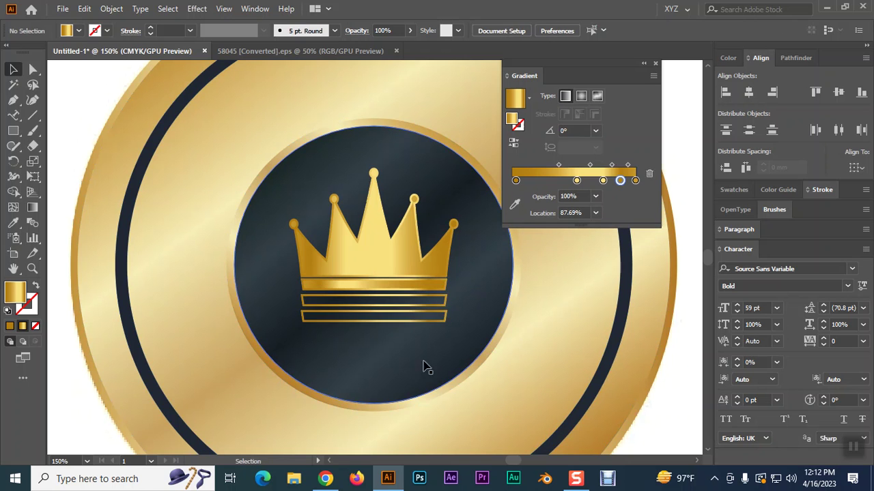
click(400, 316)
key(ctrl+equal)
key(ctrl+equal)
key(ctrl+equal)
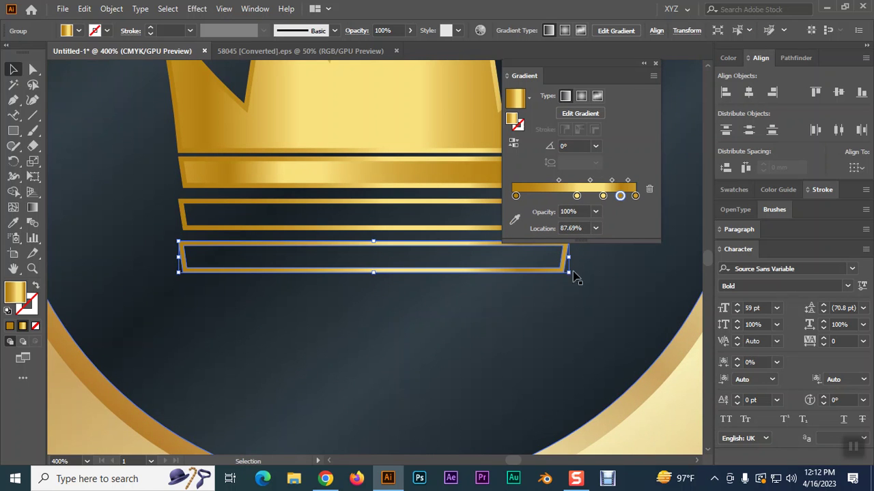
drag(572, 275, 565, 273)
drag(563, 274, 562, 275)
Slant the middle band's left end inward, then zoom back out to the whole badge.
click(425, 228)
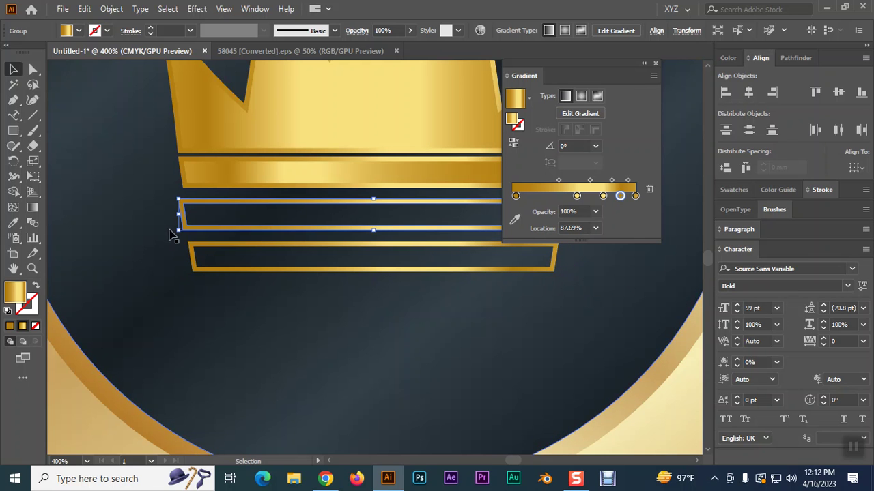
drag(176, 230, 183, 230)
click(174, 319)
key(ctrl+minus)
key(ctrl+minus)
key(ctrl+minus)
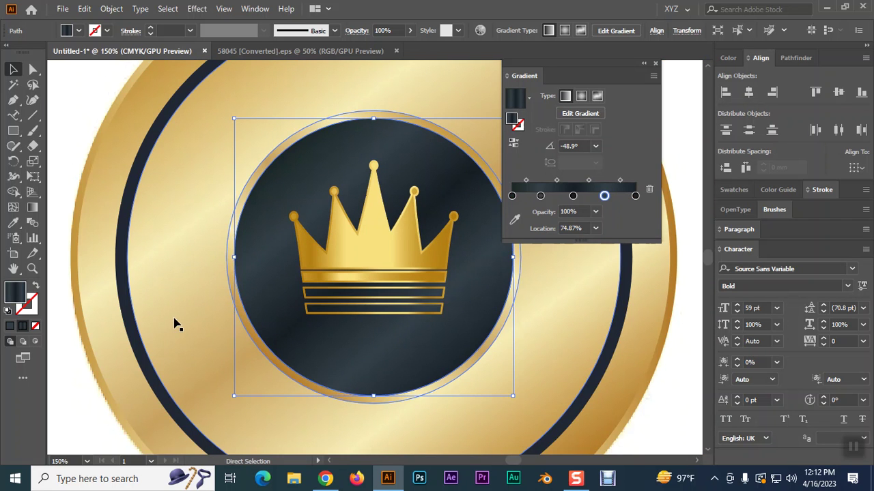
drag(454, 320, 421, 384)
key(ctrl+minus)
key(ctrl+minus)
Show the hidden PREMIUM and QUALITY text and stars and bring them to front.
key(ctrl+alt+3)
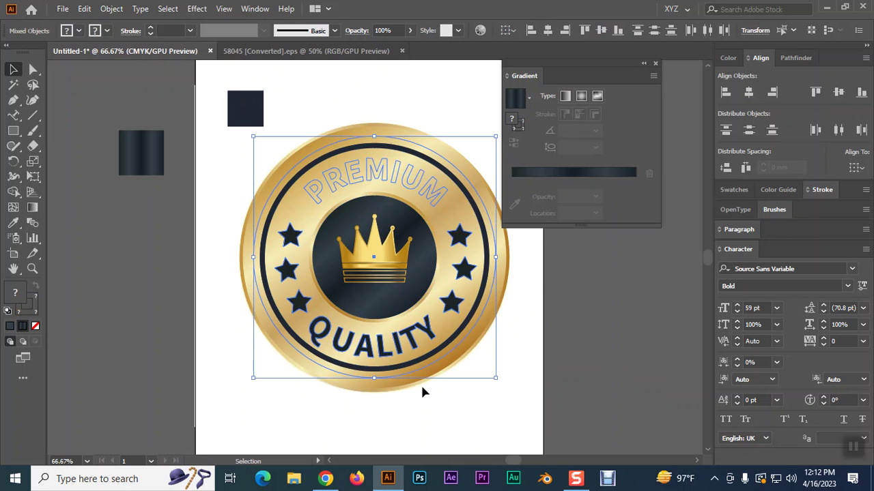
right_click(401, 173)
mouse_move(500, 311)
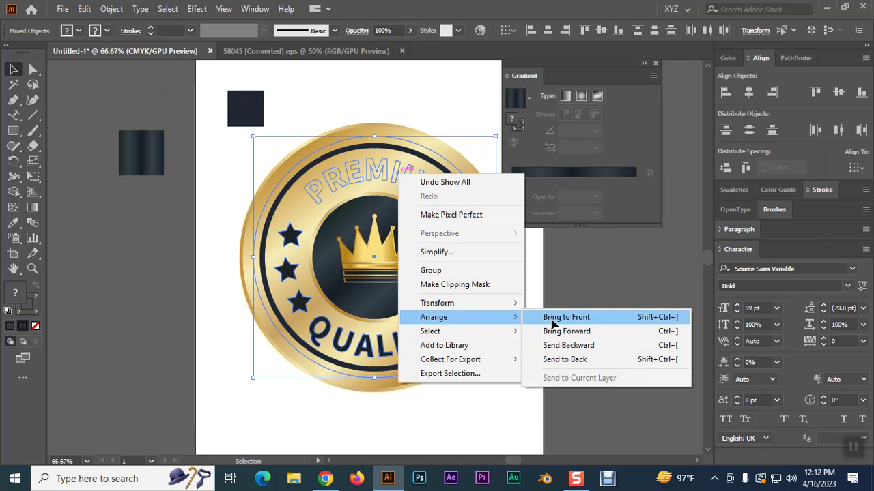
click(553, 315)
click(613, 304)
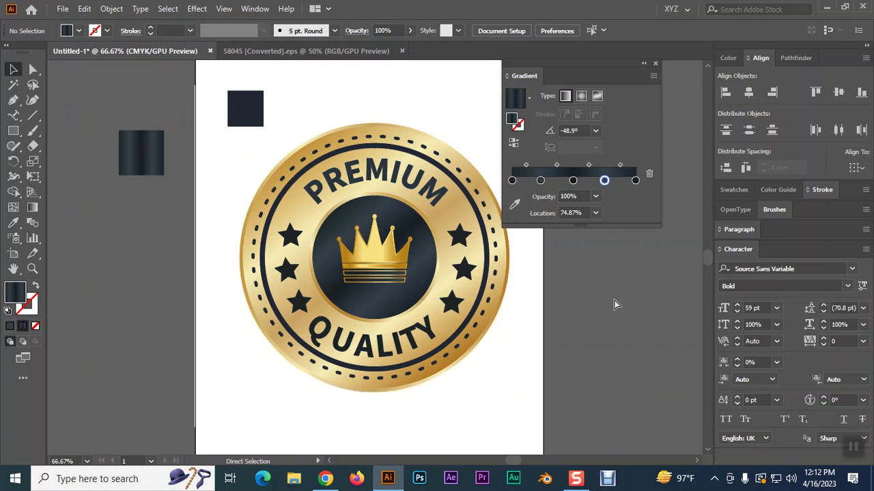
Widen the artboard to the right to make room for a second badge.
key(ctrl+minus)
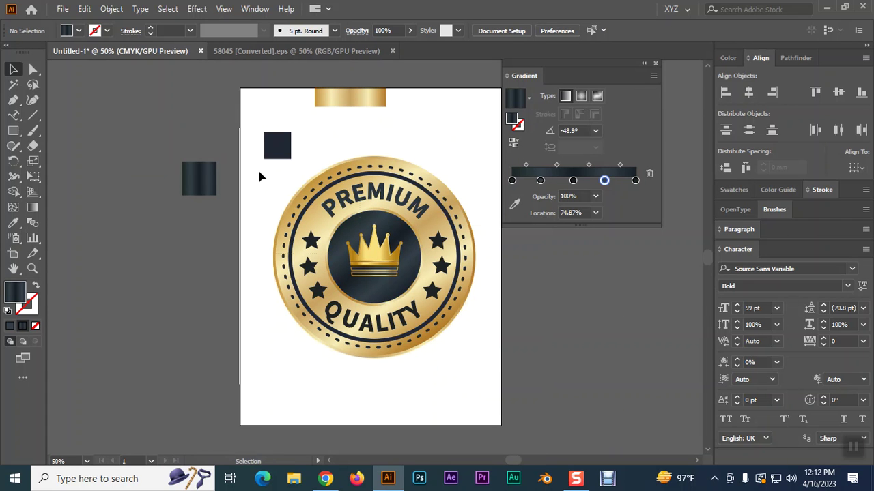
drag(504, 355, 504, 337)
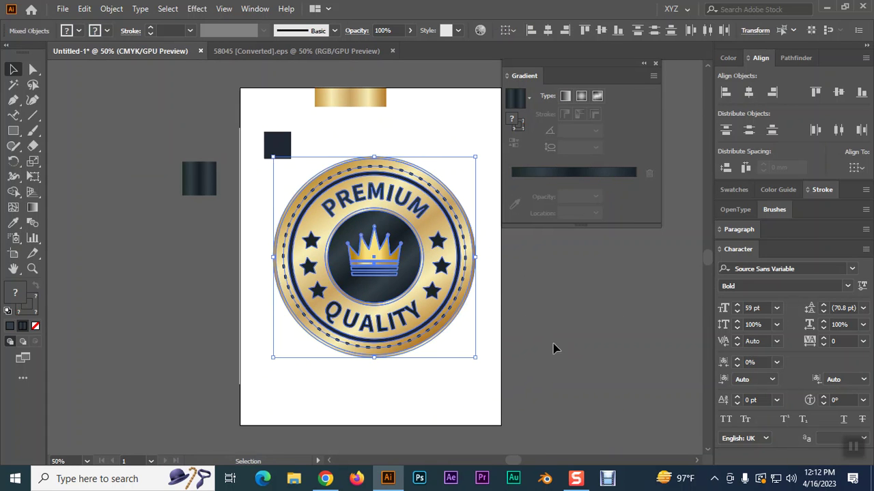
key(shift+o)
drag(501, 259, 642, 269)
key(v)
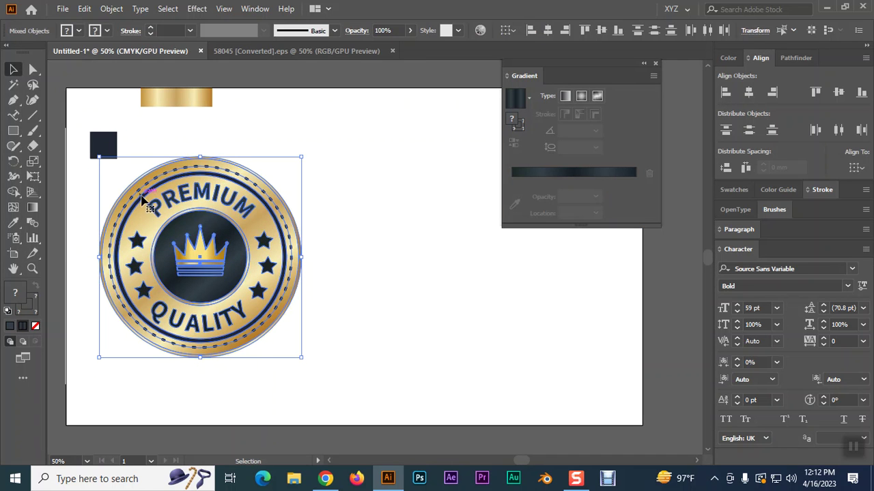
Place a duplicate of the badge to the right of the original.
drag(142, 198, 382, 205)
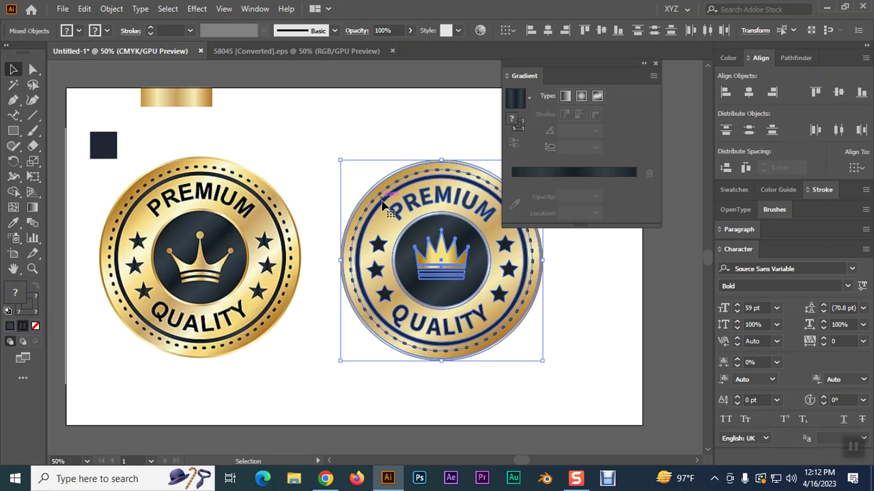
click(287, 364)
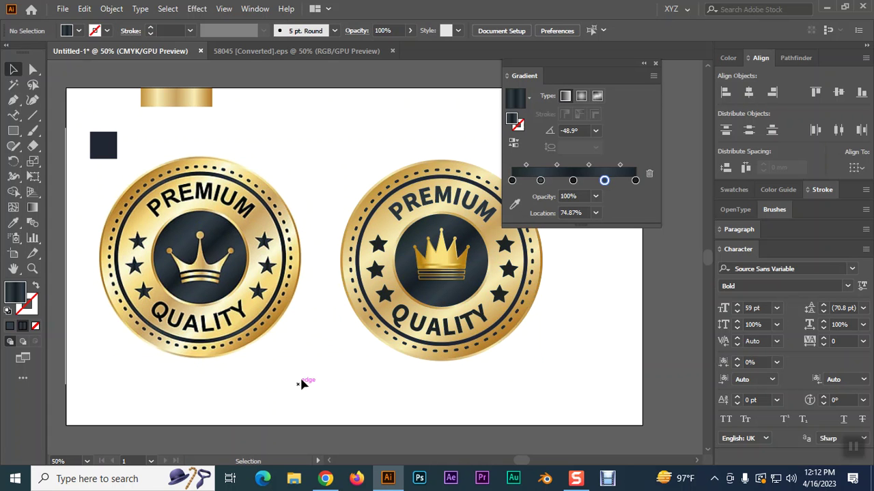
drag(325, 357, 299, 367)
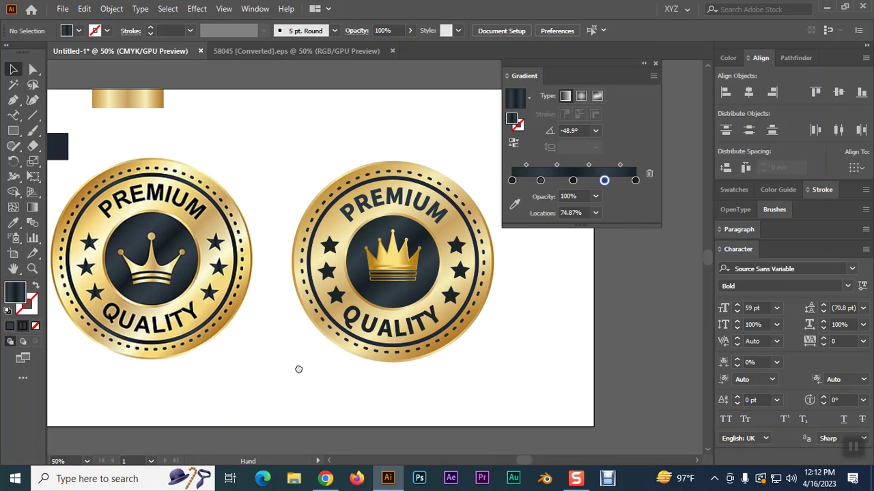
click(352, 178)
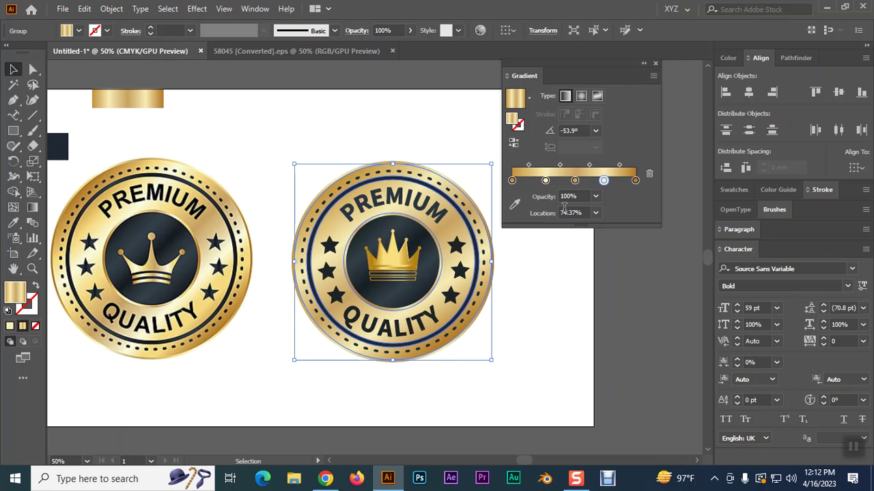
Inspect the right badge's dark inner-circle gradient and its colour stops.
click(512, 181)
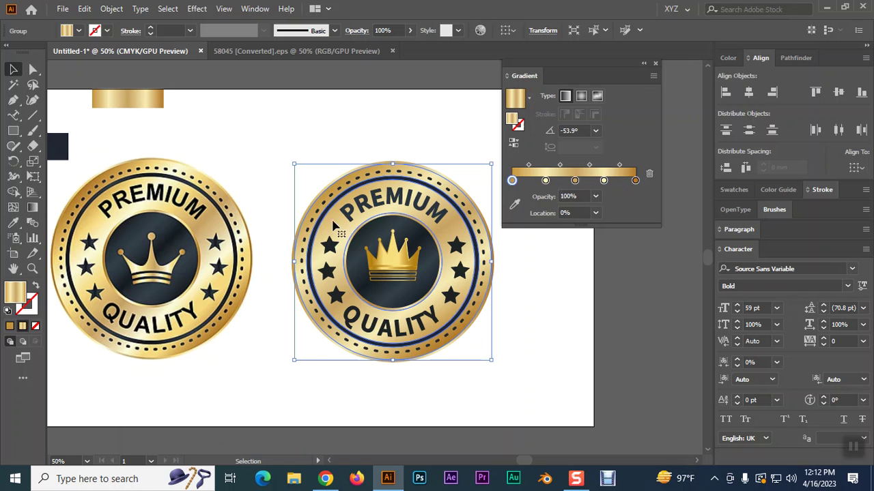
click(14, 224)
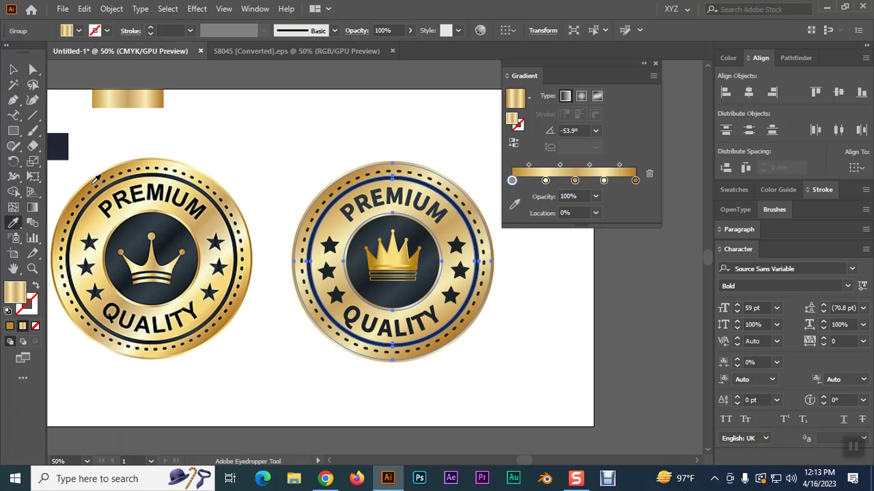
key(v)
click(284, 102)
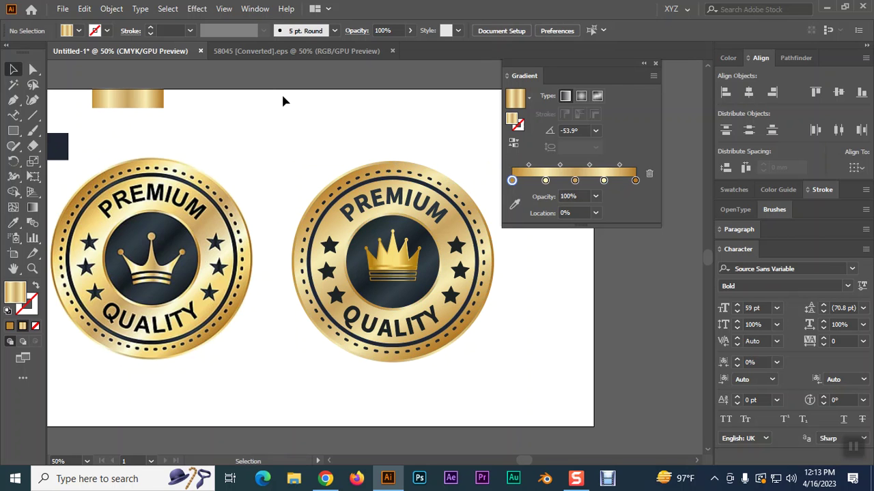
click(326, 205)
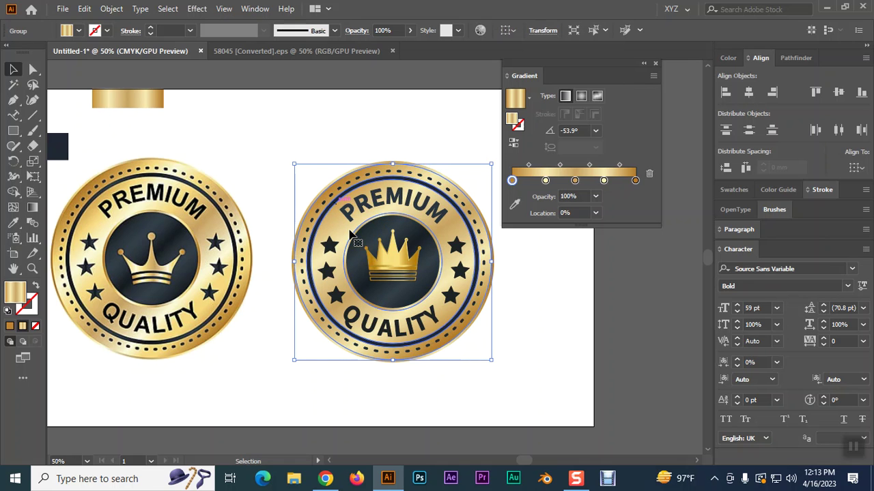
click(247, 387)
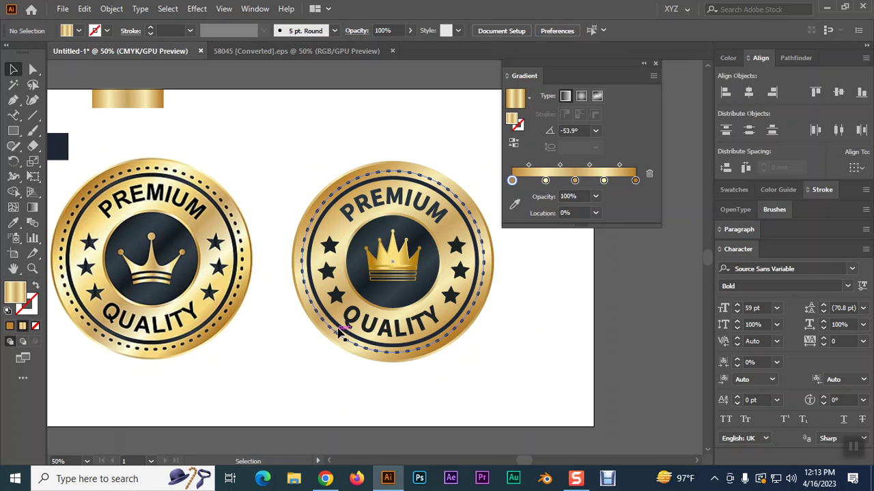
click(429, 233)
click(577, 346)
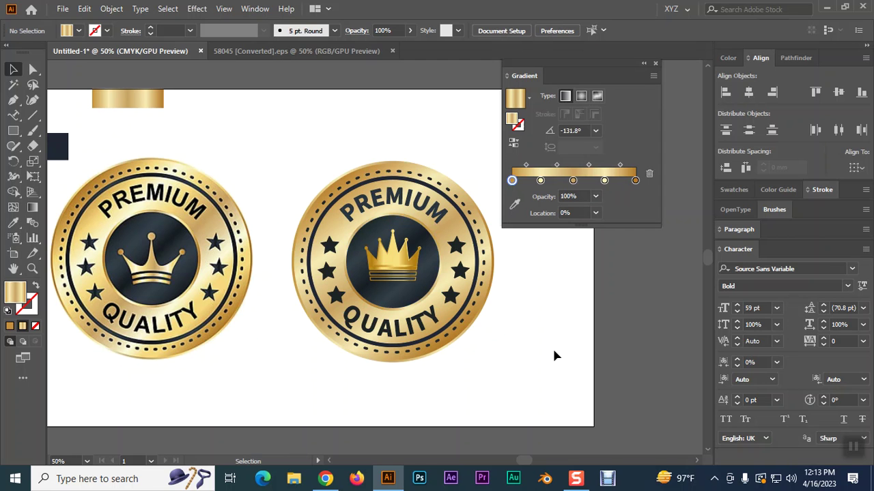
Give the three left stars the inner circle's dark gradient using the Eyedropper.
click(331, 246)
shift+click(328, 272)
shift+click(335, 295)
click(15, 228)
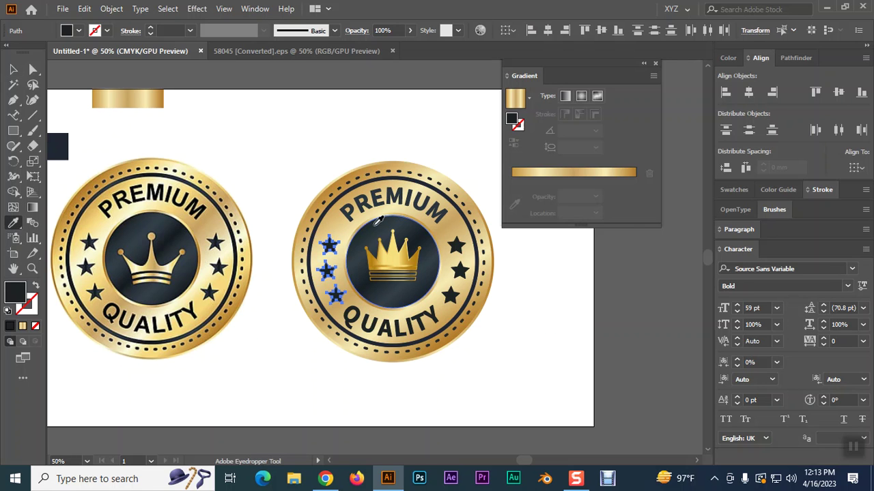
click(376, 223)
click(13, 69)
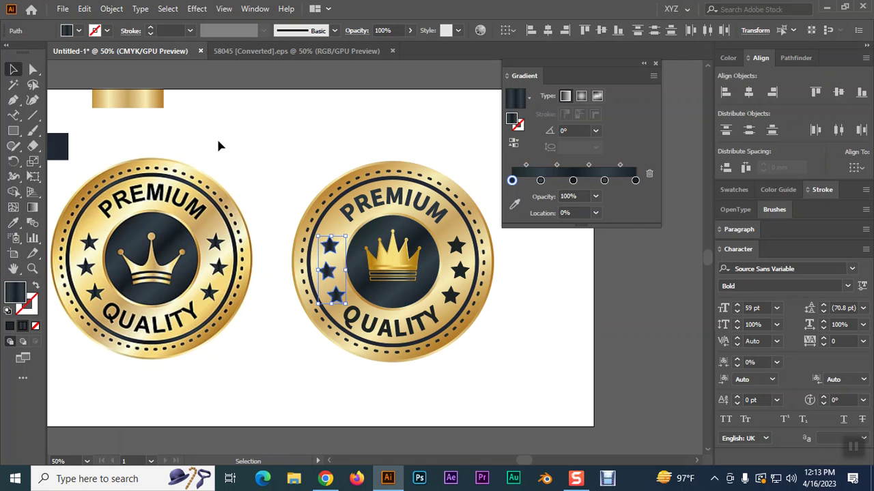
click(218, 146)
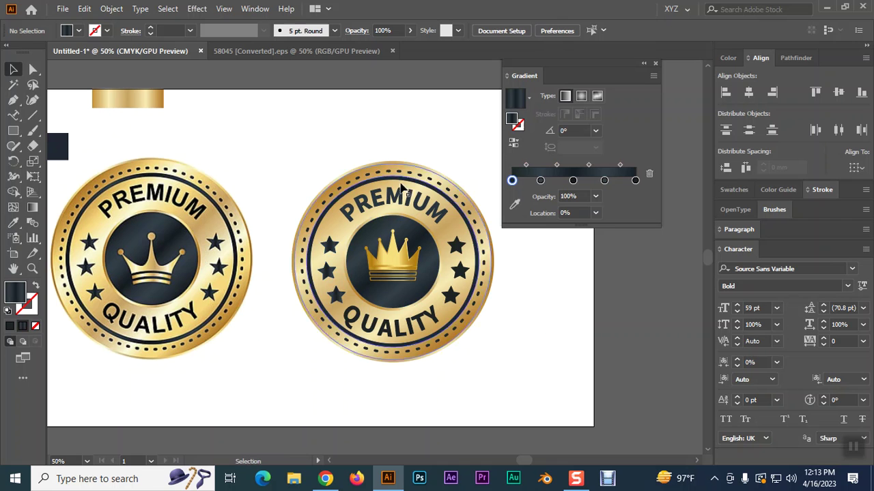
Give the three right-side stars the same dark gradient with the Eyedropper.
click(456, 246)
drag(440, 233, 477, 310)
click(16, 224)
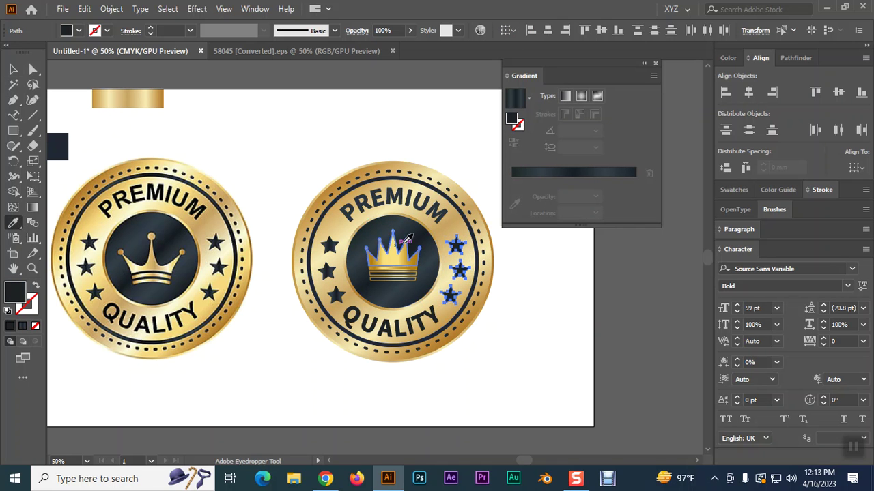
click(386, 229)
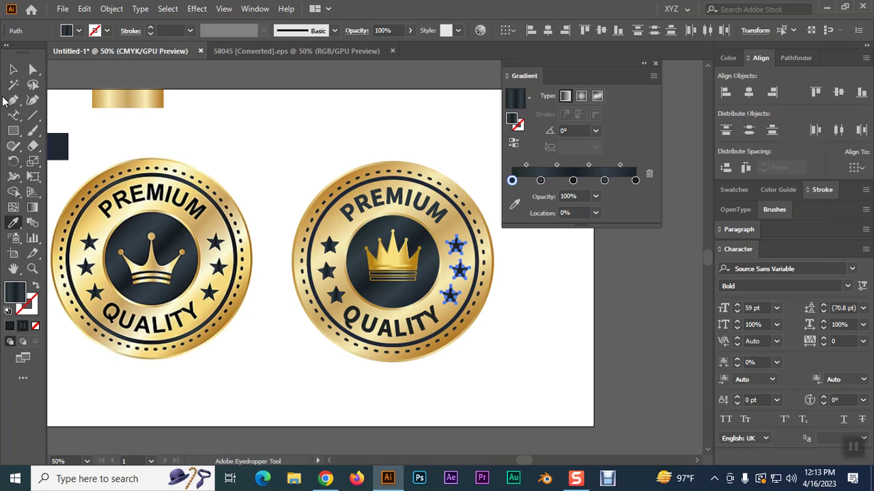
click(13, 69)
click(216, 129)
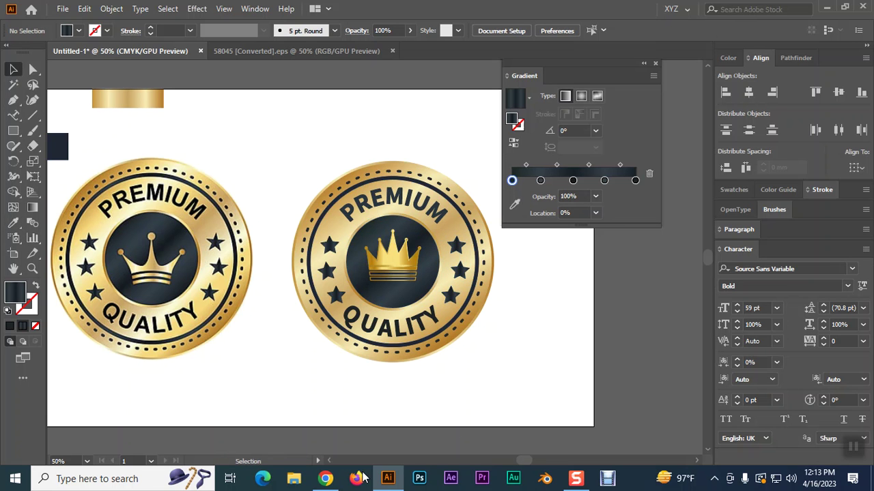
click(324, 479)
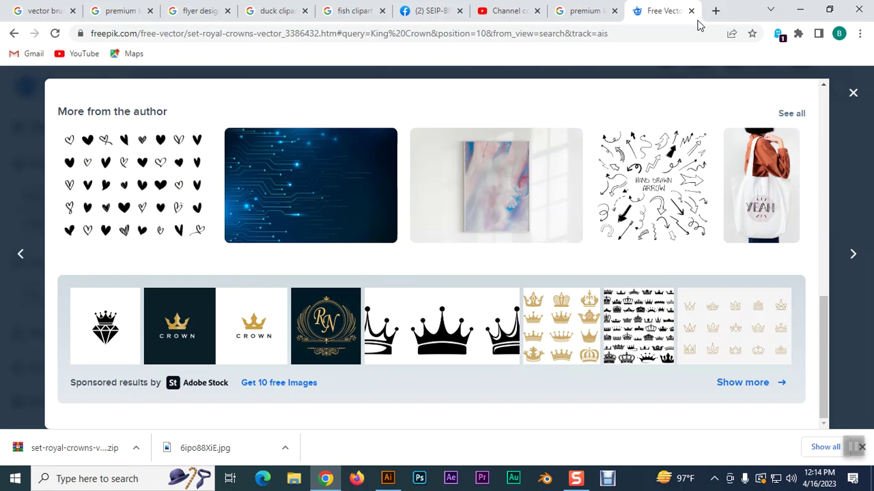
Close the royal crowns preview and search Freepik for 'premium logo'.
click(853, 93)
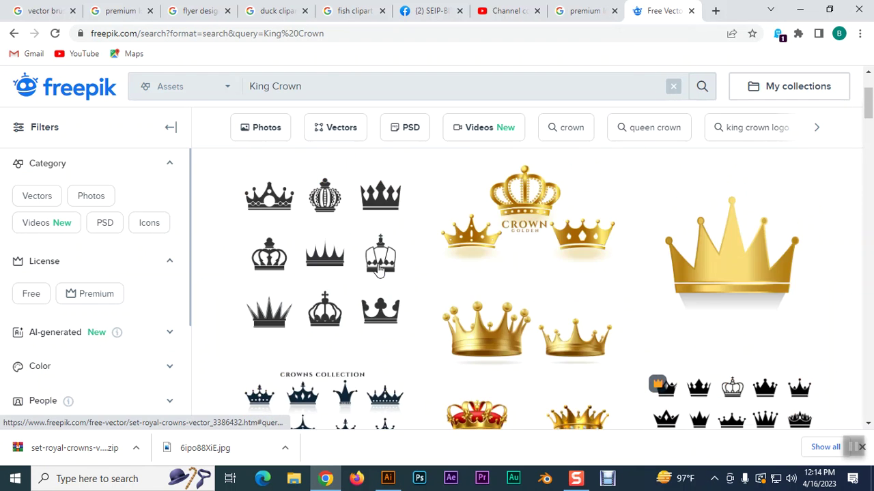
scroll(380, 268, up, 2)
drag(324, 119, 222, 113)
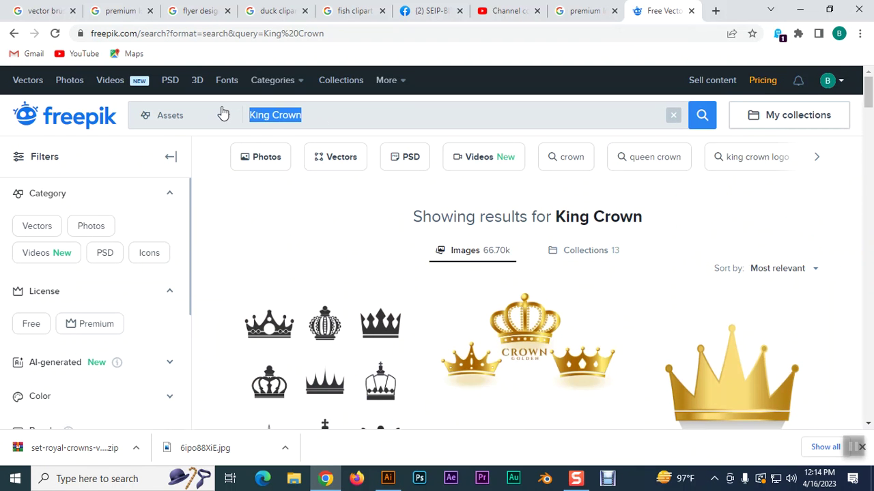
text(Pre)
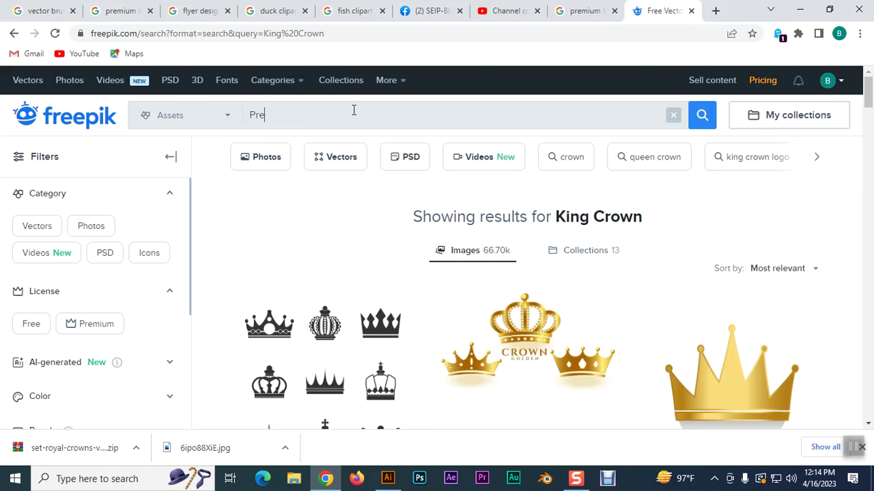
text(m)
click(247, 215)
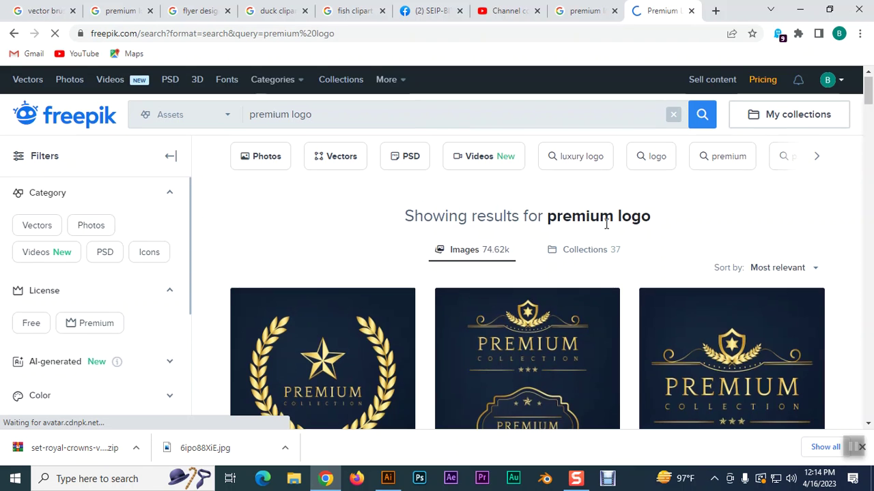
scroll(606, 228, down, 5)
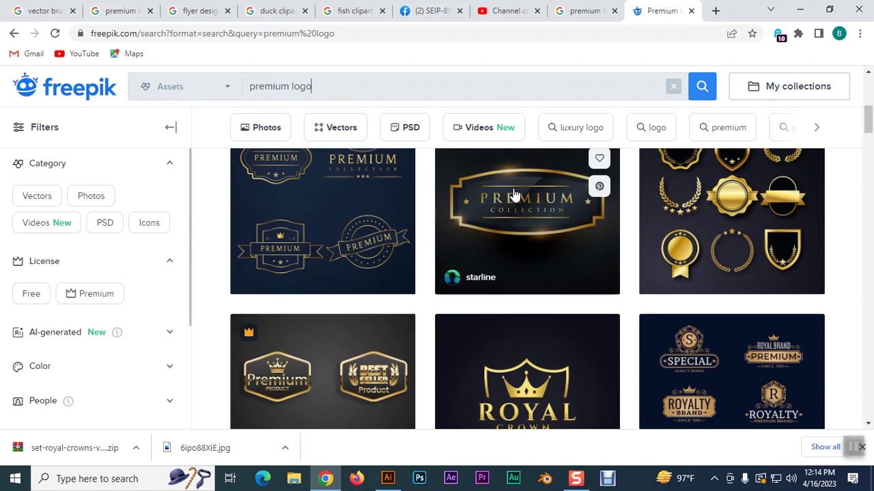
scroll(717, 299, down, 2)
scroll(516, 299, up, 3)
Download the free premium gold label vector from its details page.
click(516, 299)
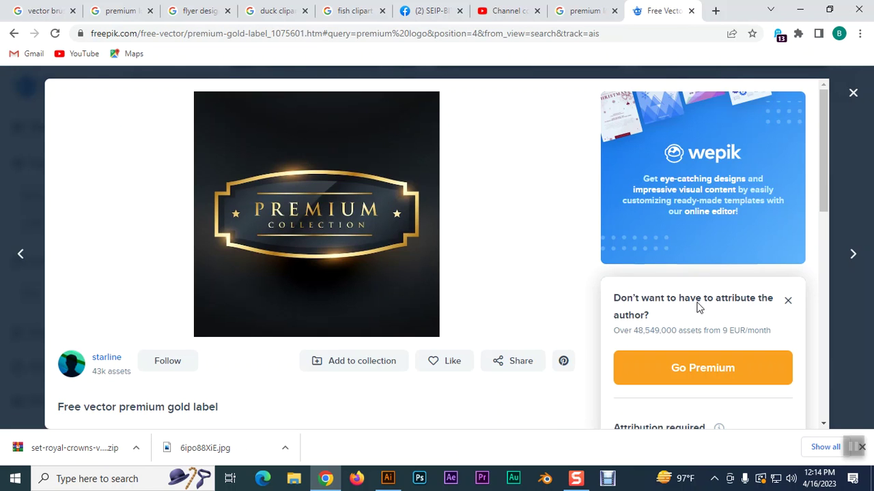
scroll(705, 368, down, 3)
click(684, 281)
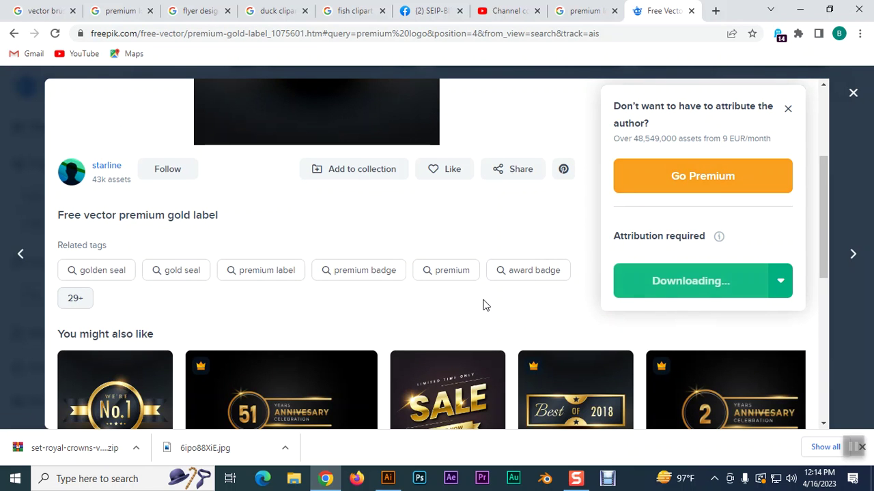
scroll(483, 305, down, 3)
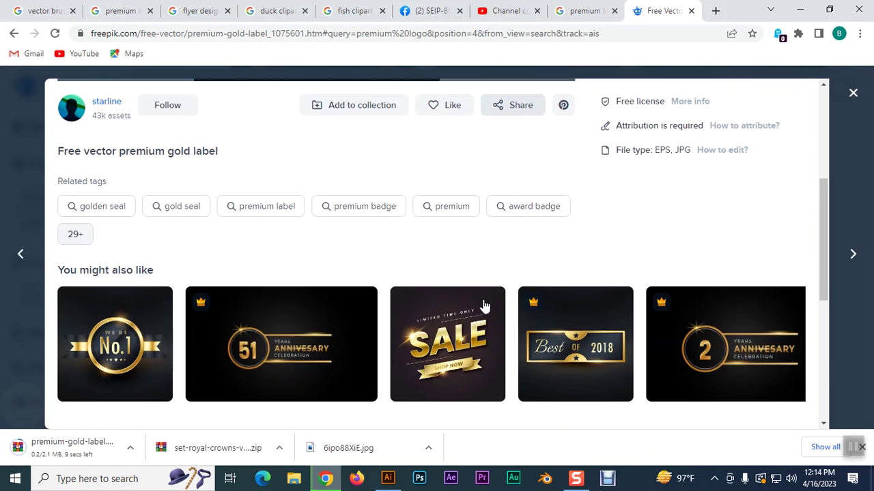
scroll(482, 305, down, 5)
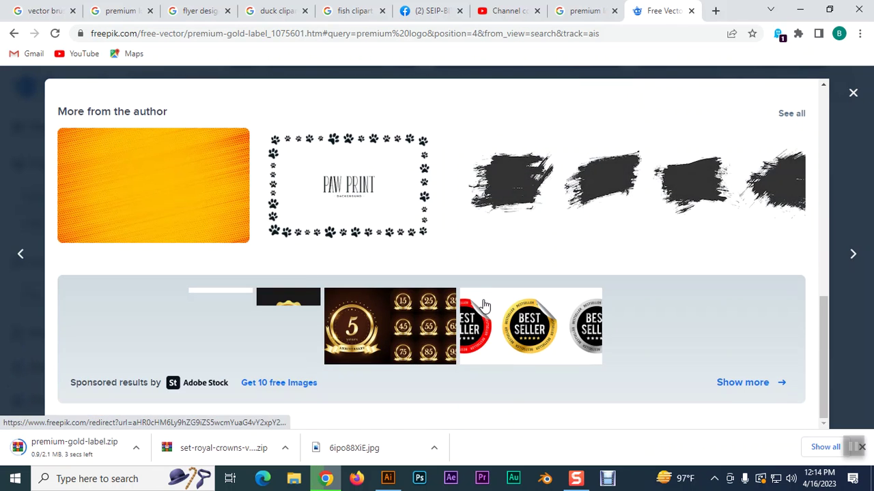
click(853, 92)
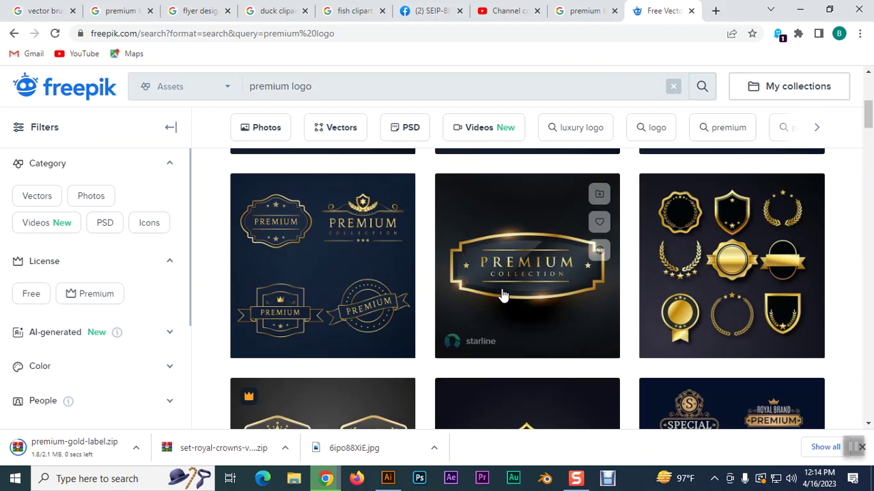
scroll(502, 294, down, 10)
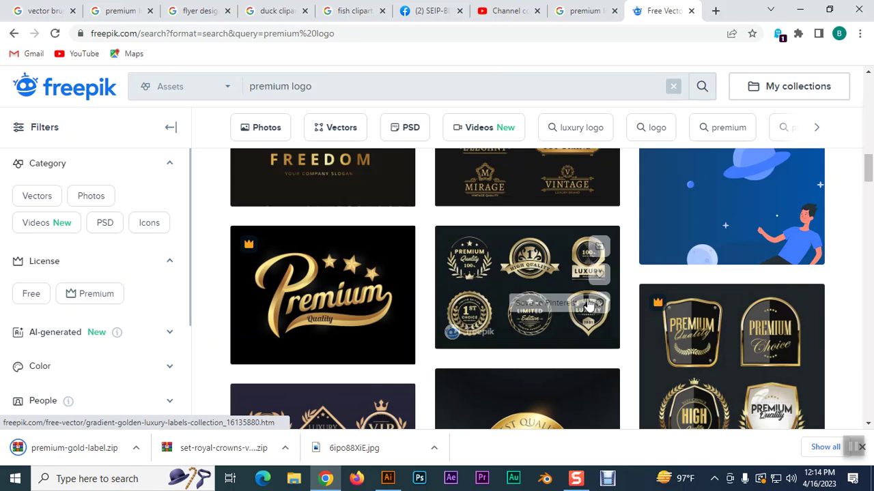
scroll(580, 305, down, 10)
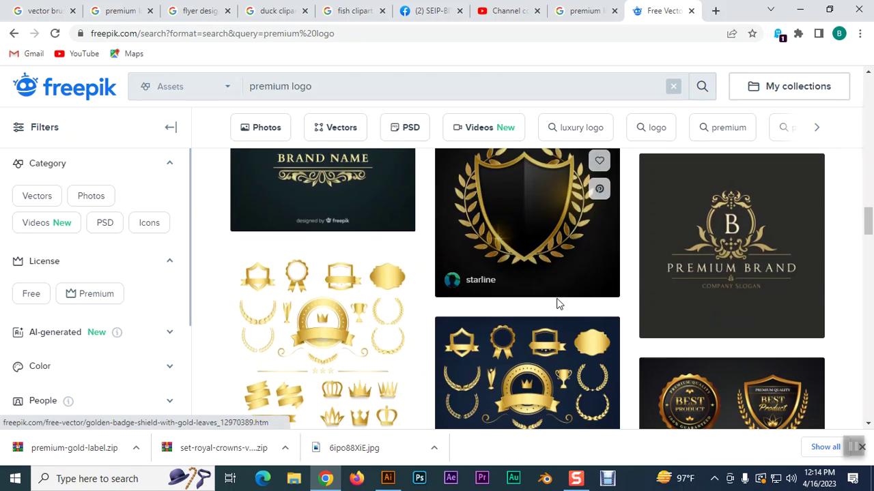
scroll(556, 303, down, 10)
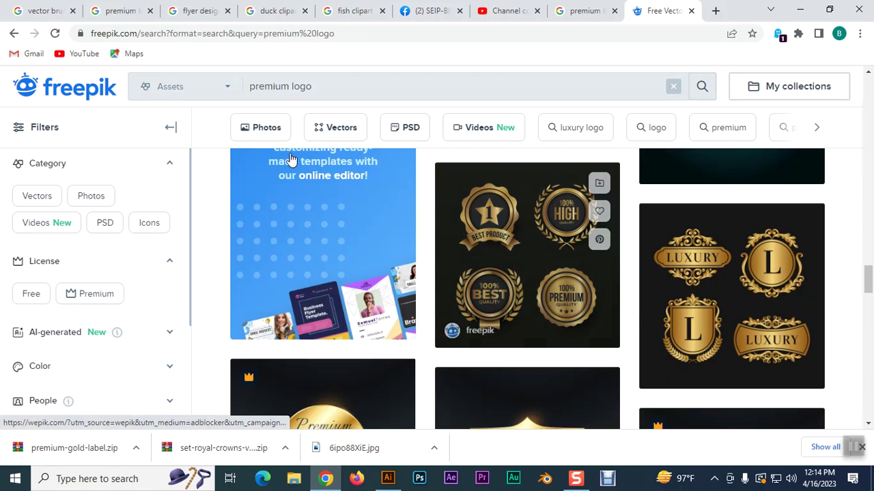
click(322, 82)
Search 'light' and start the free download of the golden lens flares streaks set.
text(light)
key(Return)
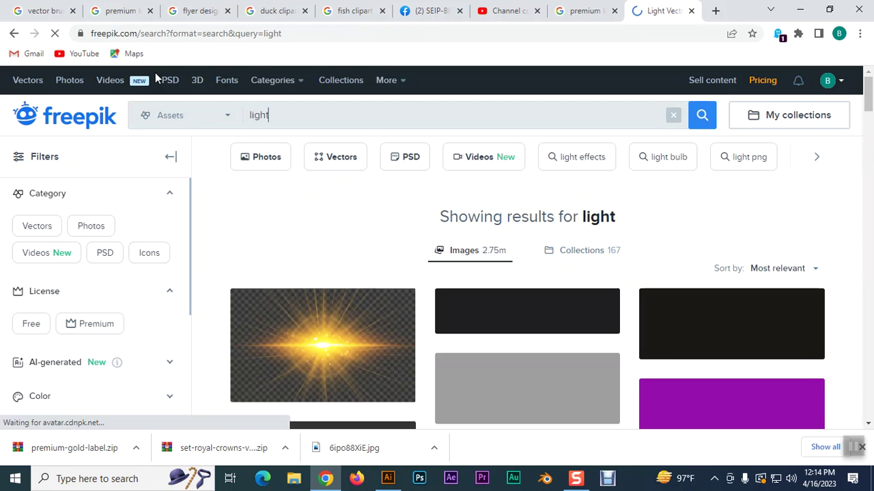
scroll(437, 219, down, 1)
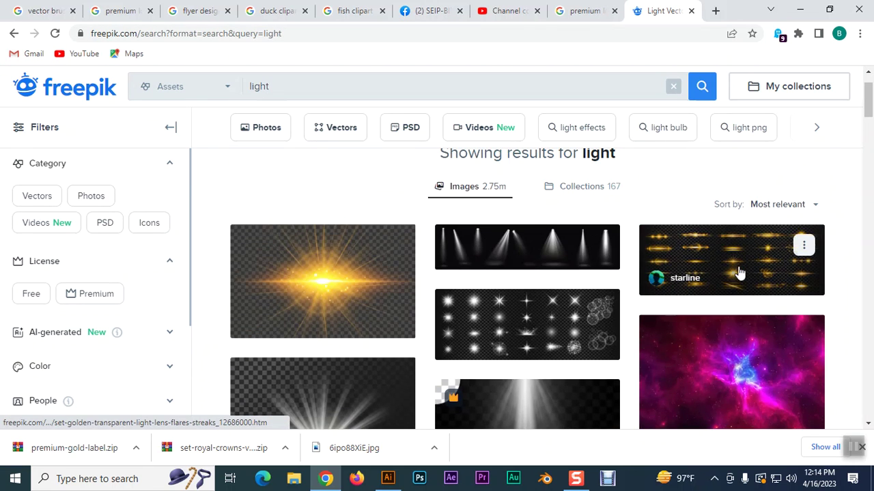
click(739, 271)
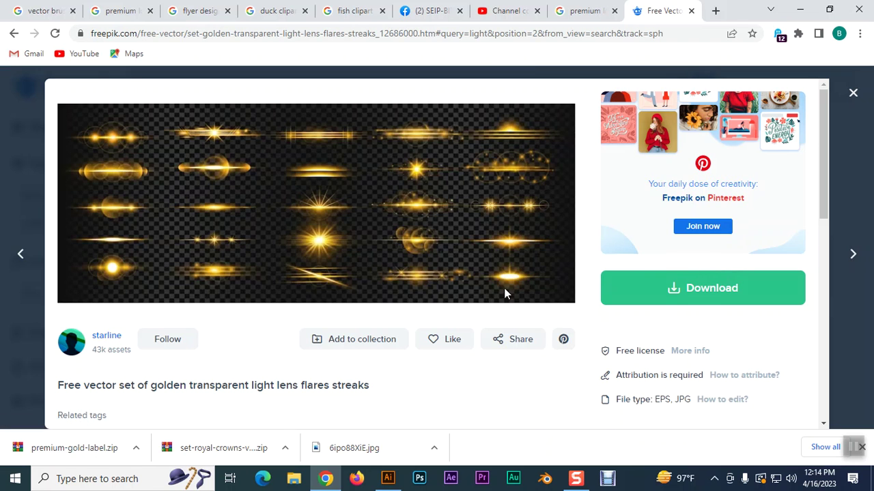
click(662, 290)
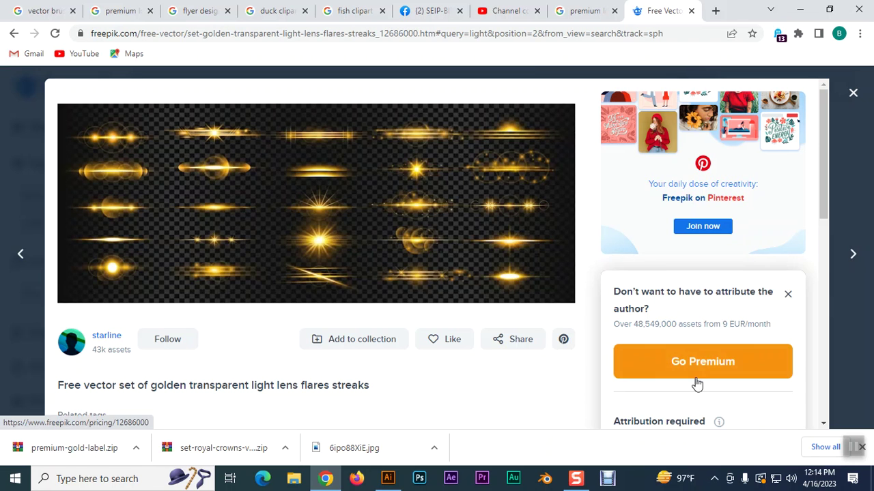
scroll(709, 392, down, 3)
click(702, 288)
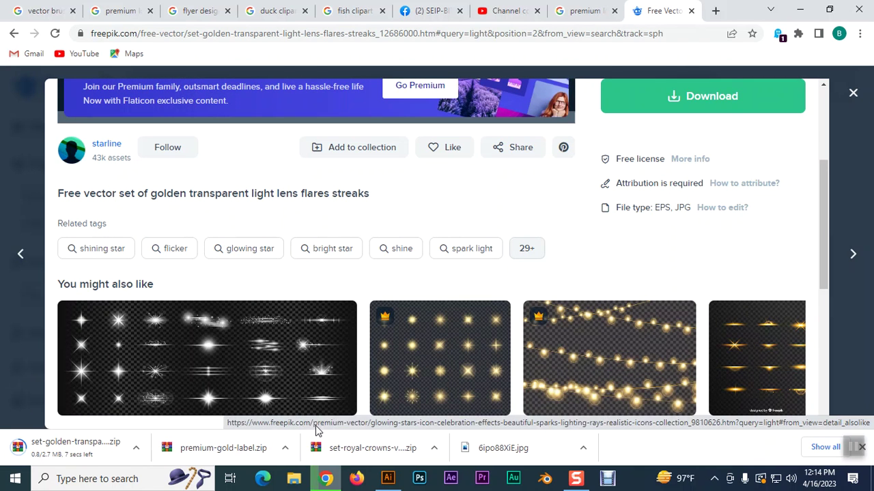
click(389, 482)
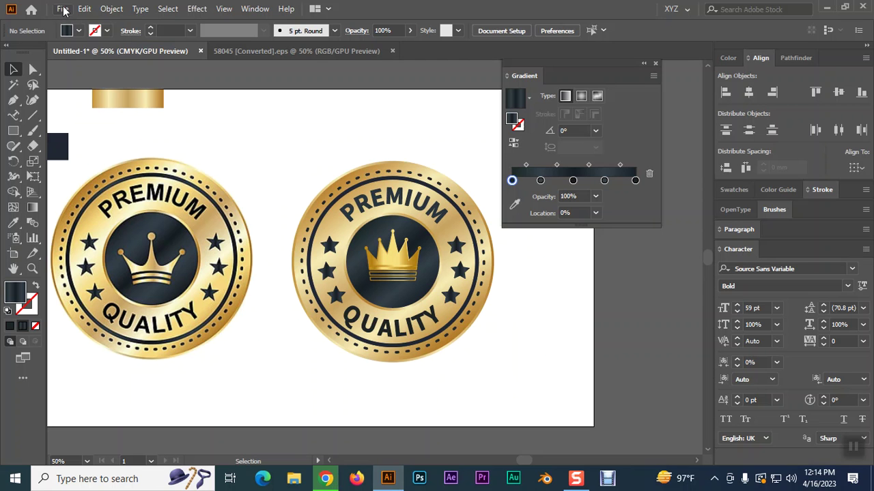
Extract the lens flares zip from Downloads and open its EPS file.
click(63, 9)
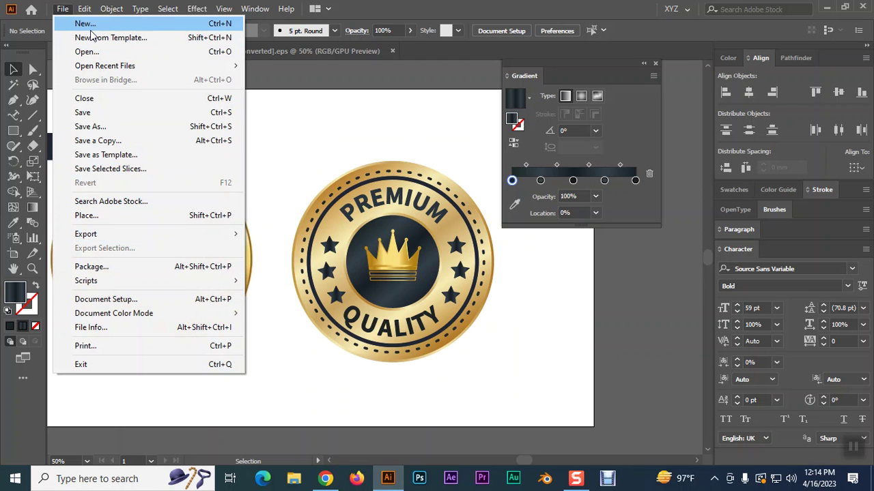
click(89, 52)
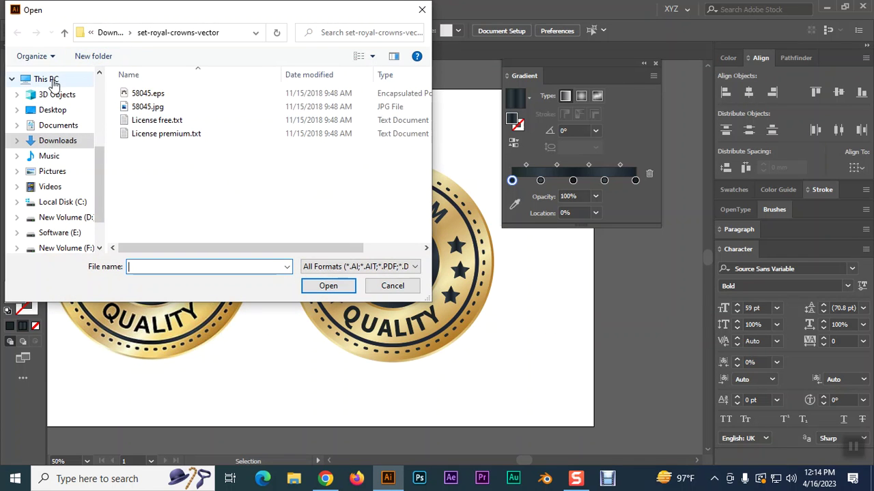
click(64, 33)
click(150, 114)
right_click(152, 118)
click(214, 216)
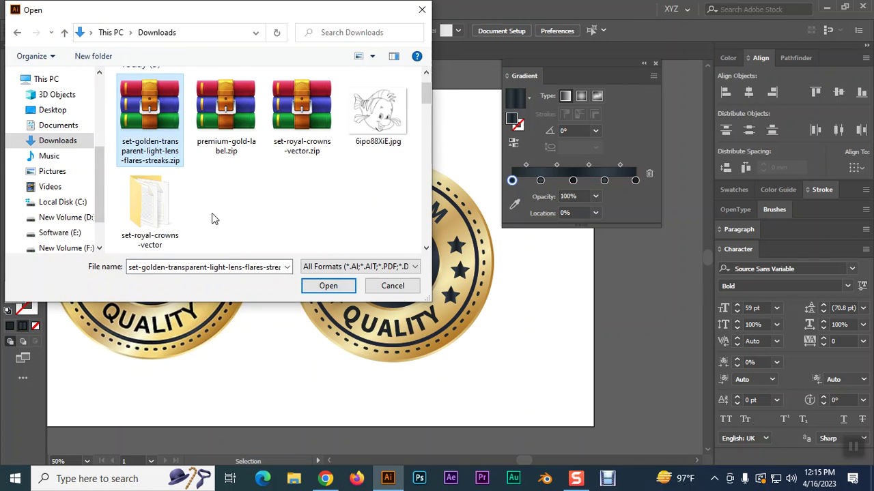
double_click(220, 209)
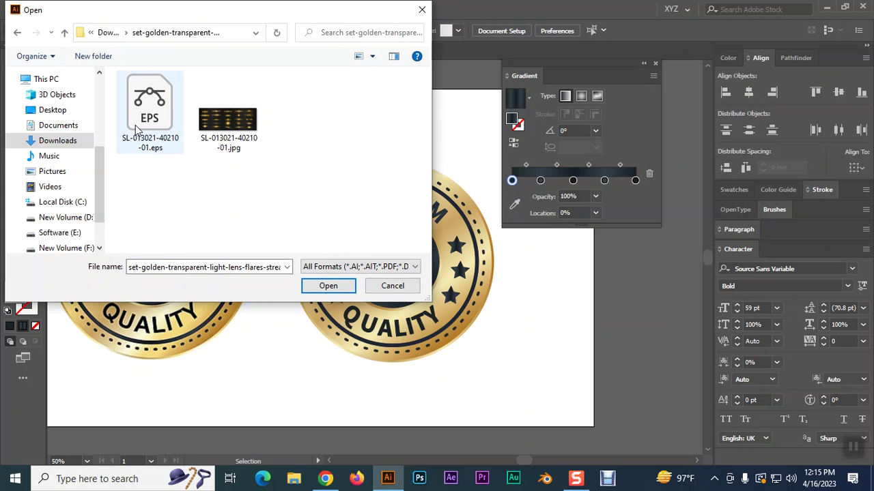
click(153, 120)
click(329, 285)
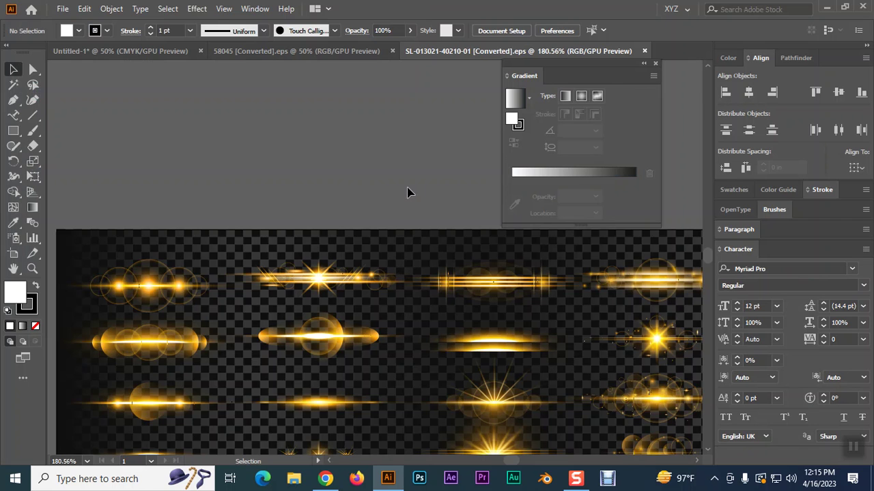
Release the flares' clipping mask, ungroup them, and pick one horizontal flare for the badge document.
scroll(380, 289, down, 3)
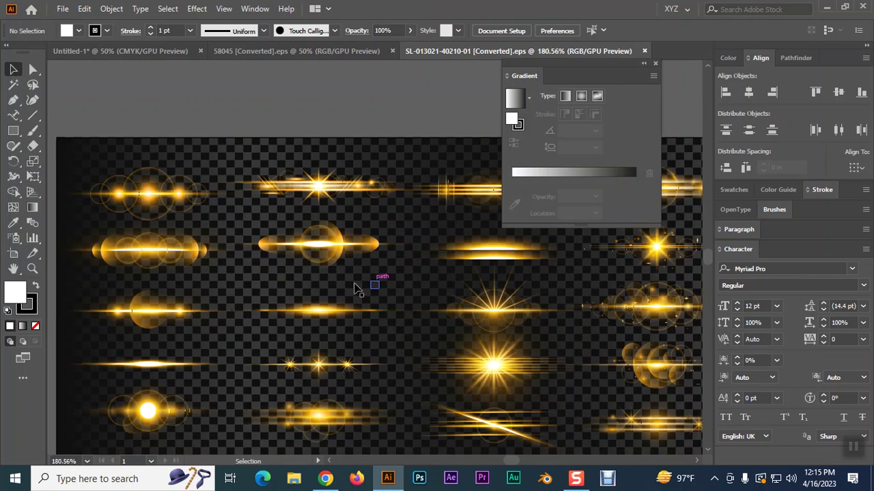
click(314, 309)
right_click(316, 309)
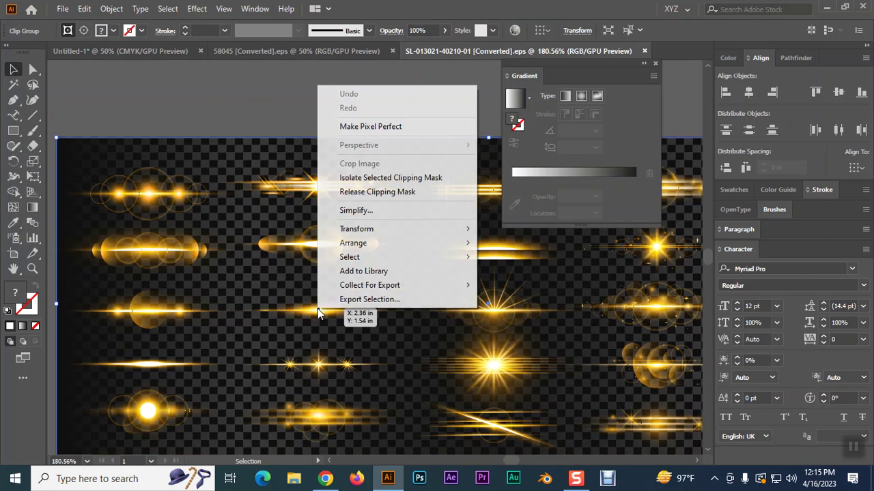
click(355, 191)
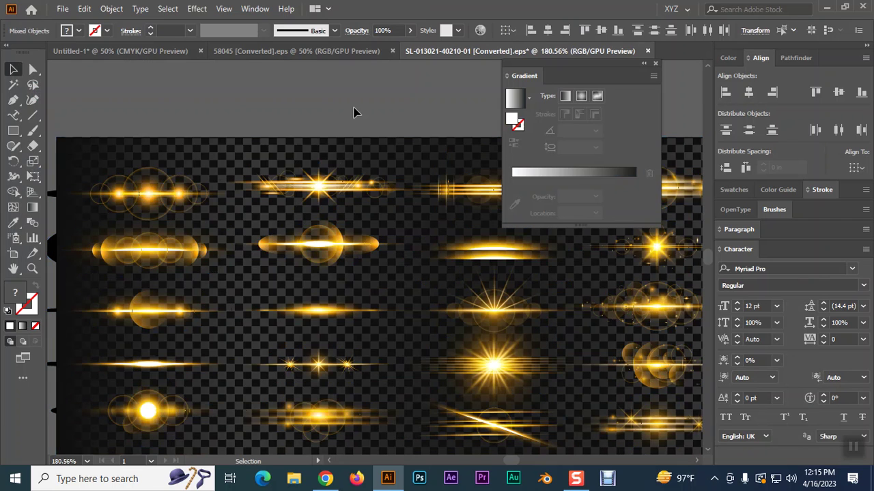
click(353, 109)
click(312, 320)
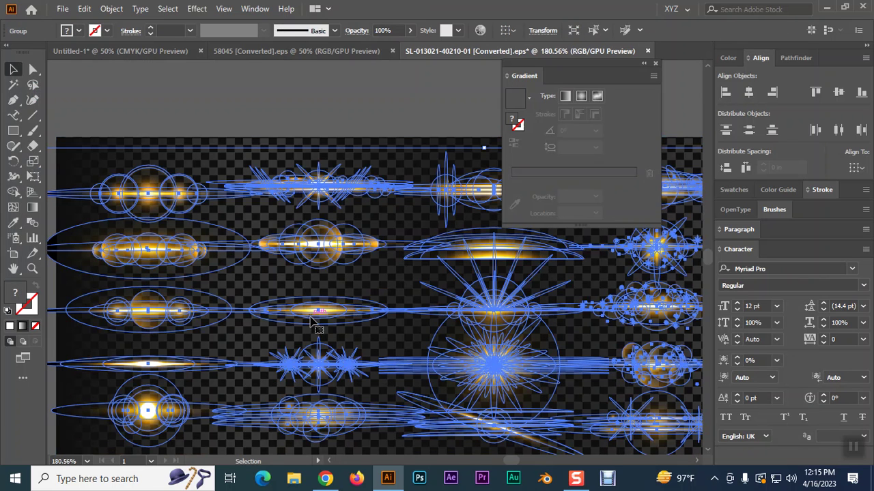
right_click(311, 320)
click(355, 202)
click(329, 135)
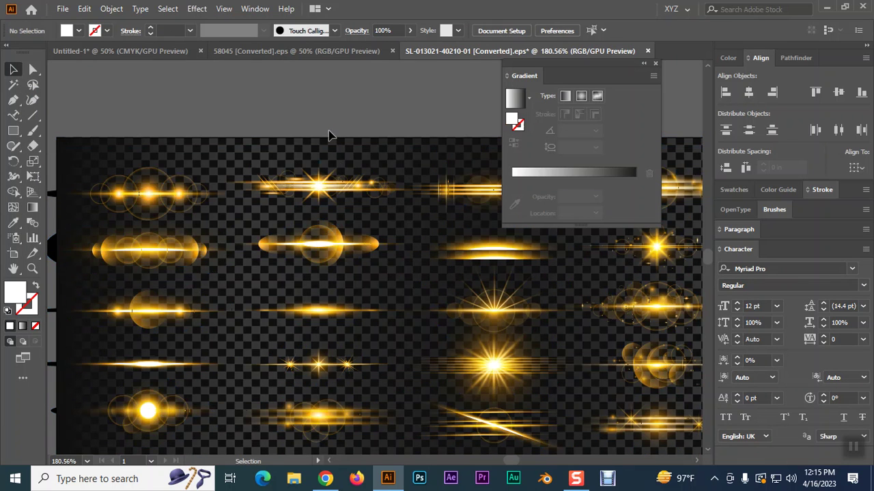
click(324, 317)
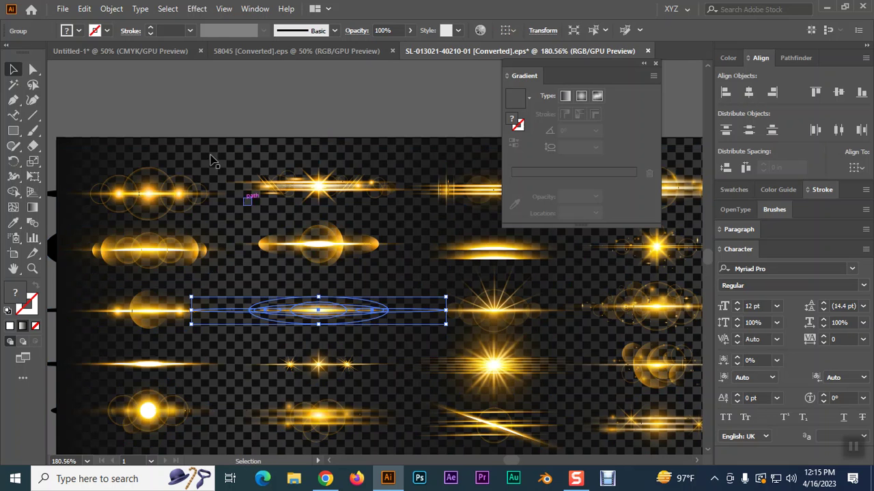
click(245, 52)
click(156, 53)
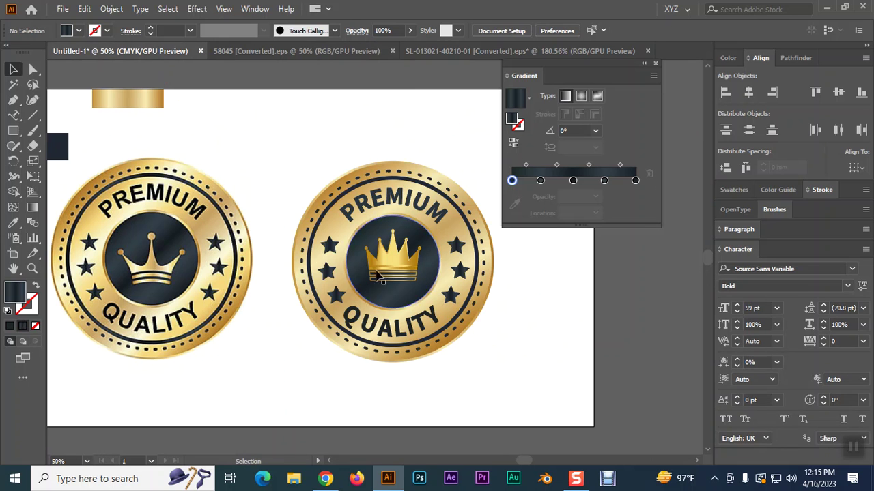
Paste the horizontal flare onto the right badge's top rim and bring it to front.
key(ctrl+v)
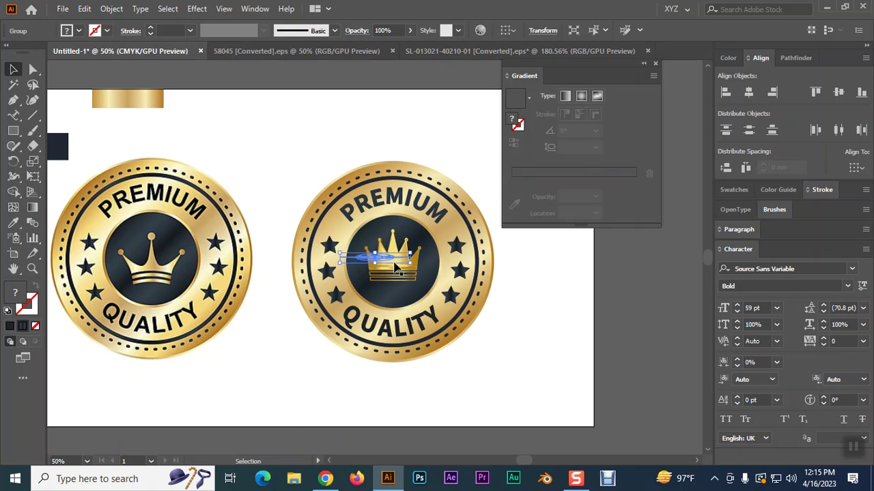
drag(396, 236, 386, 165)
key(ctrl+z)
click(458, 130)
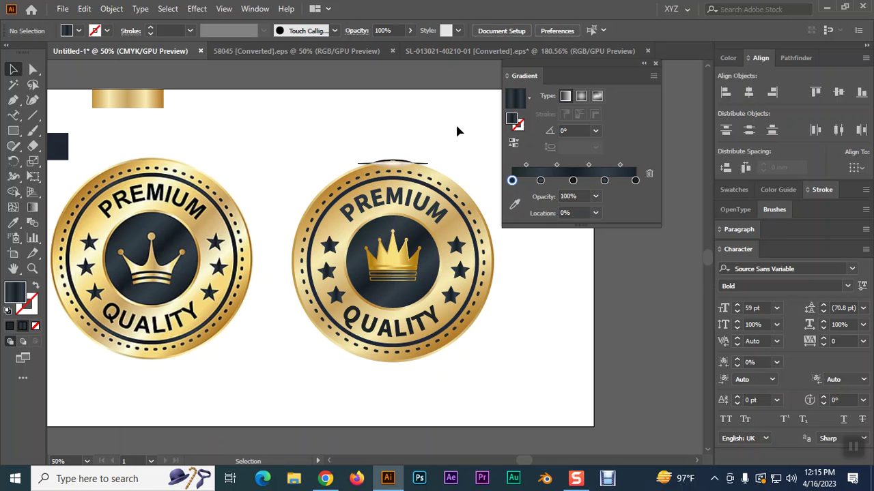
scroll(442, 138, up, 3)
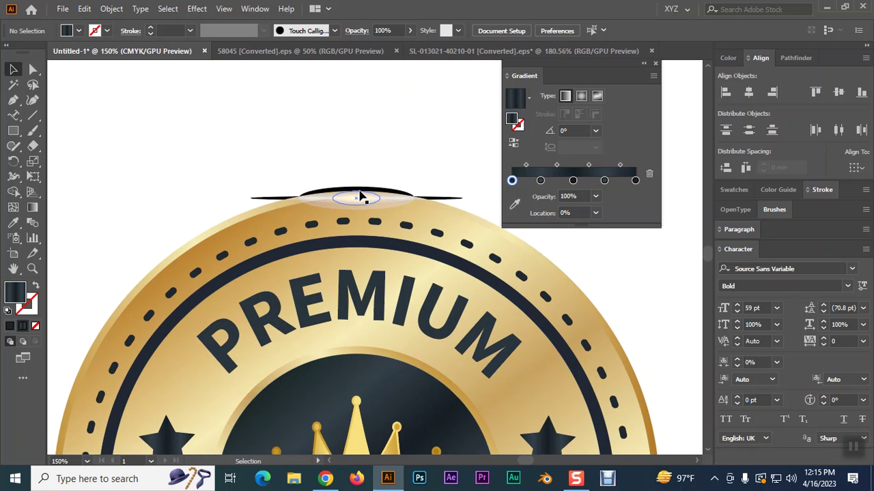
drag(361, 196, 359, 190)
right_click(359, 190)
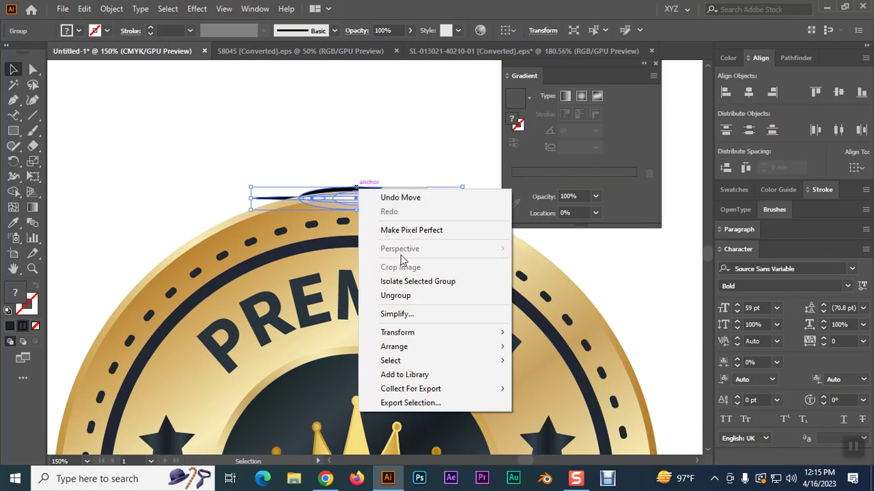
mouse_move(416, 347)
click(556, 346)
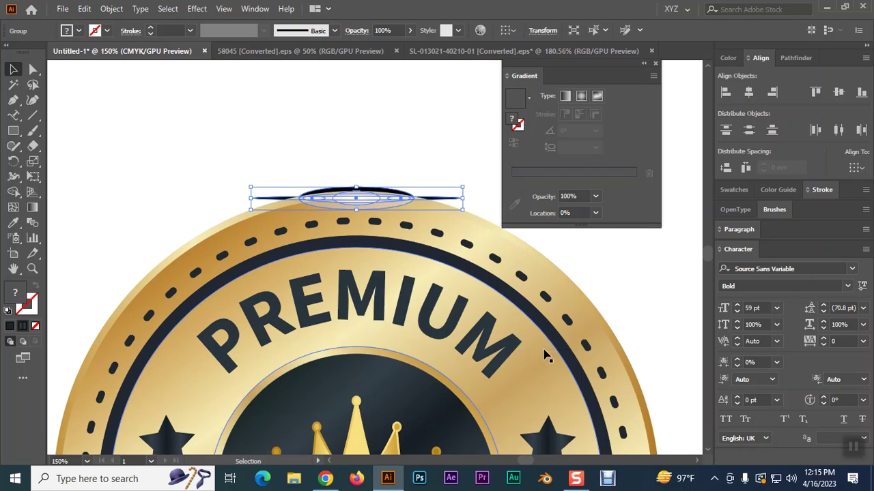
click(415, 158)
click(360, 193)
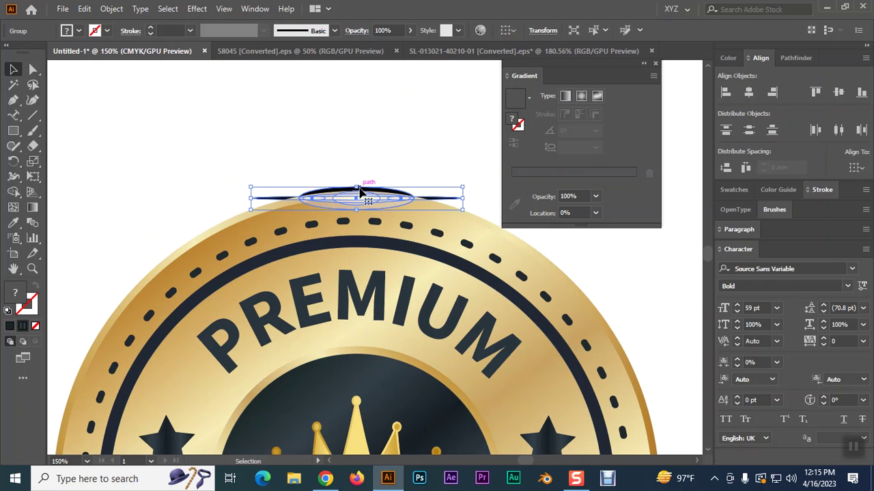
click(372, 151)
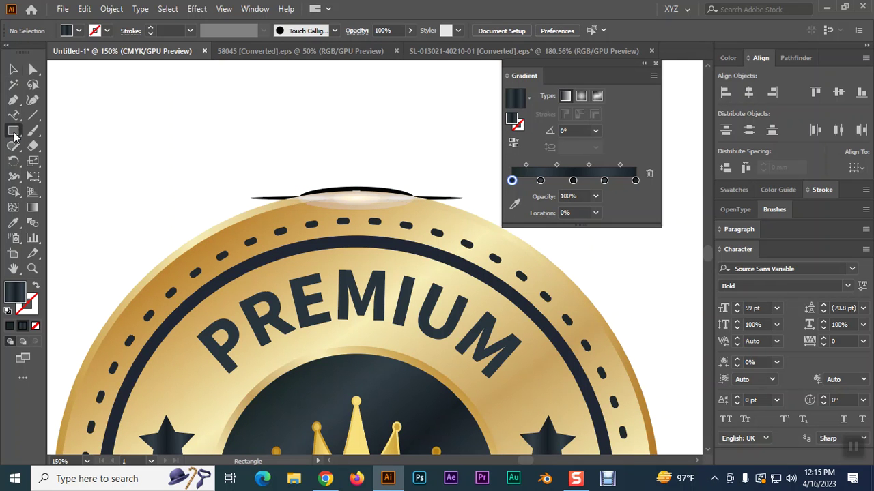
Draw a gradient rectangle over the right badge and send it behind the badge.
key(ctrl+minus)
key(ctrl+minus)
key(ctrl+minus)
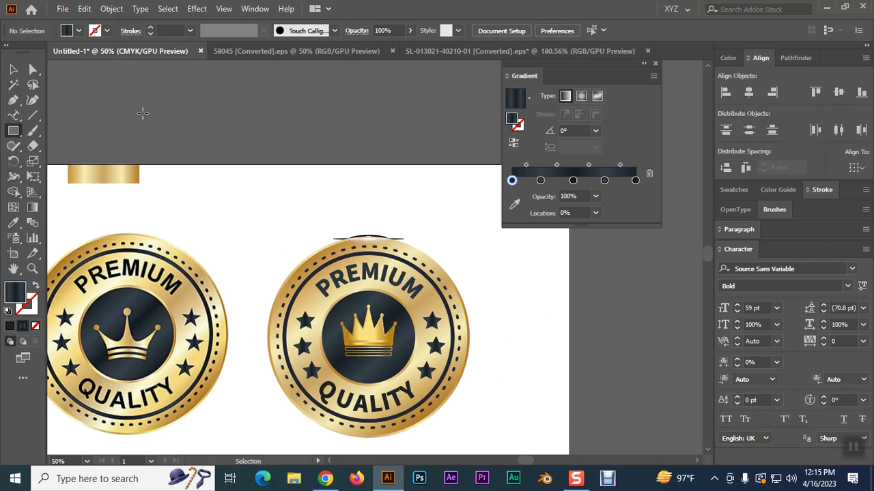
mouse_move(242, 184)
mouse_down()
mouse_move(278, 239)
mouse_move(531, 425)
mouse_move(540, 355)
mouse_up()
key(v)
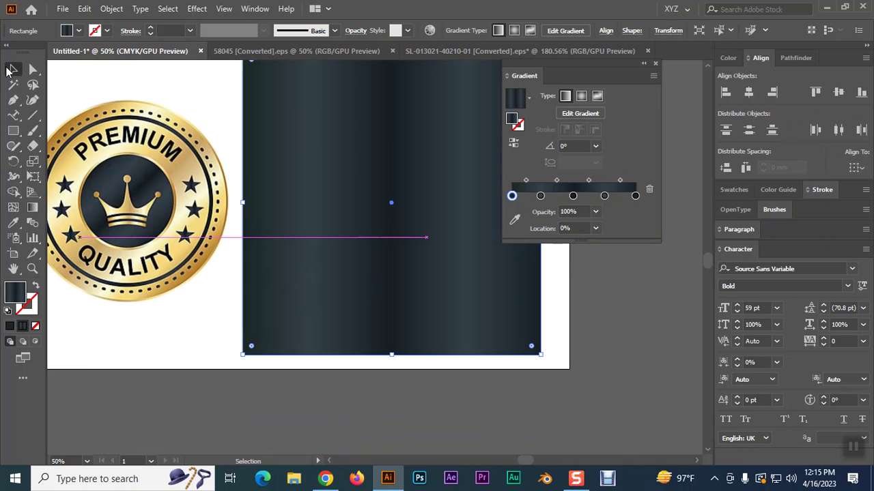
key(Delete)
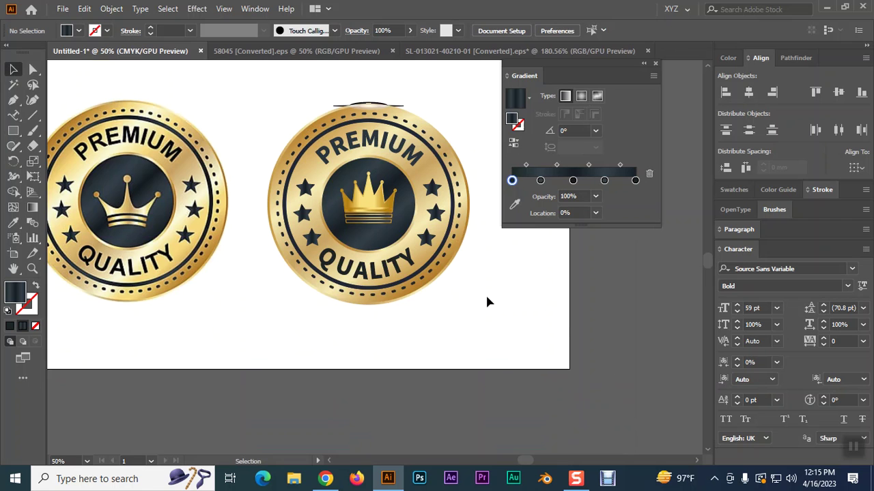
scroll(486, 293, up, 2)
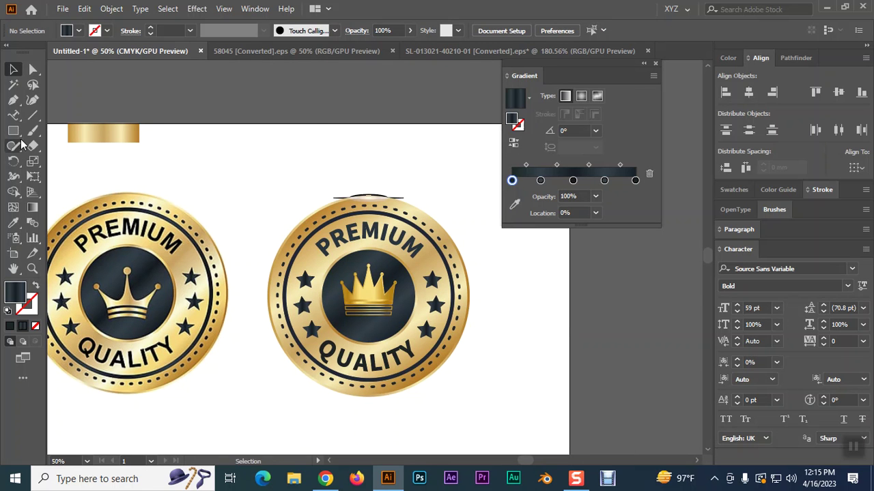
drag(246, 157, 536, 453)
key(v)
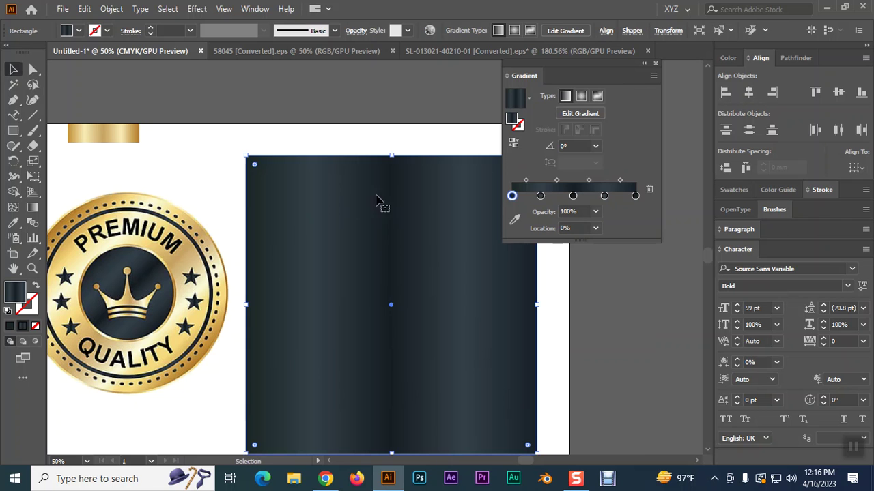
right_click(372, 188)
mouse_move(492, 400)
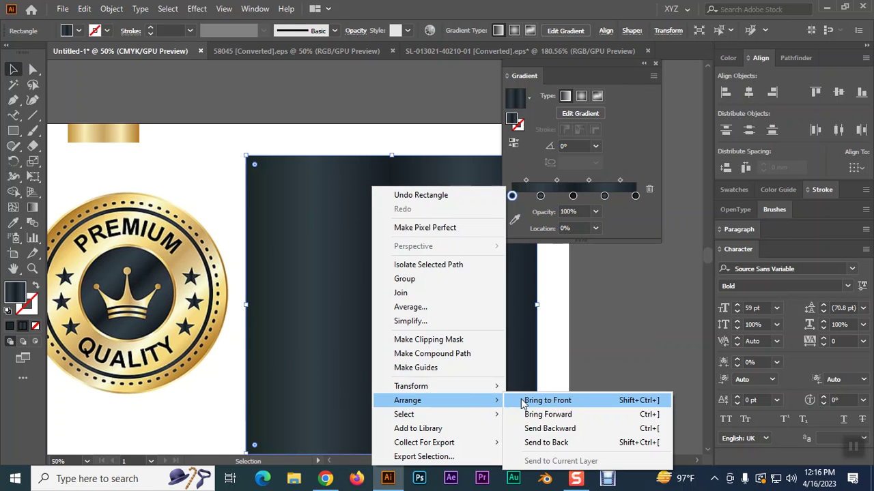
click(560, 445)
Try repositioning the highlight on the badge's top edge, then delete it.
click(386, 197)
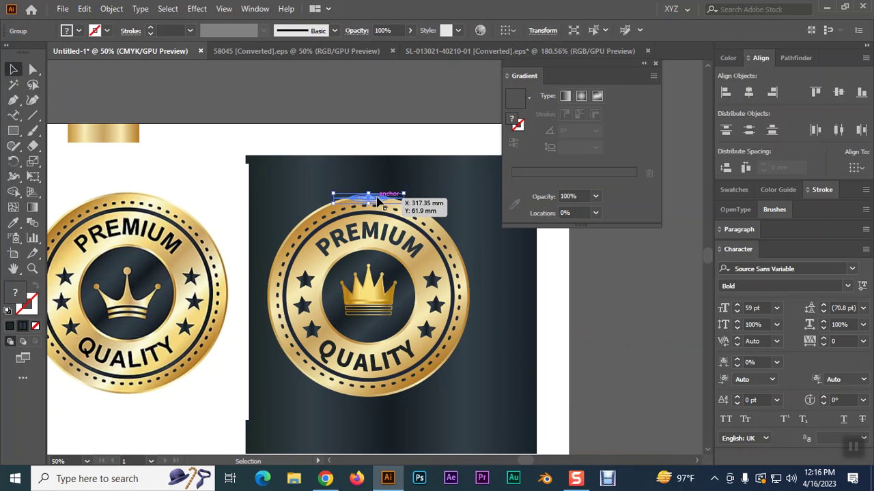
drag(386, 205, 401, 185)
key(ctrl+shift+a)
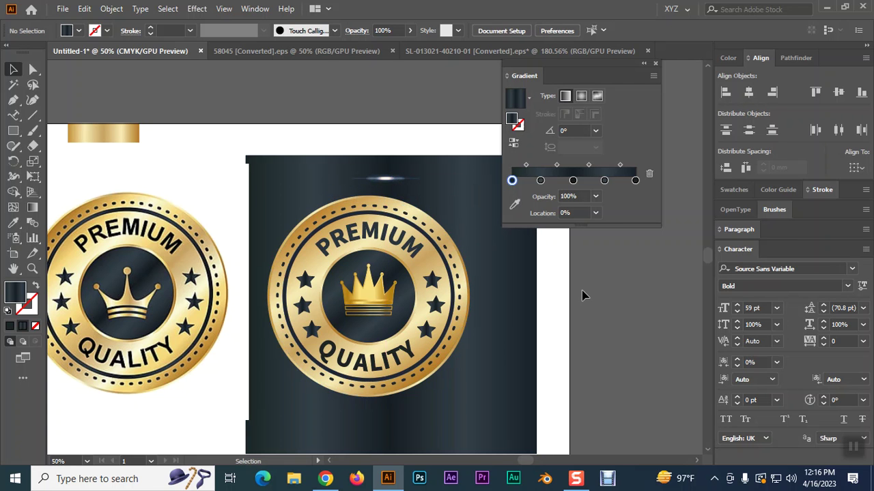
key(ctrl+1)
scroll(423, 232, up, 2)
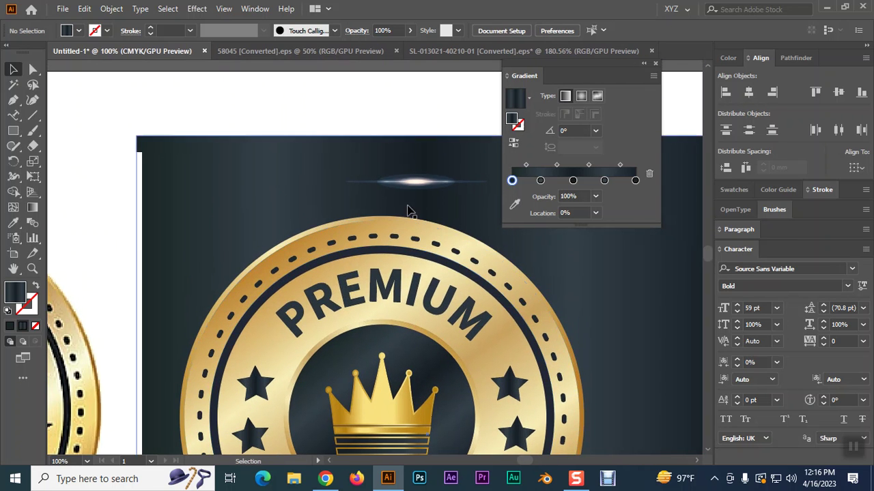
drag(413, 190, 374, 258)
click(394, 85)
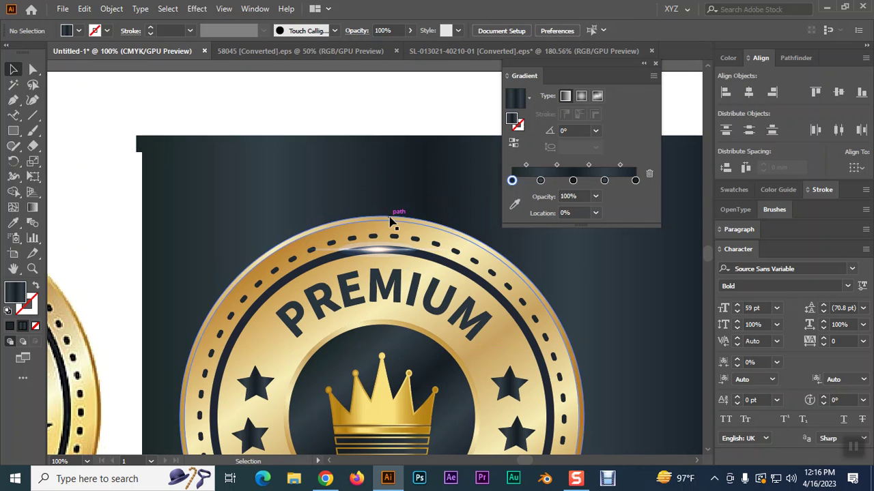
click(382, 252)
key(Delete)
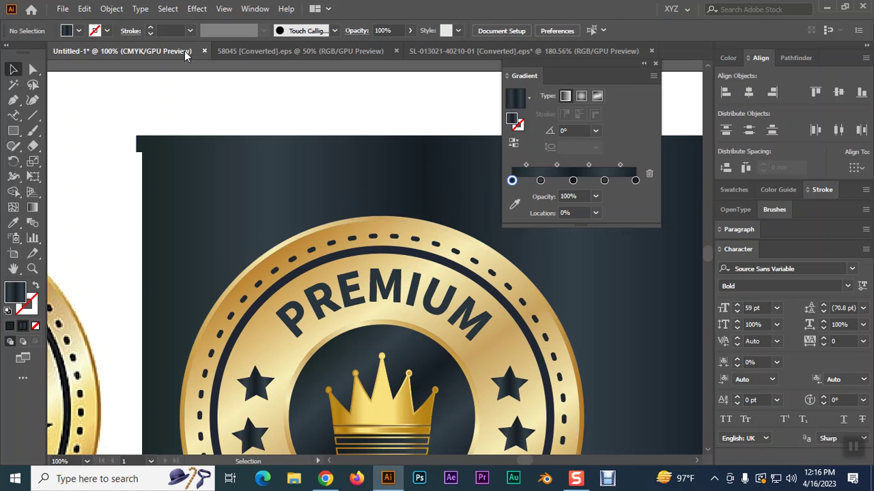
click(267, 55)
click(468, 54)
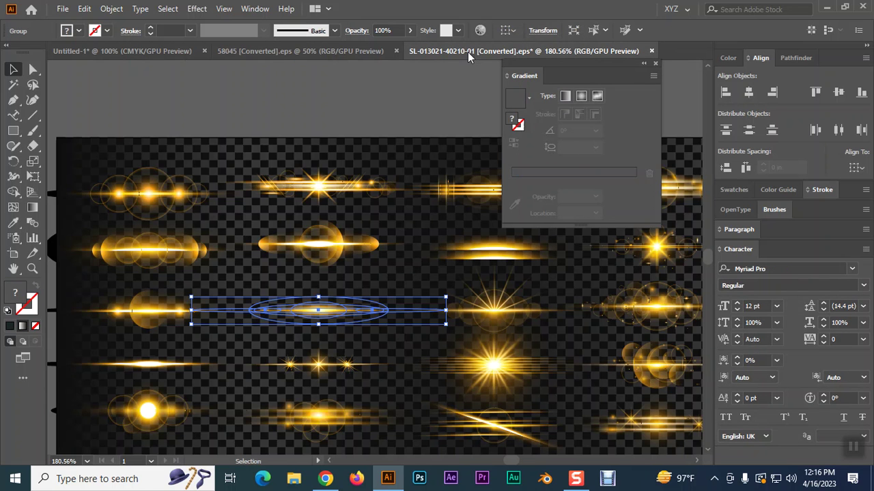
scroll(316, 313, down, 4)
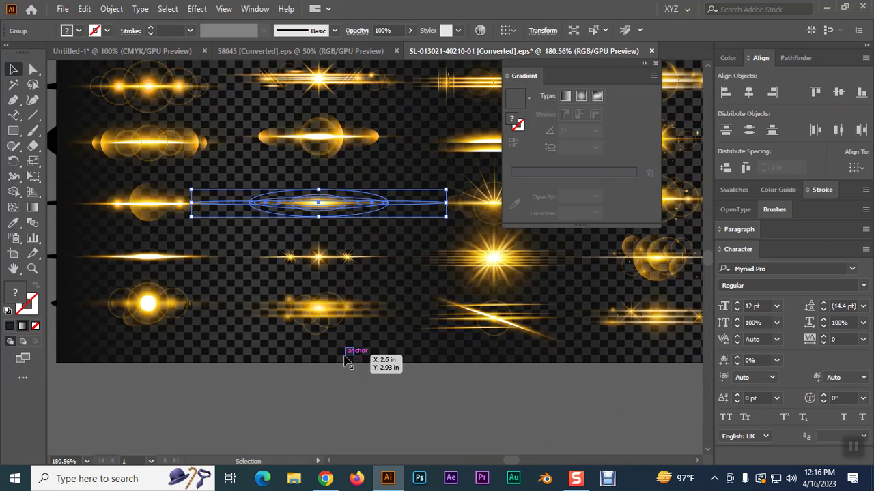
Move the checkerboard background grid aside so the lens flares are clear.
click(372, 359)
scroll(408, 369, up, 3)
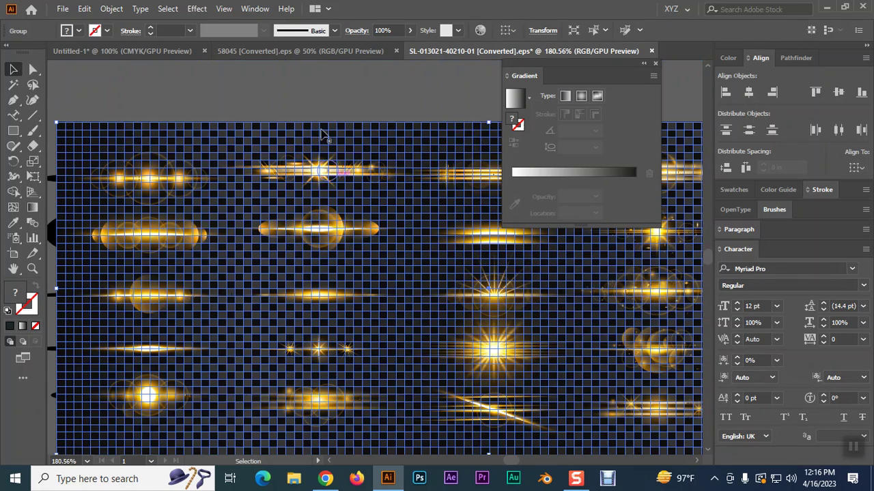
click(300, 89)
click(243, 147)
scroll(242, 147, up, 2)
scroll(240, 140, up, 2)
drag(280, 283, 280, 101)
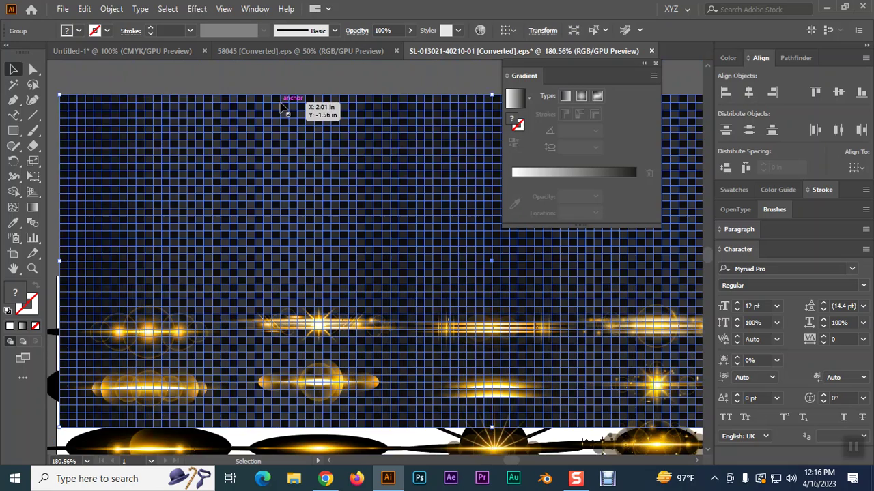
scroll(304, 160, up, 2)
scroll(332, 111, down, 3)
drag(321, 218, 318, 164)
scroll(286, 273, down, 4)
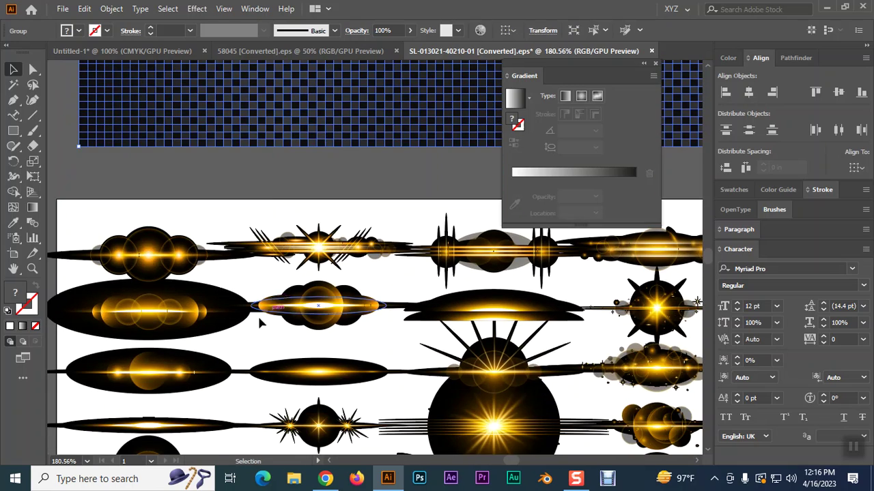
scroll(390, 216, up, 2)
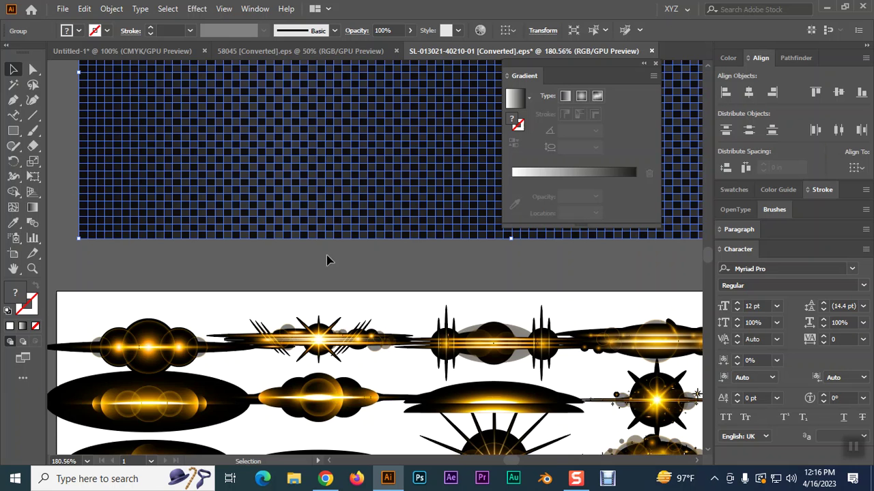
scroll(328, 259, up, 2)
drag(364, 186, 365, 292)
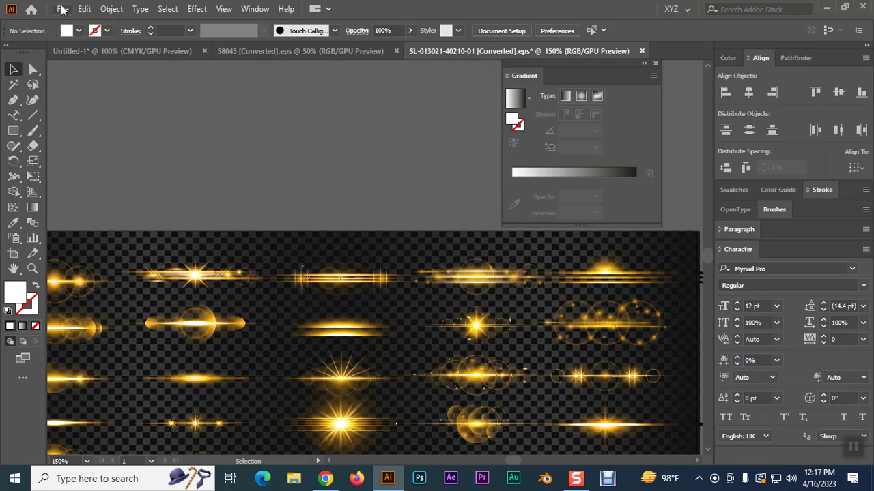
Pull one flare group onto the pasteboard and place it on the Premium badge's top edge.
click(615, 425)
drag(613, 426, 358, 128)
click(419, 199)
click(368, 151)
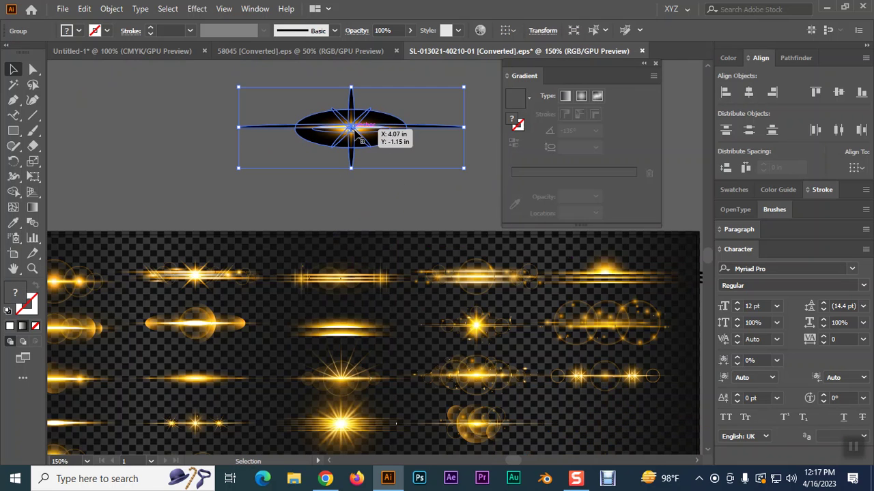
click(295, 50)
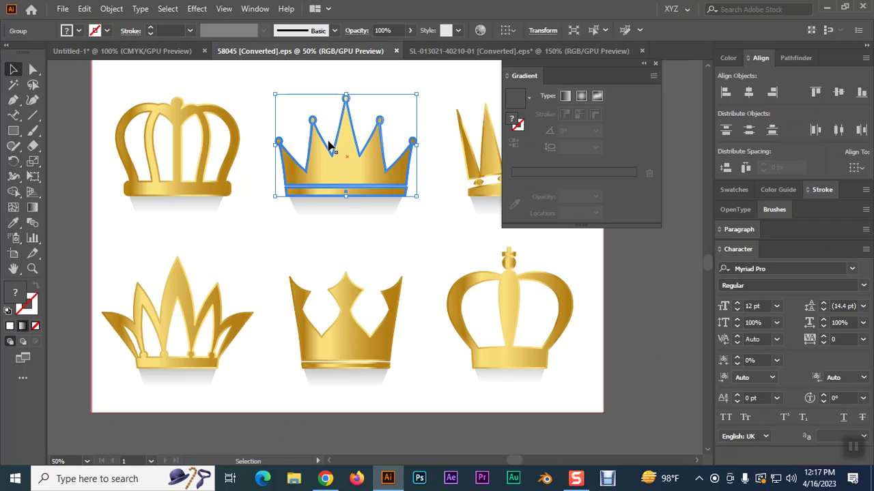
click(149, 52)
scroll(330, 290, down, 3)
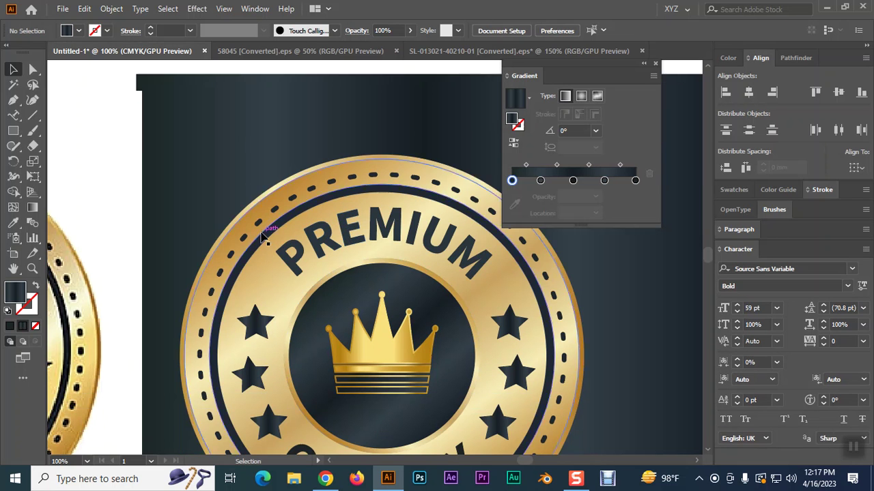
click(374, 261)
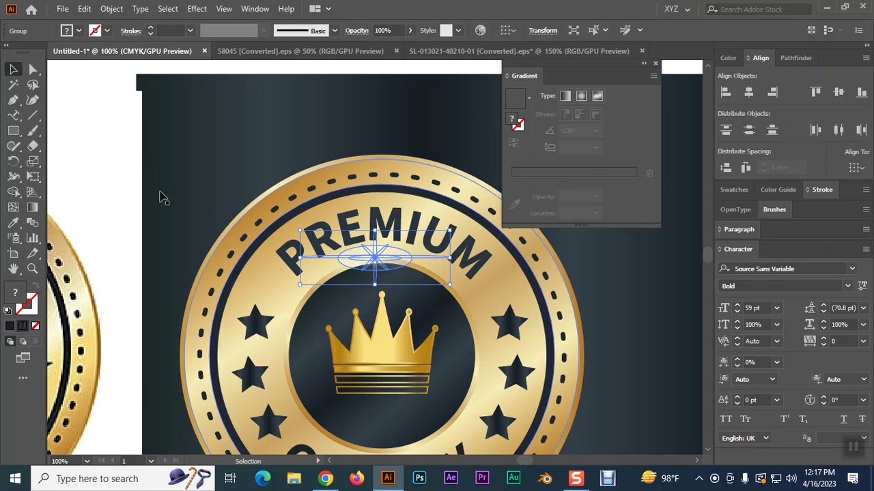
click(98, 170)
drag(373, 261, 379, 164)
Dim the flare to 32% opacity, settle it on the top edge, and open File > Open.
click(410, 30)
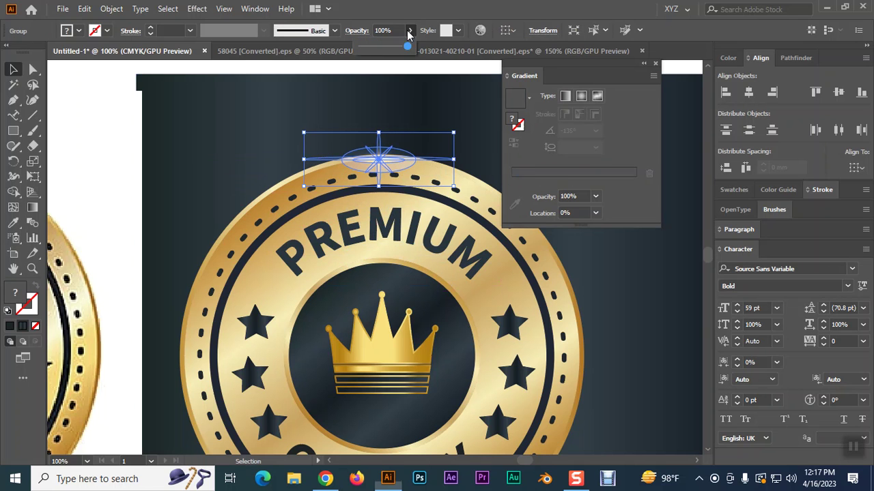
drag(378, 47, 372, 47)
click(107, 136)
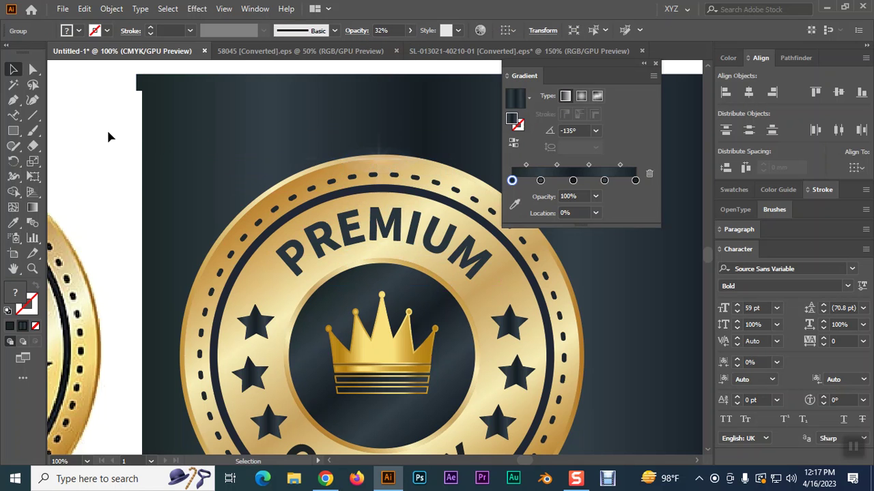
drag(394, 175, 378, 166)
click(378, 166)
click(62, 8)
click(75, 47)
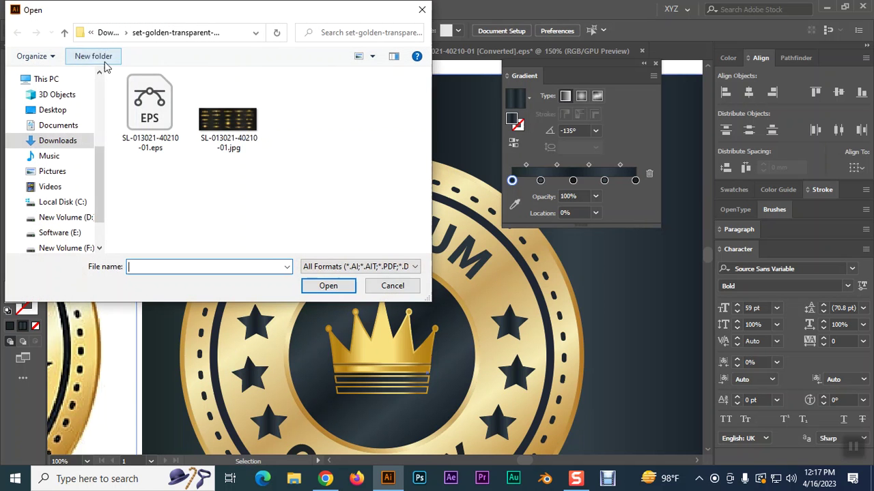
Extract premium-gold-label.zip in Downloads and open 7701.eps from its folder.
click(64, 32)
click(240, 123)
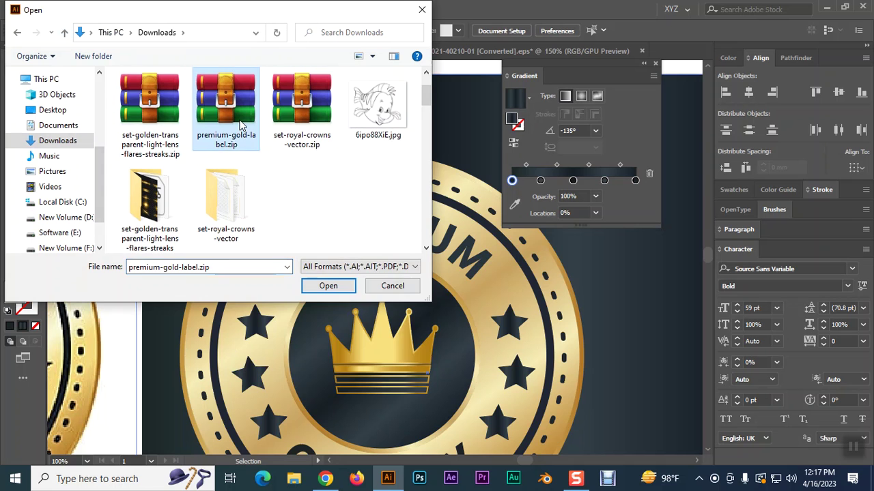
right_click(240, 121)
click(284, 219)
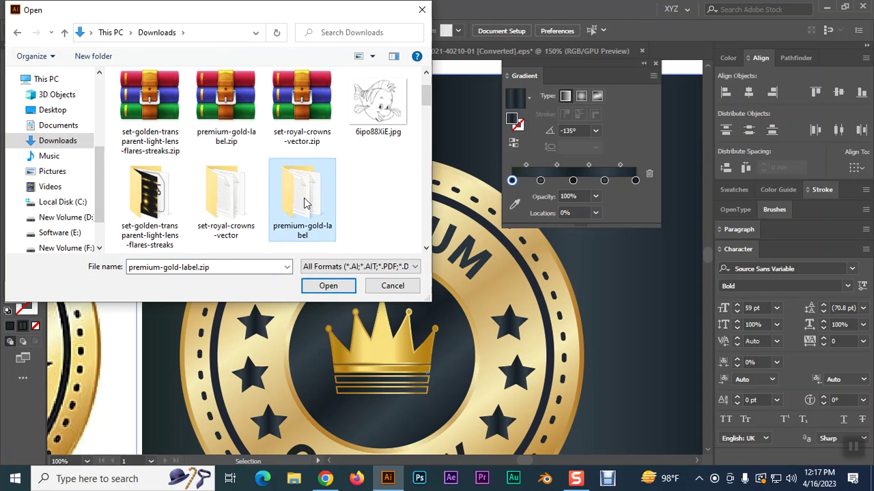
double_click(302, 194)
click(146, 94)
click(331, 289)
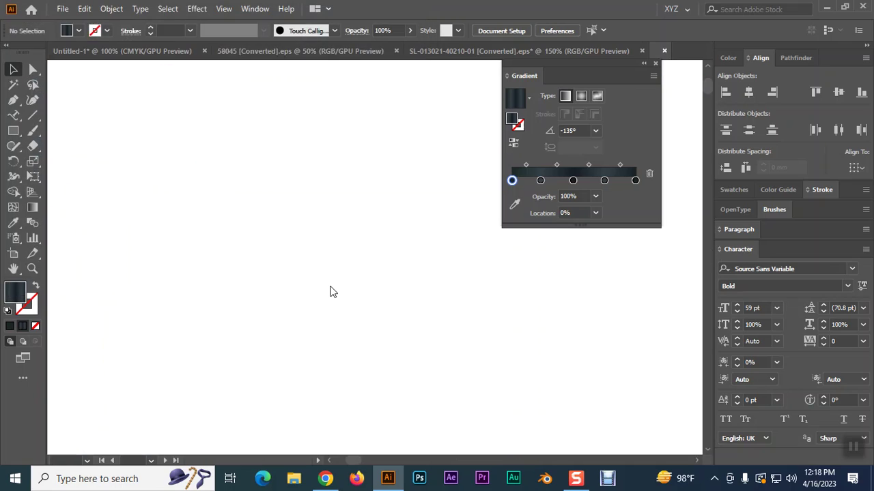
Ungroup the label artwork and pull its glowing ellipse out to the label's right.
scroll(413, 272, down, 1)
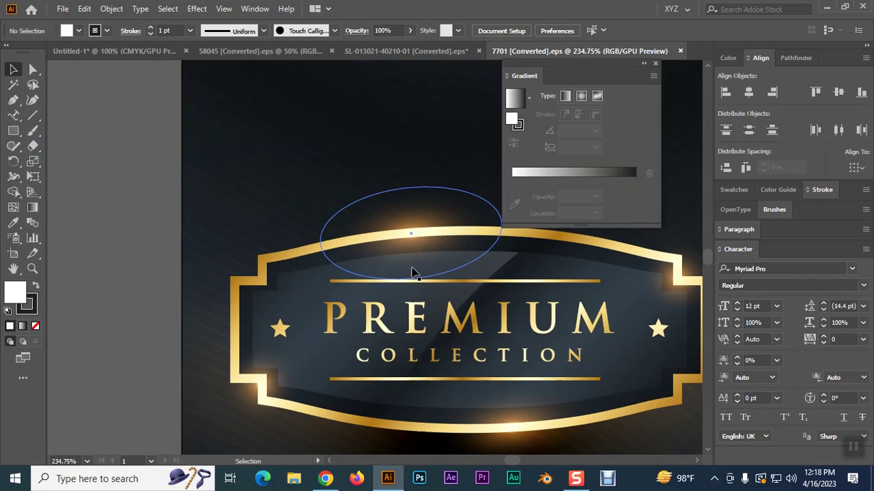
drag(412, 249, 218, 183)
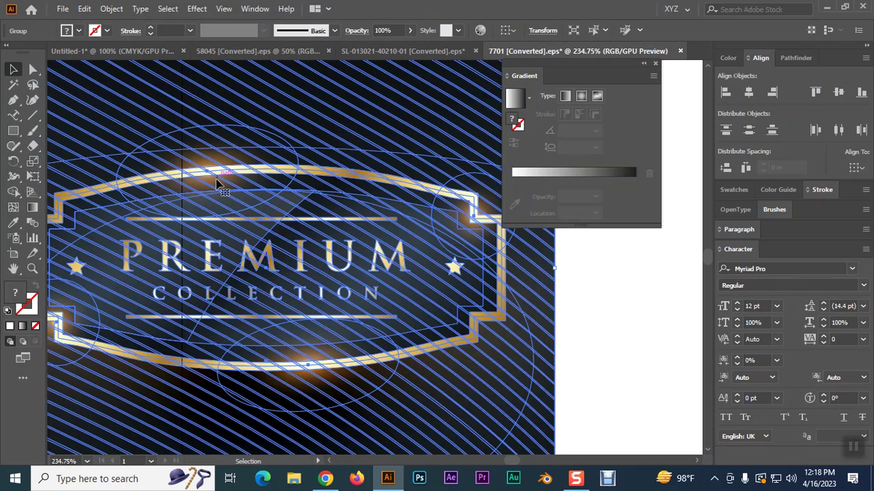
right_click(219, 183)
click(253, 286)
key(ctrl+shift+a)
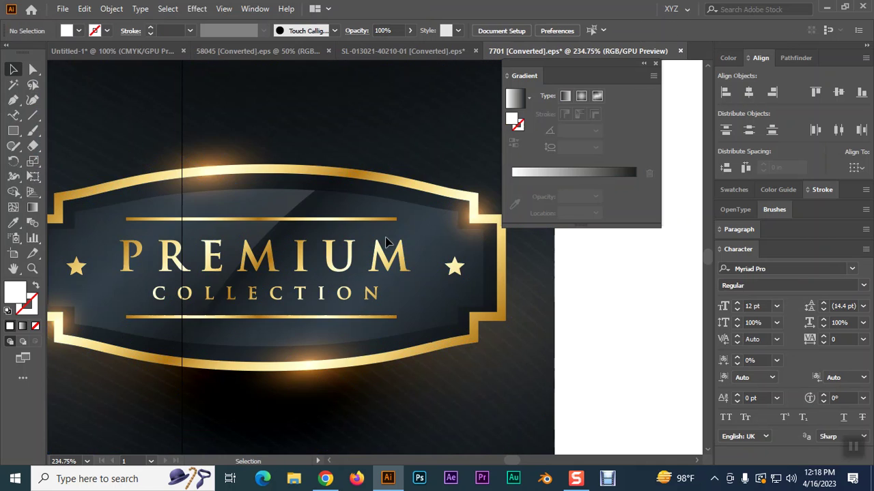
drag(210, 166, 622, 267)
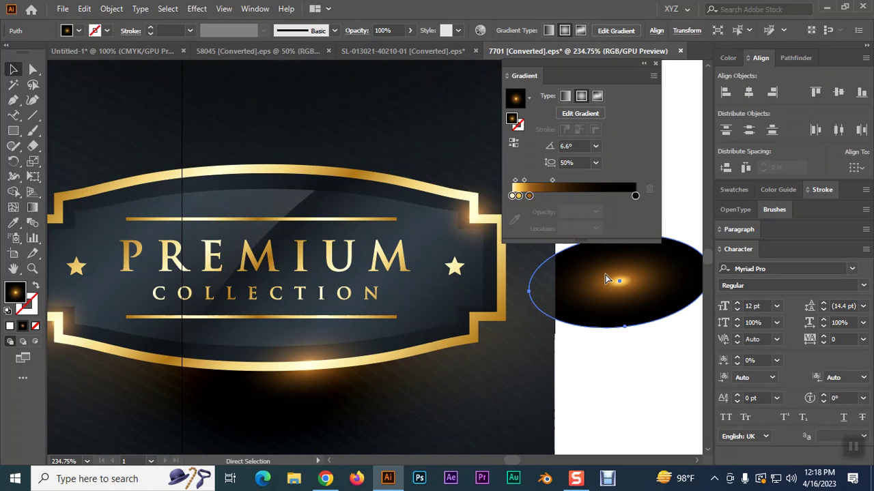
click(296, 77)
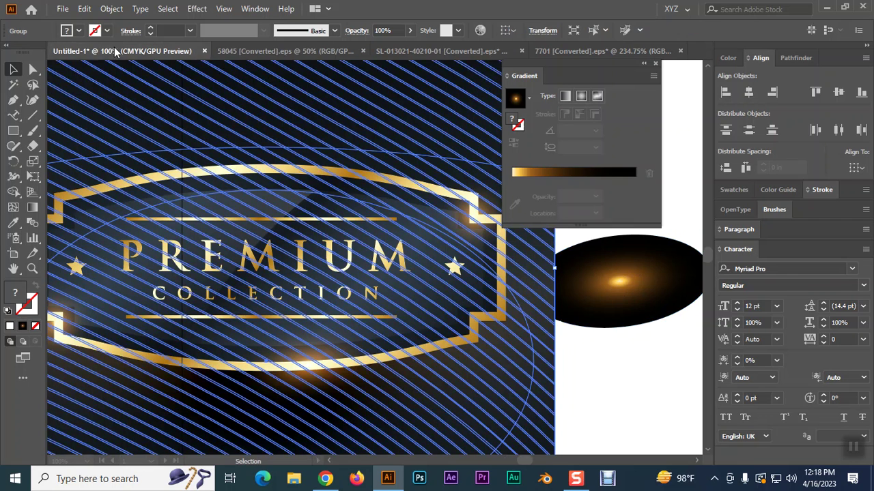
In the Premium badge document, move the pasted glow ellipse up to the rim top.
click(114, 51)
click(379, 244)
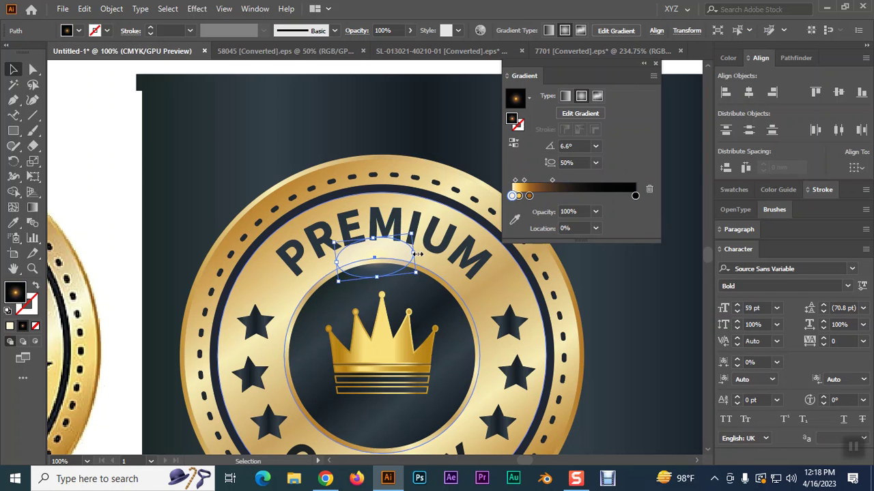
drag(379, 244, 356, 157)
click(110, 190)
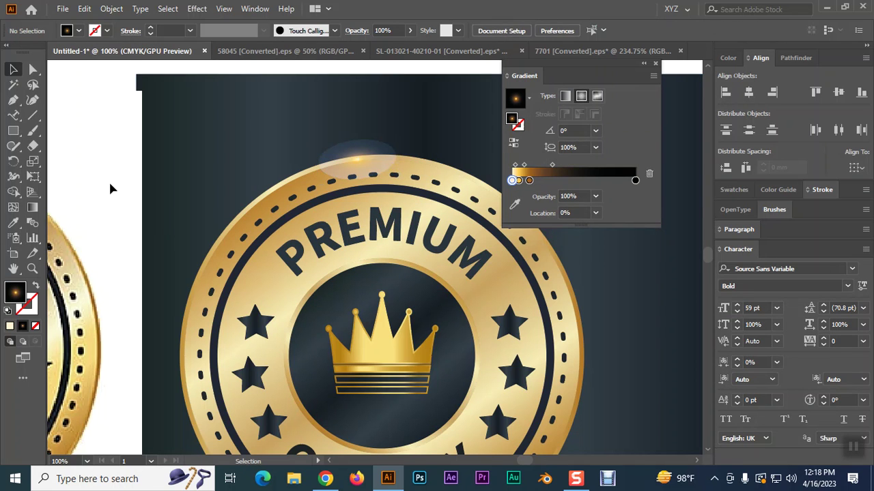
click(384, 159)
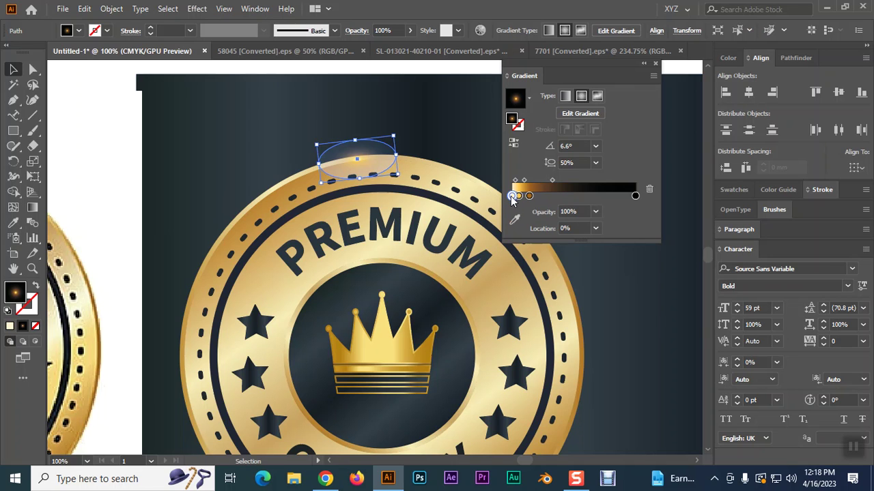
Set the glow's gradient stops to 0% opacity, shift the stop locations, and flatten and widen the ellipse.
click(595, 213)
click(604, 226)
drag(529, 197, 547, 195)
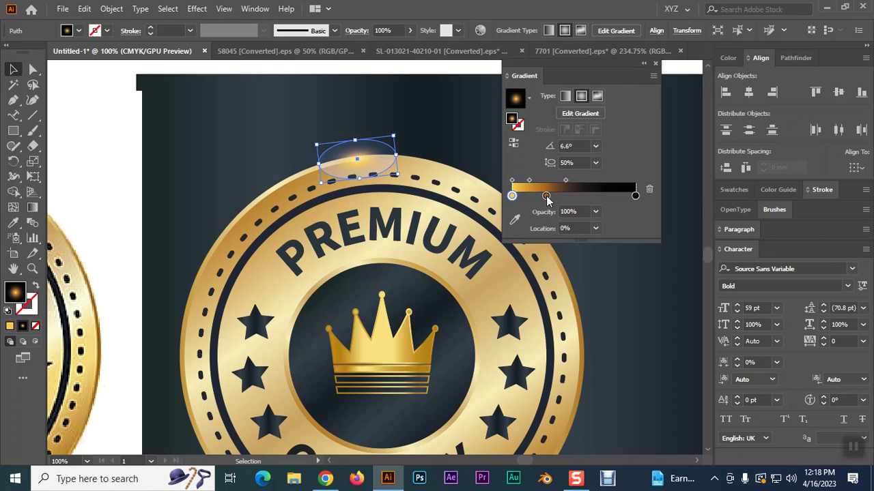
drag(546, 197, 557, 197)
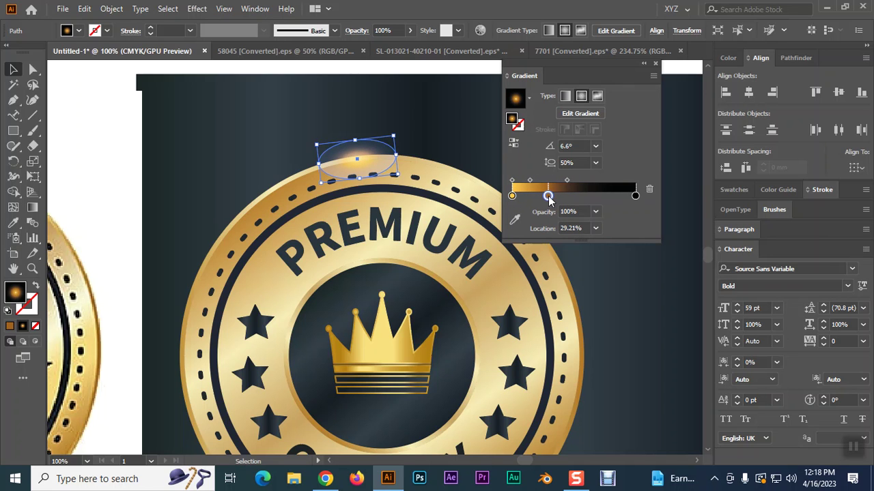
click(596, 213)
click(604, 225)
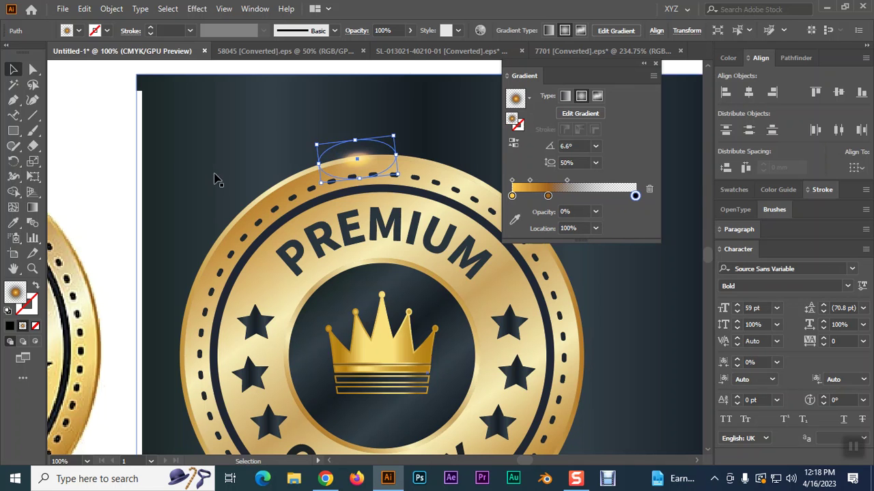
click(97, 127)
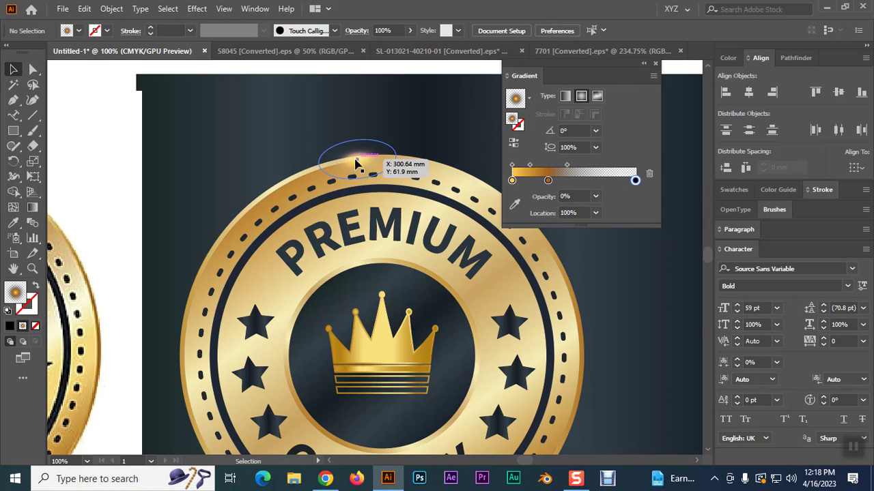
click(360, 162)
drag(548, 197, 519, 196)
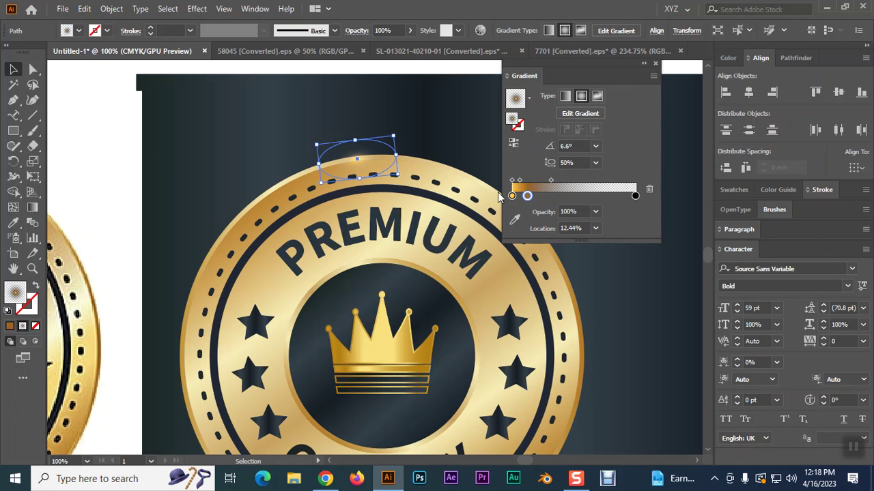
drag(399, 155, 341, 163)
click(94, 157)
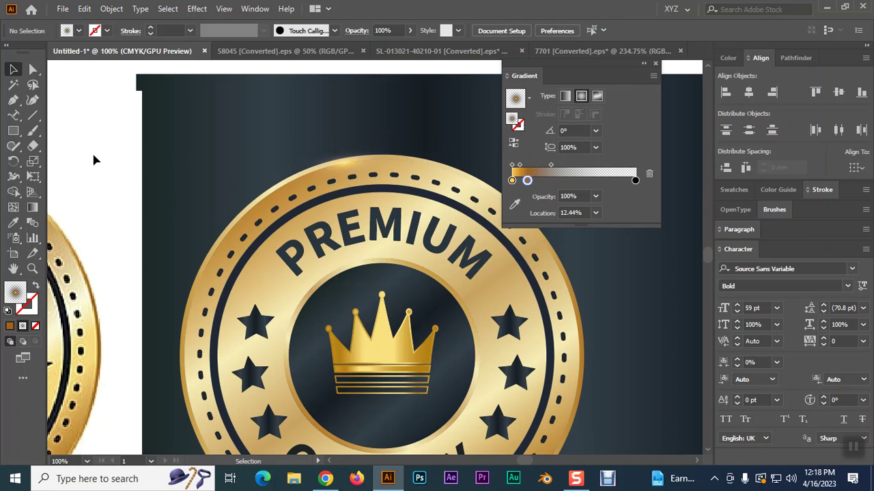
click(345, 163)
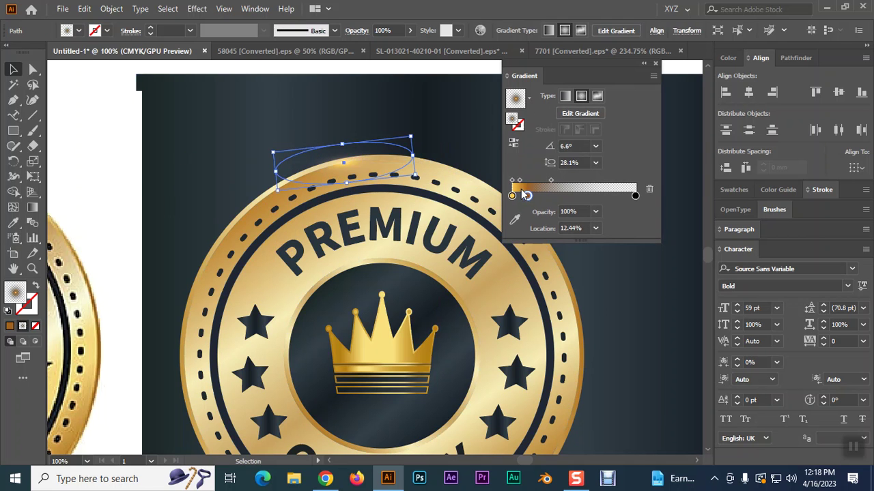
Slide the gold gradient stop, then stretch the highlight wider and flatter and tilt it along the ring.
click(511, 196)
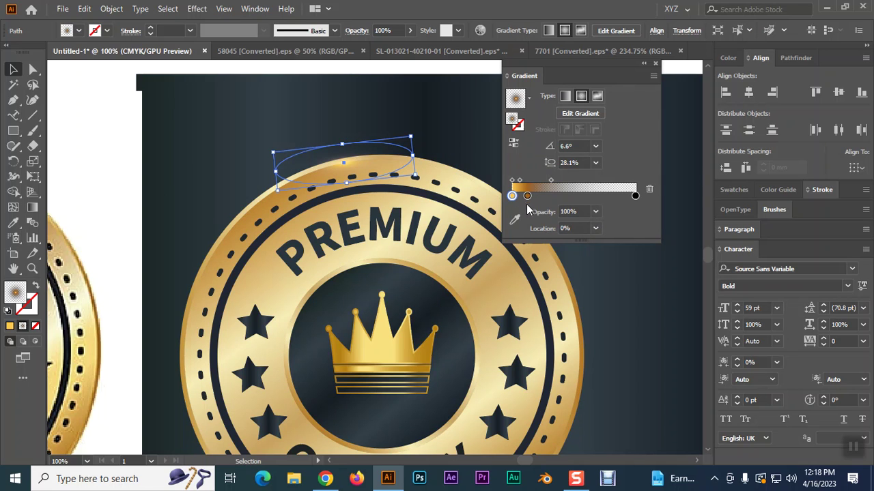
click(513, 197)
mouse_move(527, 199)
mouse_down()
mouse_move(543, 197)
mouse_move(528, 199)
mouse_up()
mouse_move(415, 156)
mouse_down()
mouse_move(419, 146)
mouse_move(478, 144)
mouse_move(424, 171)
mouse_move(348, 167)
mouse_up()
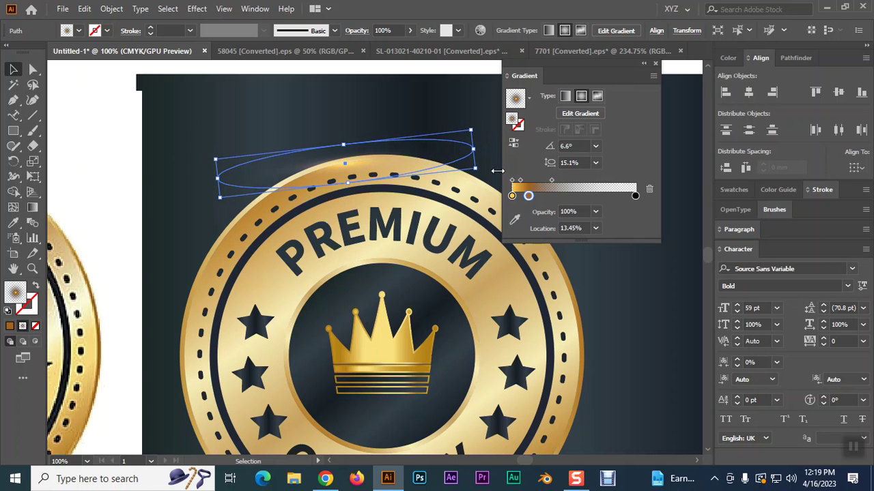
drag(481, 170, 463, 167)
drag(346, 171, 326, 176)
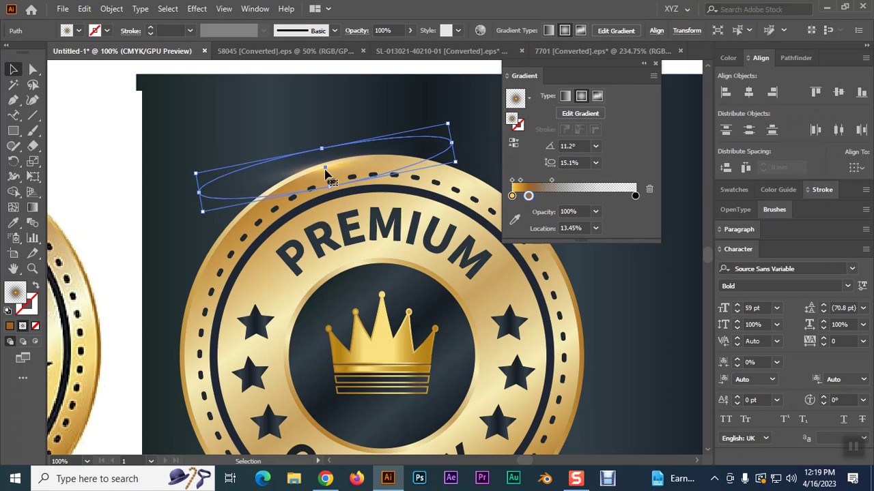
click(103, 160)
Move the highlight down onto the ring with a steeper tilt, then toward the crown.
drag(334, 172, 339, 205)
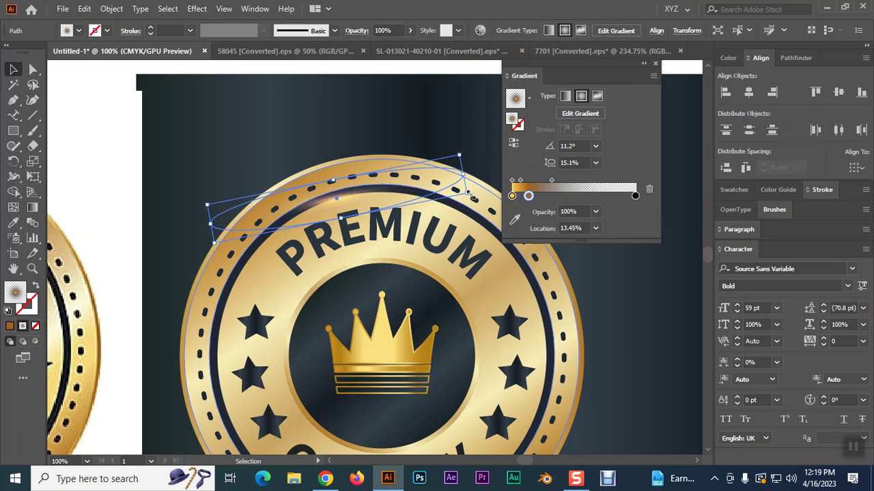
drag(473, 196, 472, 184)
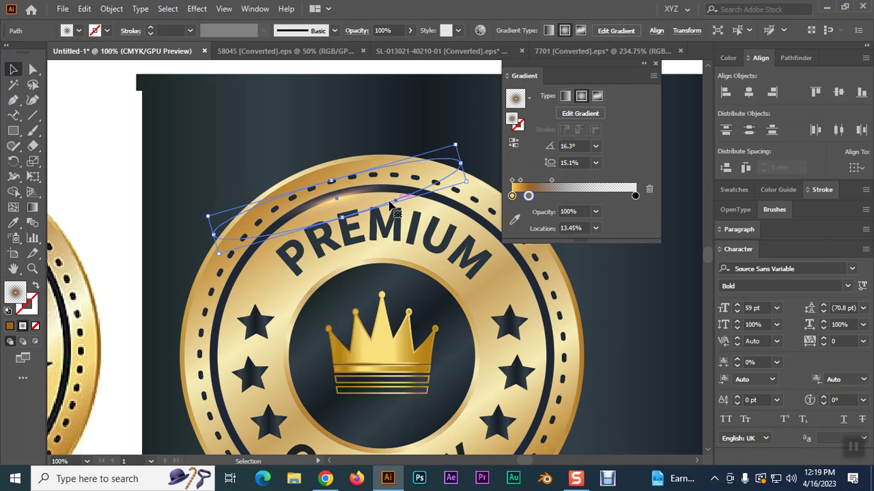
drag(337, 203, 328, 196)
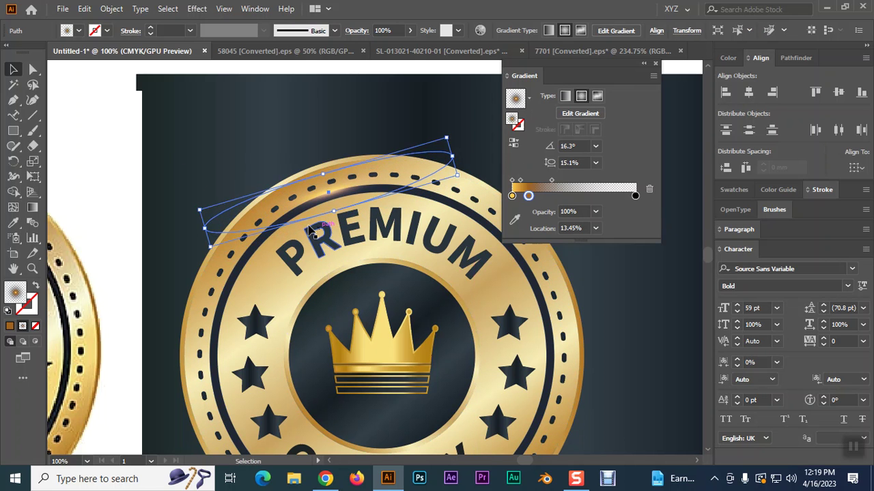
click(112, 159)
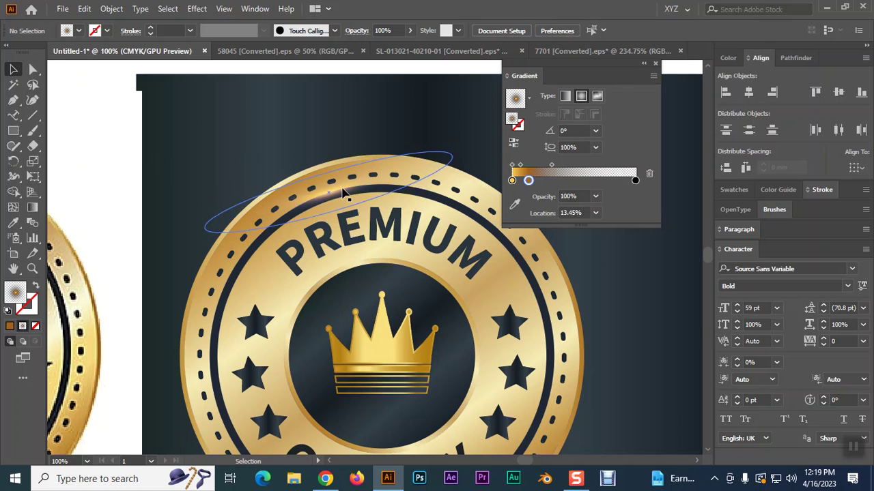
click(333, 196)
click(635, 197)
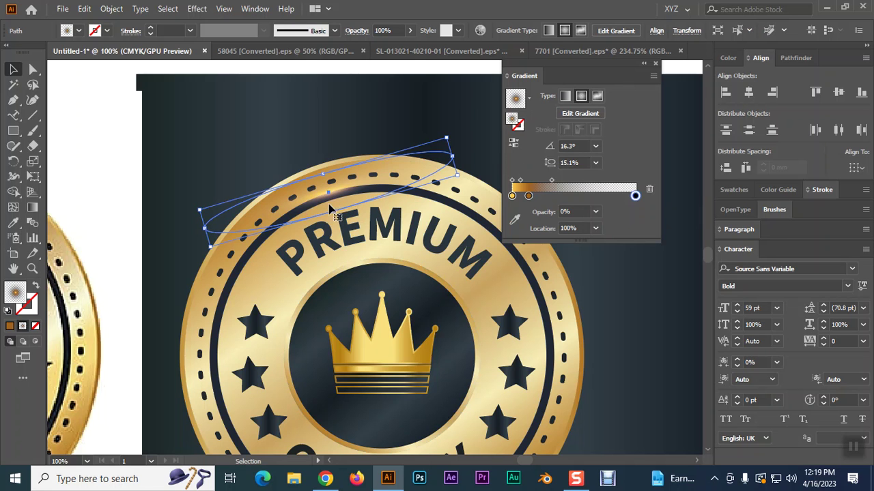
drag(330, 197, 312, 213)
click(105, 141)
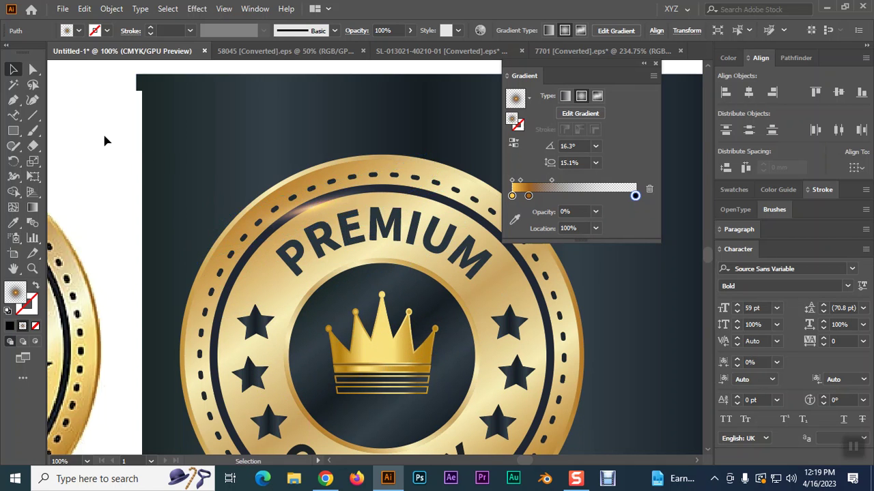
Raise the glint to straddle the top edge with a gentler 12.5° tilt.
drag(310, 217, 342, 200)
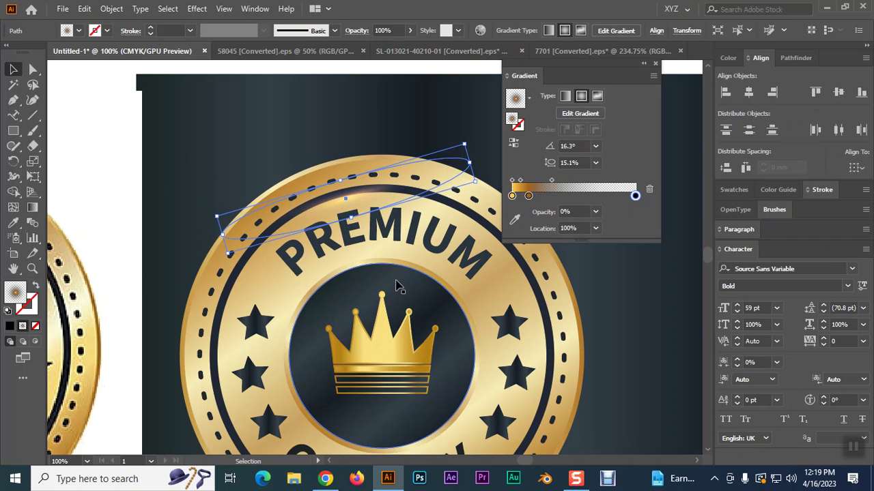
key(Left)
key(Left)
key(Down)
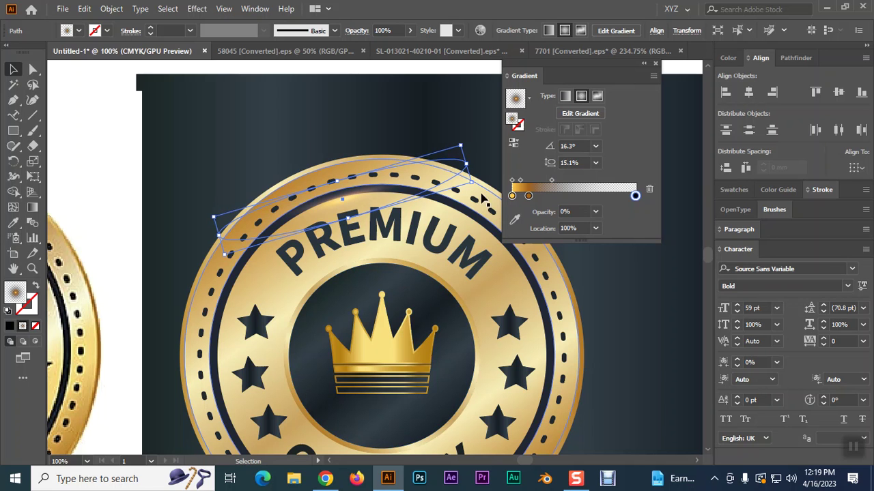
drag(478, 188, 431, 200)
drag(342, 202, 332, 163)
click(99, 171)
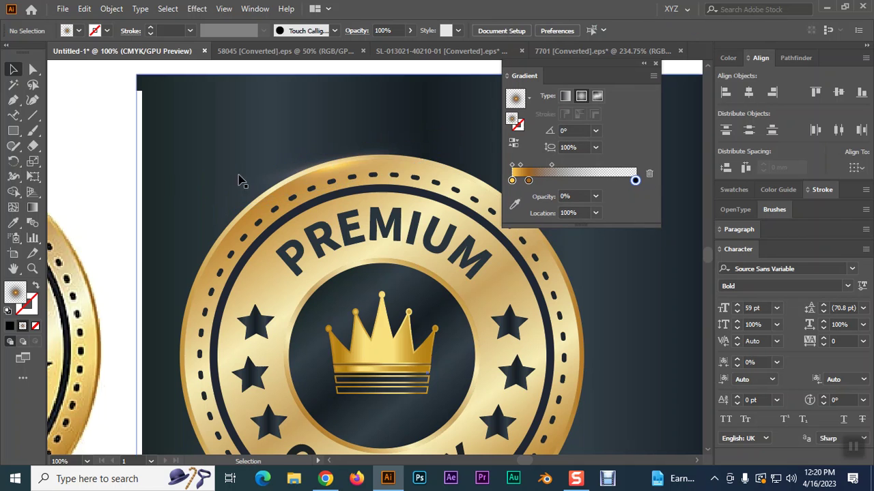
click(325, 174)
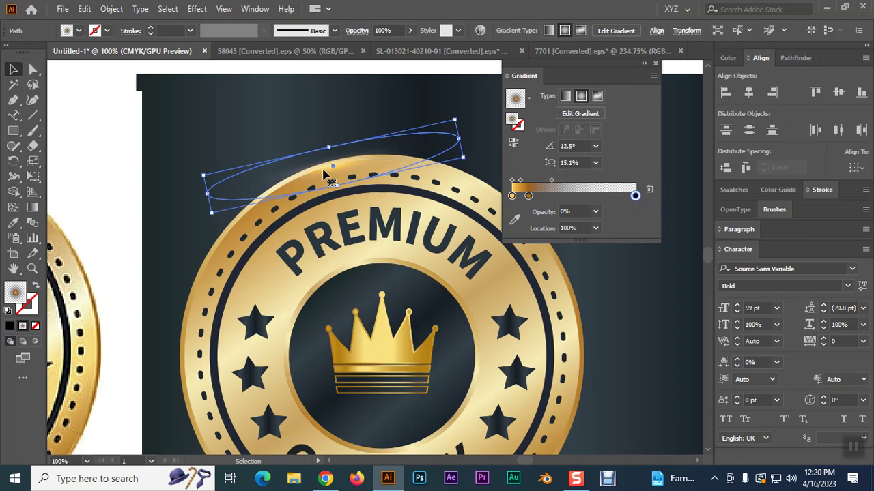
click(99, 167)
Draw a lens flare on the badge's top edge with the Flare Tool.
click(13, 130)
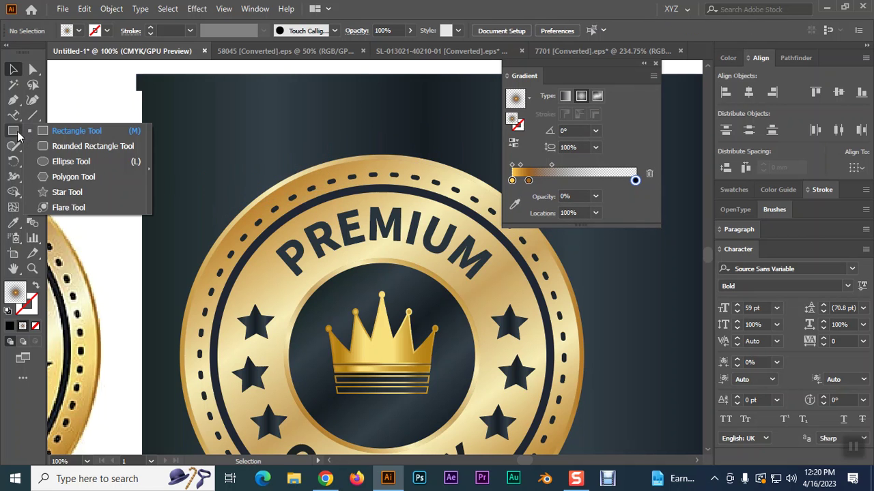
drag(13, 131, 55, 208)
drag(328, 166, 351, 177)
click(13, 70)
click(89, 161)
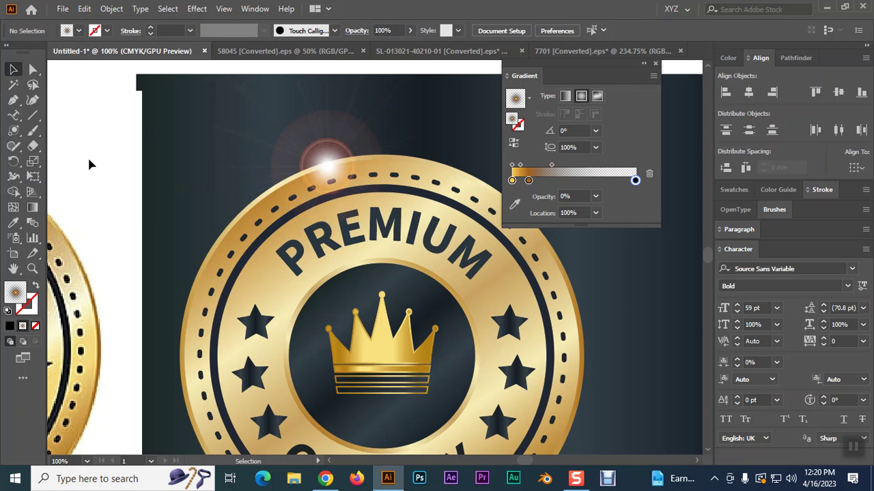
Check the lens flare's right-click options, then delete the flare.
click(340, 126)
right_click(338, 124)
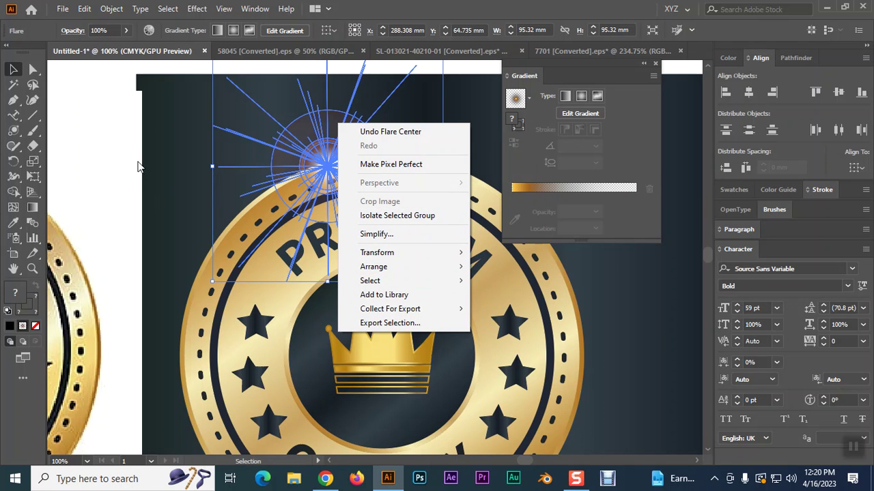
click(108, 141)
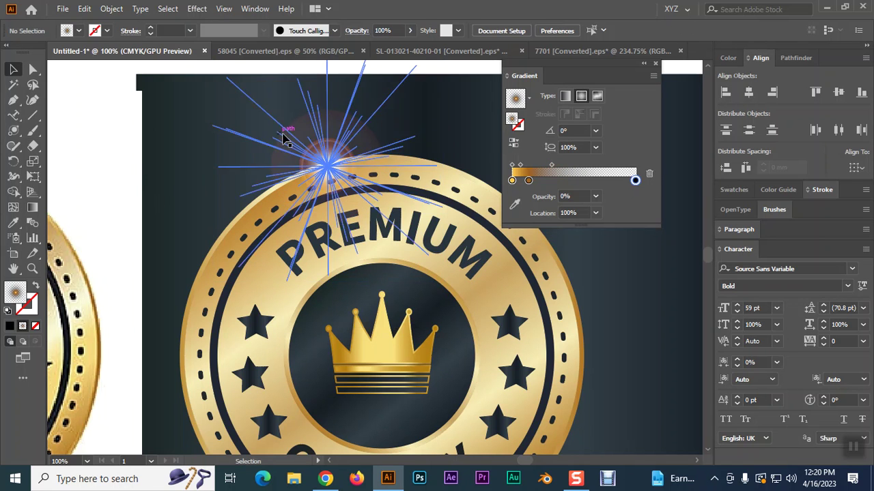
click(312, 141)
right_click(312, 142)
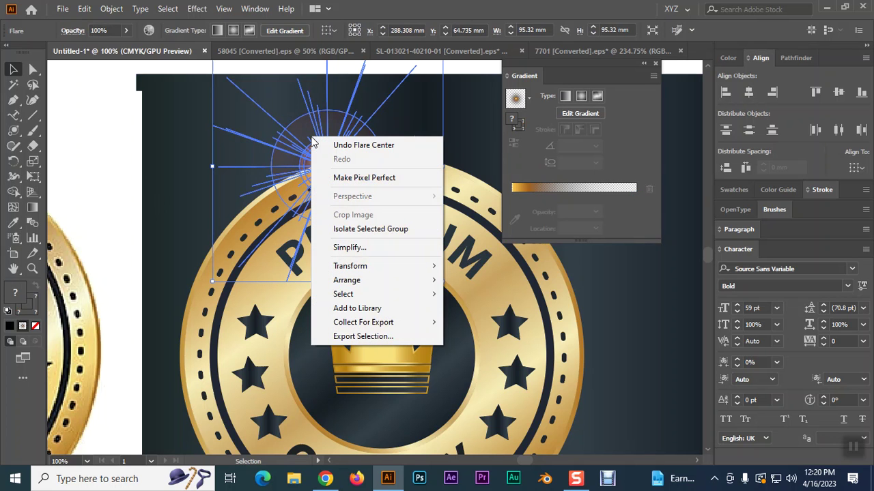
click(105, 159)
click(337, 166)
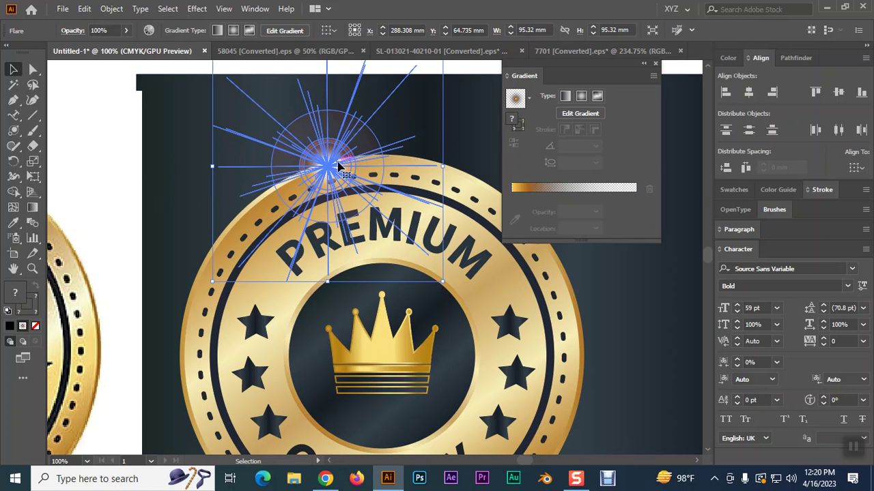
right_click(338, 164)
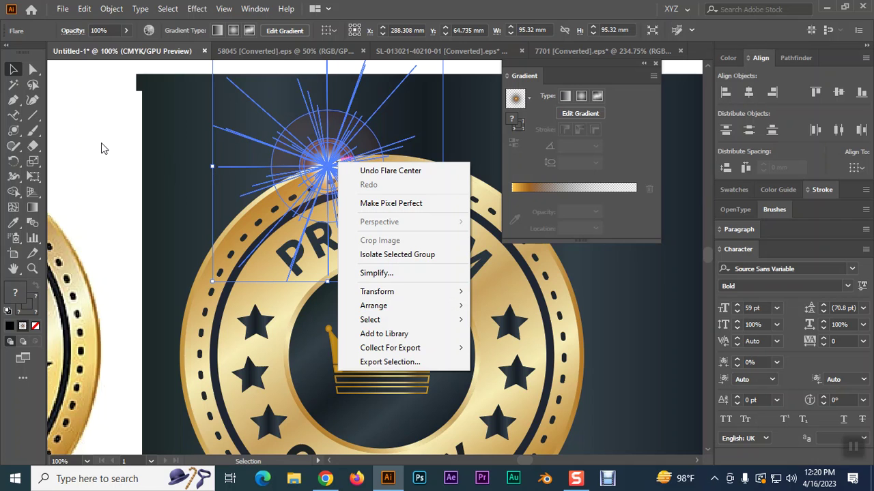
click(316, 160)
key(Delete)
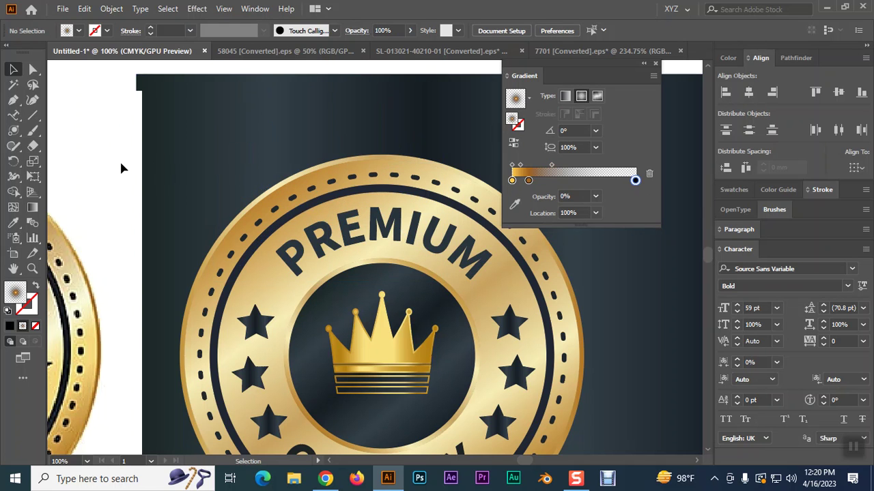
Delete the dark background rectangle behind the right badge, then bring Chrome's Freepik page forward.
scroll(574, 328, down, 2)
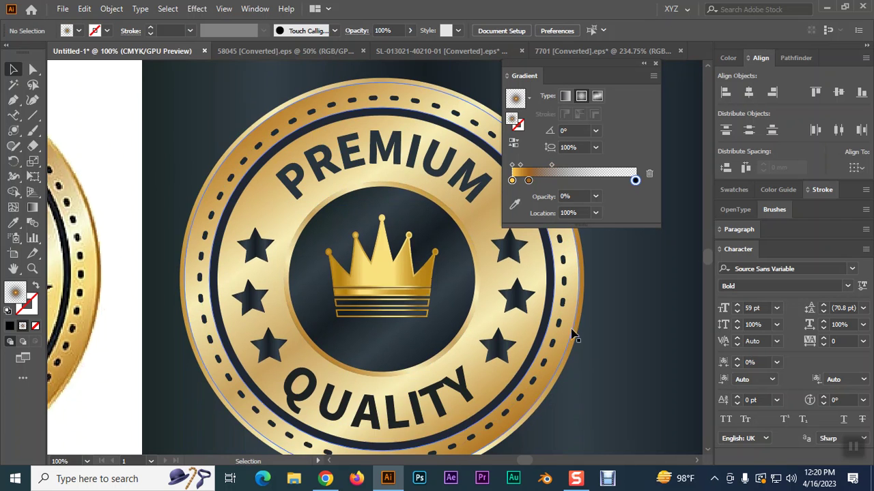
scroll(604, 370, up, 1)
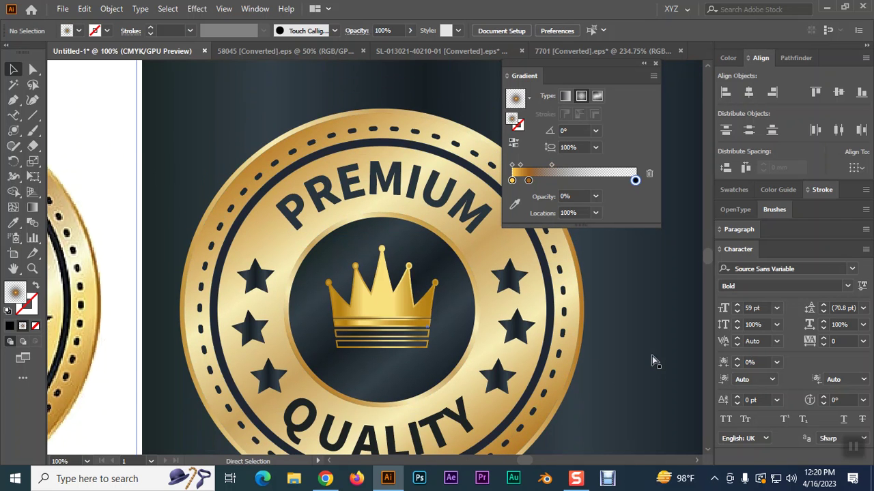
key(ctrl+minus)
key(ctrl+minus)
key(ctrl+minus)
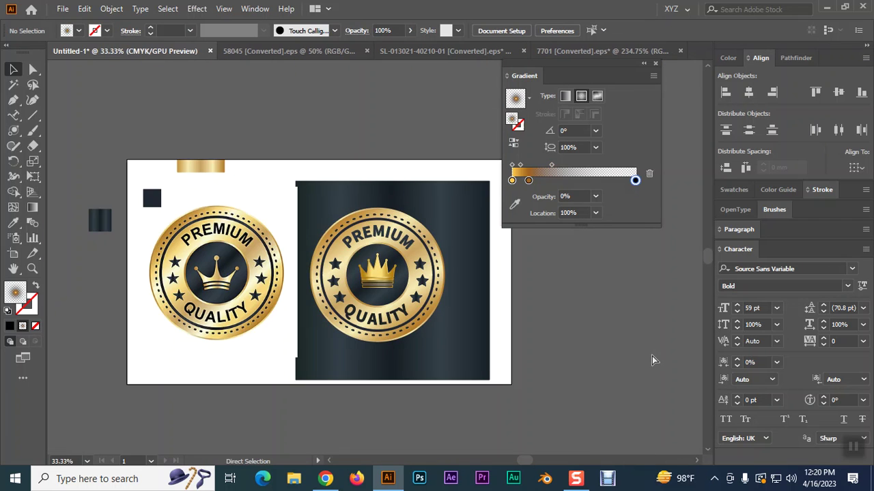
drag(511, 293, 466, 266)
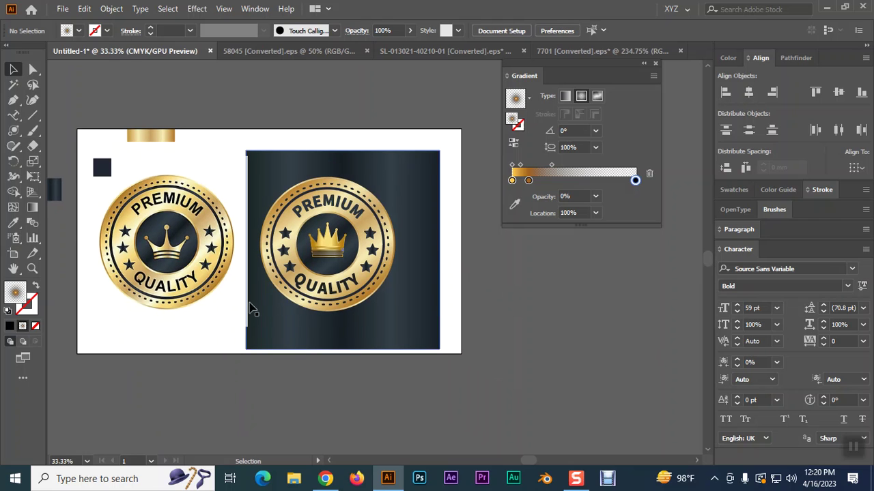
click(285, 333)
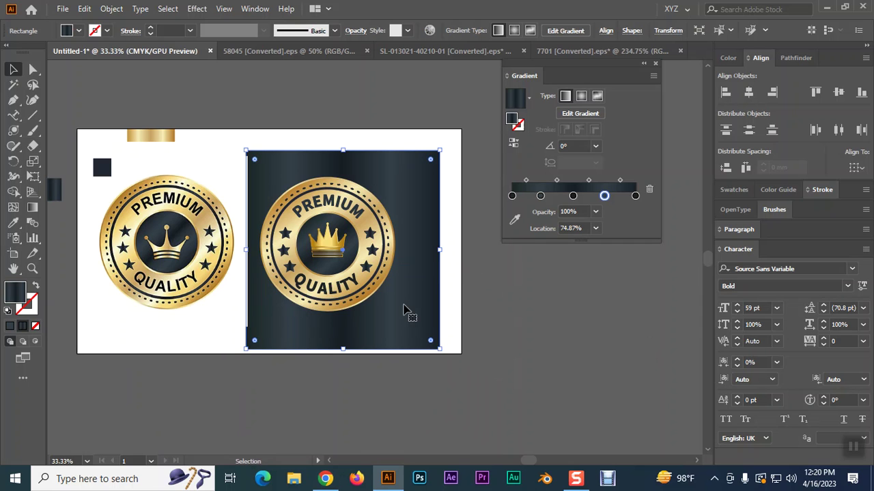
key(Delete)
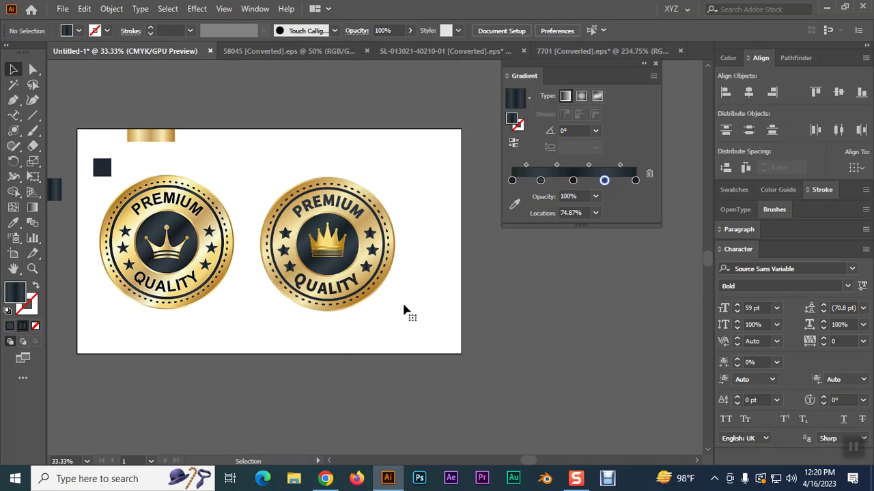
click(327, 478)
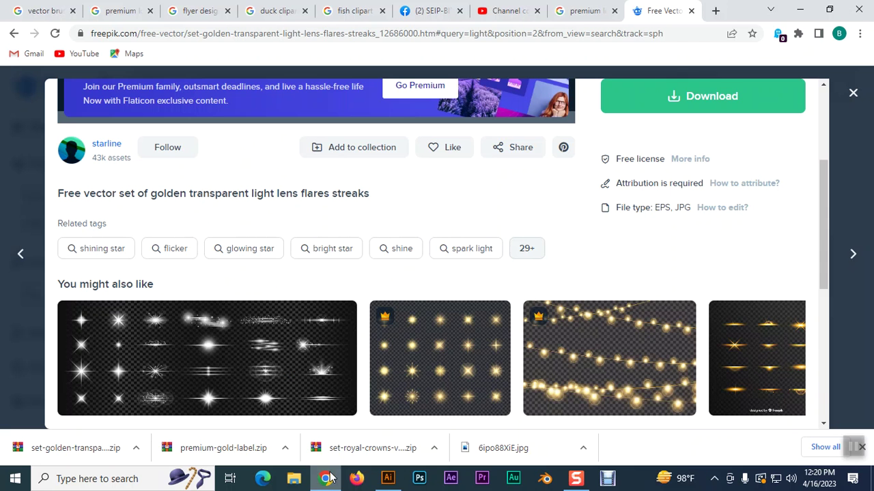
Preview the first 'premium logo' image result, then return to Illustrator.
click(852, 93)
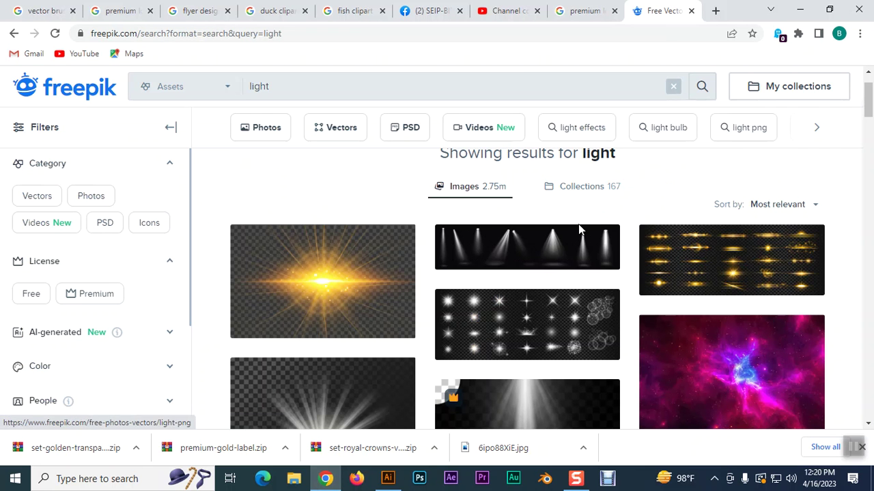
click(585, 10)
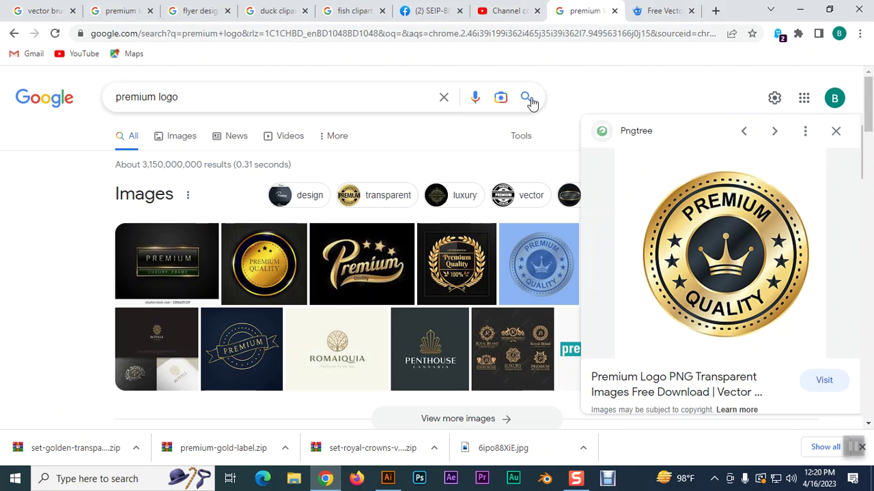
click(167, 265)
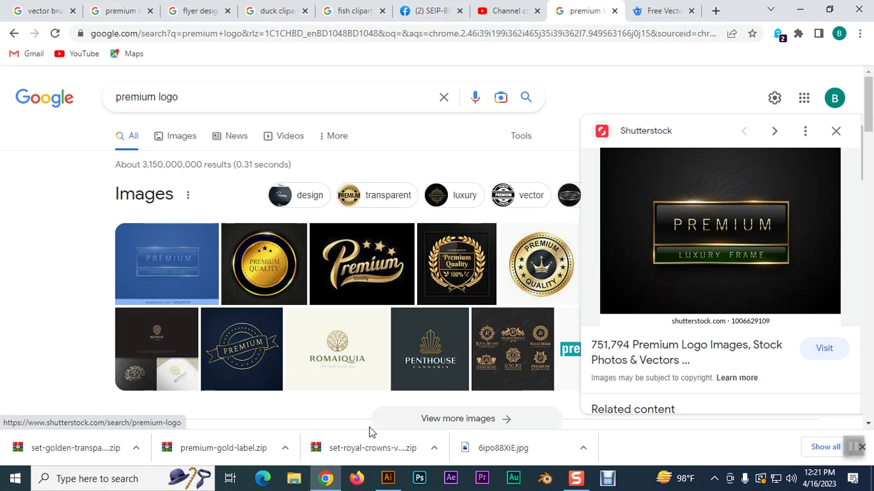
click(386, 478)
Open 4440714.jpg from the Downloads security-services-poster-template folder as a new document.
click(67, 10)
click(82, 52)
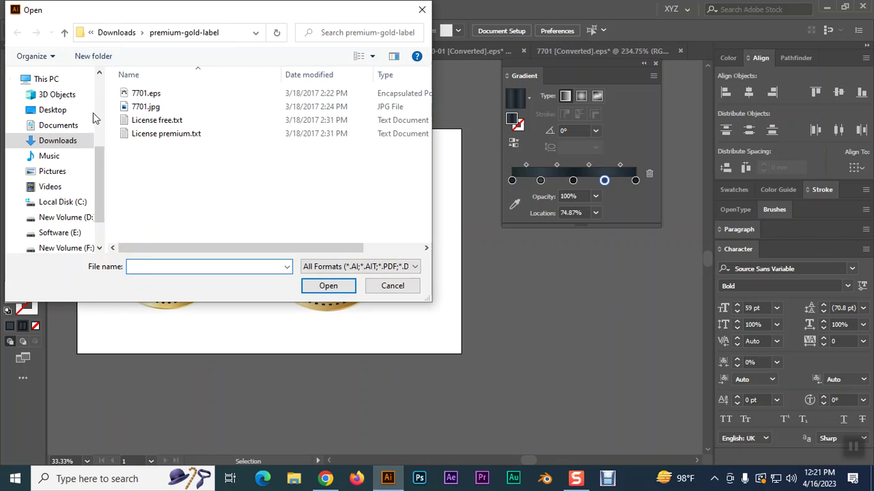
click(64, 32)
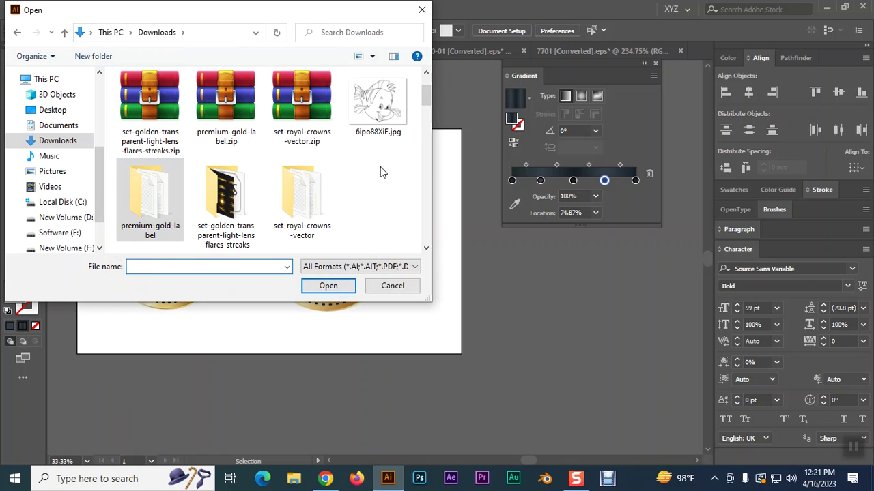
scroll(382, 172, down, 3)
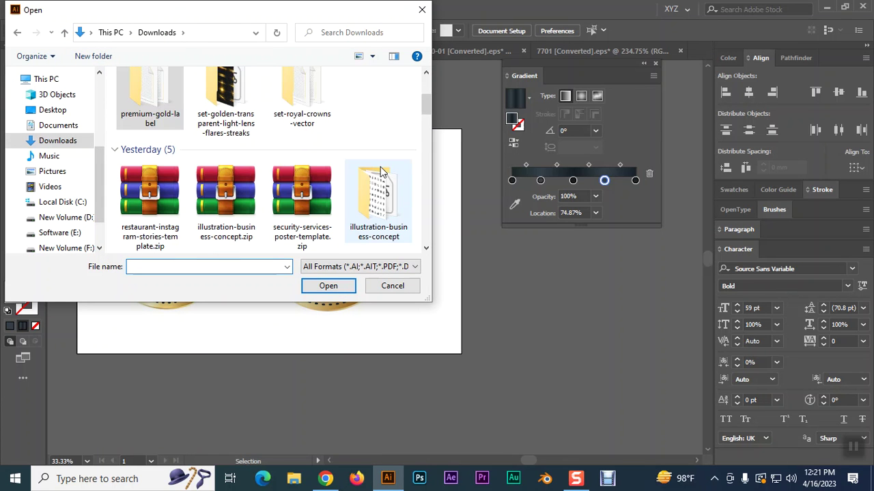
scroll(382, 172, down, 2)
scroll(285, 202, down, 1)
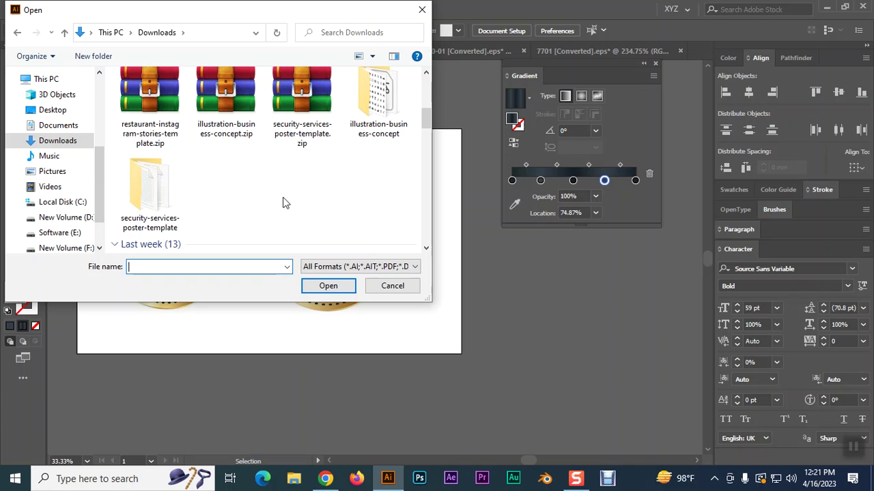
double_click(156, 196)
click(151, 94)
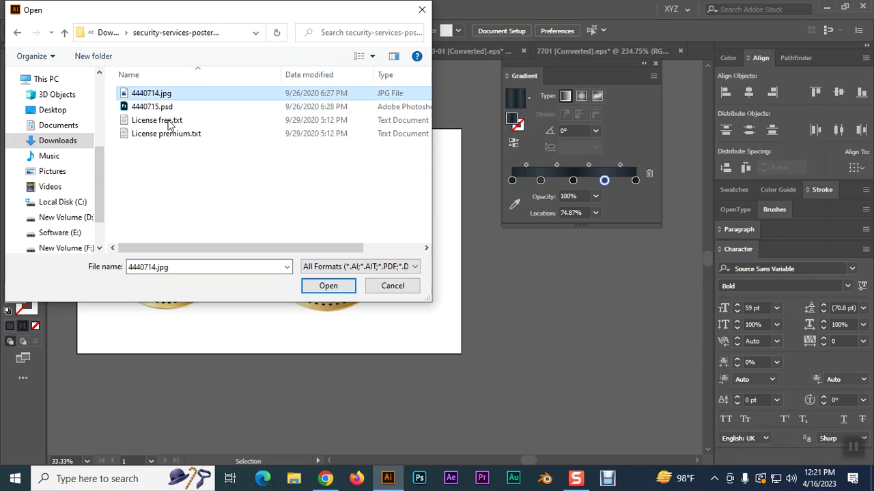
click(320, 286)
Scale the SECURITY EXPERTS flyer image down proportionally.
scroll(475, 273, down, 8)
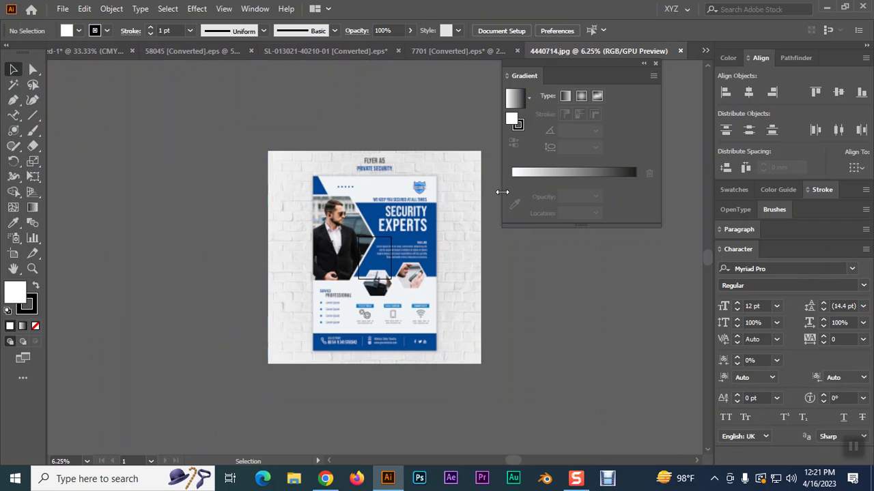
click(478, 183)
drag(481, 152, 390, 237)
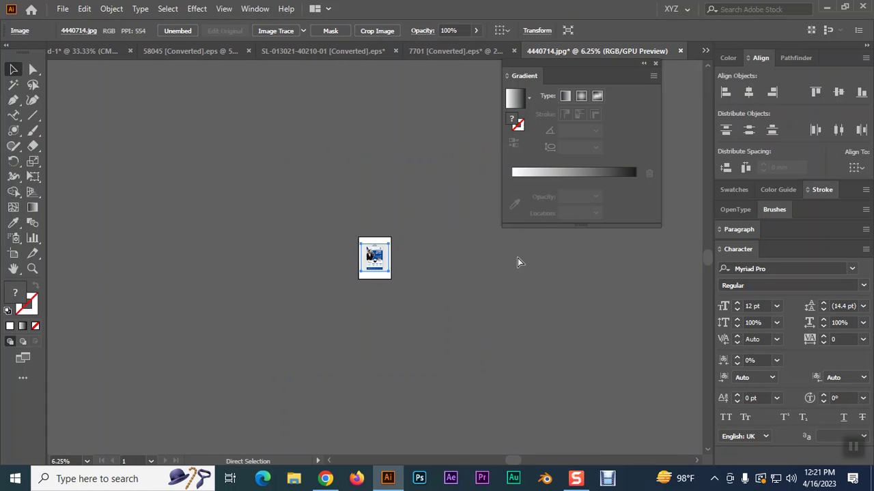
Draw a rectangle covering exactly the flyer poster.
key(ctrl+0)
drag(532, 79, 629, 63)
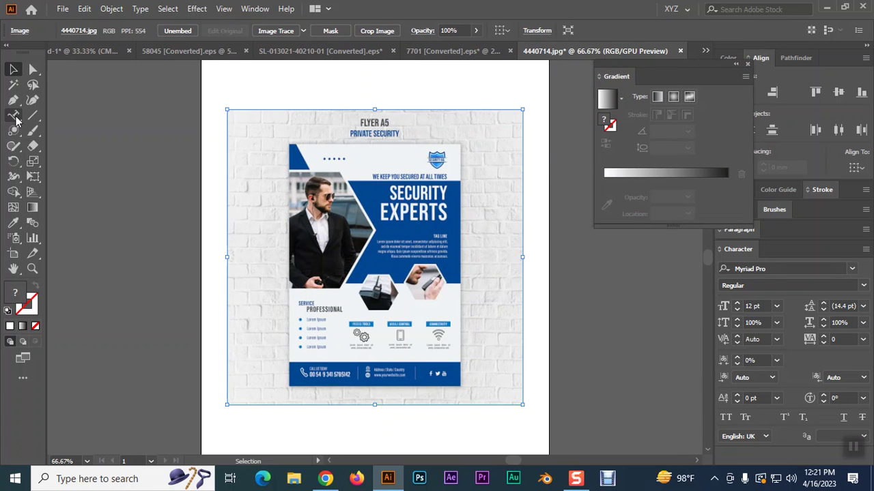
drag(13, 130, 60, 133)
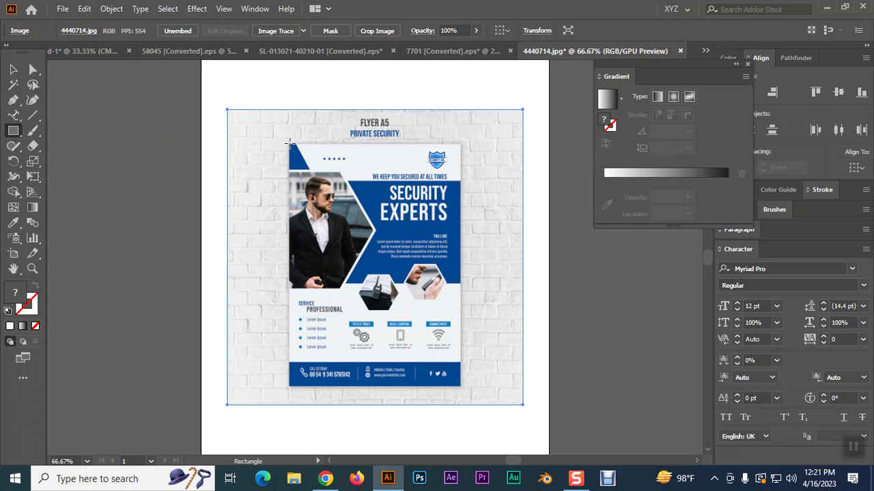
mouse_move(288, 143)
mouse_down()
mouse_move(358, 215)
mouse_move(434, 362)
mouse_move(462, 387)
mouse_up()
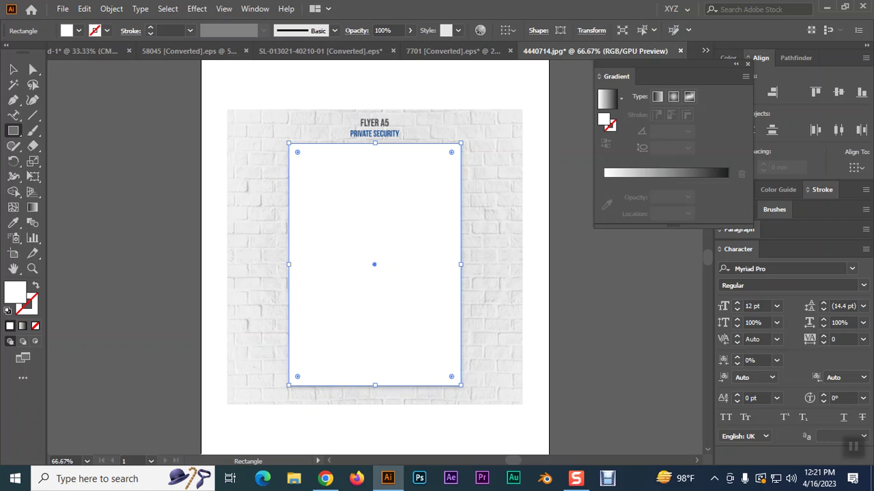
key(v)
Make a clipping mask so the image shows only the flyer, without the brick wall.
drag(210, 146, 312, 225)
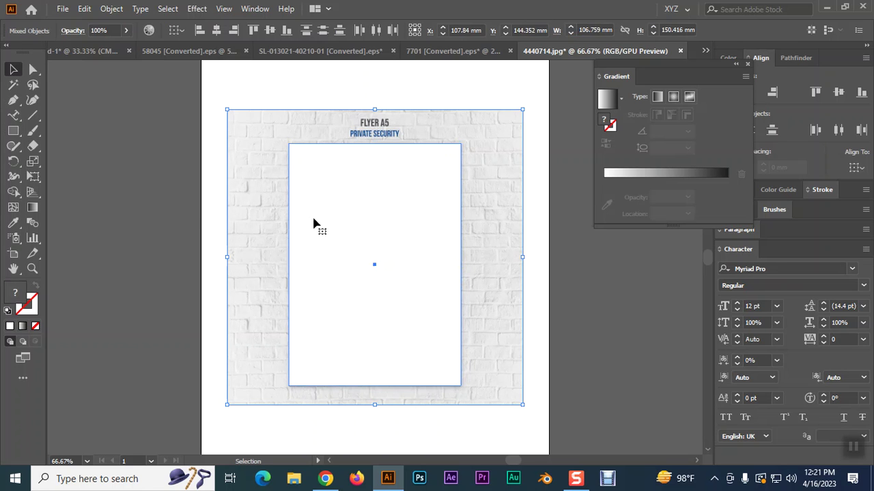
drag(140, 139, 374, 203)
right_click(374, 203)
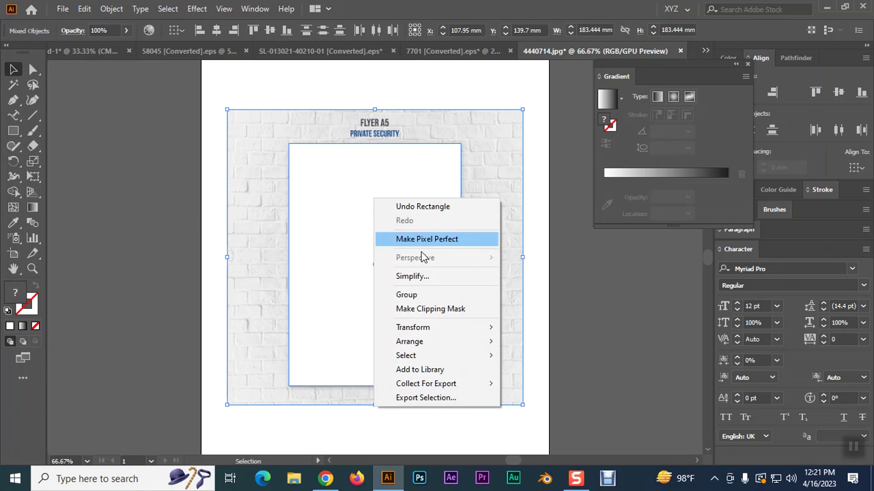
click(432, 308)
click(114, 194)
click(404, 235)
click(571, 260)
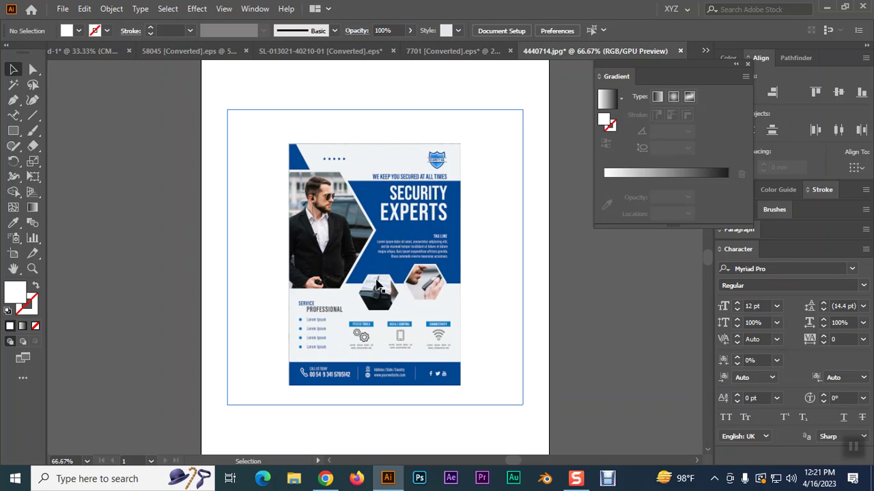
click(325, 479)
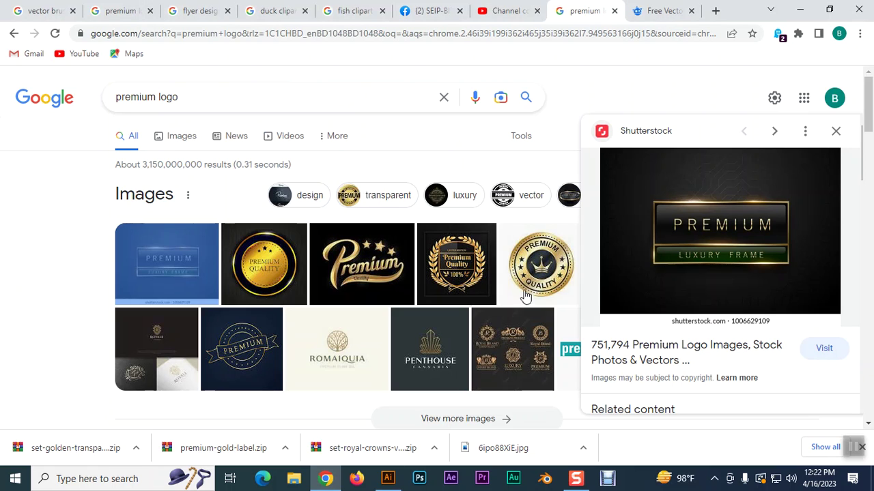
Pull the artboard's top and bottom edges in to about 187 mm tall.
click(387, 476)
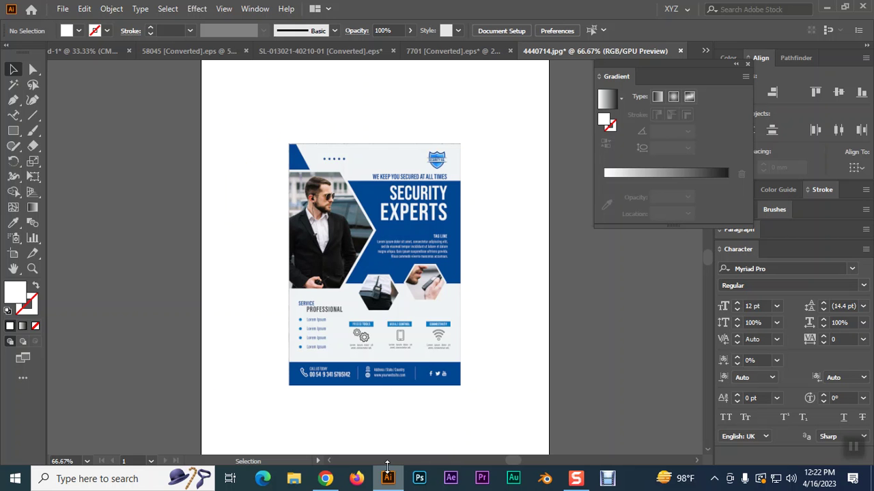
click(347, 212)
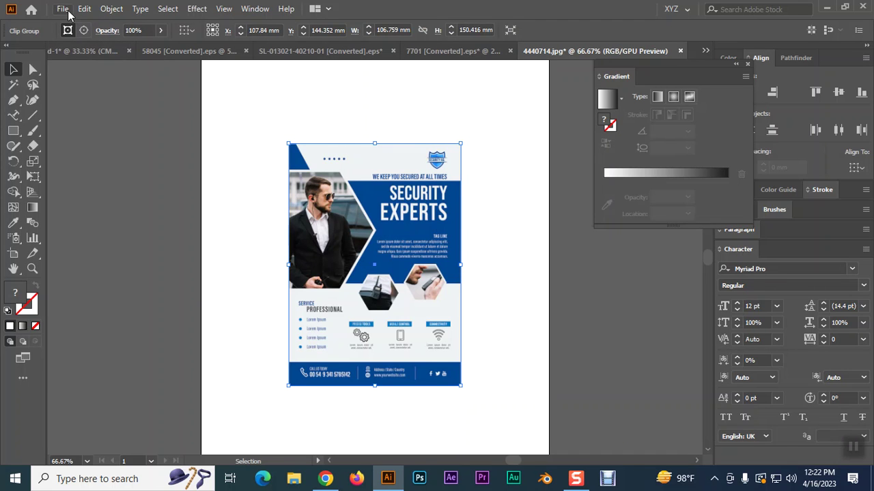
click(522, 222)
key(ctrl+minus)
key(ctrl+minus)
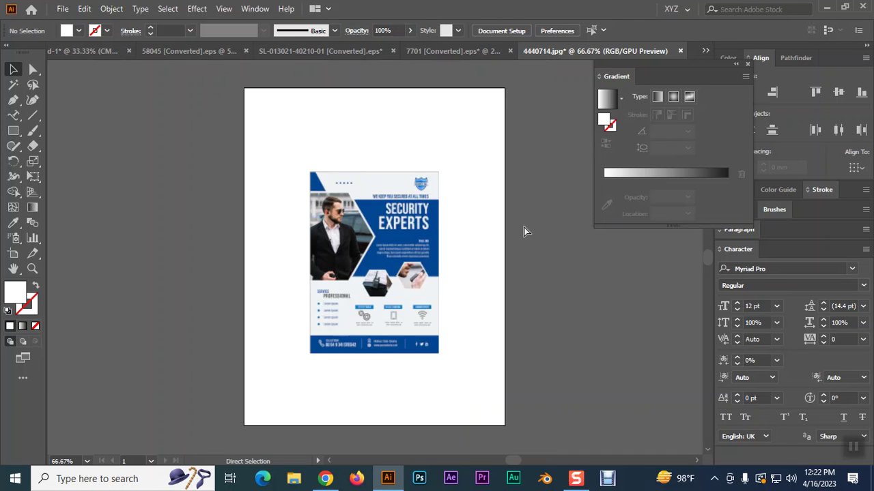
click(13, 253)
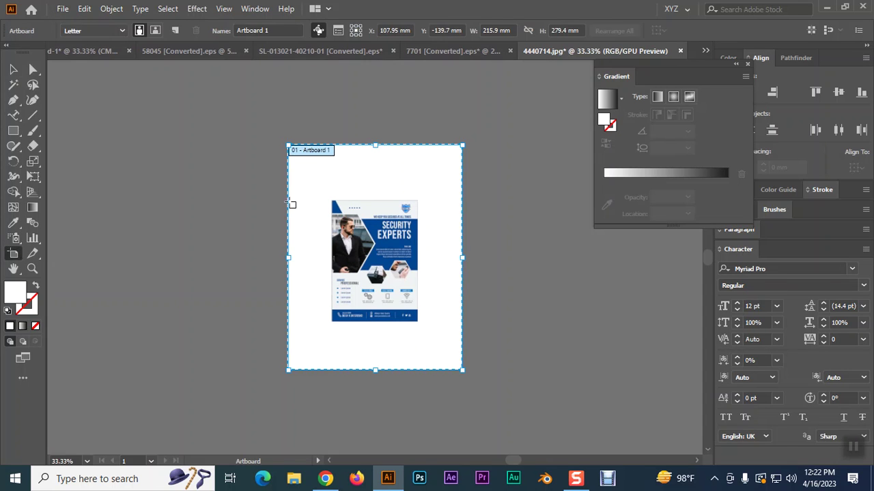
drag(376, 146, 376, 188)
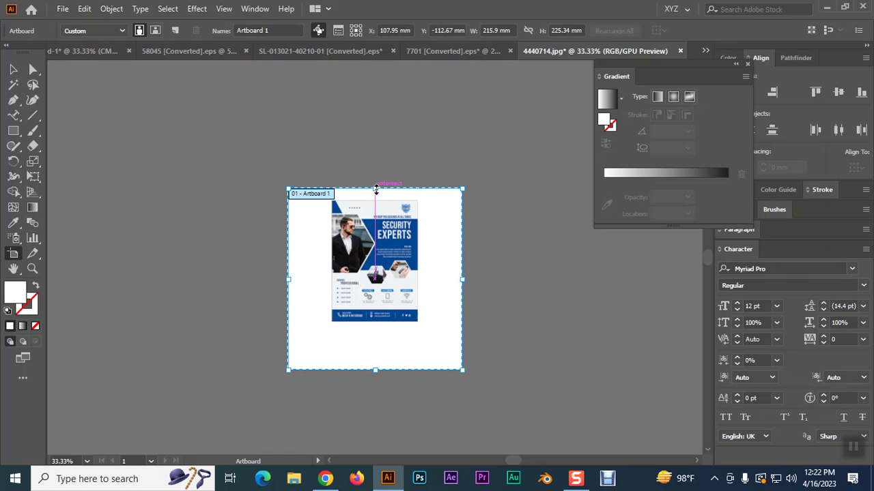
drag(376, 369, 376, 339)
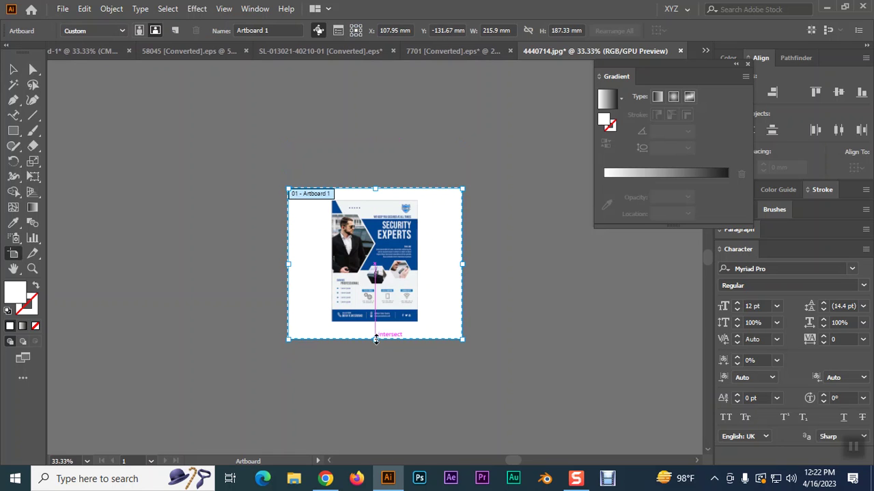
Move the clipped flyer toward the artboard's right side.
click(13, 70)
key(ctrl+=)
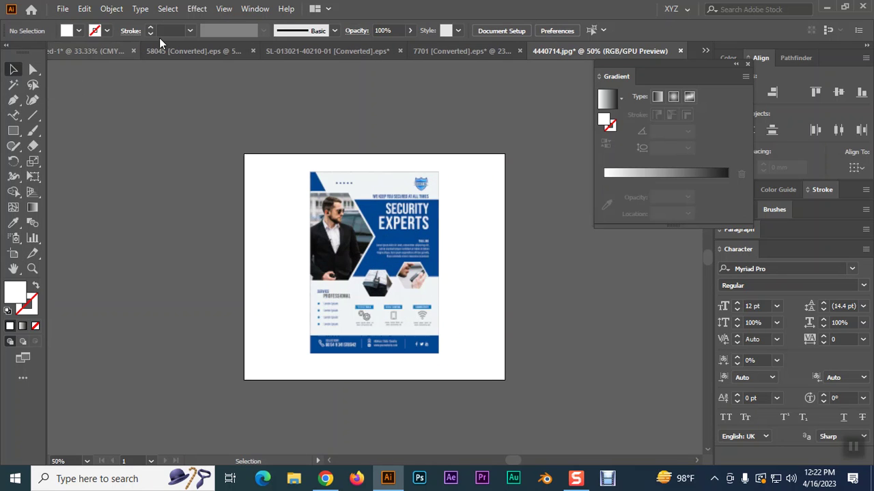
drag(382, 224, 407, 236)
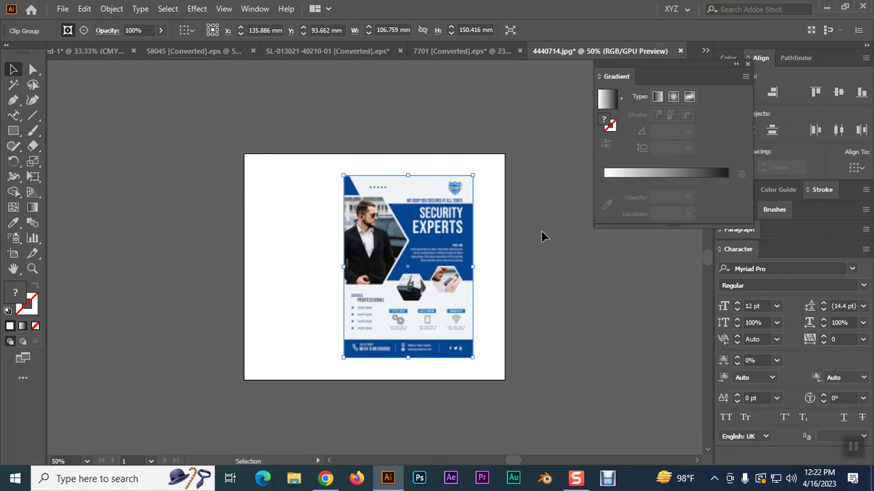
click(541, 231)
click(326, 478)
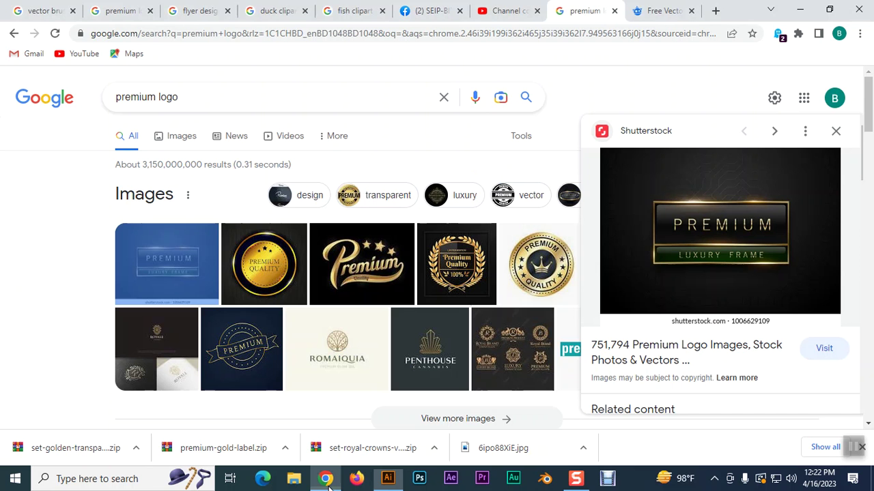
Preview the yellow creative business flyer layout from the 'flyer design' image results.
click(217, 14)
scroll(382, 283, down, 5)
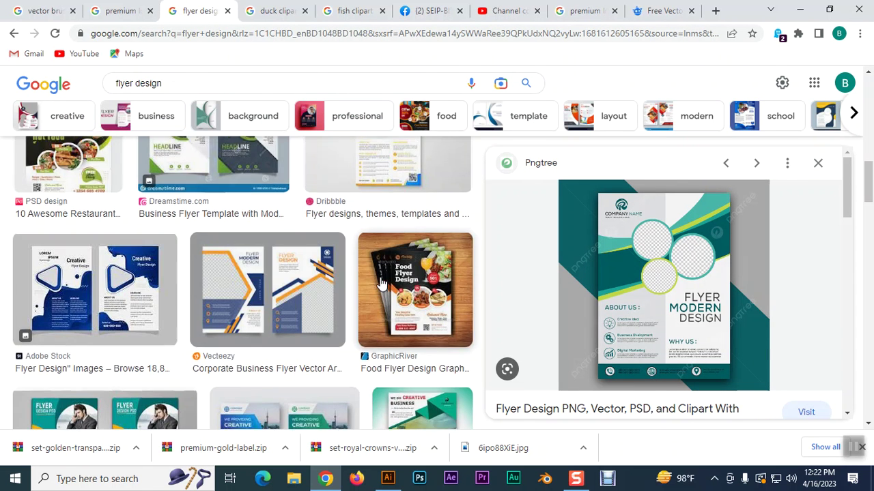
scroll(382, 283, up, 3)
click(116, 230)
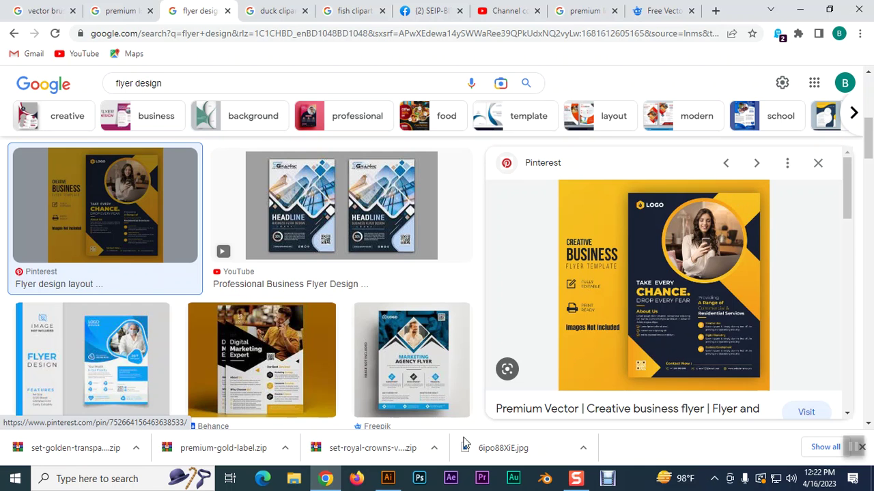
click(388, 478)
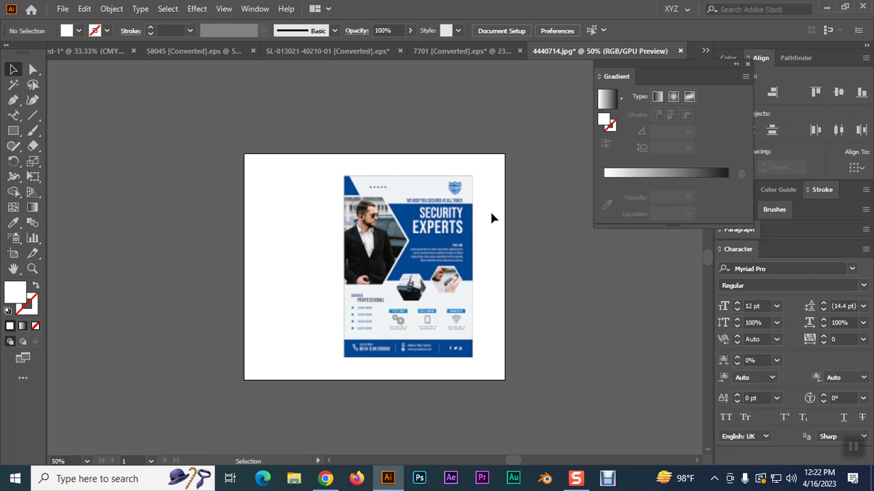
click(325, 479)
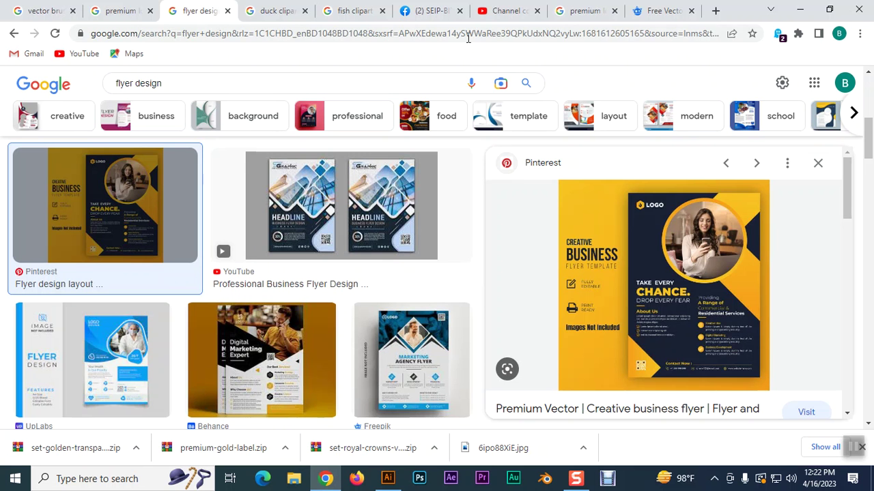
Search Google Images for 'Business' in a new tab.
click(714, 11)
click(349, 276)
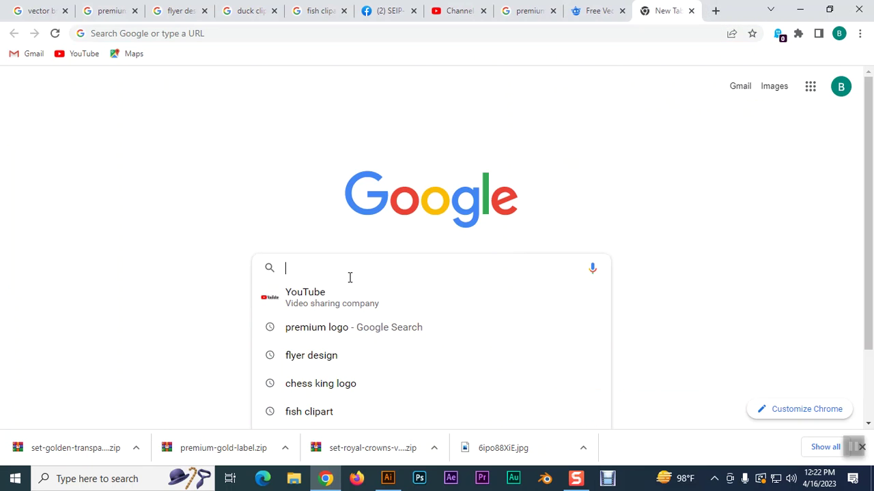
text(Business)
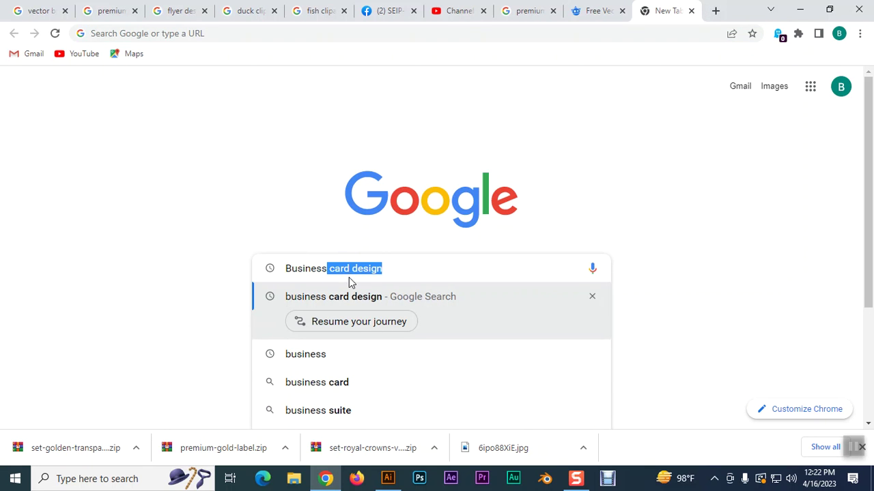
key(BackSpace)
key(Return)
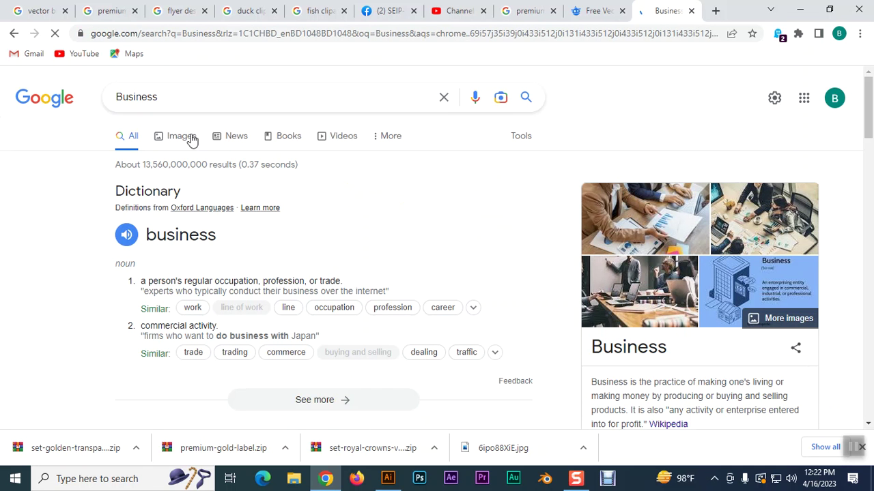
click(188, 137)
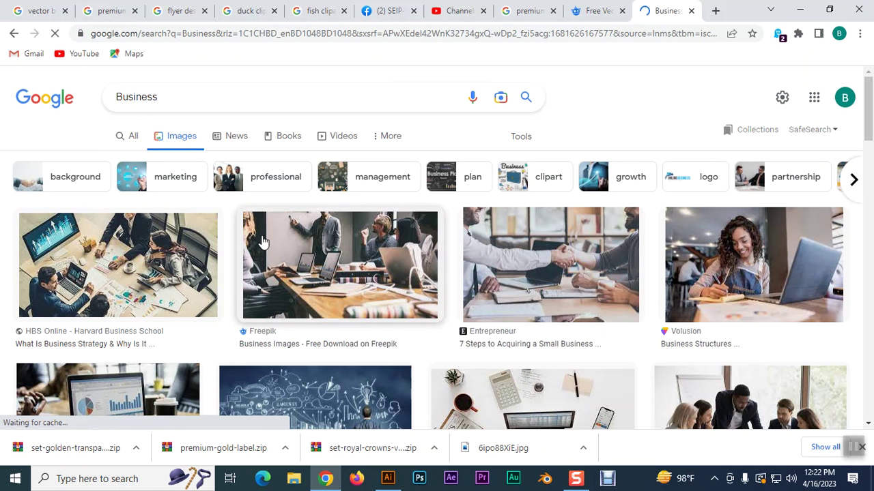
scroll(263, 242, down, 2)
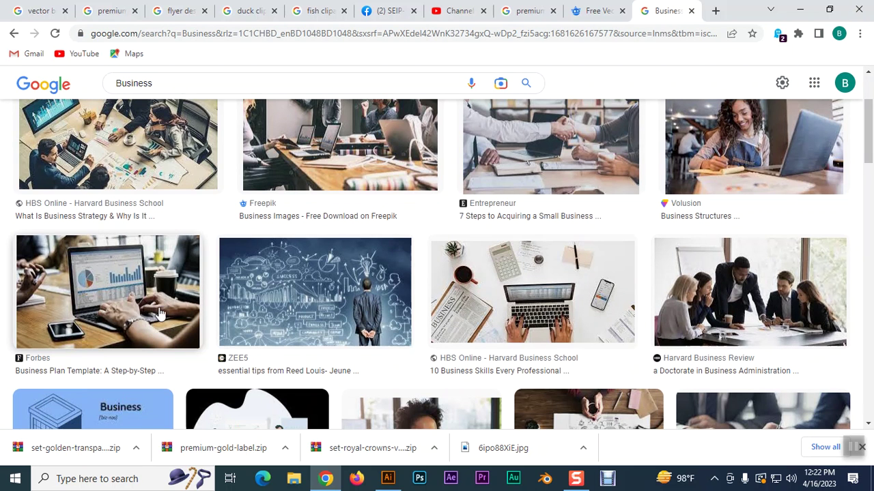
scroll(675, 330, down, 3)
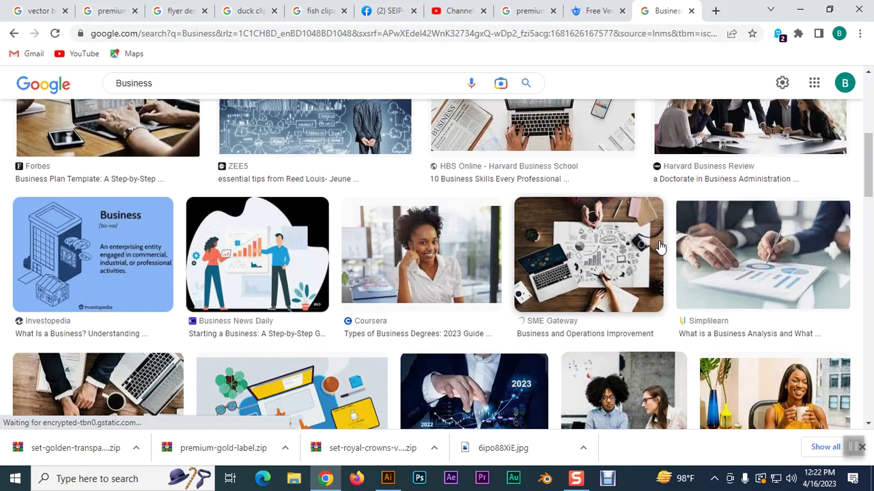
Copy the Simplilearn business charts photo and paste it into the Illustrator flyer document.
click(726, 248)
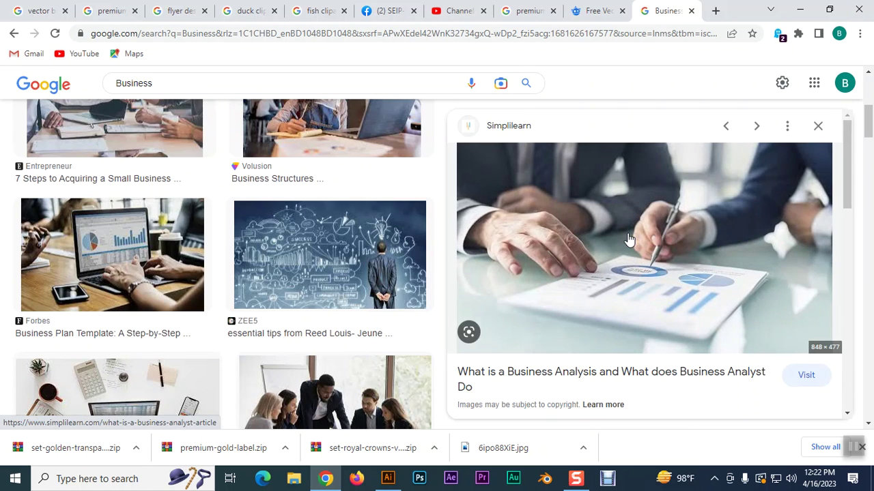
right_click(628, 239)
click(659, 382)
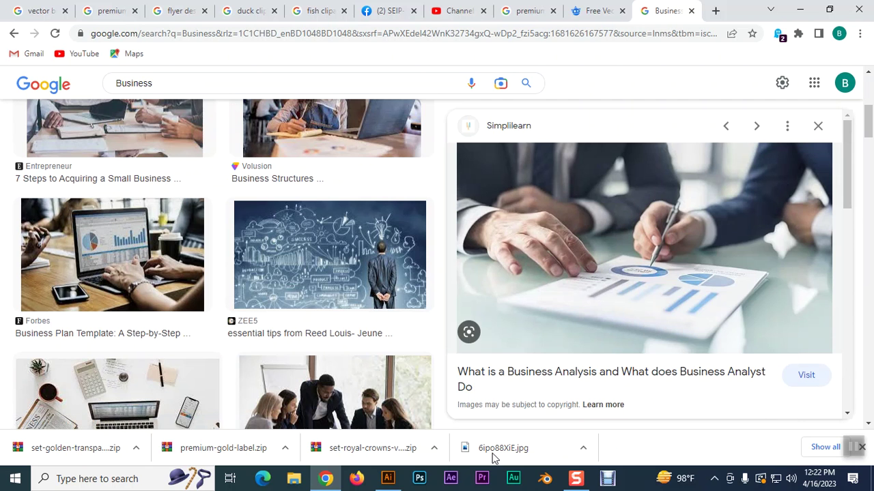
click(388, 479)
key(ctrl+v)
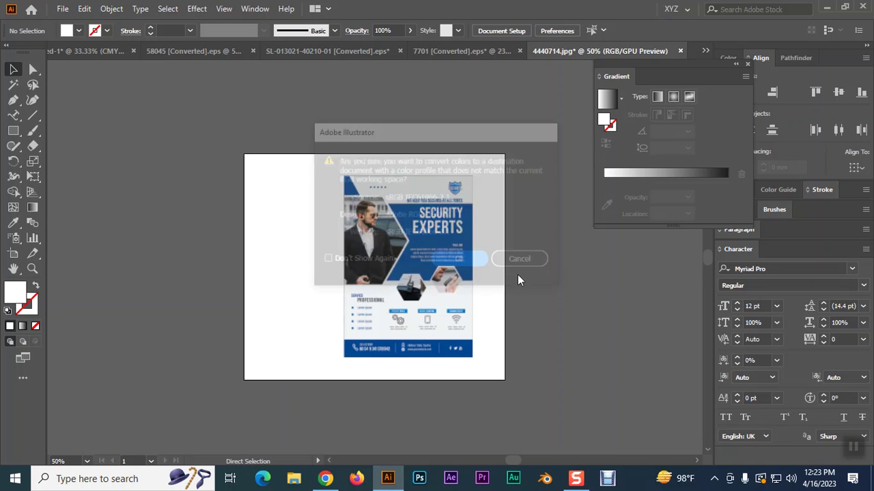
Accept the colour conversion and enlarge the pasted business photo to cover the artboard.
click(472, 260)
drag(556, 359, 582, 373)
mouse_move(520, 330)
mouse_down()
mouse_move(512, 348)
mouse_move(511, 331)
mouse_up()
drag(582, 389, 543, 340)
click(105, 122)
Draw a white rectangle matching the artboard.
click(14, 131)
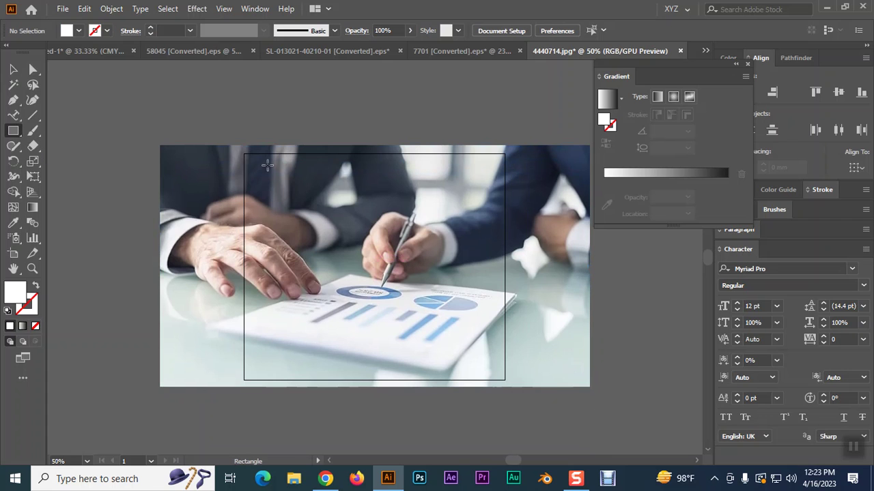
drag(246, 156, 505, 380)
click(13, 68)
mouse_move(376, 155)
mouse_down()
mouse_move(375, 146)
mouse_move(375, 154)
mouse_up()
click(362, 127)
click(351, 187)
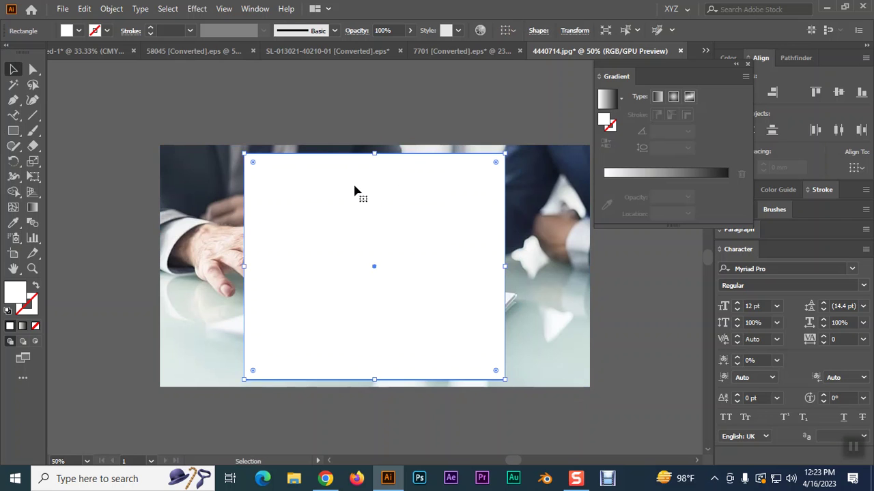
key(ctrl+shift+a)
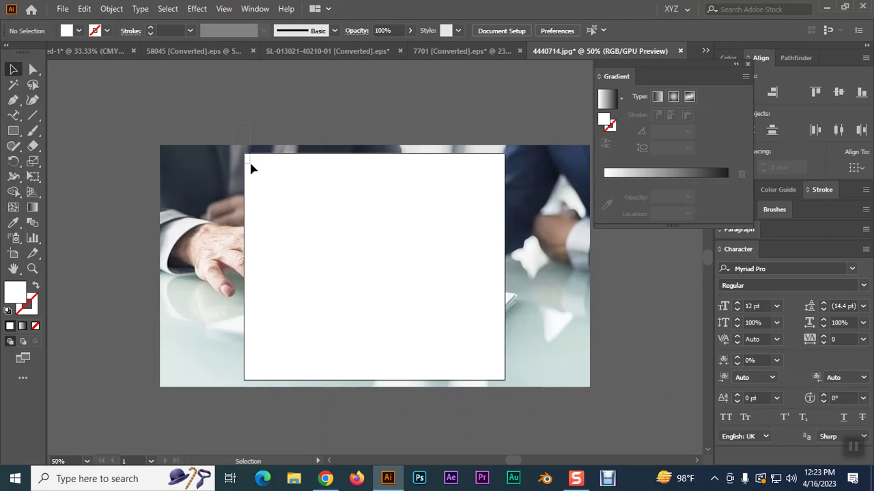
Try clipping the photo to the white rectangle, then undo the clipping mask.
key(ctrl+a)
right_click(255, 170)
click(289, 276)
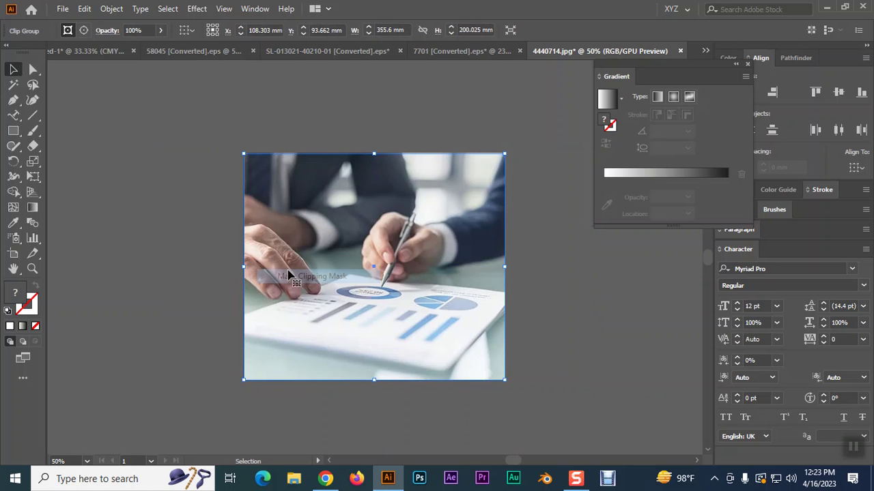
click(292, 129)
click(295, 197)
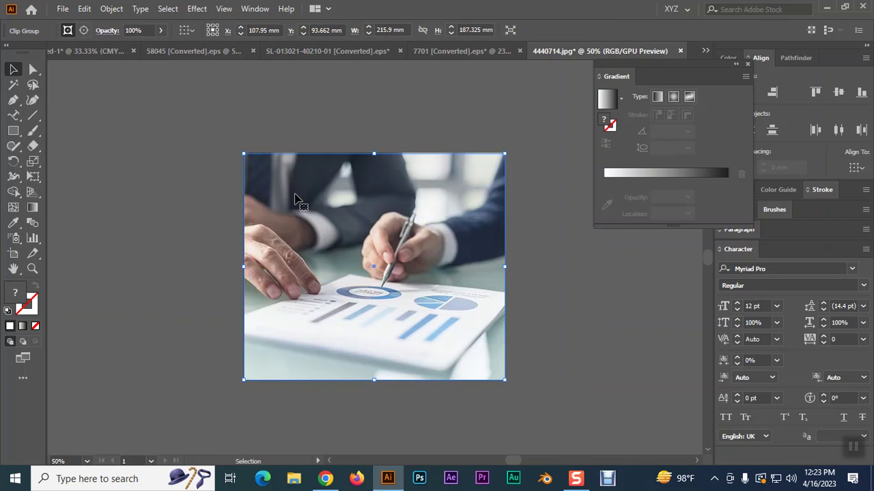
key(ctrl+z)
click(295, 198)
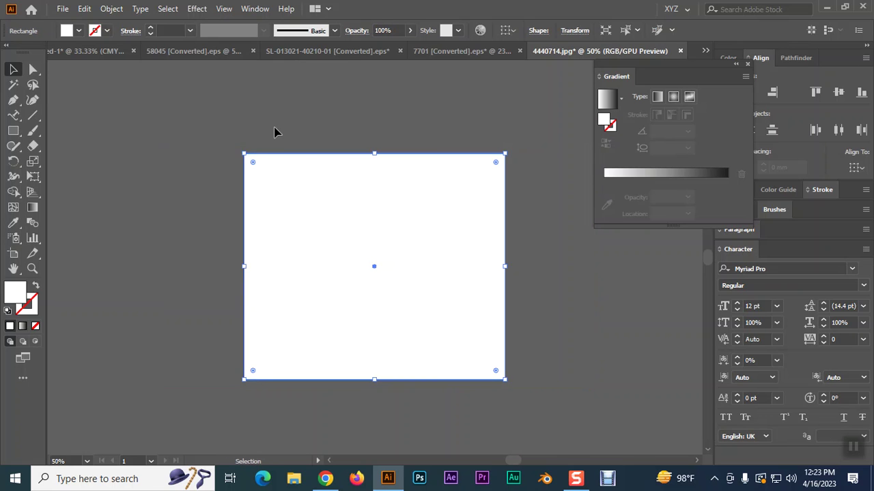
click(275, 132)
Send the white rectangle behind the Security Experts flyer.
drag(248, 132, 273, 181)
right_click(273, 177)
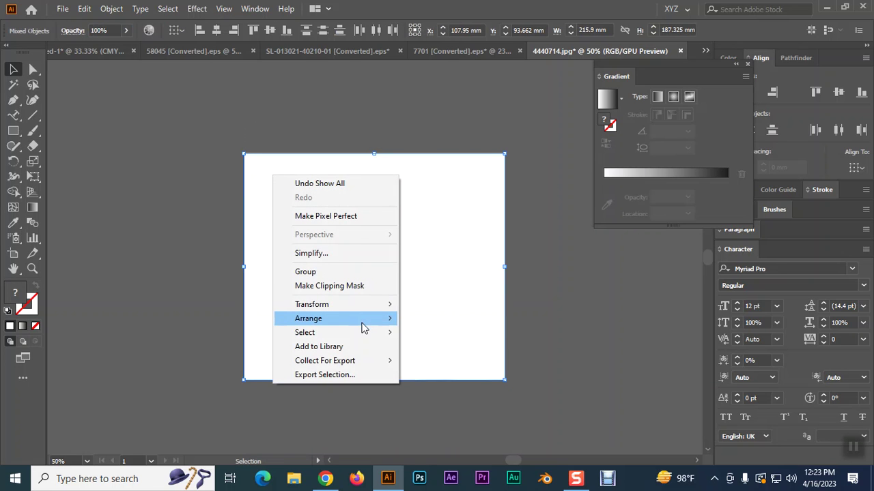
mouse_move(363, 329)
click(460, 360)
click(567, 264)
click(278, 192)
Fill the backdrop rectangle with a gradient whose both stops are the flyer's blue.
click(13, 222)
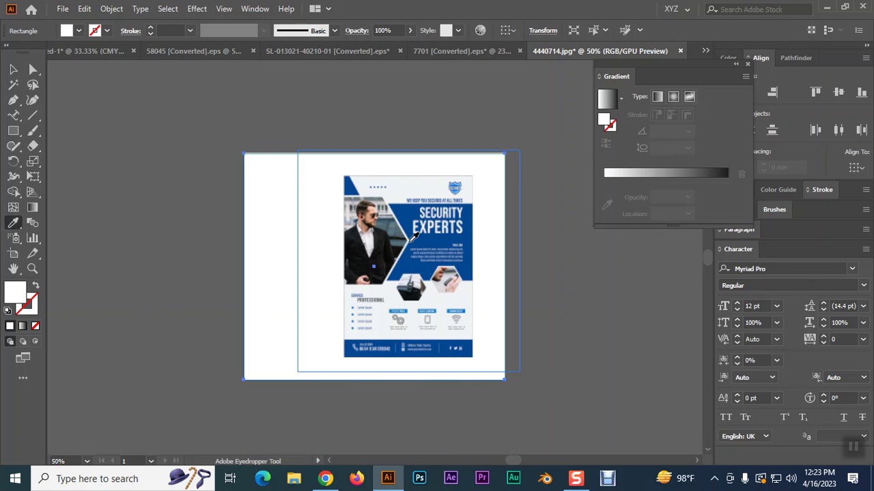
click(469, 213)
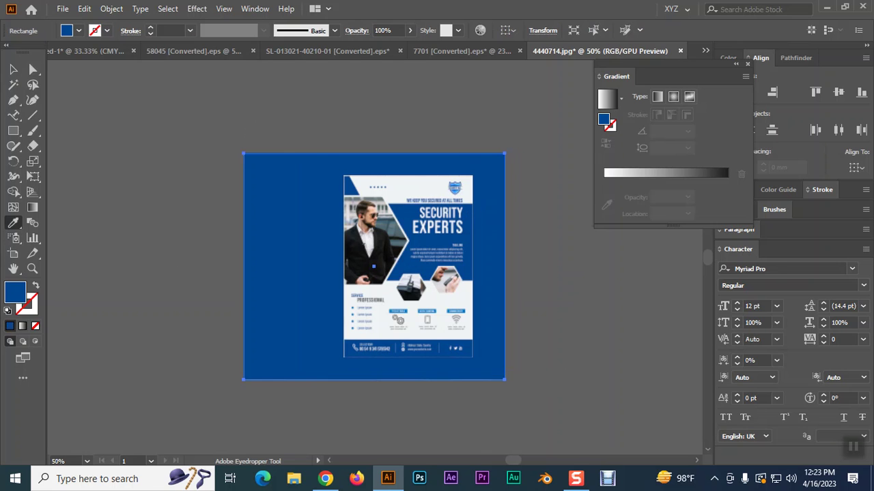
click(11, 70)
click(22, 325)
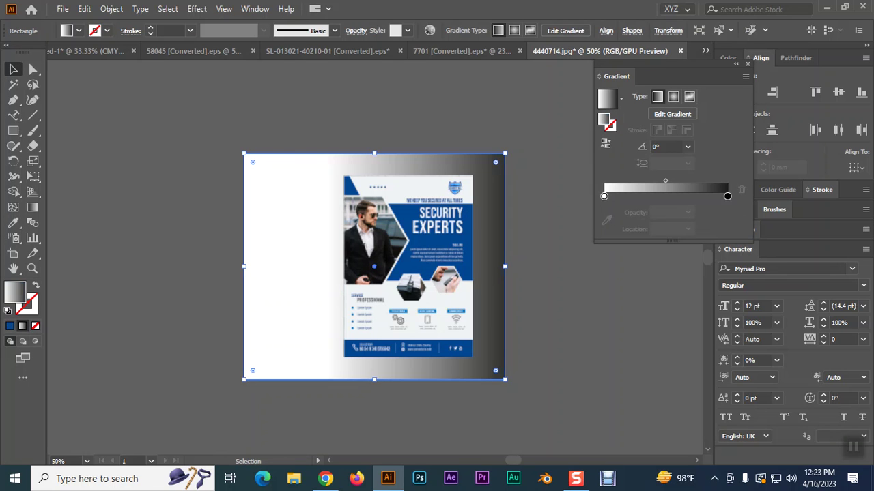
click(726, 197)
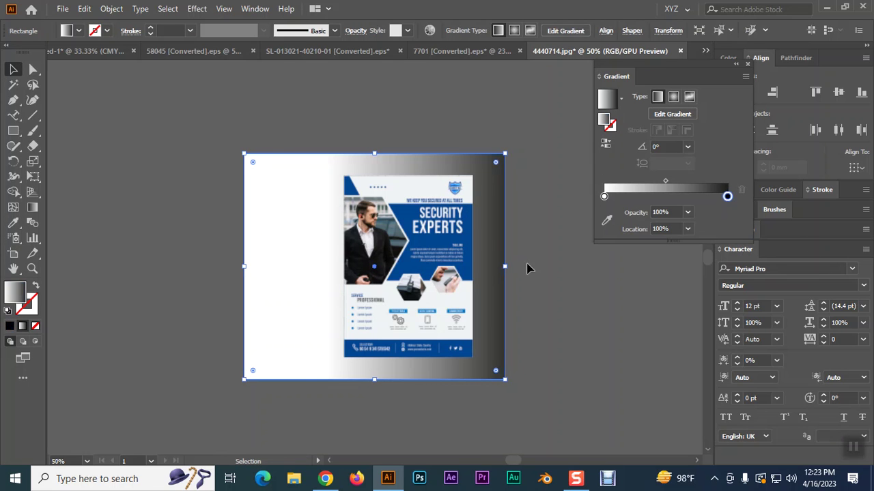
click(13, 222)
shift+click(468, 214)
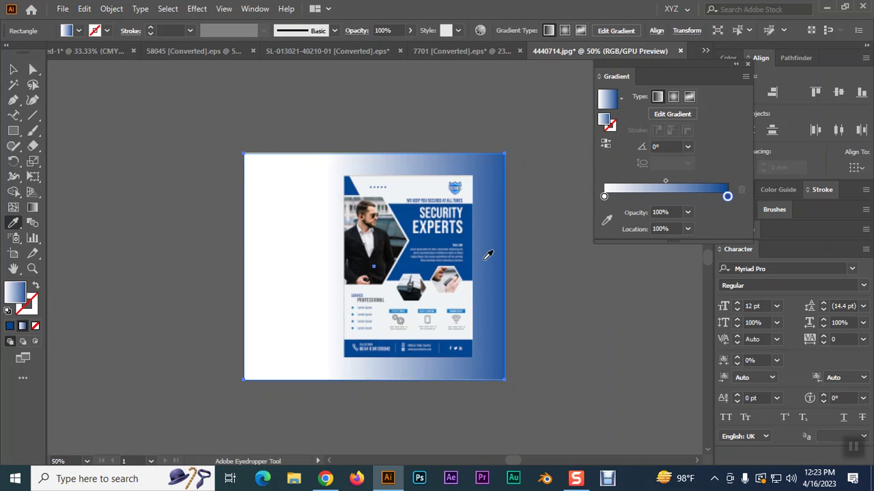
click(604, 196)
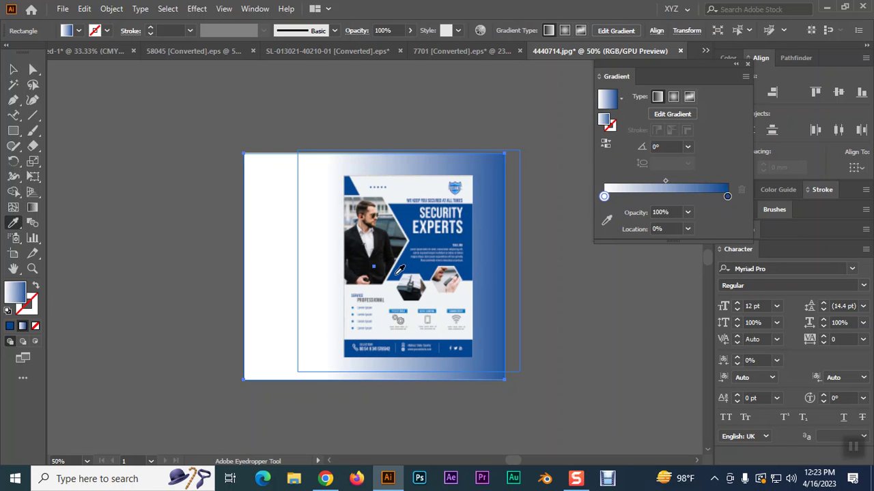
shift+click(393, 311)
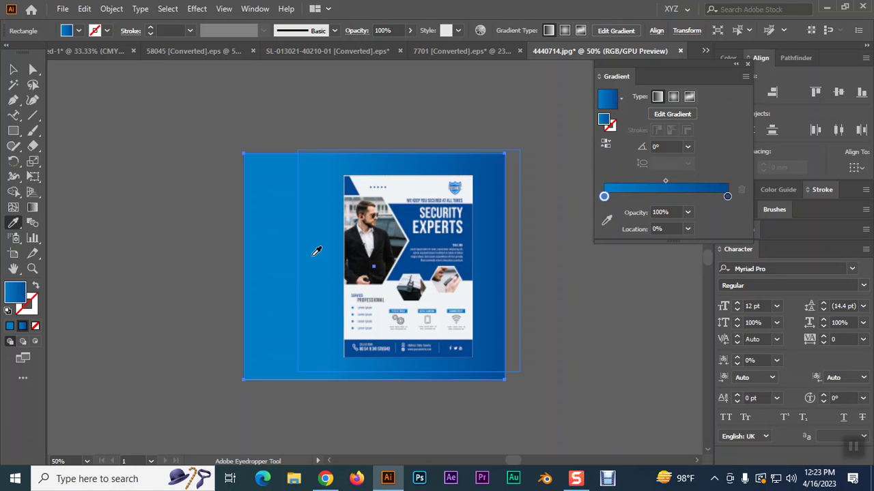
click(13, 69)
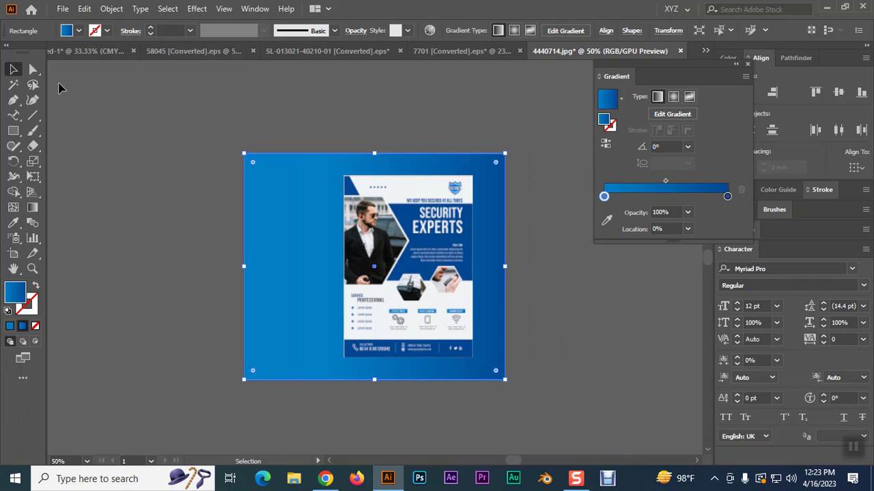
Lower the backdrop rectangle's opacity to 92%.
click(374, 34)
click(347, 52)
drag(348, 69, 338, 73)
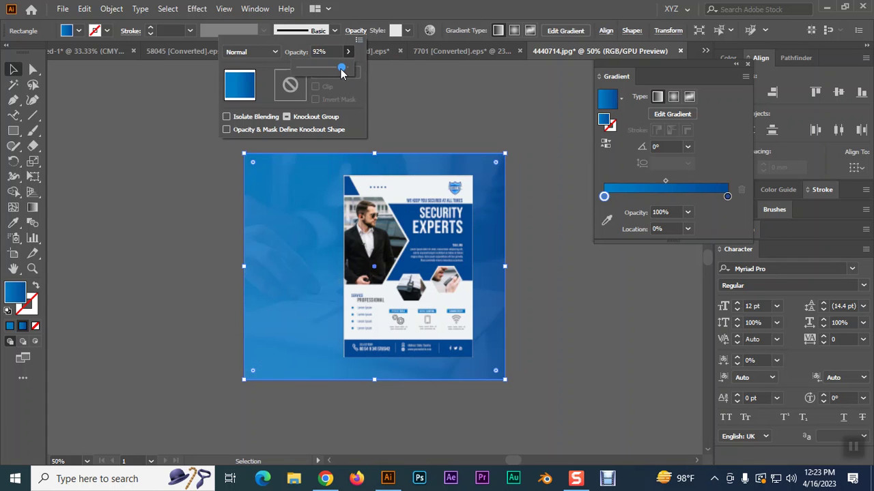
click(456, 109)
click(408, 266)
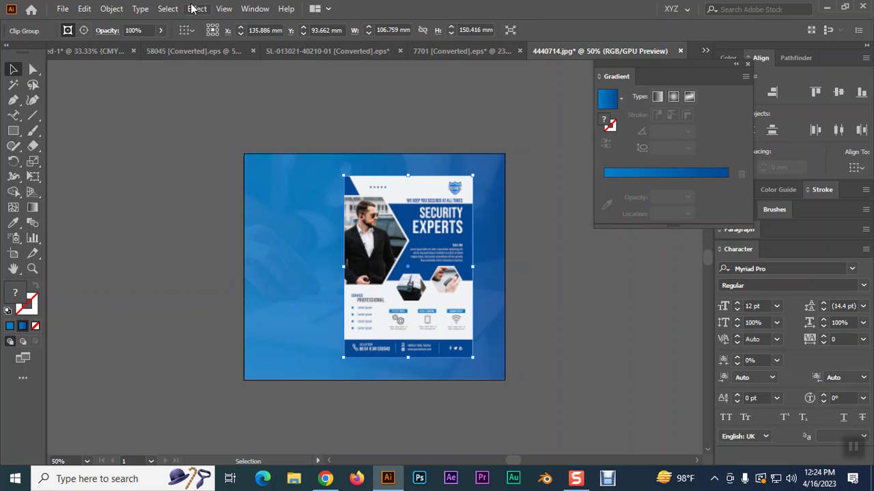
Apply a Drop Shadow (75% opacity, 2.47 mm offsets, 1.76 mm blur) to the flyer.
click(197, 8)
mouse_move(231, 154)
click(362, 153)
click(568, 213)
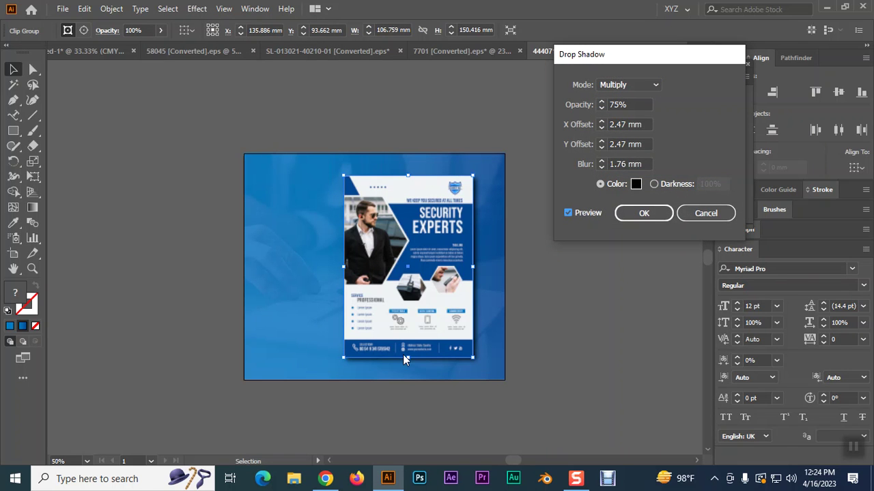
click(644, 213)
click(573, 316)
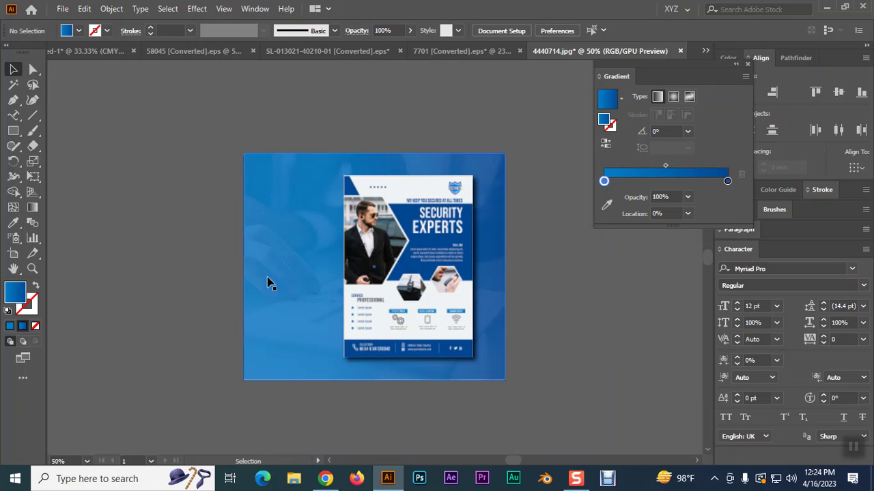
Type 'BUSINESS FLYER DESIGN', scale it to 42.8 pt and place it left of the flyer.
drag(13, 115, 61, 116)
click(116, 203)
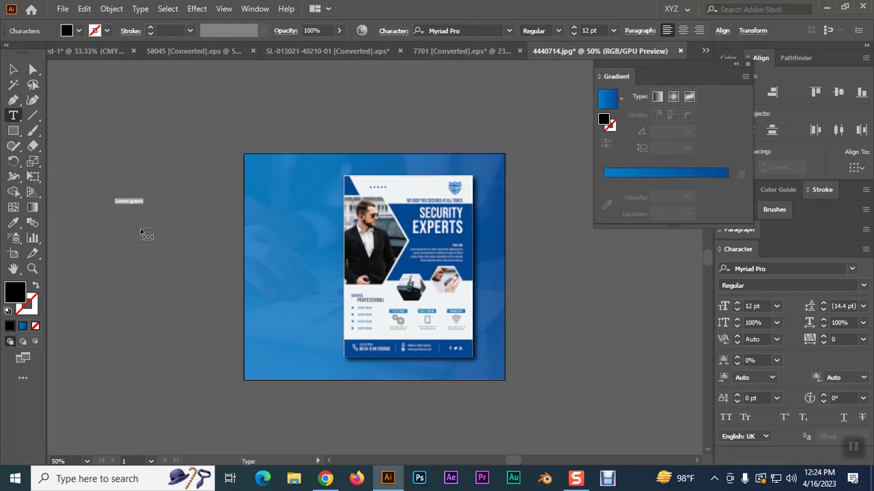
text(BUSINESS)
click(13, 69)
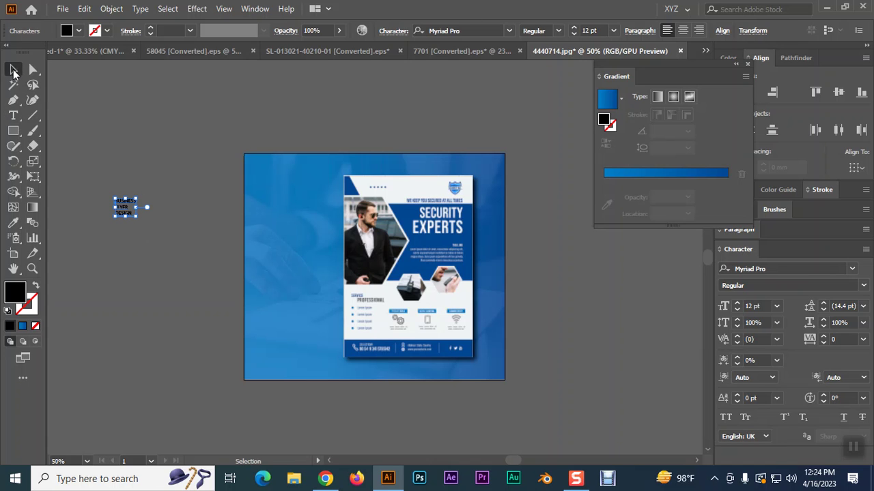
drag(135, 217, 162, 238)
drag(120, 203, 293, 250)
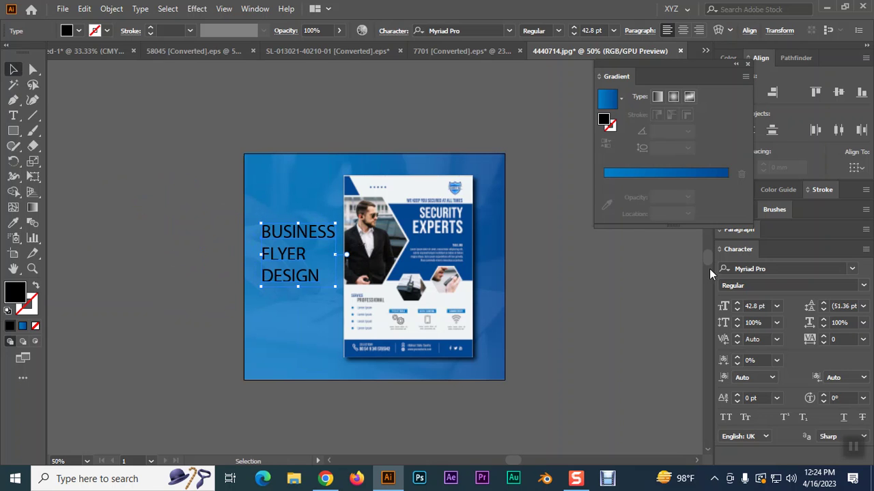
Set the heading's fill colour to white #FFFFFF.
drag(714, 61, 640, 60)
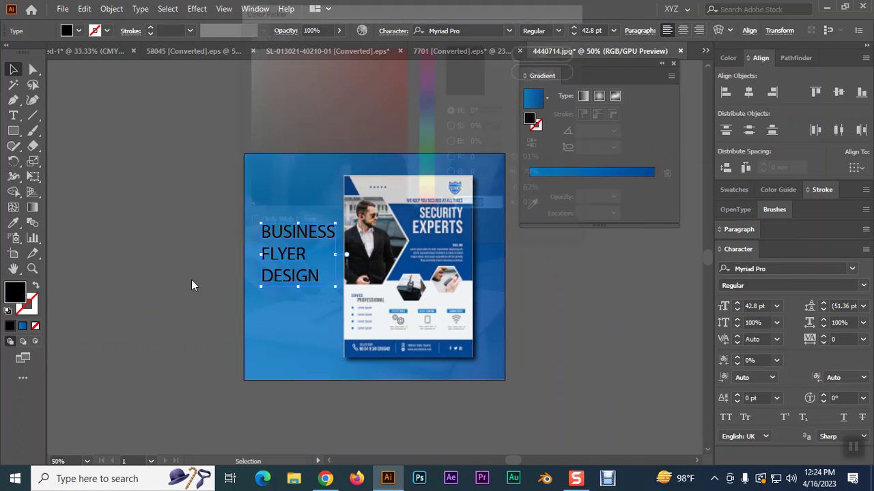
double_click(15, 292)
text(ffffff)
click(548, 52)
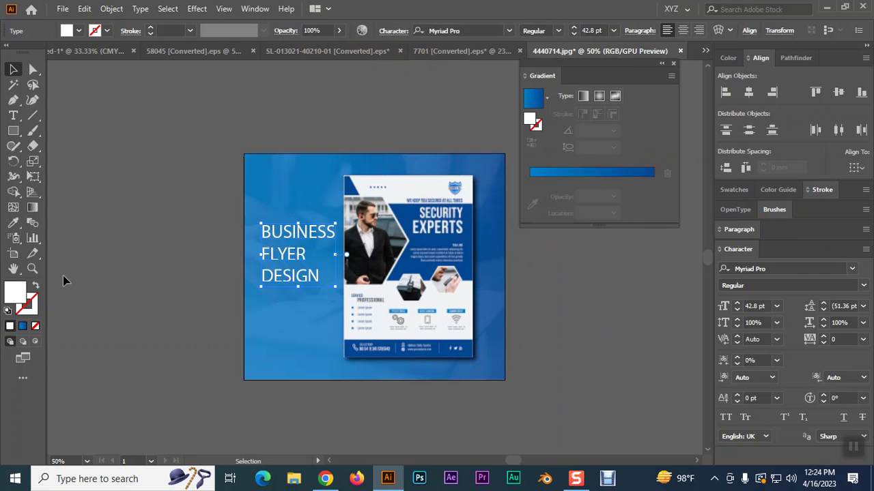
click(508, 30)
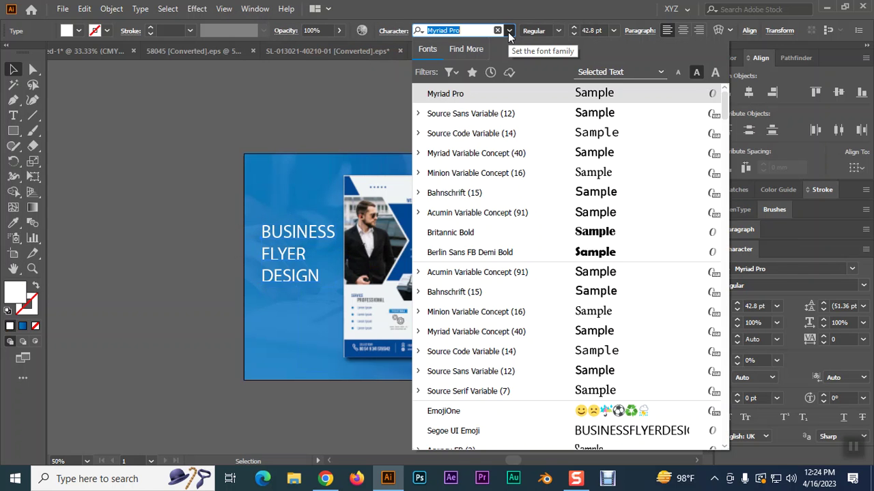
Switch the heading to Source Sans Variable and make FLYER 67 pt in the Black weight.
click(525, 118)
click(13, 116)
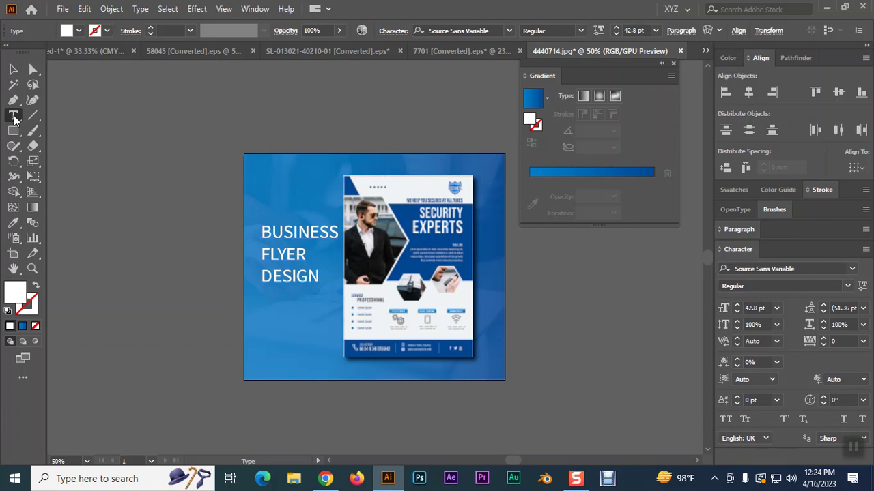
drag(261, 255, 308, 255)
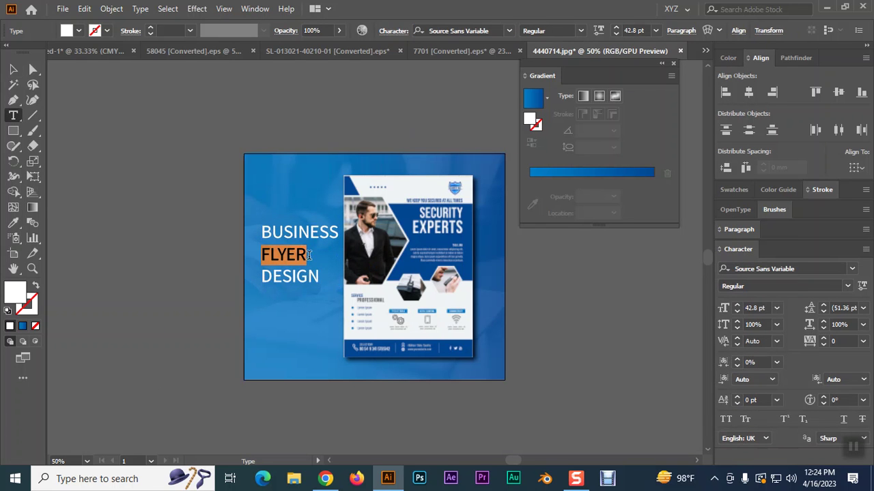
click(616, 31)
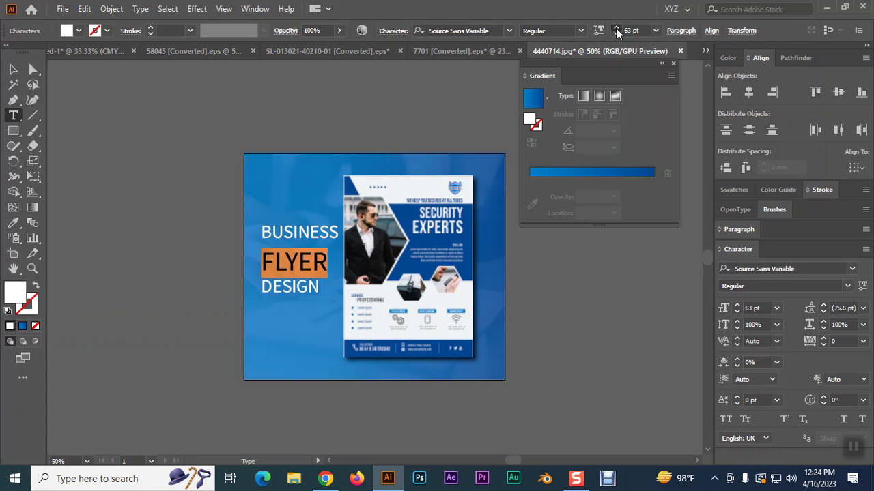
click(616, 31)
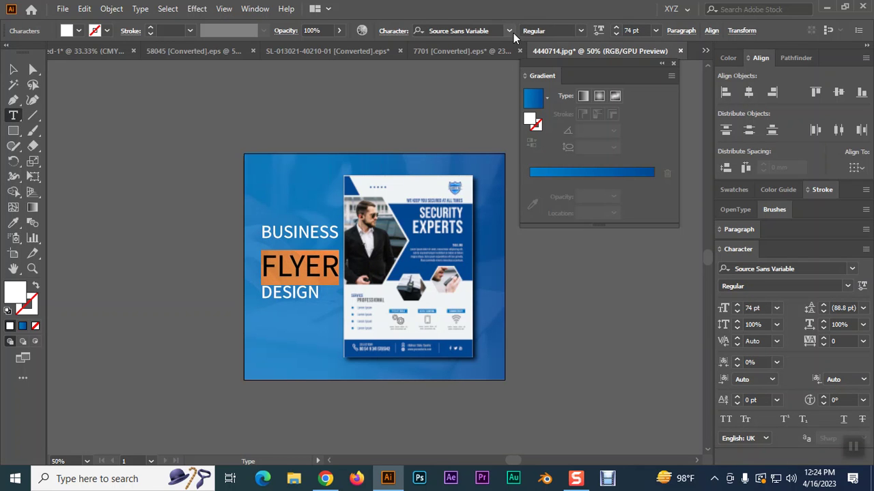
click(584, 30)
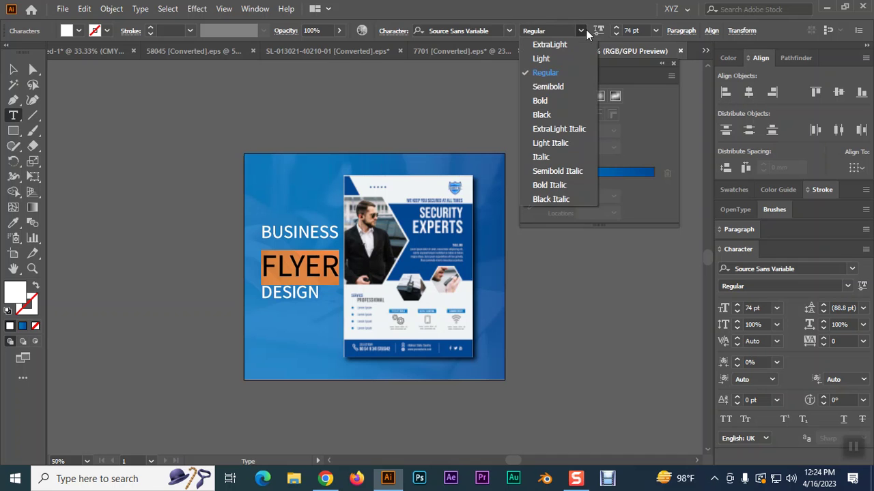
click(553, 101)
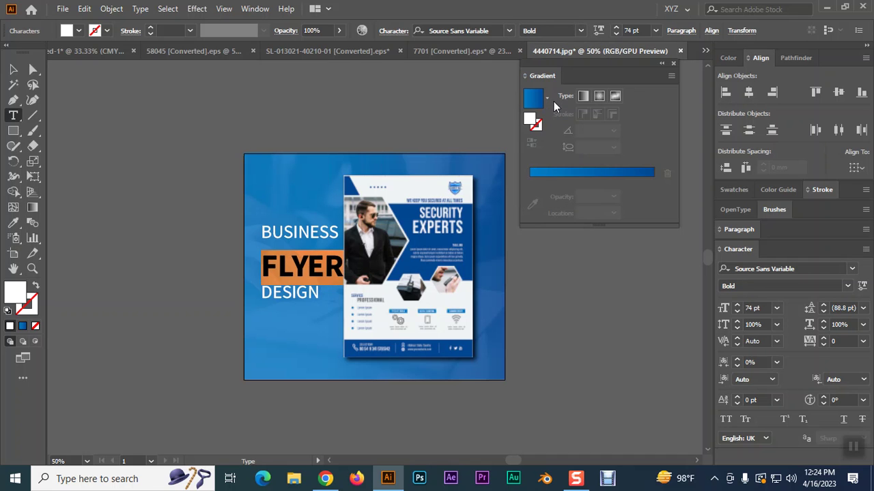
click(581, 30)
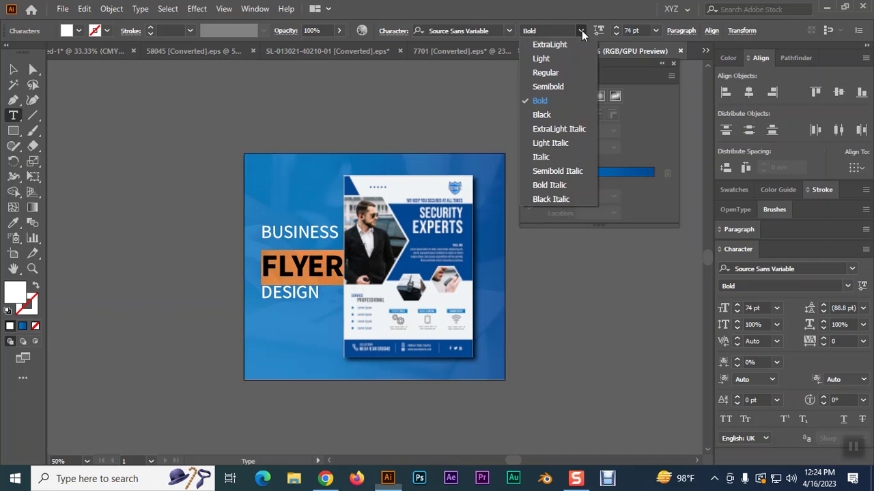
click(555, 114)
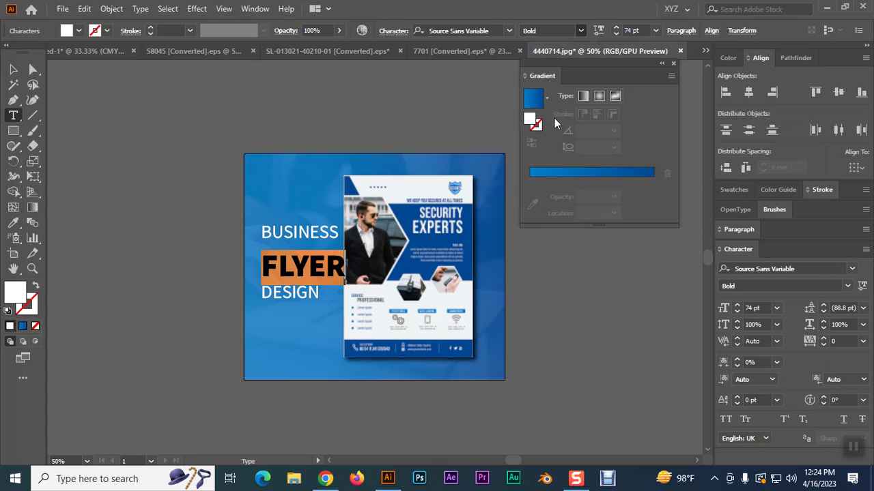
click(616, 34)
click(616, 34)
click(617, 33)
click(617, 33)
click(616, 34)
click(616, 33)
click(616, 34)
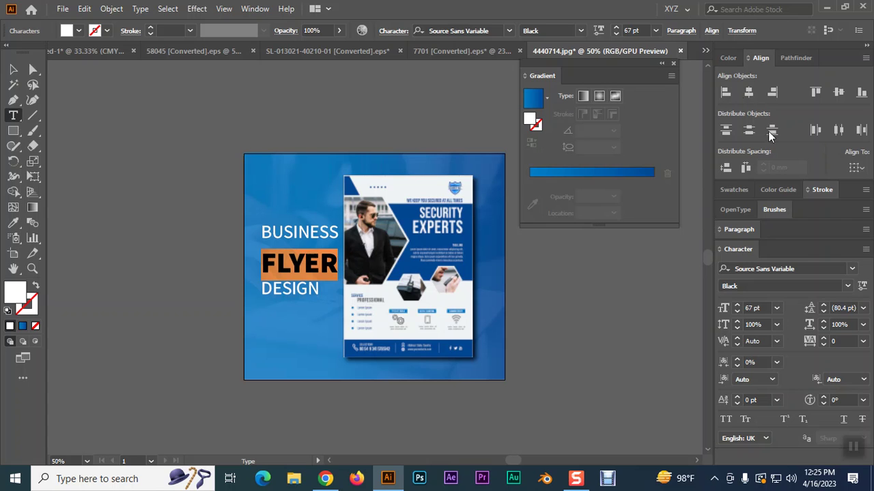
Tighten the leading around FLYER and reduce DESIGN's leading to 35 pt.
click(822, 311)
click(823, 311)
click(822, 311)
click(822, 312)
click(822, 311)
drag(265, 273, 316, 274)
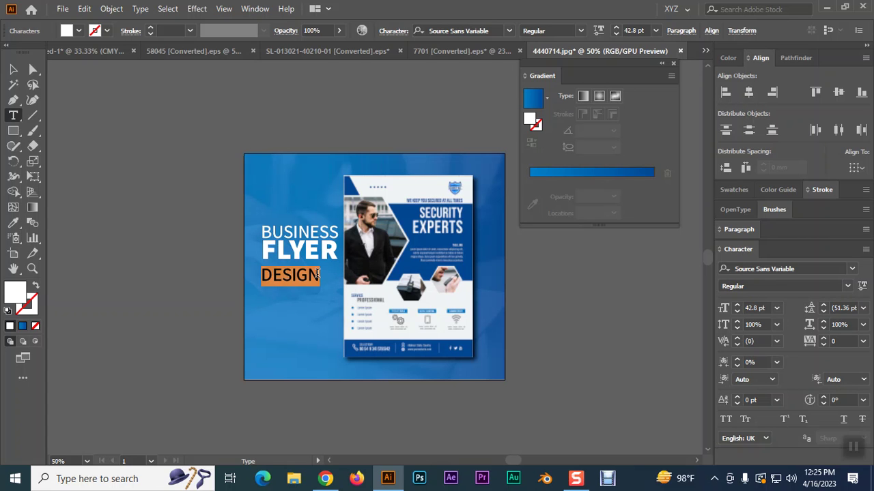
click(823, 311)
click(823, 311)
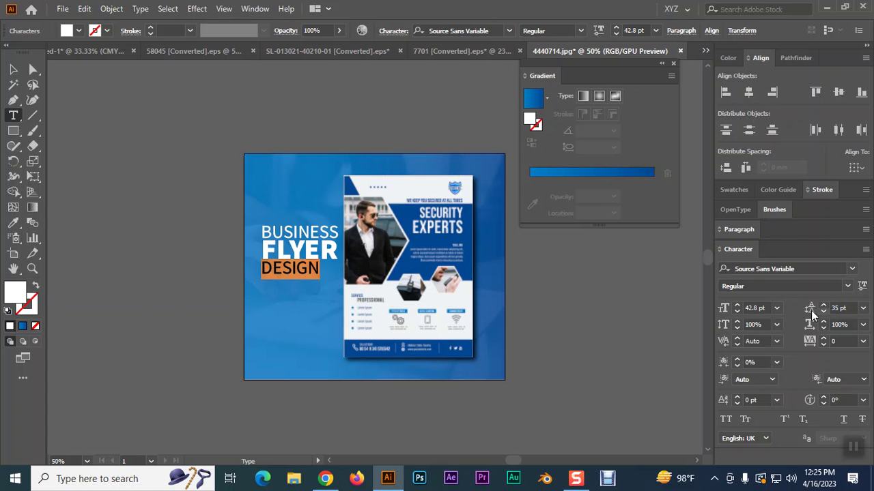
click(13, 69)
click(125, 128)
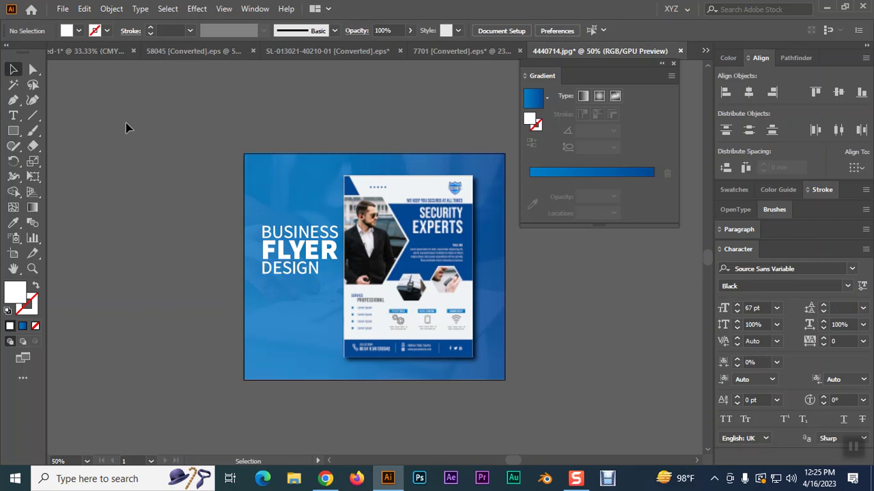
Nudge the BUSINESS FLYER DESIGN headline slightly left.
click(323, 264)
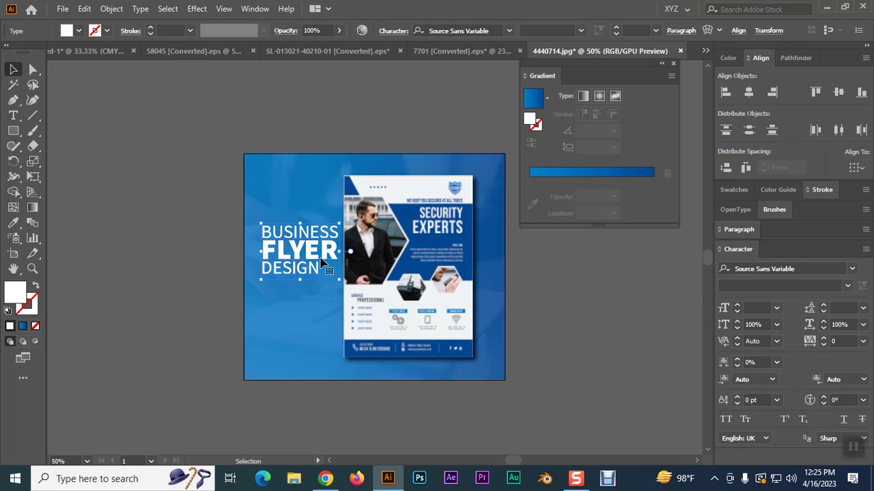
drag(324, 265, 316, 265)
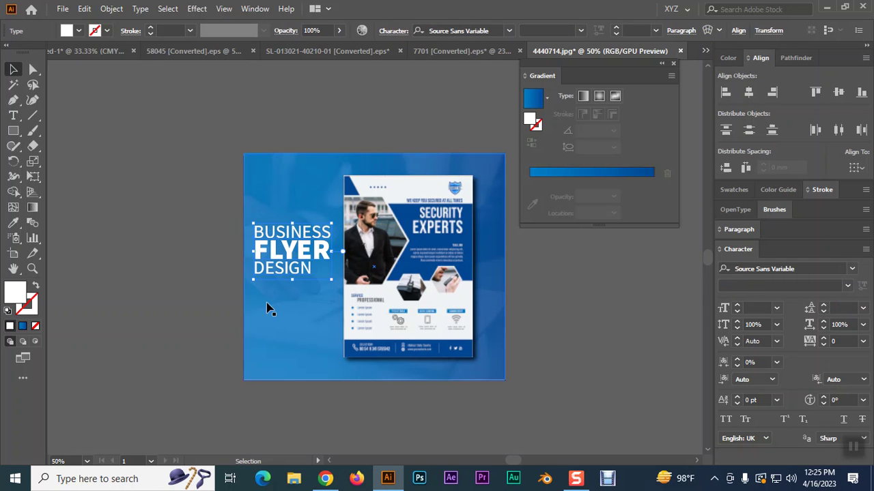
click(183, 277)
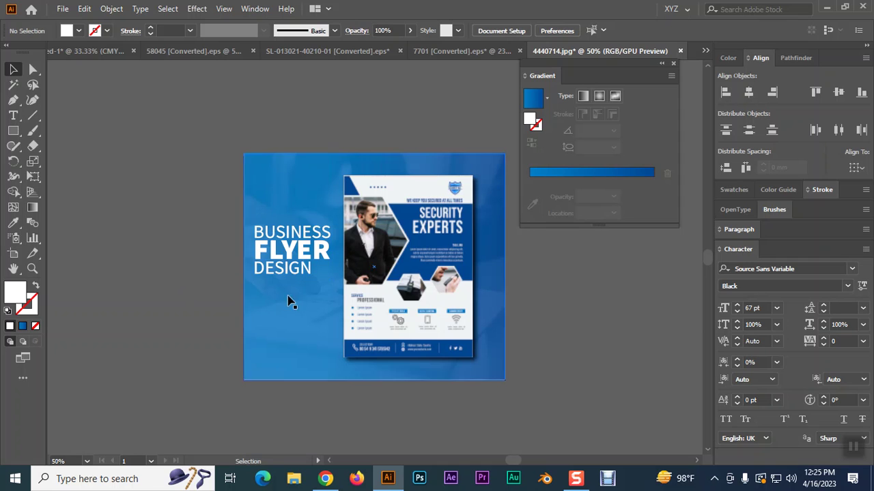
Set the Type tool to Light weight at 8 pt and drag an area text box below DESIGN.
click(13, 115)
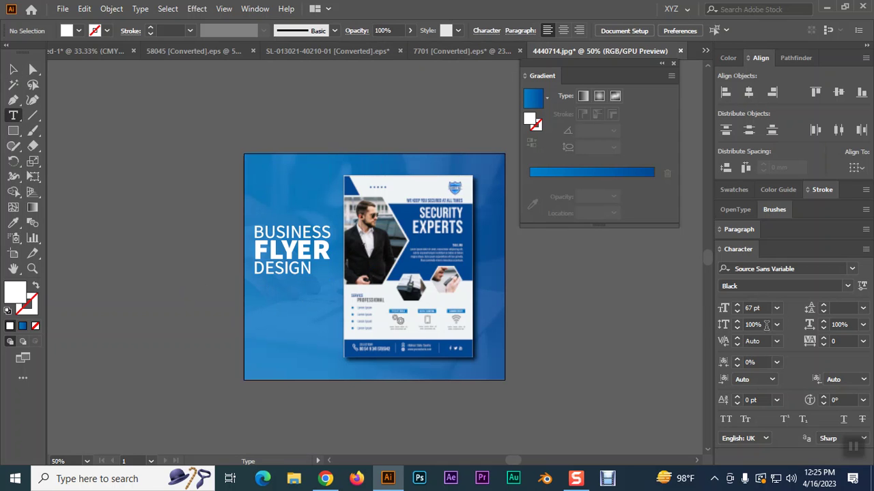
click(851, 269)
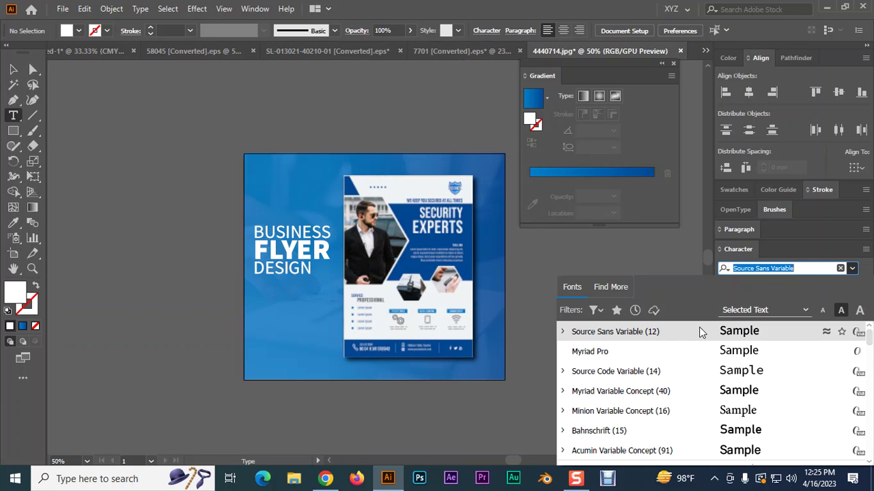
click(851, 269)
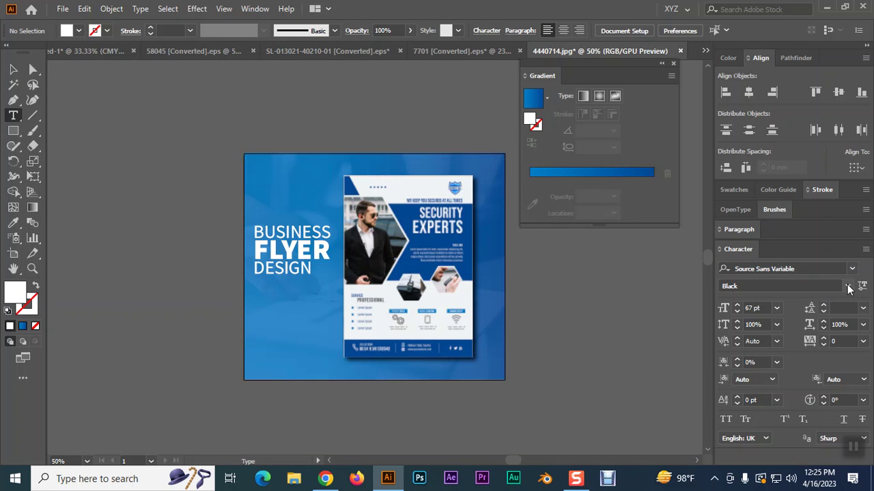
click(847, 286)
click(776, 313)
click(777, 309)
click(791, 127)
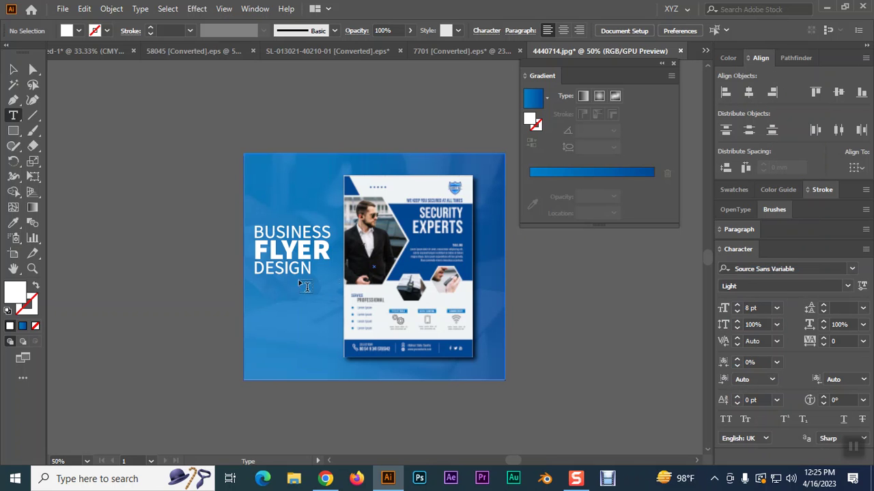
drag(264, 285, 344, 323)
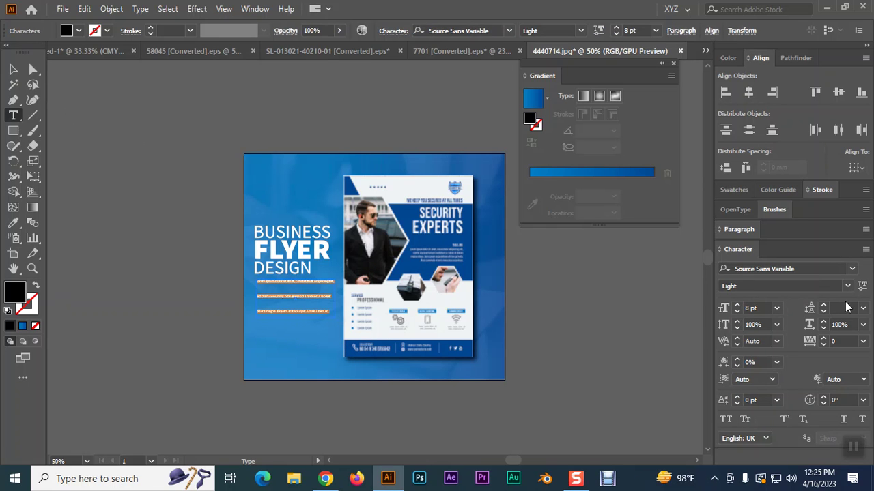
Set the body text leading to Auto and nudge the text block into place.
click(863, 308)
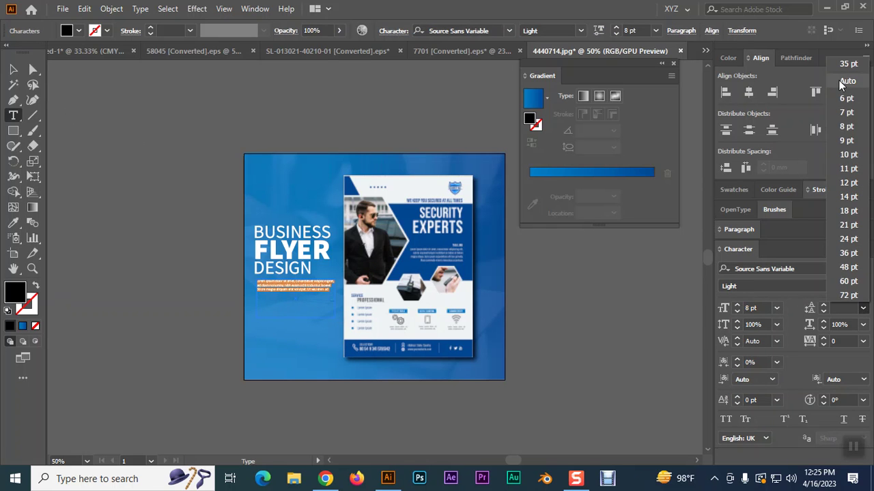
click(847, 75)
click(13, 69)
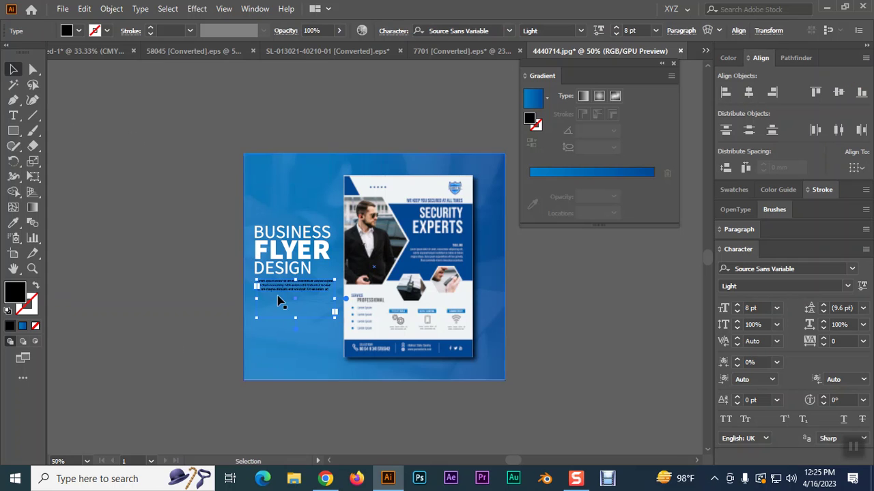
drag(276, 295, 273, 295)
key(Right)
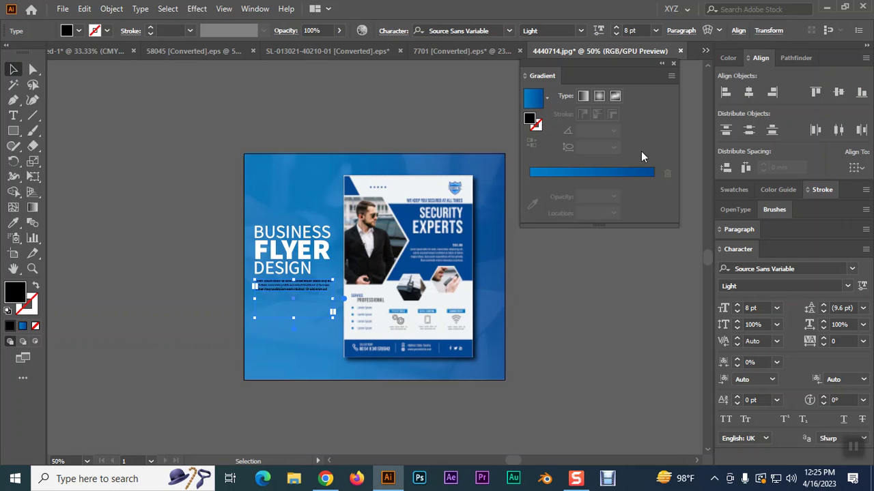
Fill the body text with pure white.
double_click(20, 297)
click(253, 54)
drag(253, 55, 246, 47)
click(548, 52)
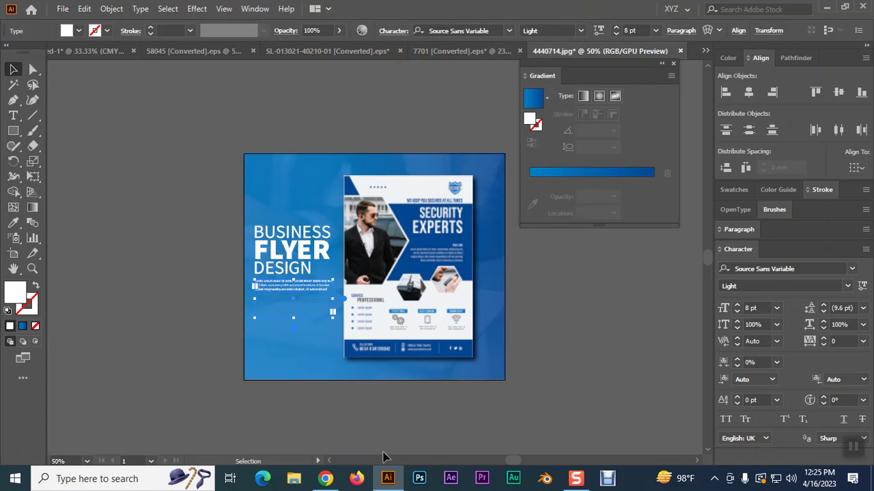
click(325, 479)
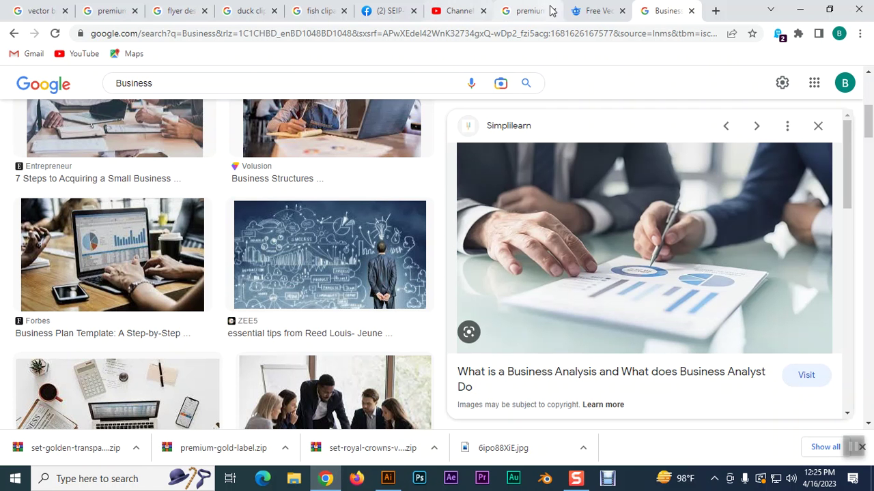
click(189, 10)
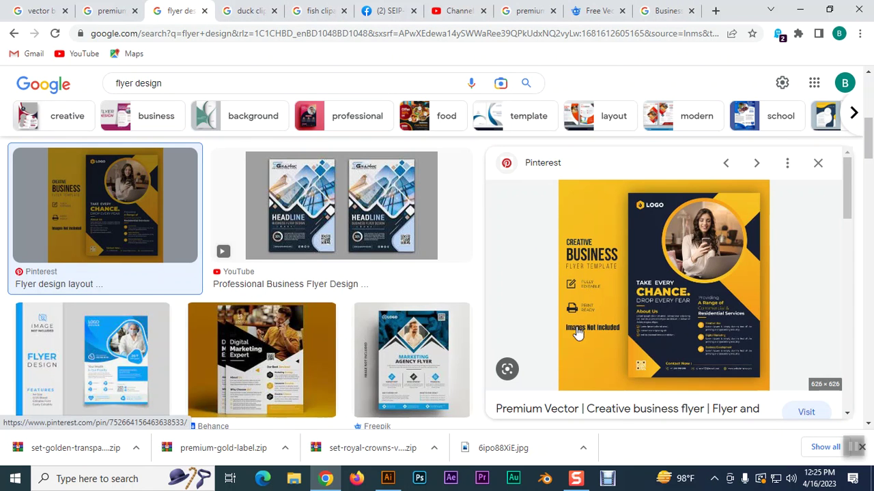
click(387, 479)
click(211, 171)
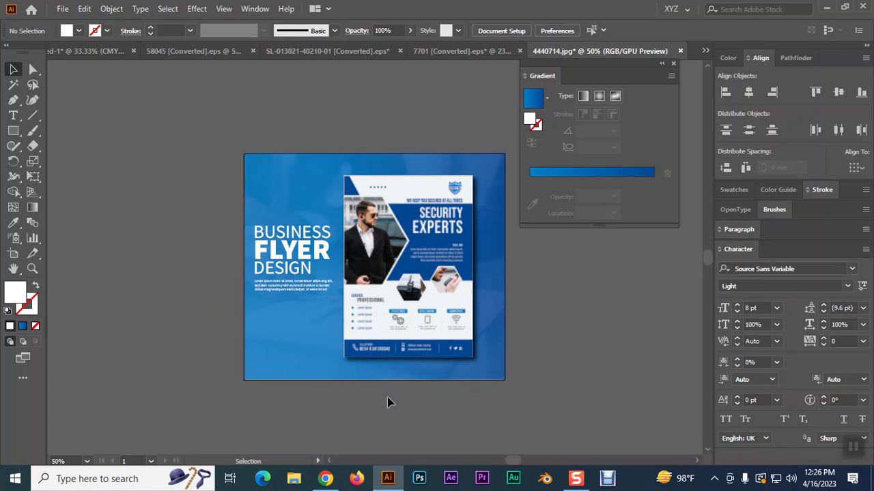
click(325, 478)
scroll(500, 351, down, 4)
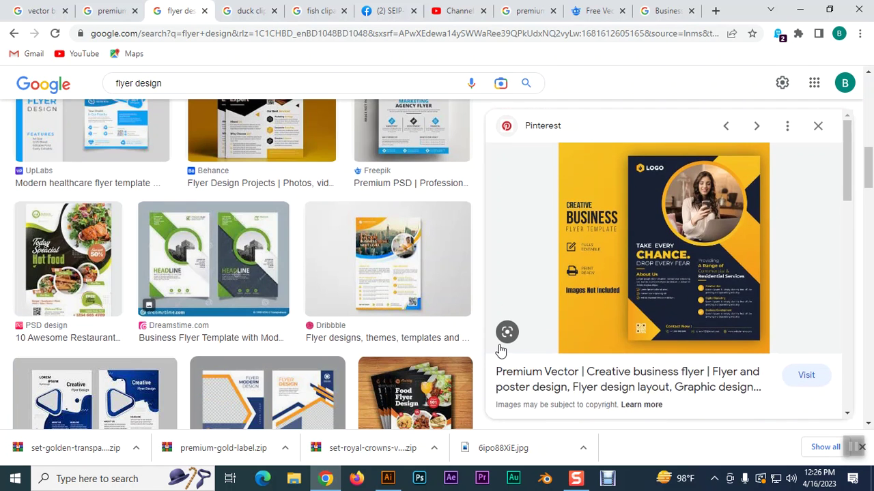
scroll(500, 350, down, 3)
scroll(415, 225, down, 3)
click(415, 225)
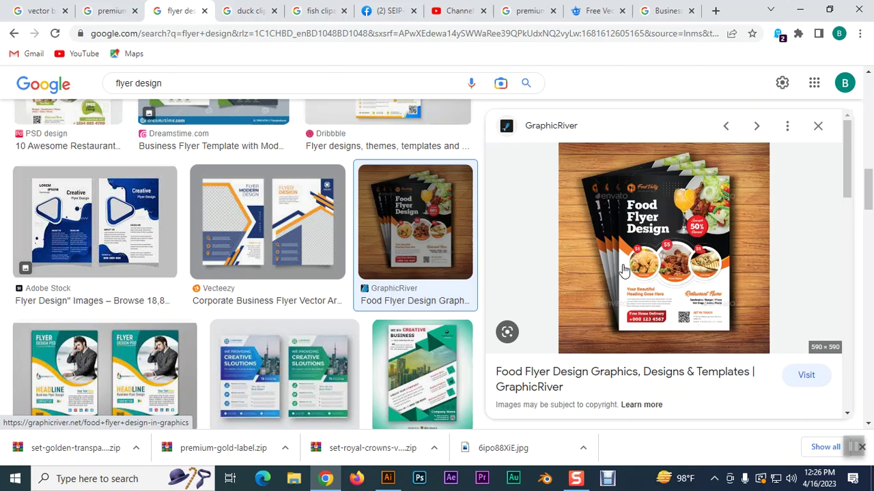
click(387, 479)
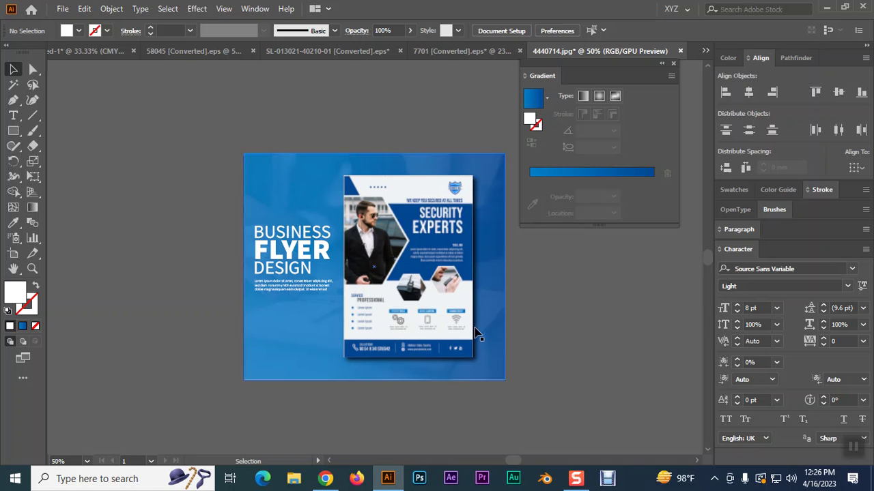
Select the flyer mockup image on the artboard.
click(435, 312)
click(571, 335)
click(451, 319)
click(578, 335)
click(450, 316)
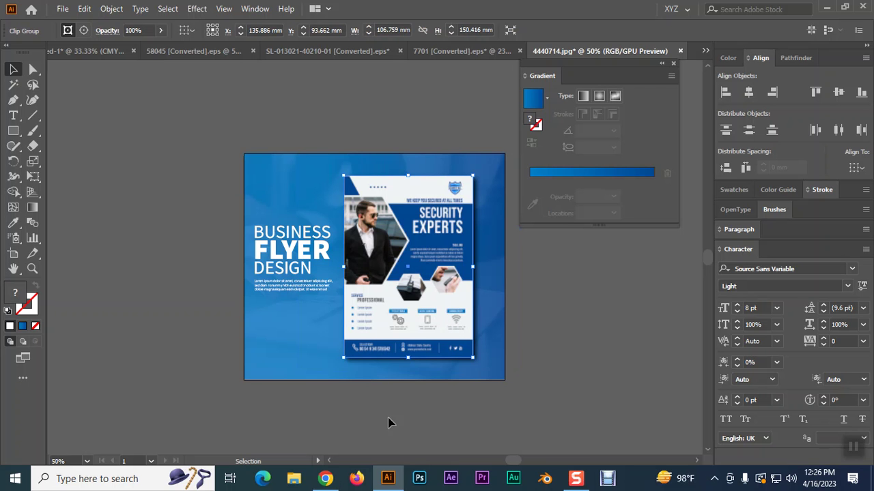
Search Google Images for 'Wood' in a new Chrome tab.
click(325, 479)
click(714, 15)
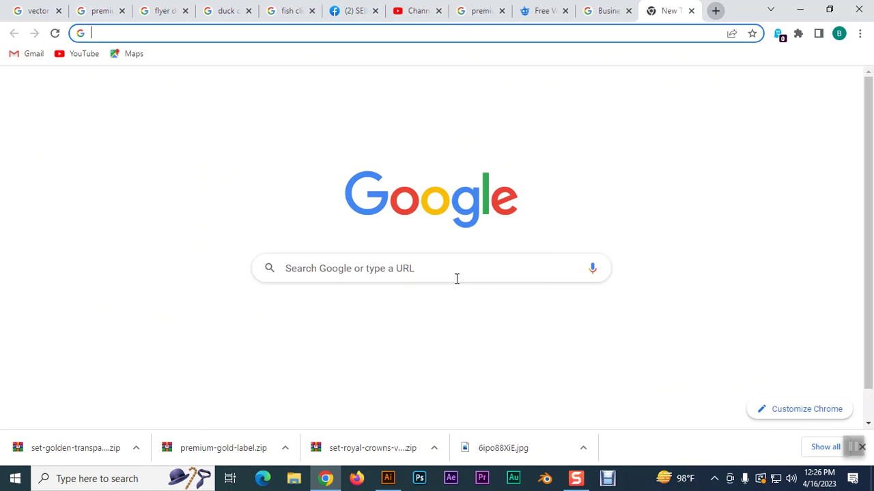
click(361, 269)
text(Wood)
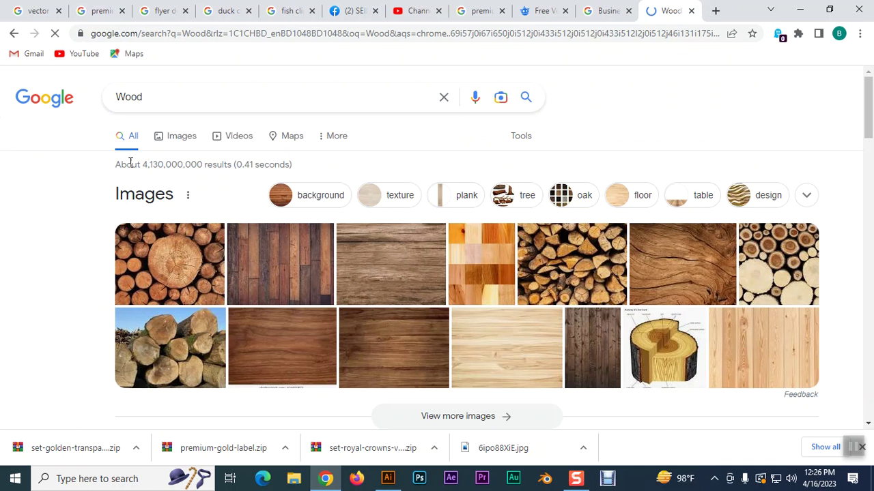
click(182, 140)
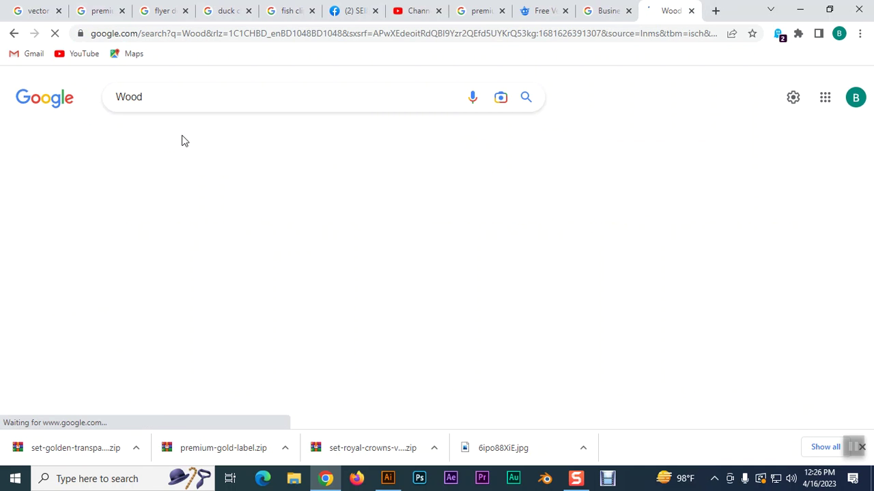
scroll(444, 318, down, 3)
Copy the 'What is wood?' grain image from its preview, skipping the save option.
click(744, 244)
right_click(619, 247)
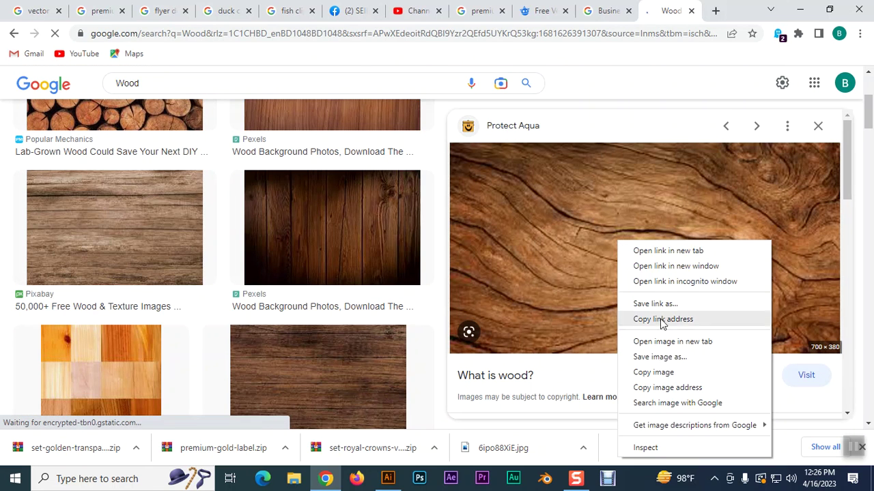
click(662, 356)
click(387, 286)
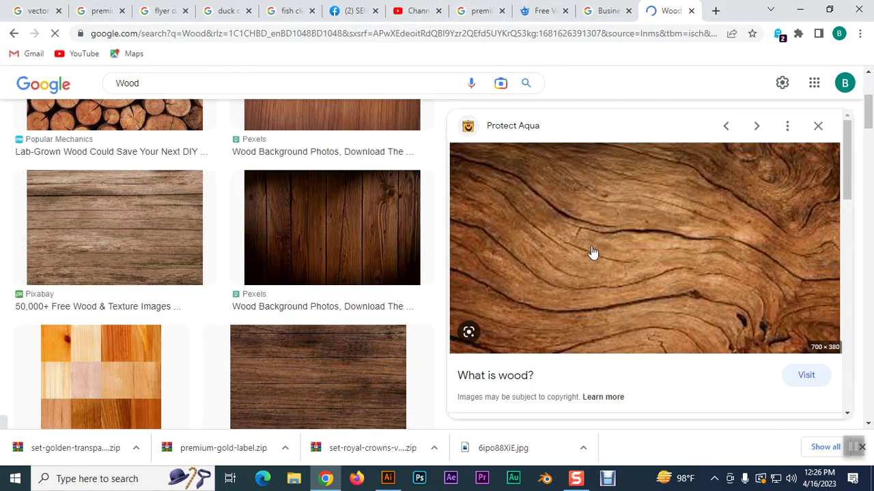
right_click(591, 248)
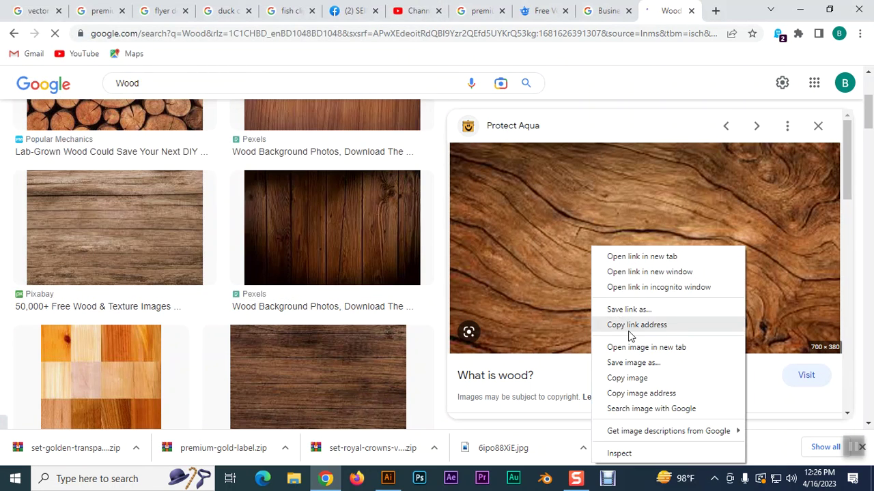
click(626, 379)
Return to the 'What is wood?' grain image and copy it again for Illustrator.
click(129, 251)
scroll(687, 234, down, 2)
scroll(682, 236, down, 1)
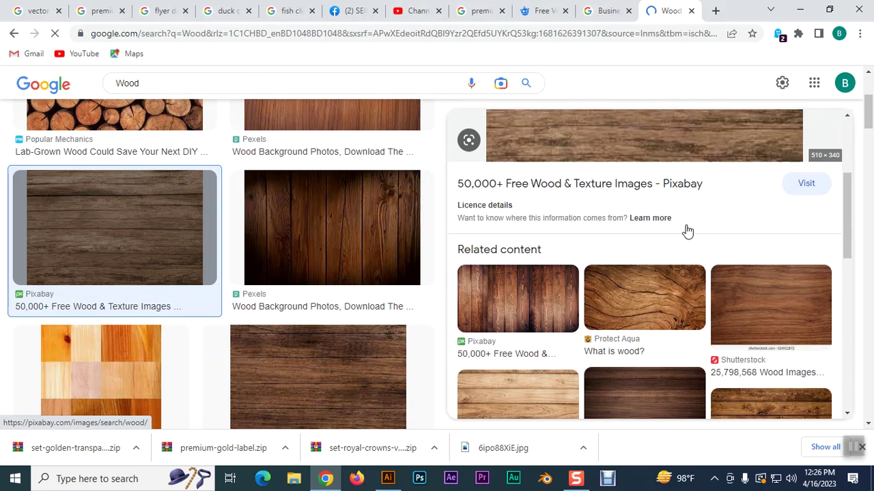
click(651, 301)
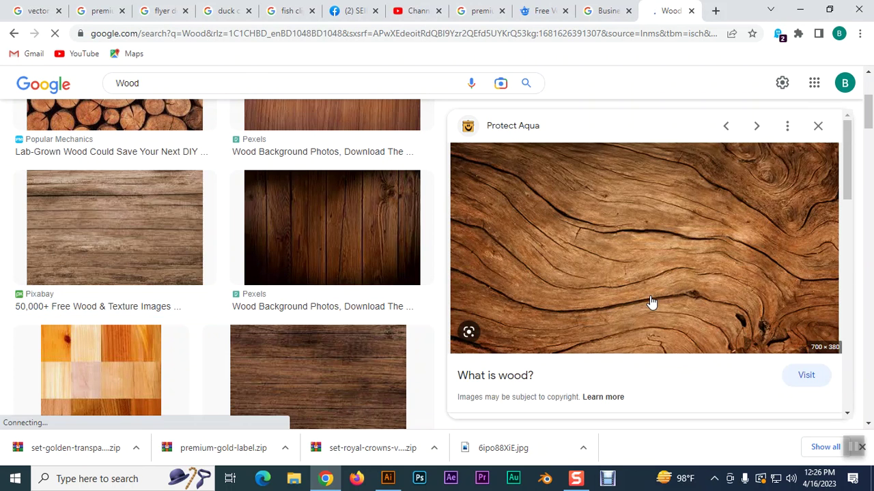
right_click(593, 248)
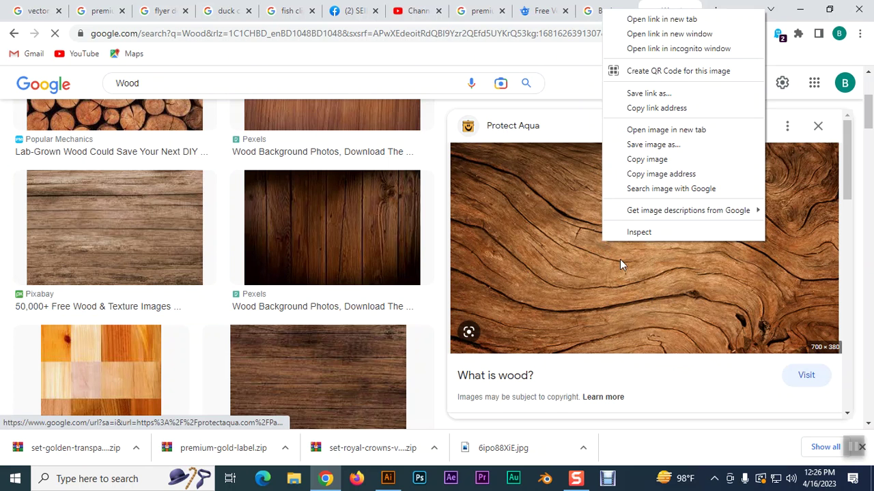
click(647, 161)
key(alt+Tab)
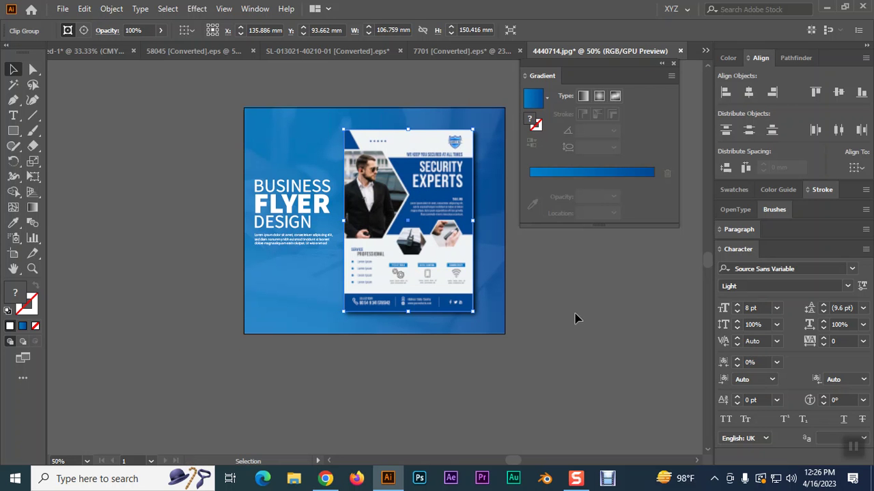
Paste the wood image, accepting the colour profile conversion, and move it below the flyer artboard.
click(574, 319)
scroll(232, 376, down, 2)
key(ctrl+v)
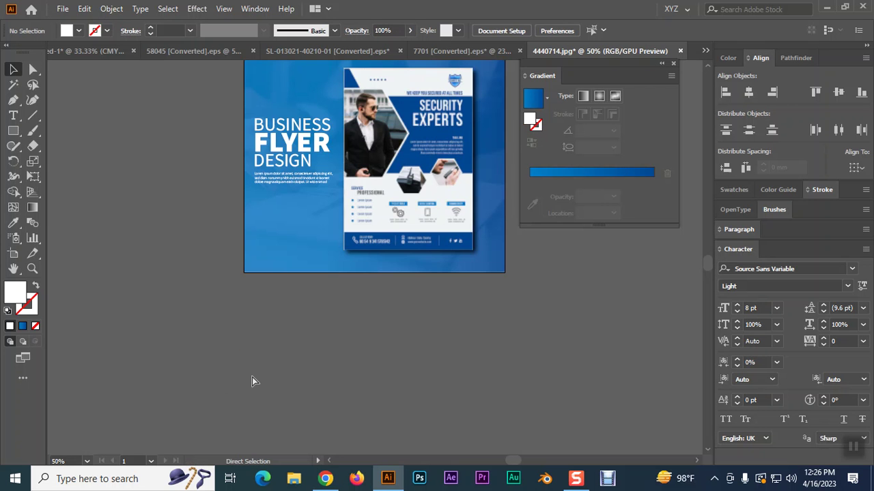
click(460, 267)
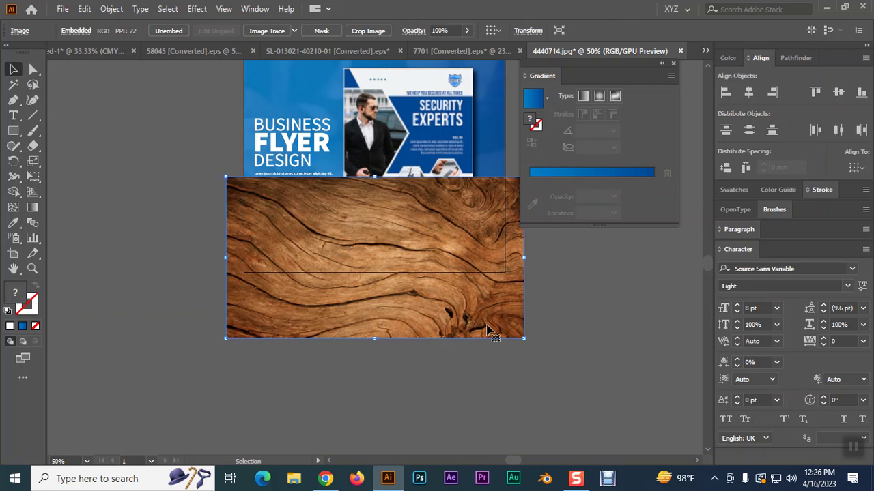
drag(524, 276, 553, 374)
scroll(526, 361, down, 2)
drag(469, 329, 469, 386)
scroll(375, 273, down, 2)
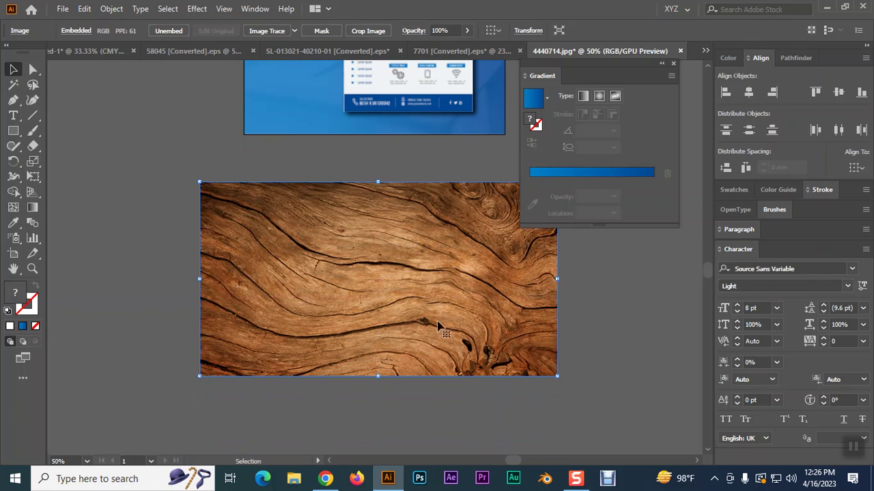
Draw a crop rectangle over the wood image and select both objects.
click(11, 131)
click(10, 132)
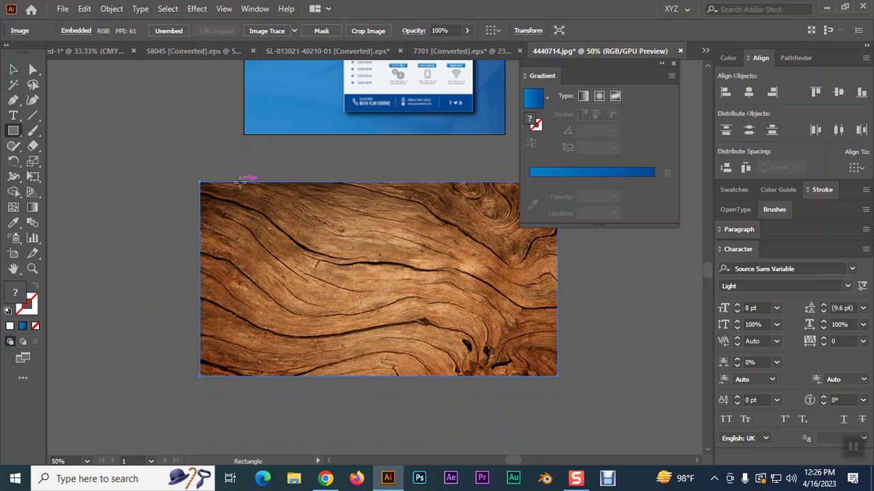
drag(240, 182, 500, 376)
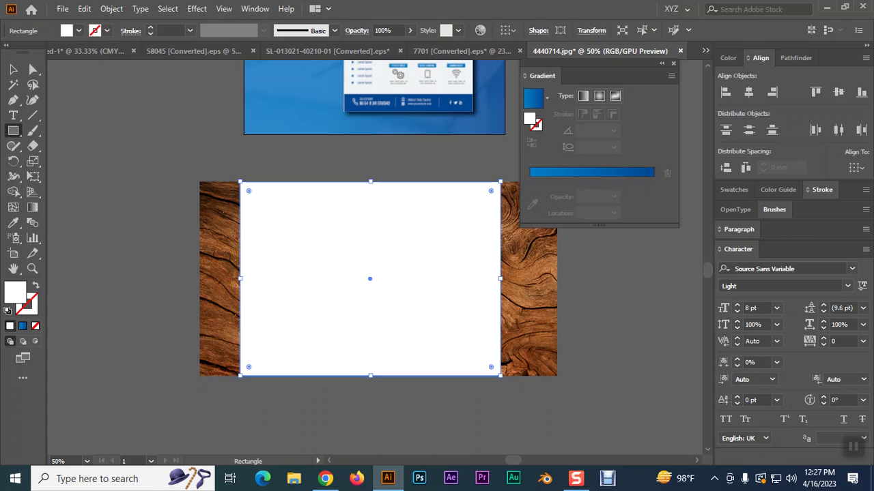
click(15, 69)
drag(266, 169, 367, 258)
Make a clipping mask to crop the wood image to the rectangle.
right_click(367, 258)
click(406, 359)
click(149, 230)
Place a copy of the security flyer on the wood, bring it to front and shift it left.
click(374, 100)
drag(374, 100, 330, 355)
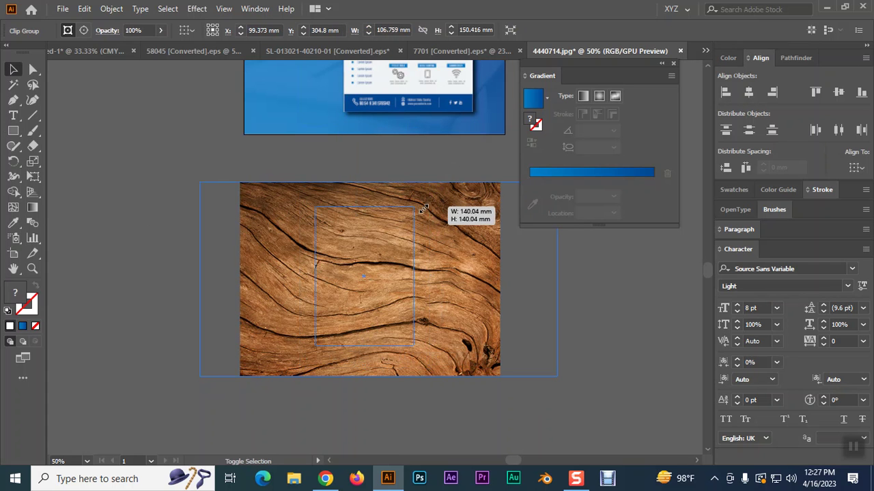
right_click(378, 233)
mouse_move(525, 391)
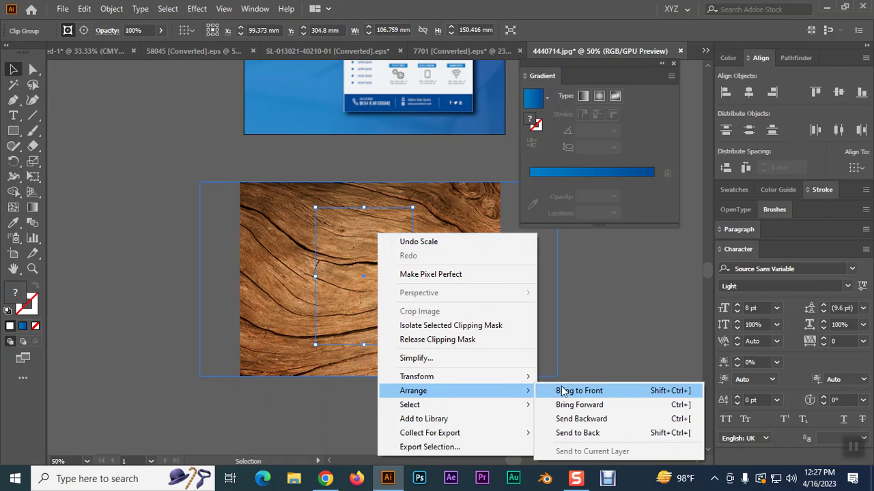
click(569, 392)
click(584, 331)
drag(377, 308, 343, 309)
At 100% zoom, rotate a flyer copy about 9 degrees and move it into place.
key(ctrl+1)
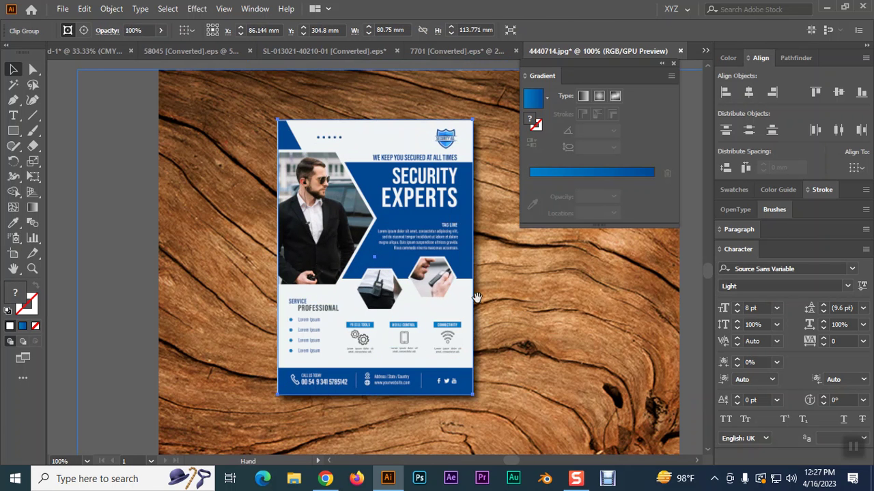
drag(470, 298, 385, 284)
key(a)
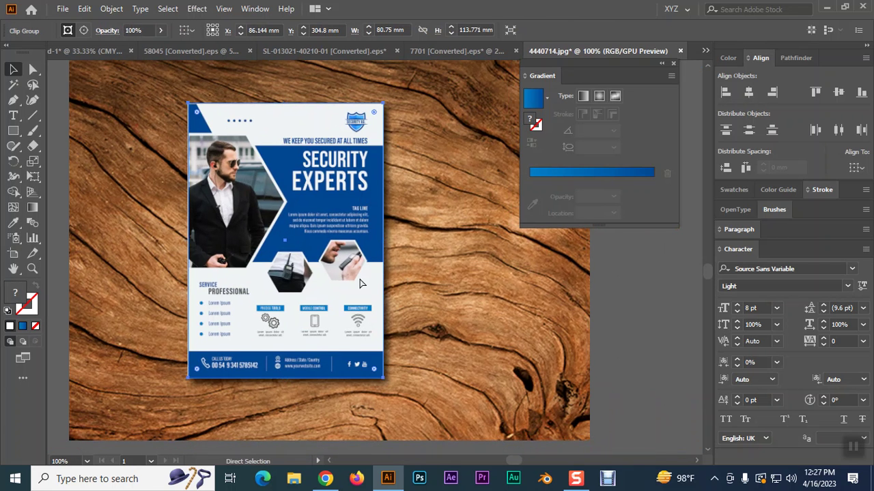
key(v)
drag(389, 96, 415, 110)
drag(330, 211, 348, 223)
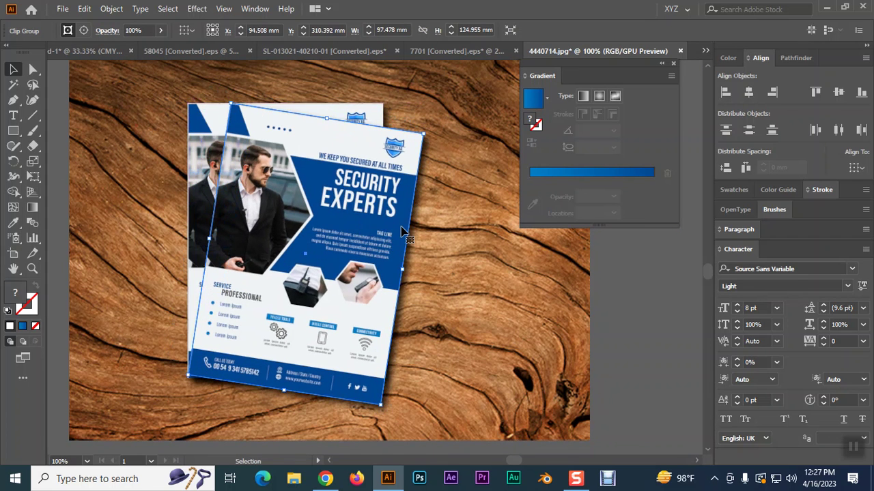
Nudge the rotated flyer, then repeat the transform with Ctrl+D for a third flyer and adjust it.
key(Left)
key(Down)
key(Down)
key(Down)
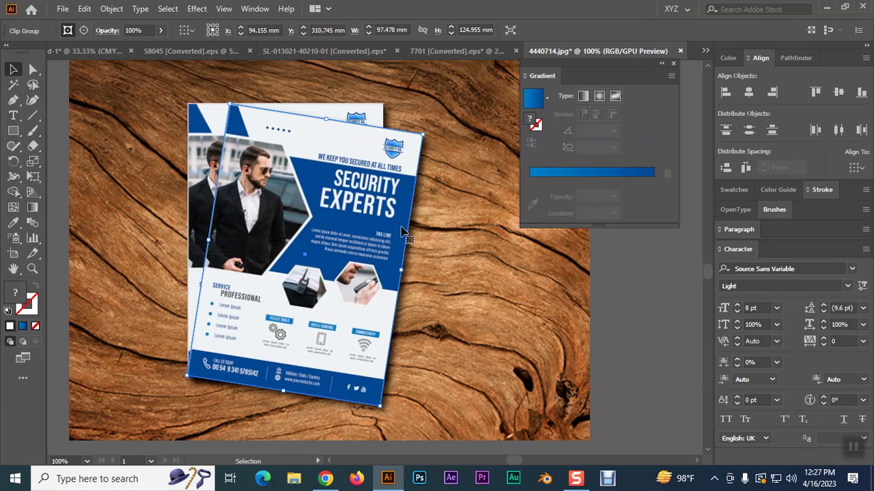
key(Right)
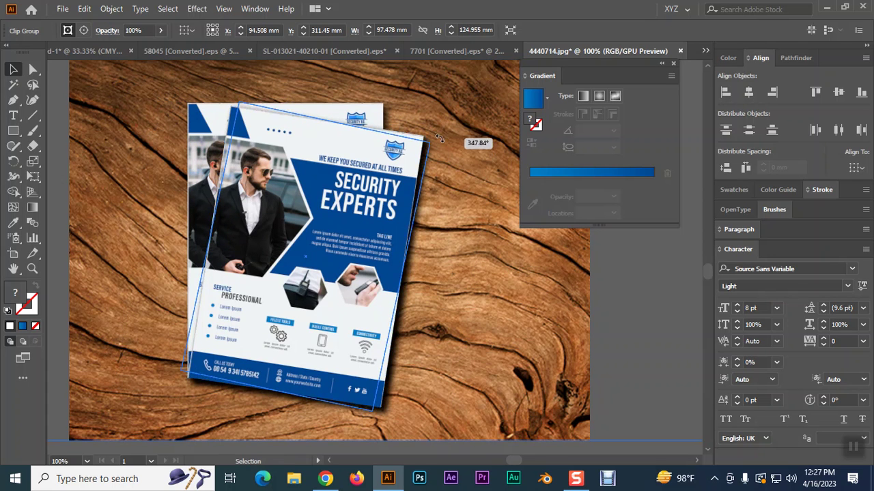
key(ctrl+d)
drag(362, 239, 380, 284)
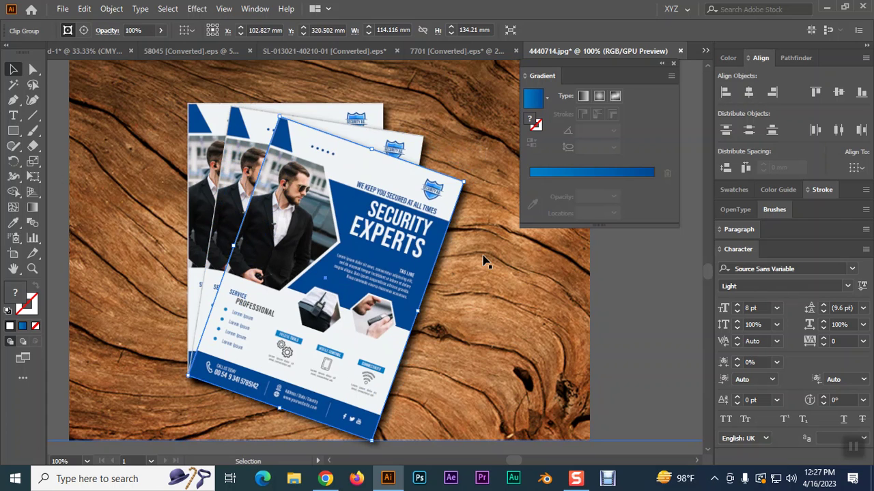
click(617, 299)
Check the flyer design reference results in Chrome.
click(321, 481)
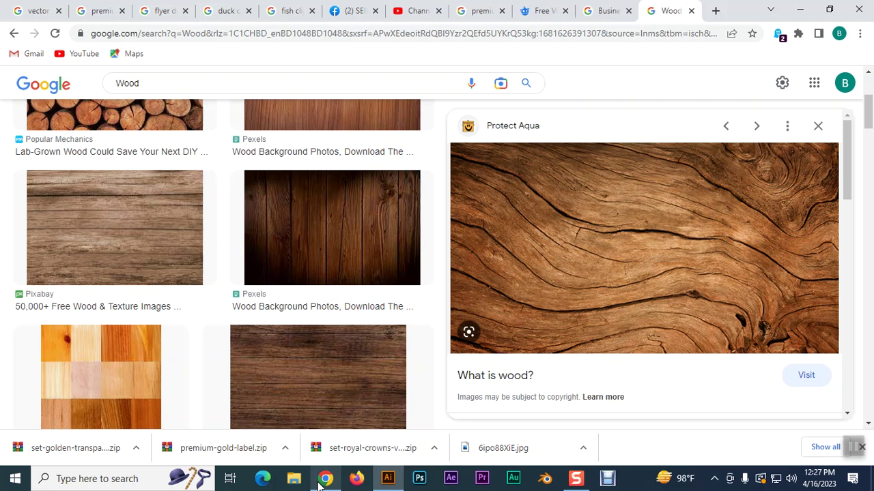
click(176, 10)
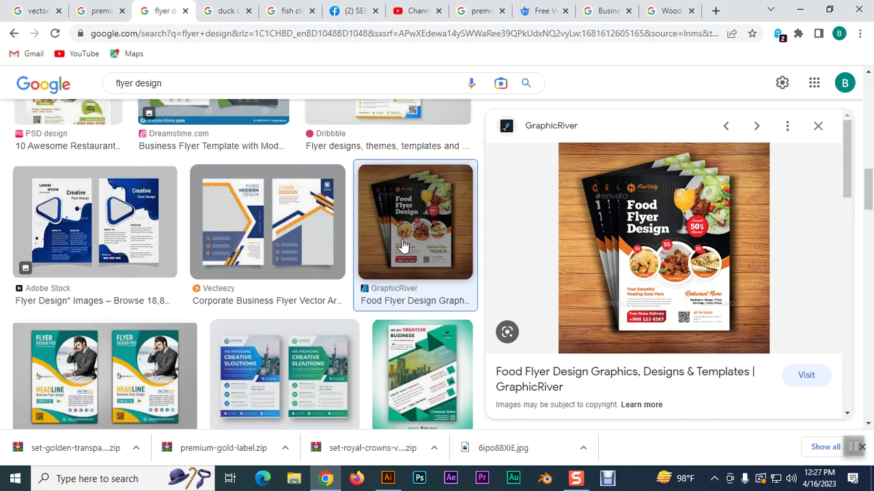
click(388, 478)
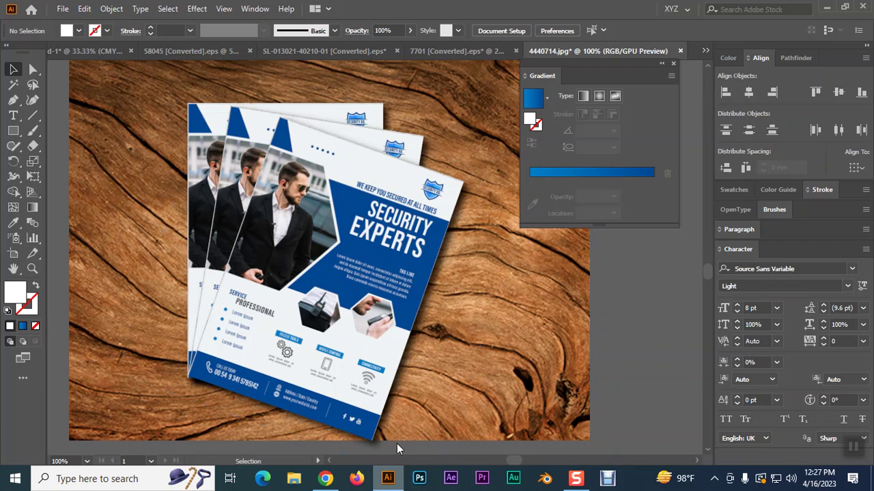
Zoom out to 50%, then select the right Premium Quality badge in Untitled-1.
key(ctrl+minus)
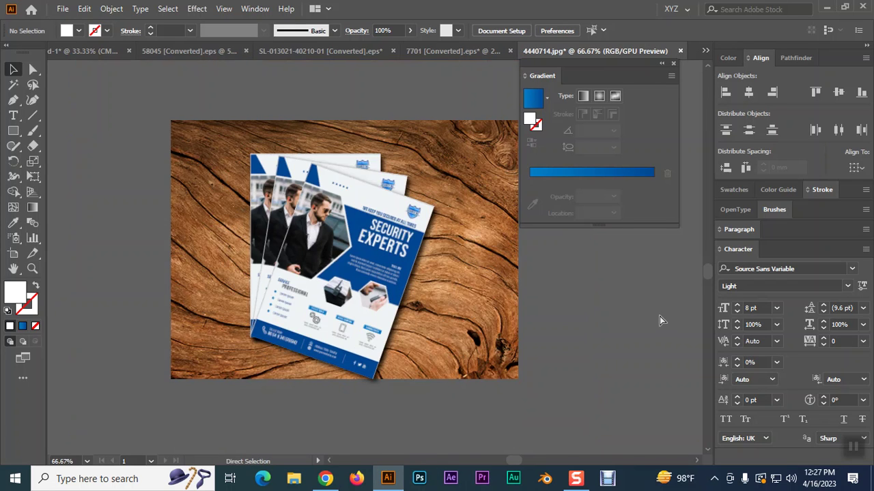
key(ctrl+minus)
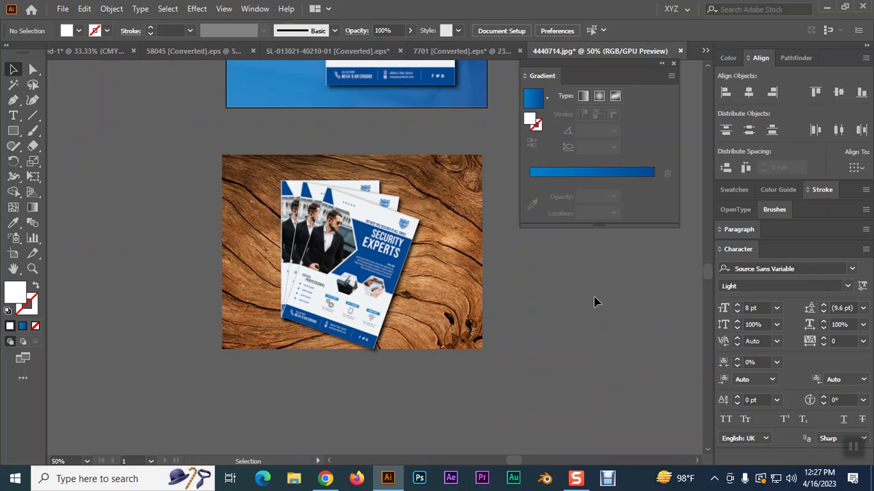
click(472, 262)
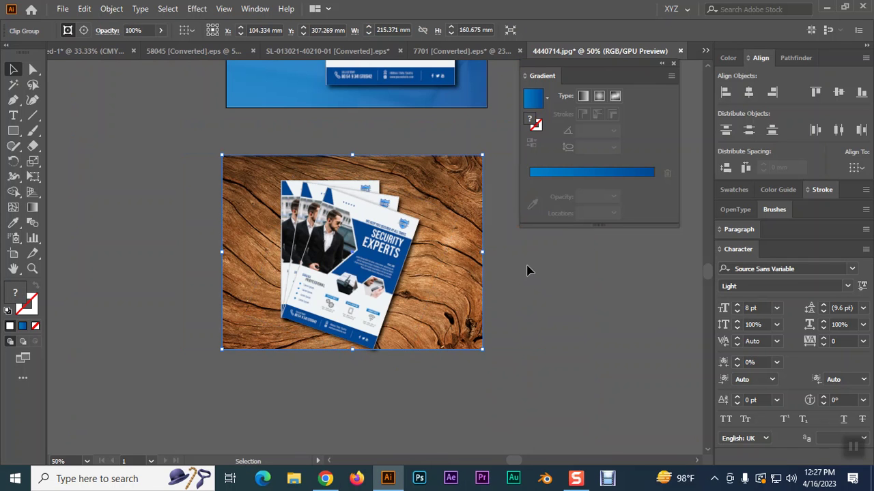
click(68, 51)
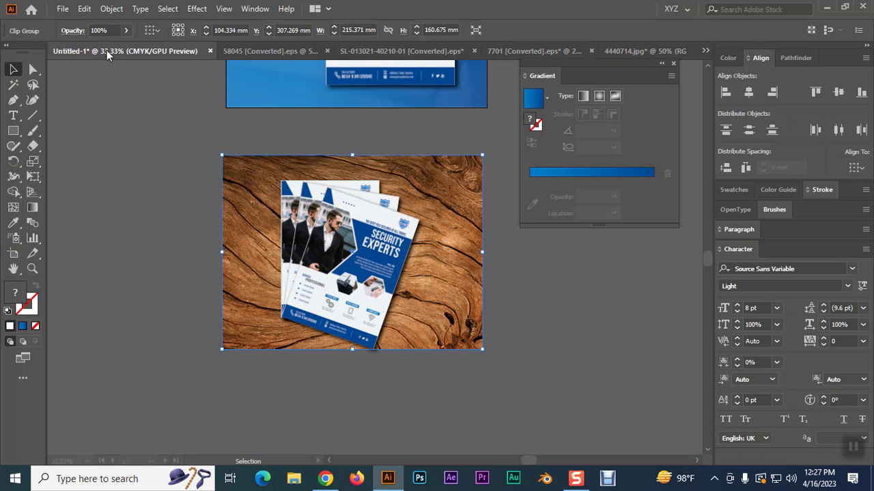
click(386, 296)
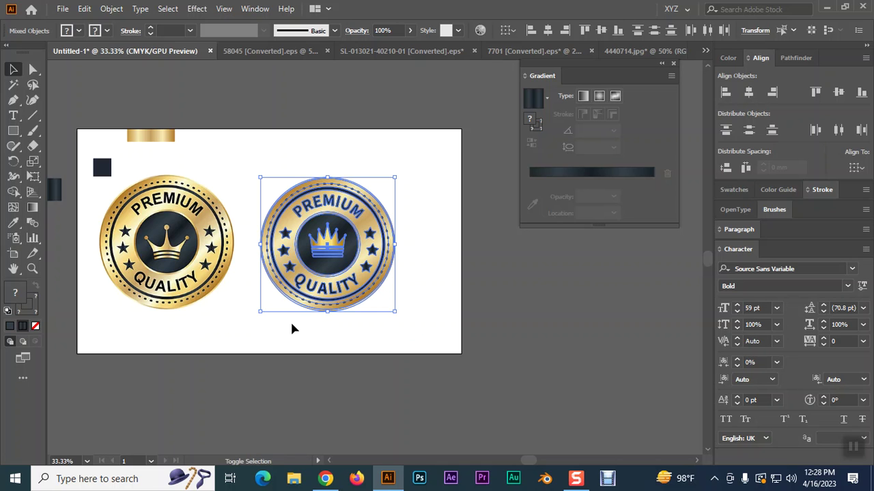
In the 58045 document, cut the gold rectangle's gradient to three stops with the middle at 50%.
key(ctrl+Tab)
drag(544, 196, 596, 196)
click(613, 228)
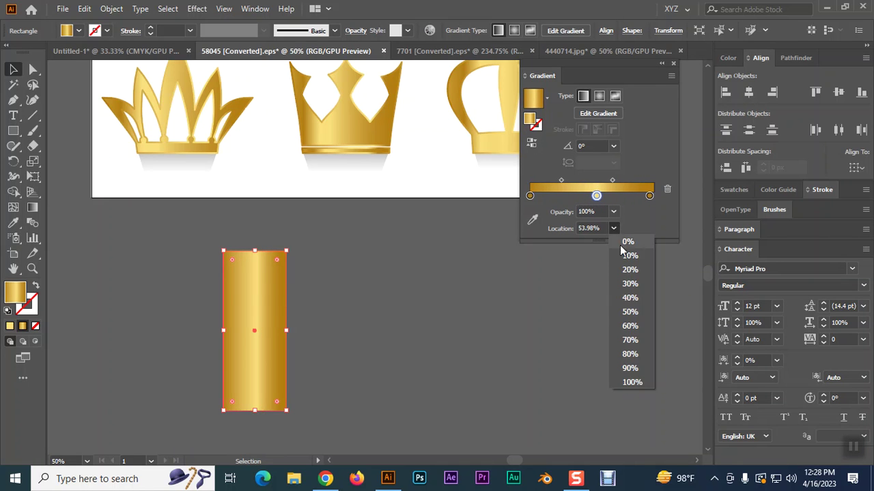
click(629, 311)
click(382, 312)
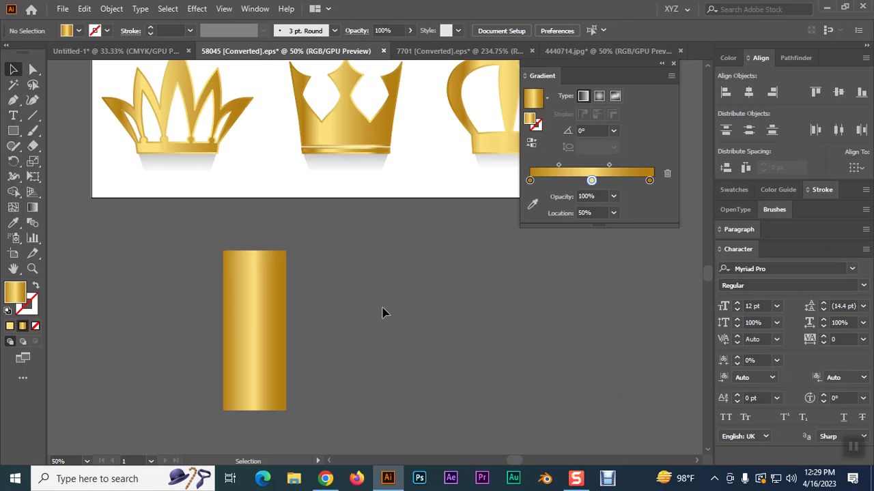
click(196, 9)
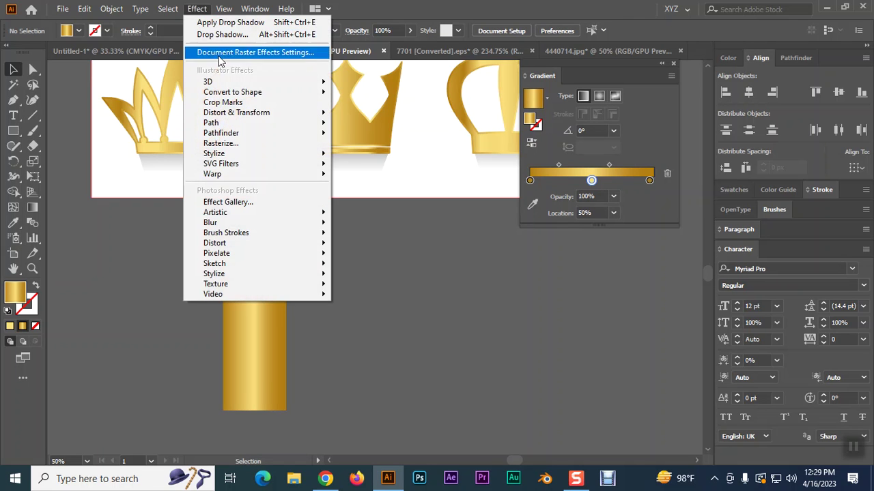
mouse_move(260, 83)
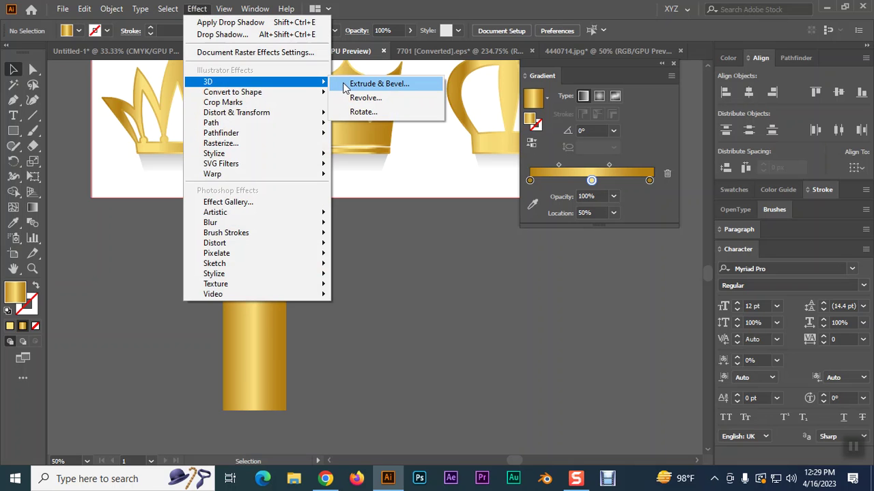
click(198, 12)
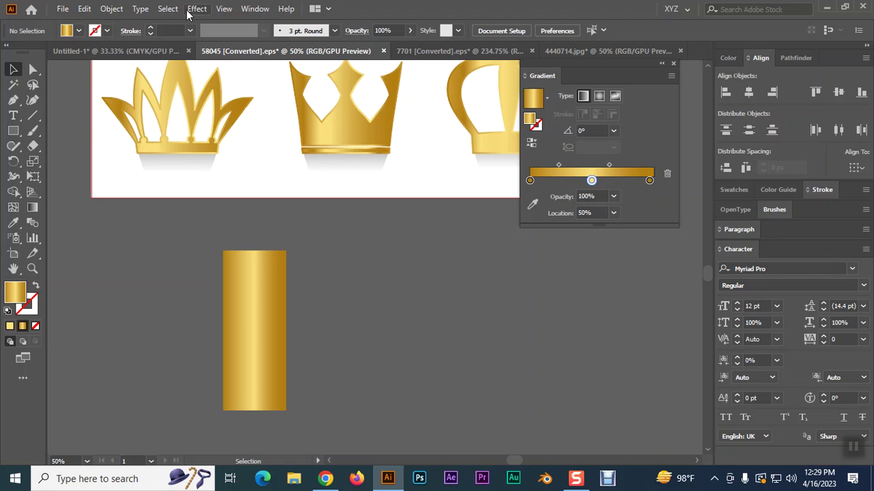
click(248, 306)
click(361, 162)
Select the right crown and set its gradient type to Radial.
scroll(478, 189, up, 5)
click(500, 269)
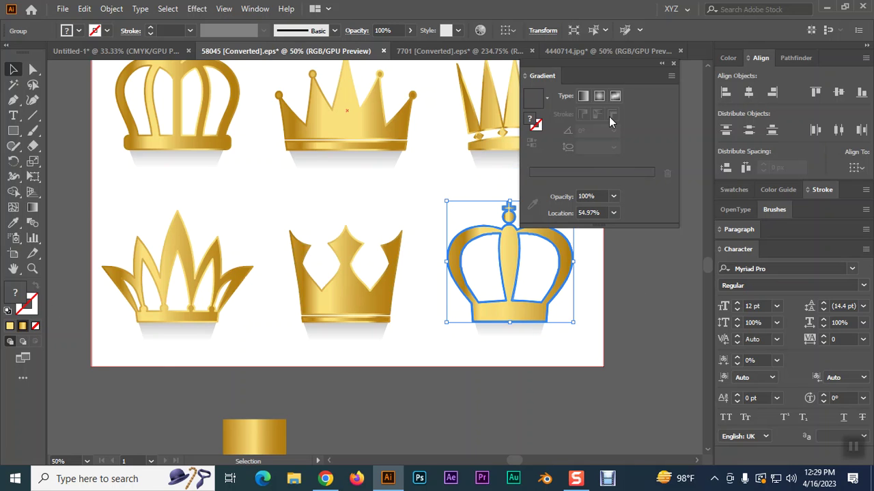
click(597, 100)
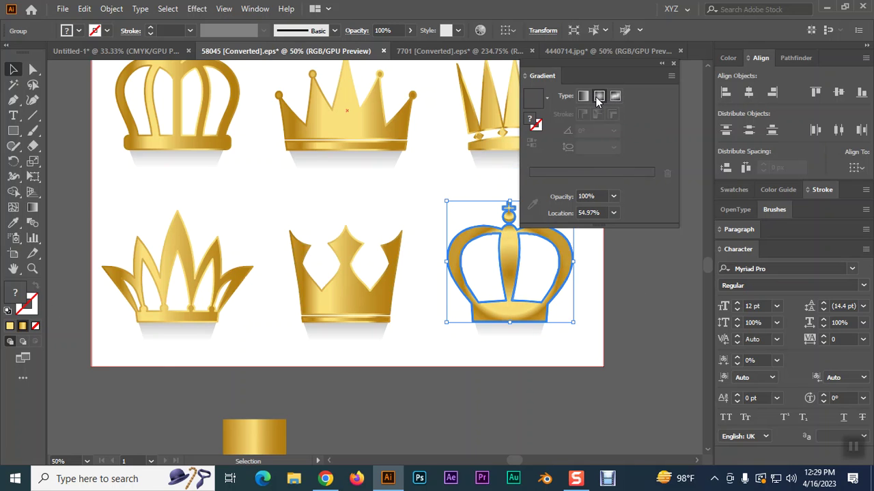
scroll(308, 307, down, 3)
Select the gold rectangle below the artboard and switch its gradient to Radial.
click(251, 398)
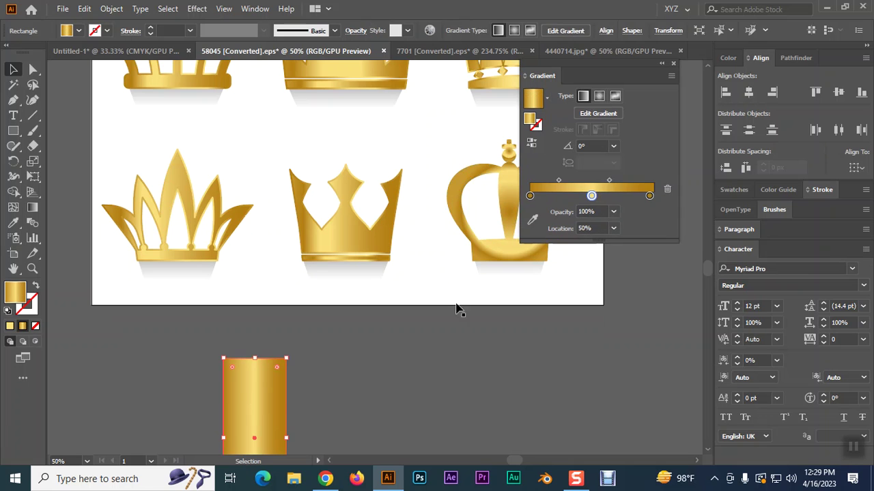
key(ctrl+z)
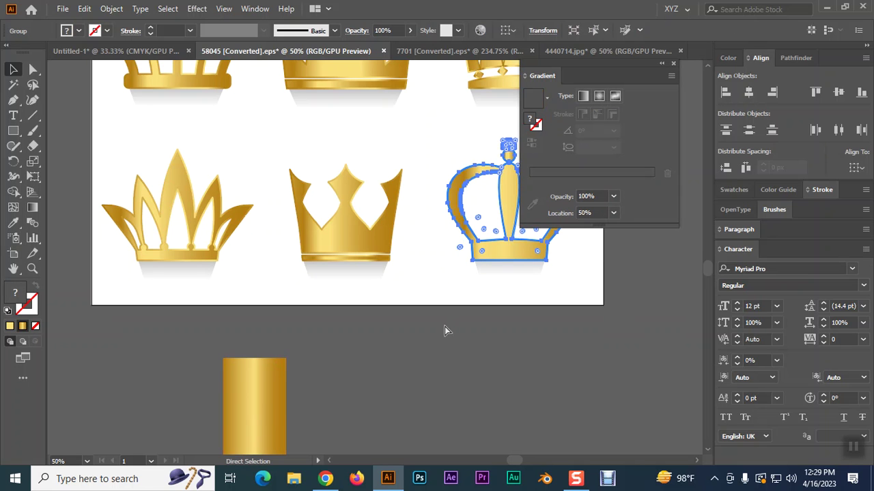
key(ctrl+shift+z)
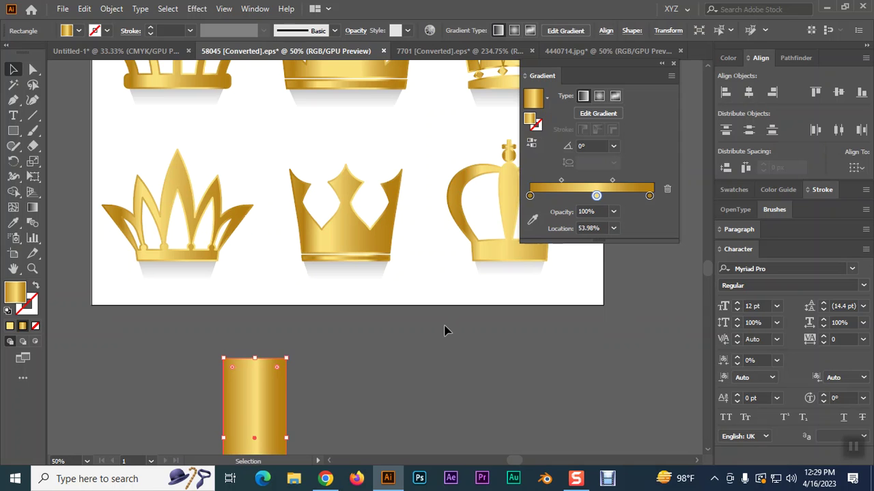
scroll(444, 331, down, 1)
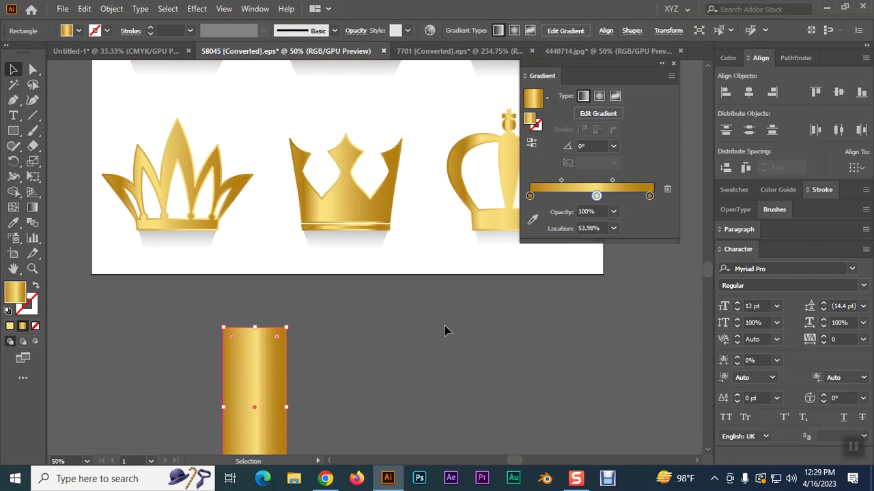
scroll(443, 331, down, 1)
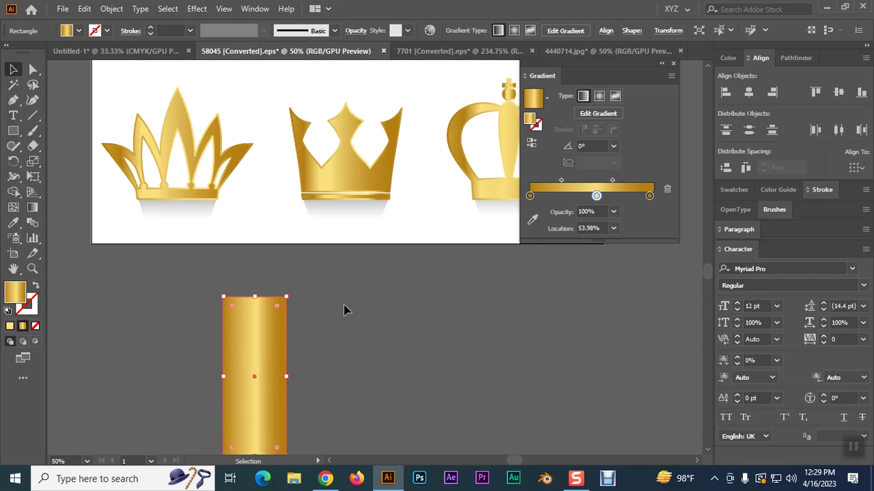
click(599, 96)
scroll(306, 366, down, 2)
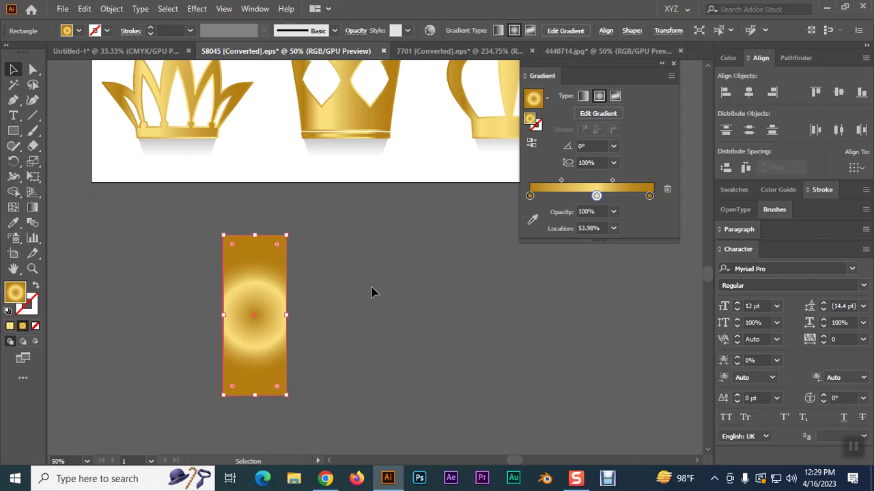
Stretch the rectangle's radial gradient from its top edge to its bottom, then delete the rectangle.
click(32, 207)
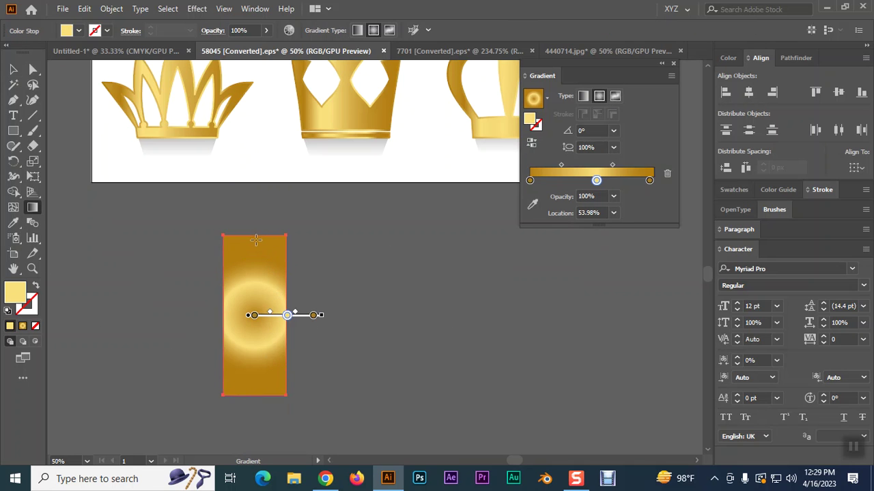
mouse_move(254, 235)
mouse_down()
mouse_move(254, 409)
mouse_move(251, 403)
mouse_up()
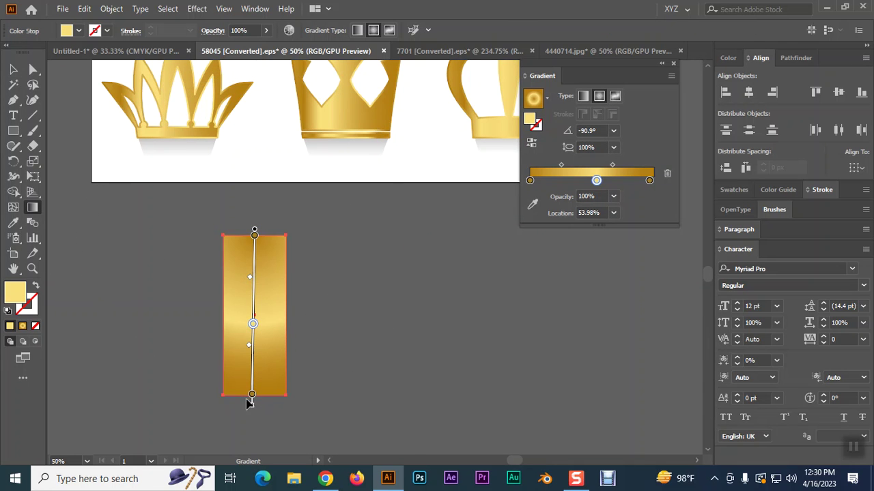
click(12, 68)
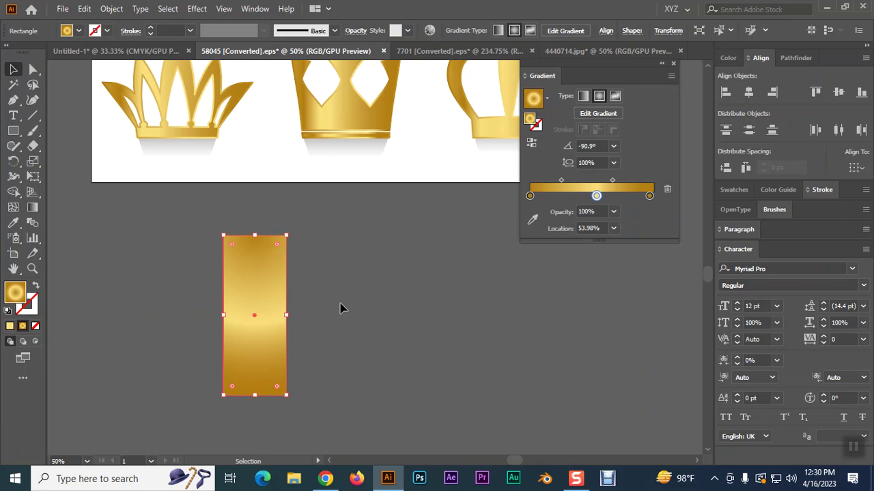
key(Delete)
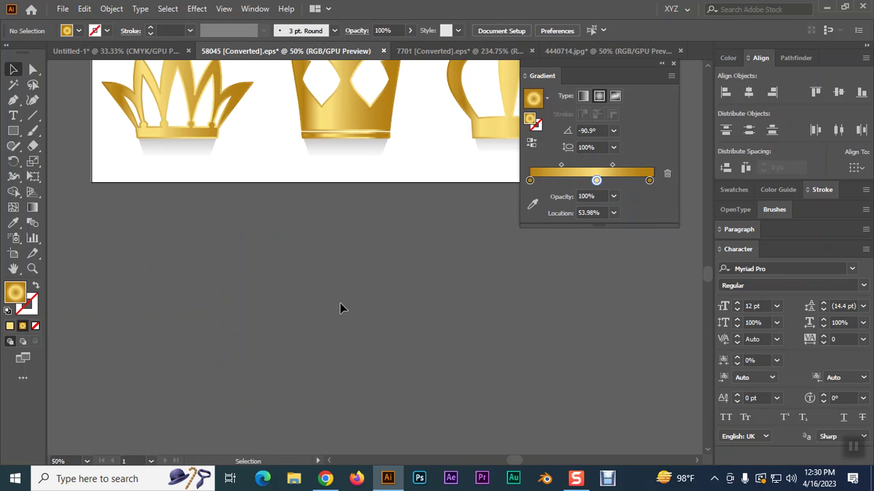
Close the 58045 and 7701 documents without saving changes.
click(383, 50)
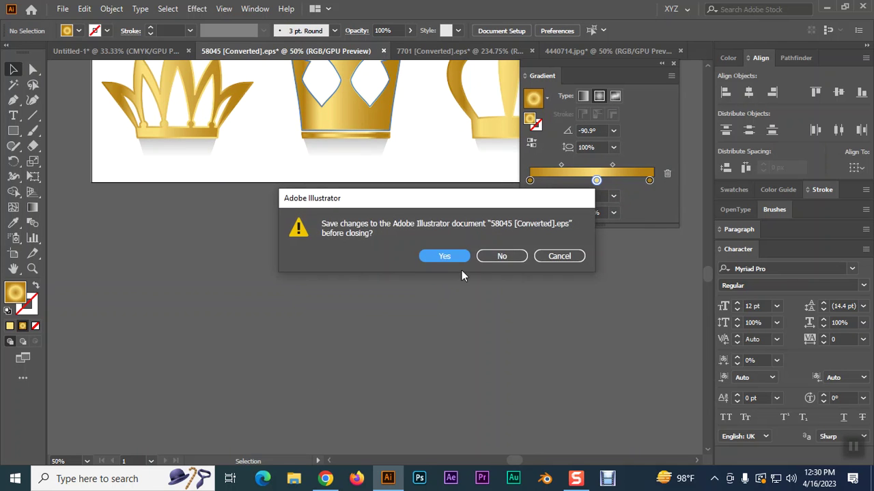
click(489, 255)
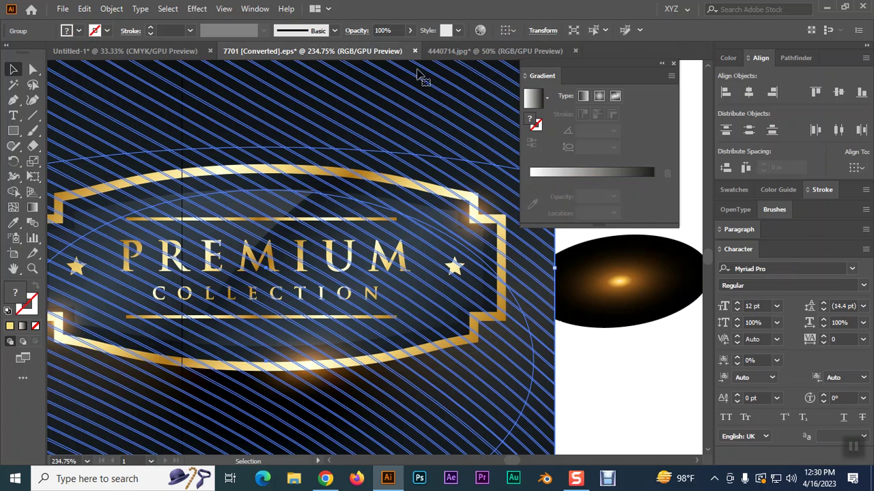
click(415, 51)
click(498, 256)
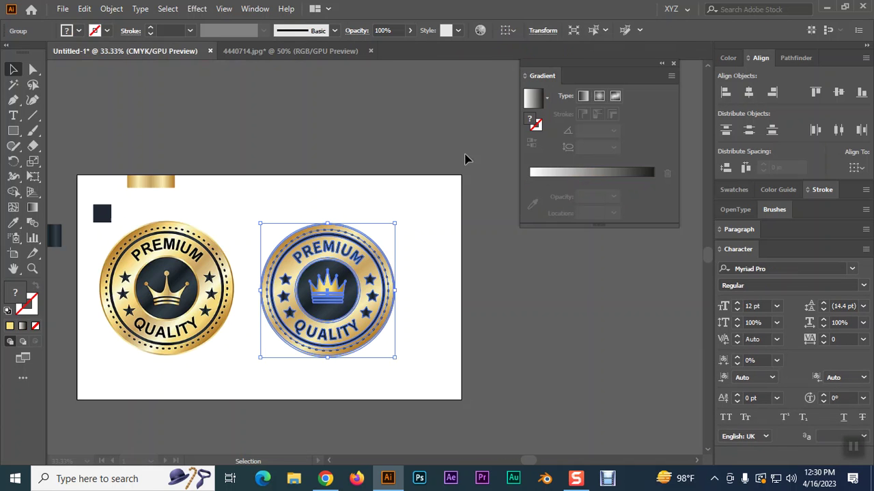
Switch to the 4440714.jpg document, deselect the flyer, and open the New Document dialog.
click(316, 50)
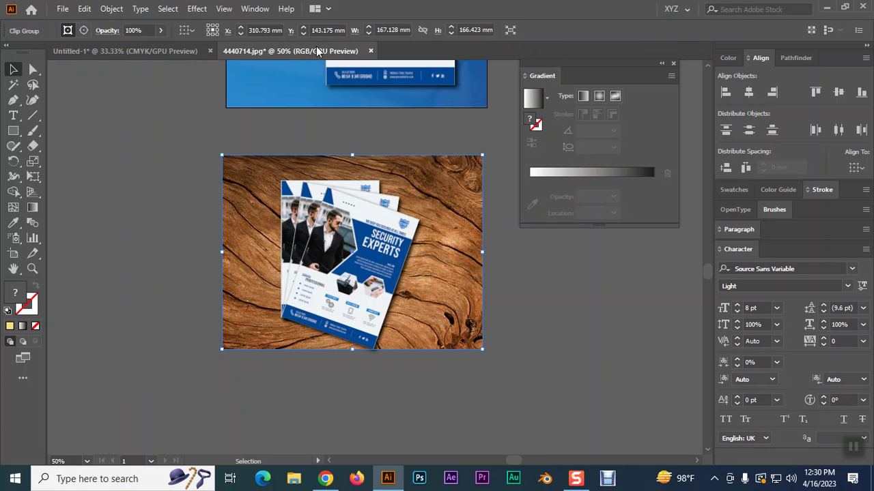
click(525, 290)
scroll(529, 310, up, 3)
scroll(525, 312, down, 1)
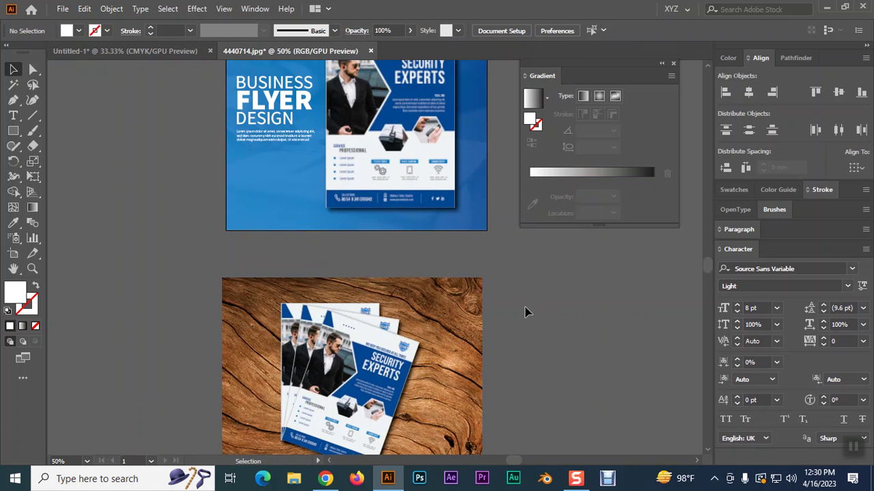
click(71, 24)
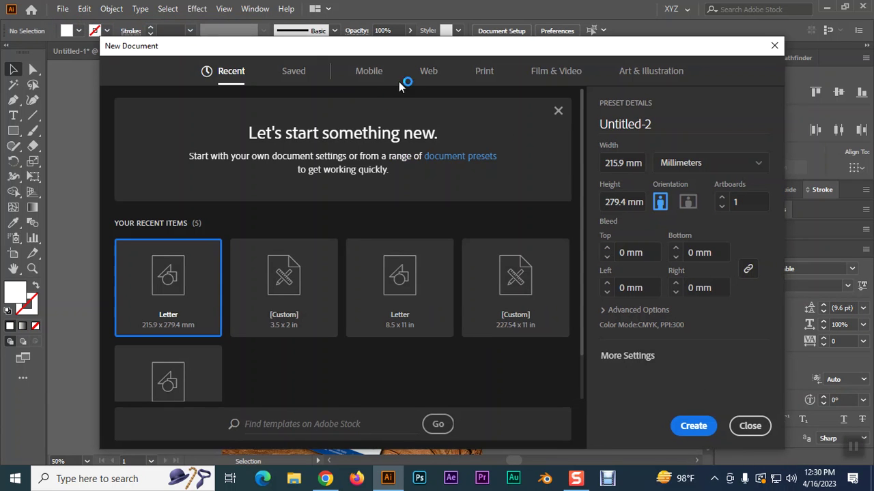
Create a blank Letter document from the Print presets and move the Gradient panel aside.
click(468, 69)
click(685, 419)
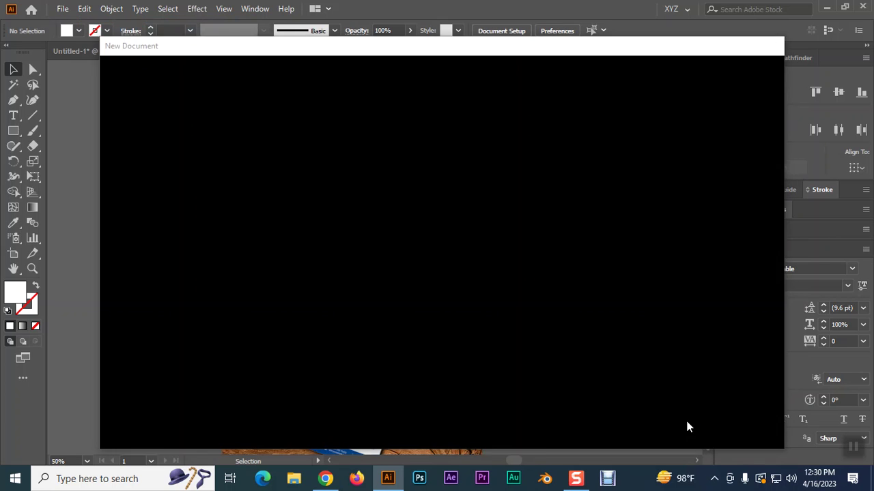
drag(577, 66, 619, 75)
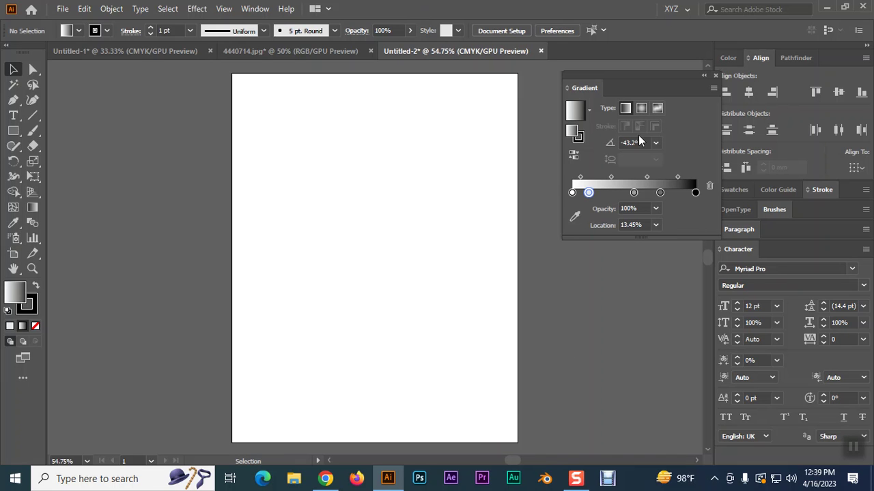
With nothing selected, browse the Effect > Distort & Transform submenu, then dismiss it.
drag(614, 73, 636, 68)
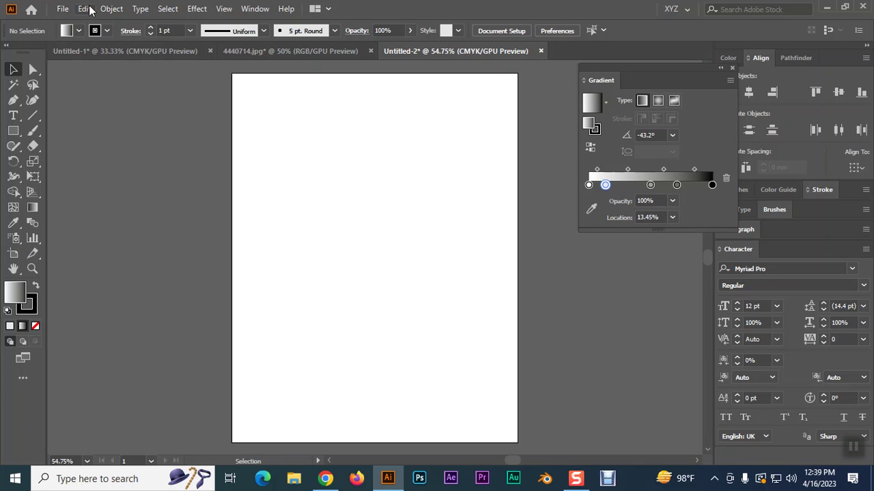
click(197, 9)
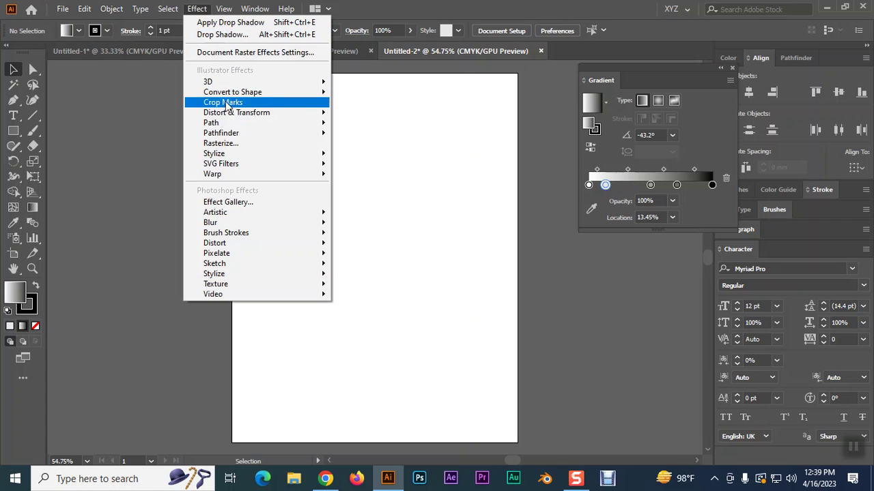
mouse_move(218, 117)
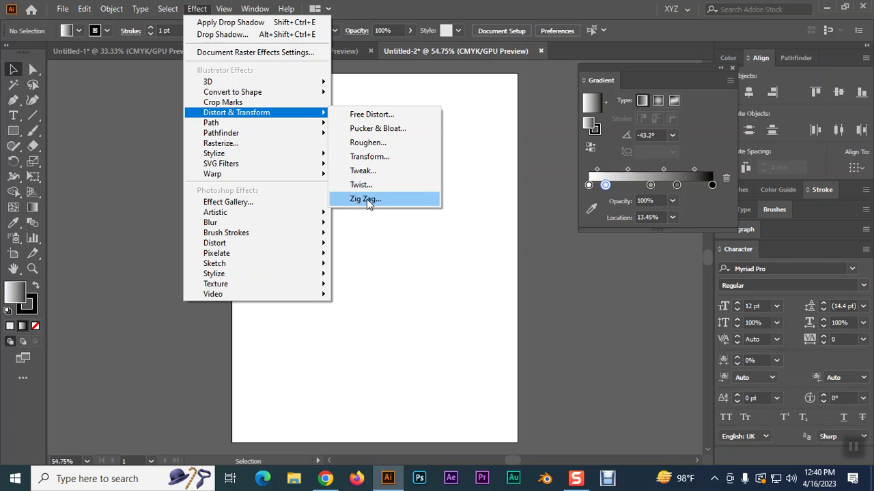
mouse_move(214, 156)
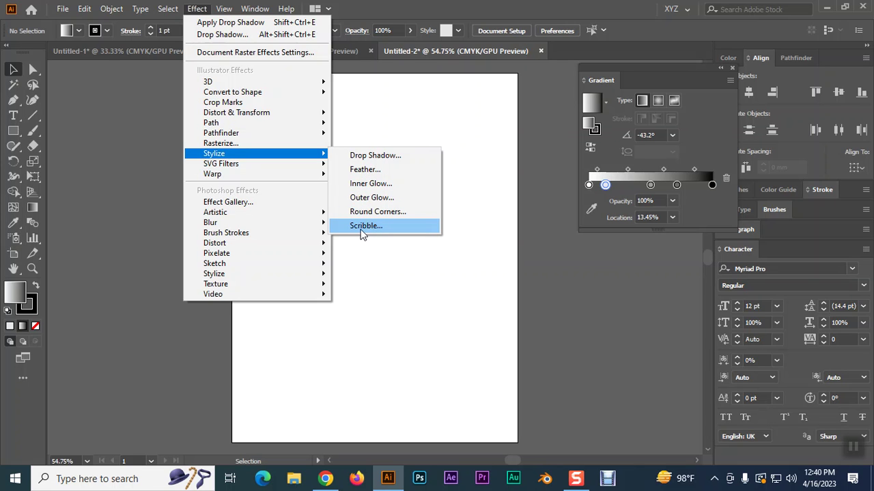
click(471, 271)
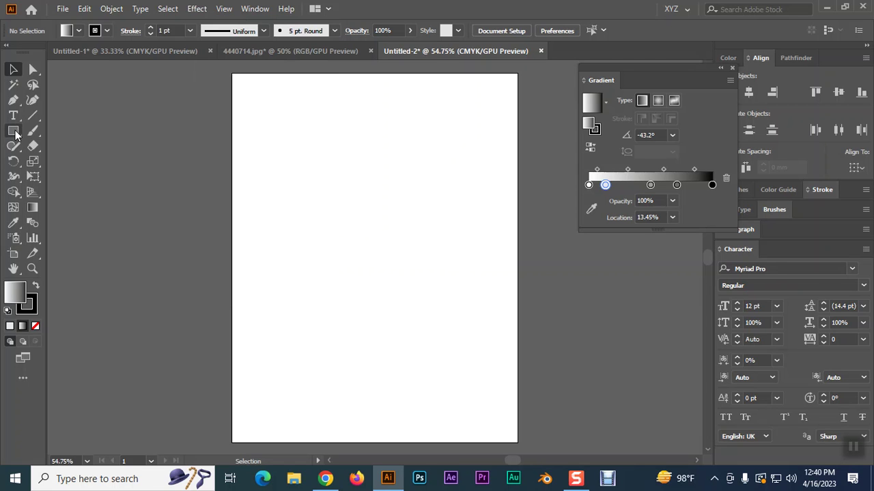
click(198, 9)
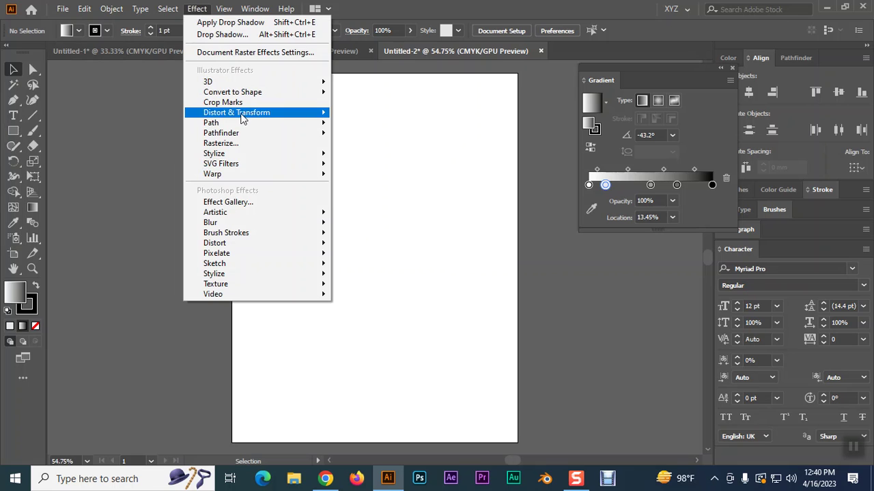
mouse_move(247, 114)
click(408, 252)
Add Hello text with the Type tool and scale it up to about 176 pt.
key(t)
click(338, 236)
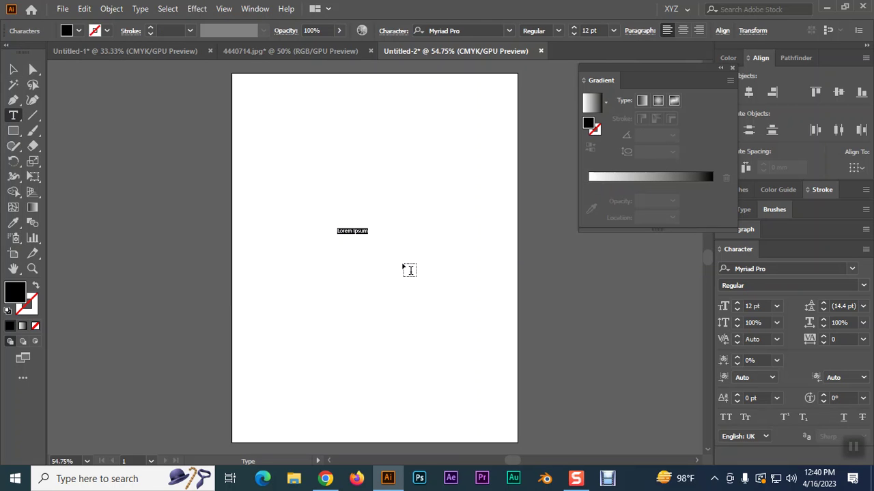
key(BackSpace)
click(13, 69)
drag(349, 237, 461, 309)
drag(375, 250, 430, 212)
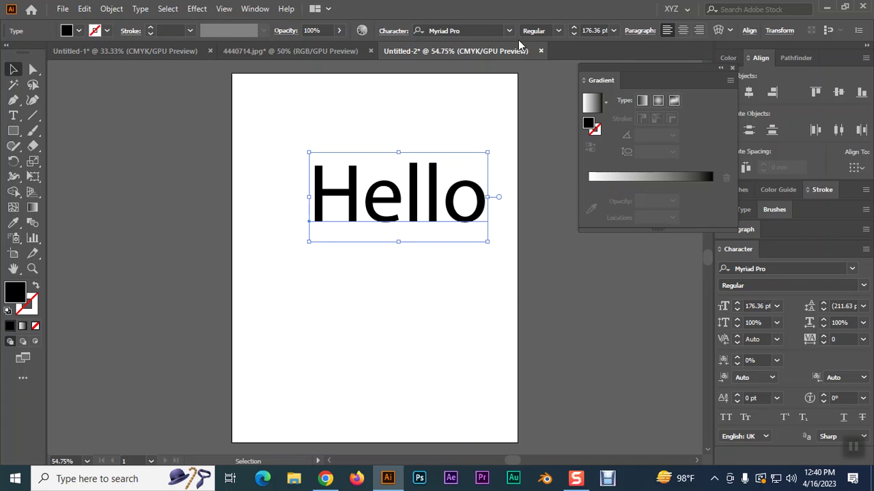
Set Hello in Source Sans Variable Bold and reposition it on the artboard.
click(508, 31)
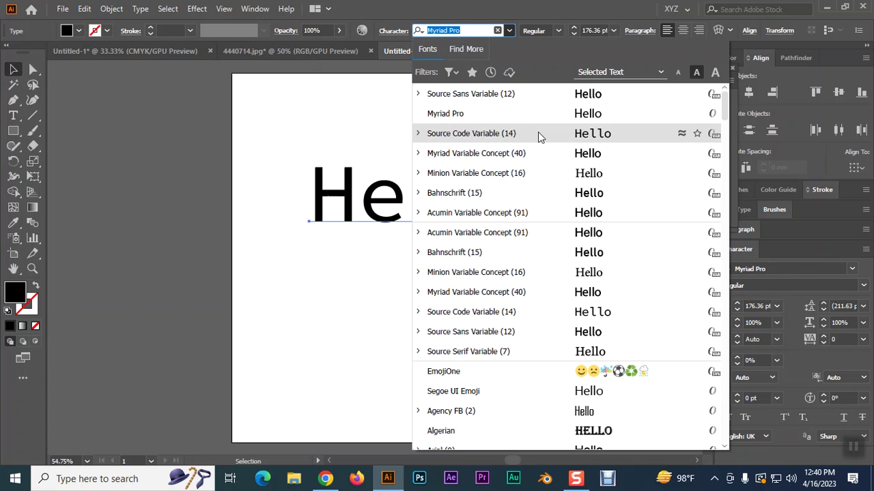
click(512, 92)
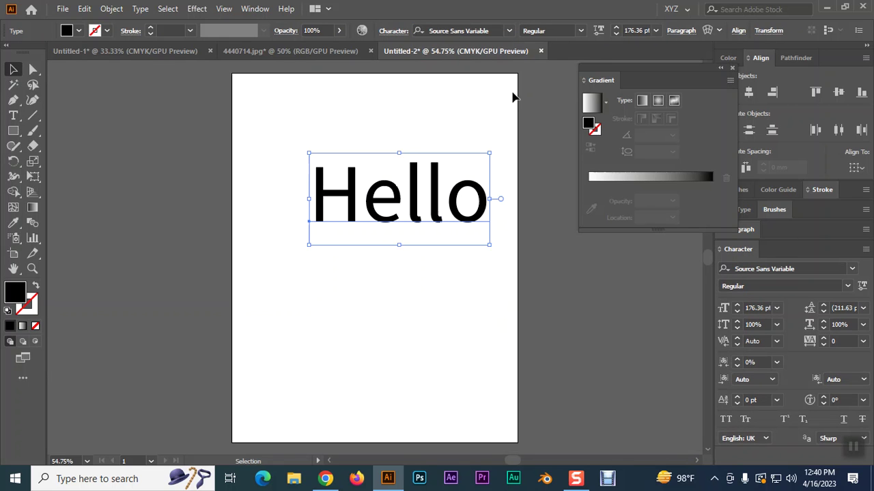
click(581, 31)
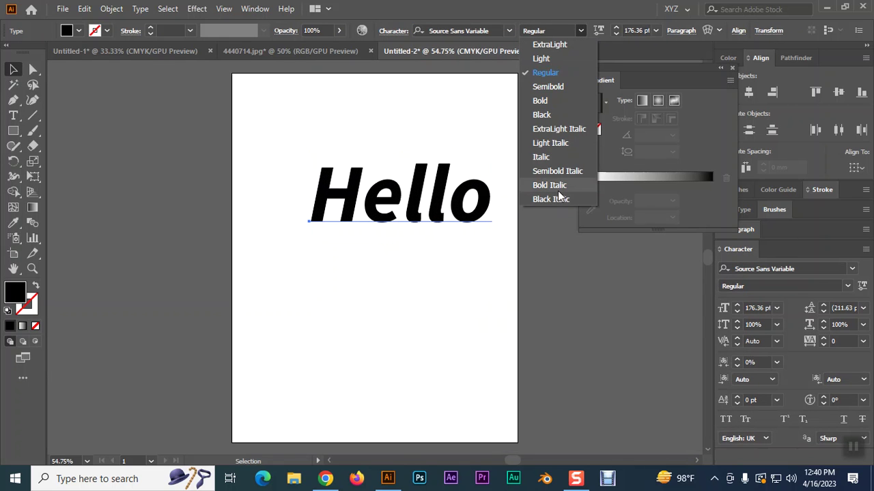
click(544, 101)
drag(442, 218, 413, 212)
click(430, 280)
key(ctrl+plus)
key(ctrl+plus)
drag(429, 369, 431, 377)
mouse_move(436, 282)
mouse_down()
mouse_move(464, 289)
mouse_move(447, 293)
mouse_up()
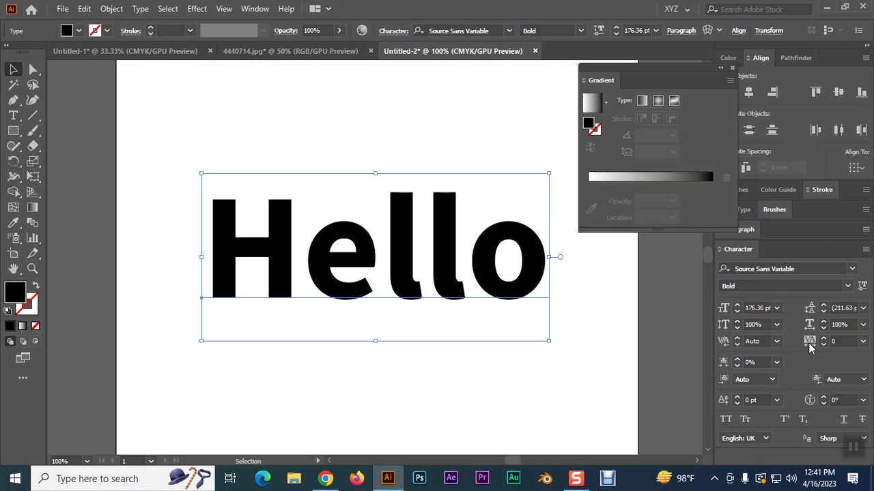
Fill the Hello text dark red from the Color panel spectrum.
click(730, 57)
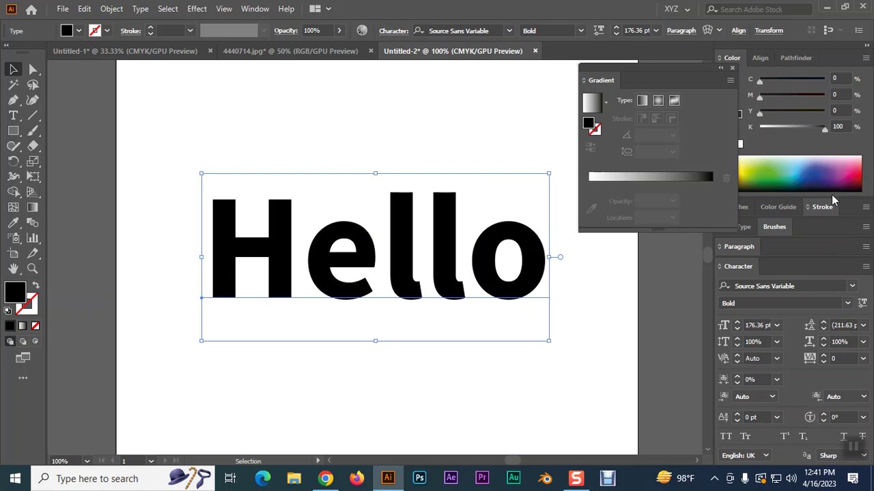
click(857, 179)
click(862, 184)
click(472, 296)
click(412, 295)
scroll(405, 294, down, 2)
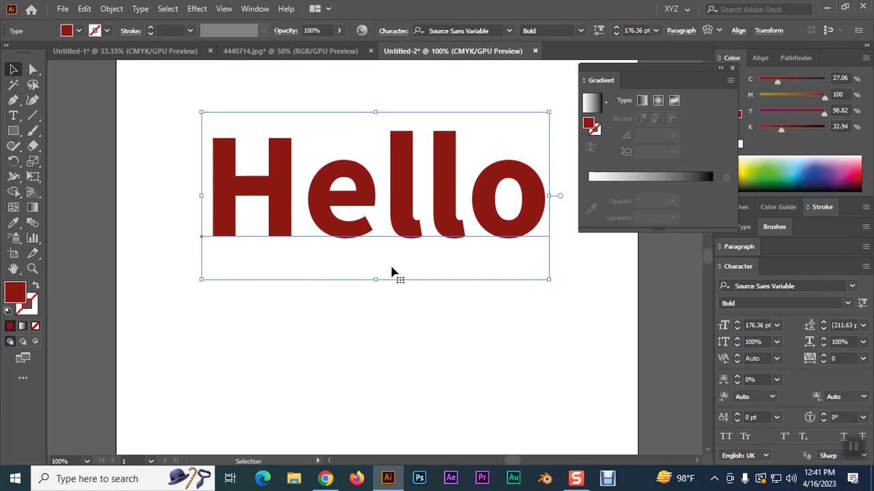
Reselect the Hello text and convert it to outlines with Create Outlines.
key(a)
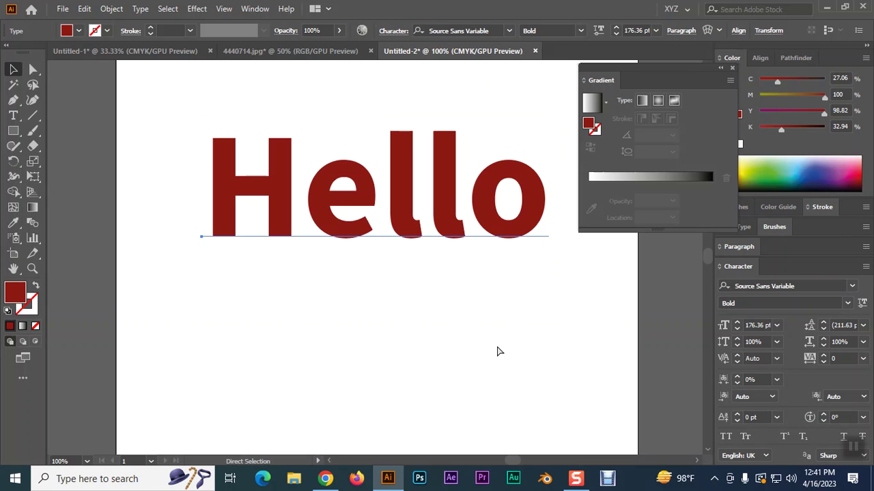
key(v)
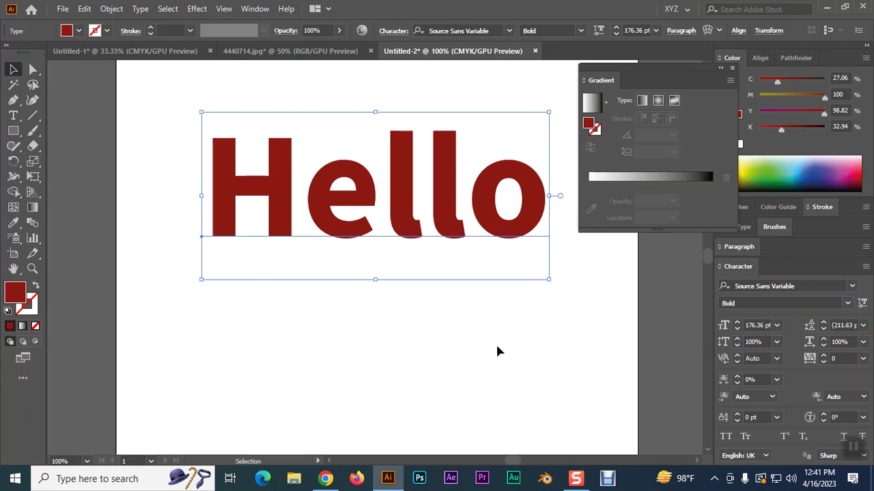
key(a)
key(v)
key(ctrl+shift+a)
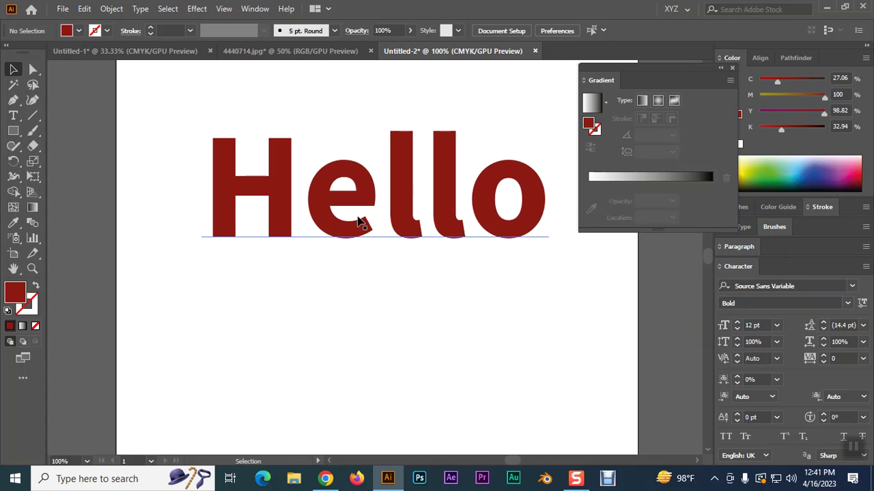
click(358, 219)
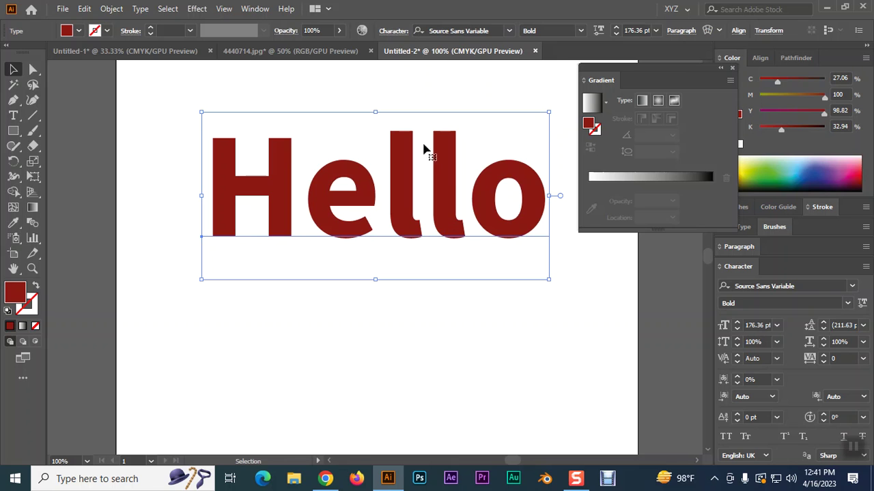
right_click(366, 176)
click(421, 265)
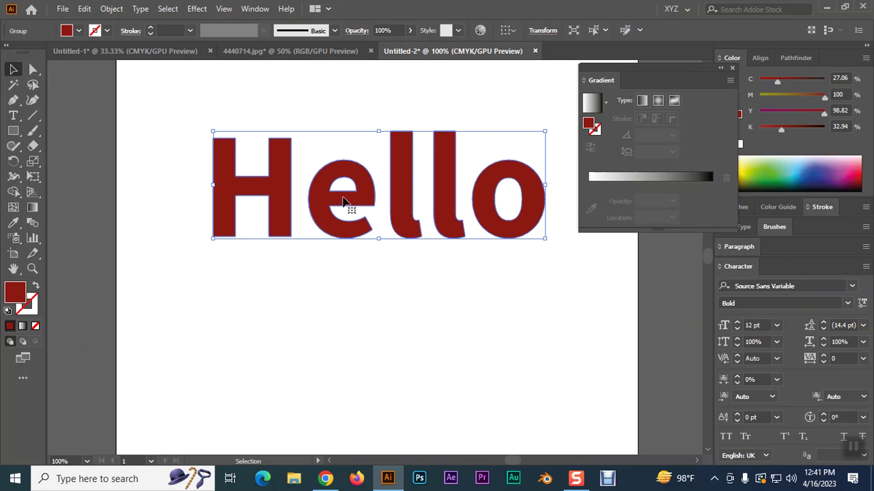
Fill the Hello outlines with a vertical gradient, reversed so the top is light.
click(23, 326)
click(32, 207)
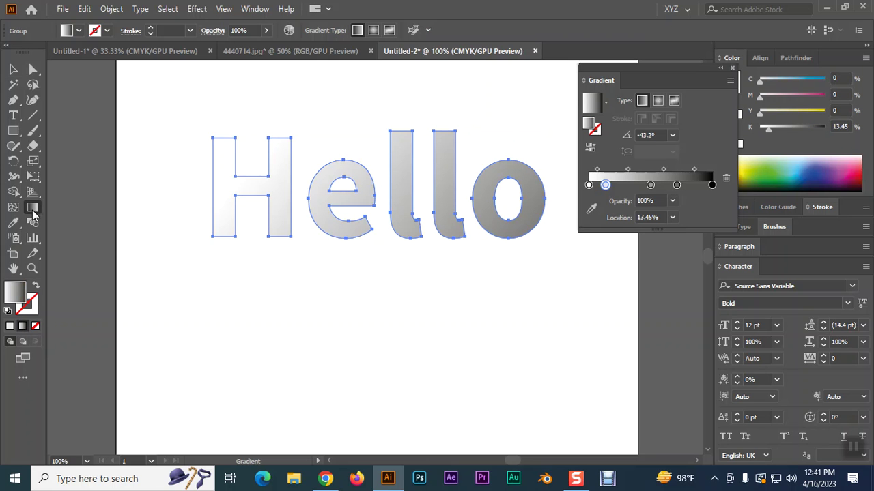
click(359, 124)
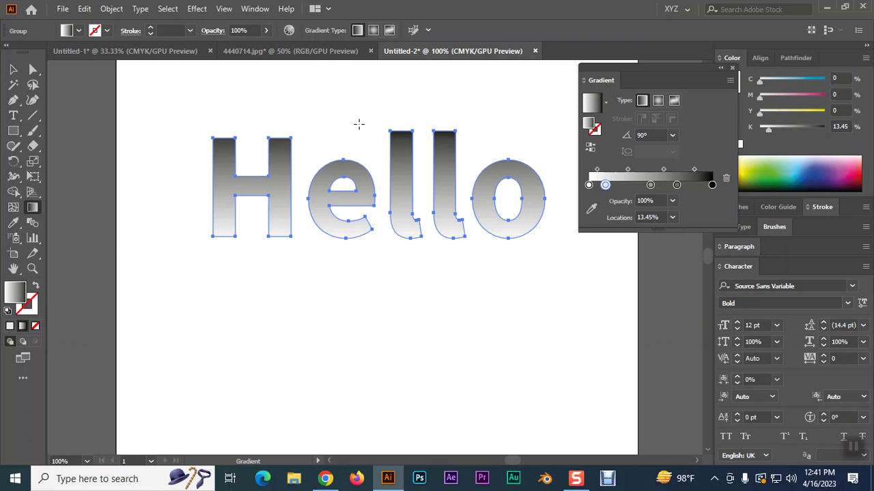
click(590, 148)
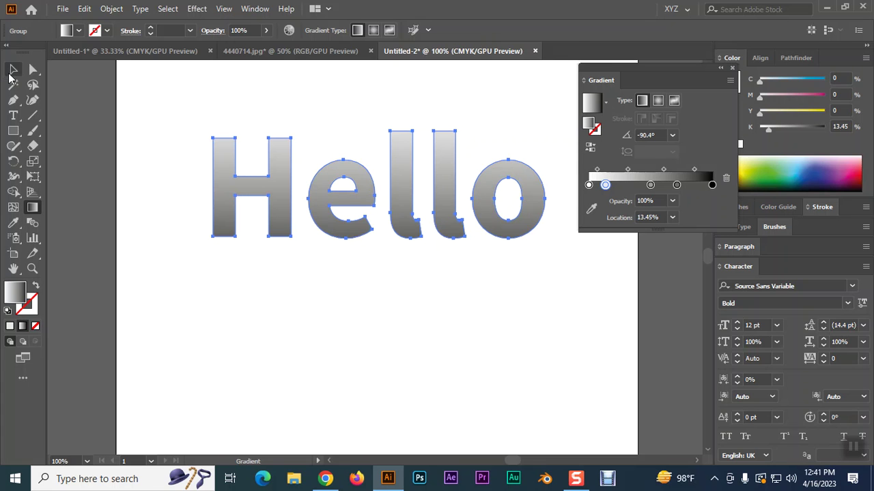
key(v)
click(368, 305)
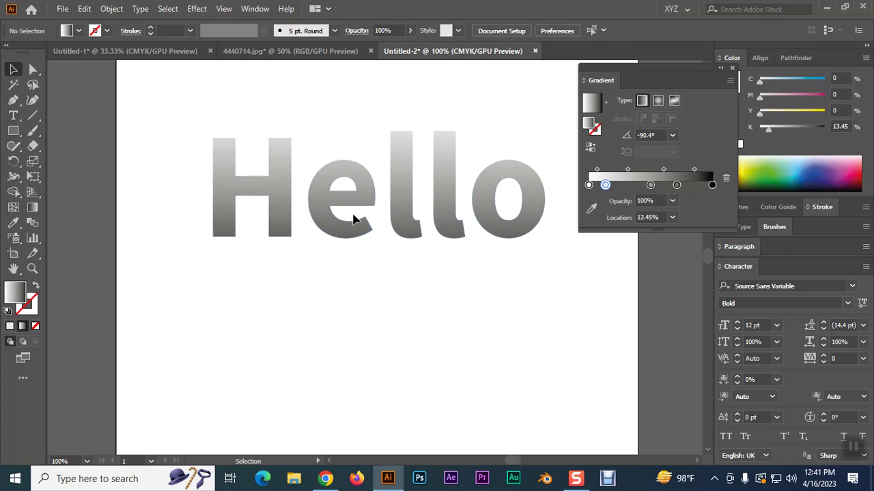
Reselect Hello and lighten the top of its gradient slightly.
click(351, 223)
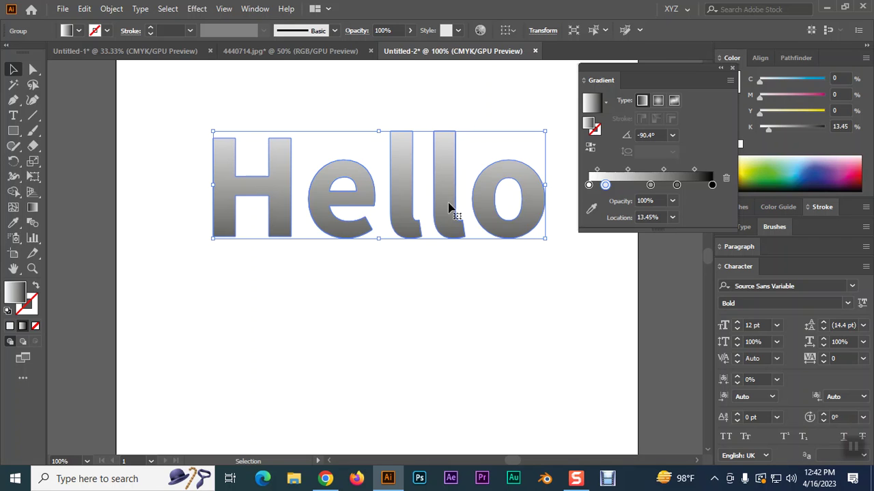
click(32, 207)
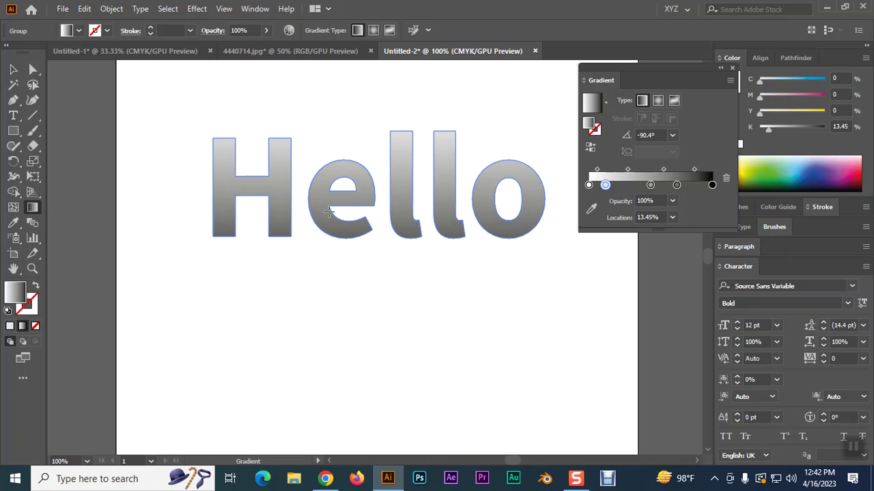
click(323, 286)
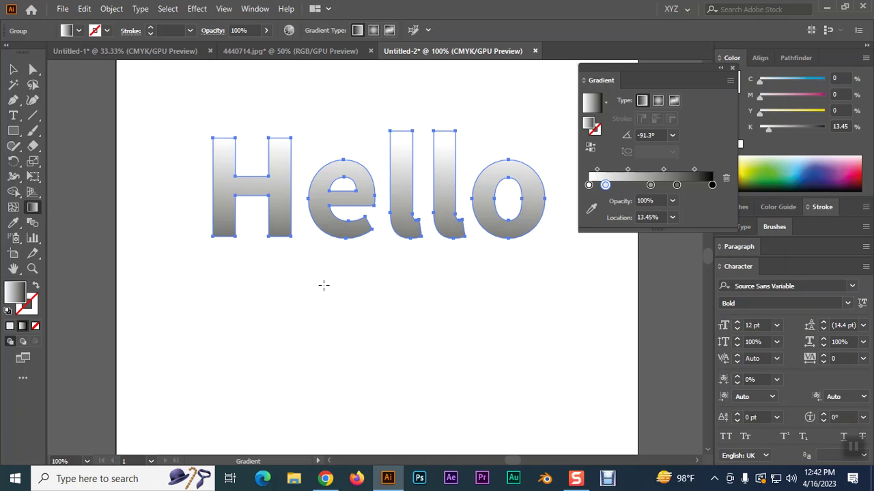
click(13, 70)
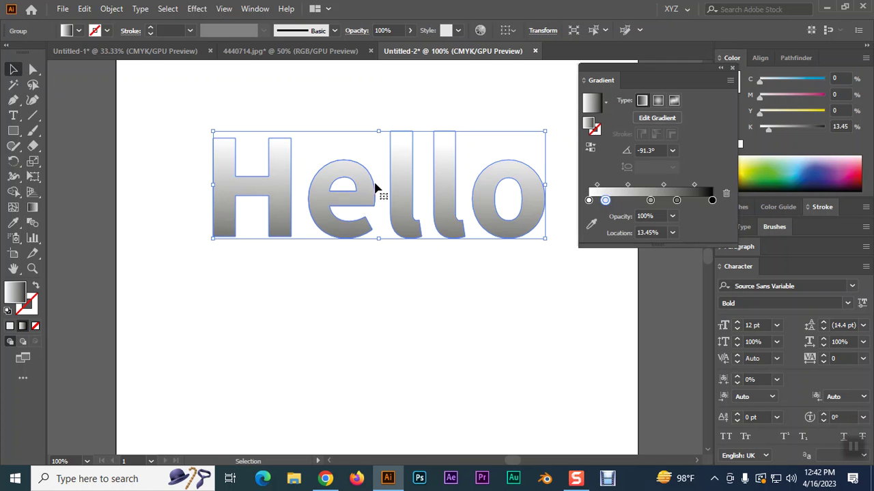
click(196, 9)
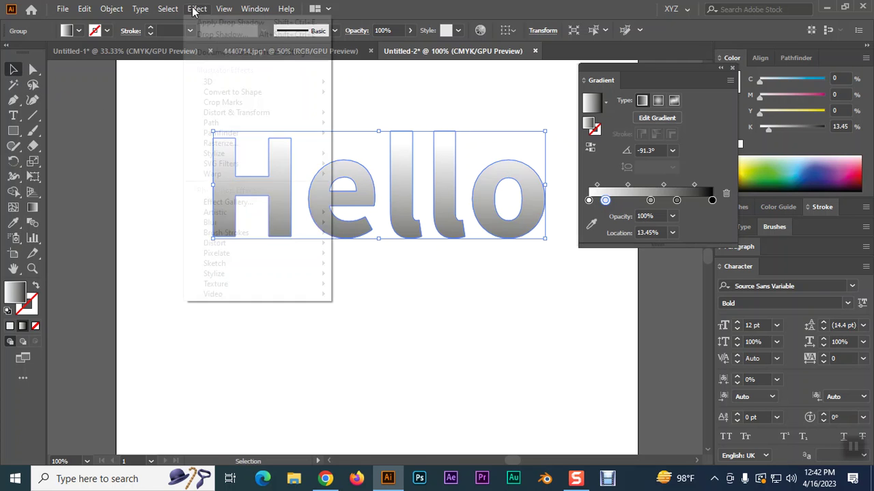
Apply Free Distort to Hello, pulling both top corners left and down into a slant.
mouse_move(233, 115)
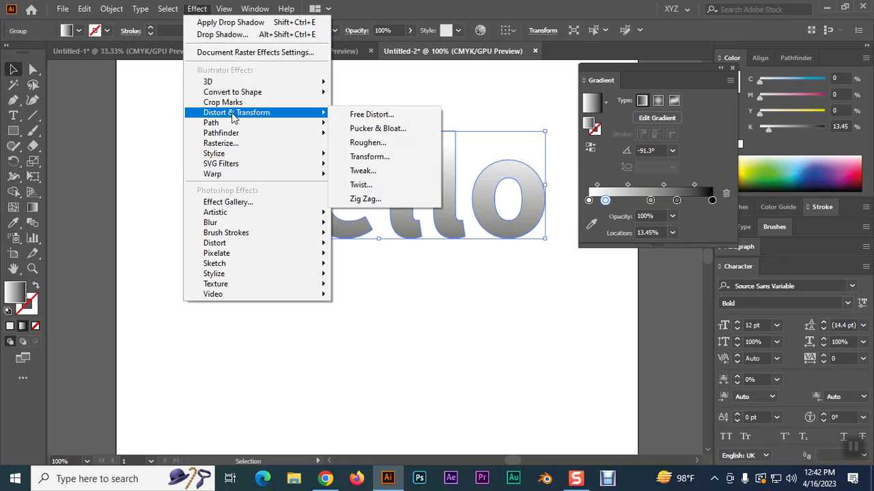
click(376, 118)
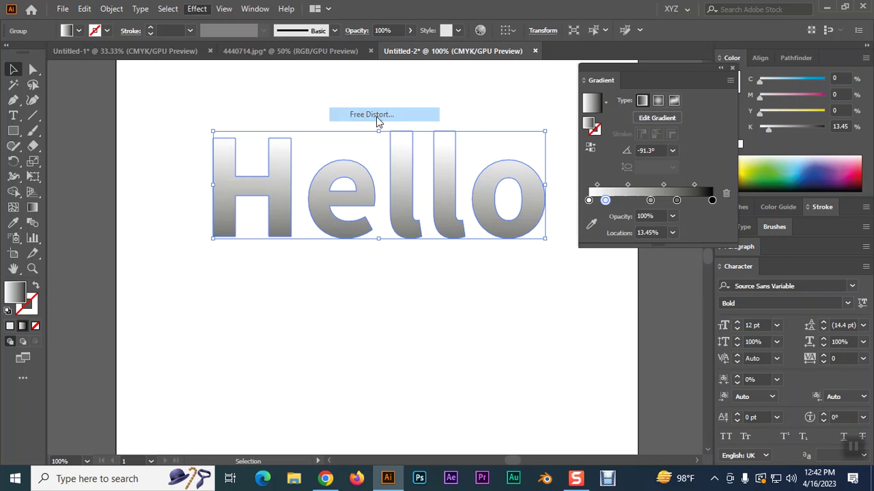
drag(648, 87, 528, 68)
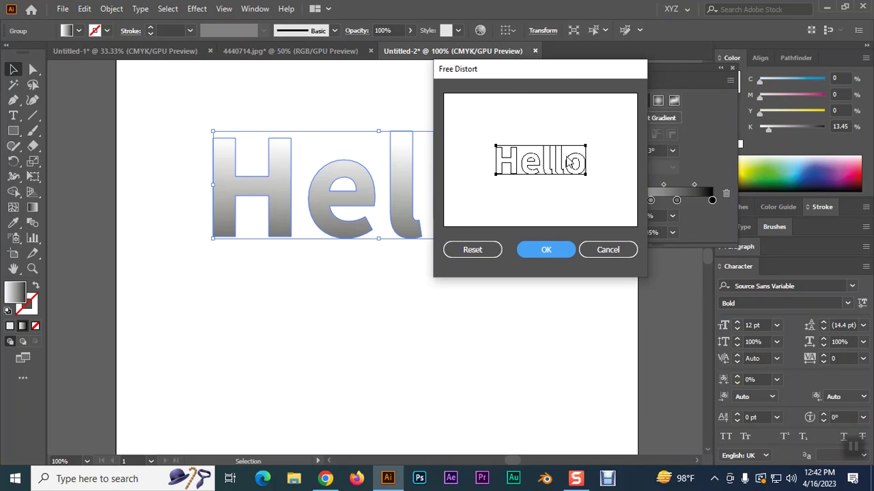
drag(496, 145, 462, 156)
drag(586, 146, 545, 160)
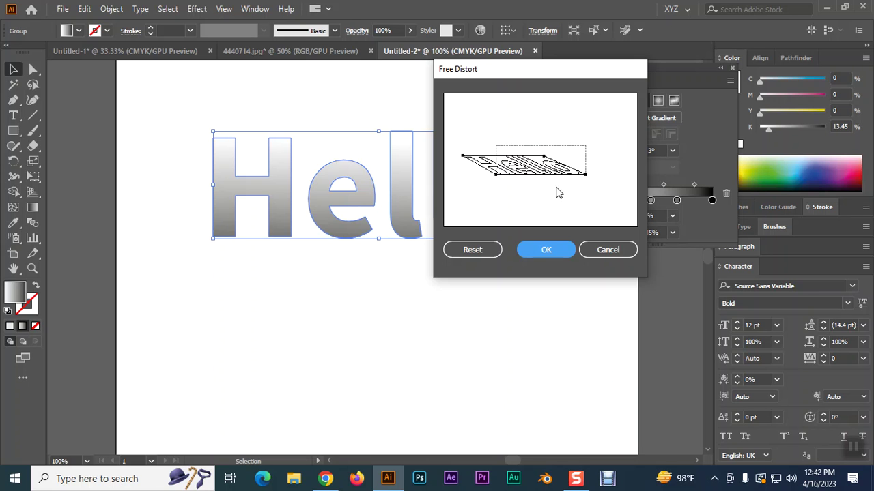
click(550, 249)
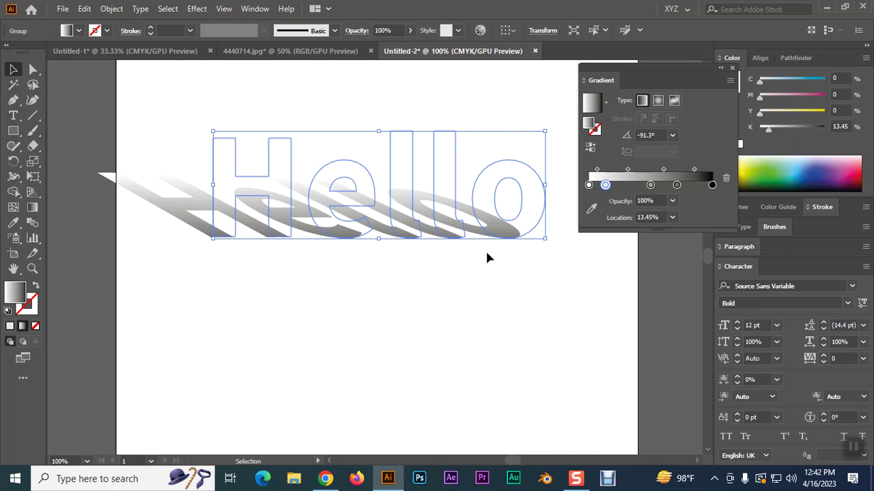
Expand the gradient shadow's appearance into plain shapes and nudge it slightly right.
click(196, 9)
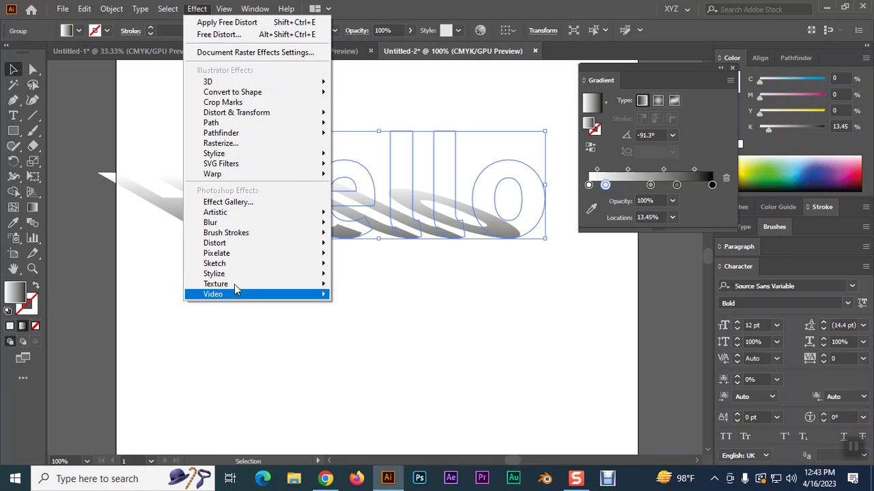
click(197, 9)
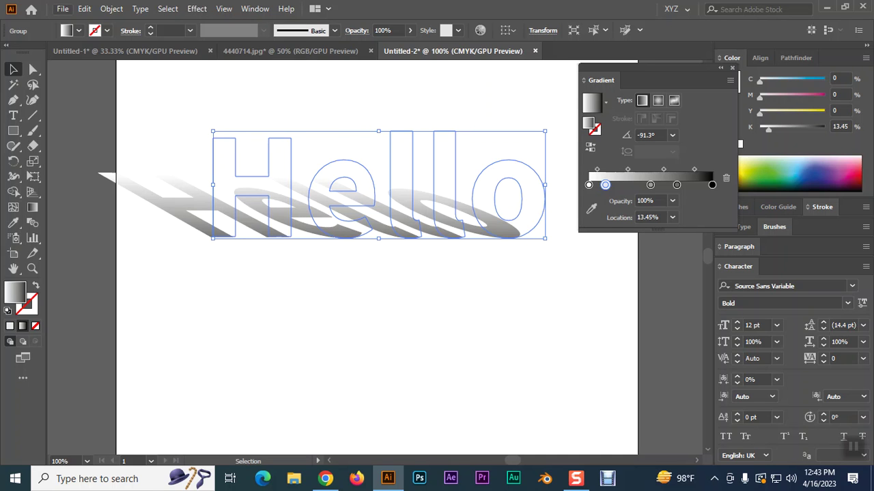
click(110, 9)
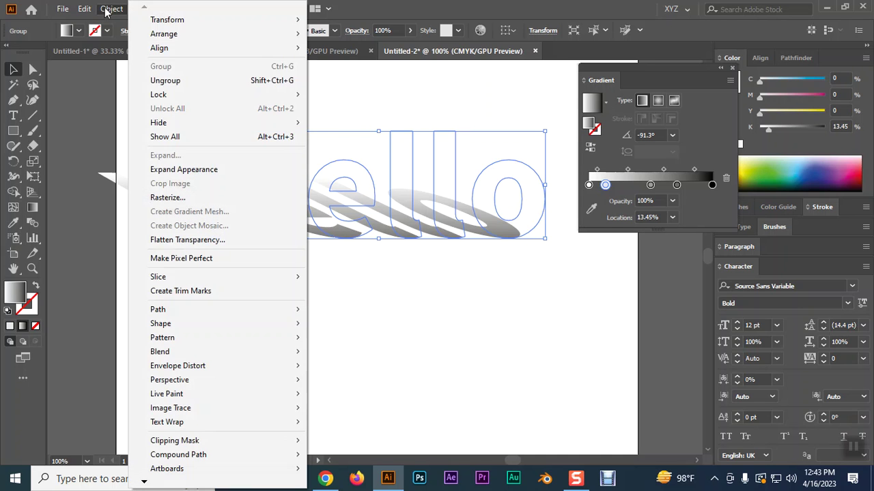
click(174, 172)
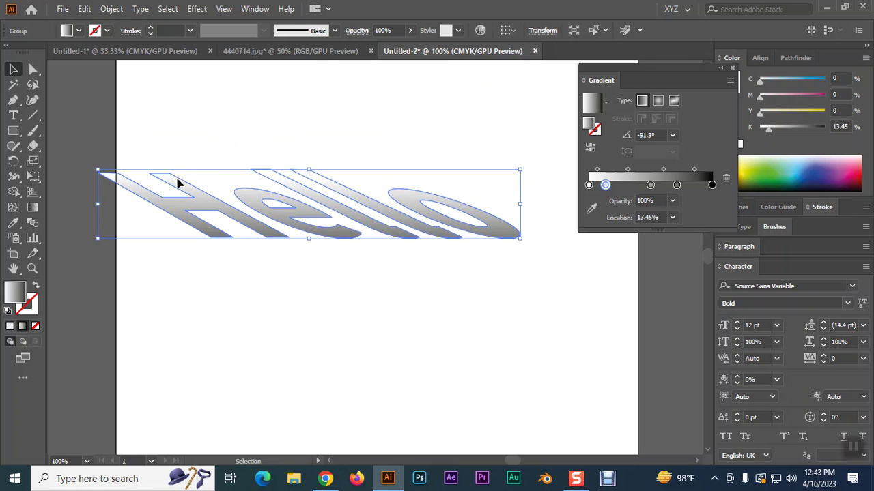
drag(368, 230, 390, 228)
Bring the red Hello text in front of the expanded shadow.
key(ctrl)
key(ctrl+alt+3)
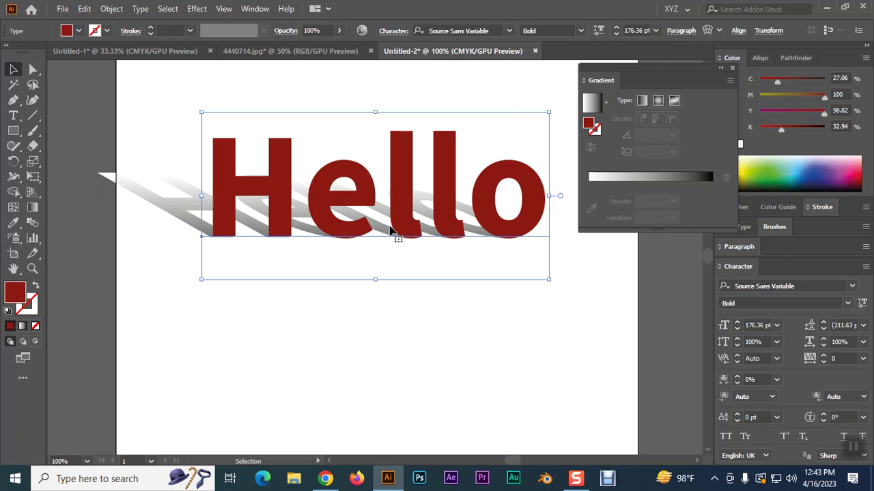
click(380, 339)
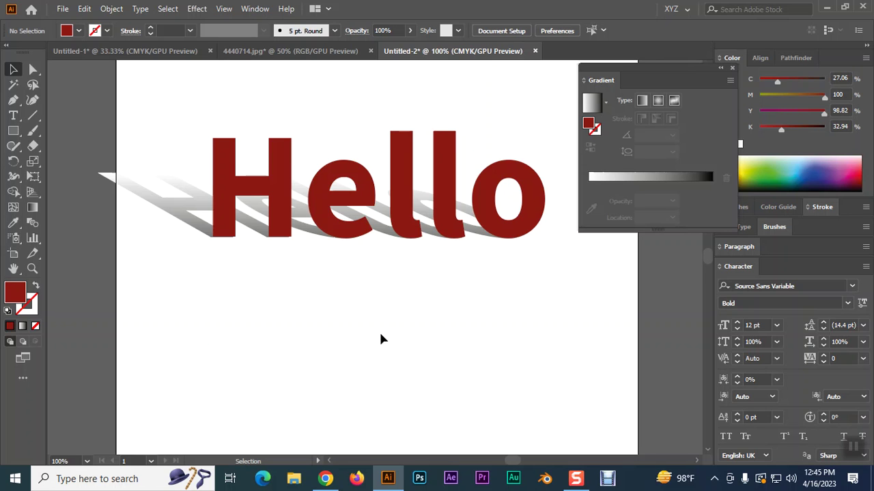
Draw a rounded square below Hello and give it a solid yellow-green fill.
click(144, 200)
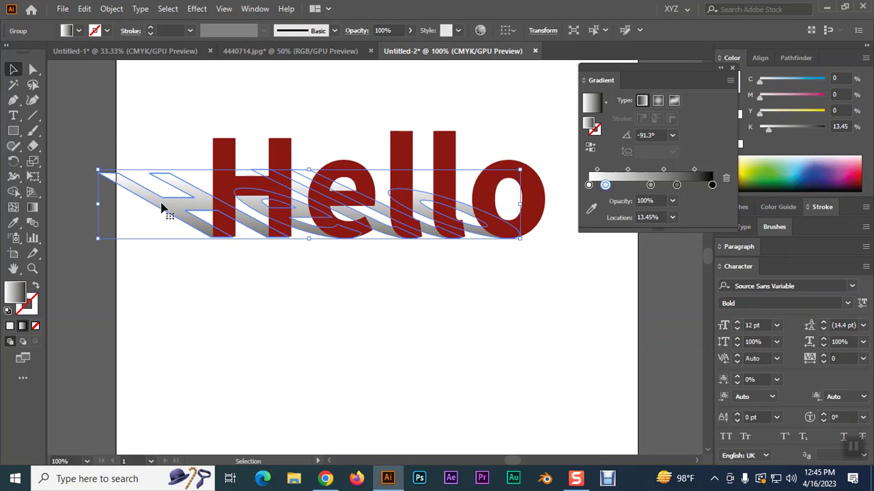
scroll(264, 275, down, 2)
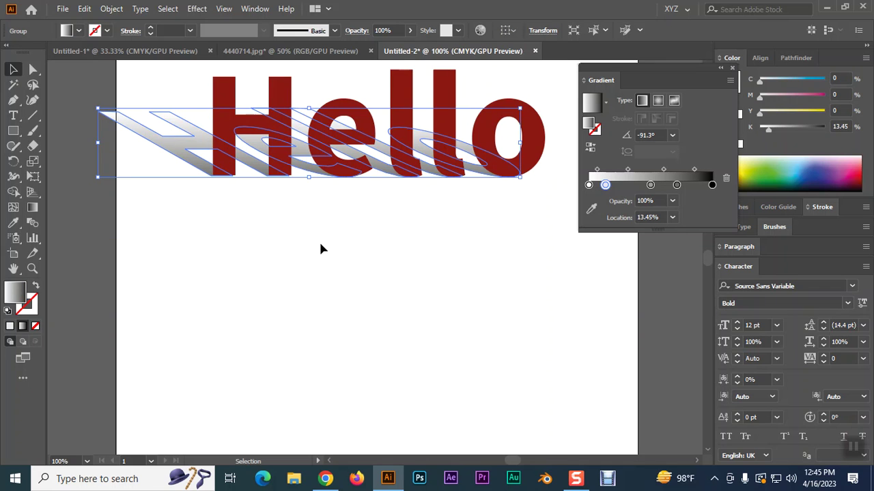
scroll(321, 246, down, 1)
drag(13, 130, 69, 150)
drag(283, 237, 348, 308)
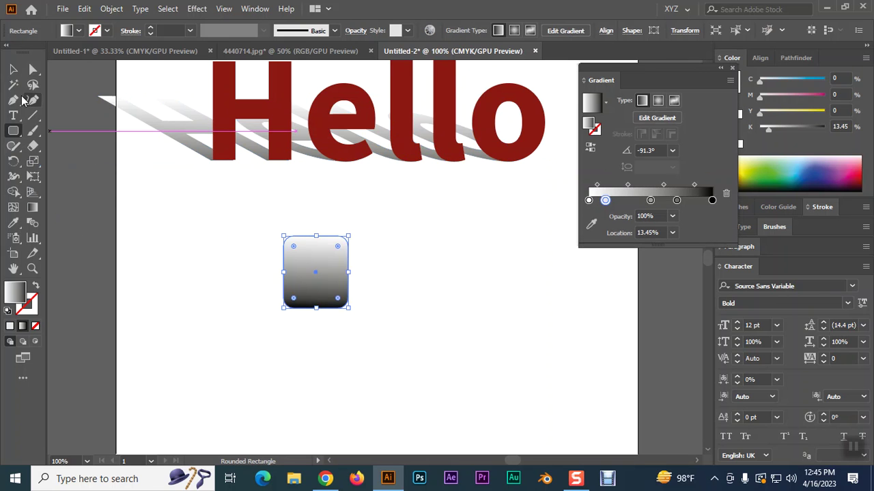
key(v)
click(10, 325)
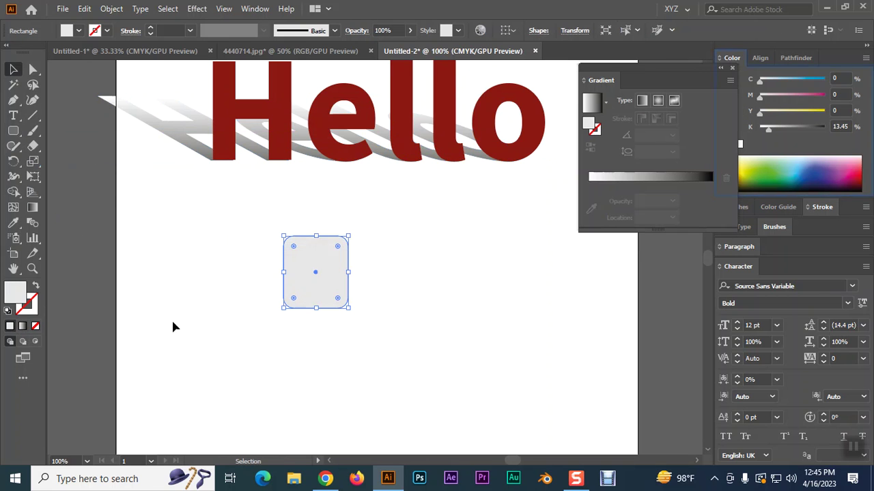
click(746, 169)
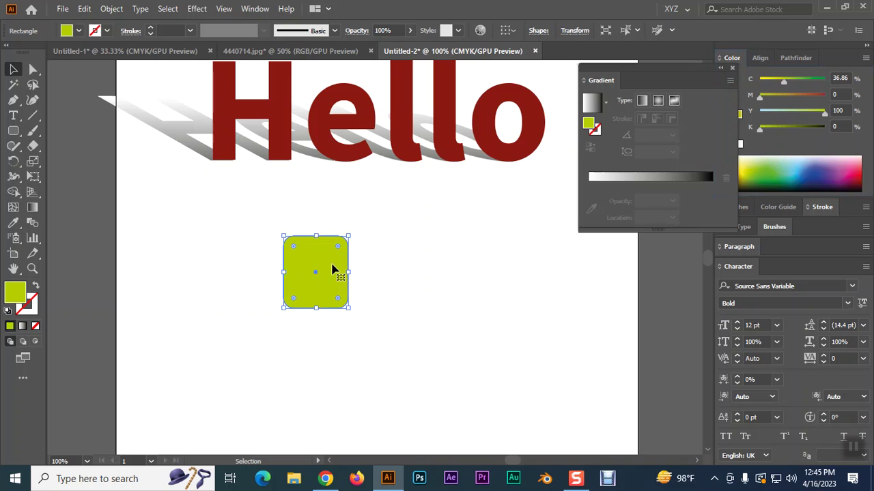
Alt-drag copies of the green square right, then the pair down, forming a 2×2 grid.
drag(334, 268, 406, 268)
click(383, 342)
drag(413, 335, 331, 364)
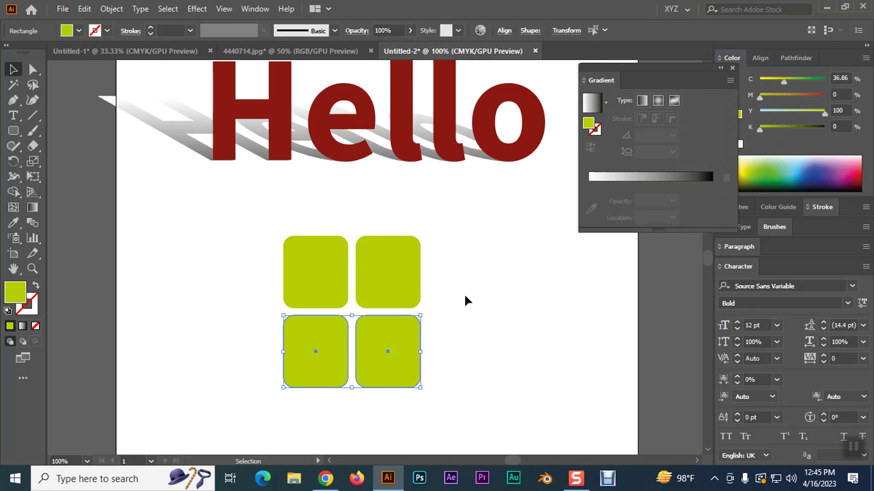
click(458, 301)
drag(269, 221, 475, 406)
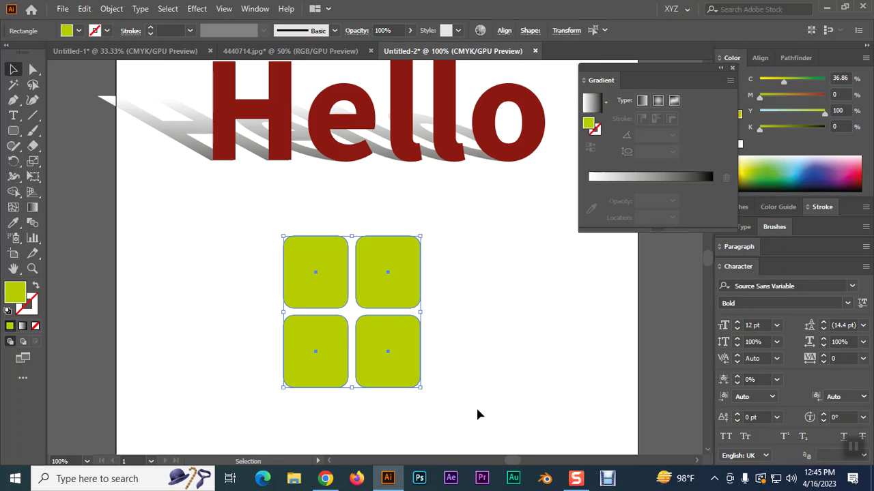
Open the Free Distort effect for the four green squares.
click(196, 9)
mouse_move(242, 117)
click(374, 113)
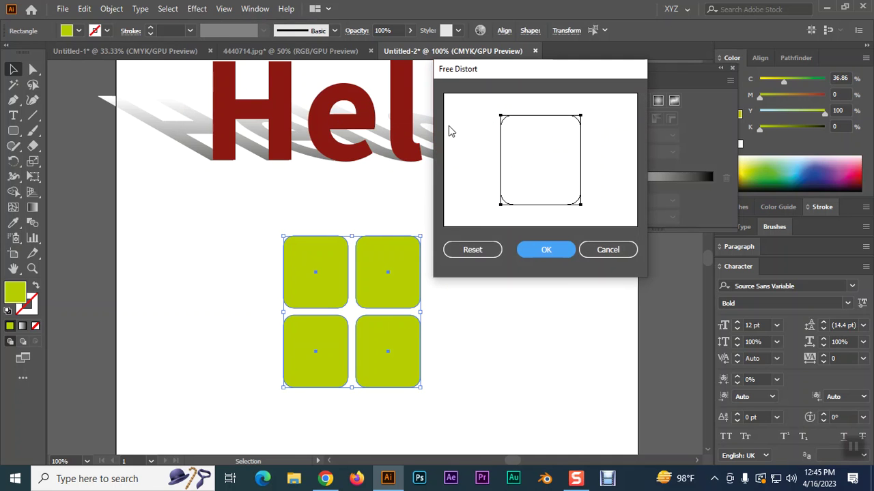
Pull the top corners left in Free Distort to slant the squares into parallelograms.
drag(503, 120, 462, 129)
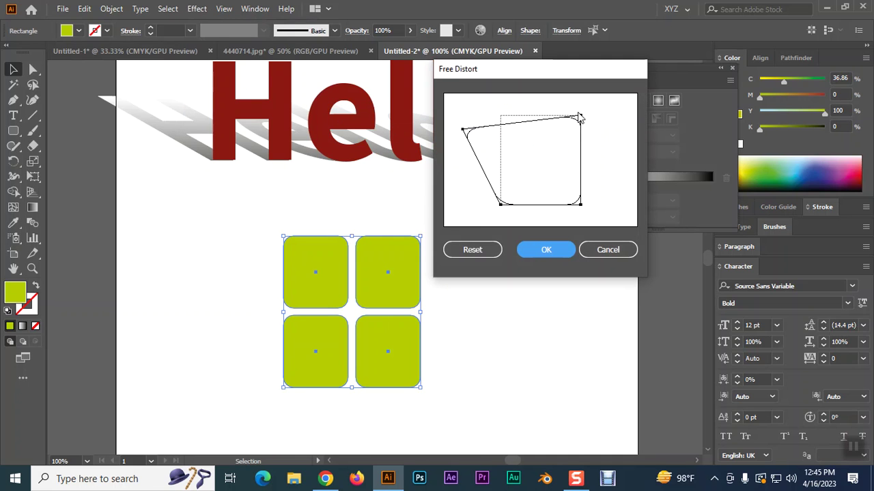
drag(580, 117, 539, 133)
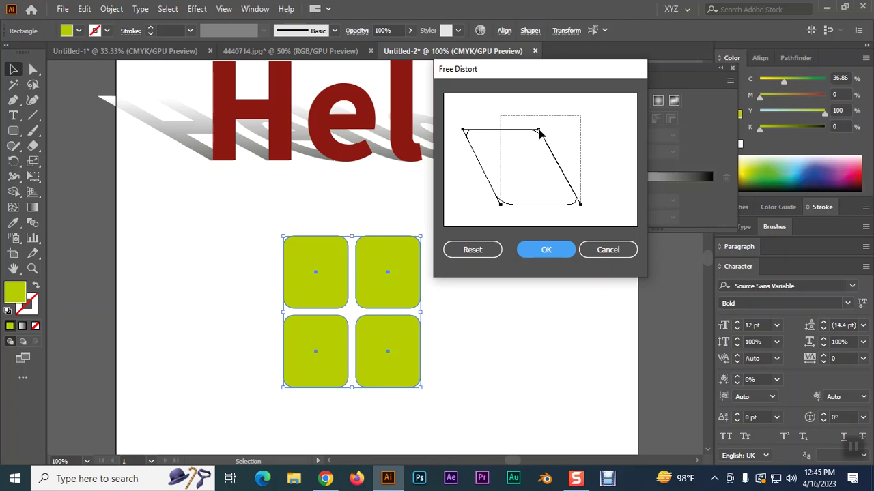
click(540, 252)
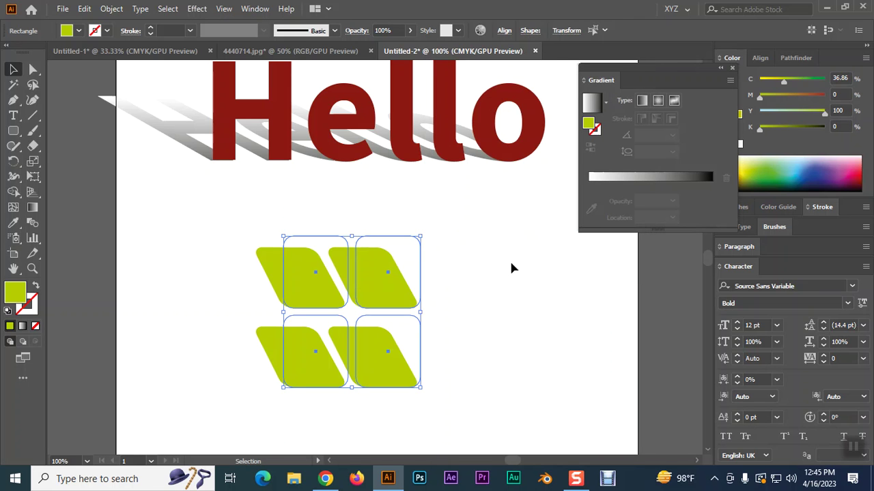
Expand the distortion into real shapes, then delete all four green parallelograms.
click(111, 9)
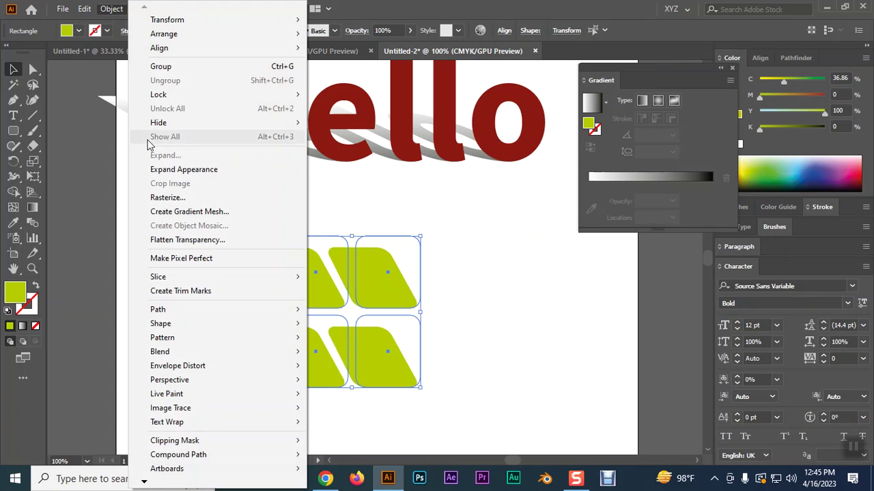
click(162, 169)
click(425, 232)
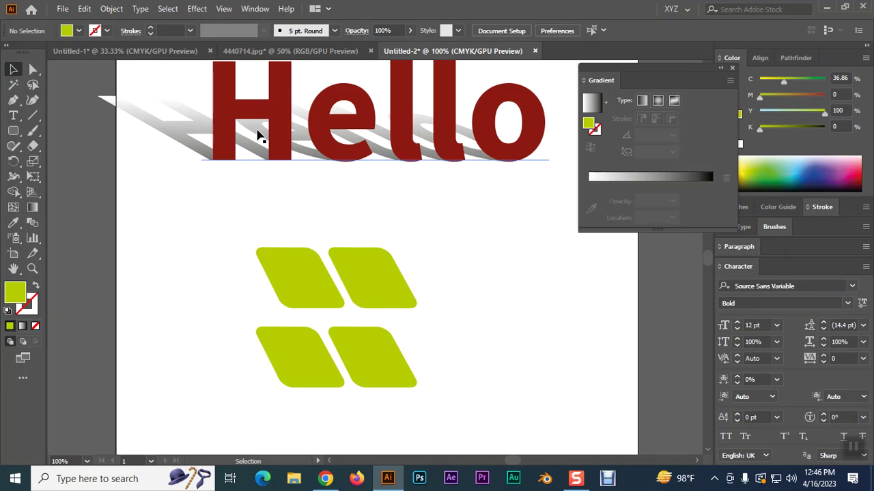
drag(215, 253, 458, 401)
key(Delete)
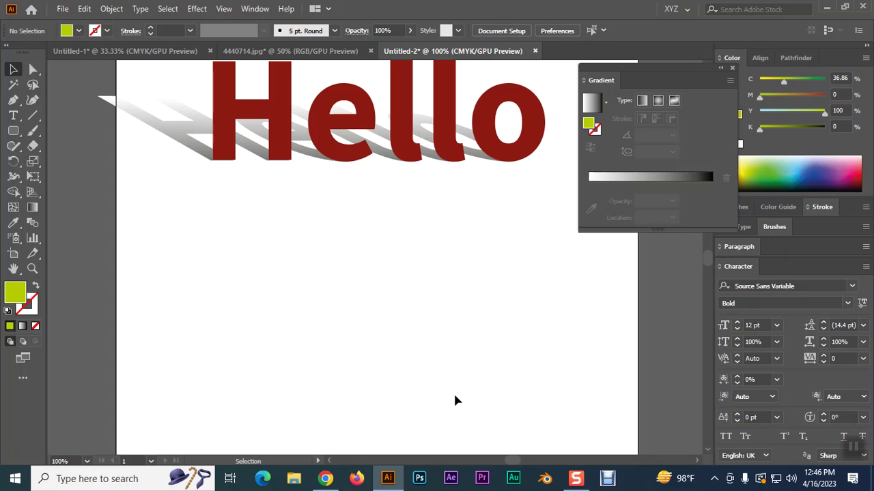
Delete the grey shadow and place a flipped, shortened copy of Hello just beneath it.
click(175, 140)
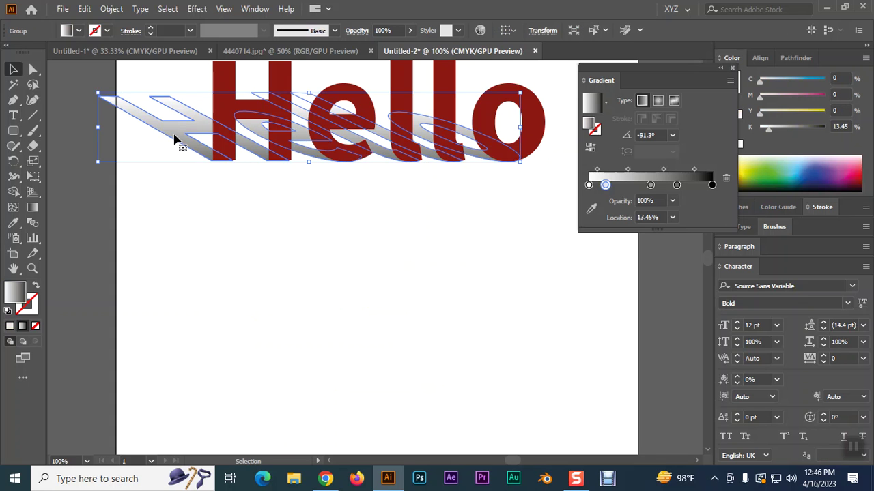
key(Delete)
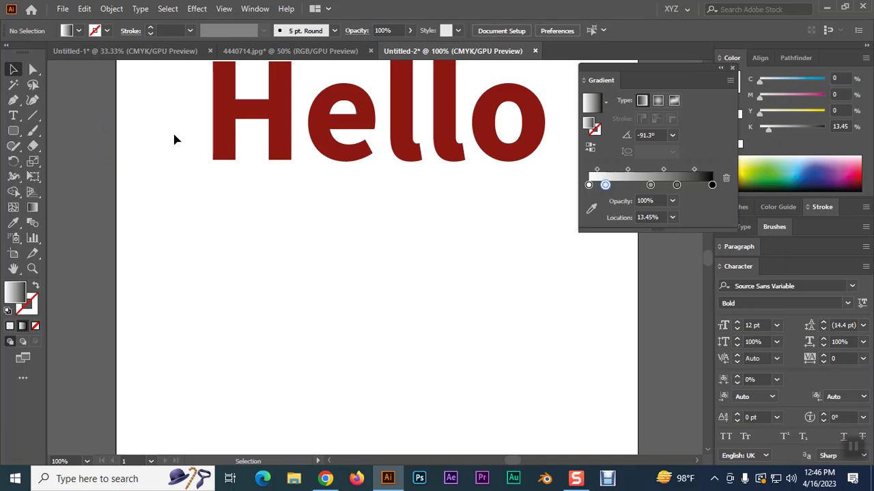
click(227, 123)
scroll(415, 187, up, 3)
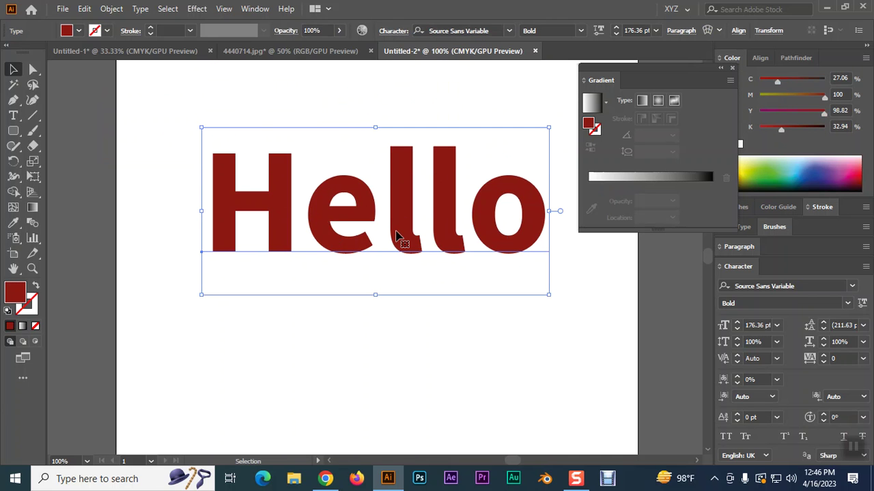
key(ctrl)
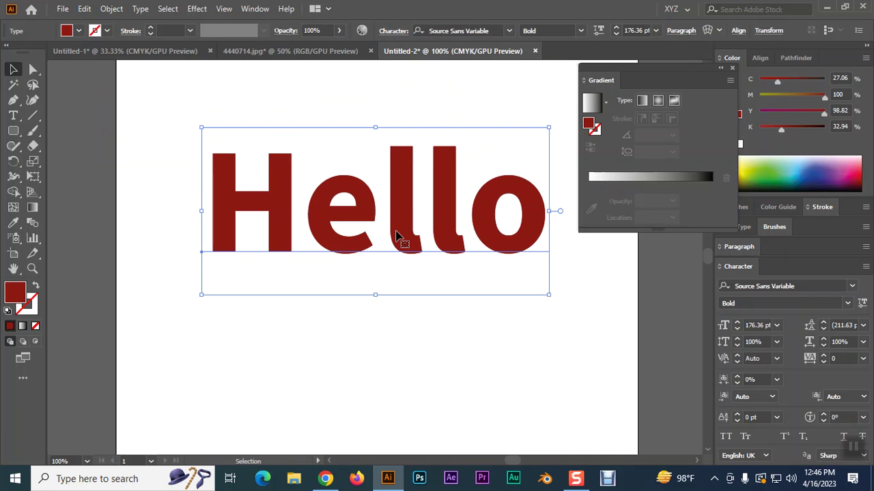
scroll(399, 237, down, 1)
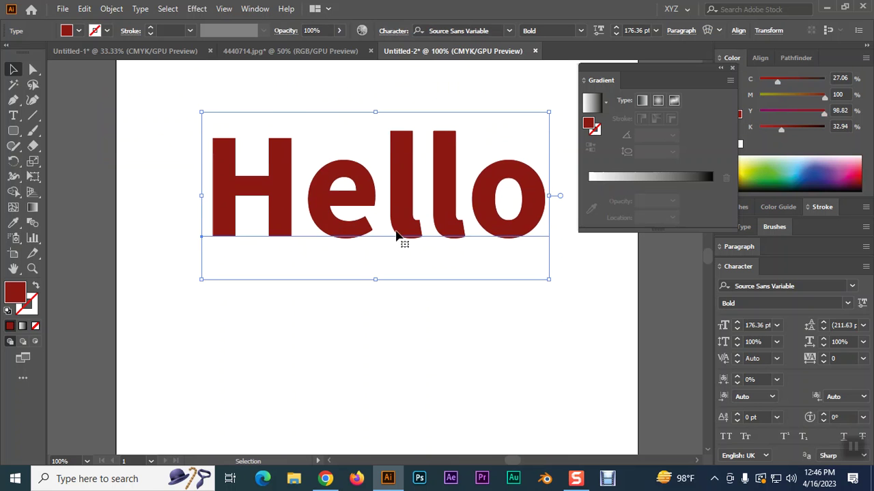
drag(377, 114, 349, 421)
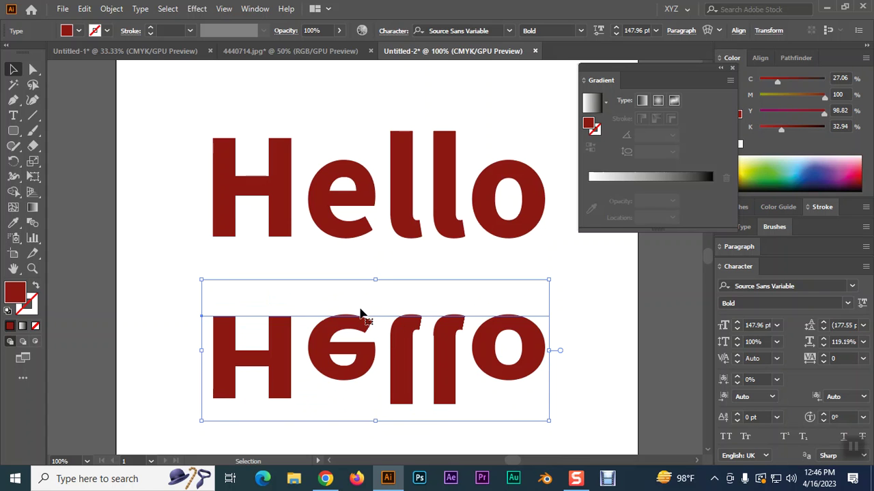
drag(376, 280, 378, 263)
drag(347, 321, 348, 254)
Convert the flipped Hello to outlines with a two-stop white-to-black gradient.
right_click(361, 252)
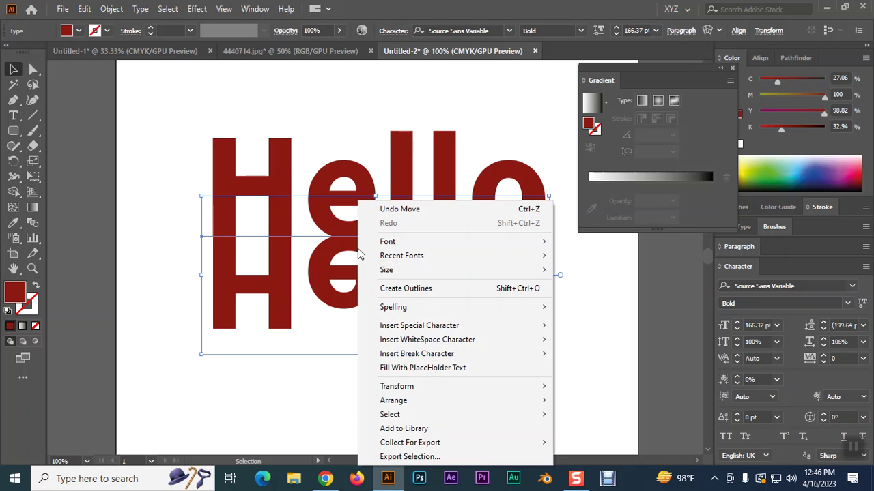
click(389, 288)
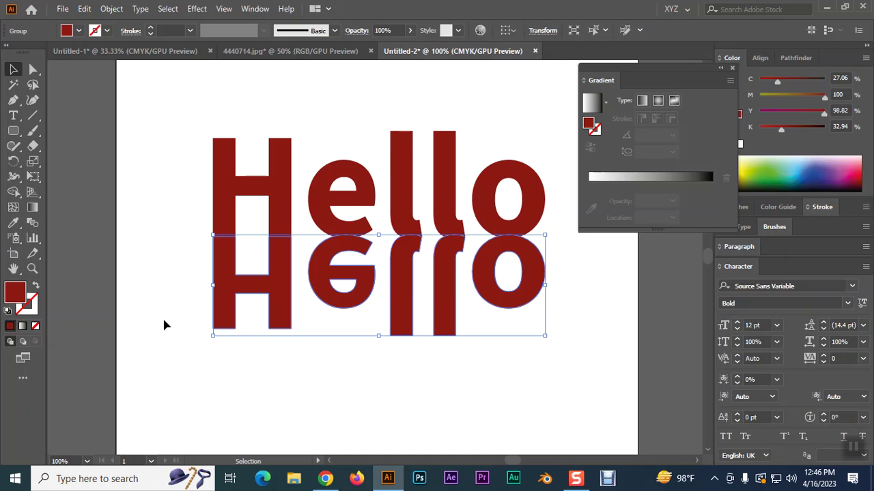
click(23, 327)
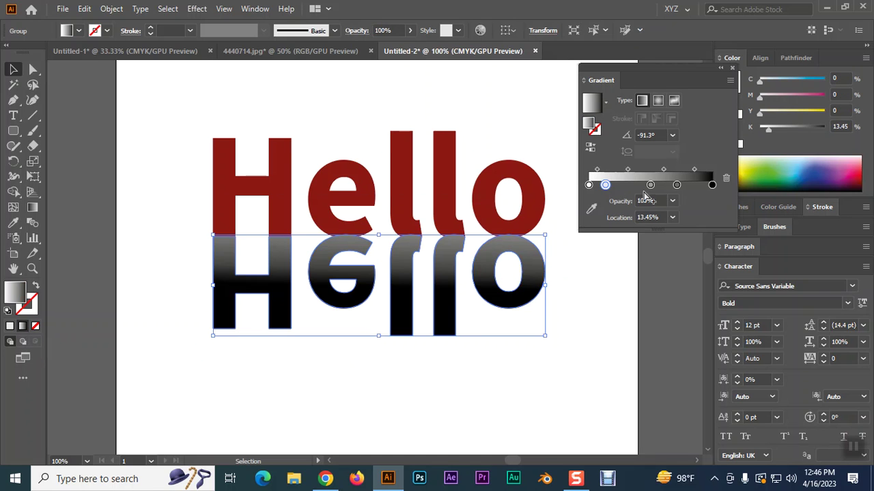
drag(676, 185, 672, 219)
drag(650, 185, 648, 218)
drag(605, 185, 601, 222)
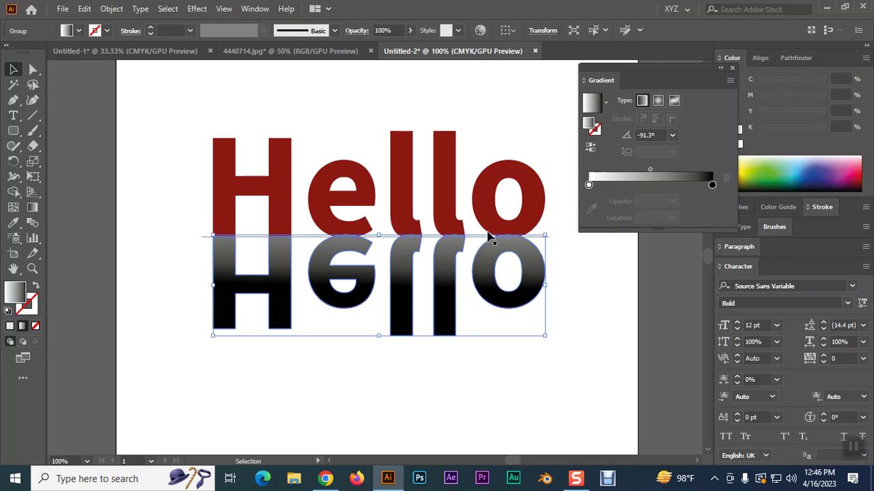
Draw the gradient top to bottom, reverse it, and sample Hello's red for the dark stop.
click(32, 206)
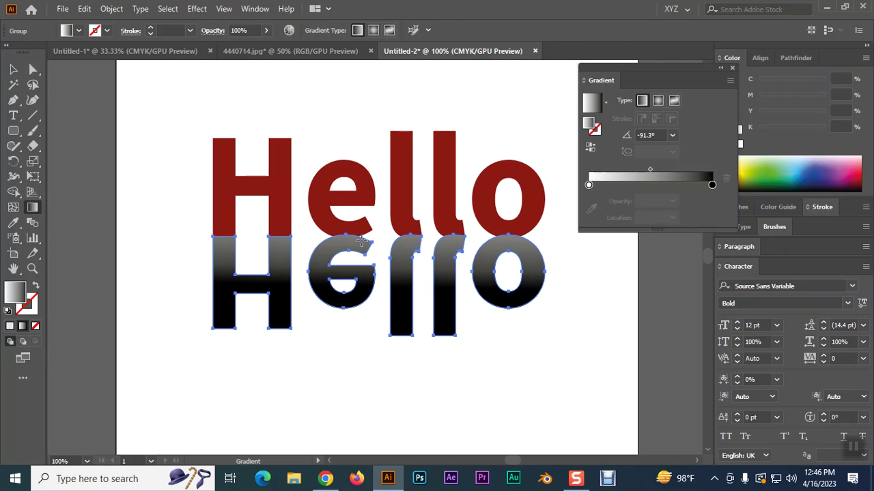
drag(356, 235, 349, 379)
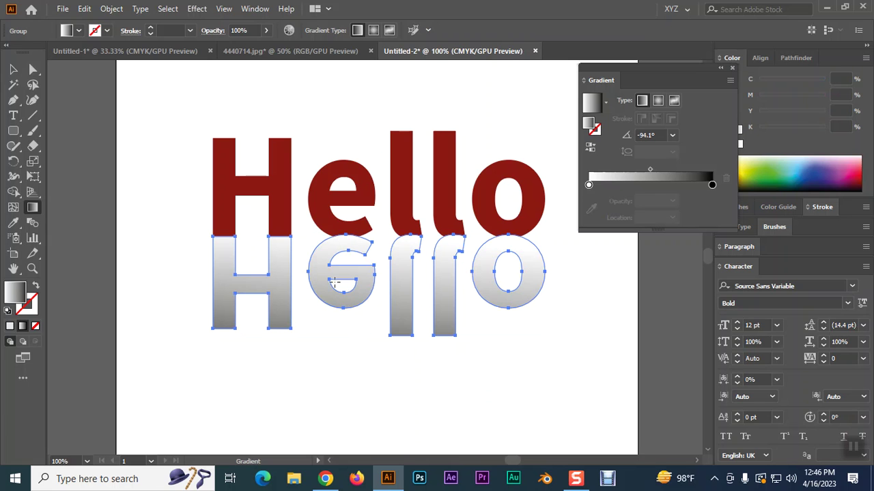
click(725, 178)
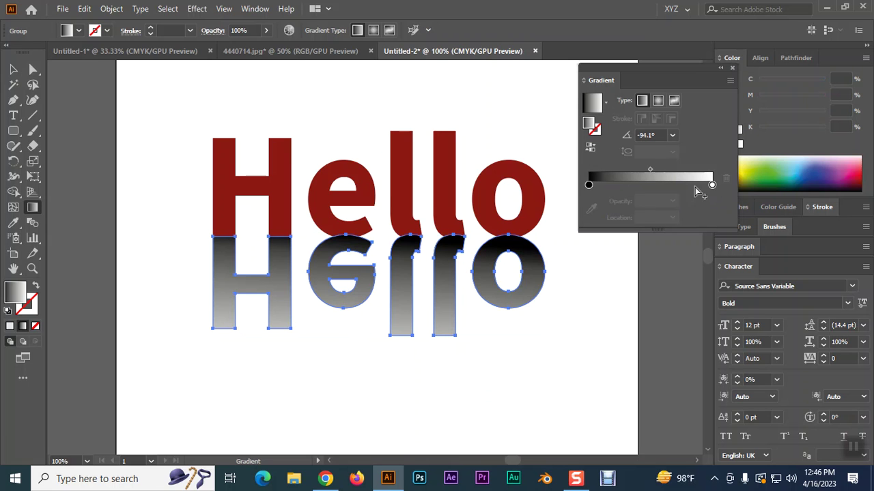
click(588, 184)
click(15, 225)
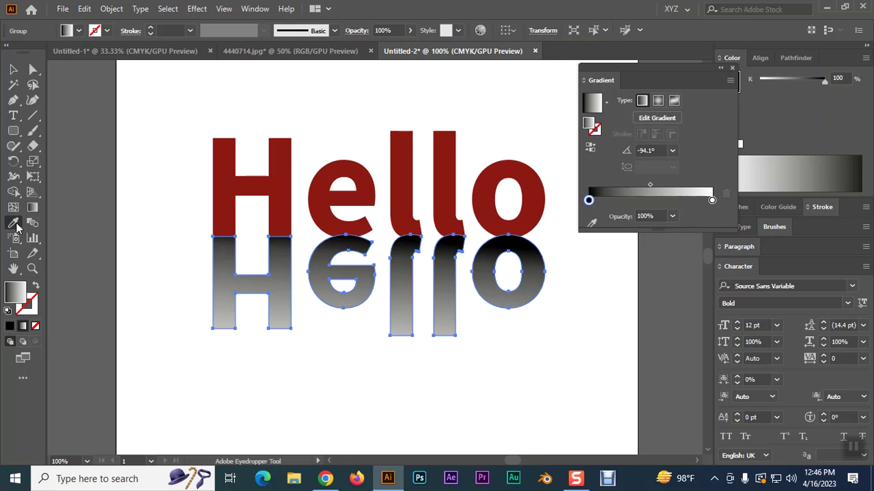
click(230, 197)
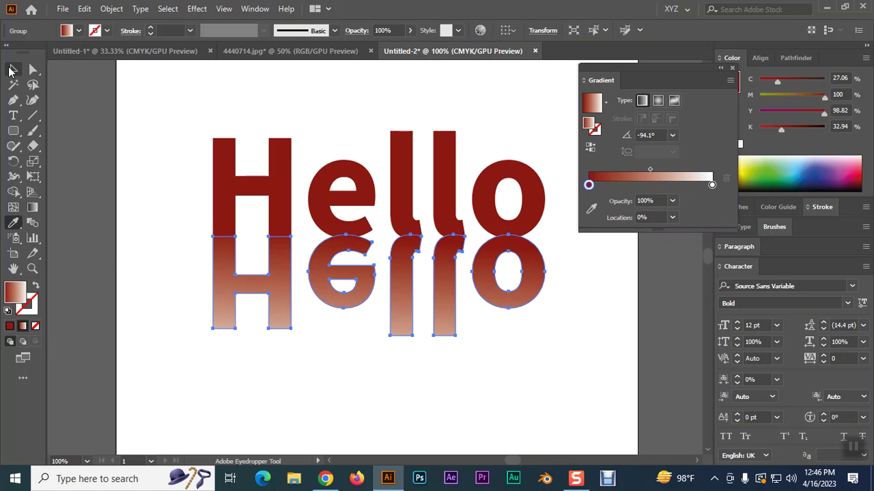
Redraw the gradient vertically so the reflection fades from red to white downward.
click(12, 70)
click(32, 207)
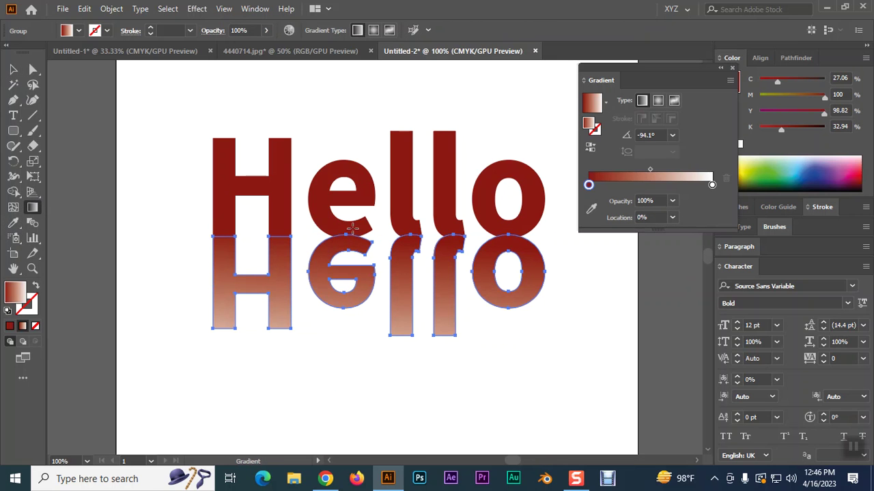
drag(347, 421, 347, 421)
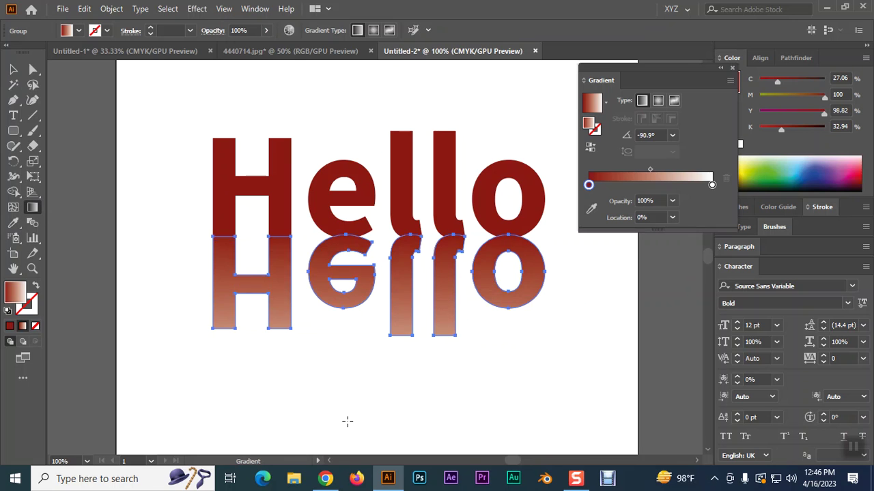
click(357, 407)
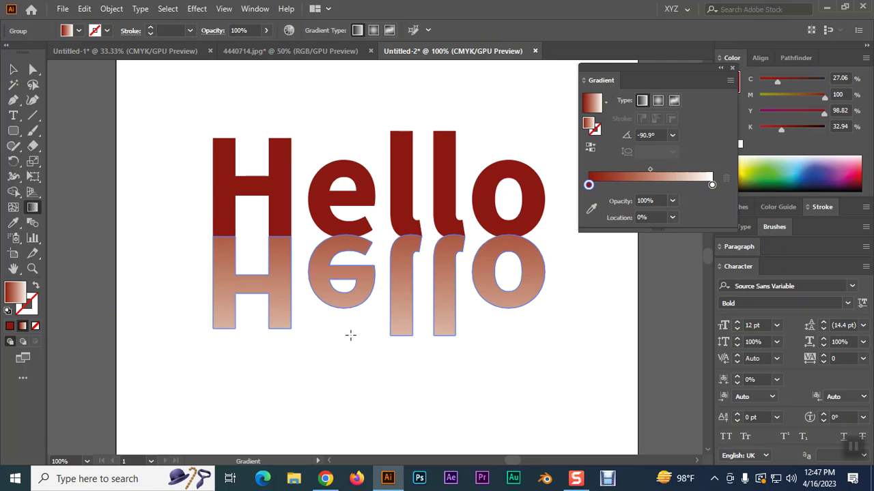
drag(349, 335, 349, 335)
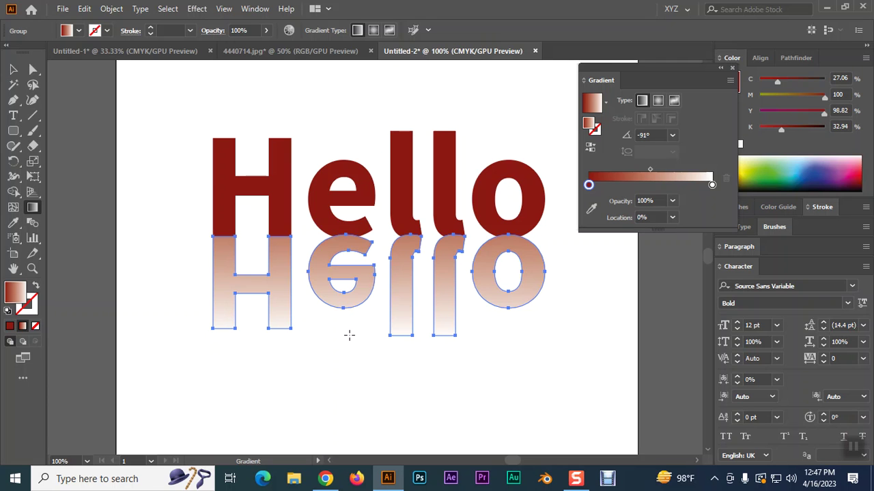
click(13, 69)
click(120, 134)
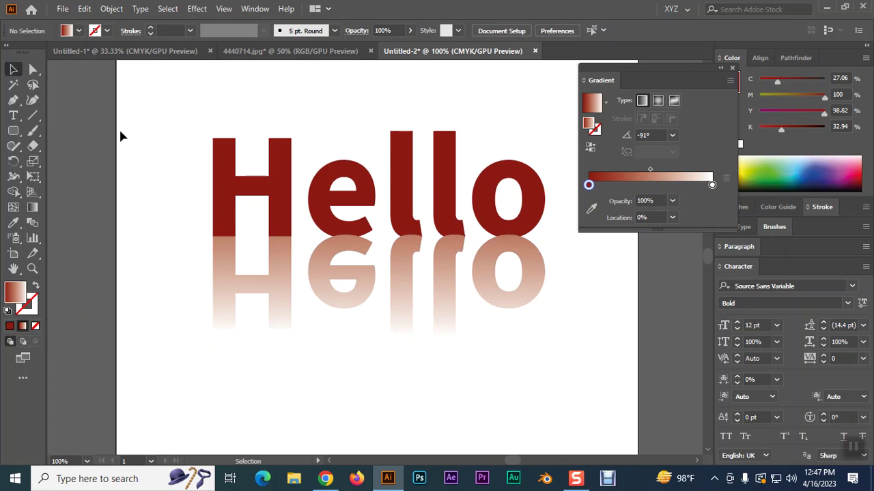
click(398, 287)
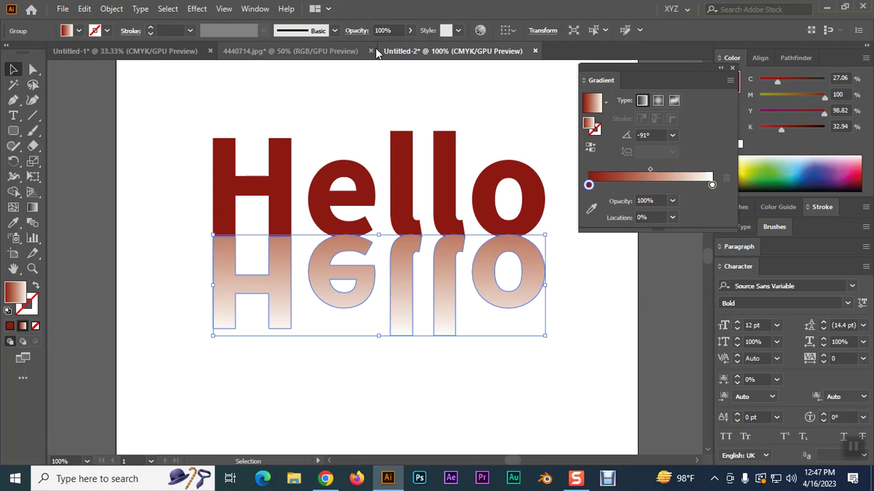
Set the reflected Hello's opacity to 39% and nudge it down one arrow-key step.
click(409, 30)
drag(411, 46, 379, 46)
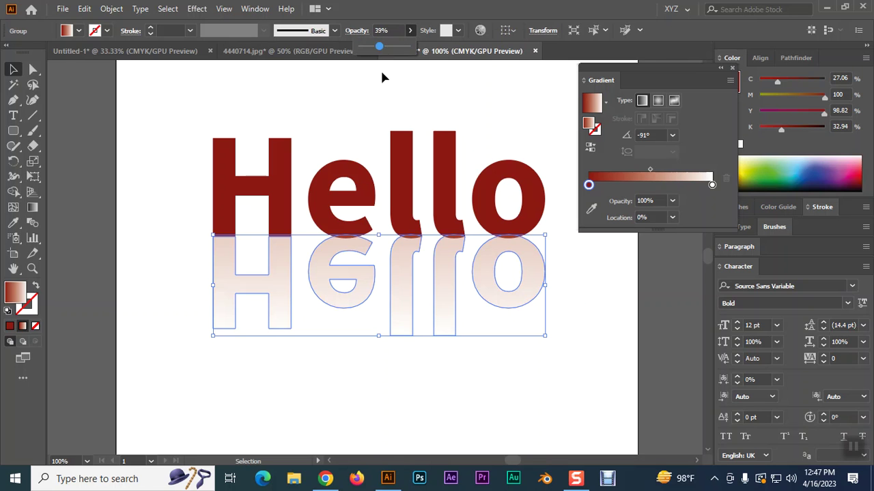
click(382, 79)
click(458, 318)
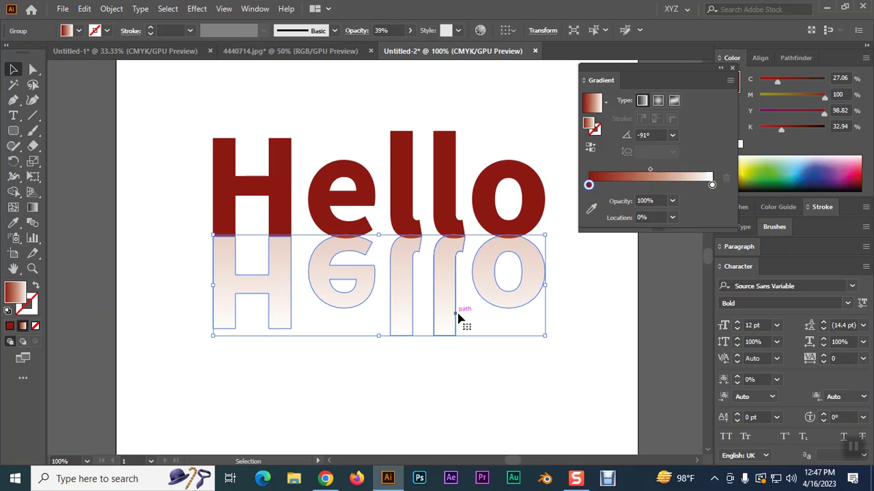
key(Down)
key(Down)
key(Down)
key(Down)
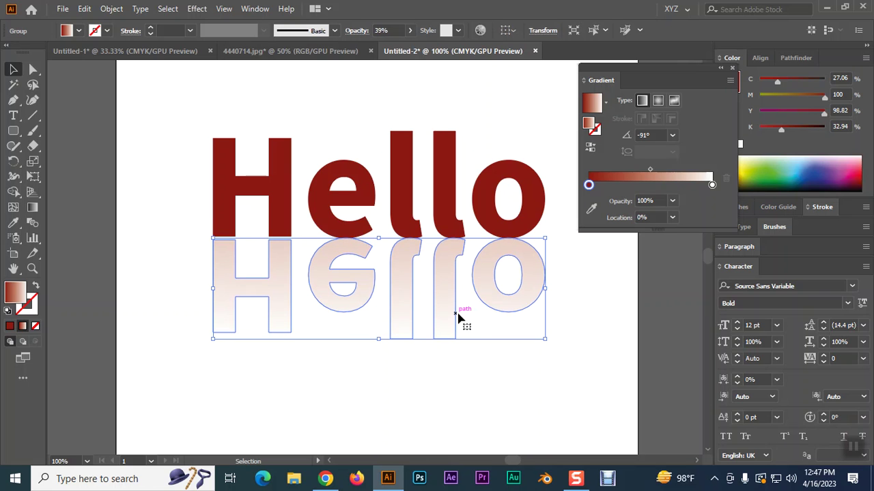
click(156, 293)
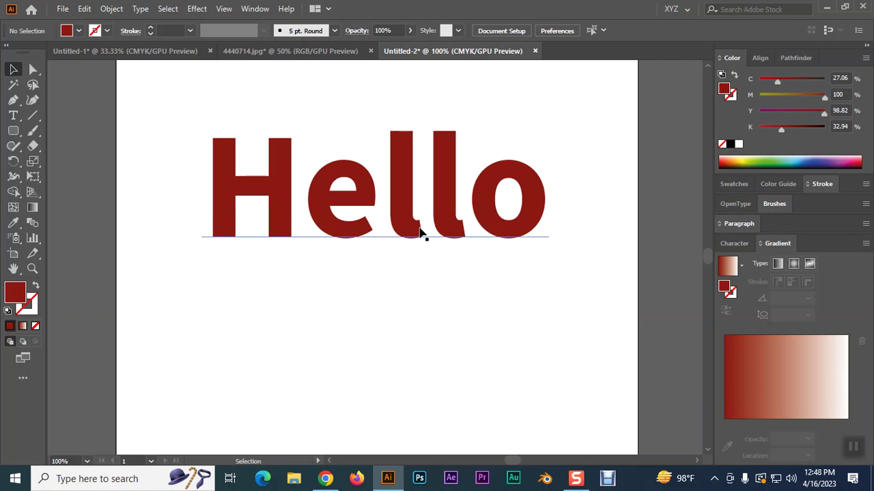
click(421, 234)
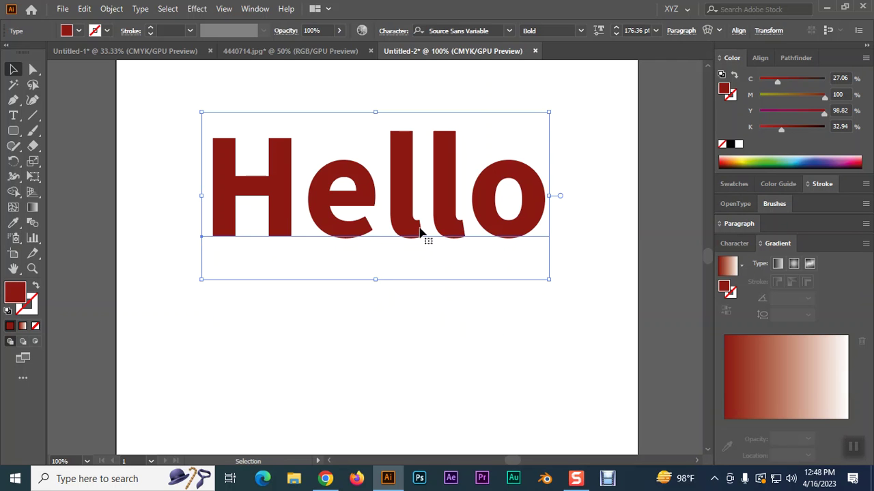
Delete the Hello artwork, leaving the artboard empty.
key(Delete)
click(197, 9)
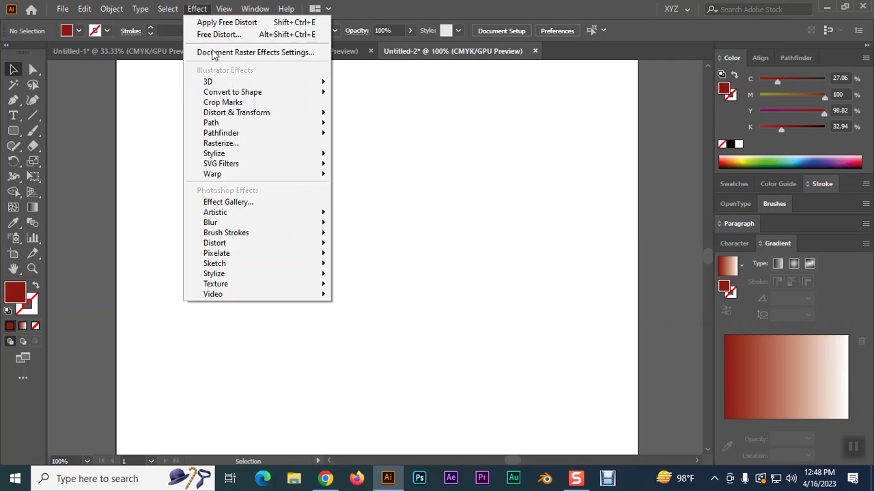
mouse_move(223, 115)
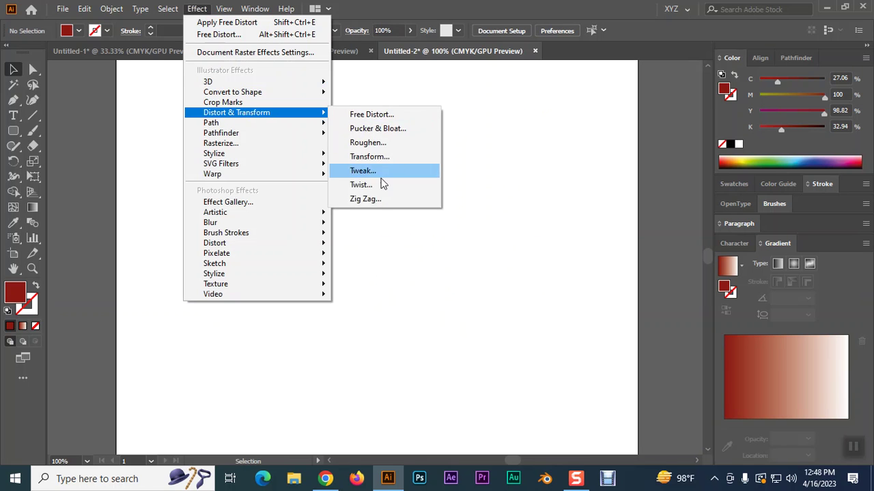
click(487, 195)
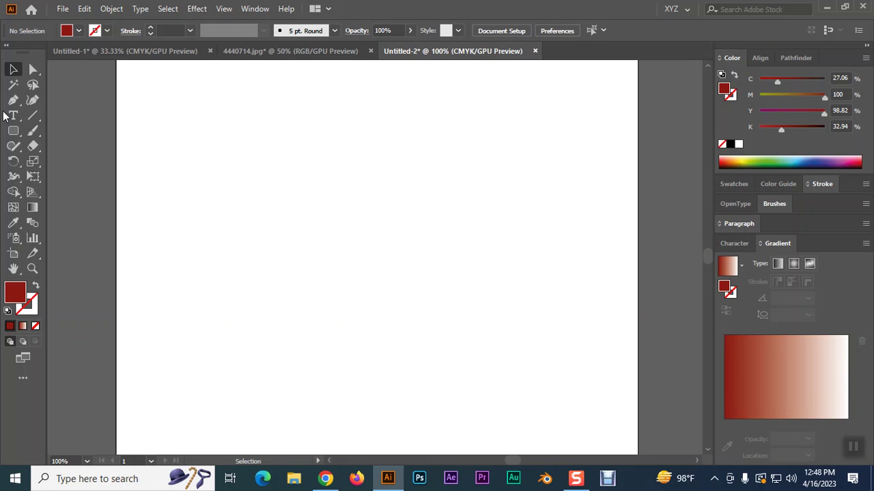
Draw a red rectangle on the left and a red circle to its right.
drag(13, 130, 63, 131)
mouse_move(220, 117)
mouse_down()
mouse_move(392, 216)
mouse_move(432, 253)
mouse_up()
drag(13, 136, 69, 160)
drag(520, 362, 600, 437)
Move the rectangle and circle so they sit top-aligned side by side.
click(12, 69)
drag(344, 200, 291, 192)
drag(502, 333, 503, 158)
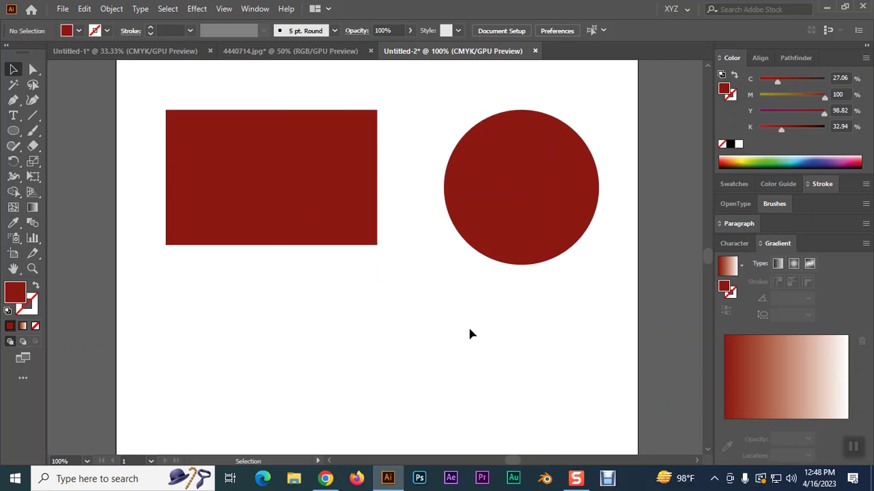
scroll(468, 331, up, 3)
drag(374, 280, 355, 271)
drag(552, 277, 547, 267)
click(493, 344)
click(326, 252)
click(196, 9)
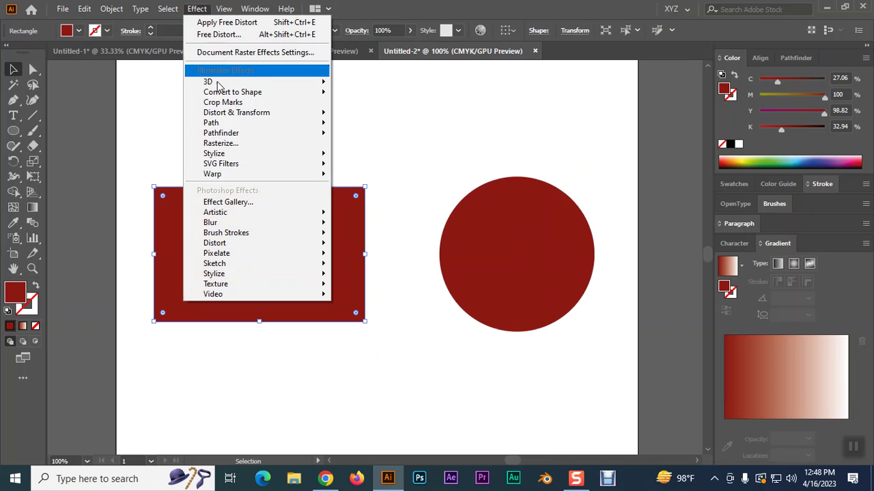
mouse_move(250, 113)
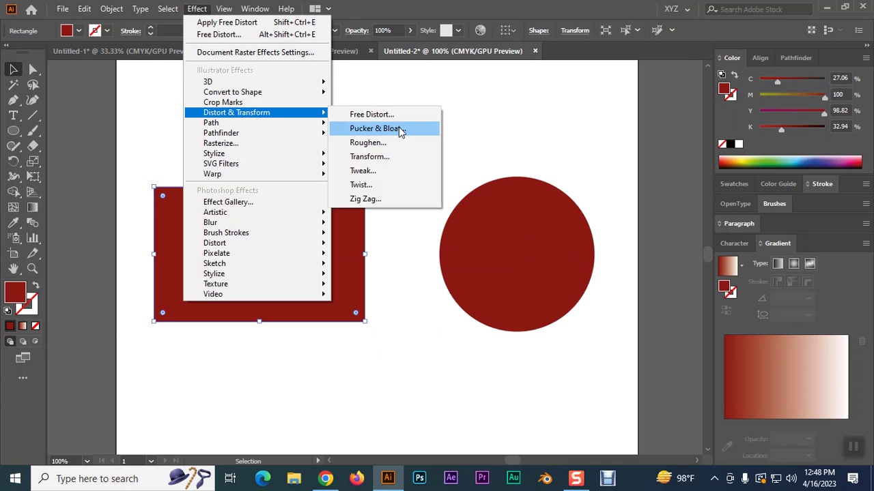
click(379, 129)
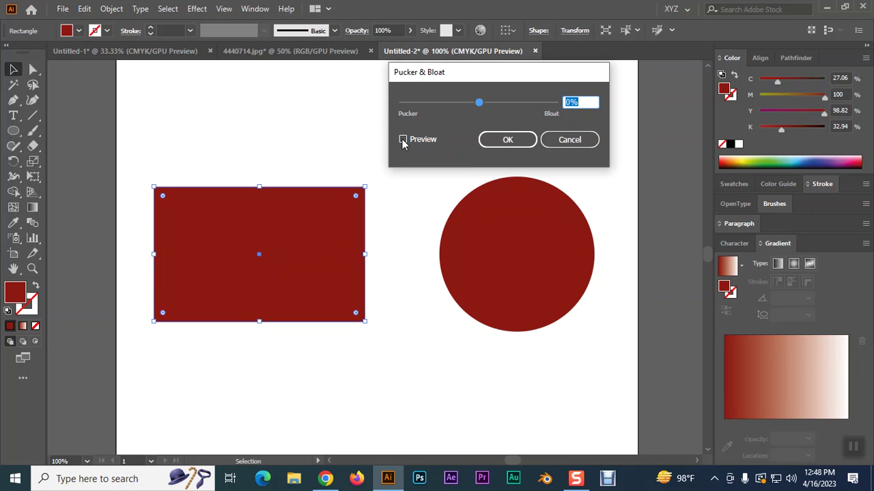
click(403, 140)
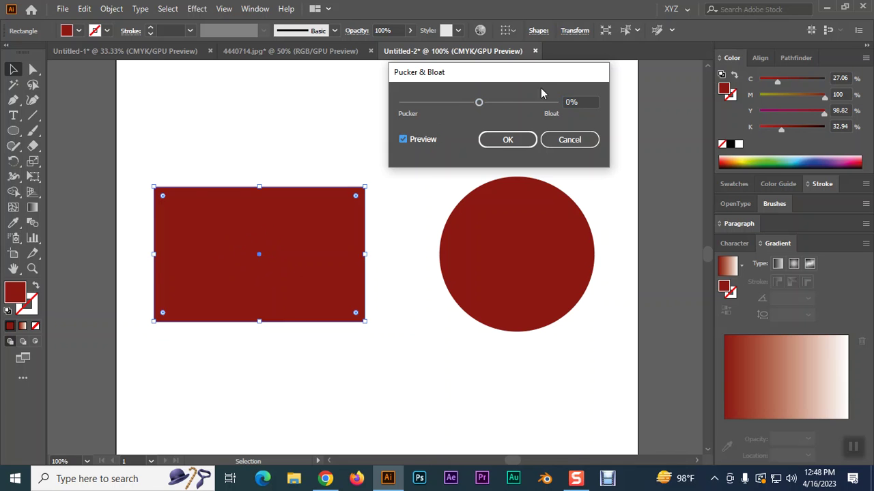
drag(479, 102, 503, 107)
click(568, 140)
click(519, 246)
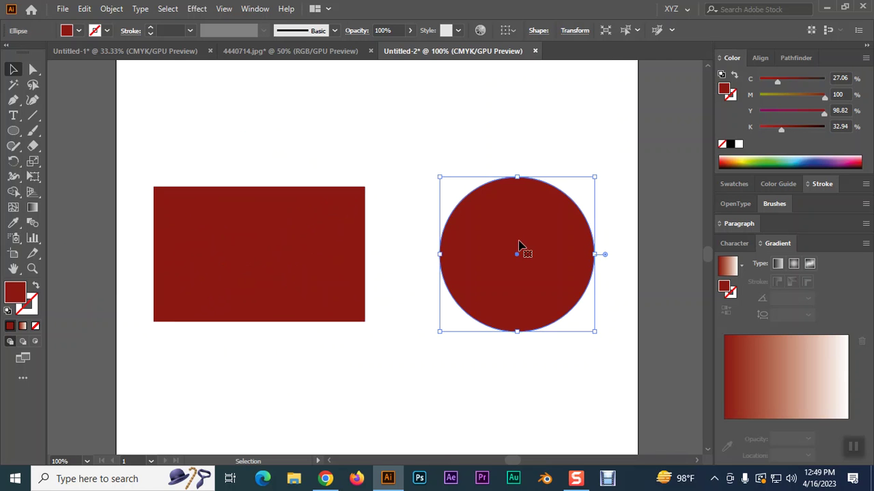
click(197, 8)
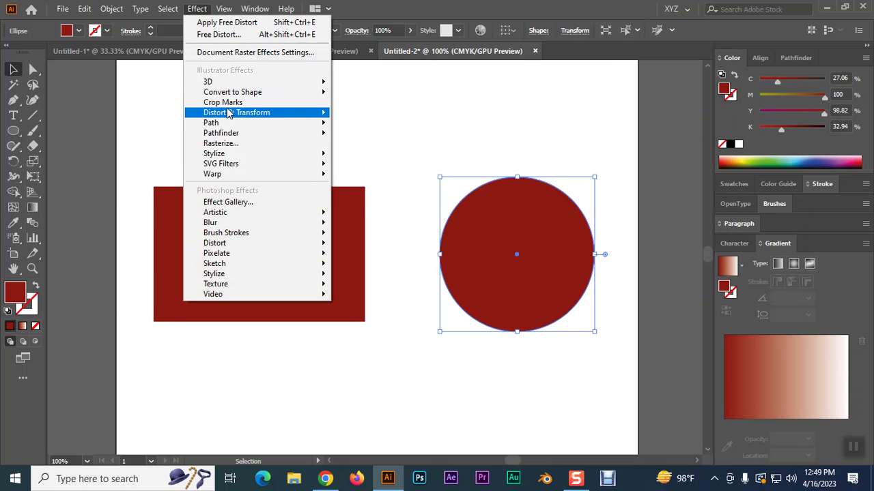
mouse_move(229, 112)
click(369, 128)
click(420, 140)
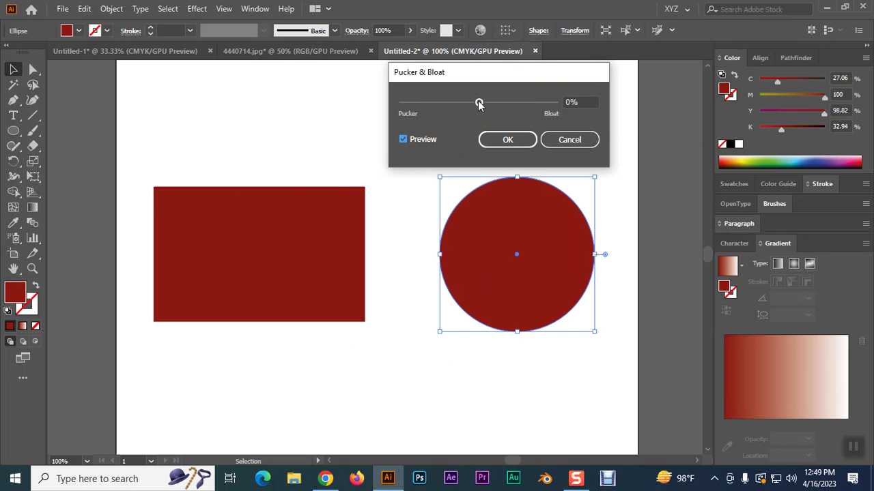
drag(479, 104, 509, 117)
click(571, 139)
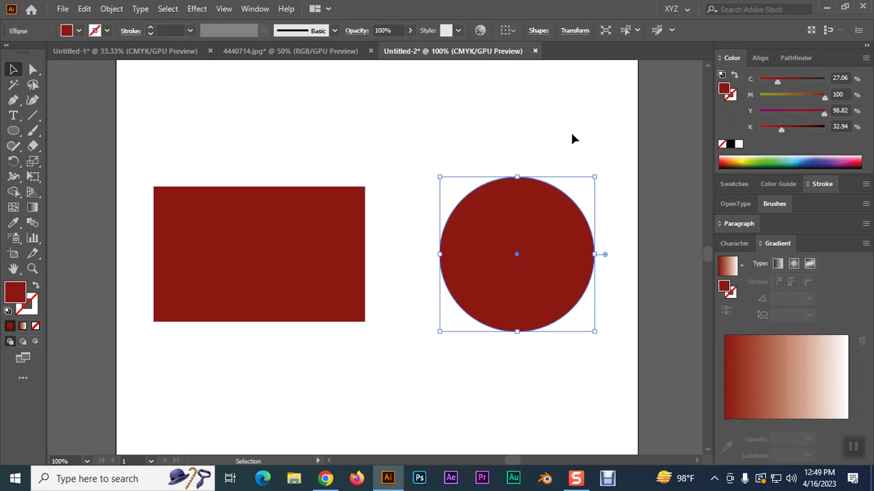
click(203, 10)
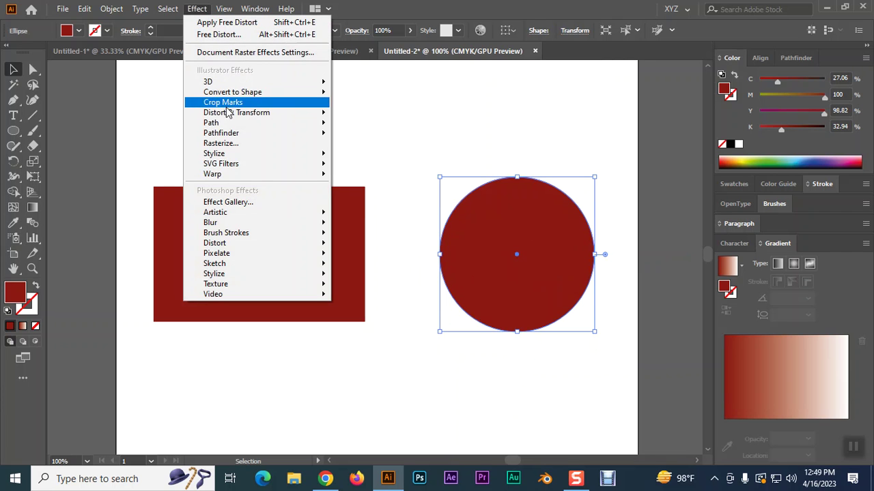
Open Roughen for the circle with Preview on and the dialog moved aside.
mouse_move(222, 119)
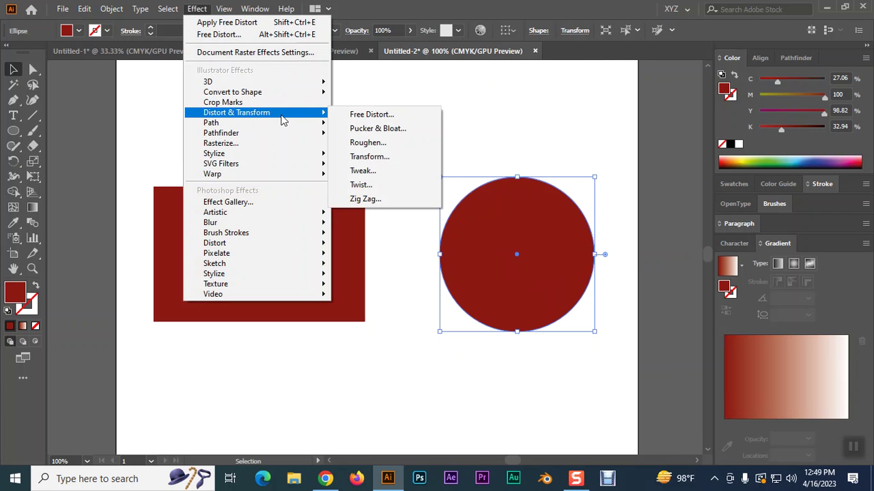
click(374, 142)
drag(265, 119, 638, 98)
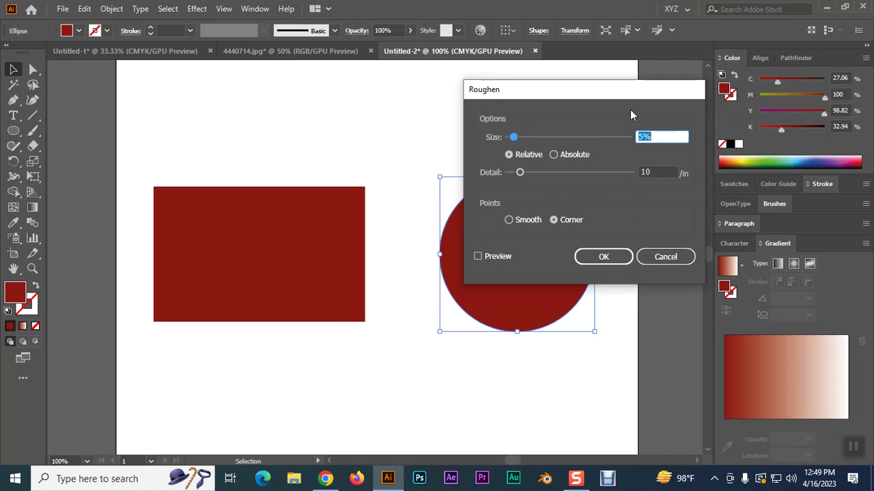
click(503, 254)
drag(558, 93, 217, 56)
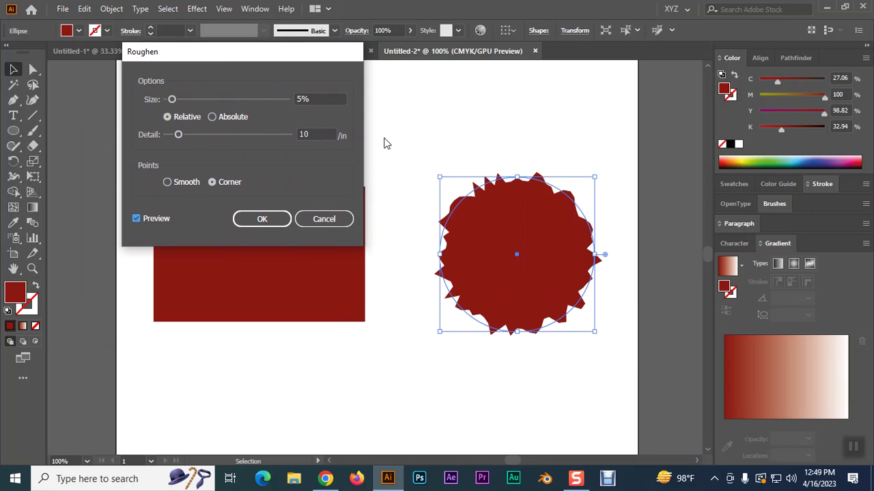
Try roughen sizes from 22% to 69% with detail around 66 per inch.
drag(174, 100, 192, 99)
drag(178, 135, 251, 140)
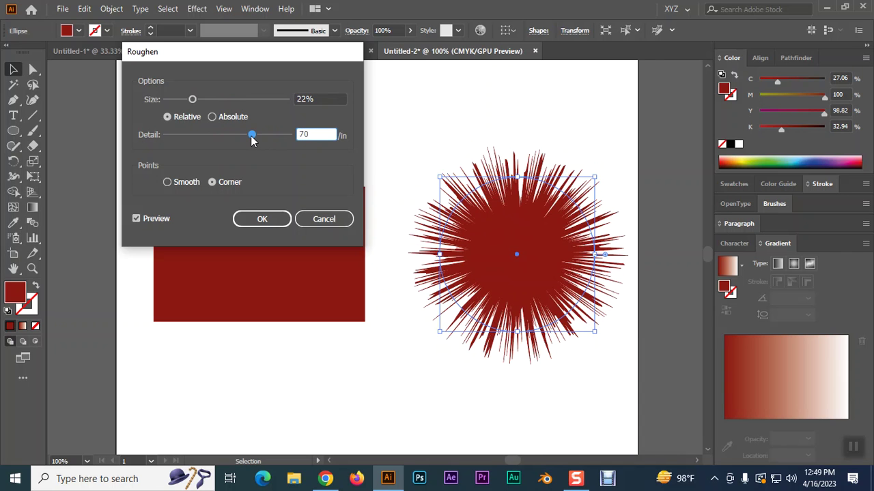
mouse_move(251, 140)
mouse_down()
mouse_move(262, 139)
mouse_move(251, 139)
mouse_up()
drag(198, 100, 271, 137)
Switch roughen size to Absolute, change the point shape, then cancel Roughen.
click(212, 117)
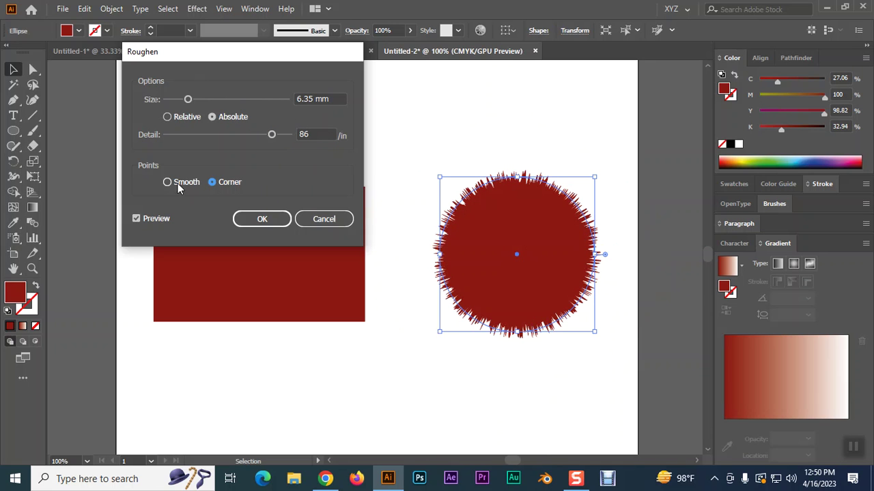
click(210, 183)
click(323, 219)
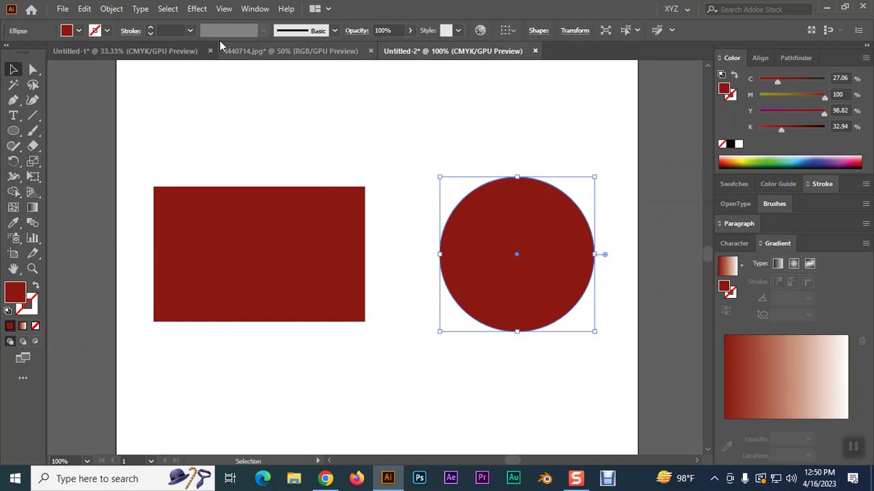
click(197, 8)
Preview Tweak on the circle, dragging the horizontal and vertical amounts up strongly.
mouse_move(239, 112)
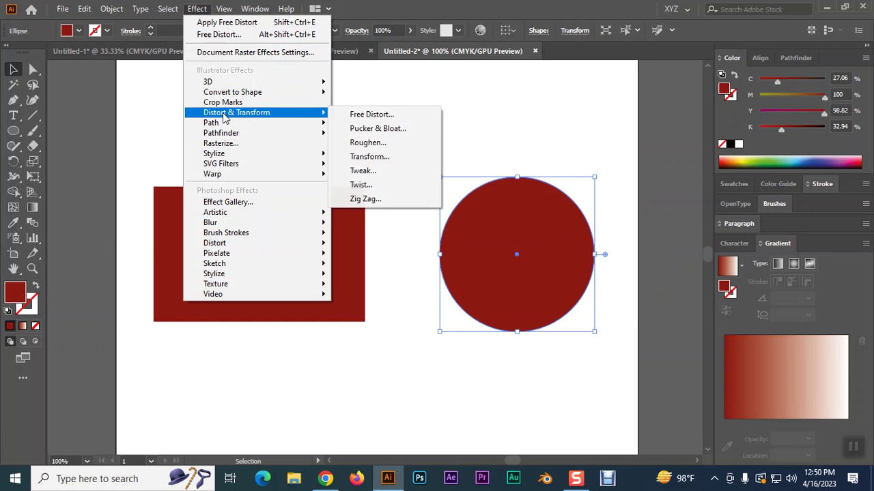
click(366, 171)
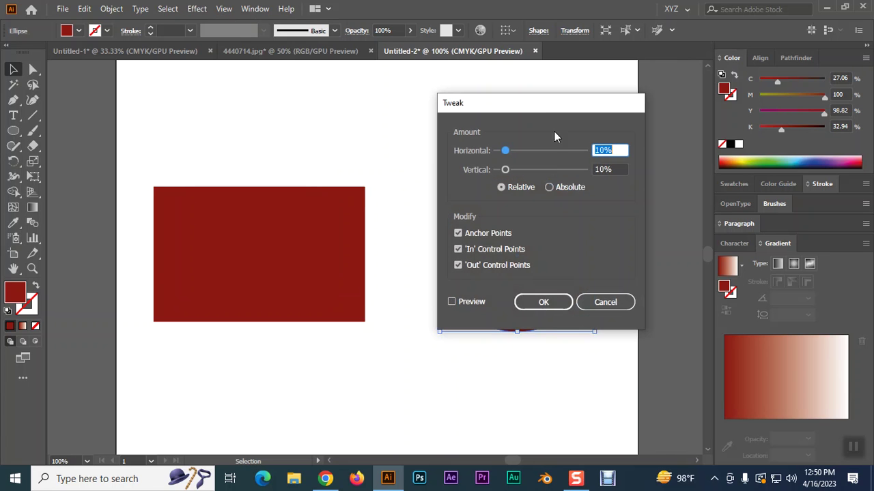
drag(544, 108, 292, 71)
click(208, 262)
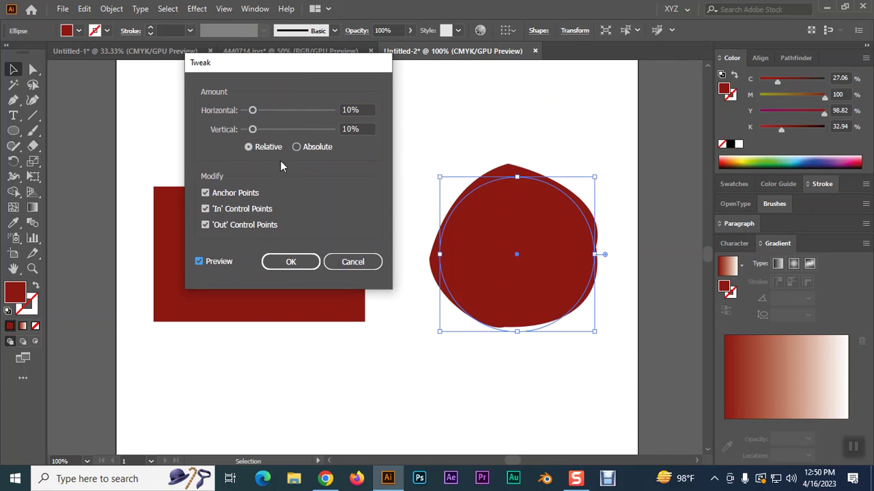
drag(252, 109, 303, 110)
mouse_move(252, 129)
mouse_down()
mouse_move(304, 135)
mouse_move(251, 129)
mouse_up()
mouse_move(303, 111)
mouse_down()
mouse_move(263, 112)
mouse_move(317, 110)
mouse_up()
drag(251, 129, 283, 129)
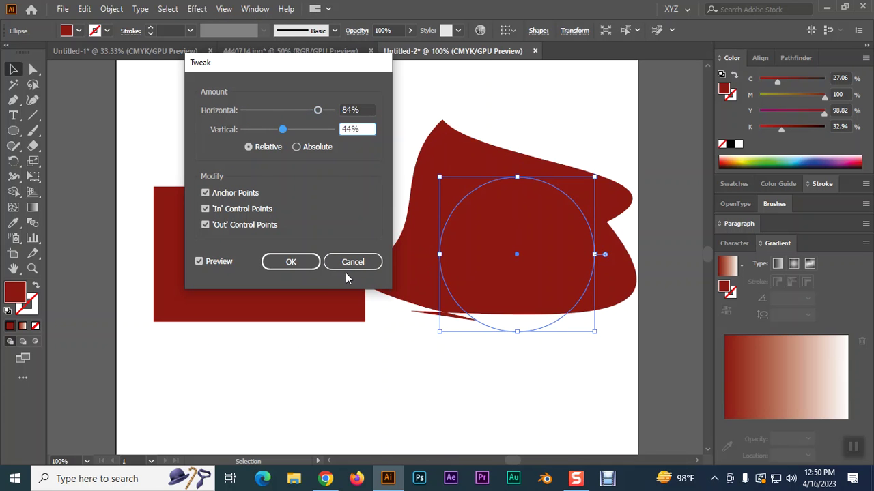
Toggle Absolute and Relative, cancel the tweak, and undo back to the plain circle.
click(297, 146)
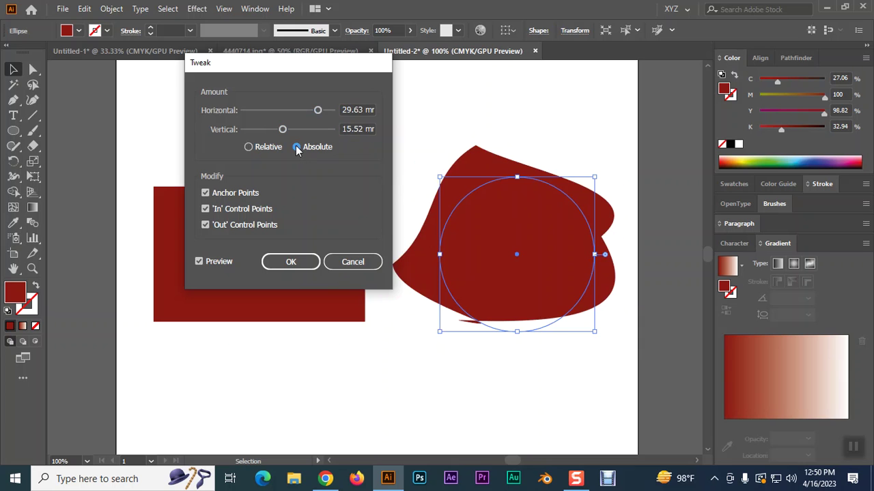
click(249, 147)
click(353, 261)
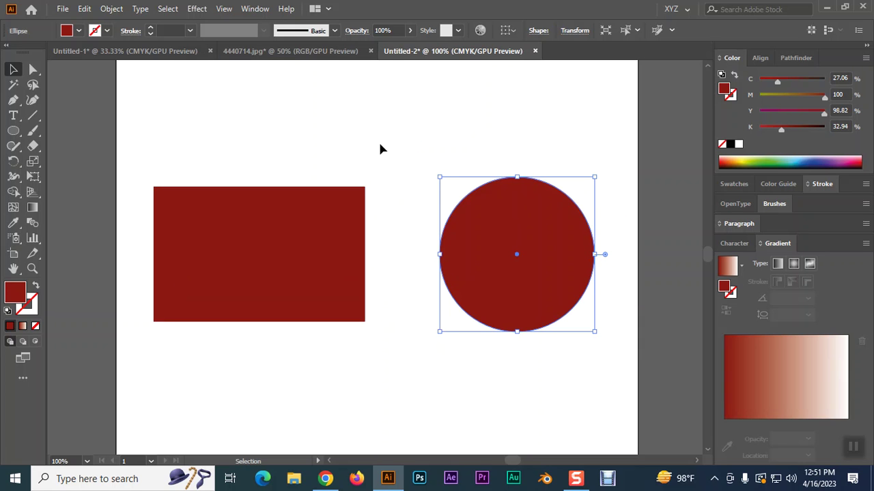
click(196, 8)
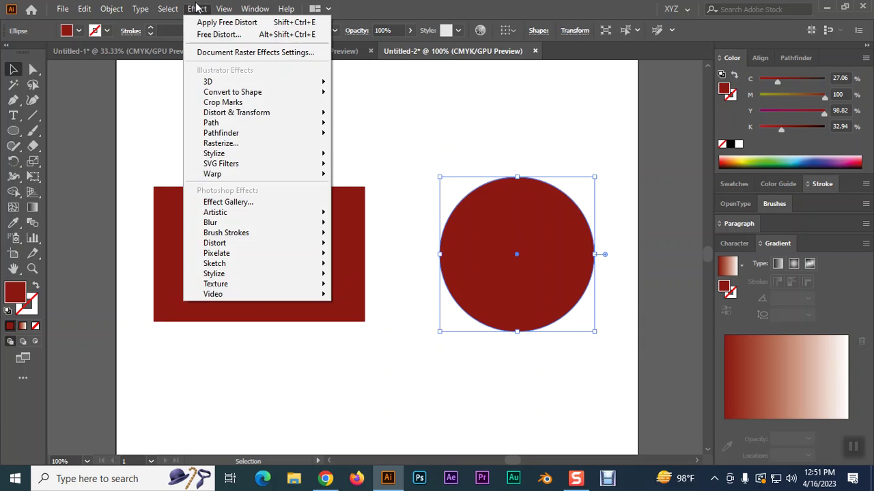
click(354, 110)
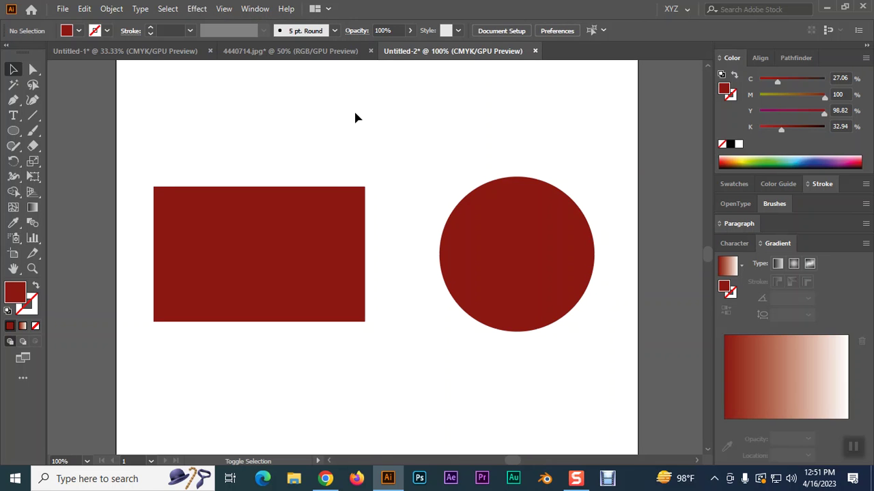
key(ctrl+z)
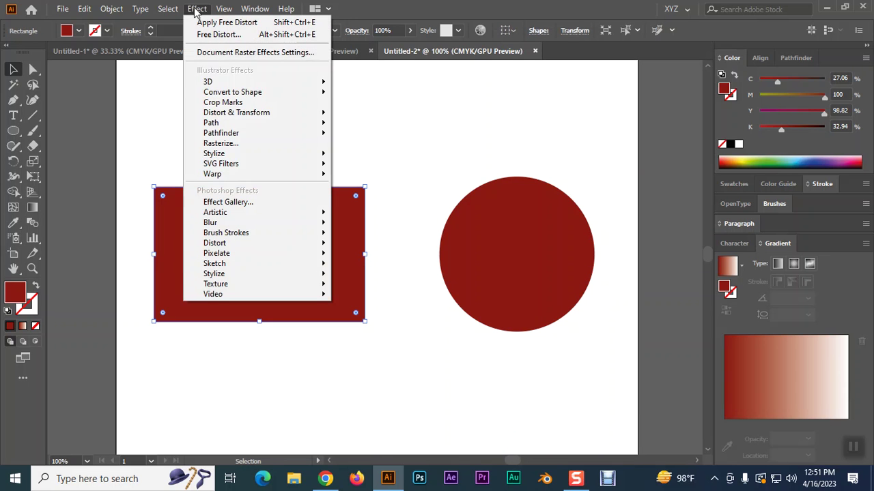
Draw a tall, narrow red rectangle on empty artboard and move it up and left.
mouse_move(228, 113)
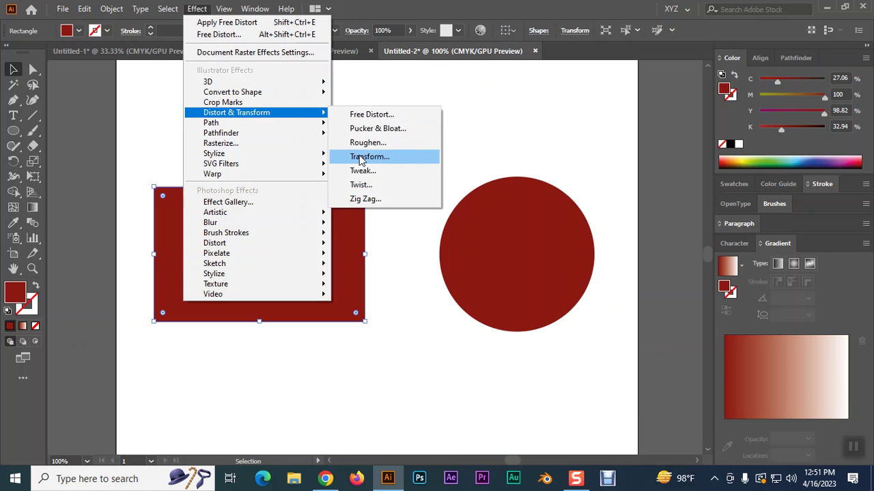
click(537, 119)
scroll(355, 231, down, 10)
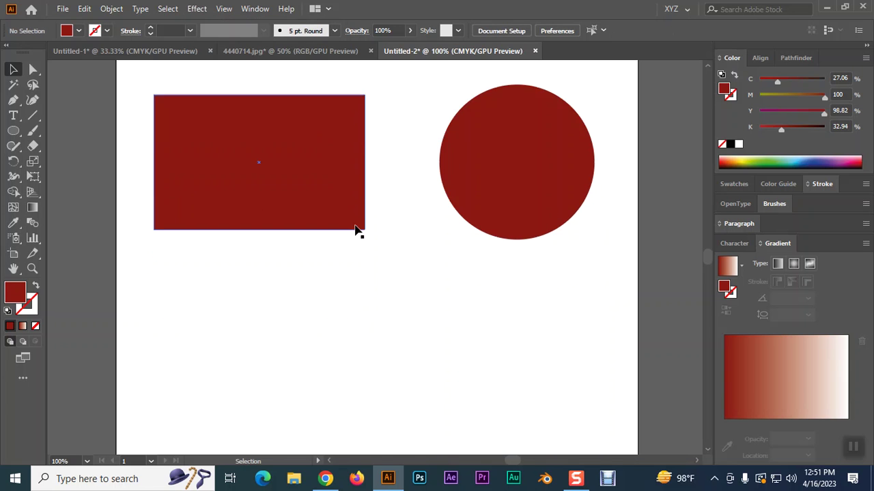
drag(13, 130, 75, 130)
drag(292, 166, 363, 405)
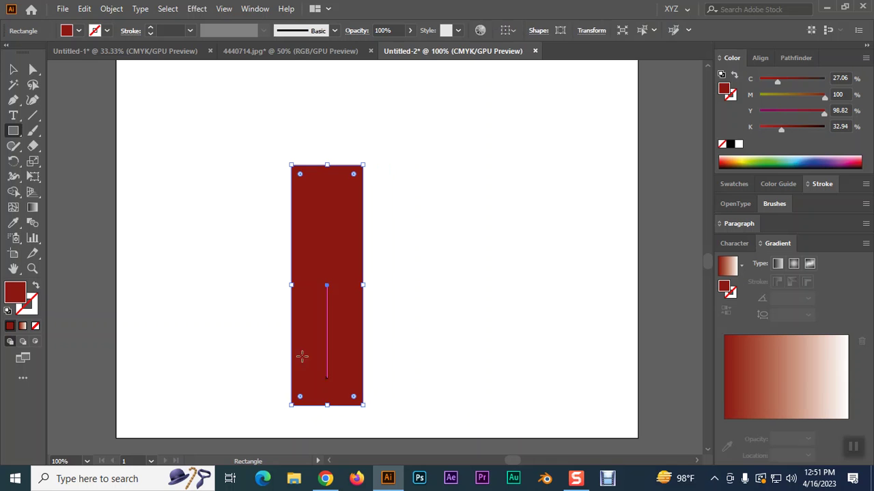
click(13, 70)
drag(343, 239, 301, 168)
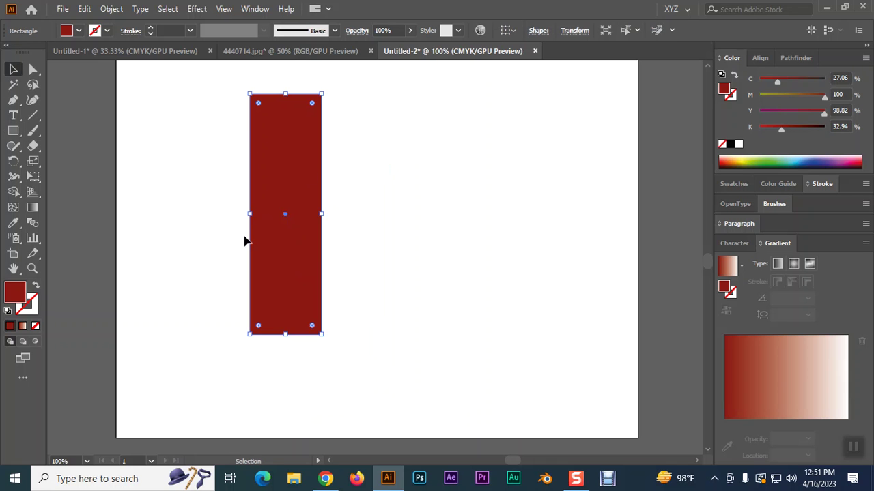
click(196, 9)
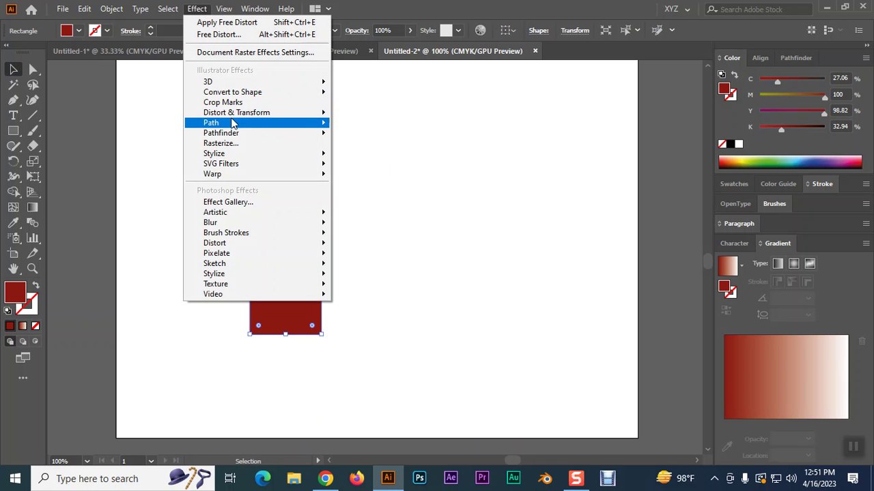
Preview a 60° Twist on the tall rectangle.
mouse_move(247, 113)
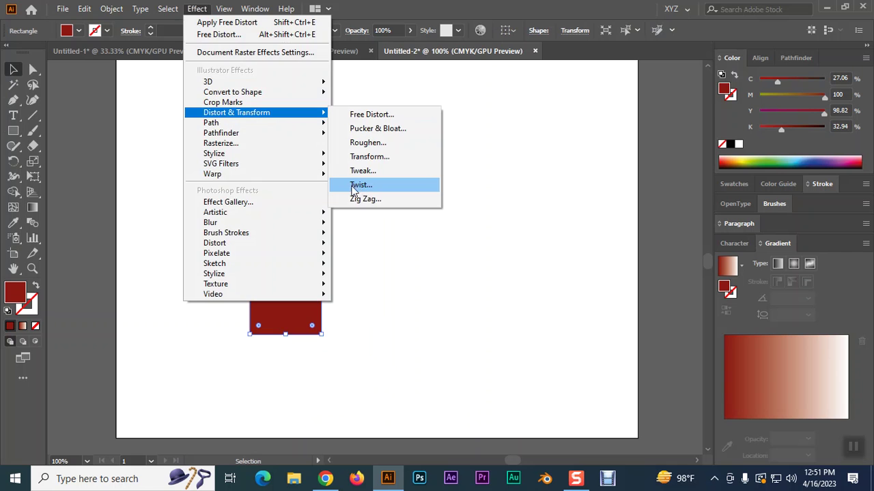
click(352, 185)
drag(561, 91, 415, 86)
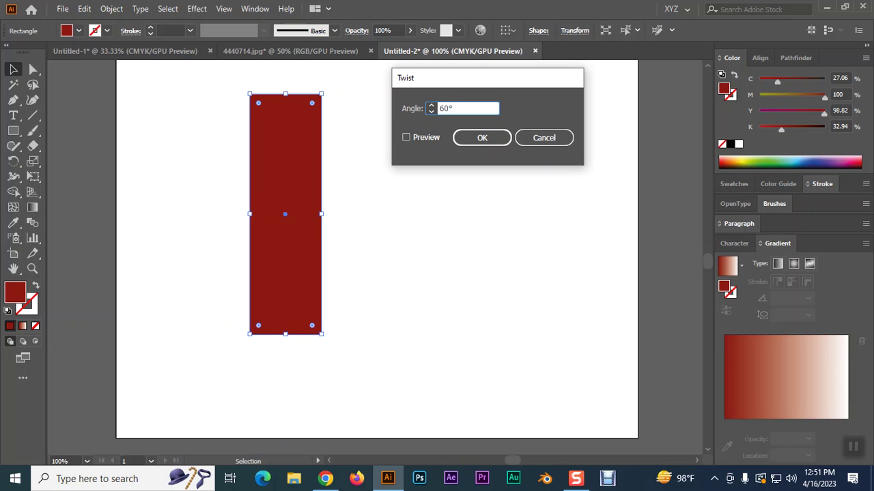
click(406, 137)
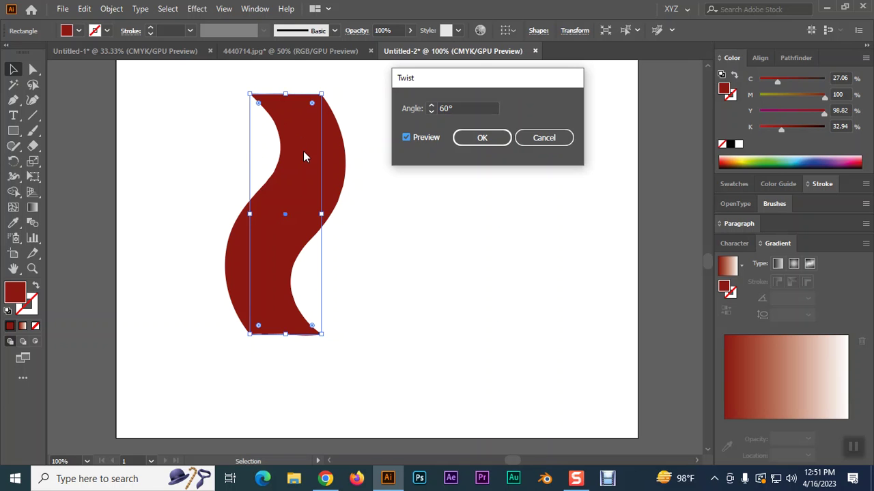
Preview the twist at -60°, cancel it, and delete the rectangle.
click(438, 108)
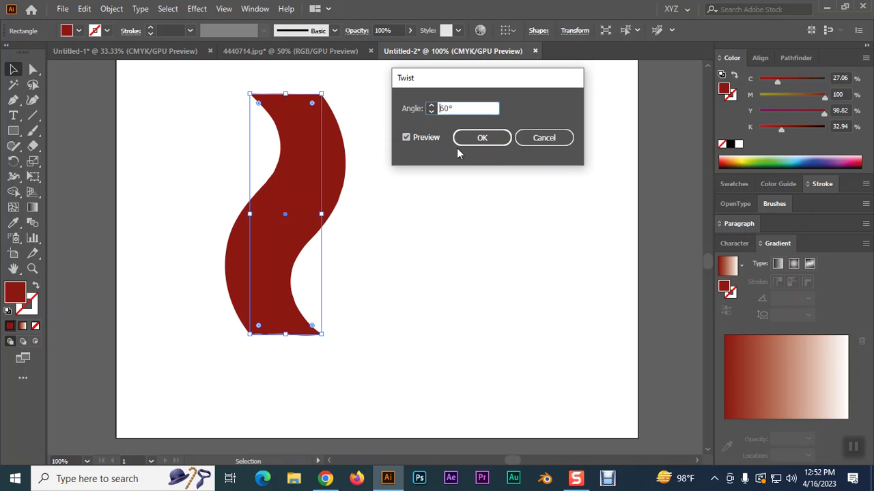
text(-)
click(408, 138)
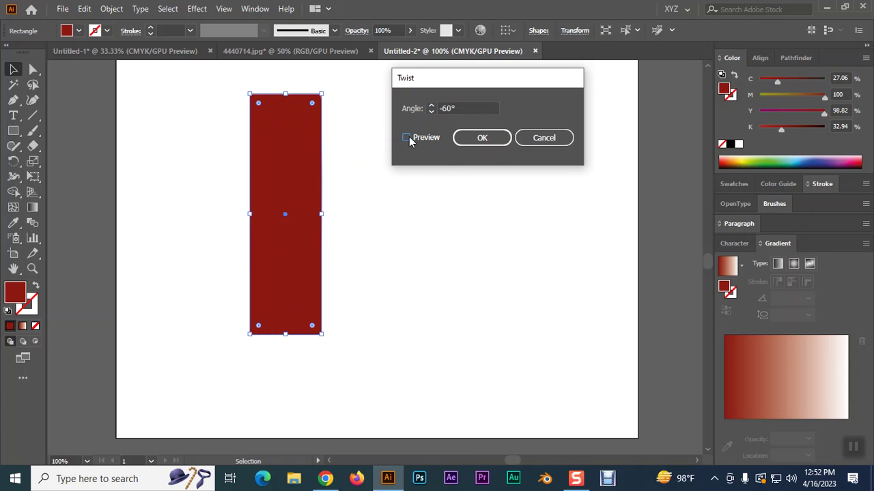
click(407, 137)
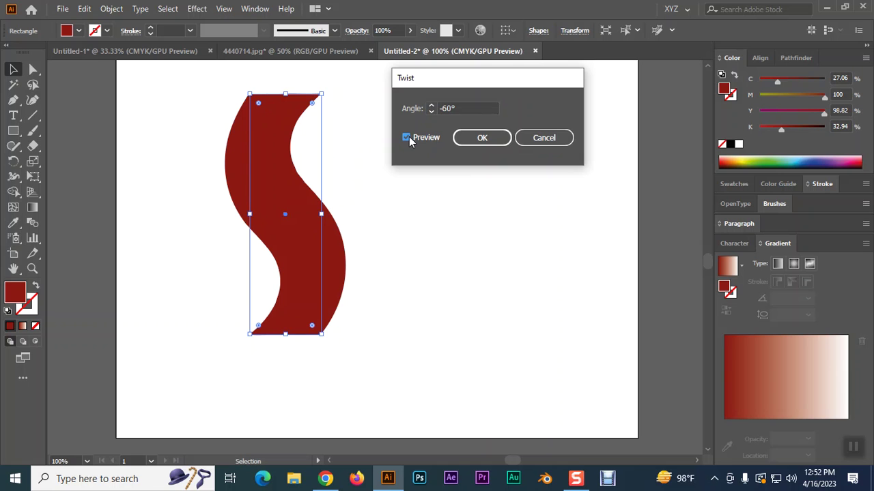
click(547, 140)
key(Delete)
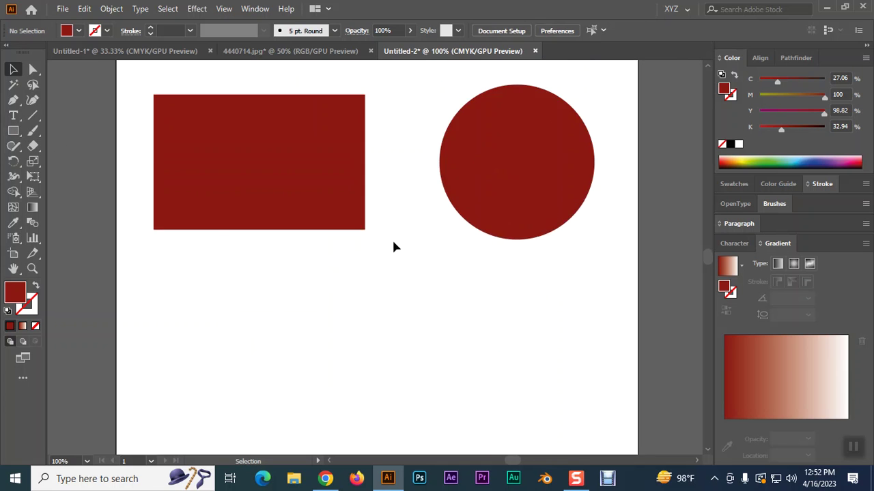
Delete the wide rectangle, then enlarge the circle and move it left on the page.
scroll(393, 247, up, 1)
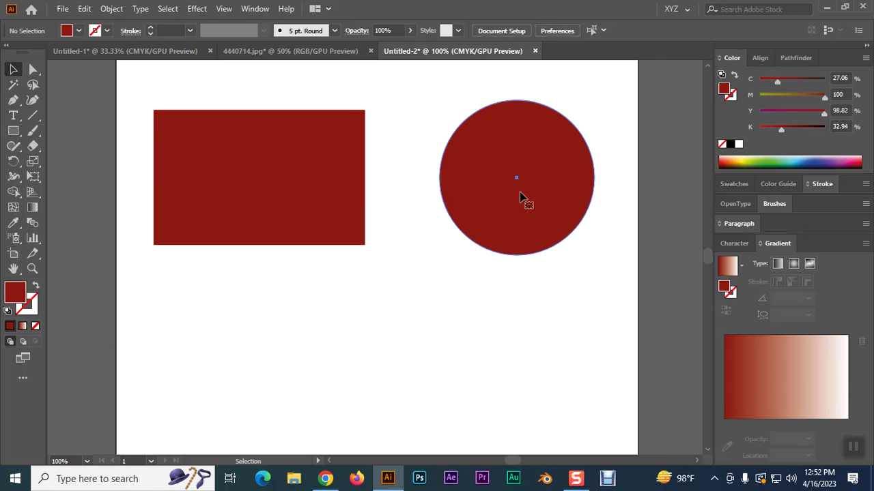
click(521, 193)
drag(245, 201, 208, 208)
drag(461, 205, 412, 216)
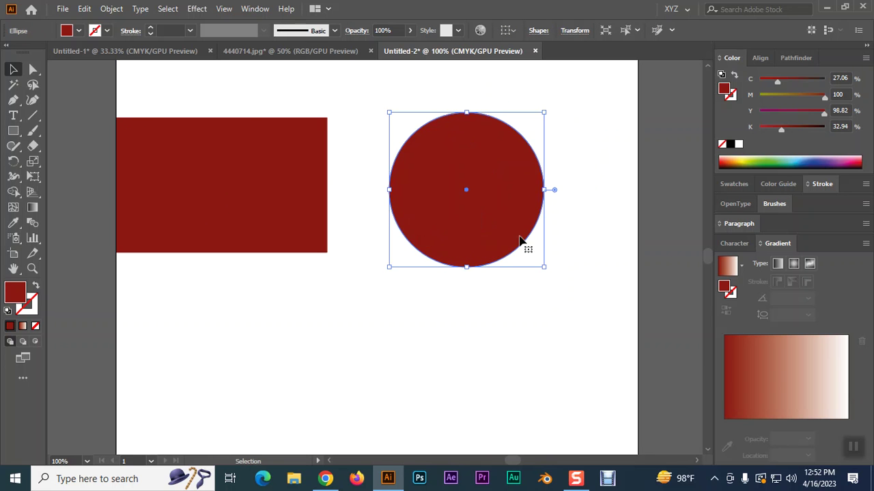
drag(544, 268, 564, 287)
click(271, 225)
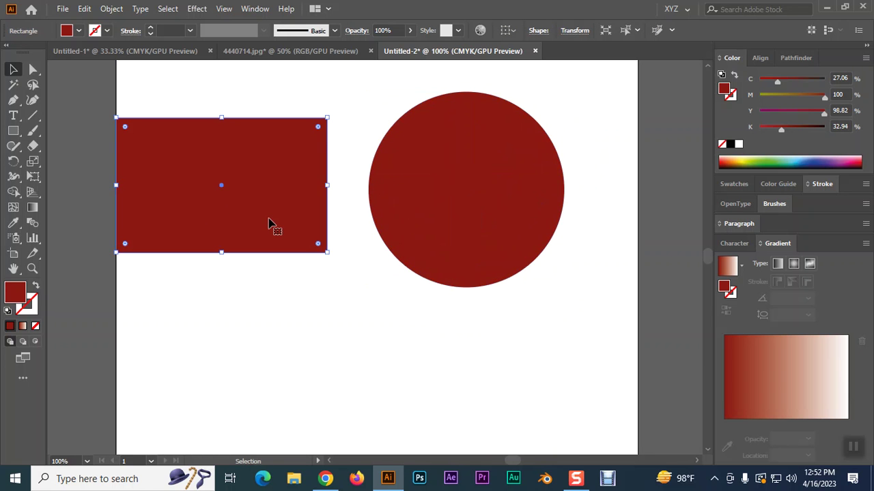
key(Delete)
drag(415, 220, 334, 239)
Open the Zig Zag distortion settings and cancel without applying them.
click(196, 8)
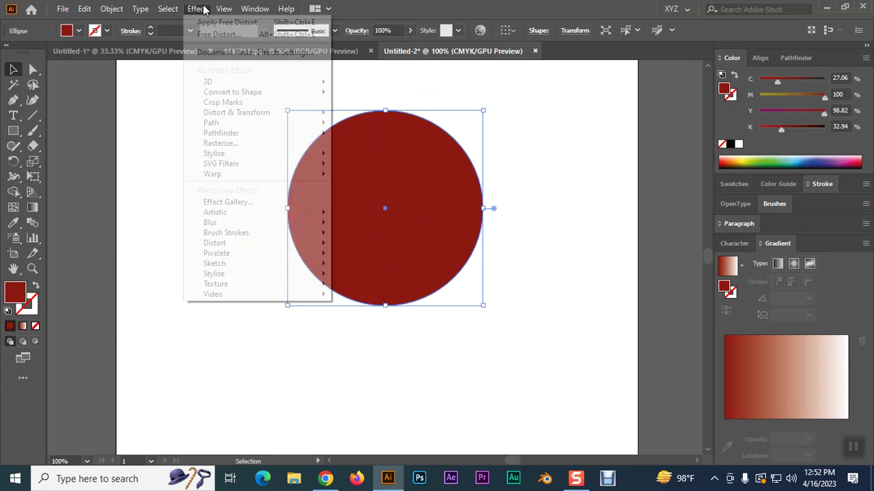
mouse_move(254, 113)
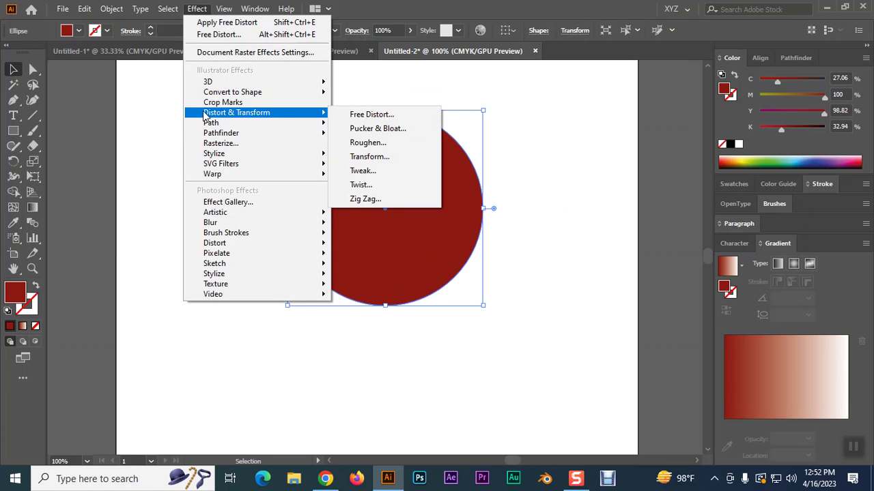
click(363, 199)
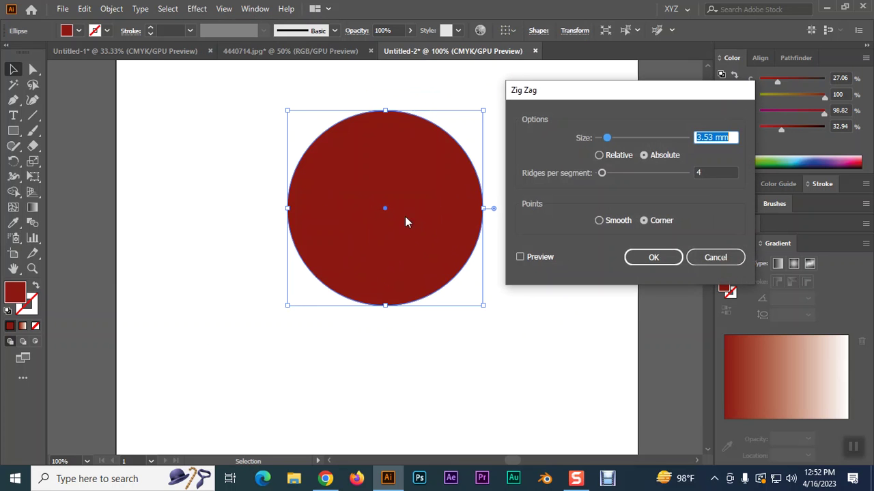
click(716, 261)
Swap fill and stroke until the zoomed-in circle is a red outline with no fill.
click(35, 287)
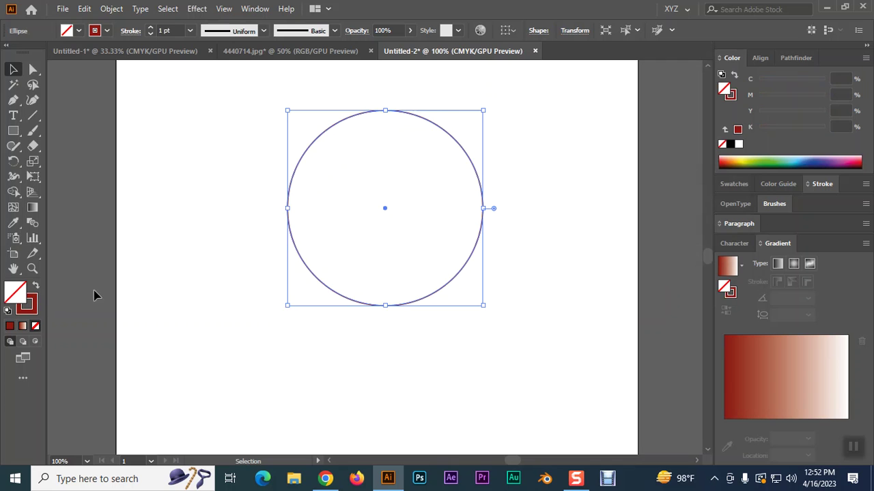
key(ctrl+equal)
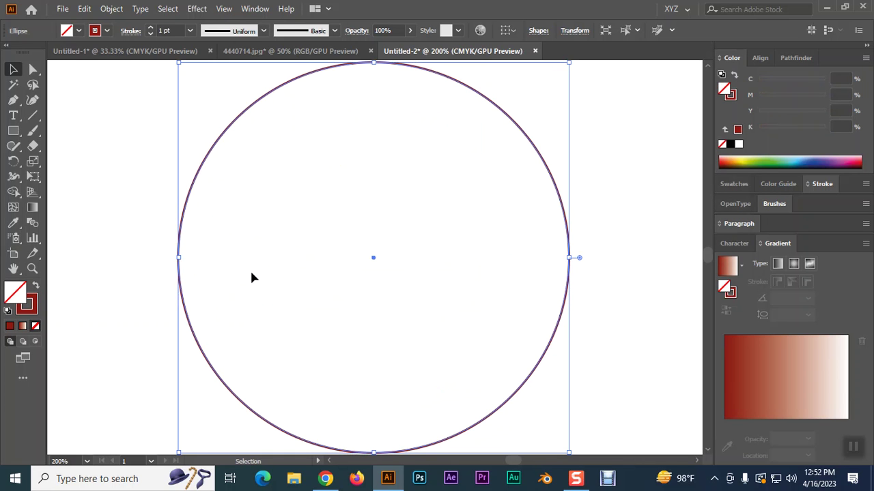
click(35, 287)
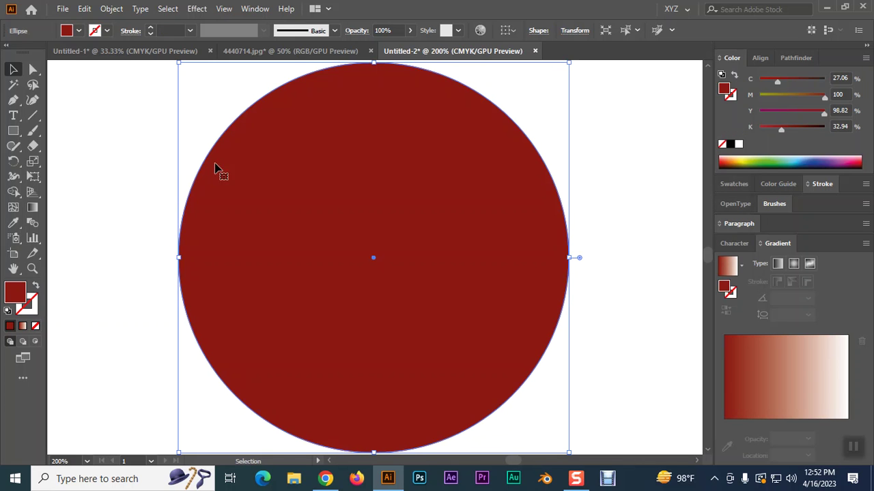
click(35, 287)
click(196, 8)
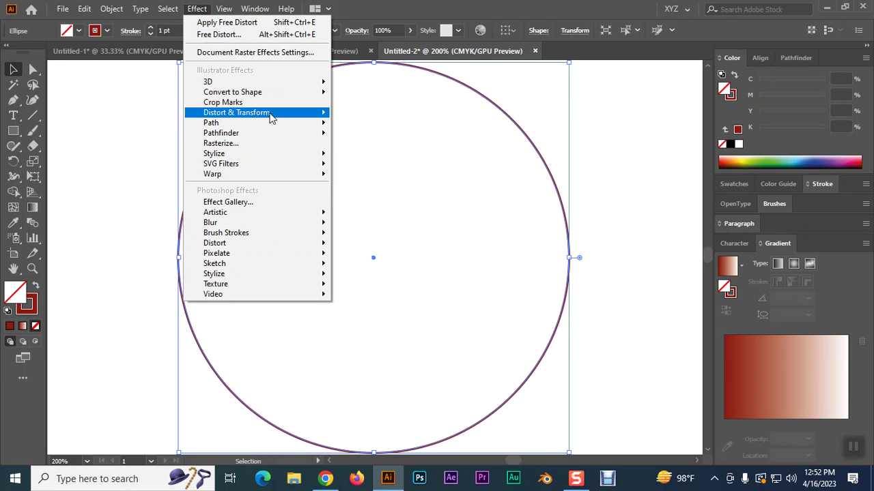
mouse_move(272, 117)
click(362, 200)
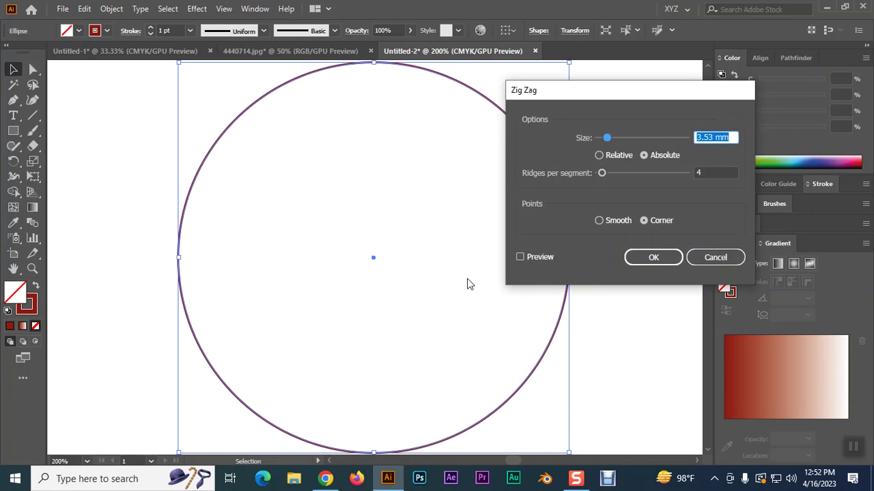
click(520, 257)
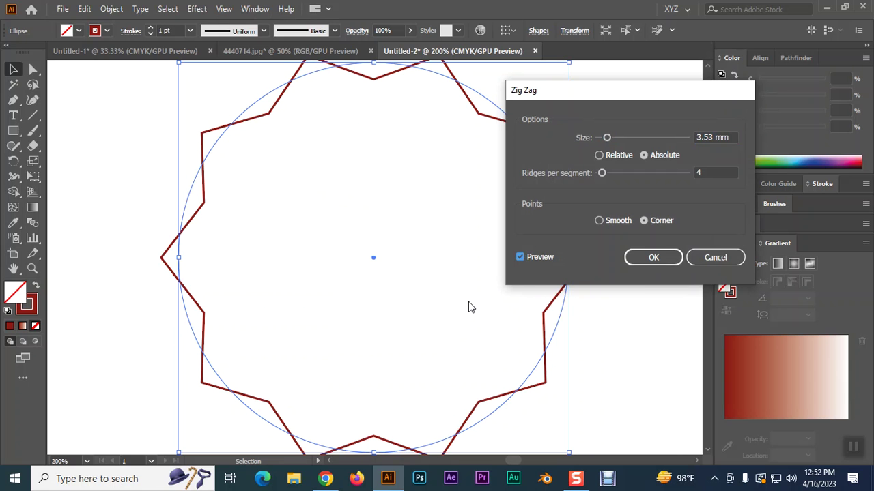
click(704, 264)
key(ctrl+minus)
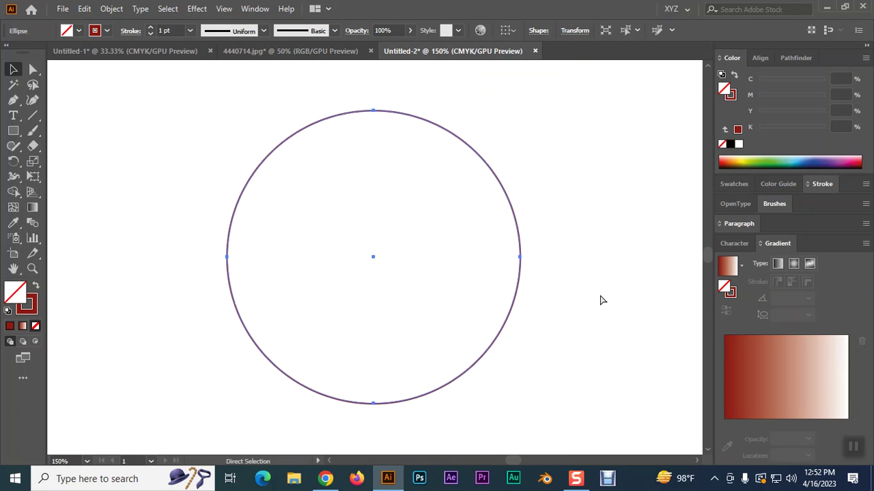
click(197, 8)
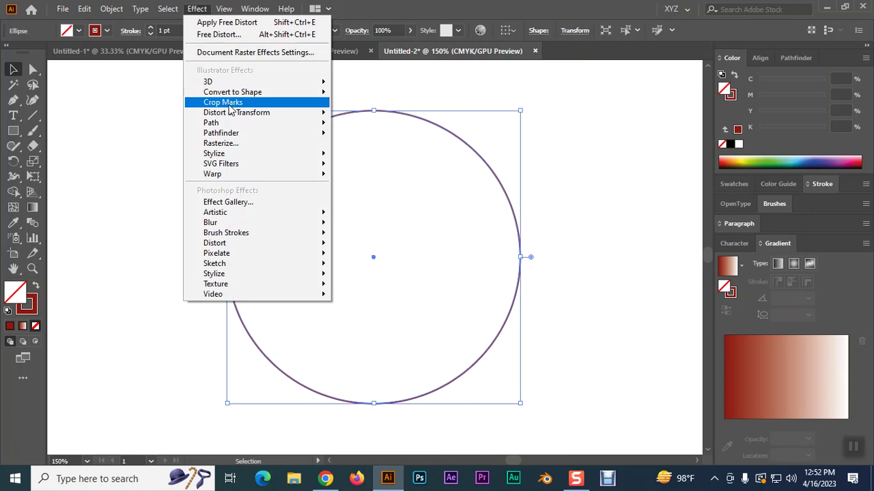
mouse_move(242, 113)
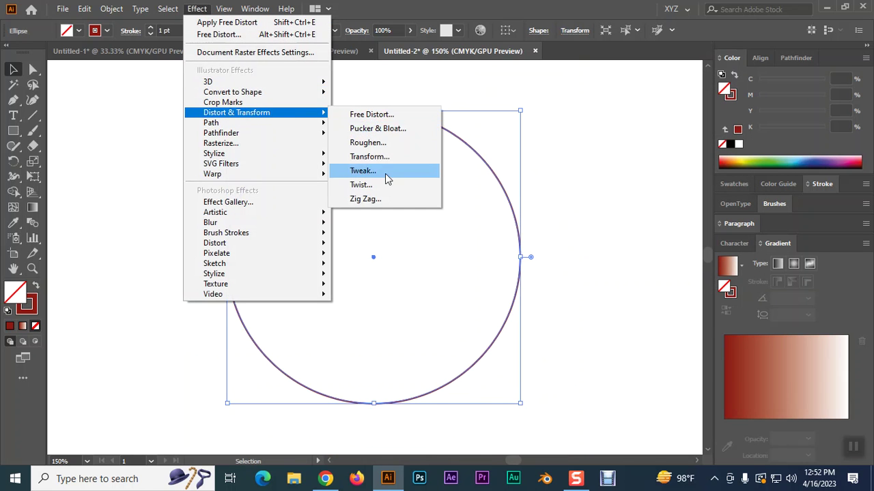
click(382, 199)
click(521, 256)
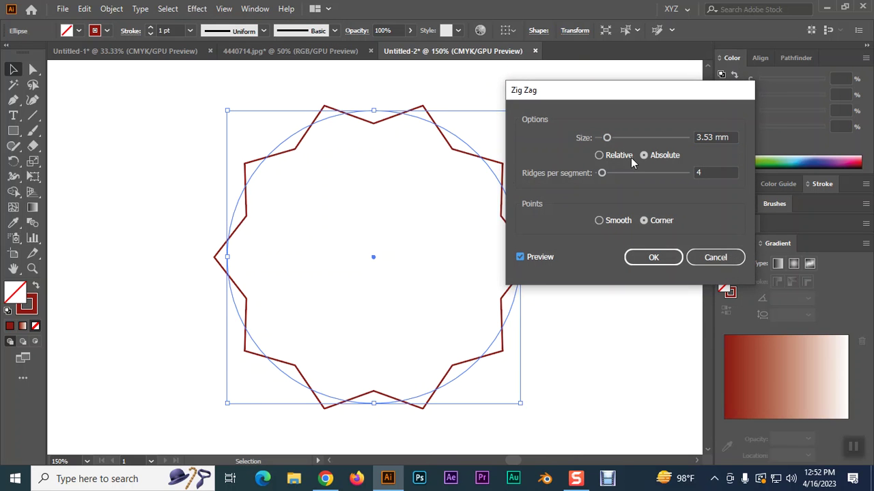
mouse_move(609, 138)
mouse_down()
mouse_move(619, 140)
mouse_move(606, 140)
mouse_up()
mouse_move(602, 174)
mouse_down()
mouse_move(620, 176)
mouse_move(608, 177)
mouse_up()
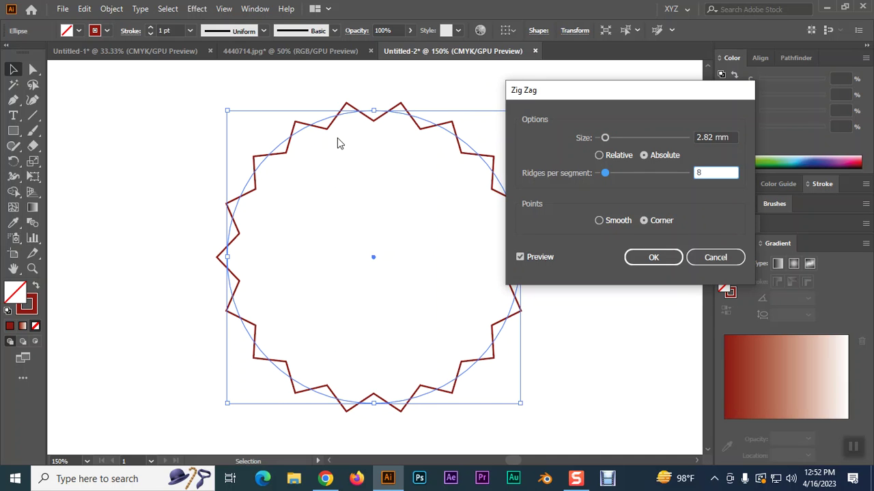
click(599, 220)
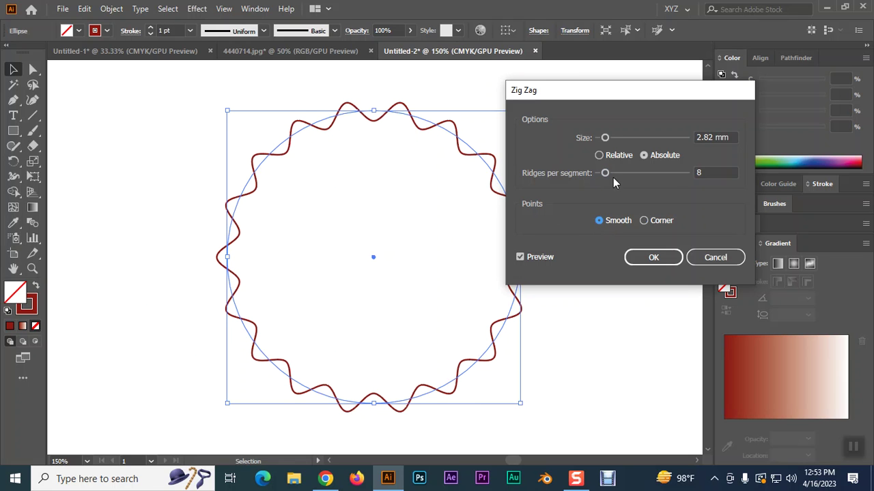
click(694, 173)
drag(607, 174, 603, 175)
drag(605, 138, 603, 141)
drag(602, 173, 610, 174)
drag(603, 138, 601, 142)
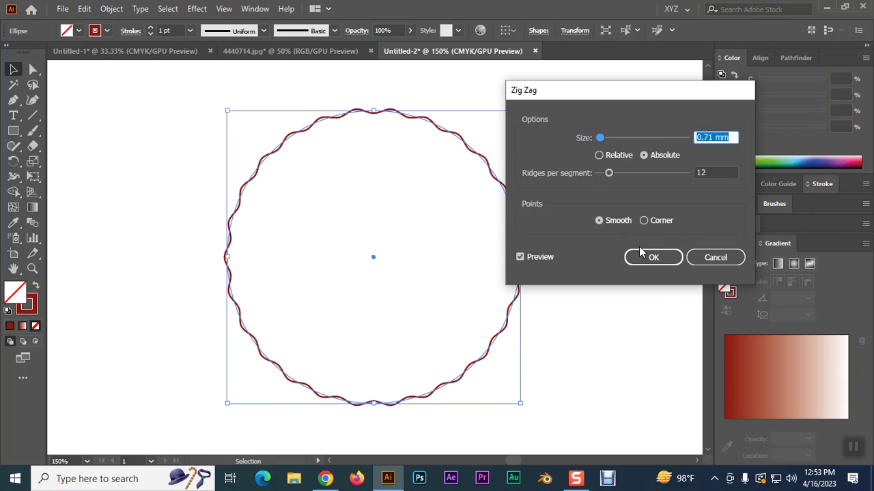
click(704, 256)
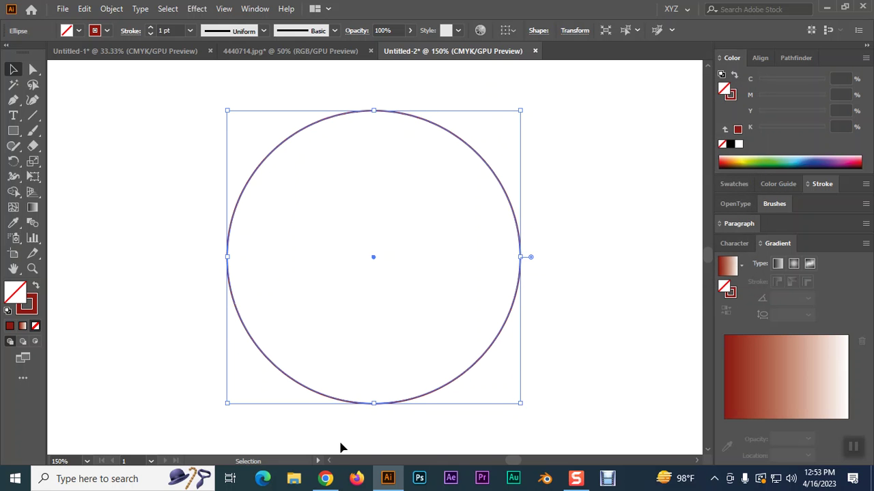
click(325, 478)
scroll(351, 289, up, 5)
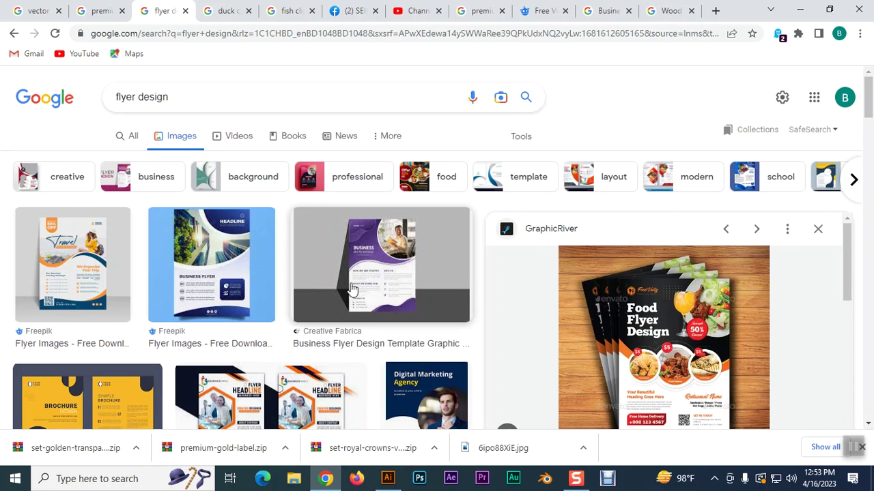
key(alt+Tab)
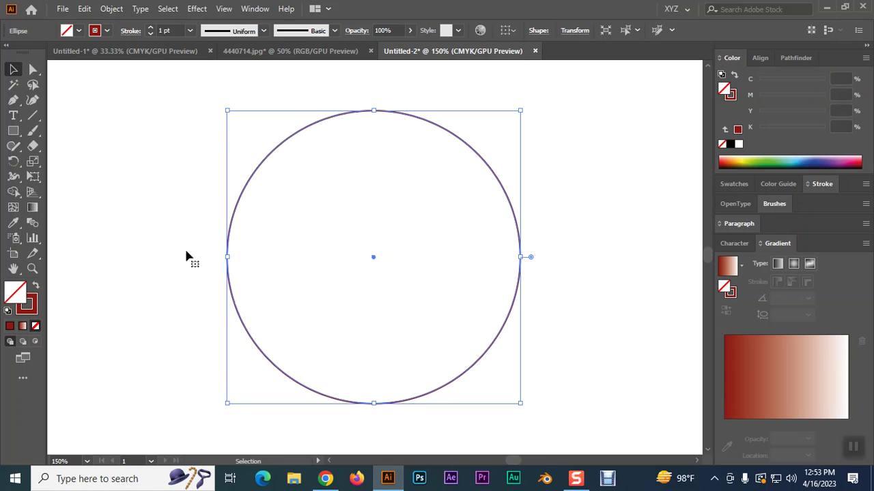
Fill the circle solid red and preview a Zig Zag with smooth waves.
click(36, 285)
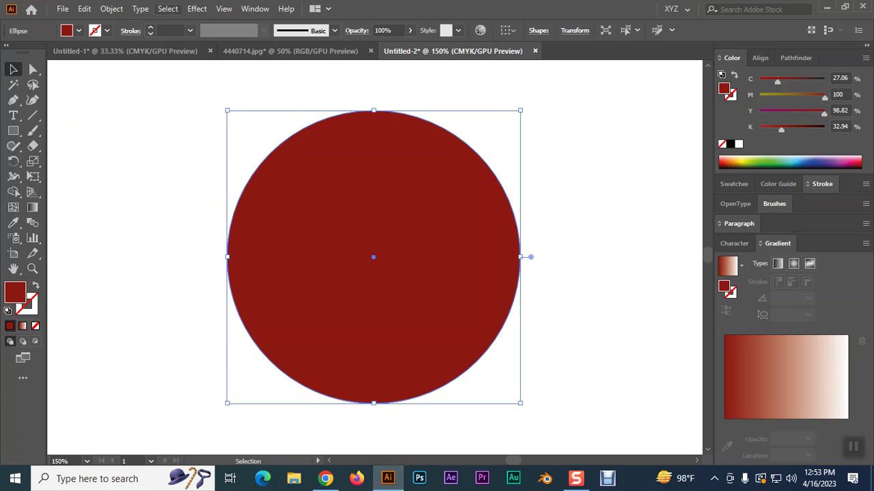
click(196, 8)
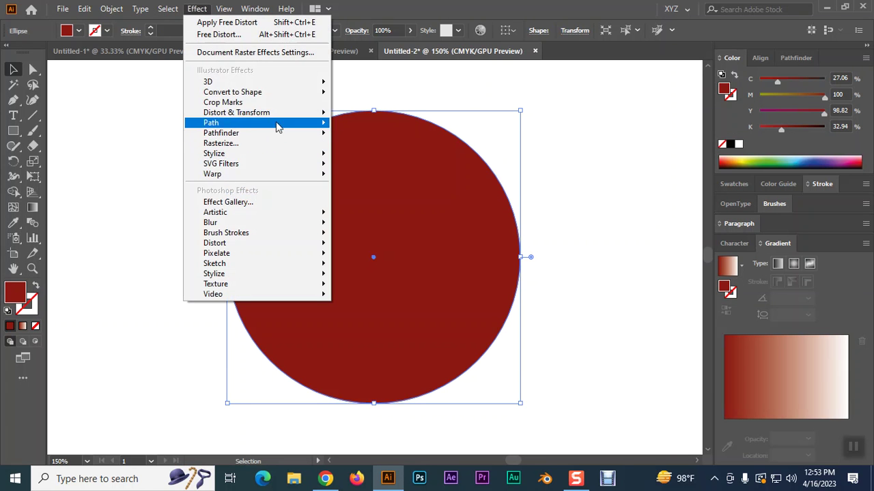
mouse_move(293, 113)
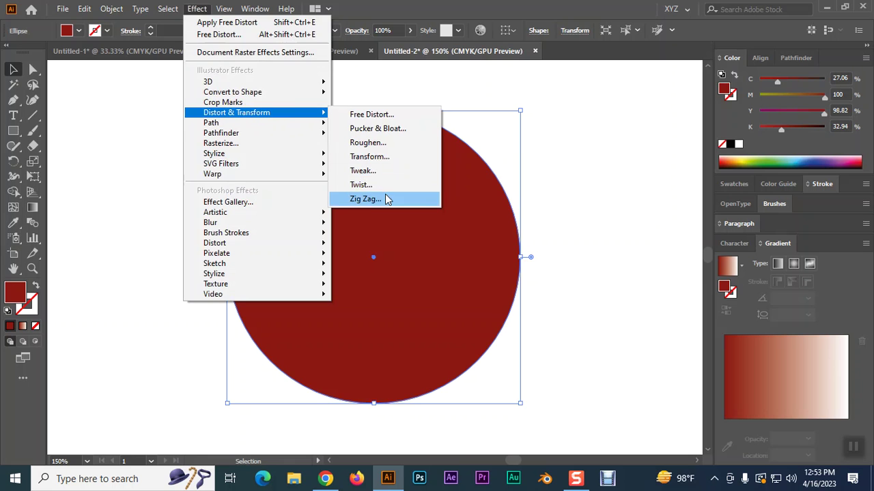
click(387, 199)
click(526, 257)
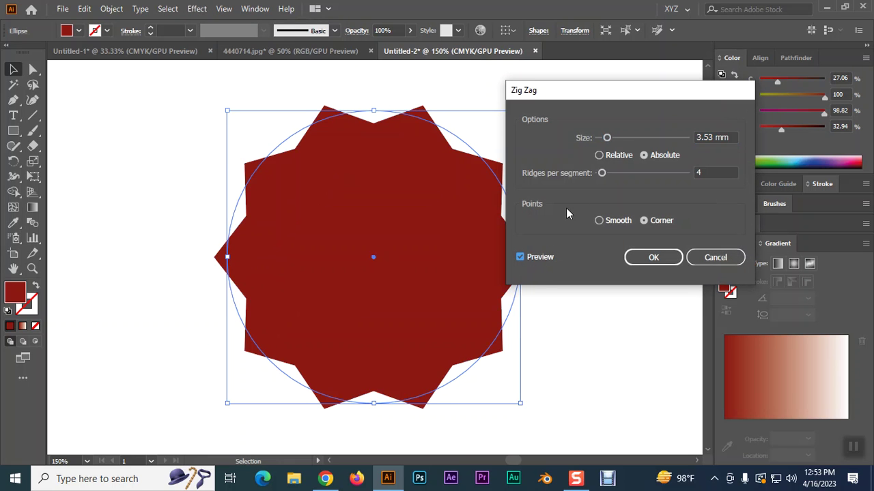
click(600, 220)
Try a 1.76 mm wave size with many ridges, discard Zig Zag, and switch to the flyer results.
mouse_move(607, 138)
mouse_down()
mouse_move(617, 140)
mouse_move(599, 137)
mouse_up()
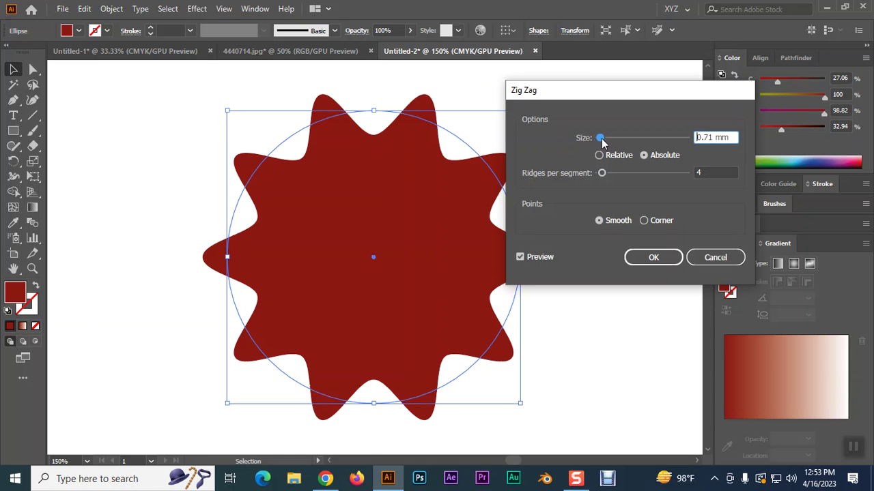
drag(601, 175, 616, 180)
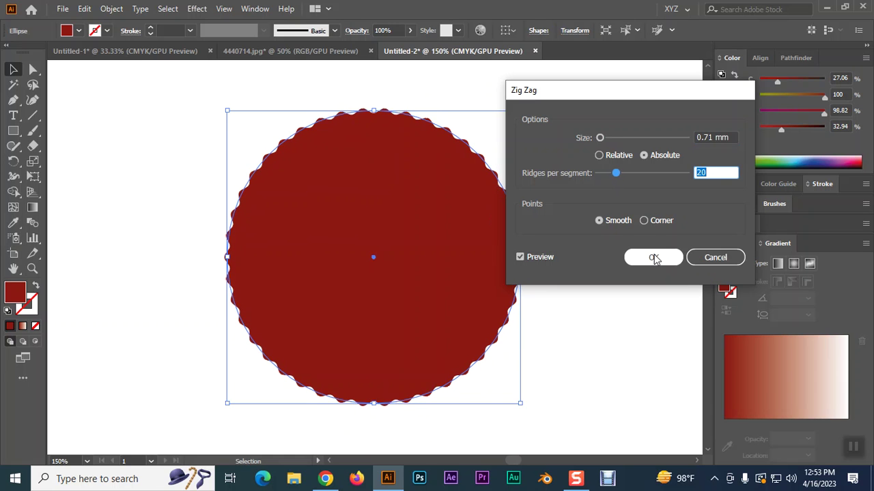
click(696, 259)
click(335, 479)
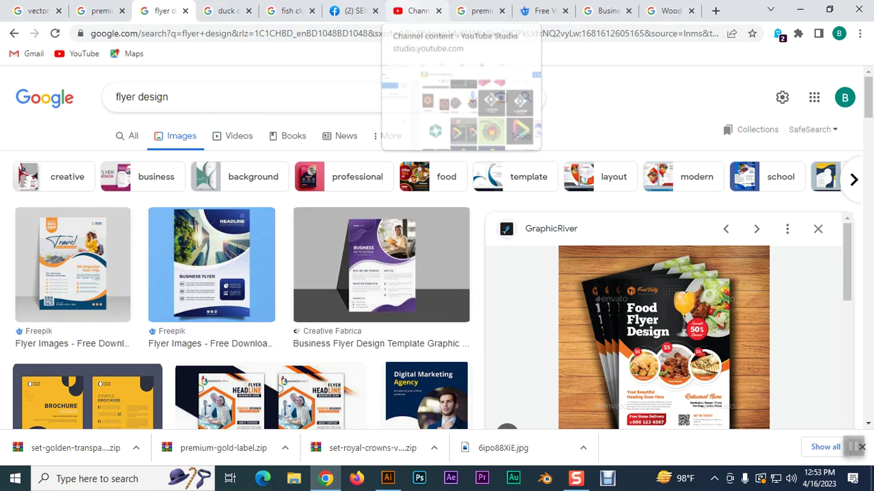
Search Google Images for round logo designs and scroll through the results.
click(290, 11)
click(582, 18)
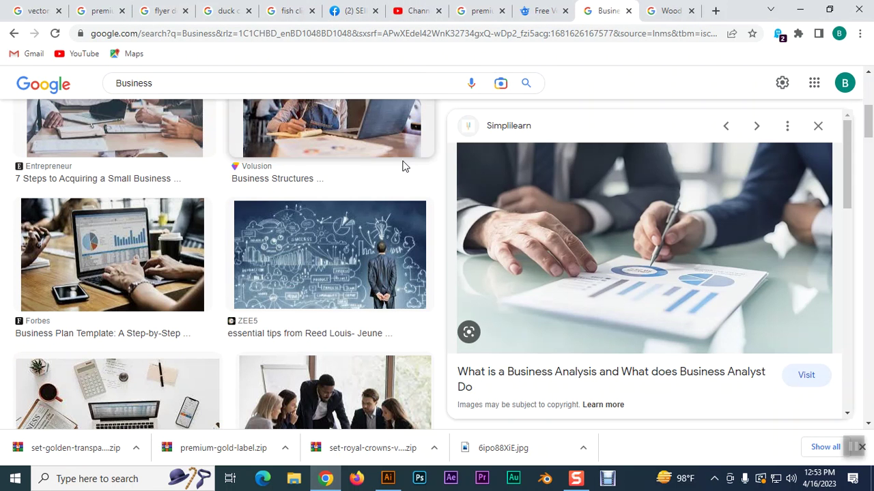
click(233, 84)
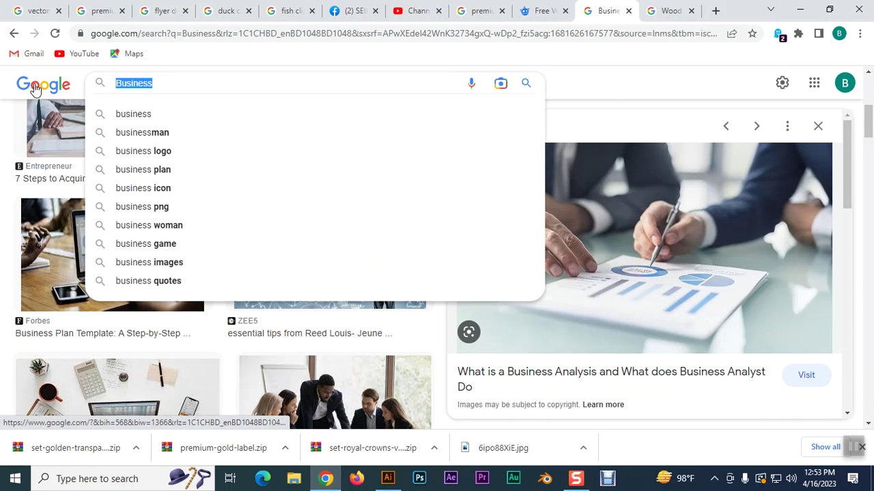
text(Round)
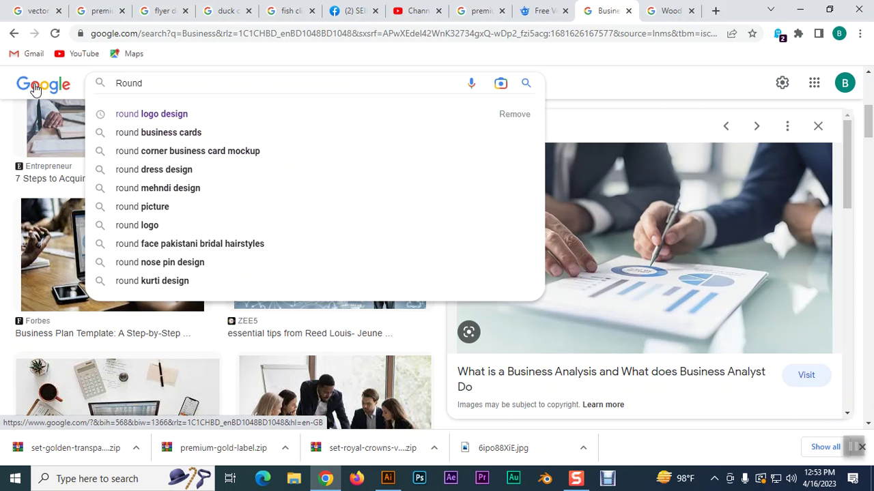
click(147, 116)
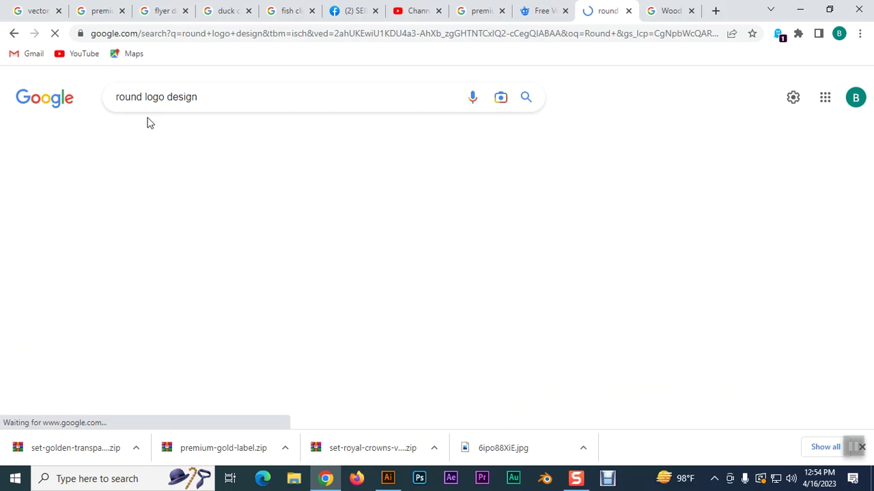
scroll(546, 293, down, 2)
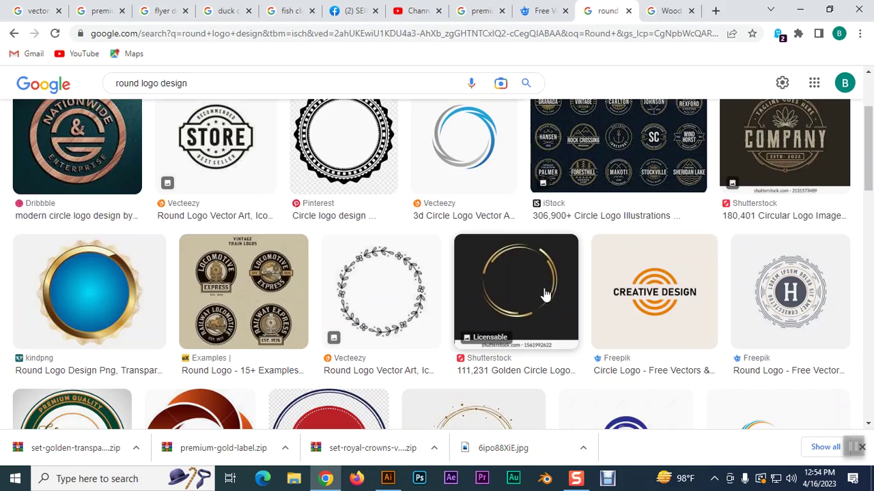
scroll(546, 293, down, 6)
scroll(546, 294, down, 5)
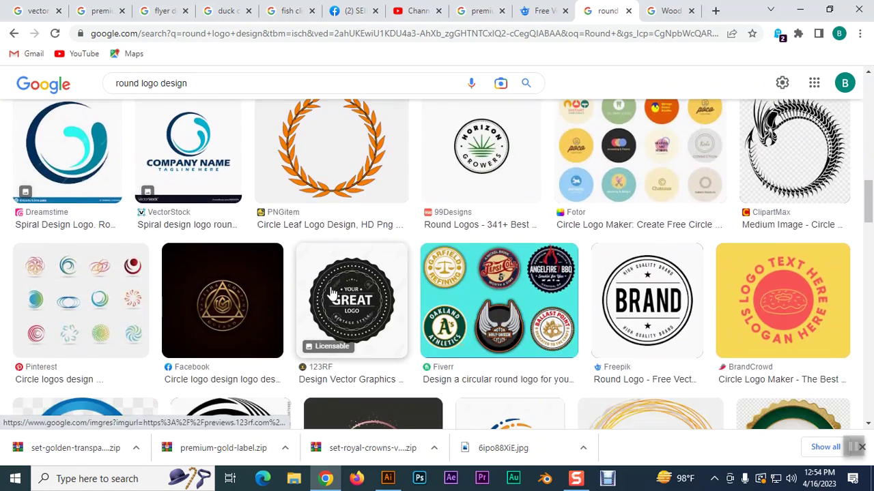
Preview the circular badge logo and cancel the Save image as dialog.
click(332, 294)
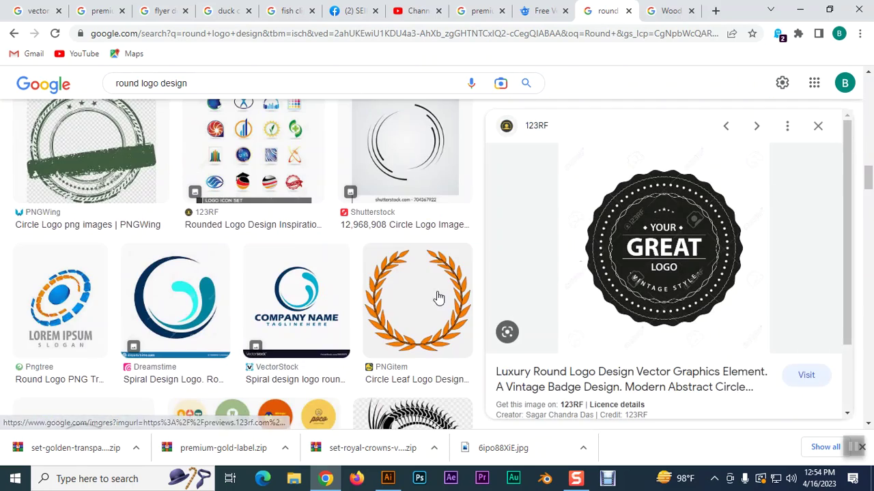
right_click(617, 232)
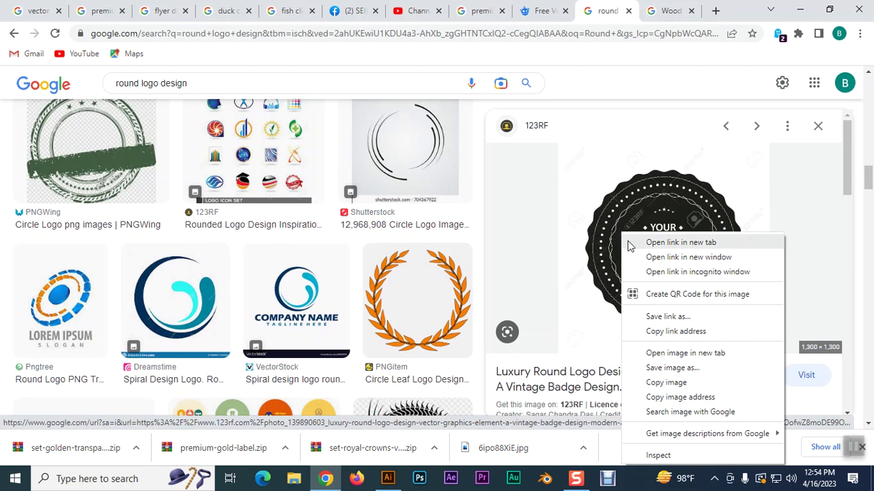
click(656, 366)
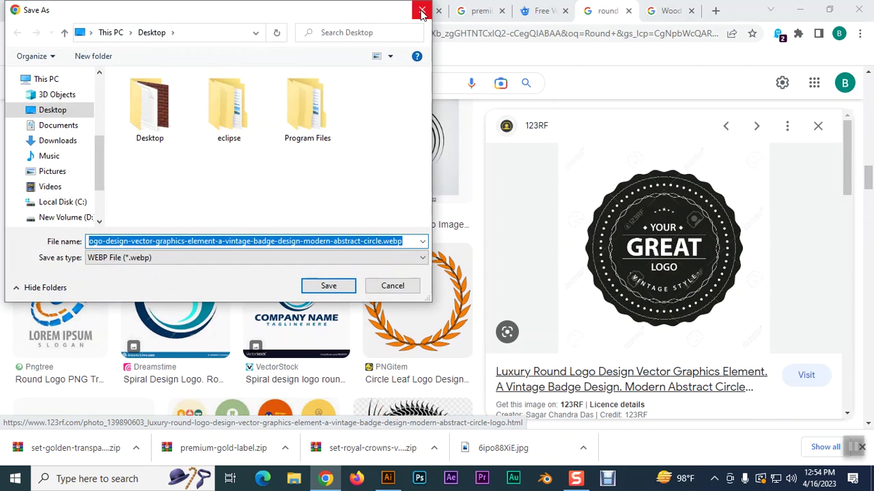
click(421, 12)
Open the badge logo in a new tab at full size, then return to Illustrator.
right_click(641, 234)
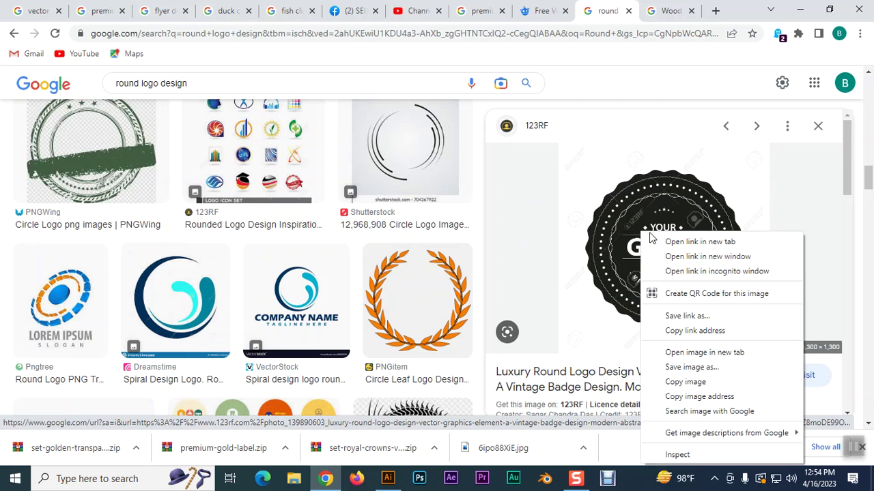
click(692, 353)
key(ctrl+Tab)
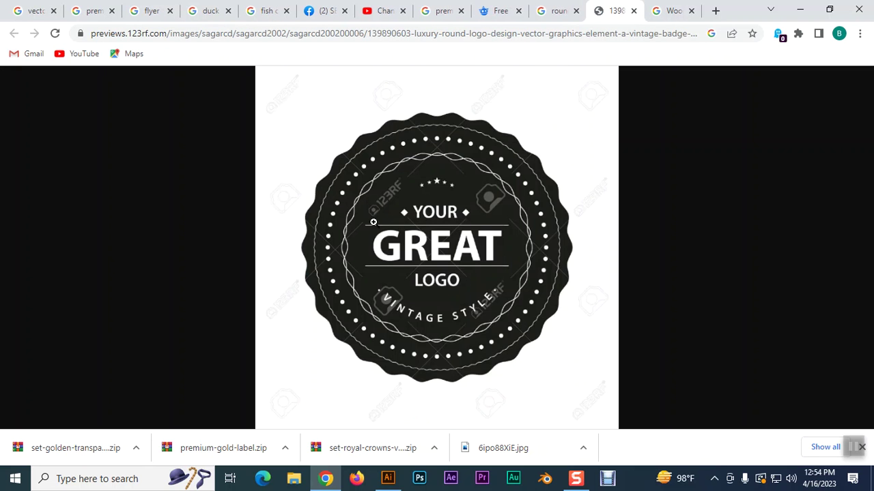
click(352, 213)
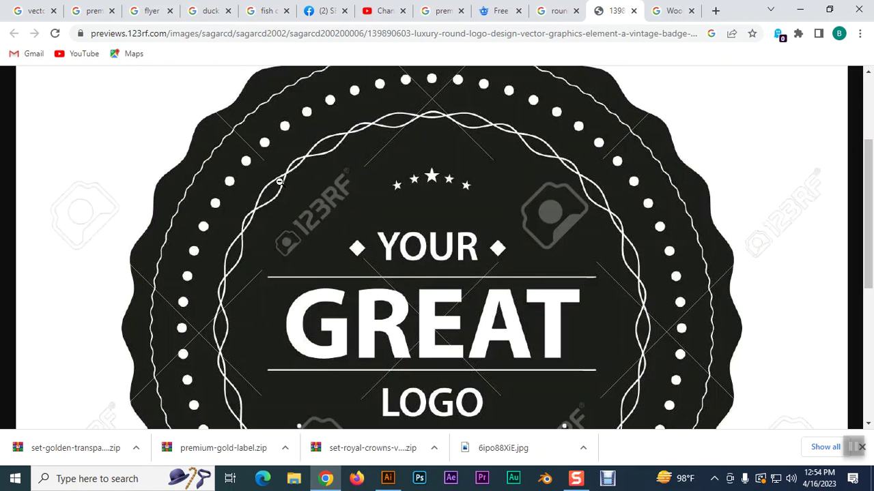
click(388, 479)
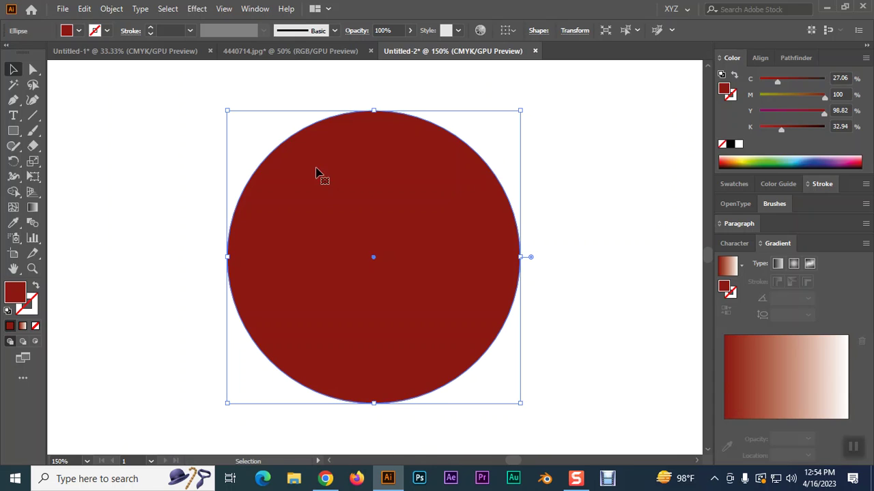
Make the circle a red outline and preview Zig Zag on it.
click(35, 287)
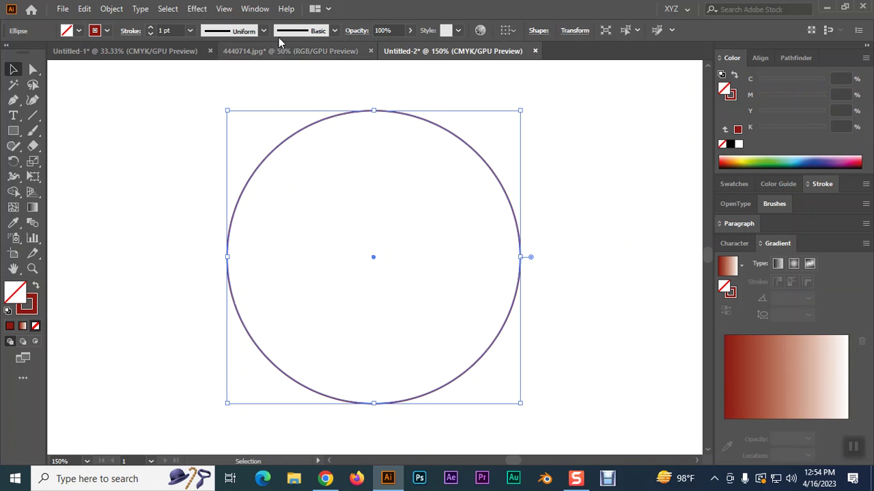
click(197, 8)
mouse_move(239, 115)
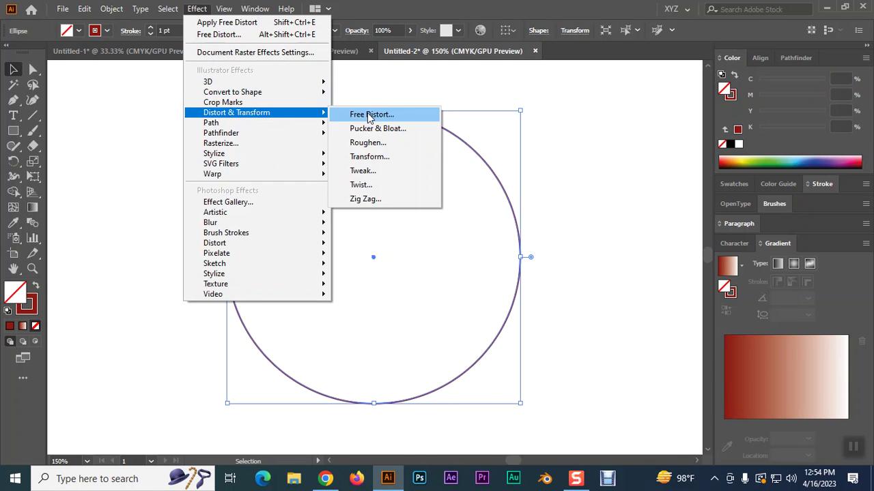
click(365, 198)
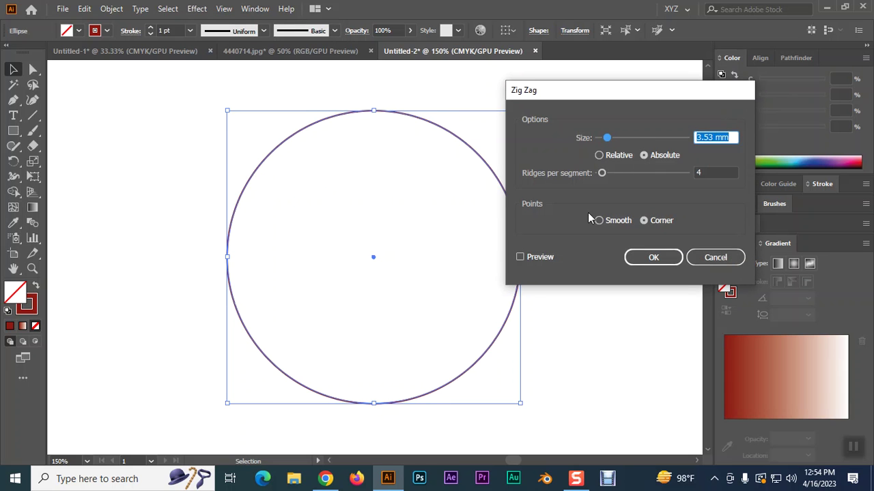
click(521, 257)
Apply a smooth Zig Zag with 0.6 mm size and 15 ridges per segment.
drag(602, 173, 612, 174)
drag(608, 138, 604, 140)
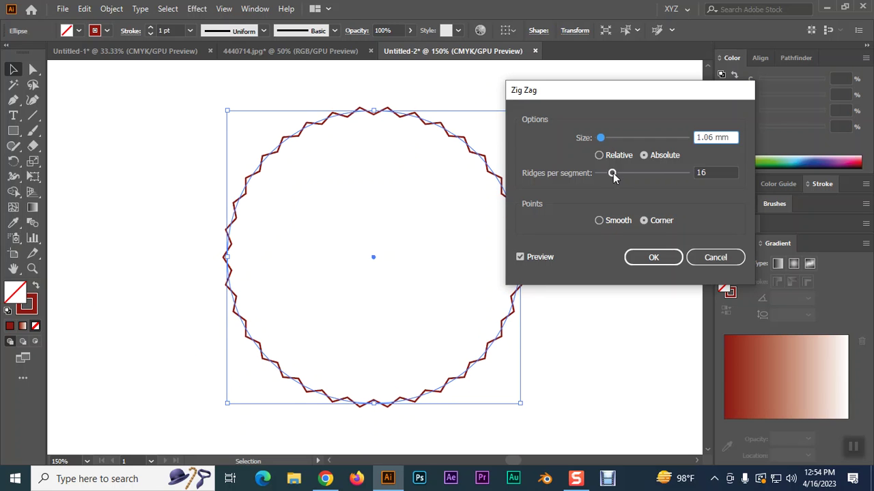
click(599, 220)
drag(612, 175, 611, 176)
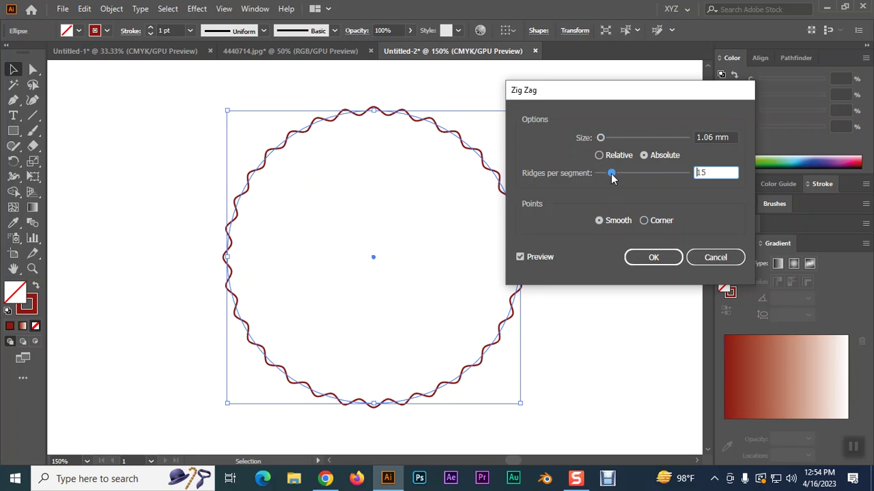
drag(715, 138, 689, 142)
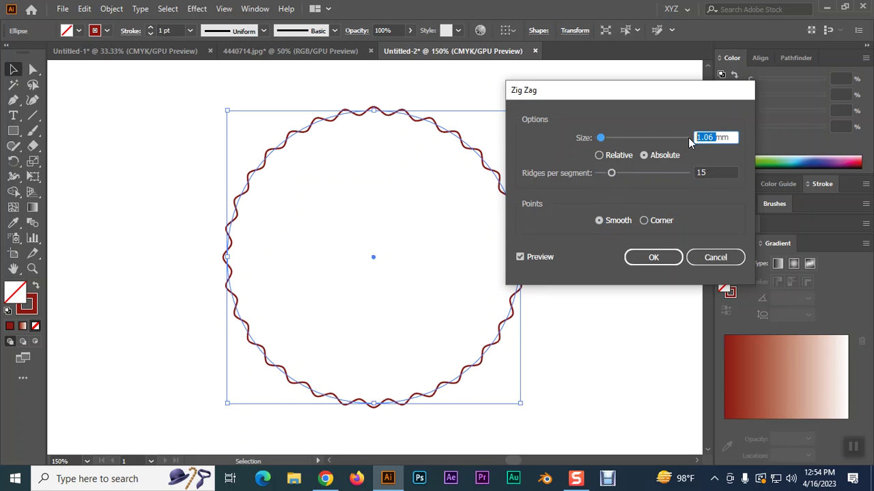
text(0.6)
click(521, 257)
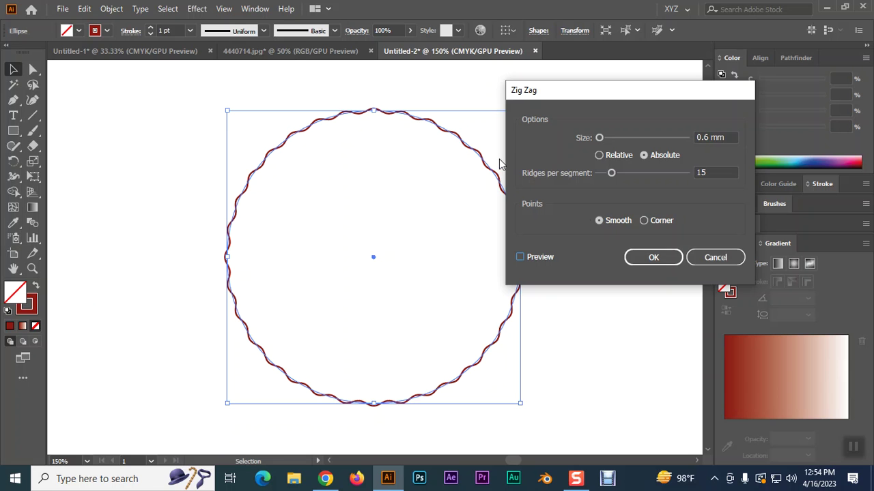
click(645, 262)
click(115, 9)
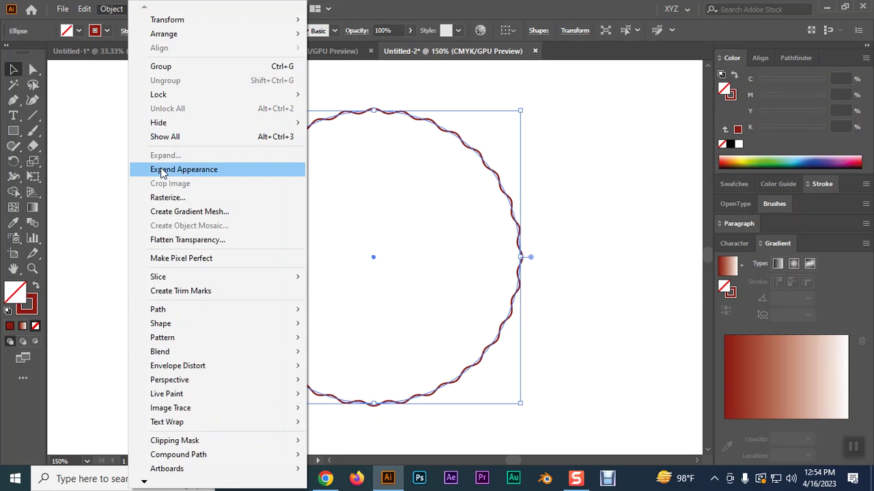
Expand the wavy circle into a path and rotate a duplicate so its waves offset.
click(163, 171)
key(ctrl)
key(ctrl)
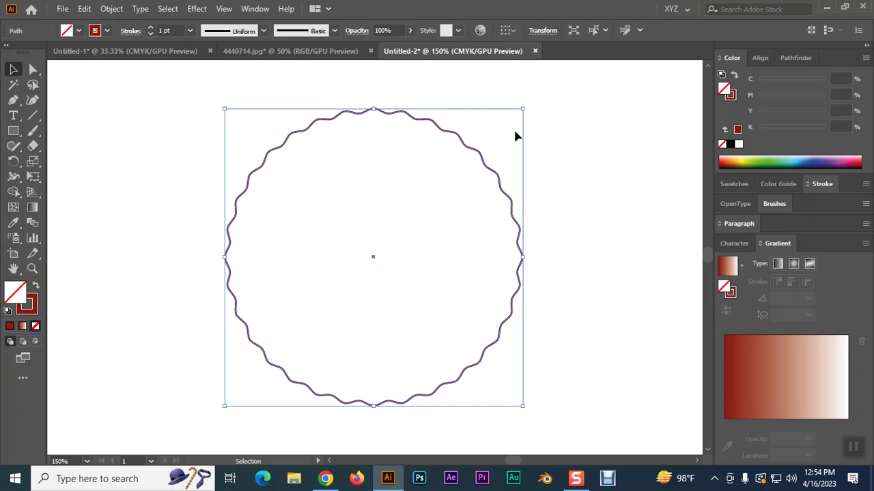
drag(528, 105, 542, 126)
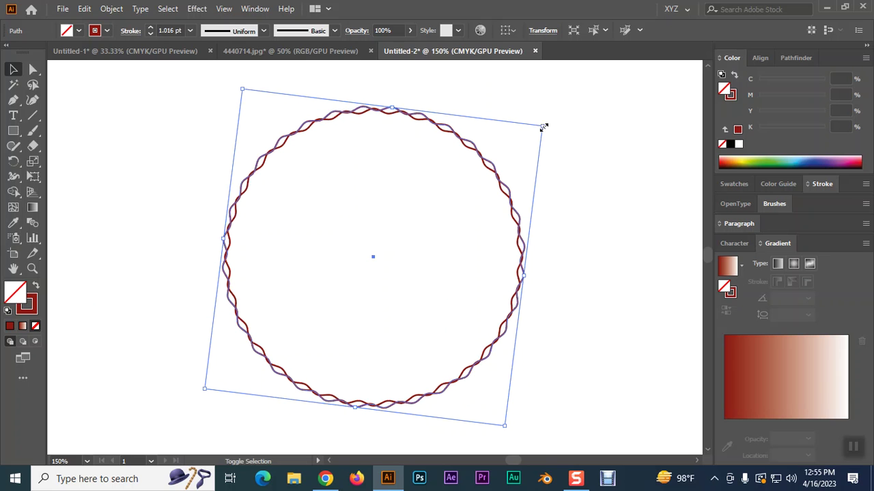
click(590, 151)
Set both wavy rings to a 0.25 pt stroke weight.
drag(205, 277, 260, 314)
click(190, 32)
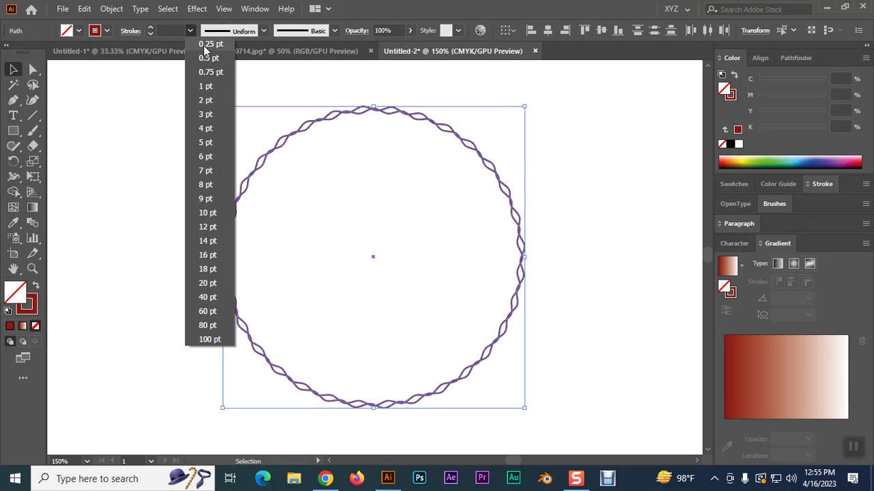
click(204, 44)
click(551, 182)
Compare the interwoven rings against the badge reference logo in the browser.
click(325, 478)
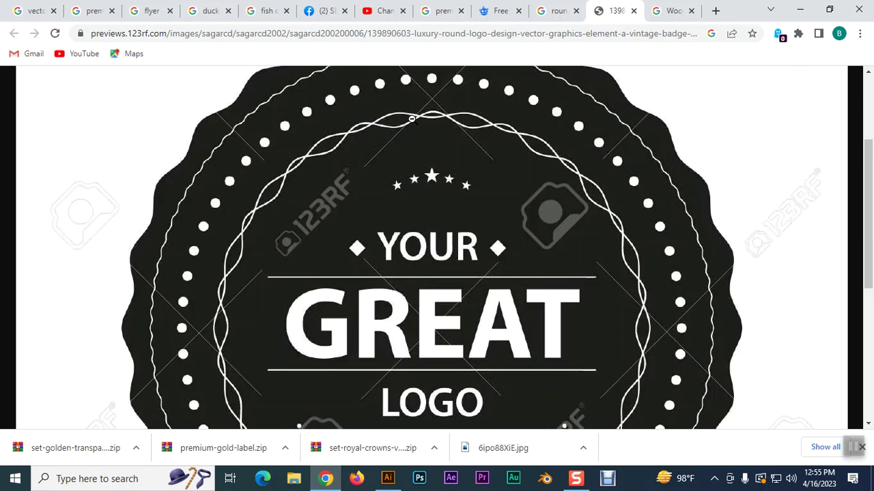
click(388, 479)
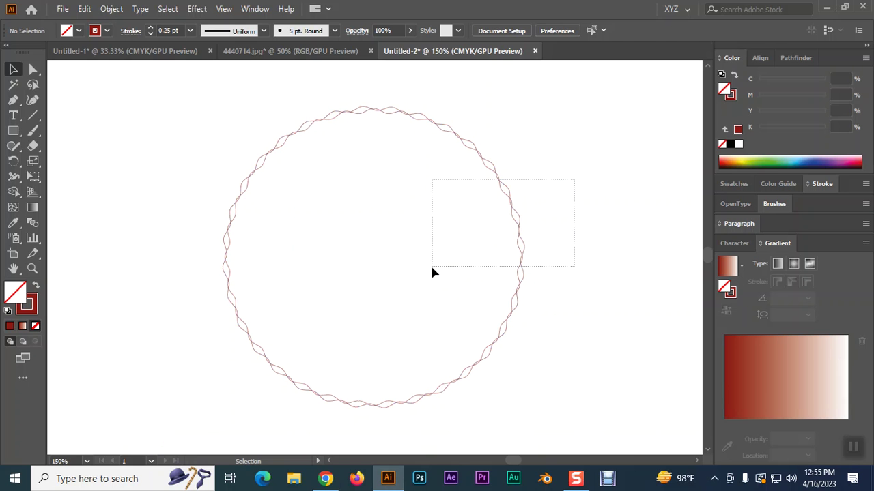
drag(432, 268, 431, 268)
click(324, 479)
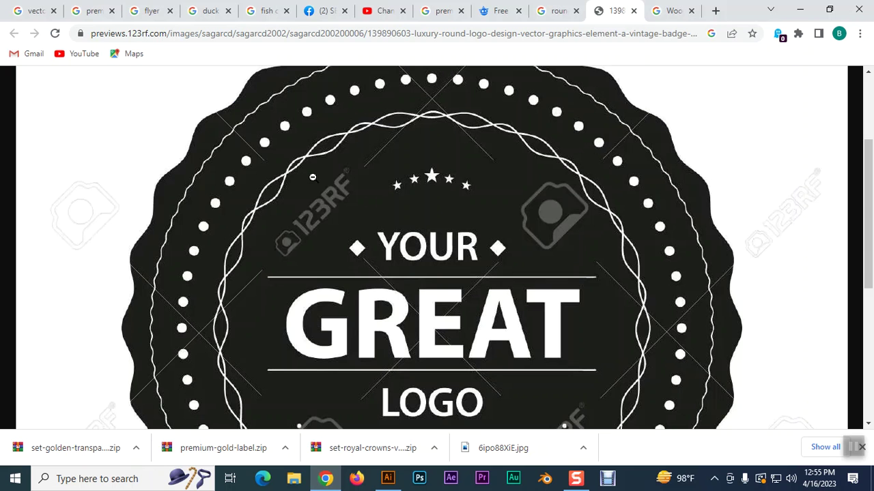
click(387, 478)
scroll(423, 228, down, 8)
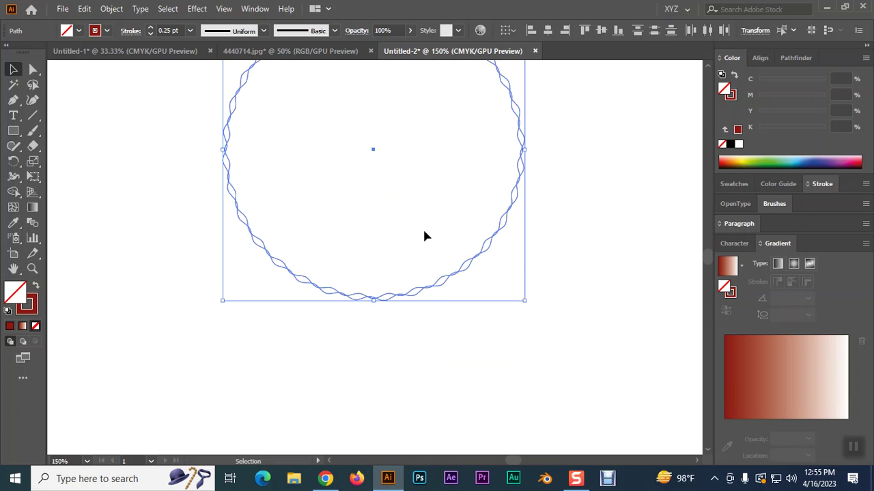
click(33, 116)
drag(172, 257, 608, 257)
click(196, 9)
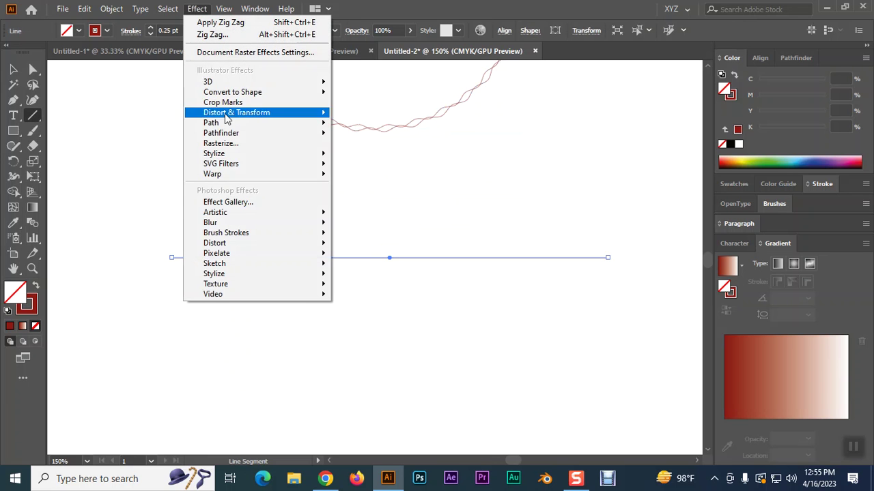
mouse_move(246, 114)
click(368, 198)
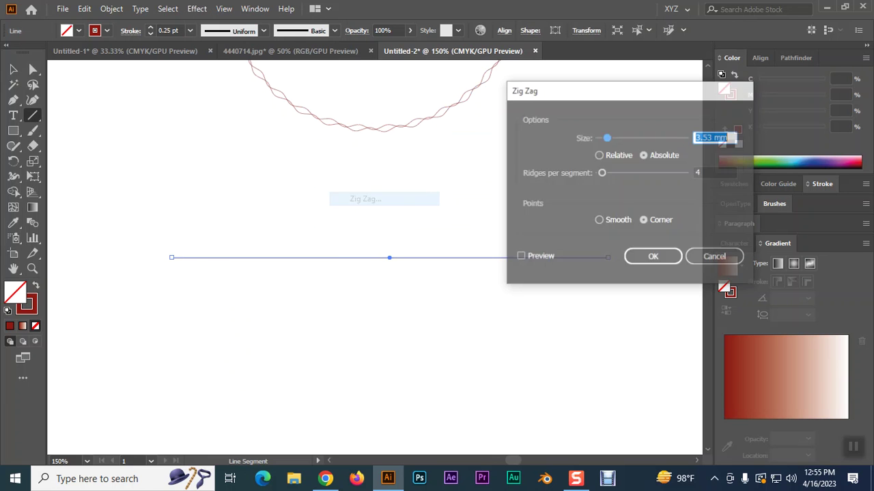
click(528, 258)
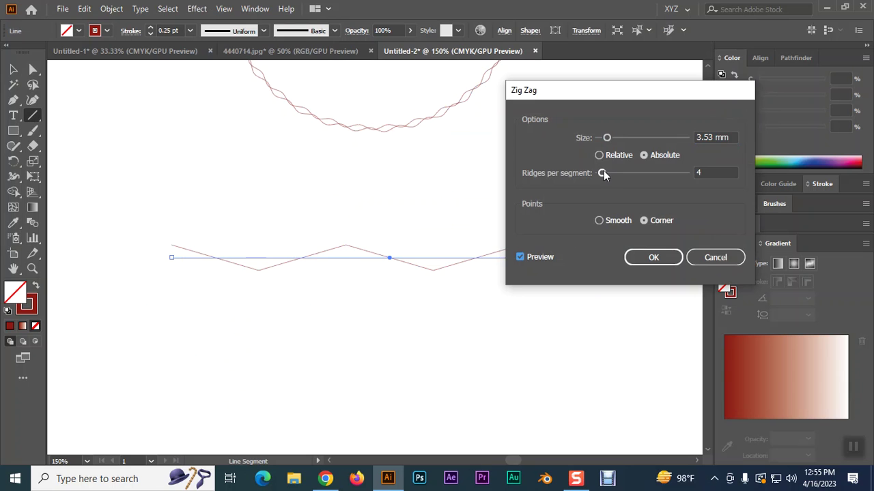
drag(602, 172, 621, 174)
mouse_move(607, 137)
mouse_down()
mouse_move(614, 137)
mouse_move(603, 137)
mouse_up()
click(599, 221)
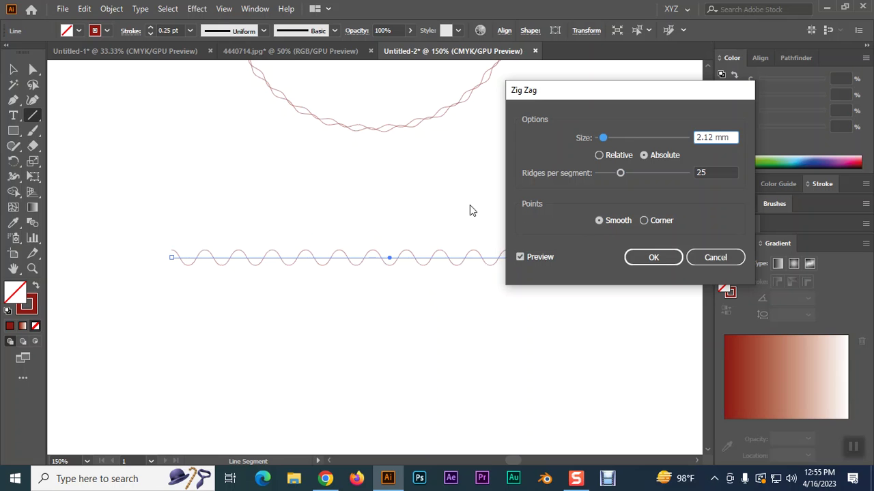
mouse_move(620, 173)
mouse_down()
mouse_move(607, 174)
mouse_move(611, 185)
mouse_move(607, 173)
mouse_up()
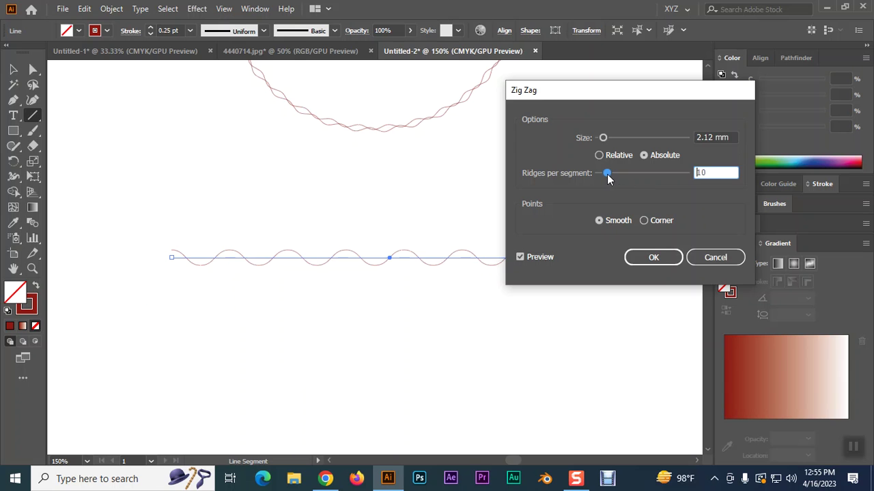
click(703, 260)
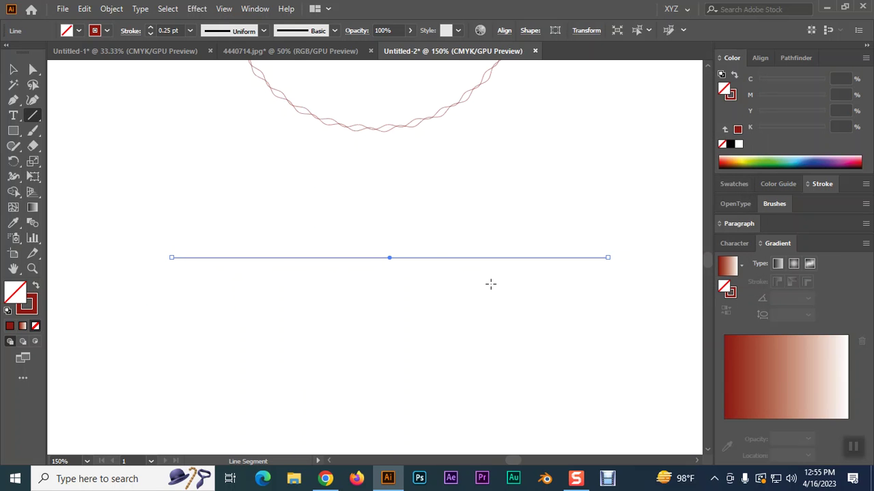
key(v)
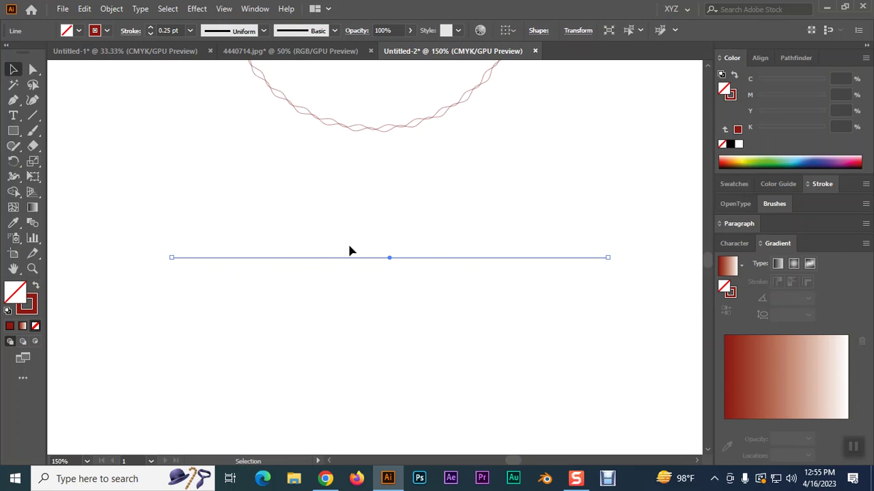
key(Delete)
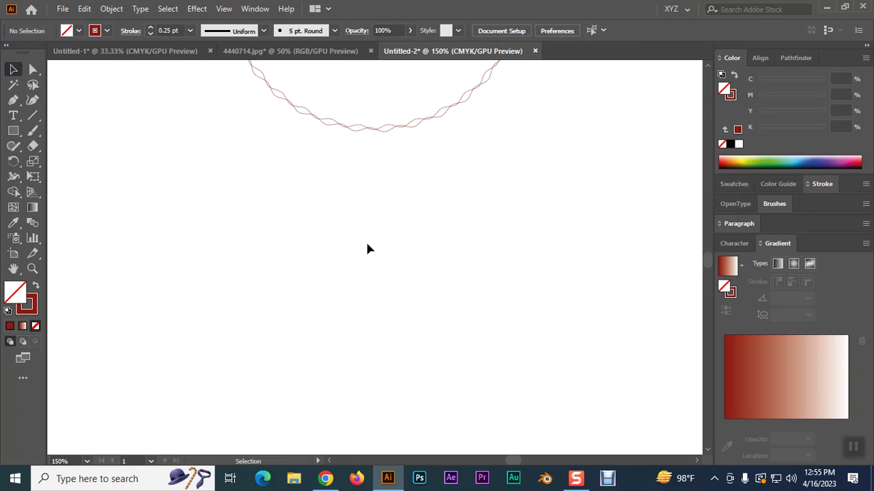
scroll(431, 259, up, 2)
drag(468, 277, 402, 179)
key(Delete)
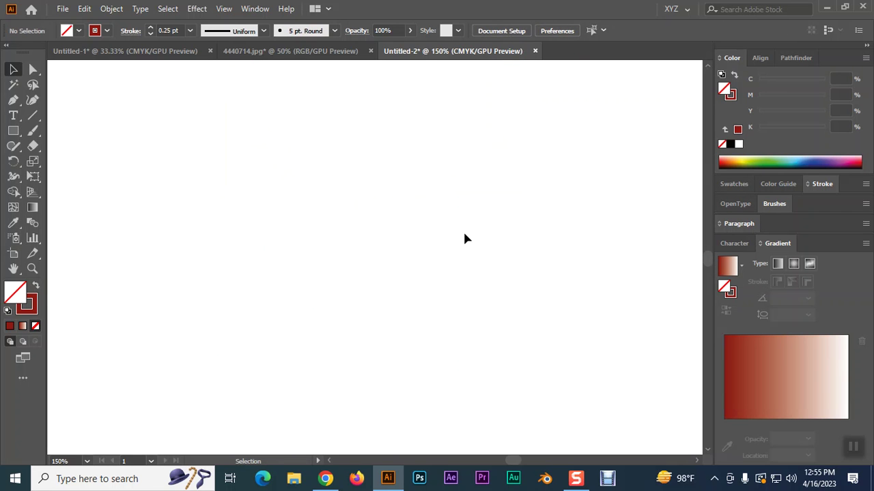
Browse the Effect menu and close it without choosing anything.
click(196, 8)
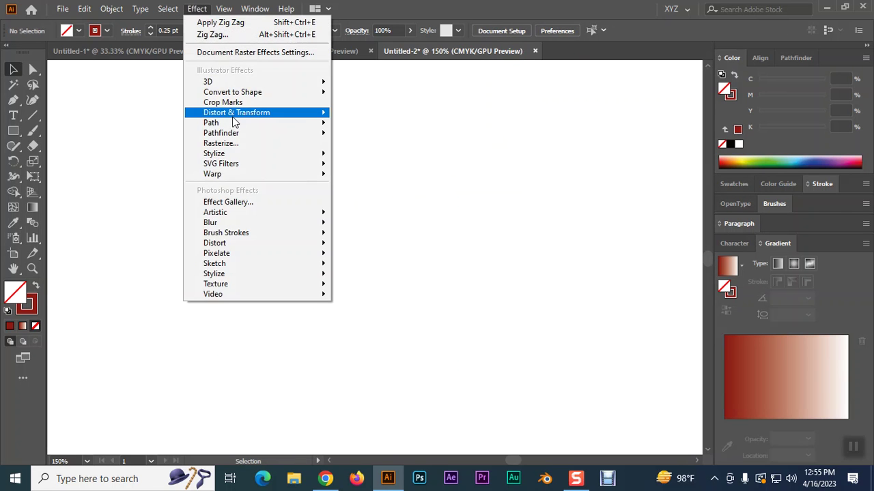
mouse_move(236, 112)
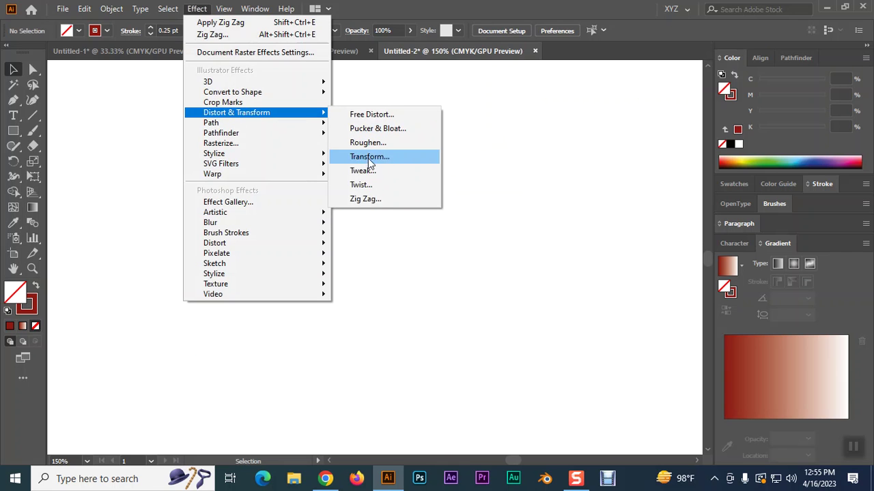
mouse_move(317, 153)
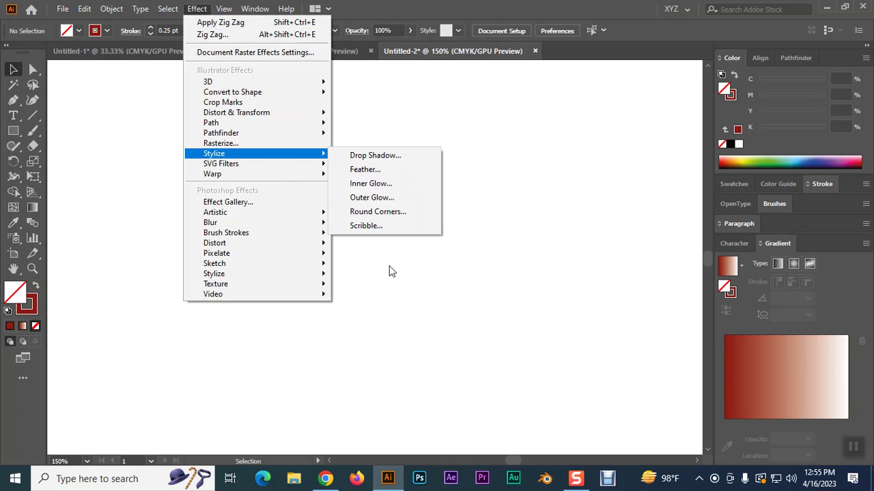
click(467, 245)
Draw a dark red filled rectangle in the upper-left of the page.
drag(13, 131, 85, 134)
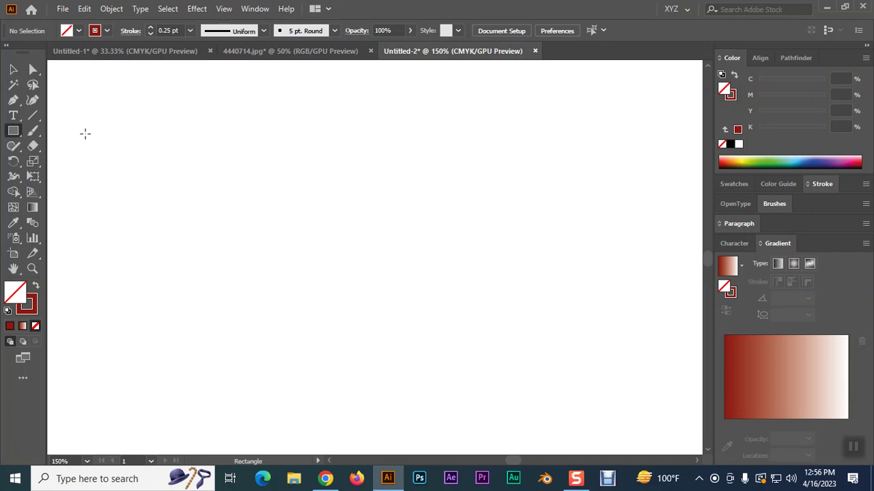
drag(12, 131, 55, 130)
drag(187, 130, 408, 301)
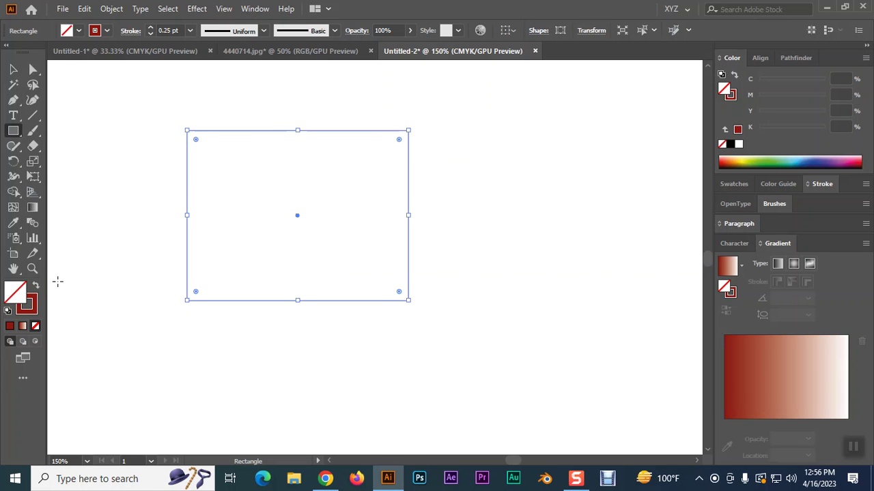
click(34, 285)
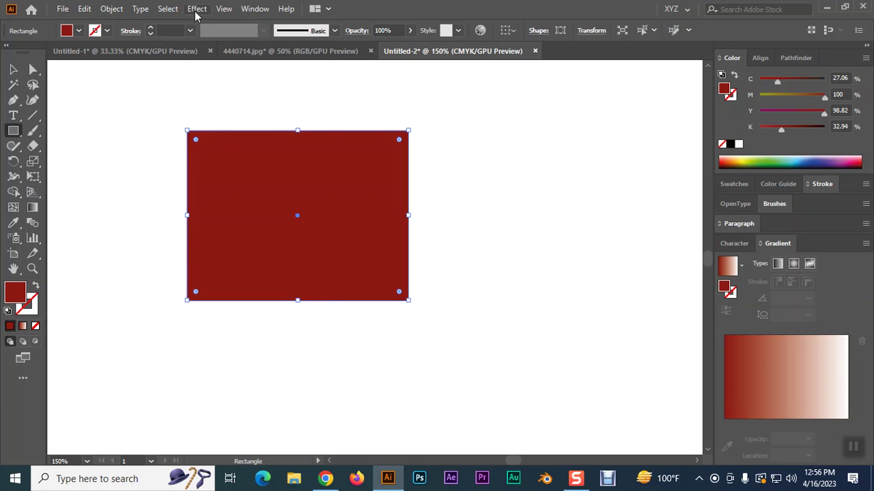
click(198, 10)
mouse_move(219, 155)
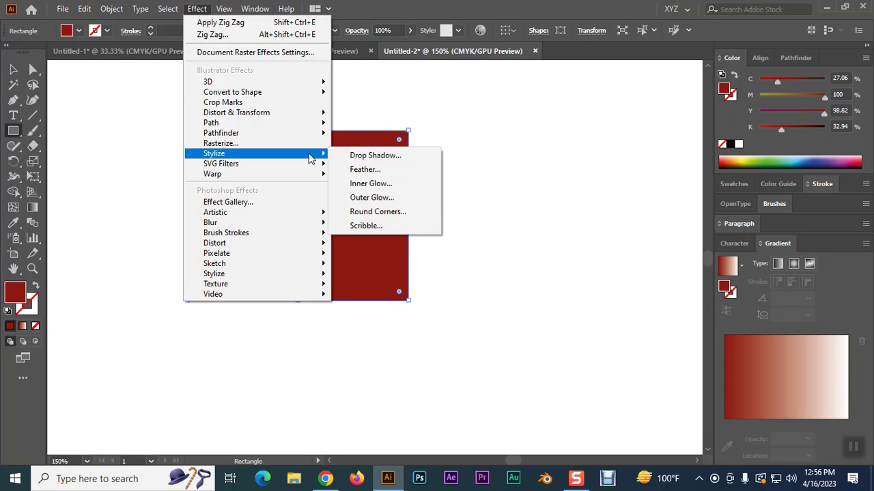
click(376, 156)
drag(580, 56, 518, 47)
click(508, 200)
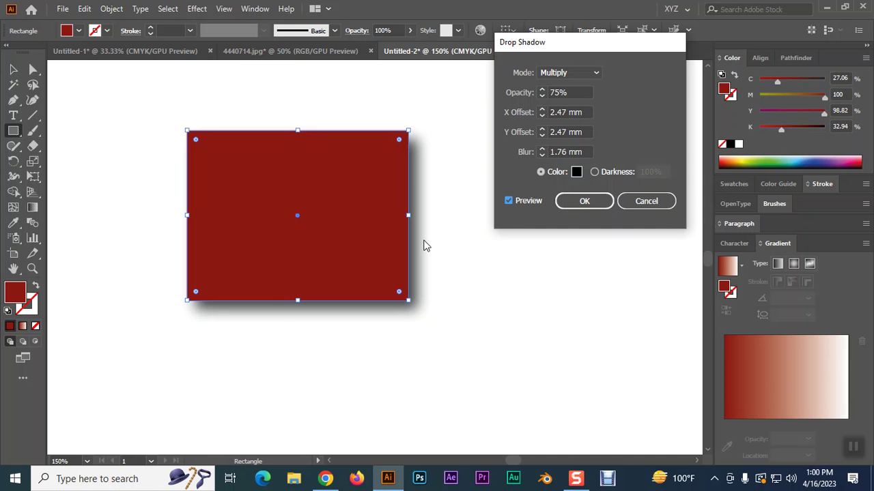
click(543, 110)
click(542, 110)
click(542, 110)
click(542, 109)
click(541, 110)
click(542, 110)
click(542, 110)
click(541, 115)
click(542, 114)
click(542, 114)
click(542, 114)
click(542, 114)
click(542, 115)
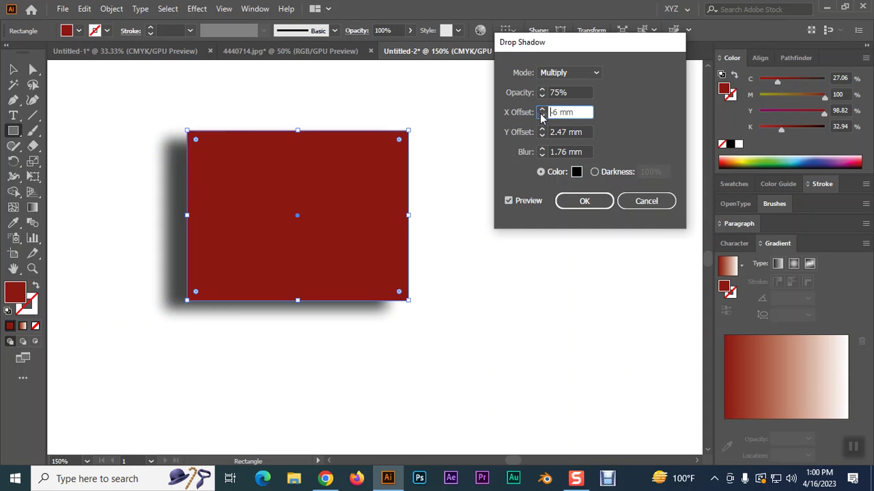
click(542, 110)
click(541, 110)
click(542, 109)
click(542, 110)
click(542, 110)
click(542, 110)
click(542, 109)
click(542, 110)
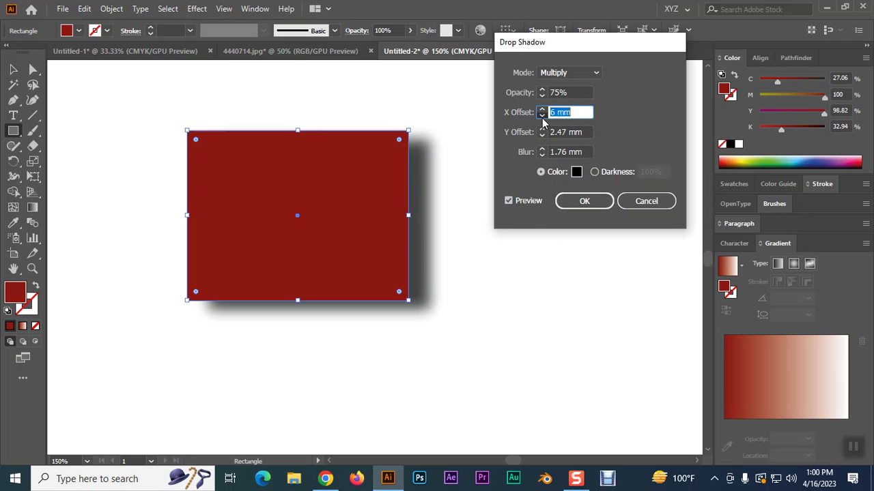
click(541, 114)
click(542, 115)
click(542, 115)
click(542, 114)
click(542, 115)
click(542, 115)
click(542, 114)
click(542, 133)
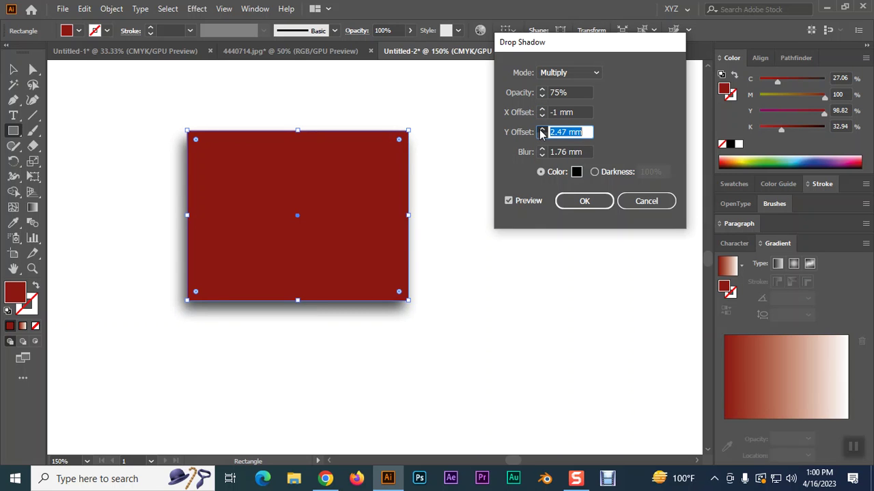
click(542, 130)
click(541, 129)
click(541, 130)
click(542, 136)
click(542, 136)
click(542, 136)
click(542, 136)
click(542, 136)
click(542, 136)
click(542, 136)
click(542, 131)
click(541, 131)
click(541, 132)
click(541, 131)
click(541, 132)
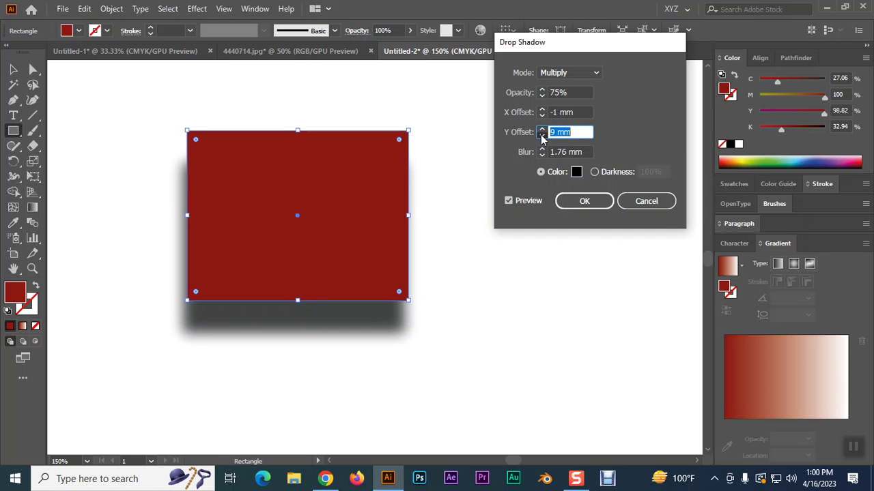
click(542, 136)
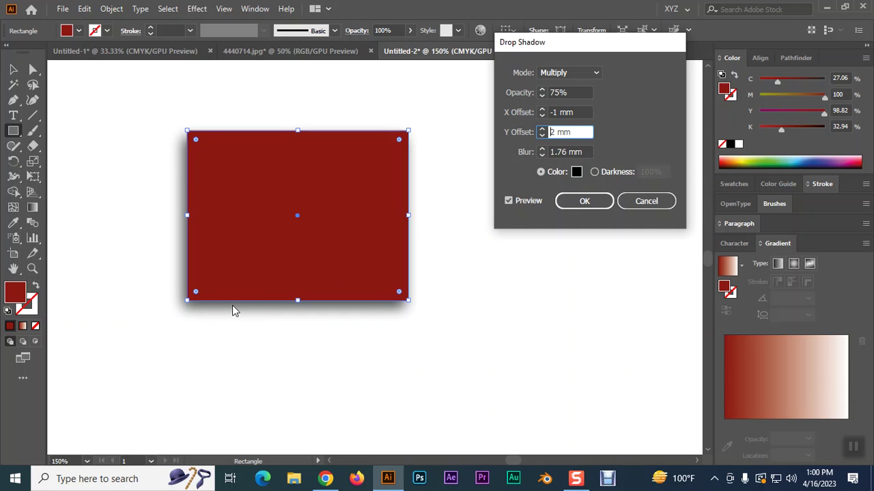
click(542, 135)
click(542, 135)
click(543, 137)
click(542, 137)
click(542, 133)
click(543, 132)
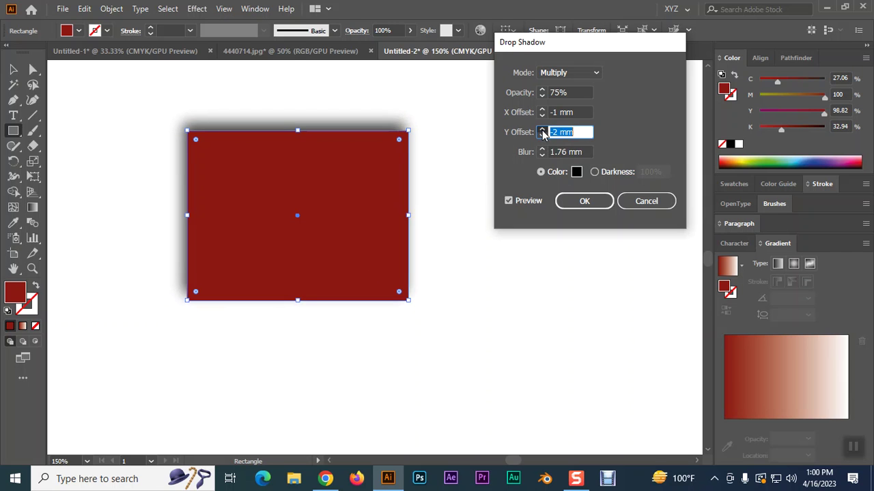
click(544, 133)
click(543, 129)
click(543, 110)
click(542, 110)
click(543, 110)
click(543, 110)
click(543, 149)
click(542, 149)
click(543, 149)
click(543, 154)
click(543, 153)
click(543, 154)
click(544, 154)
click(543, 153)
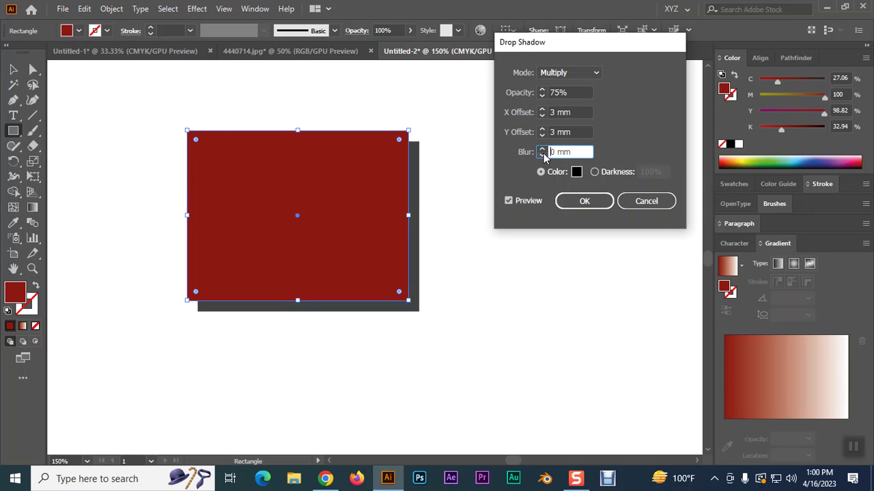
click(542, 150)
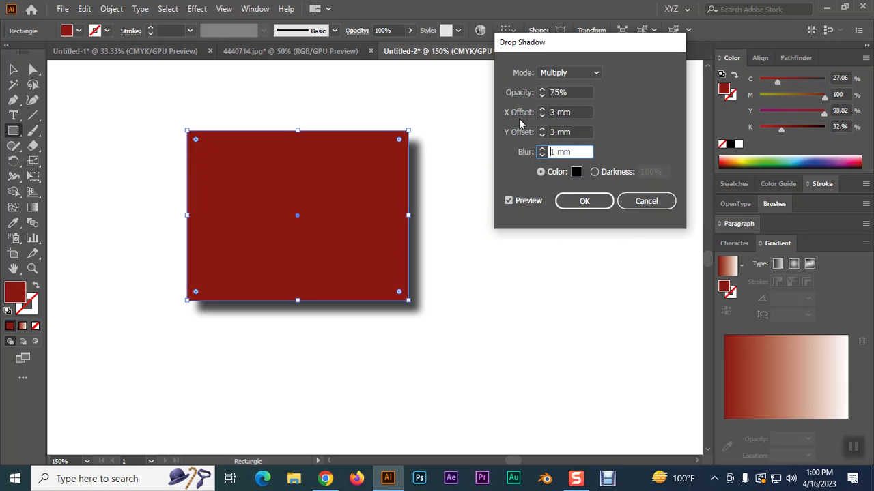
click(642, 202)
click(197, 8)
Preview the default drop shadow, cancel it, and fill the rectangle black.
mouse_move(246, 156)
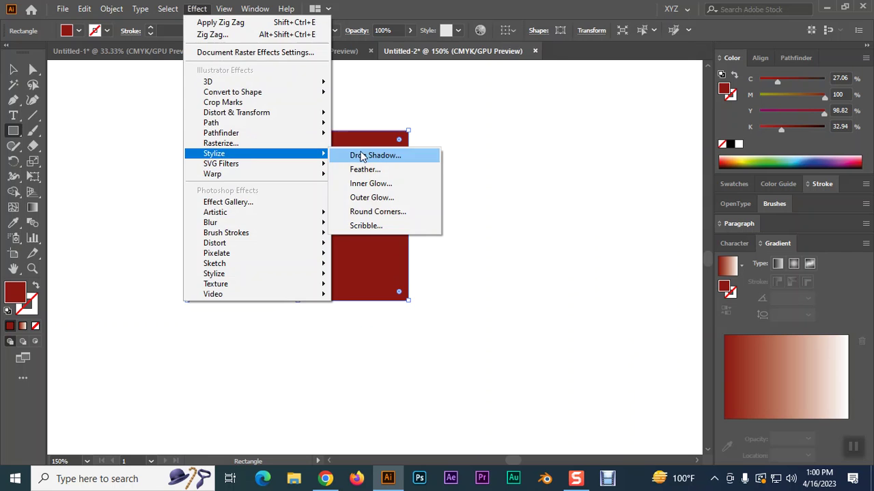
click(361, 153)
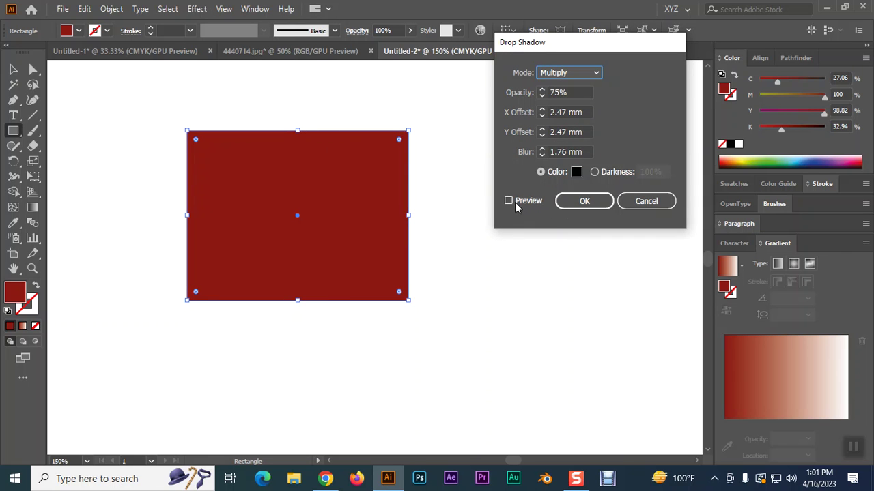
click(509, 201)
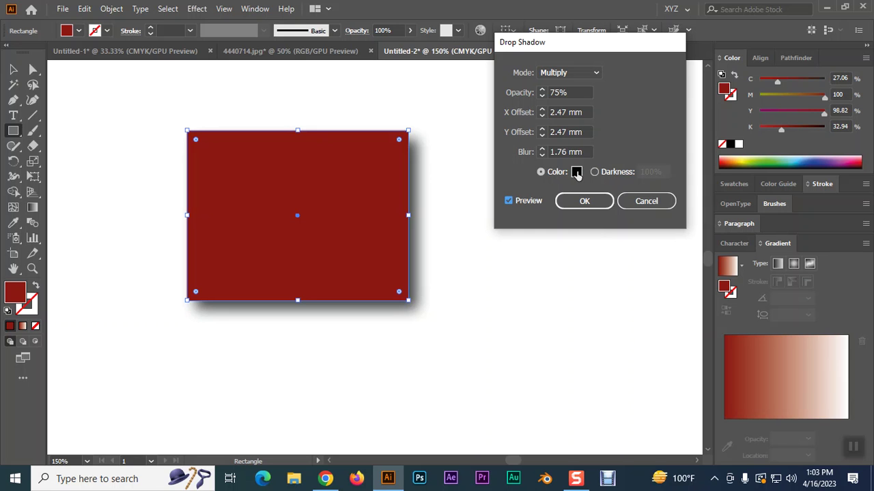
click(648, 201)
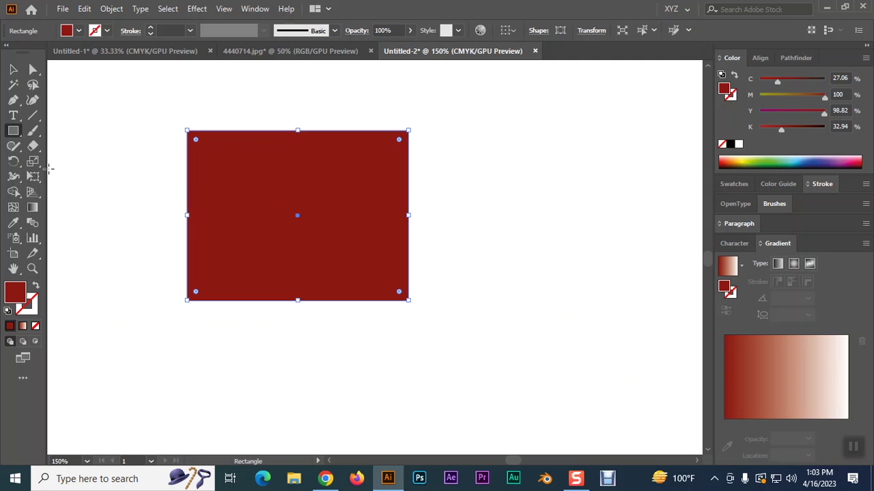
click(730, 144)
Draw a smaller red rectangle over the black one and preview a drop shadow.
drag(229, 162, 361, 268)
click(866, 161)
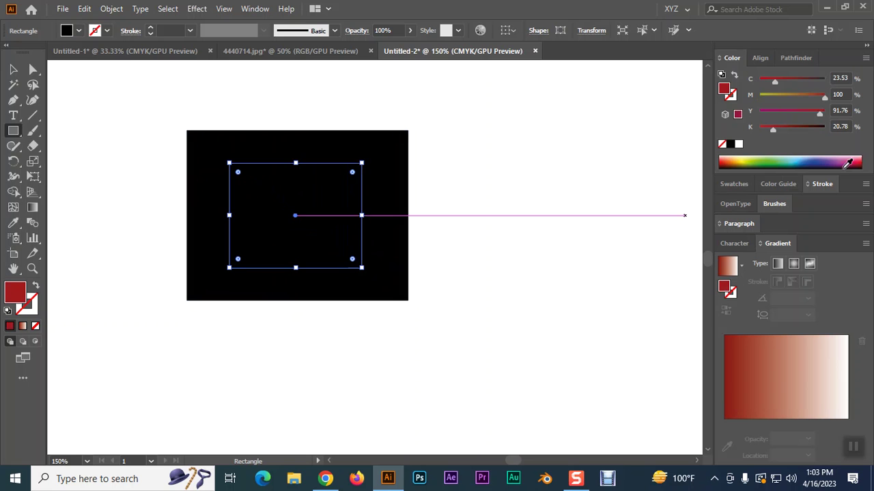
click(11, 71)
click(197, 8)
mouse_move(246, 154)
click(375, 156)
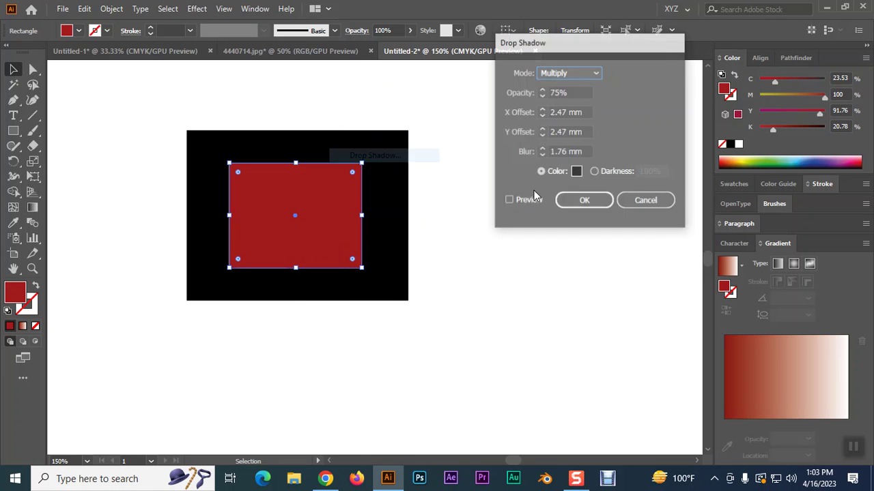
click(508, 201)
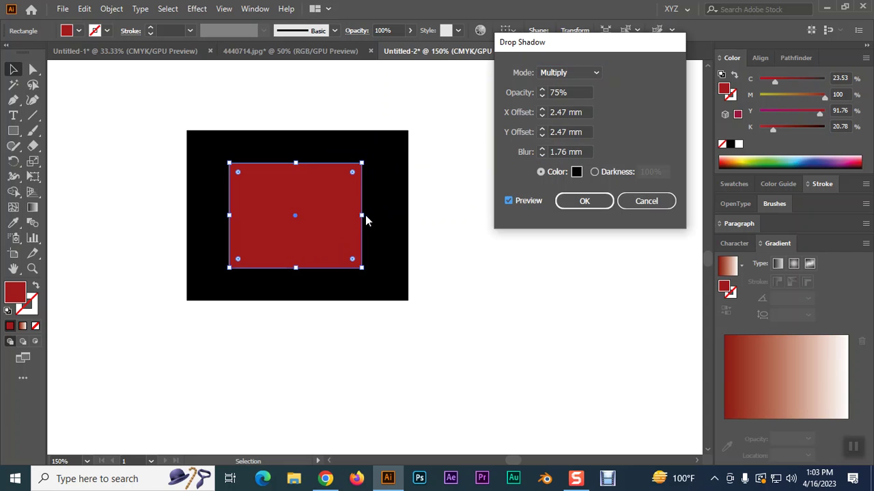
Set the shadow colour to white and the offsets to 4 mm.
click(576, 171)
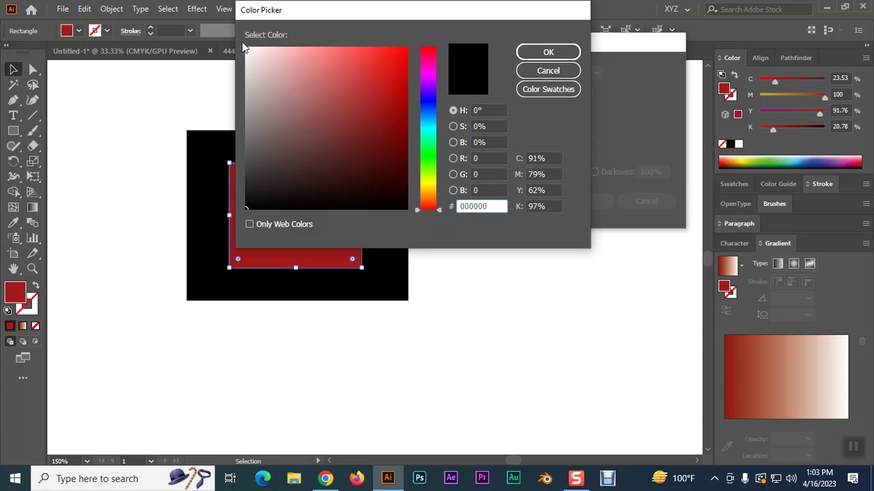
click(245, 47)
click(545, 53)
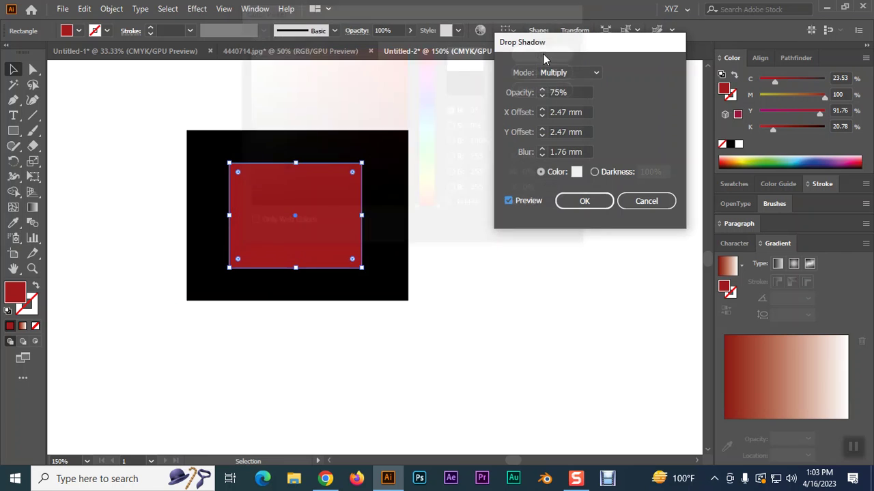
click(544, 132)
click(543, 116)
text(4)
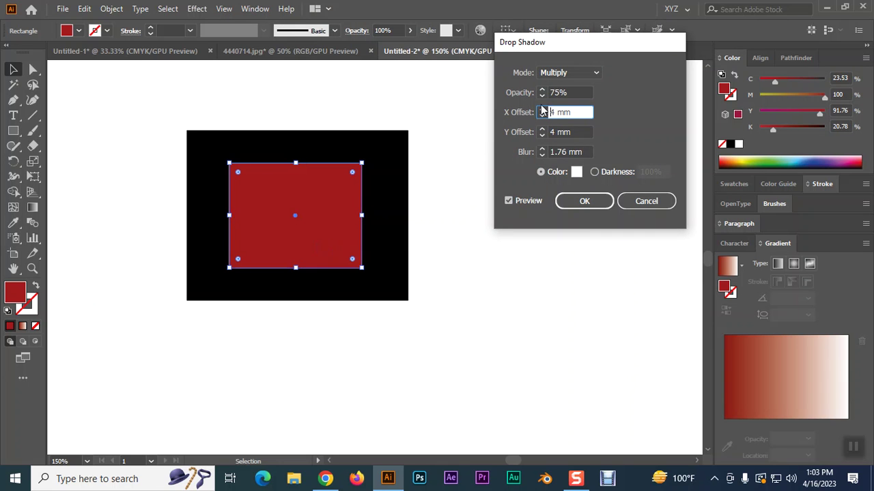
Switch the shadow mode to Normal and back to Multiply, then cancel the shadow.
click(575, 74)
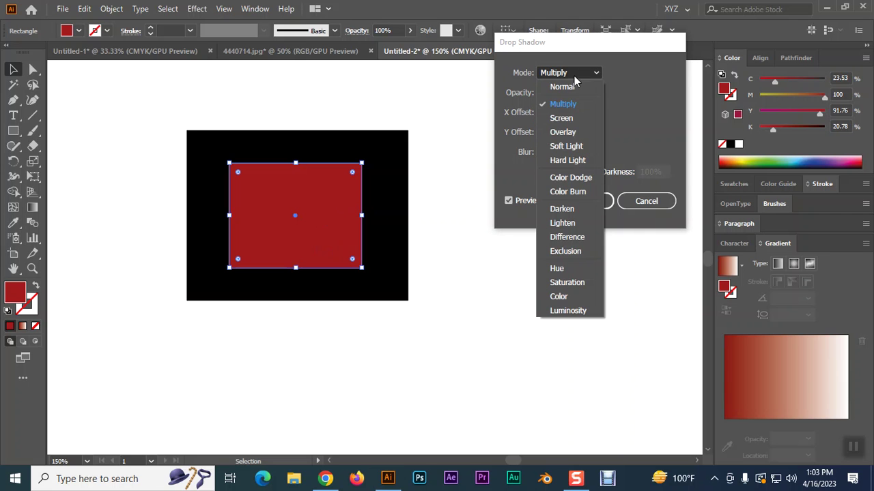
click(562, 87)
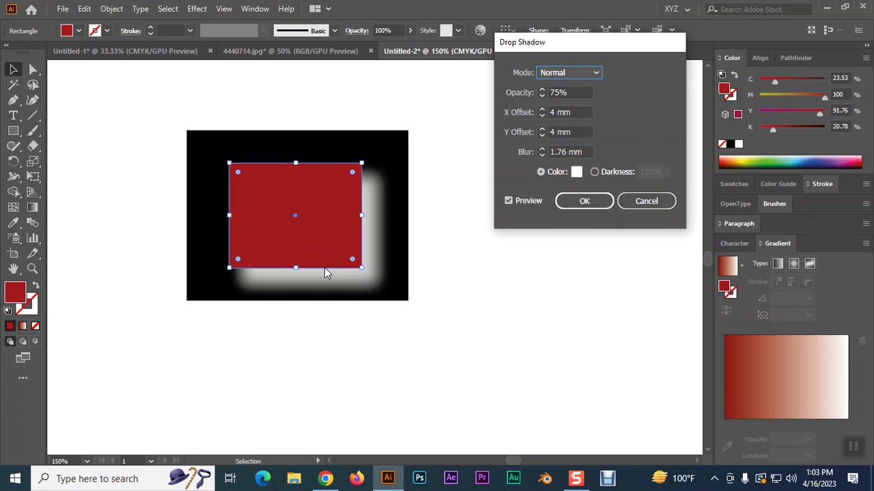
click(575, 73)
click(558, 101)
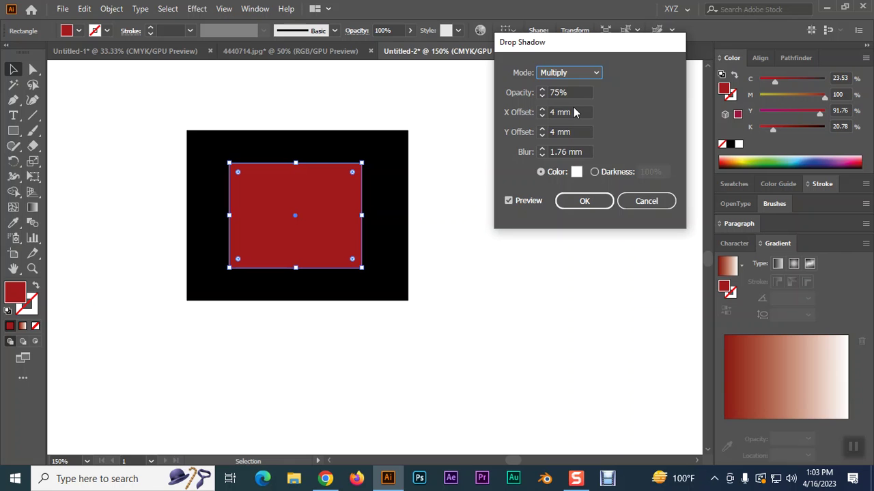
click(630, 204)
click(404, 209)
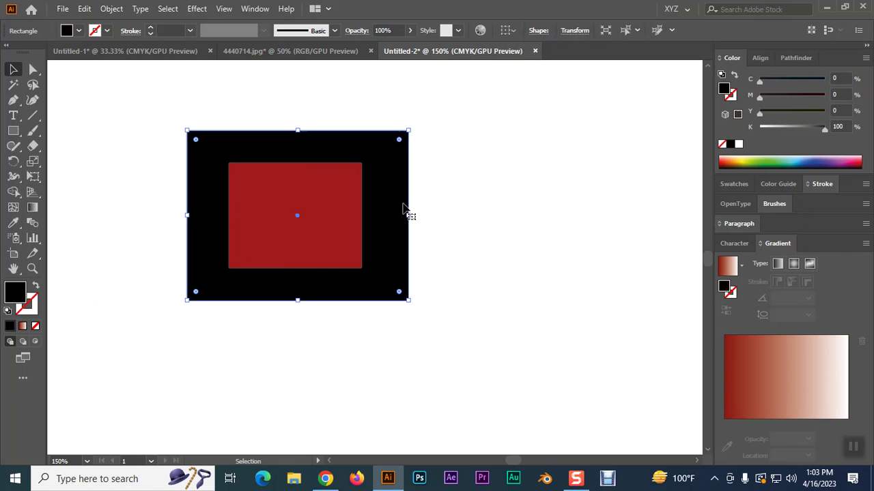
Delete the black rectangle, then enlarge the red rectangle and nudge it right.
key(Delete)
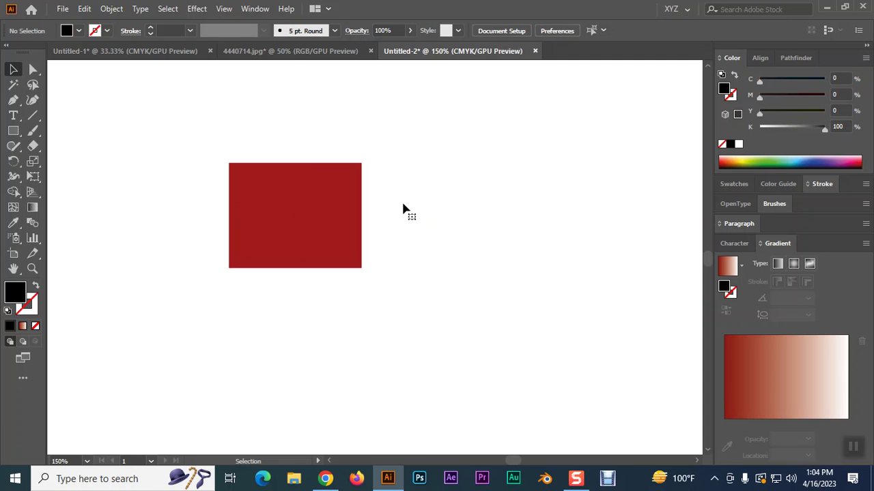
click(328, 253)
drag(362, 268, 437, 327)
drag(401, 271, 407, 239)
Apply the default drop shadow: Multiply, 75%, 2.47 mm offsets, 1.76 mm blur.
click(196, 8)
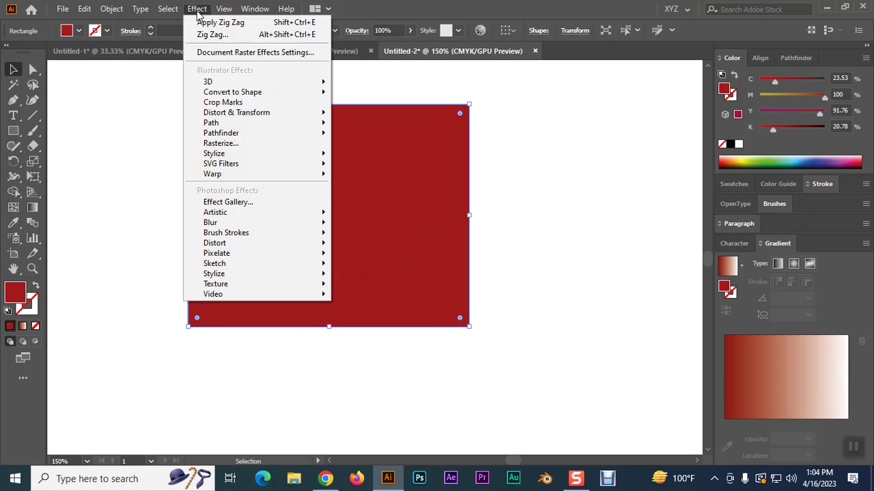
mouse_move(249, 155)
click(370, 155)
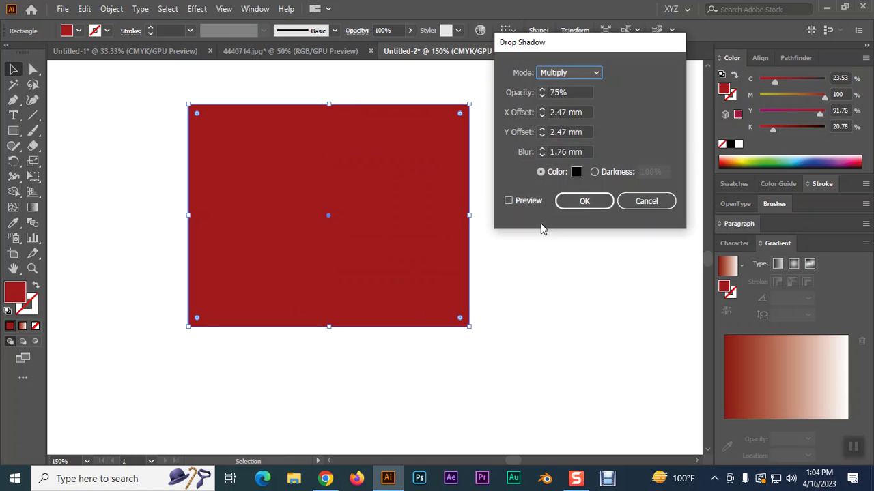
click(523, 202)
click(581, 201)
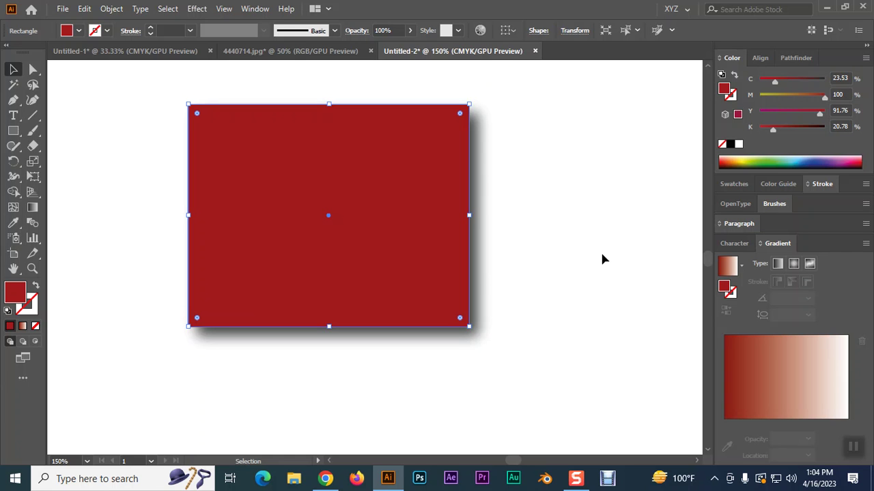
click(198, 8)
mouse_move(293, 154)
click(352, 155)
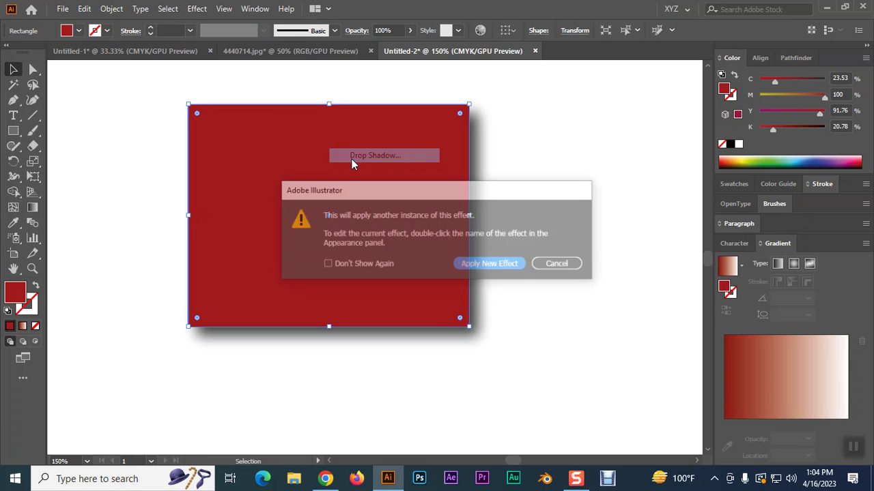
drag(437, 199, 440, 131)
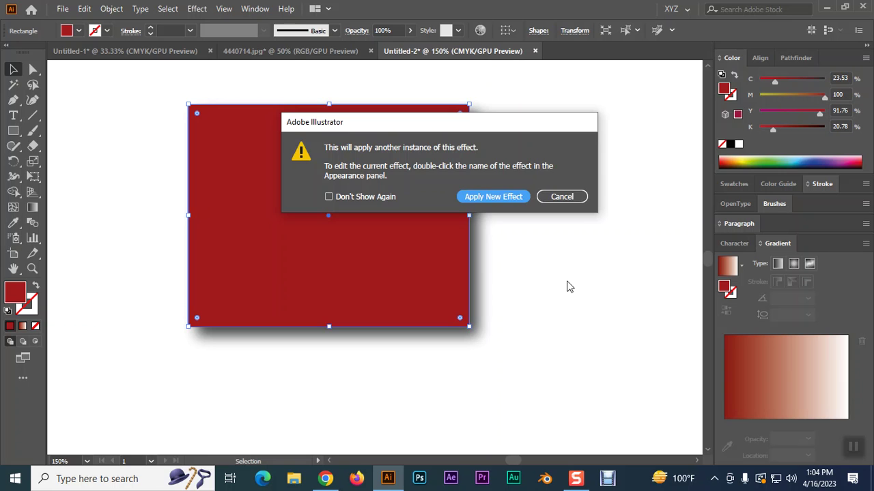
click(562, 197)
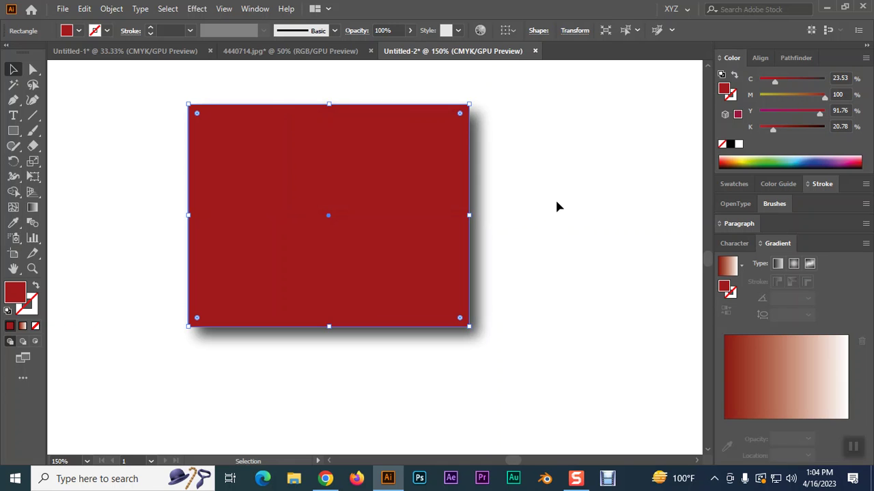
click(555, 205)
click(424, 216)
click(256, 10)
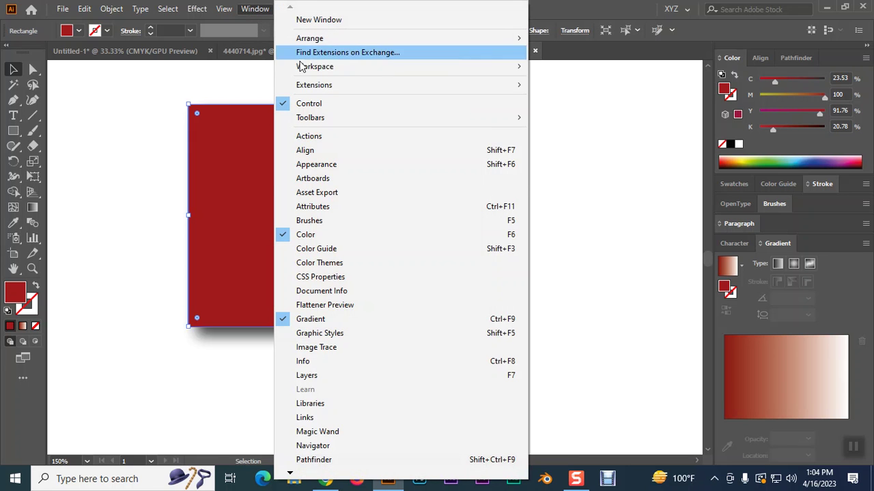
Show the rectangle's appearance attributes and view the Drop Shadow settings unchanged.
click(310, 167)
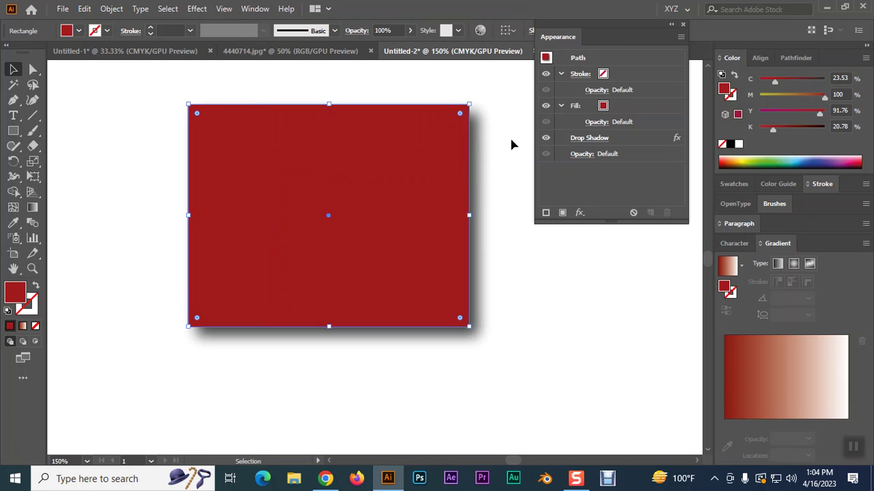
drag(596, 34, 564, 72)
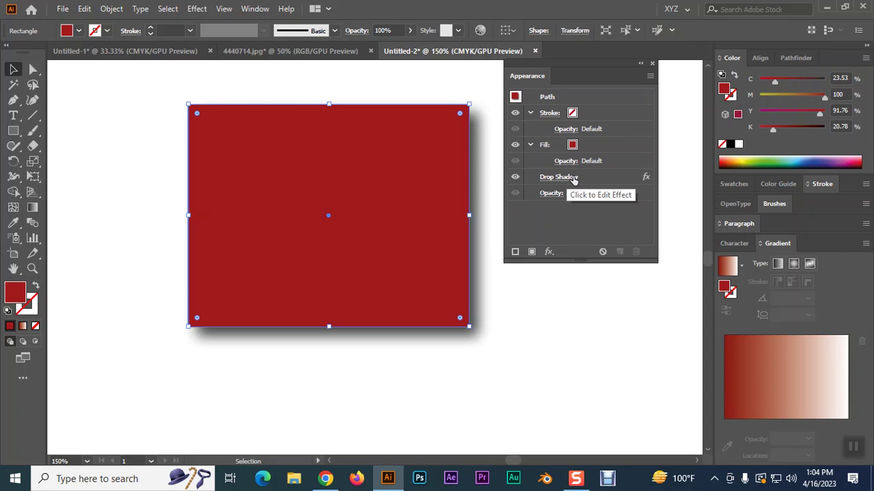
click(647, 179)
click(646, 180)
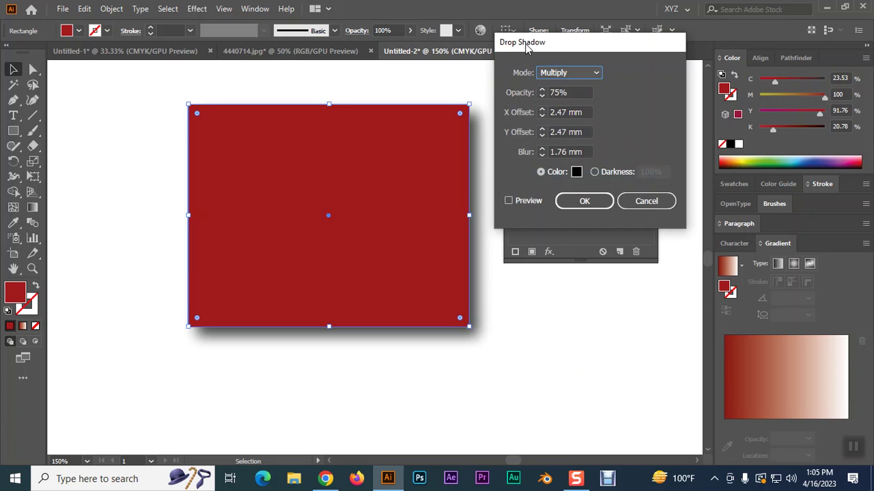
click(643, 205)
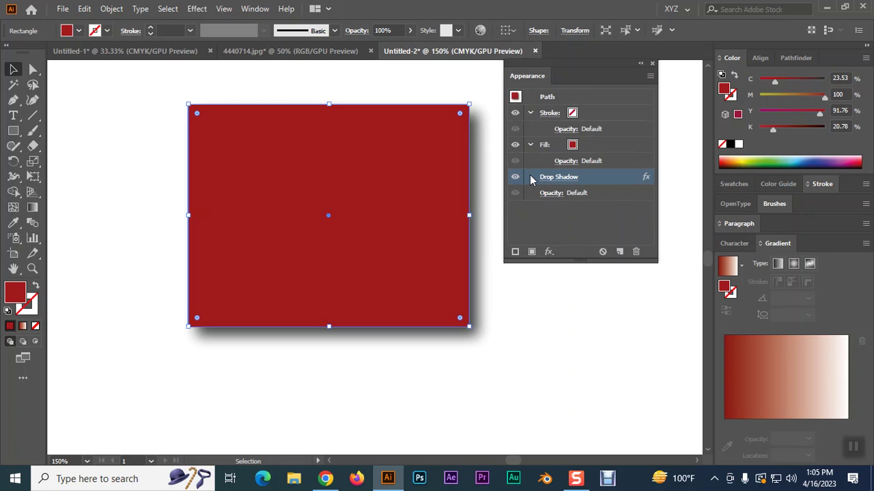
Delete the Drop Shadow effect from the rectangle and deselect it.
click(602, 225)
click(557, 178)
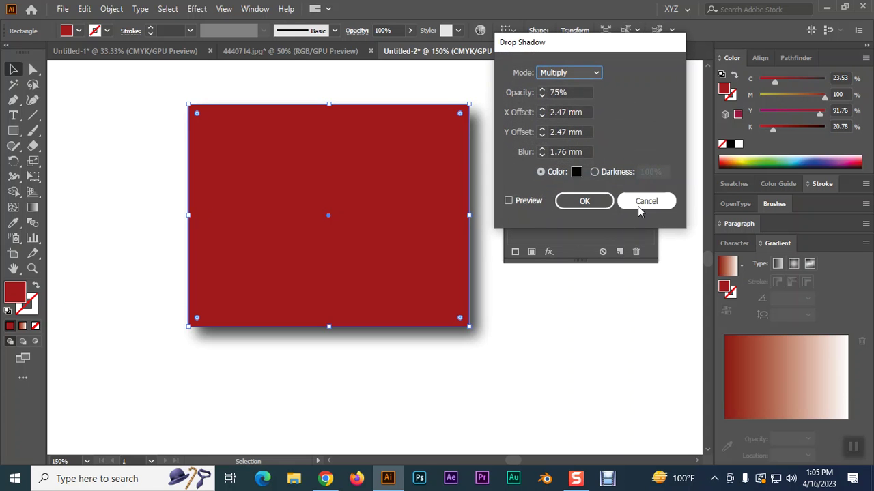
click(637, 206)
click(635, 252)
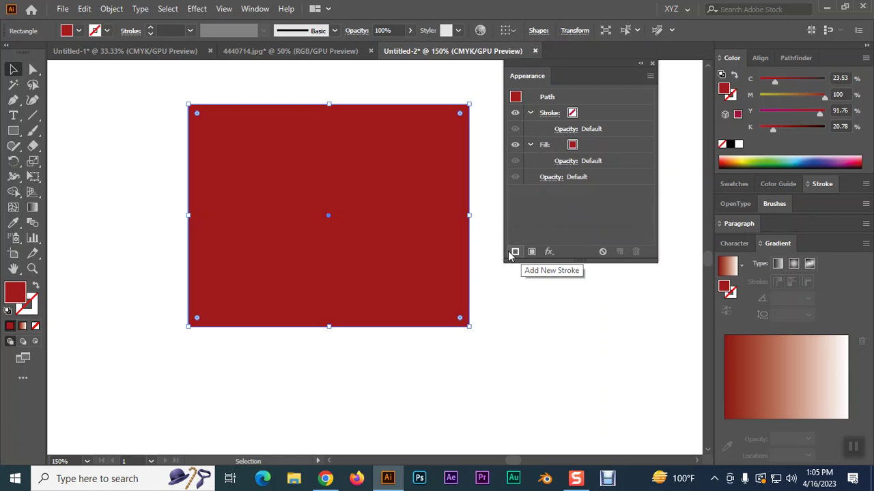
click(504, 293)
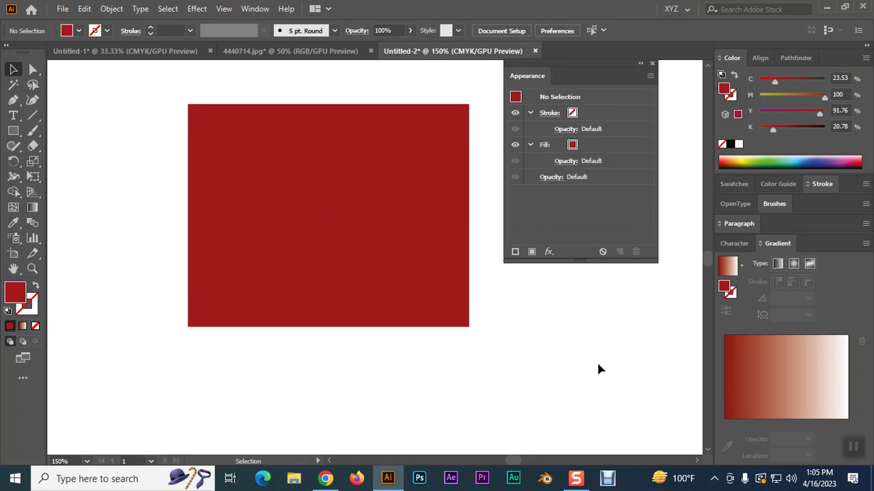
Check the Effect menu on the red rectangle, close it without applying Feather, and deselect.
click(431, 226)
click(198, 9)
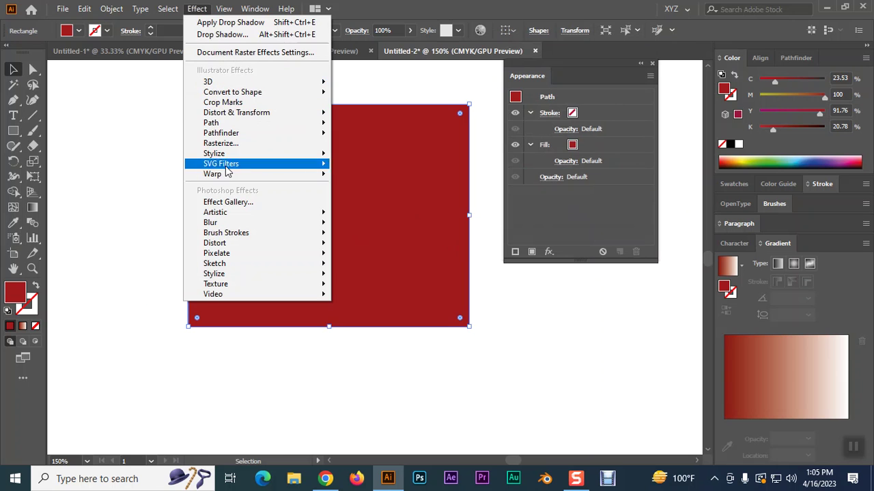
mouse_move(289, 156)
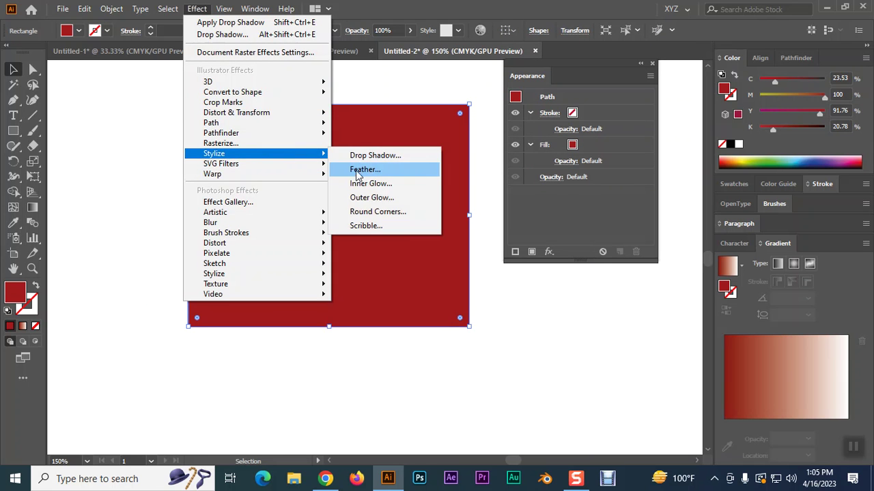
click(558, 395)
click(556, 389)
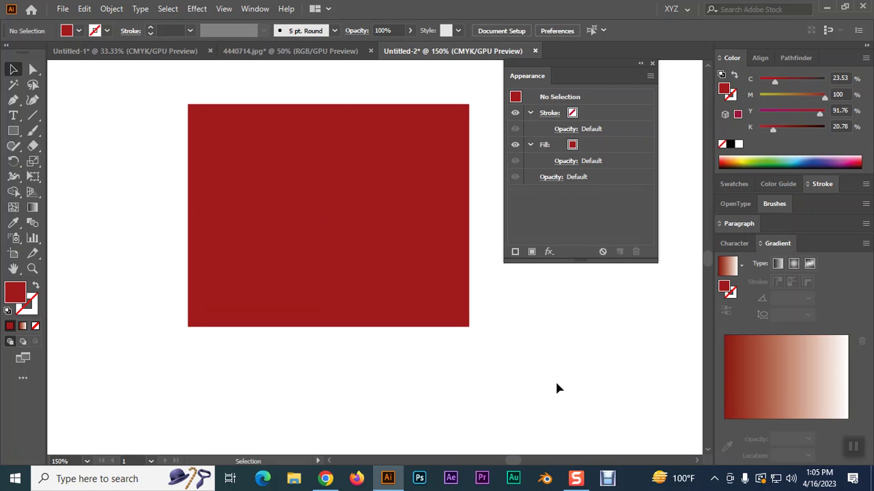
Draw a circle over the red rectangle with the Ellipse Tool and fill it light blue.
click(13, 133)
click(55, 161)
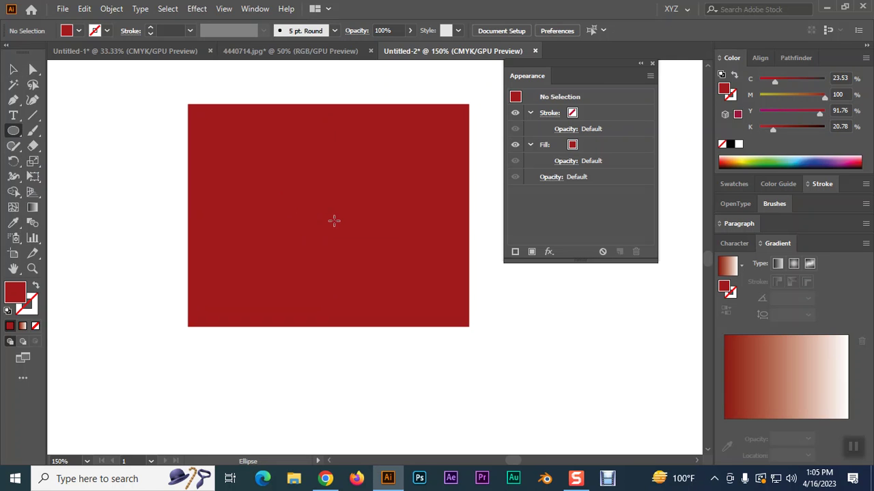
drag(328, 212, 402, 284)
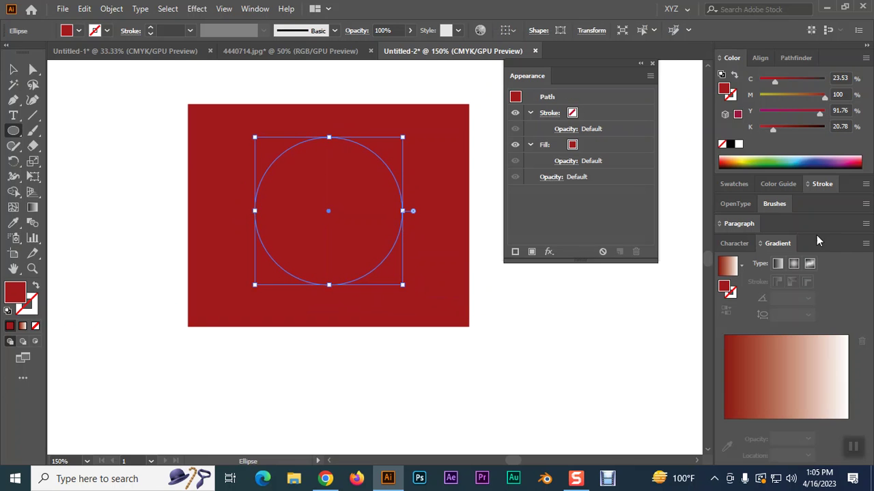
click(792, 158)
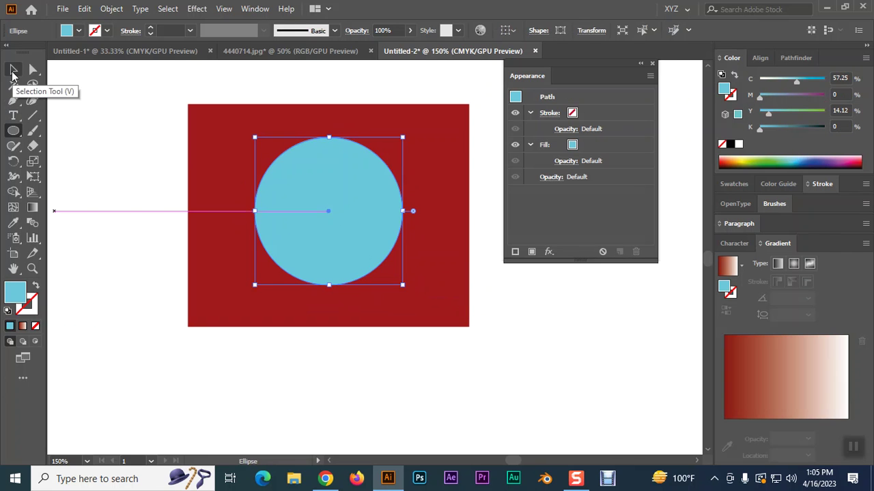
Move the light blue circle off the rectangle to the lower right, then reselect the rectangle.
click(13, 69)
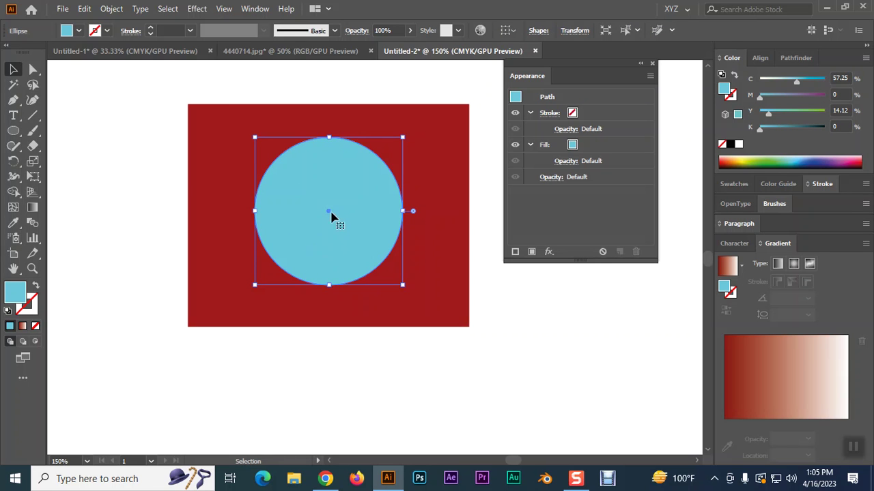
click(238, 144)
drag(304, 182, 609, 321)
click(333, 166)
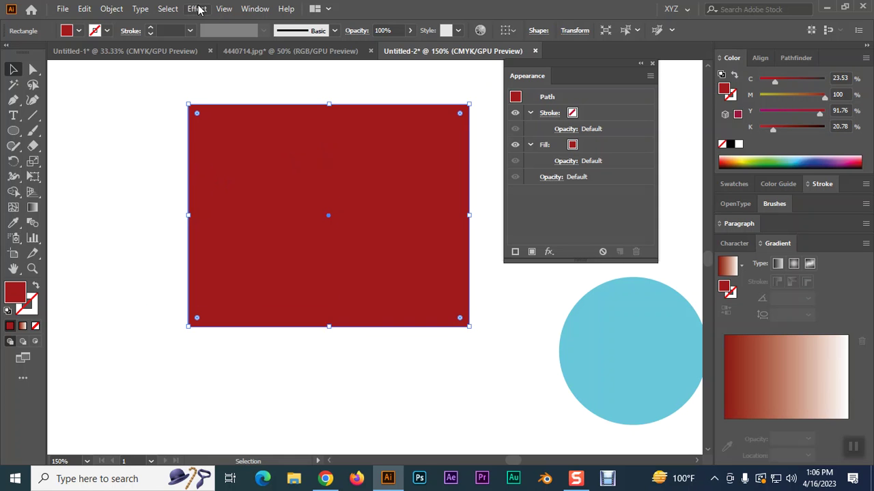
Preview a Feather effect of about 21 mm on the red rectangle, then cancel it.
click(198, 8)
mouse_move(300, 161)
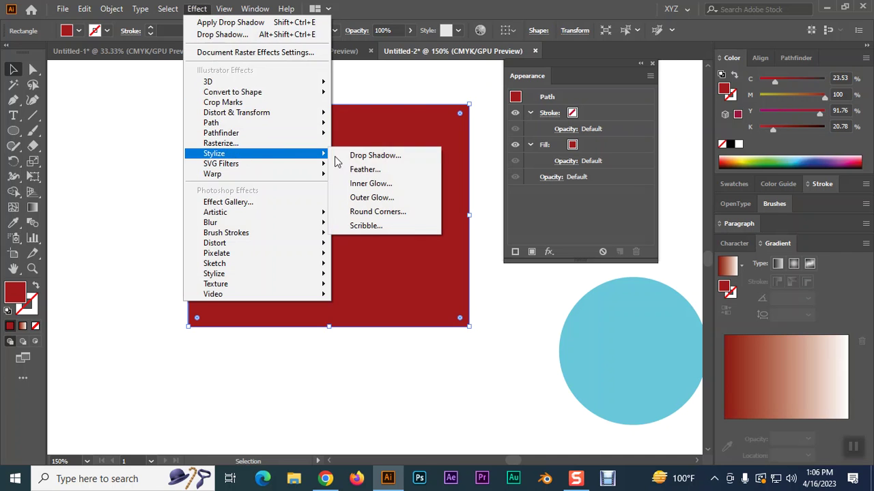
click(361, 170)
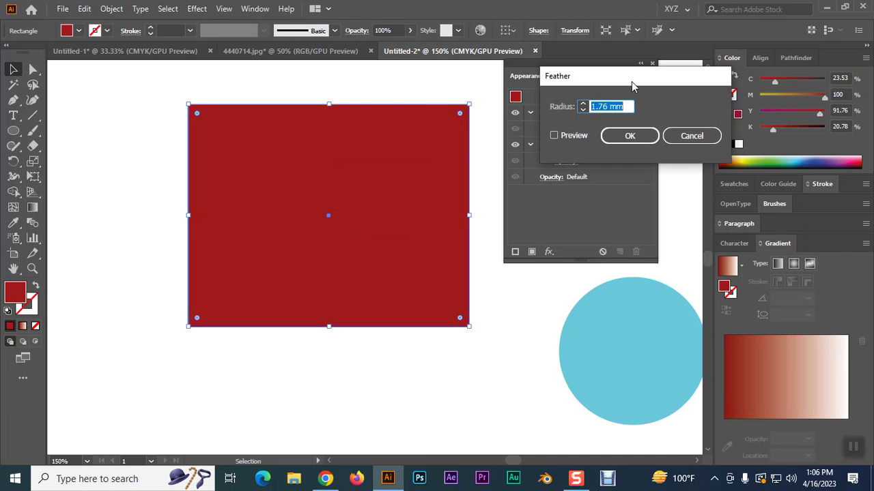
drag(632, 86, 539, 71)
click(461, 122)
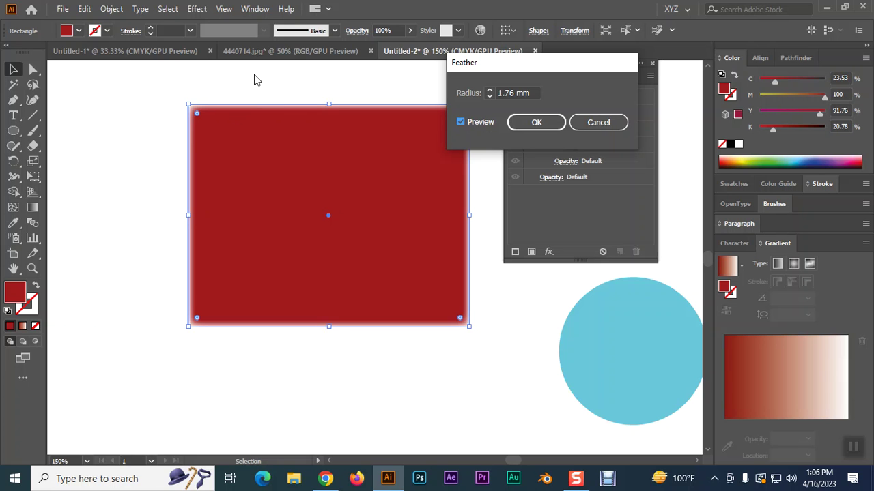
click(489, 90)
click(488, 90)
click(489, 90)
click(489, 91)
click(489, 90)
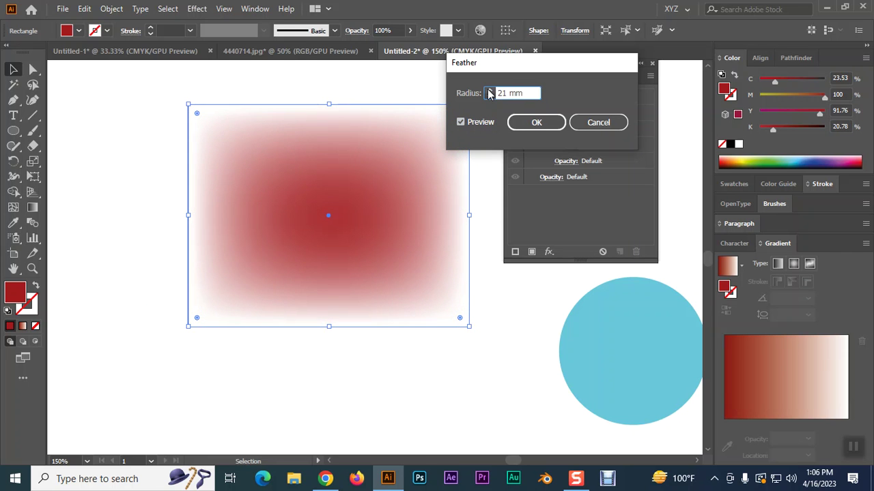
click(598, 122)
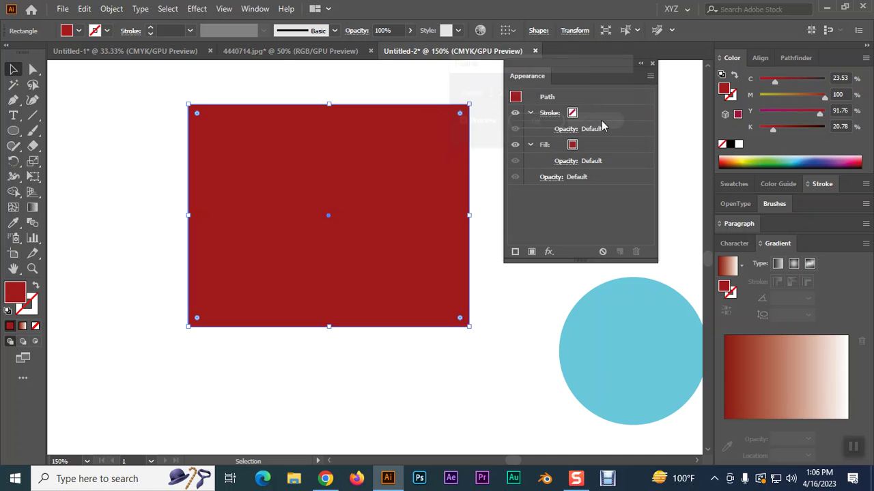
Move the blue circle onto the red rectangle, preview and cancel a feather, then nudge it centreward.
drag(614, 376, 321, 236)
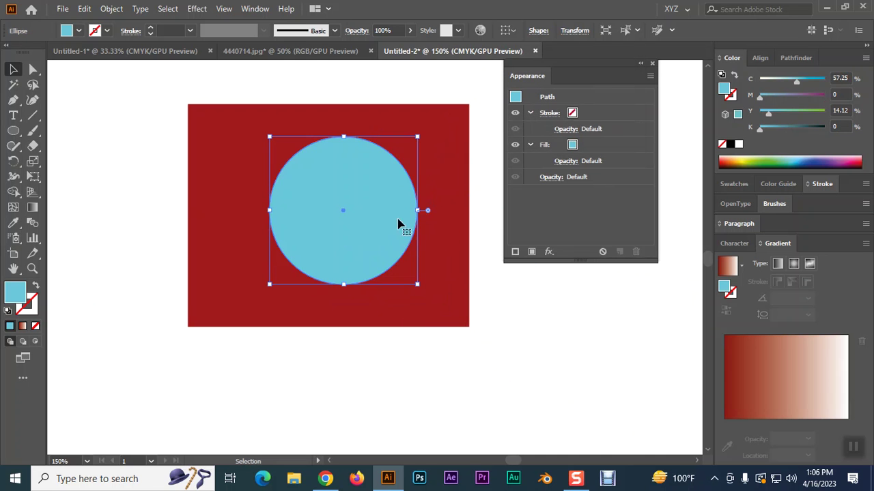
click(197, 9)
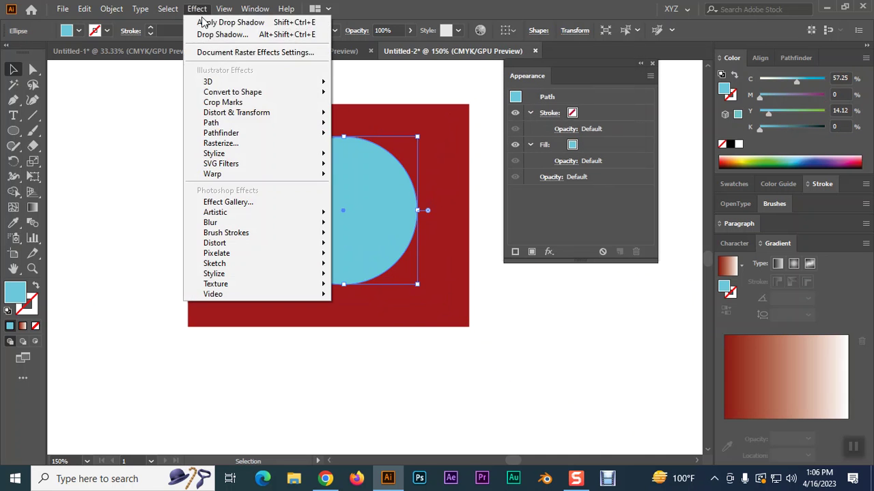
mouse_move(321, 158)
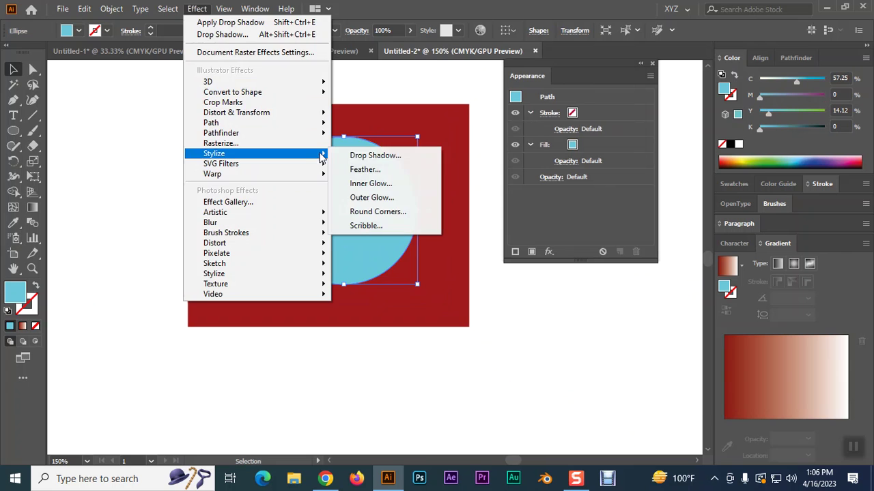
click(365, 170)
click(461, 123)
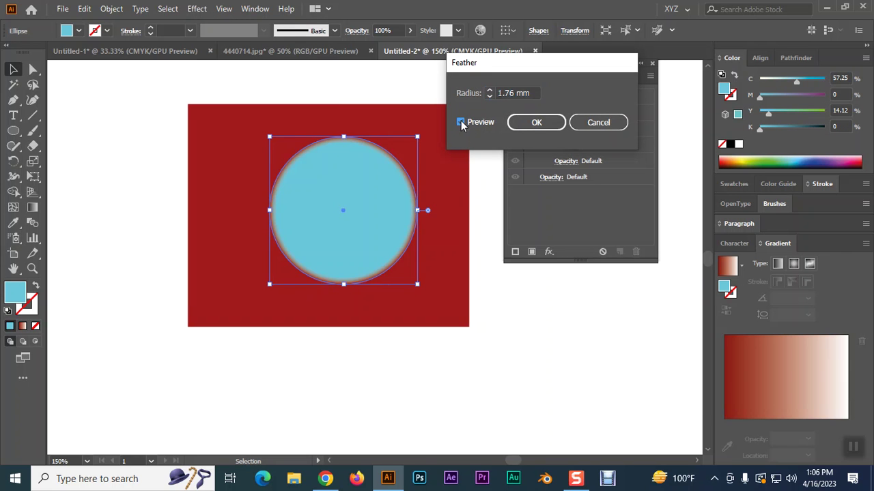
click(490, 90)
scroll(489, 92, up, 1)
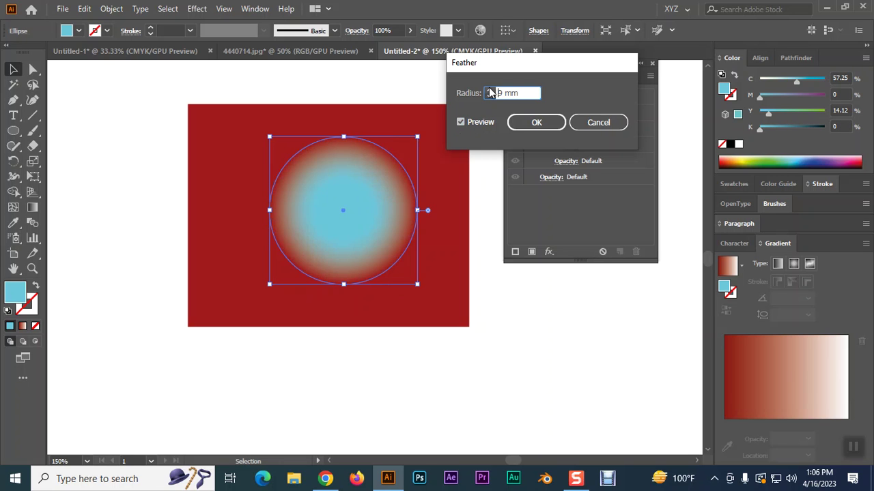
click(608, 121)
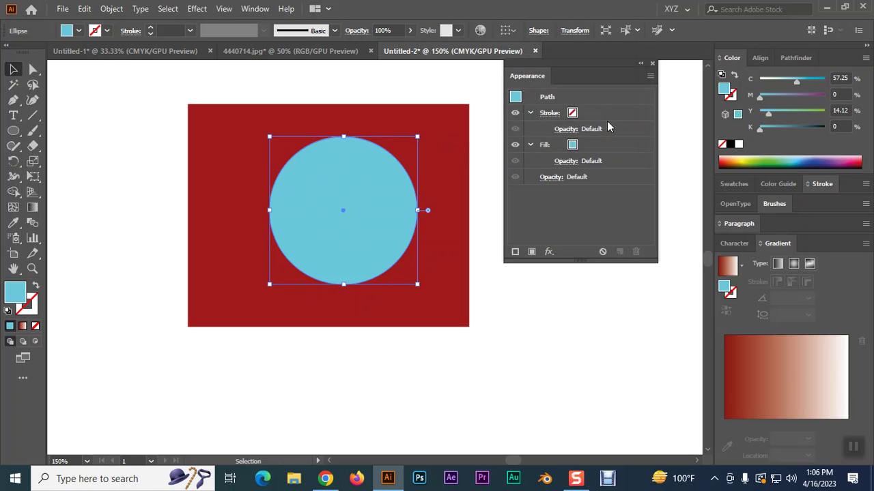
drag(382, 224, 367, 216)
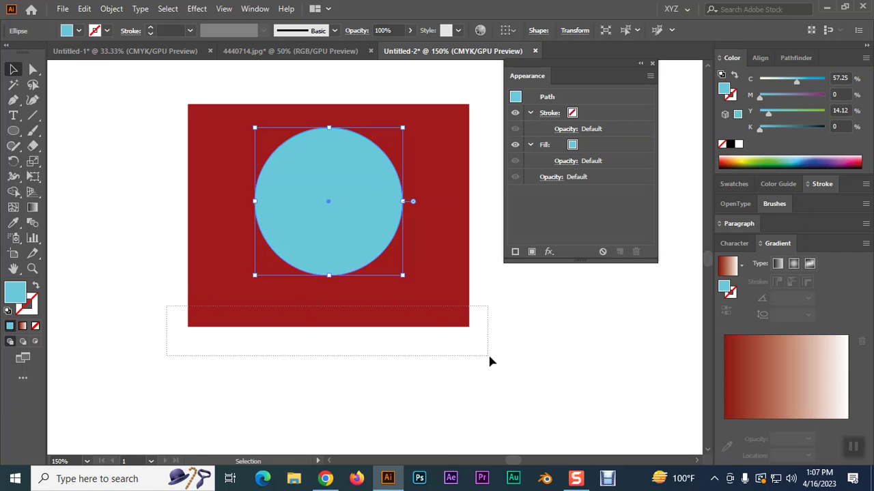
Select the red rectangle, delete the blue circle, then undo the deletion.
drag(490, 357, 489, 356)
drag(176, 304, 276, 339)
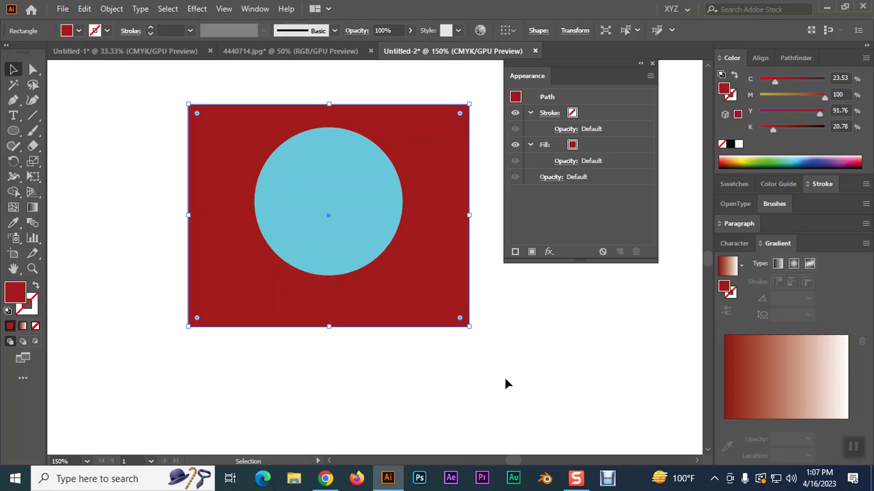
click(386, 247)
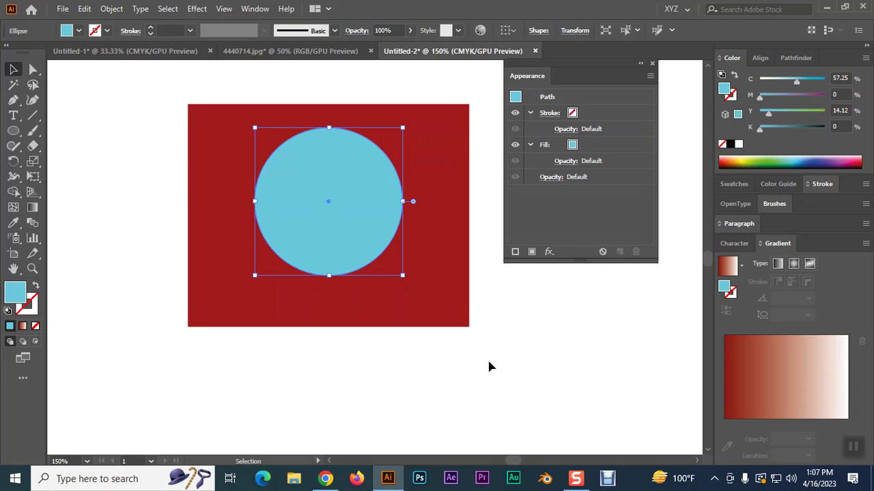
key(Delete)
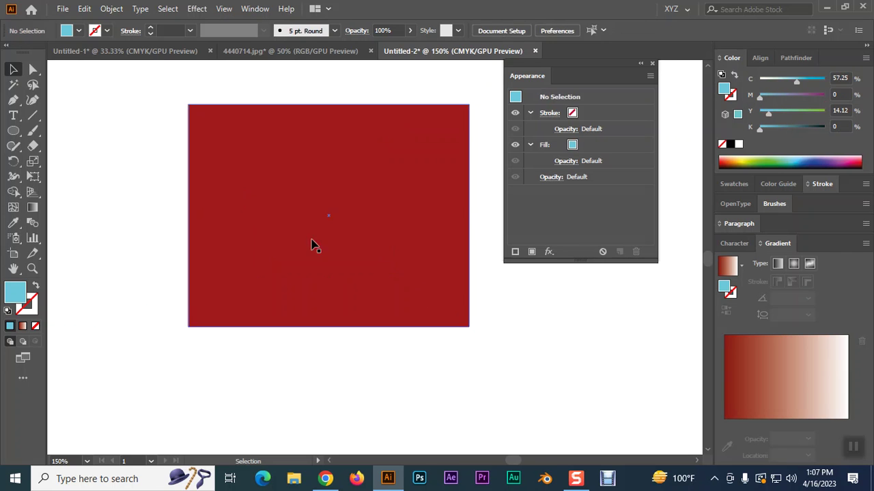
click(204, 10)
mouse_move(297, 154)
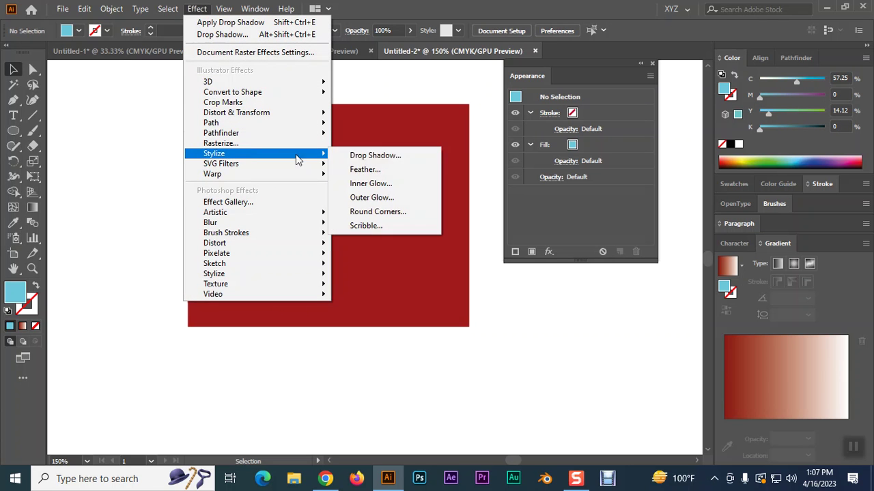
click(516, 341)
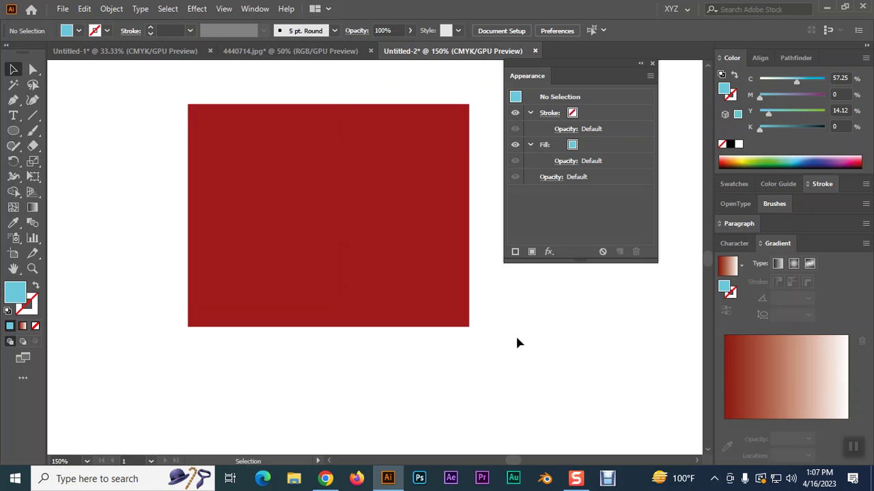
key(ctrl+z)
Fill the blue circle with white and move it slightly lower within the rectangle.
click(517, 343)
click(418, 281)
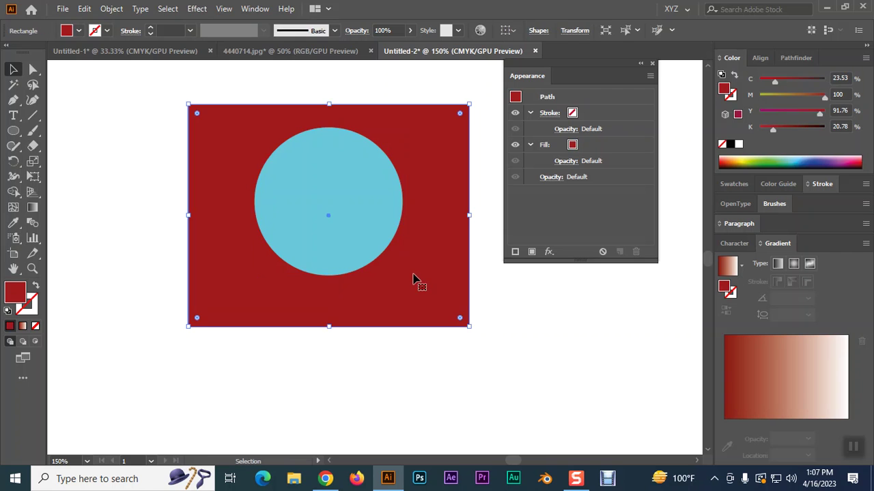
click(366, 225)
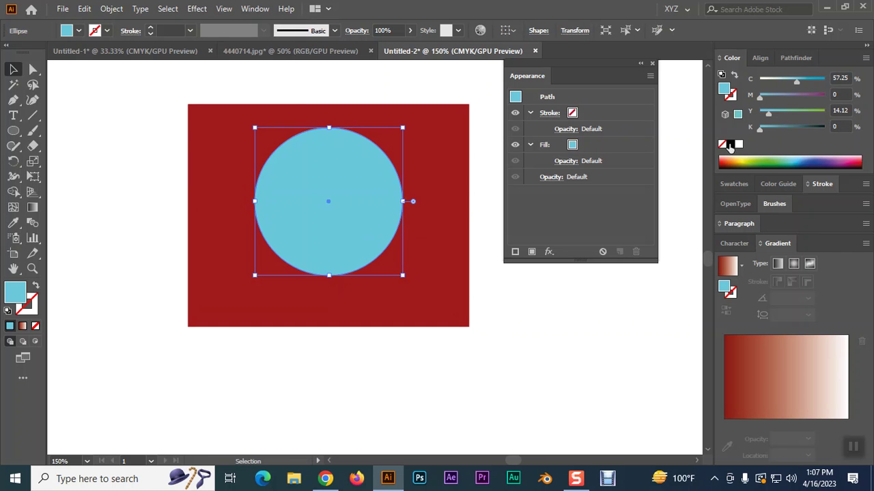
click(737, 144)
drag(325, 221, 325, 234)
click(205, 9)
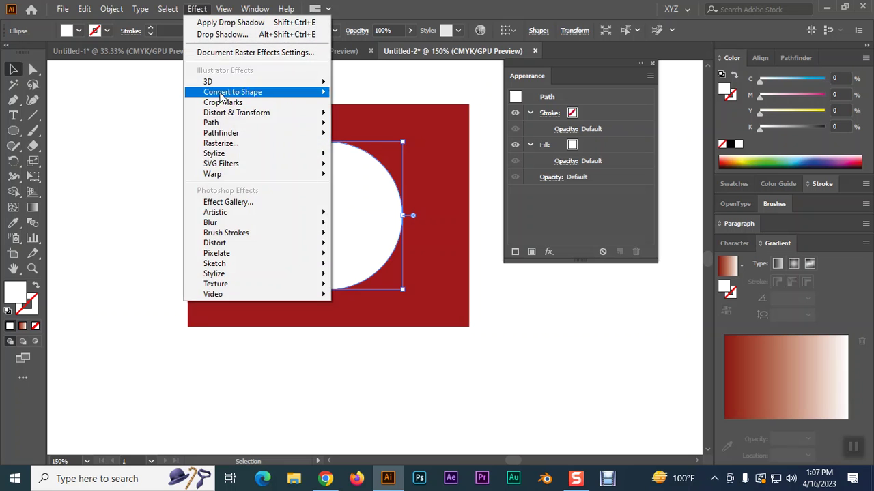
mouse_move(277, 158)
click(373, 183)
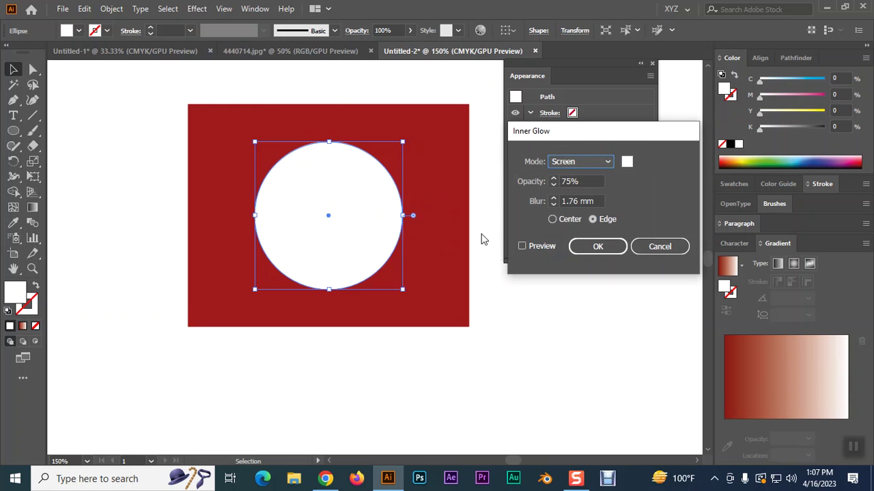
click(522, 247)
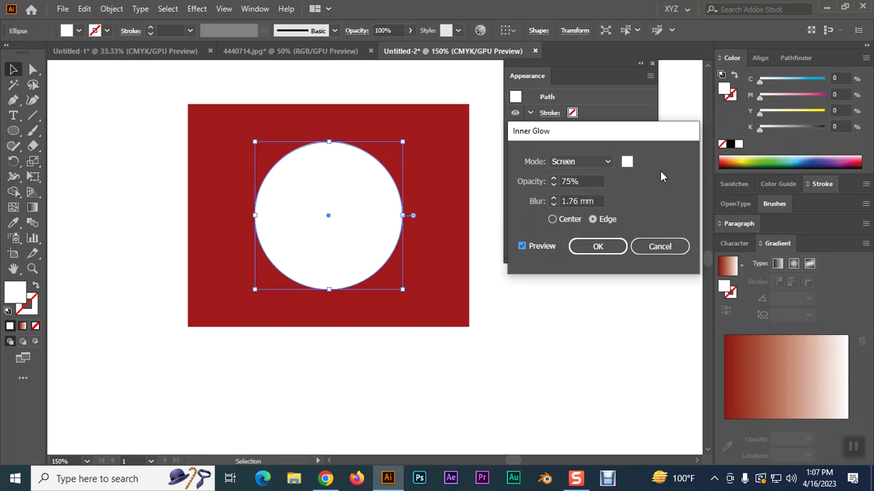
click(625, 163)
drag(273, 188, 223, 209)
click(547, 52)
click(578, 162)
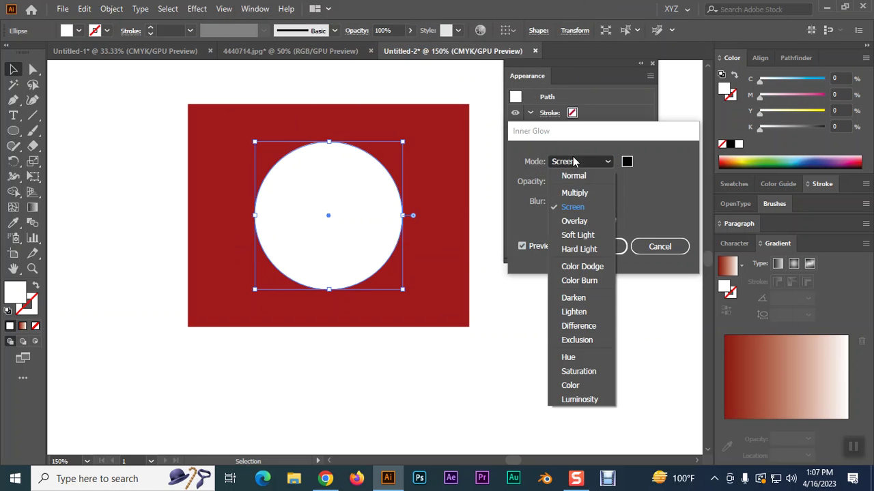
click(572, 176)
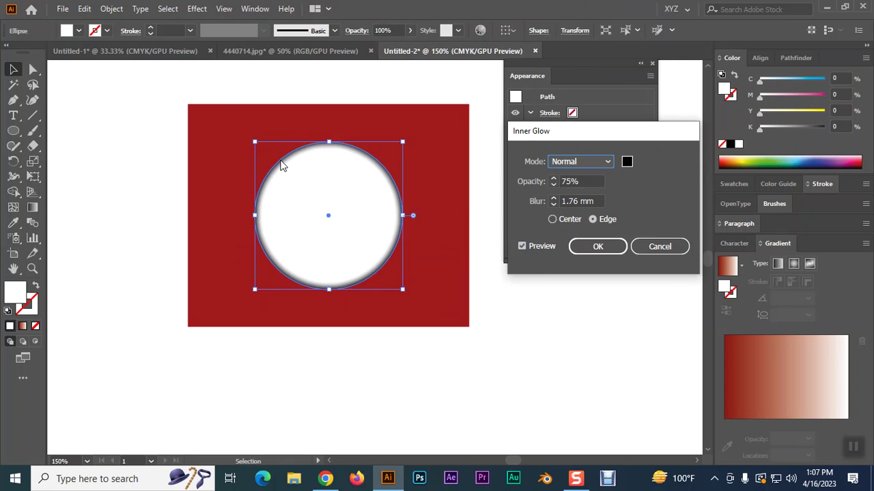
click(554, 198)
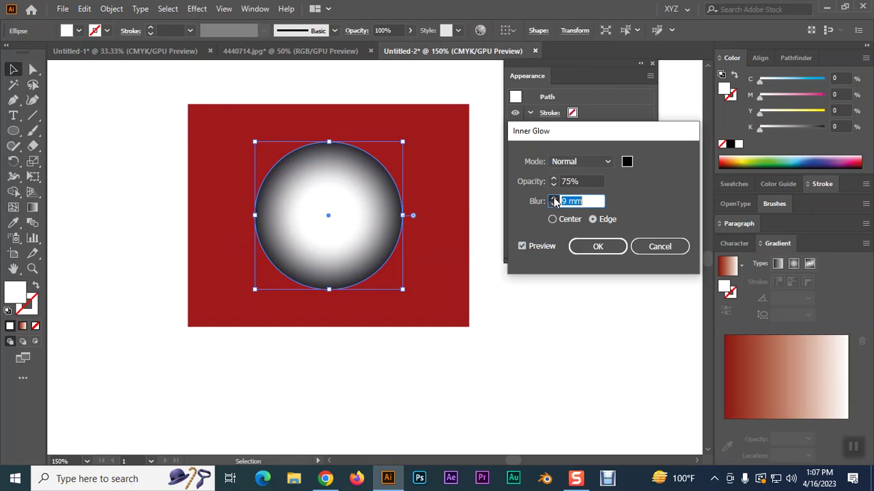
click(553, 198)
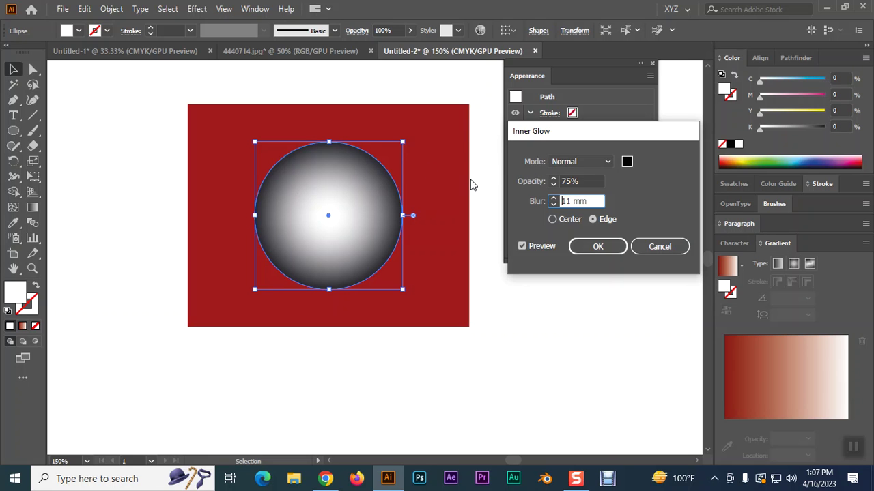
click(567, 165)
click(572, 193)
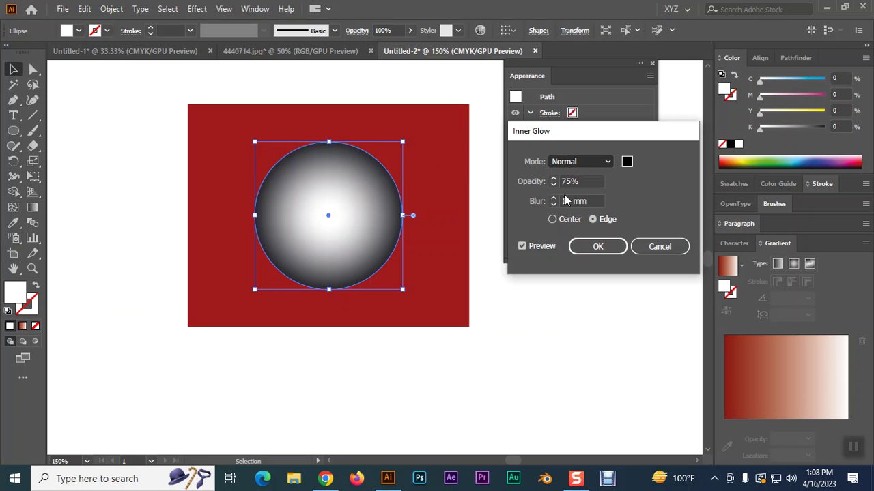
click(567, 165)
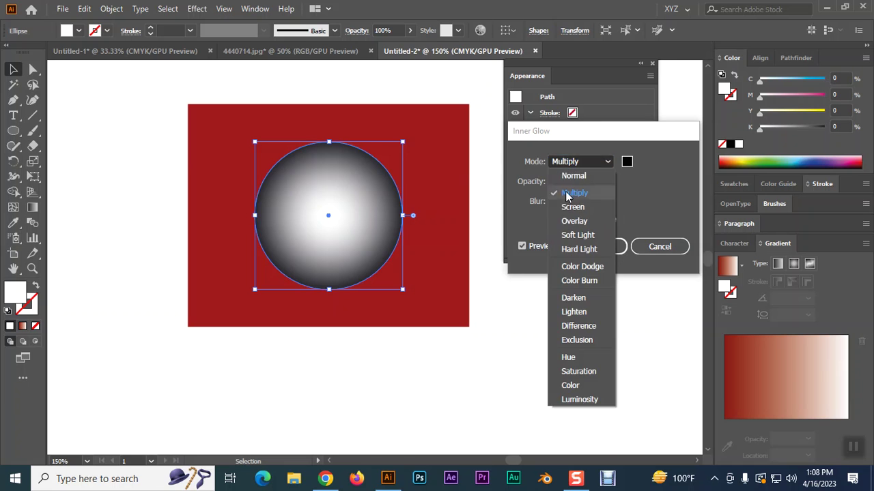
click(568, 207)
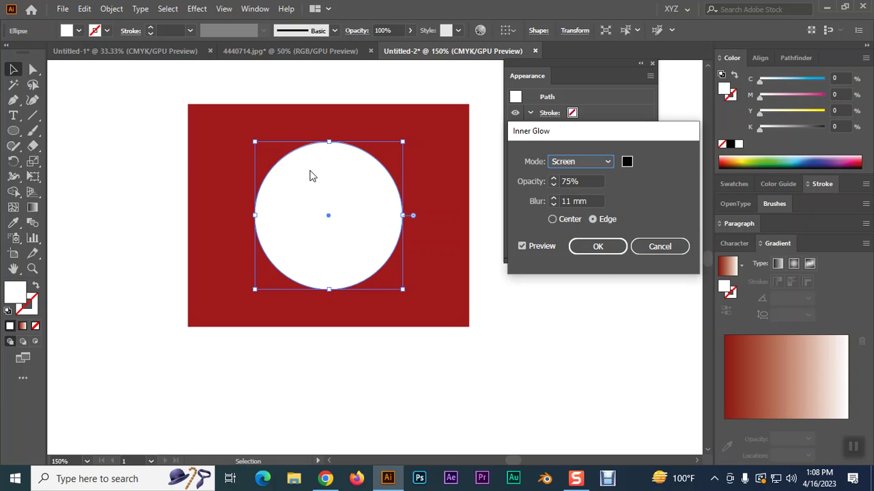
click(580, 166)
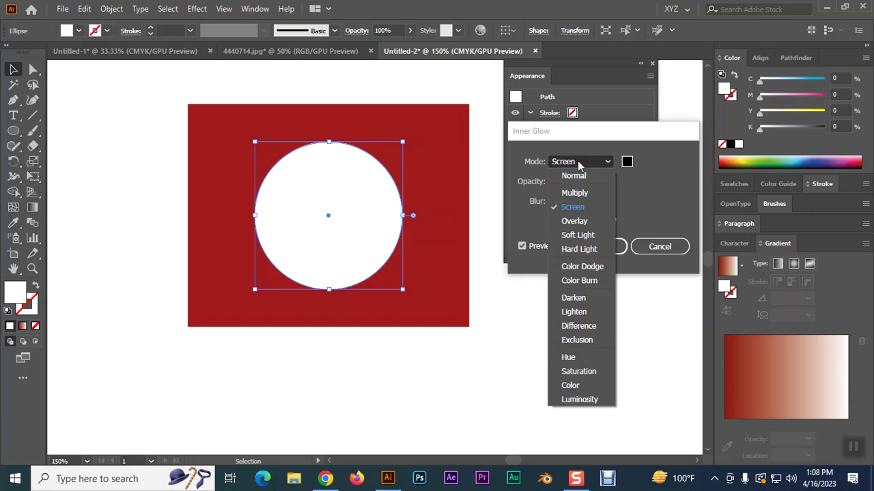
click(573, 234)
click(577, 161)
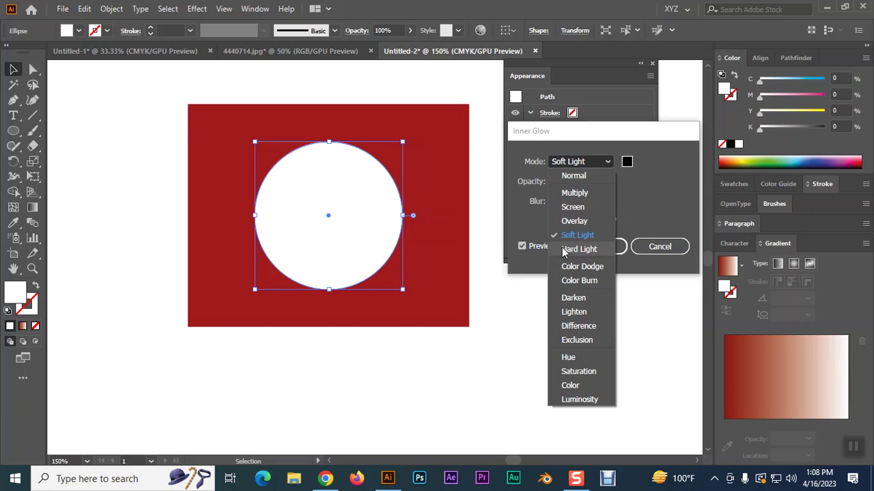
click(565, 249)
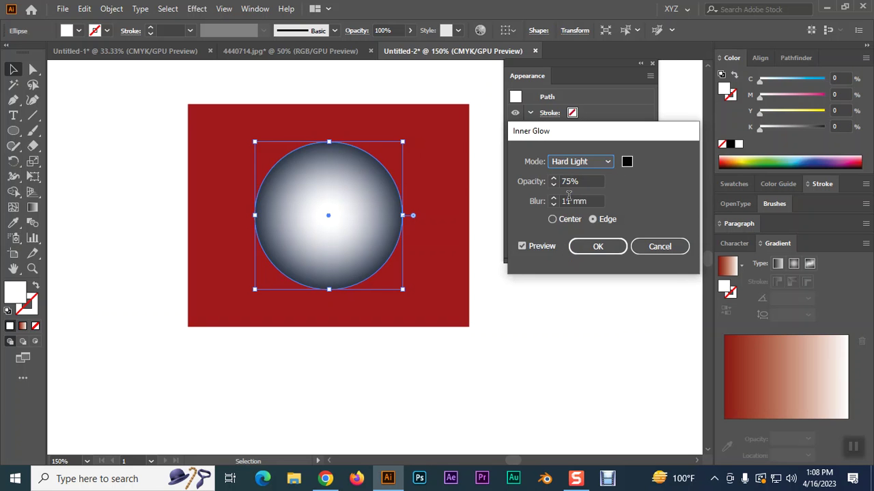
scroll(573, 163, up, 3)
scroll(572, 161, down, 3)
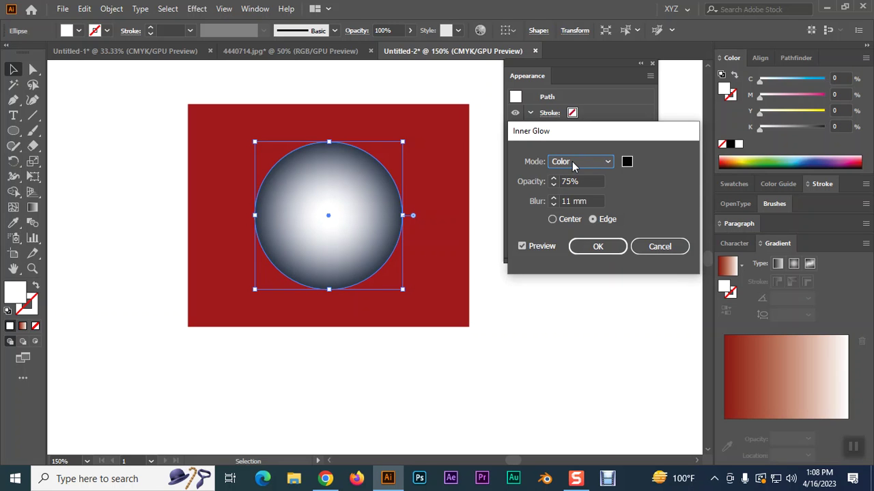
click(655, 247)
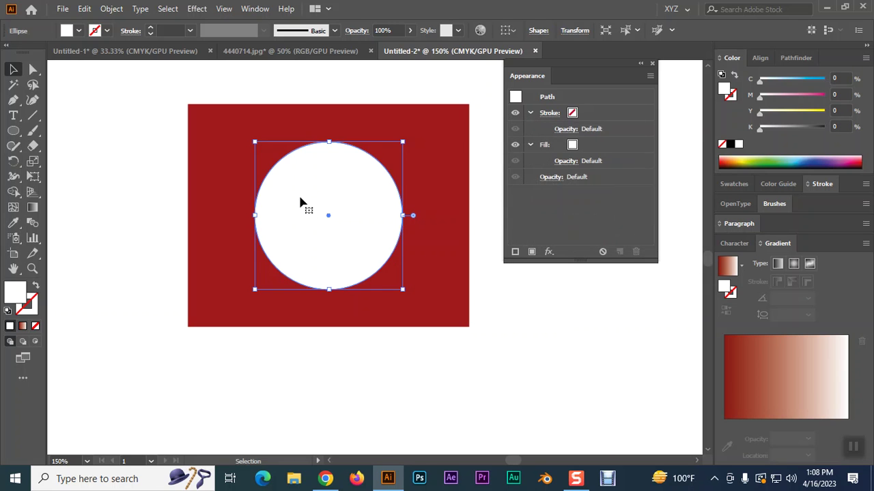
Change the red background rectangle's fill to black.
click(196, 8)
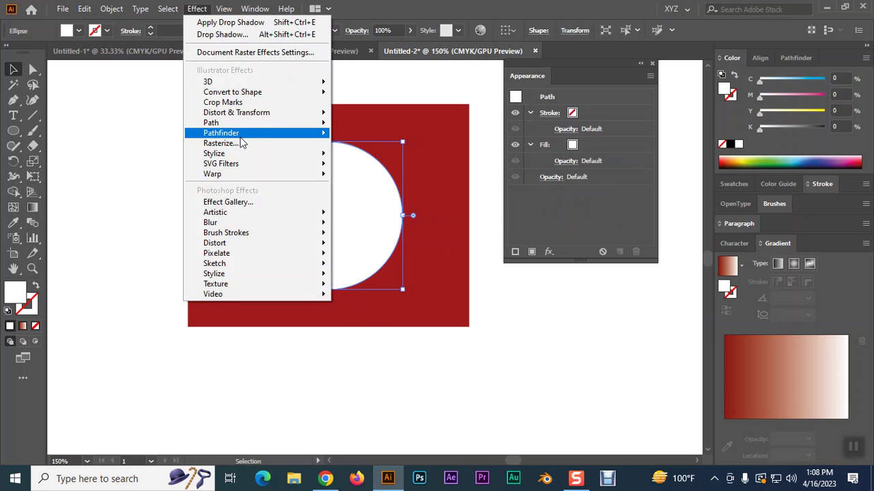
mouse_move(243, 133)
click(565, 353)
click(428, 283)
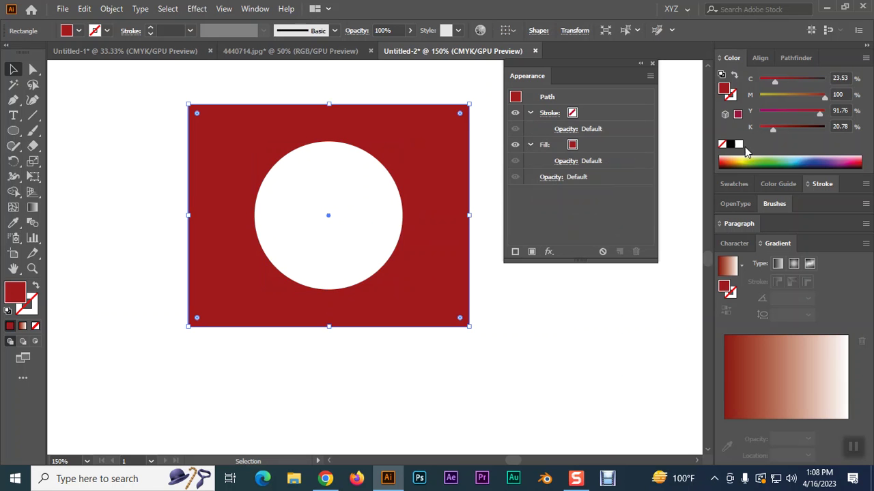
click(730, 144)
Preview a white (FFFFFF) Outer Glow on the white circle and adjust its blur.
click(303, 201)
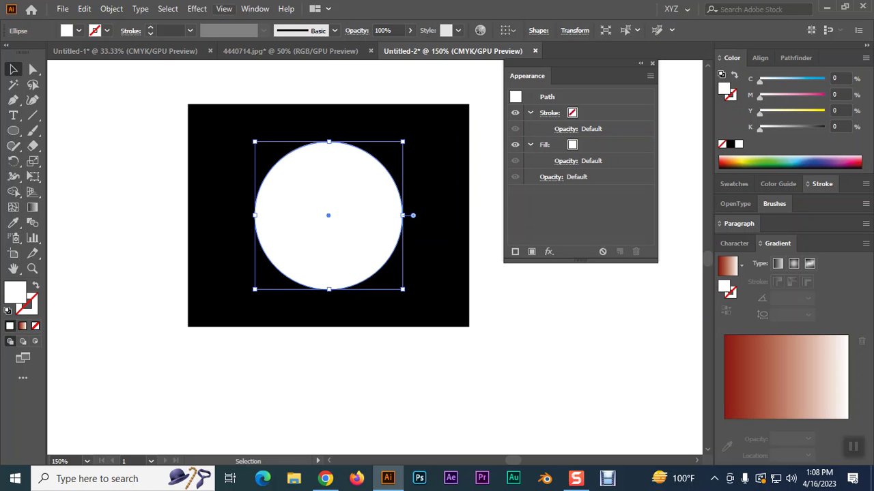
click(196, 8)
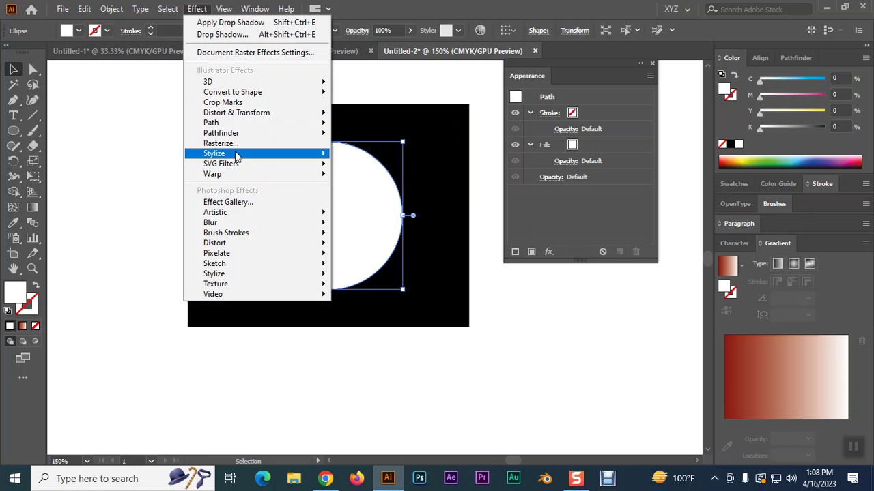
mouse_move(235, 154)
click(381, 198)
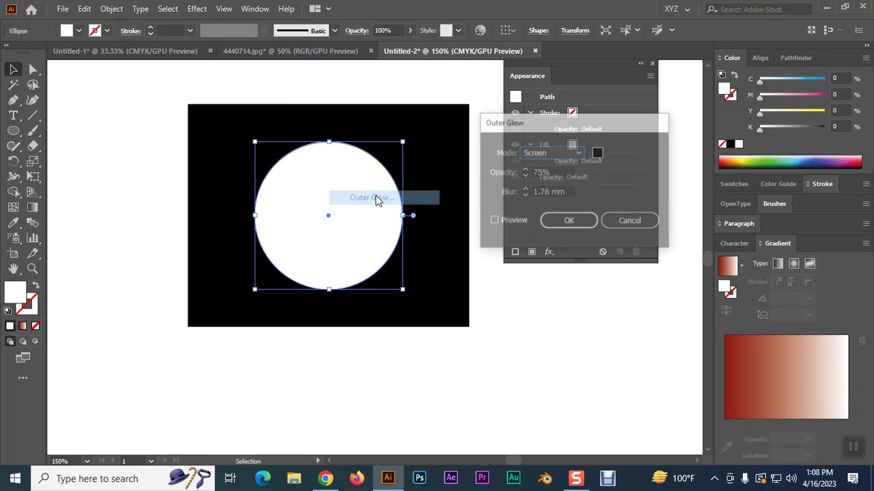
click(501, 222)
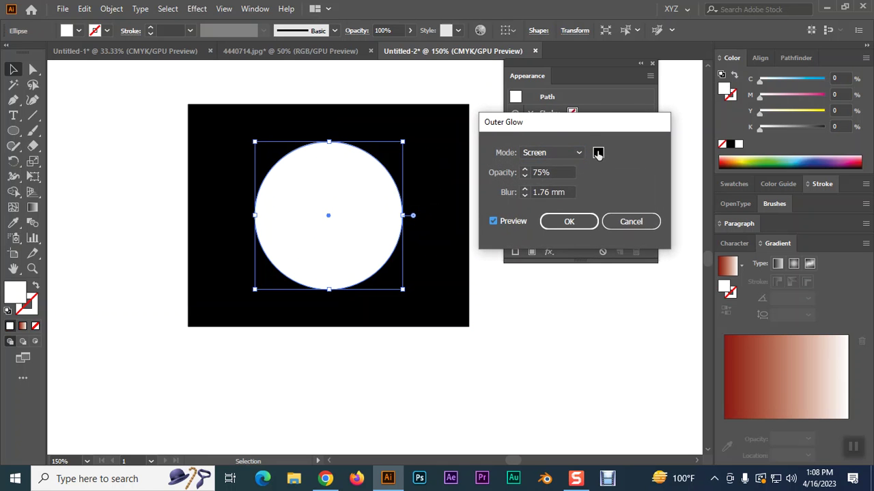
click(598, 152)
text(FFFFFF)
click(561, 54)
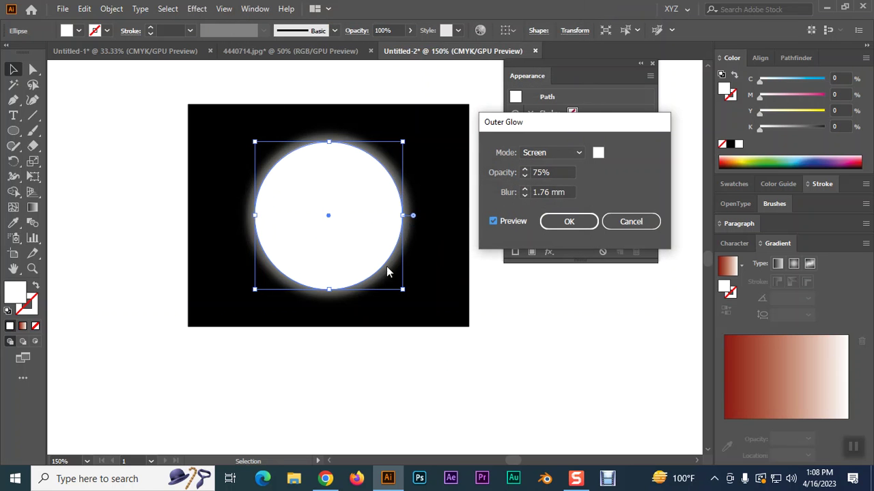
click(525, 189)
Set the glow blur to 8 mm, then search Freepik in Chrome for 'Night'.
click(524, 190)
click(326, 479)
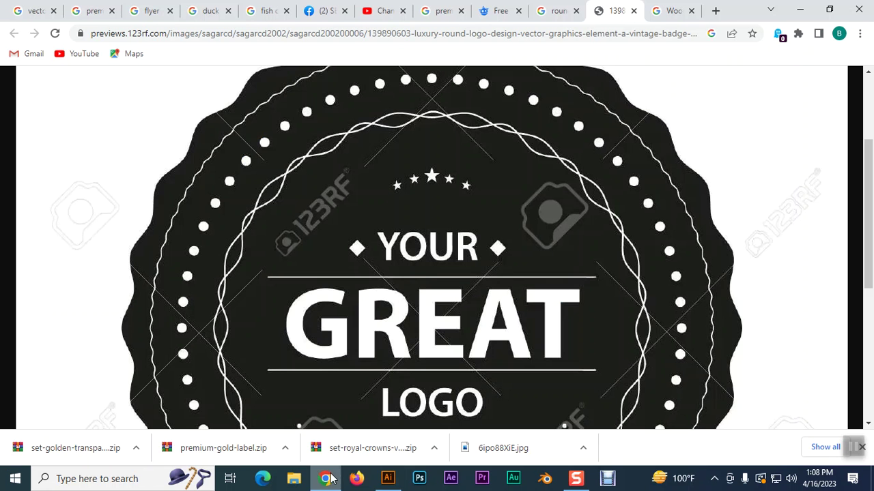
click(500, 11)
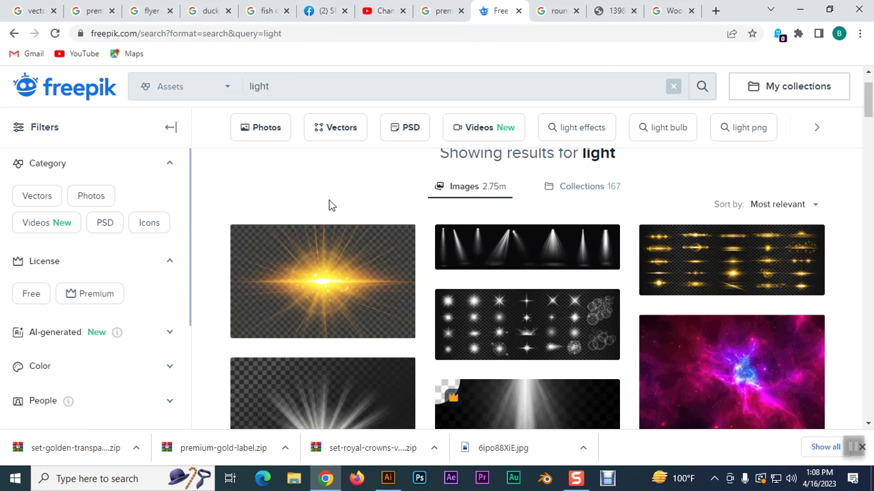
double_click(258, 86)
scroll(205, 80, up, 1)
text(Night)
key(Return)
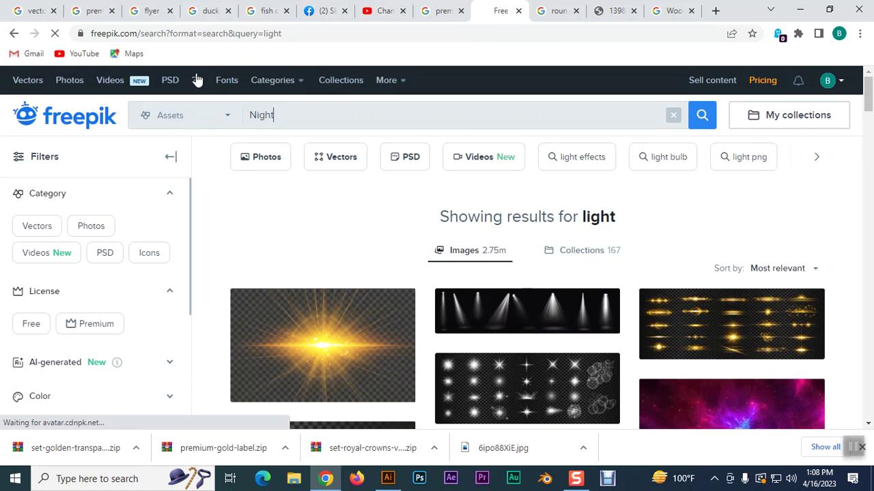
View the moonlit meadow and Moon nature landscape images, then check Illustrator.
scroll(567, 282, down, 3)
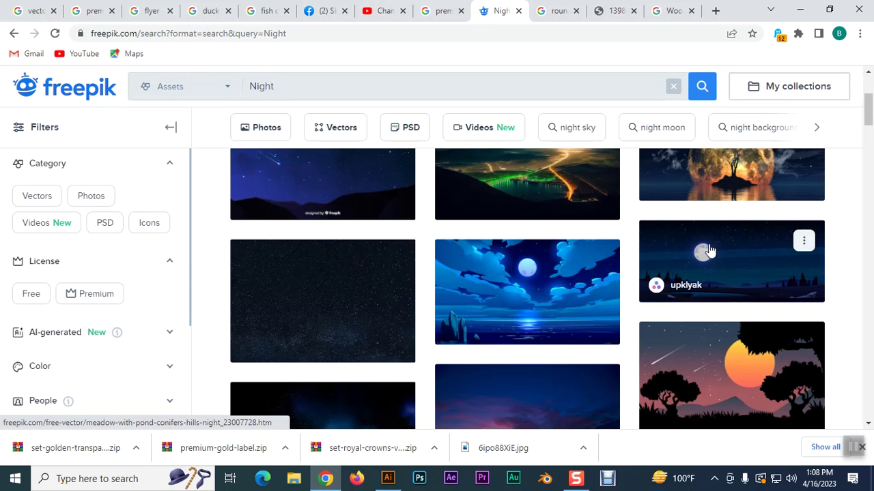
click(707, 253)
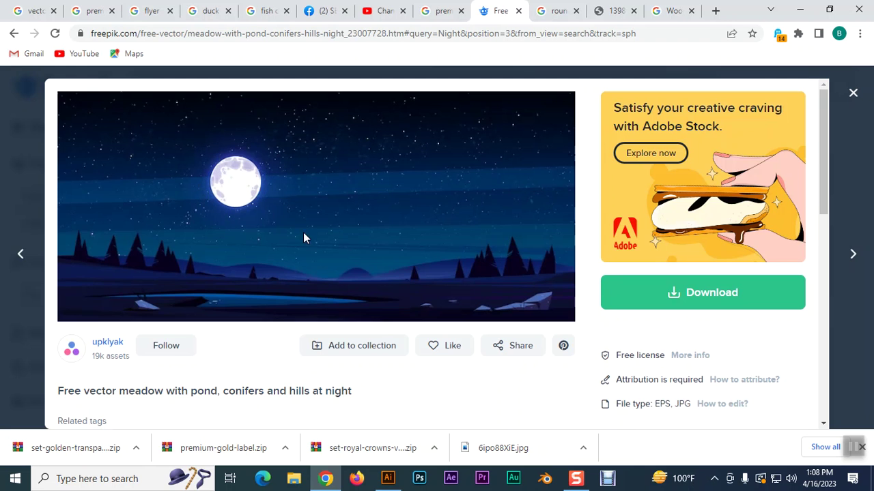
scroll(419, 262, down, 5)
click(323, 247)
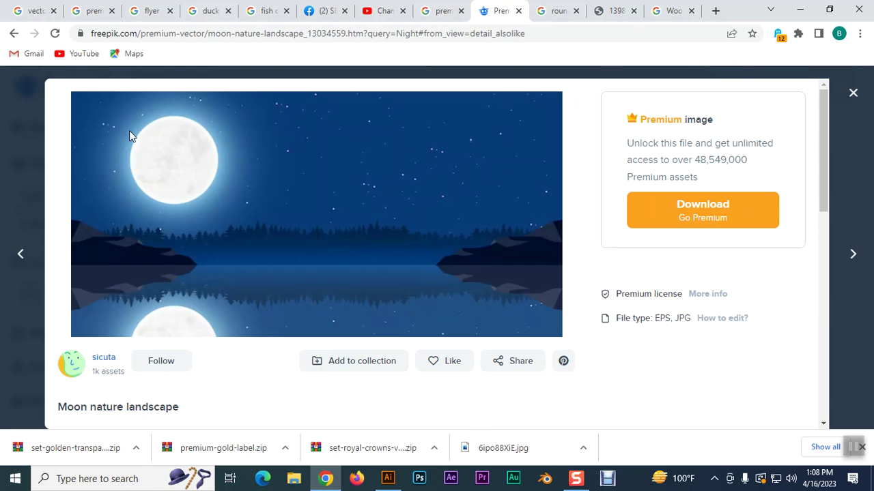
click(852, 92)
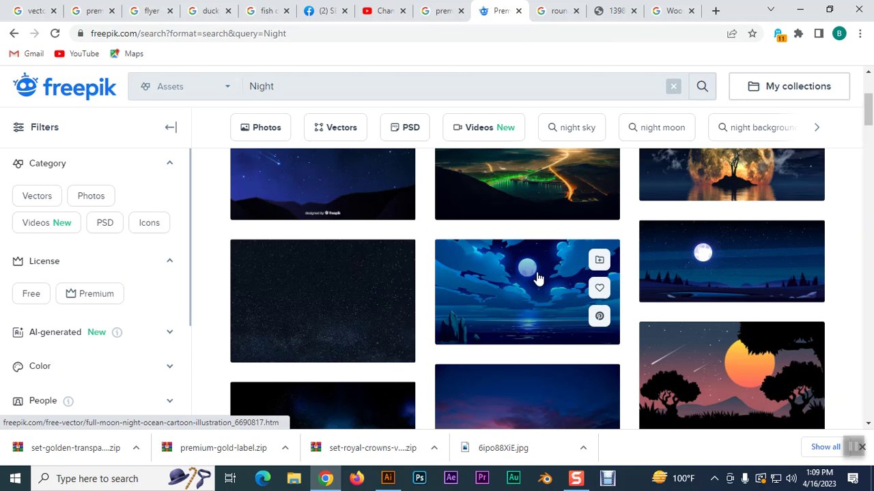
click(389, 480)
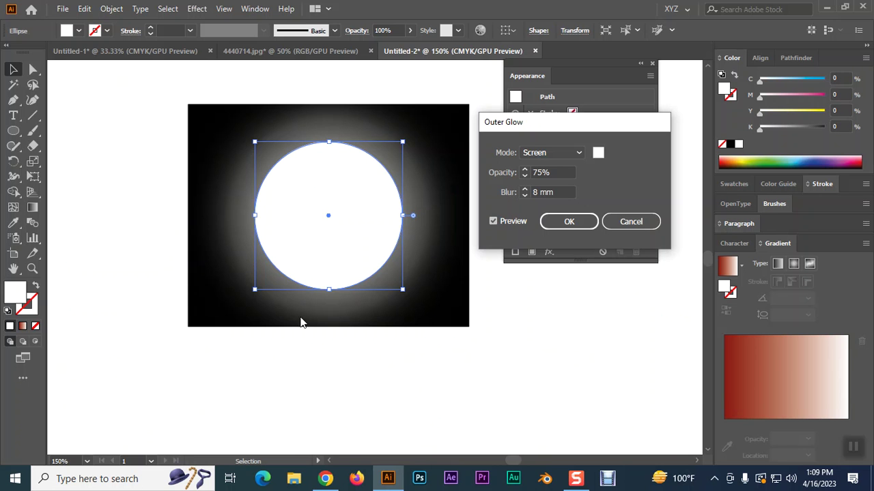
Back in the Night results, view the full moon night ocean illustration, then return to Illustrator.
click(325, 479)
scroll(548, 348, down, 5)
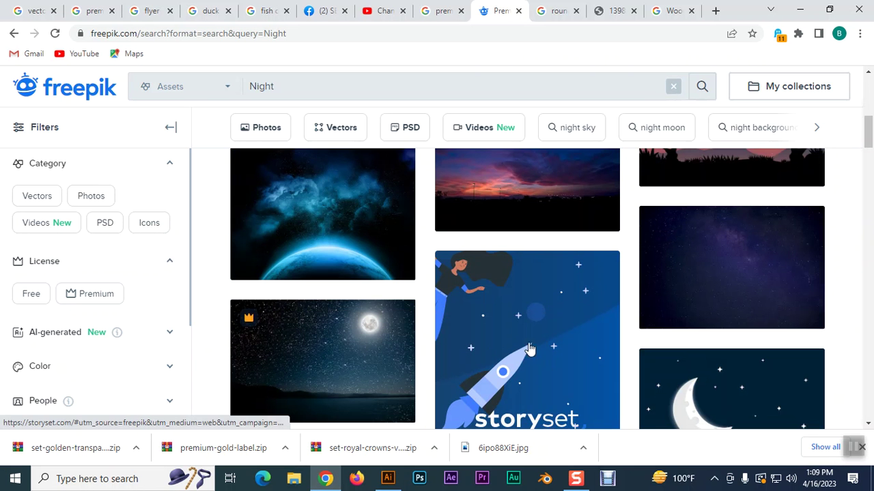
scroll(459, 353, up, 2)
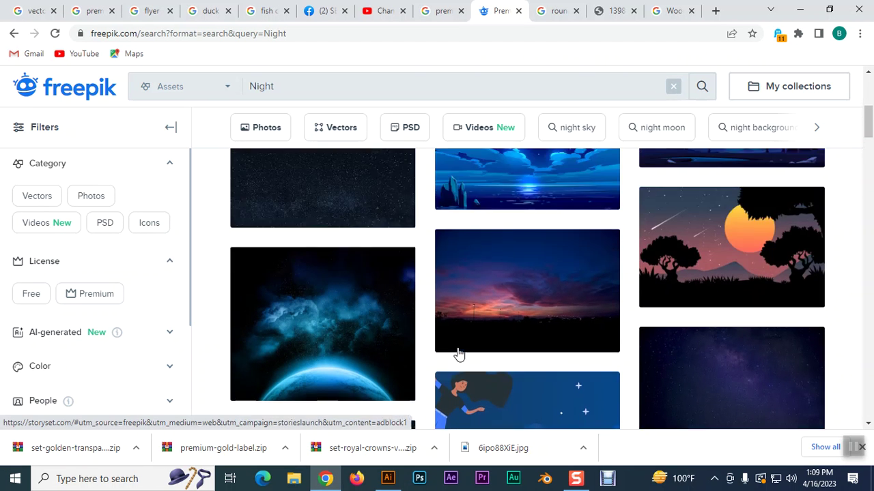
click(525, 251)
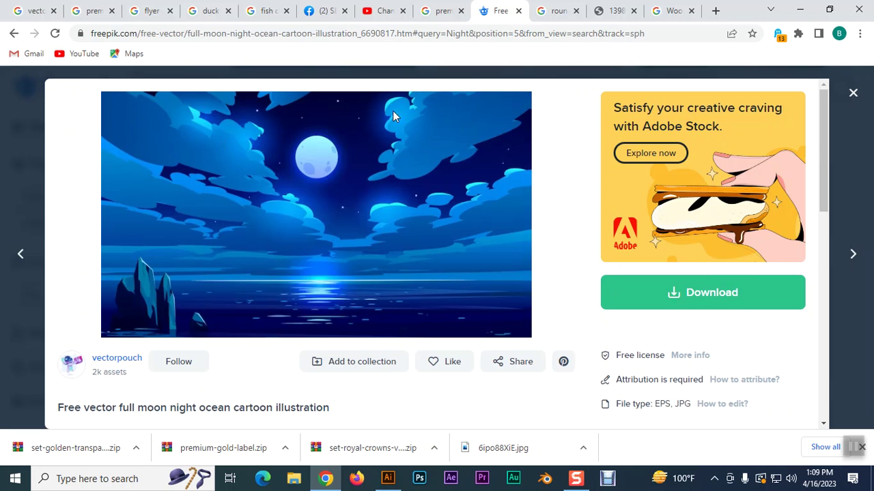
click(852, 92)
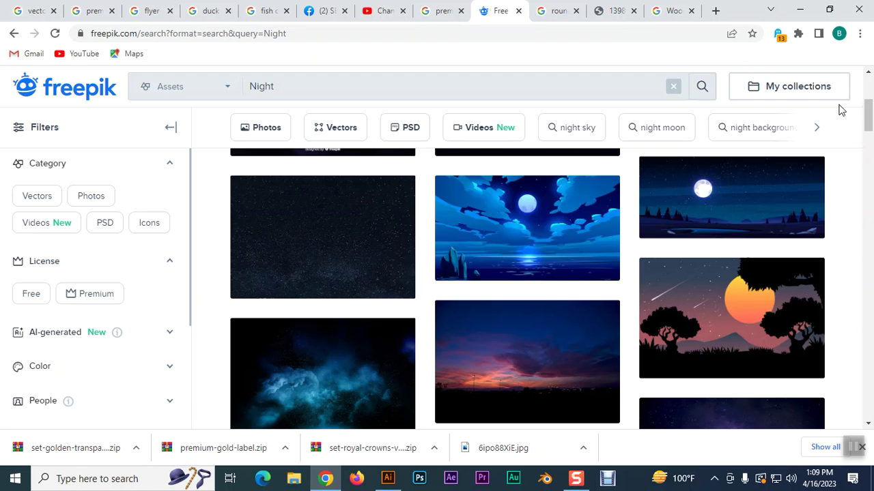
click(391, 485)
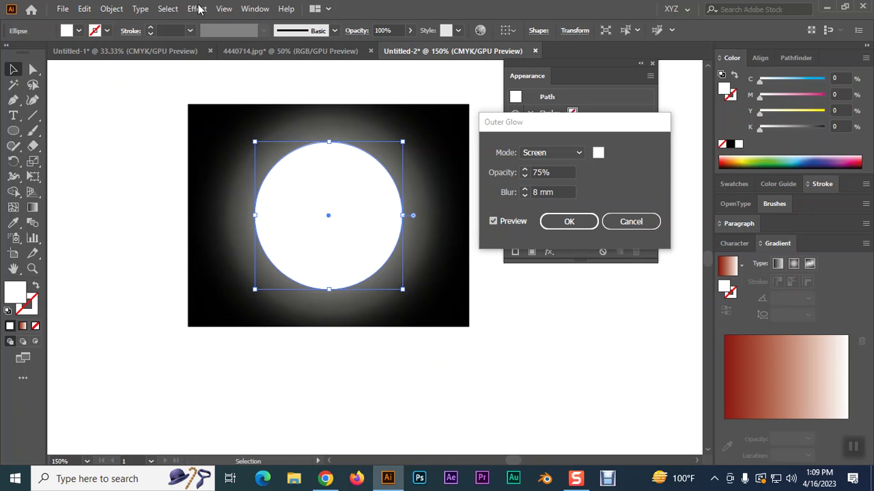
Cancel the outer glow, delete the white circle, and select the black rectangle.
click(631, 222)
click(196, 8)
mouse_move(231, 155)
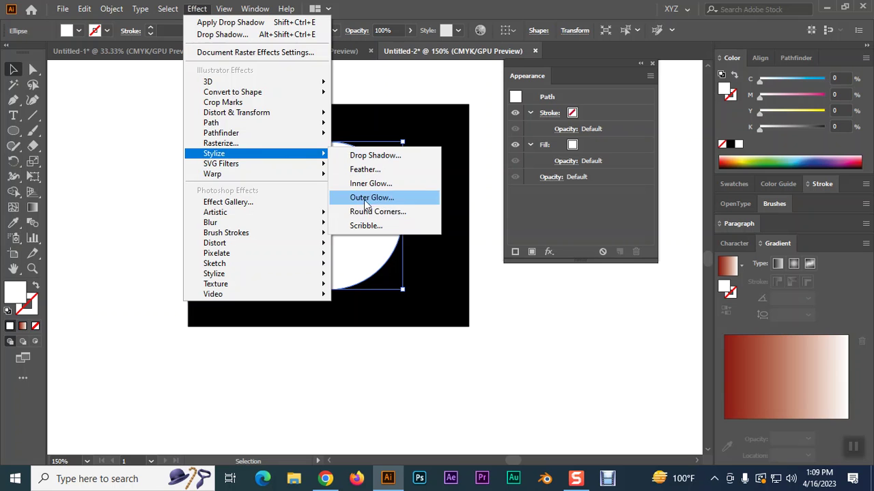
click(328, 217)
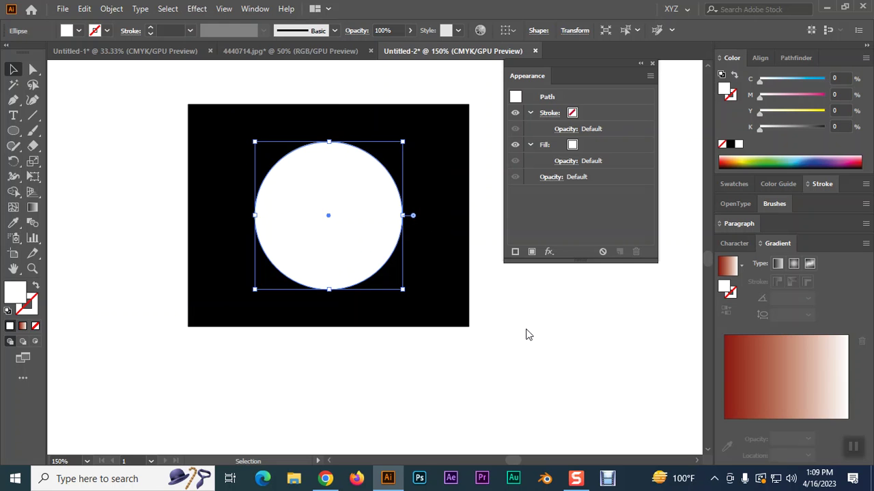
key(Delete)
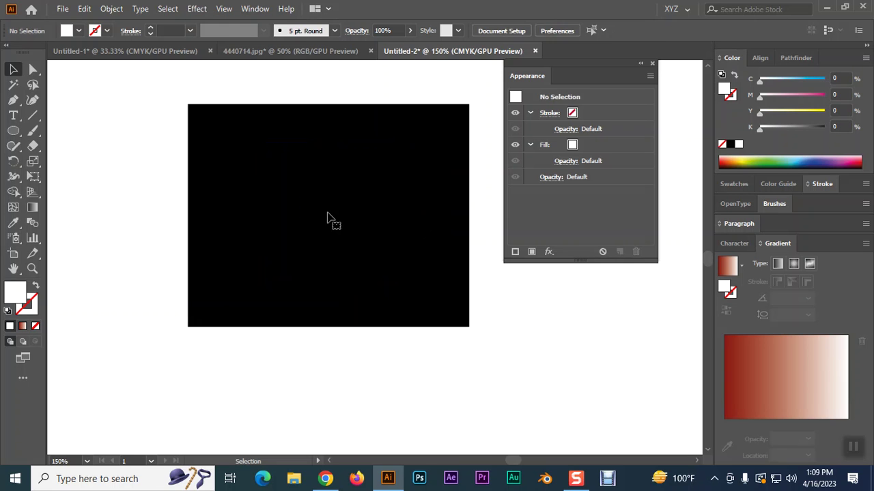
click(327, 218)
Shorten the black rectangle from the top into a wide panel and try live corner rounding.
drag(329, 104, 328, 160)
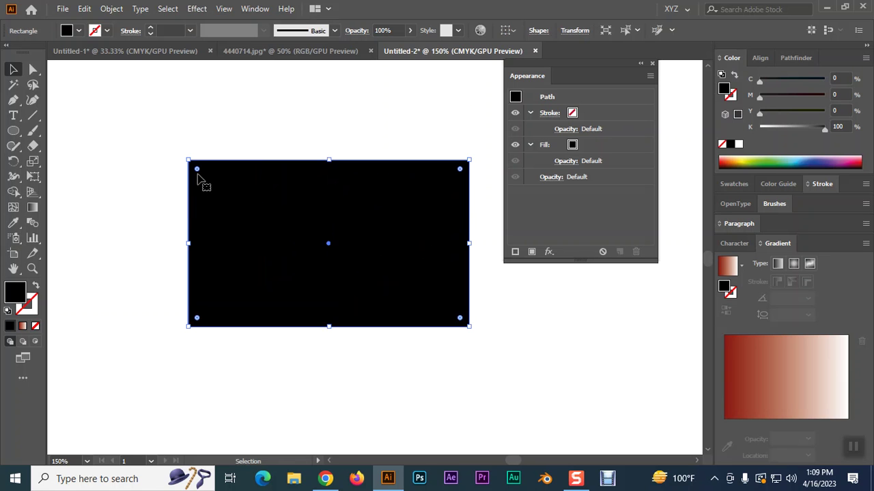
key(ctrl+plus)
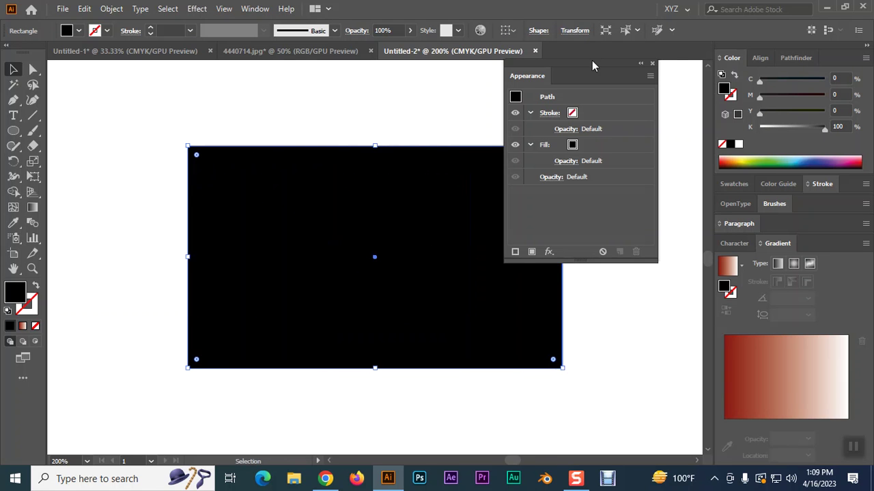
drag(592, 63, 753, 67)
drag(196, 155, 219, 178)
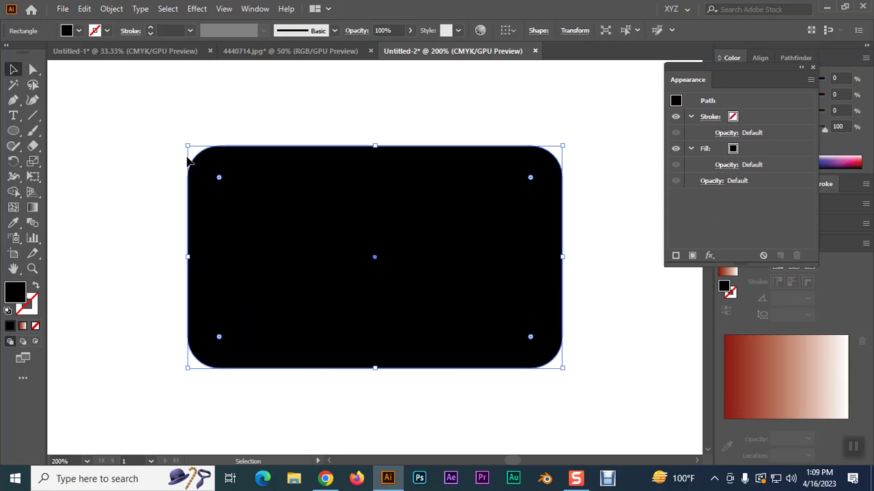
key(ctrl+z)
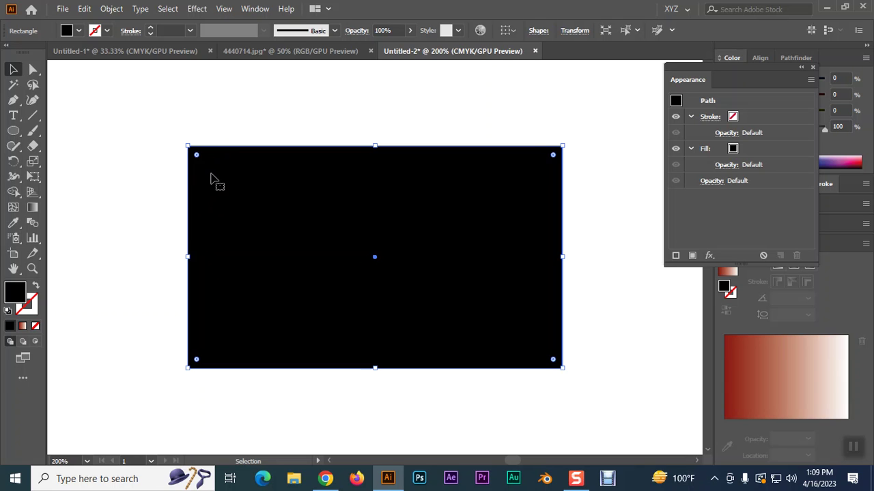
drag(196, 155, 176, 136)
Preview 4 mm Round Corners on the black rectangle, cancel it, and bring Chrome forward.
click(197, 8)
mouse_move(237, 154)
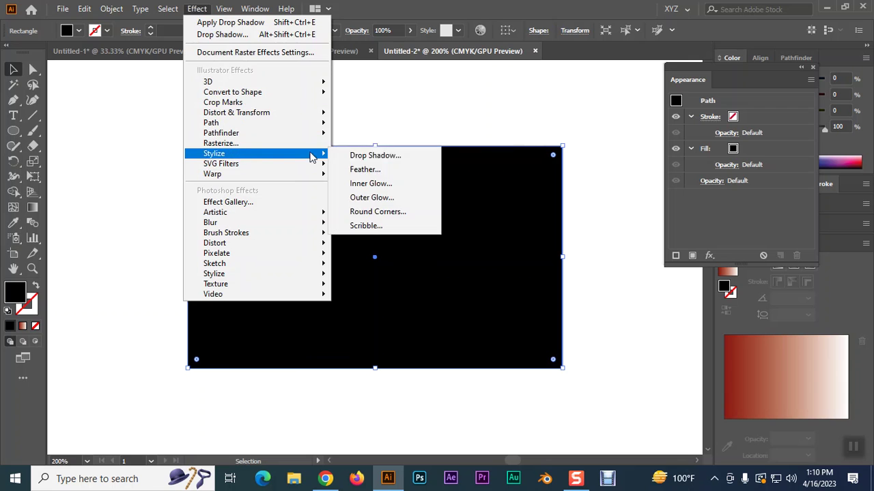
click(382, 212)
click(510, 97)
click(456, 101)
text(4)
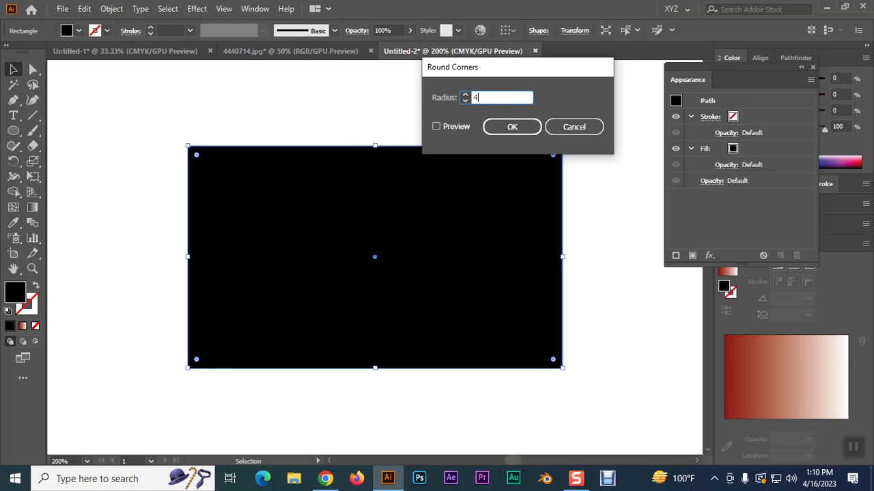
click(449, 128)
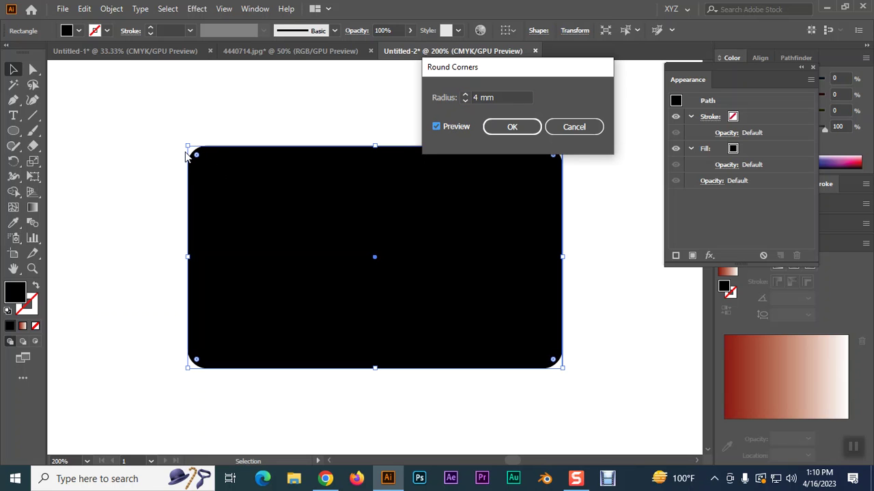
click(566, 126)
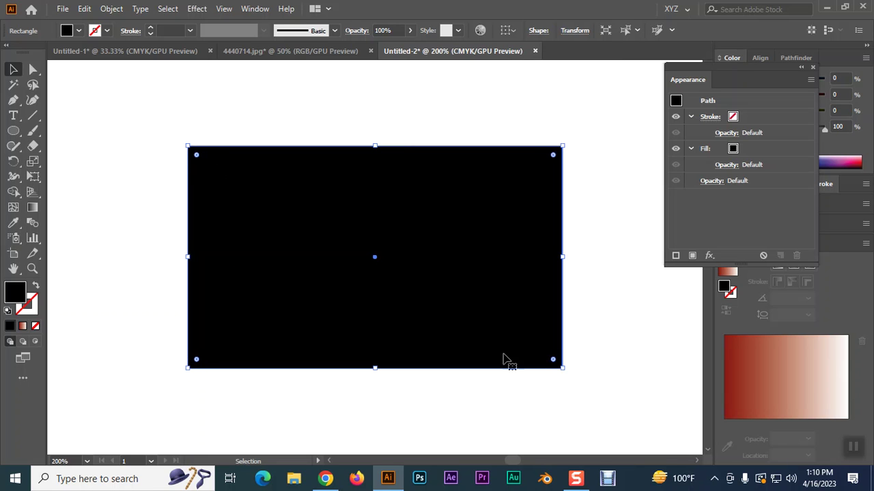
click(326, 478)
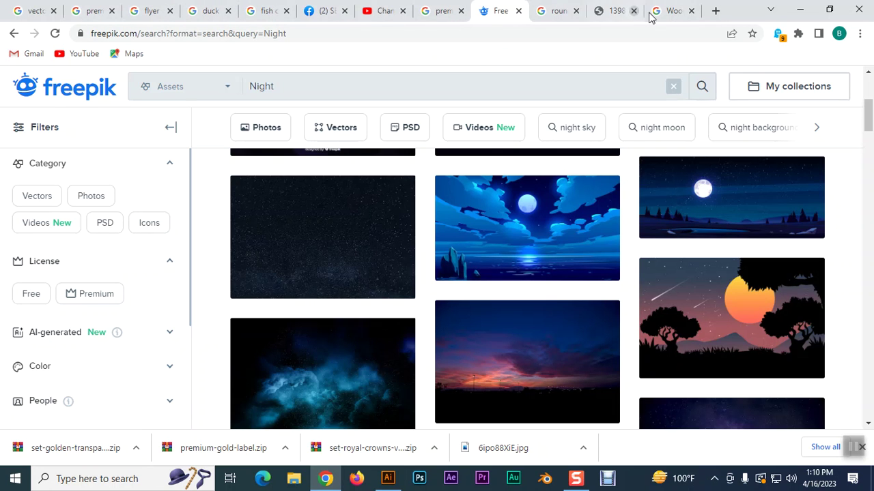
Google 'business card design' in a new tab, preview two example cards, then return to Illustrator.
click(715, 10)
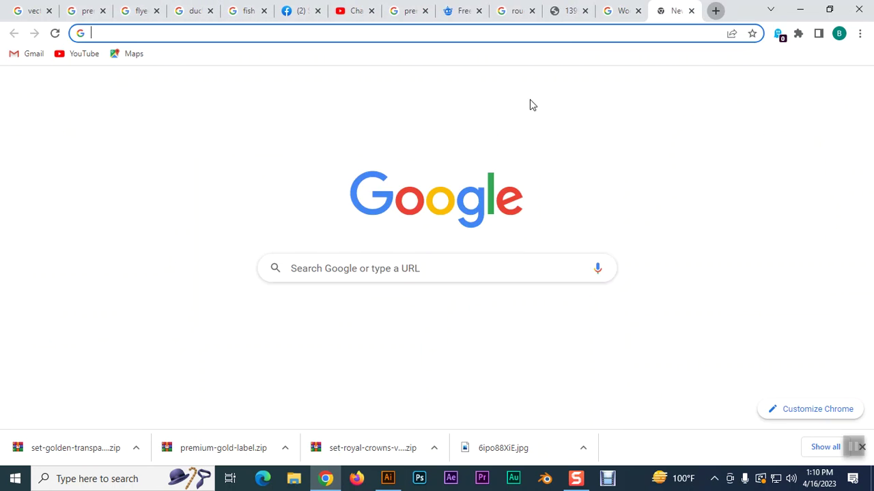
click(405, 273)
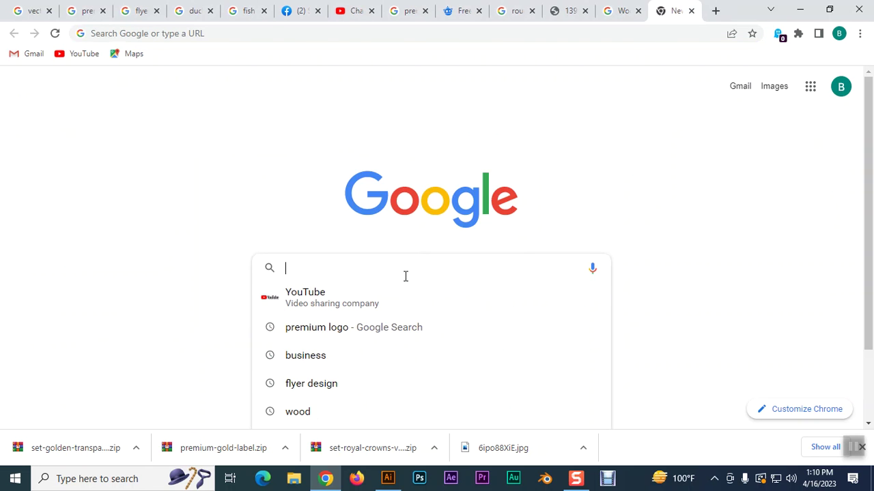
click(380, 358)
click(190, 96)
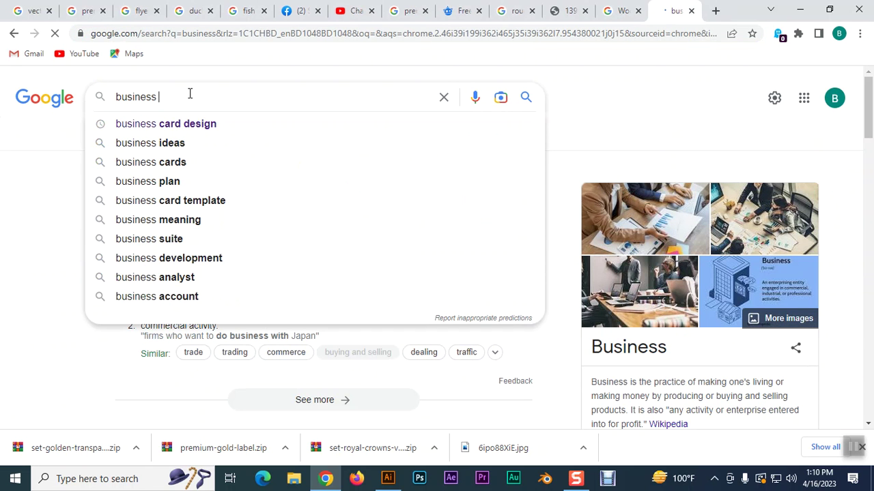
click(200, 125)
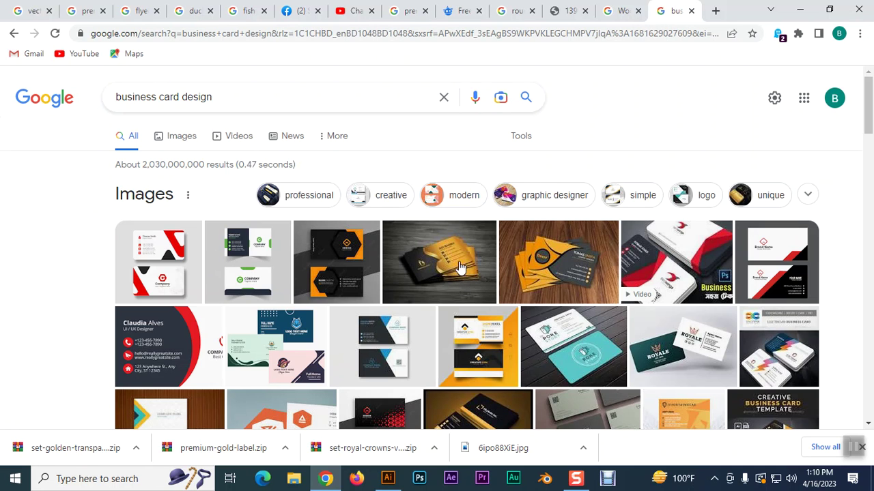
click(174, 263)
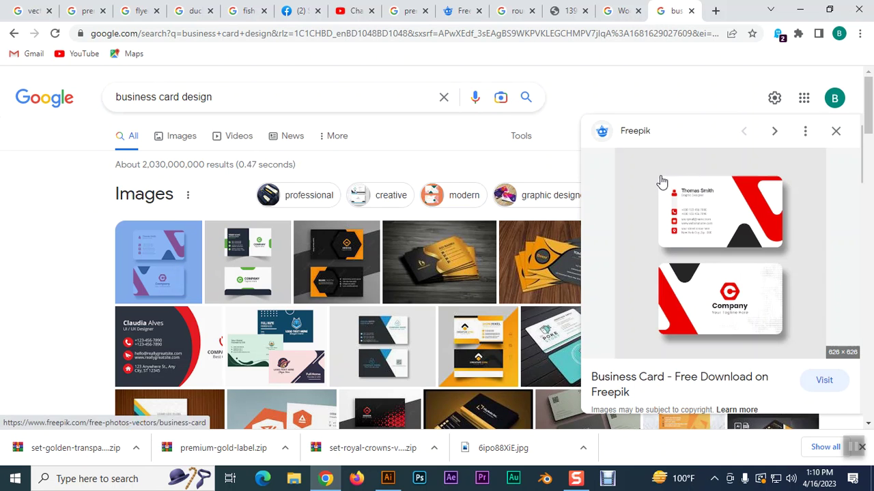
click(275, 248)
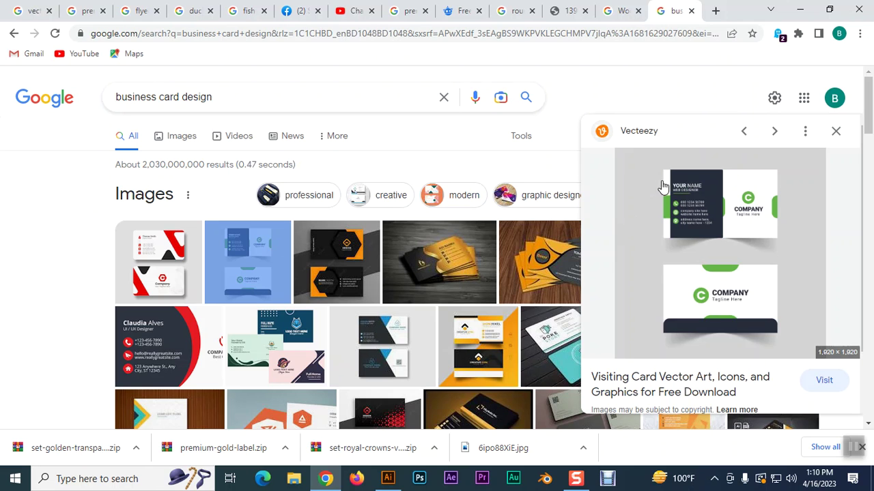
key(Left)
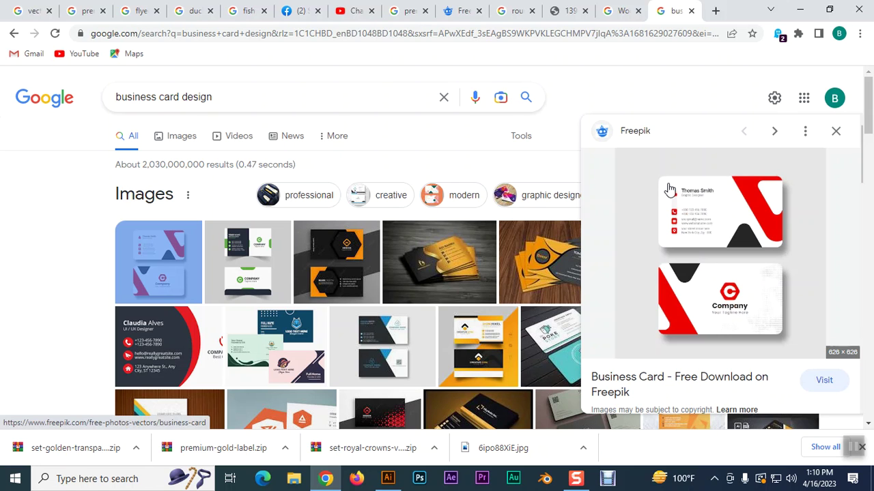
click(388, 478)
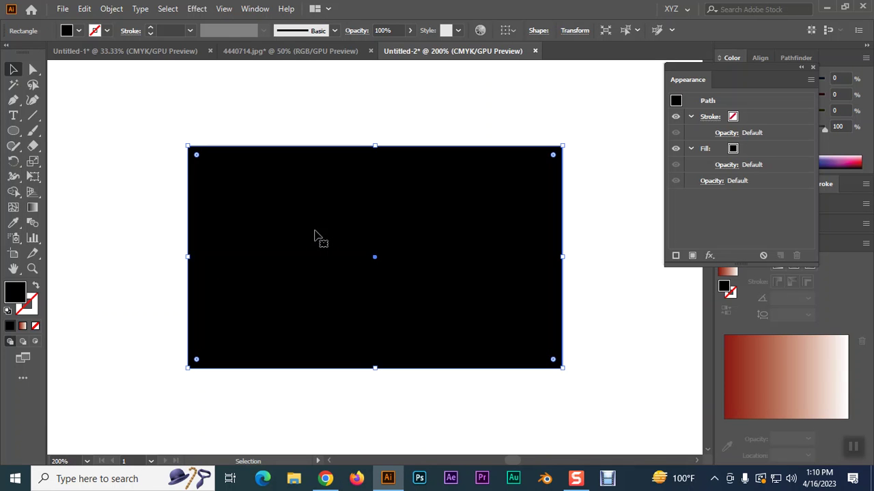
Replace the old rectangle with a new 88 × 55 mm rectangle placed toward the upper left.
key(Delete)
drag(13, 131, 115, 129)
click(333, 191)
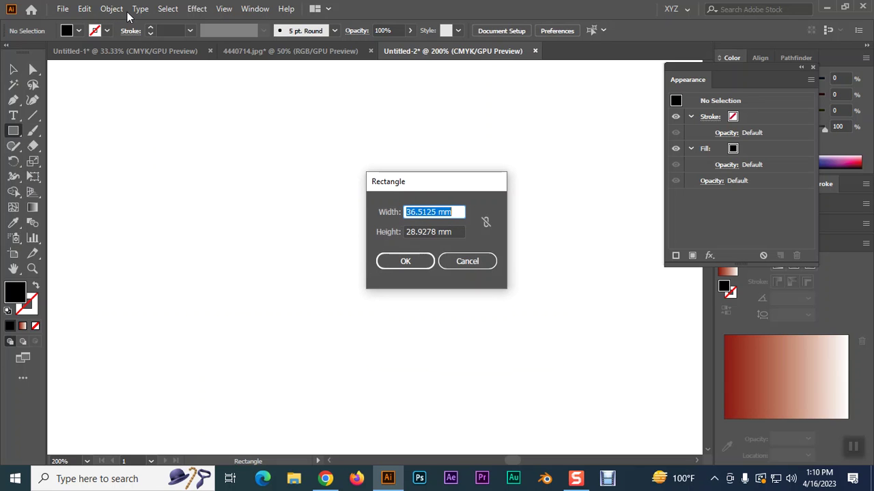
double_click(456, 208)
drag(456, 208, 360, 215)
text(88)
key(Tab)
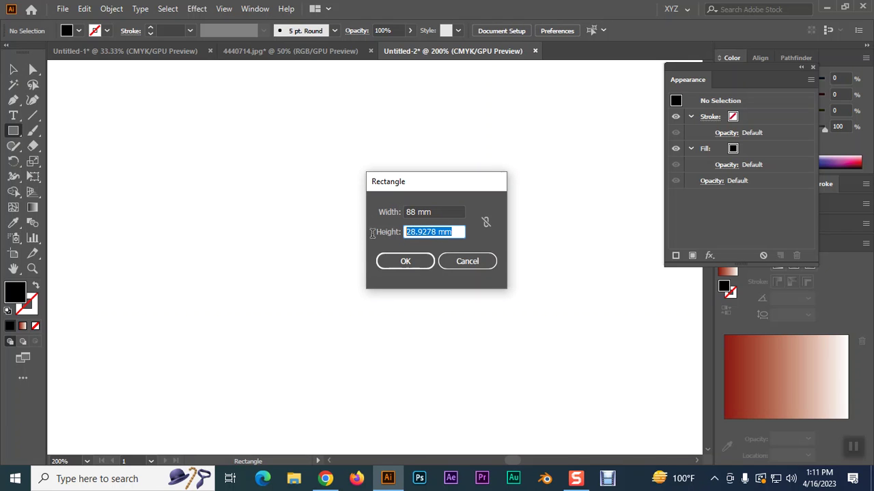
text(55)
click(406, 261)
click(13, 69)
drag(482, 253, 232, 162)
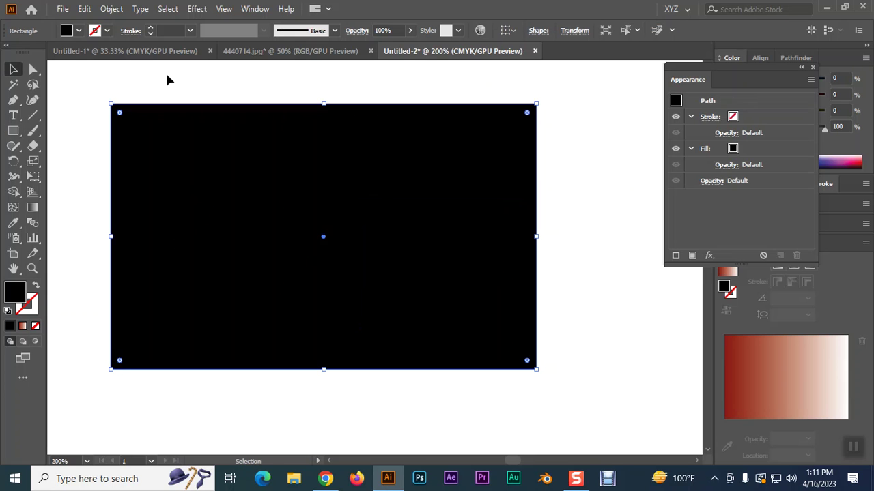
Apply a 4 mm Round Corners effect to the new rectangle.
click(195, 10)
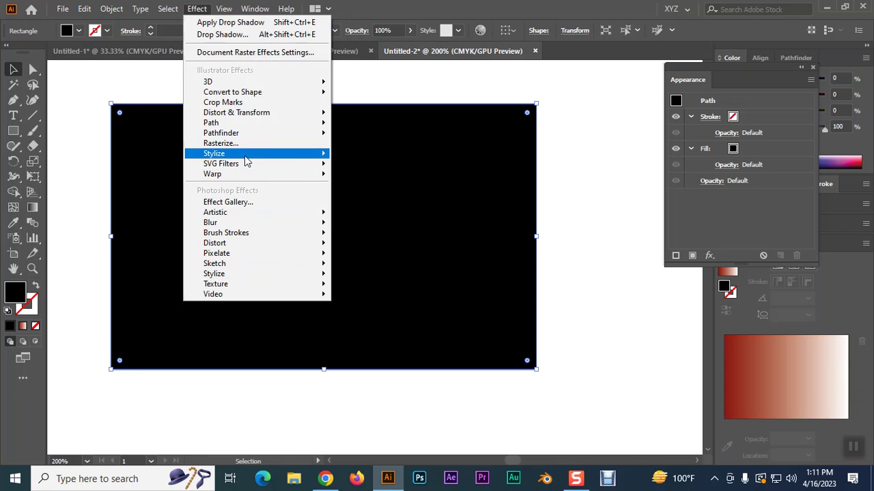
mouse_move(245, 156)
click(388, 213)
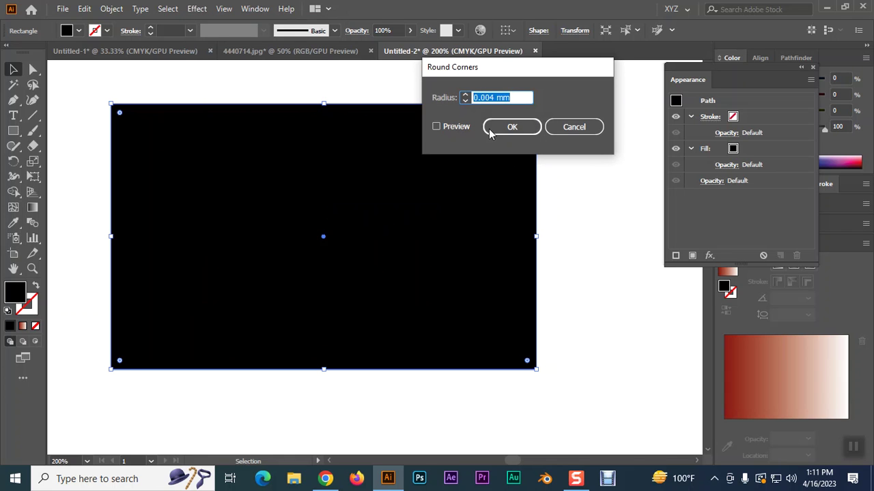
drag(517, 96, 428, 97)
text(4)
click(455, 128)
click(512, 127)
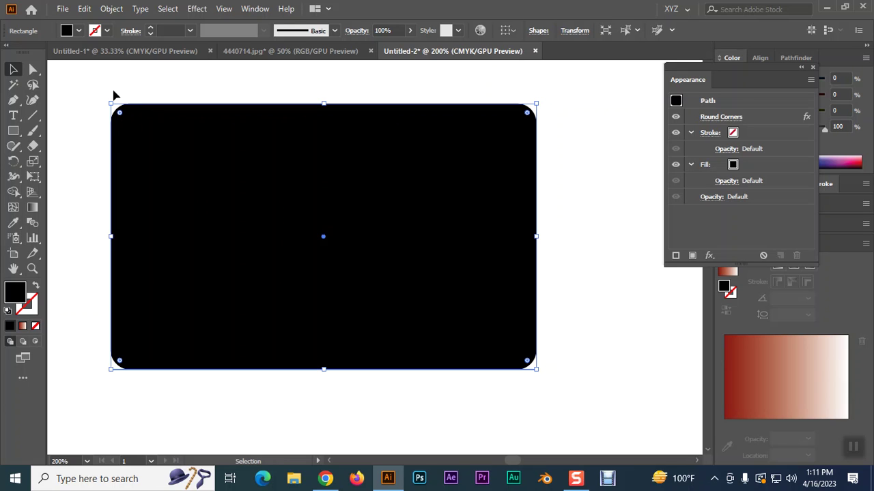
Expand the rounded rectangle's appearance into a plain path, then delete it.
click(110, 9)
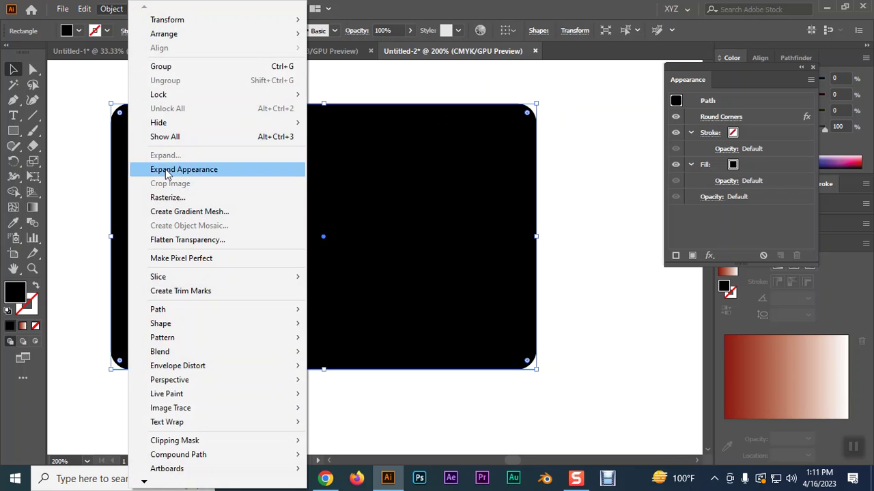
click(194, 171)
click(554, 134)
click(509, 148)
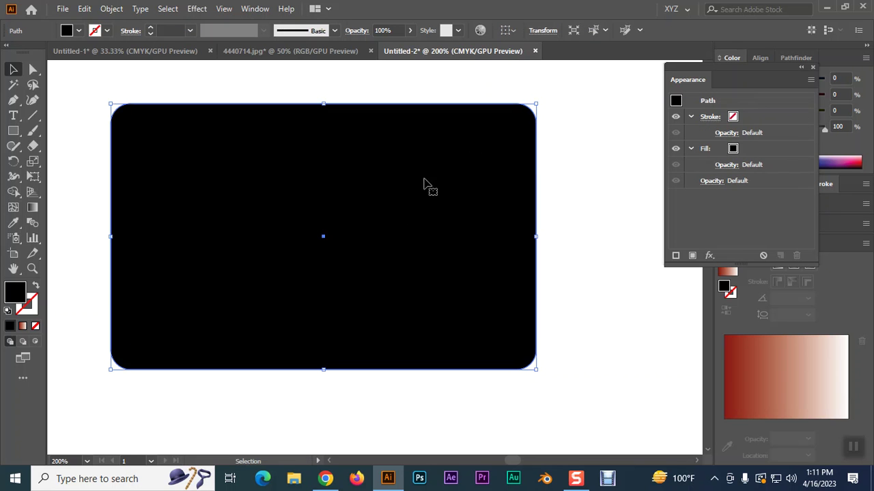
click(542, 167)
click(460, 170)
key(Delete)
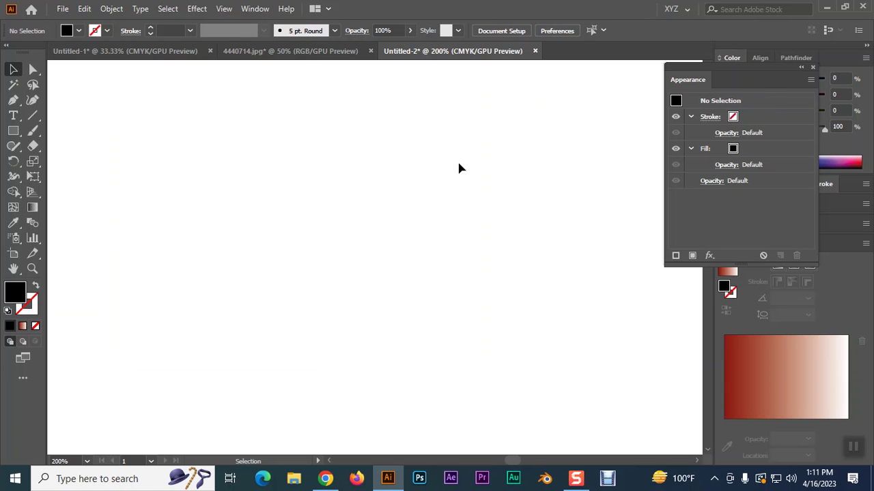
Draw a black rectangle near the centre of the artboard.
click(13, 131)
drag(240, 199, 544, 347)
click(13, 69)
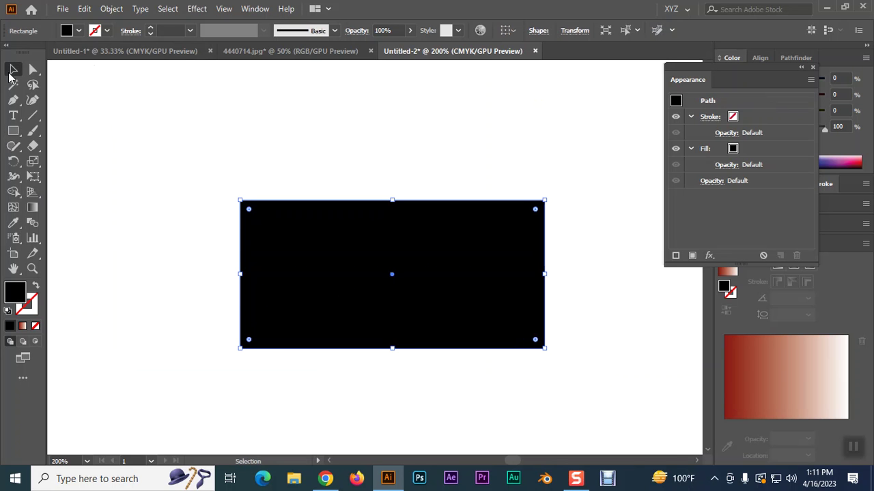
Try a Scribble effect with 3.18 mm strokes and 6.7 mm spacing, then cancel it.
click(197, 11)
mouse_move(244, 153)
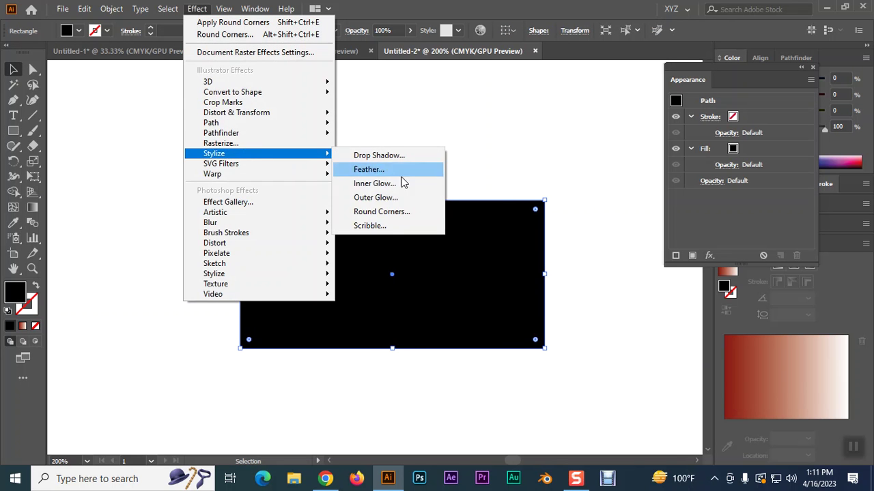
click(394, 228)
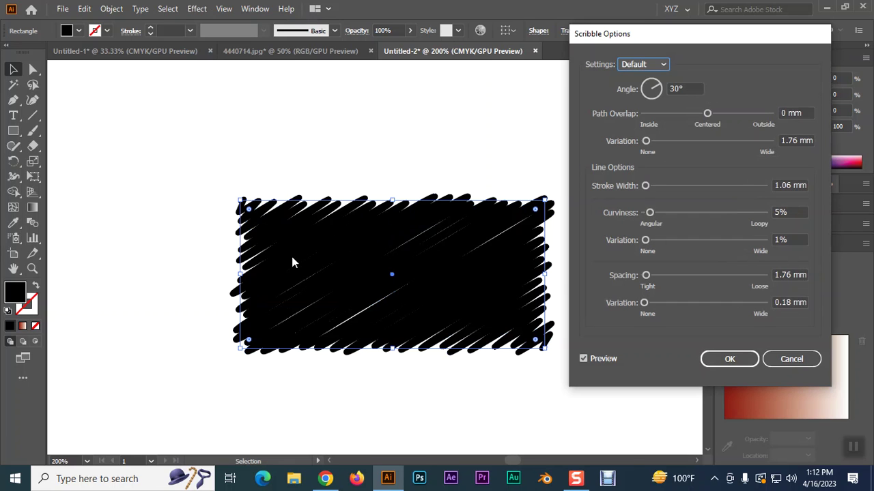
mouse_move(706, 114)
mouse_down()
mouse_move(722, 114)
mouse_move(674, 124)
mouse_move(695, 124)
mouse_up()
drag(647, 144, 662, 146)
mouse_move(647, 185)
mouse_down()
mouse_move(670, 187)
mouse_move(648, 187)
mouse_move(664, 213)
mouse_move(649, 239)
mouse_move(669, 240)
mouse_up()
click(650, 213)
drag(646, 276, 673, 278)
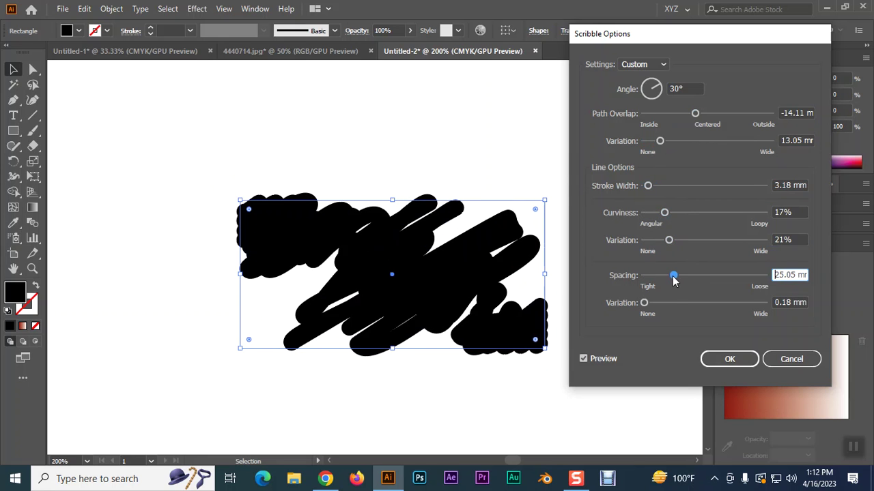
drag(648, 307, 644, 305)
drag(674, 278, 651, 279)
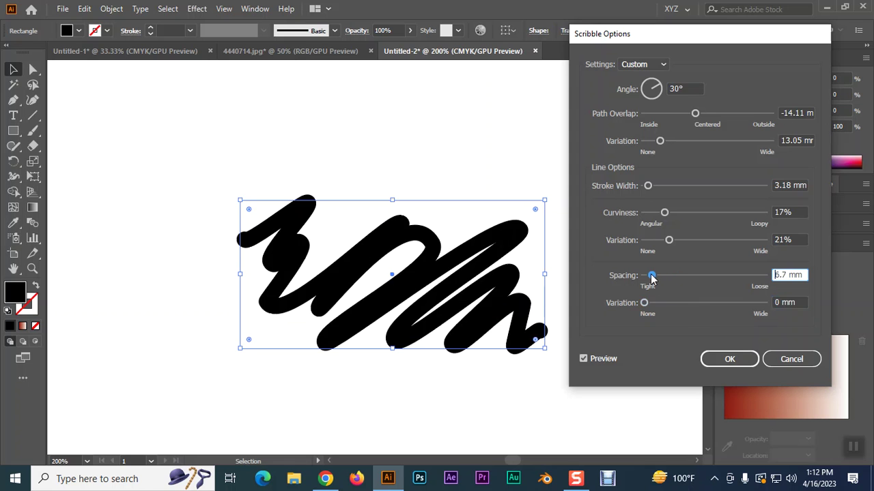
click(789, 357)
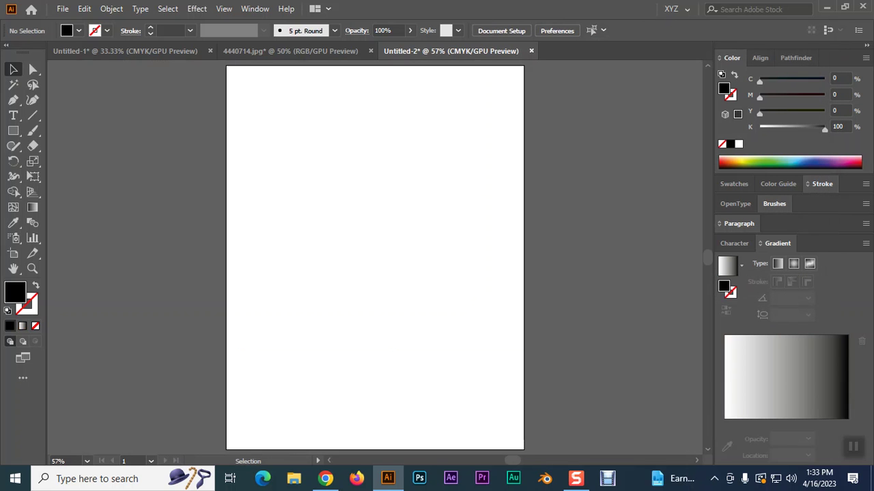
Draw a tall black ellipse on the artboard with the Ellipse Tool.
click(197, 8)
mouse_move(249, 117)
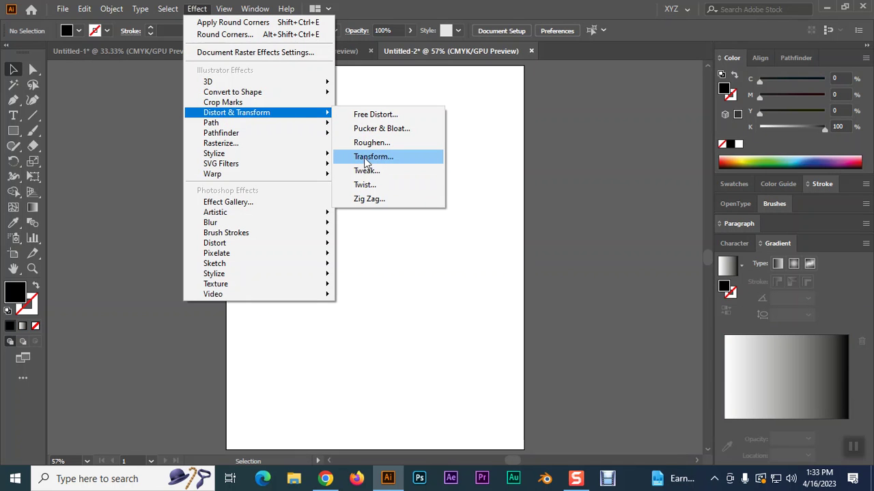
click(490, 184)
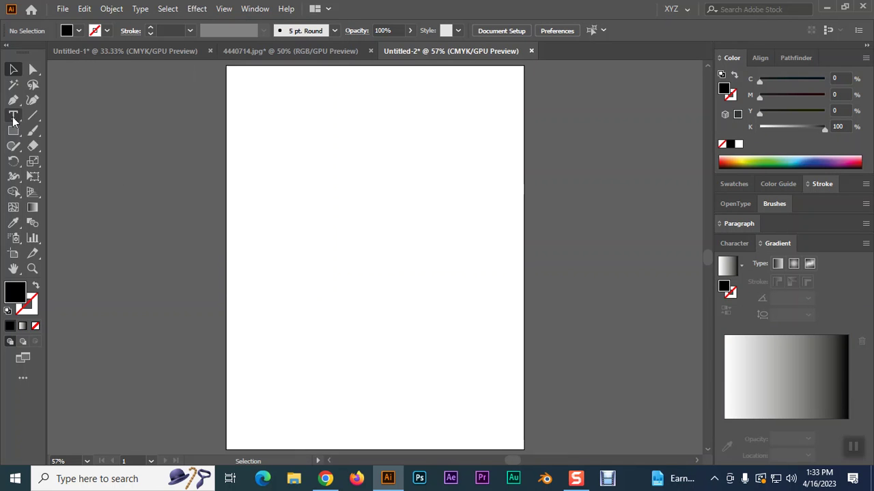
drag(13, 130, 70, 162)
drag(306, 162, 355, 253)
click(33, 69)
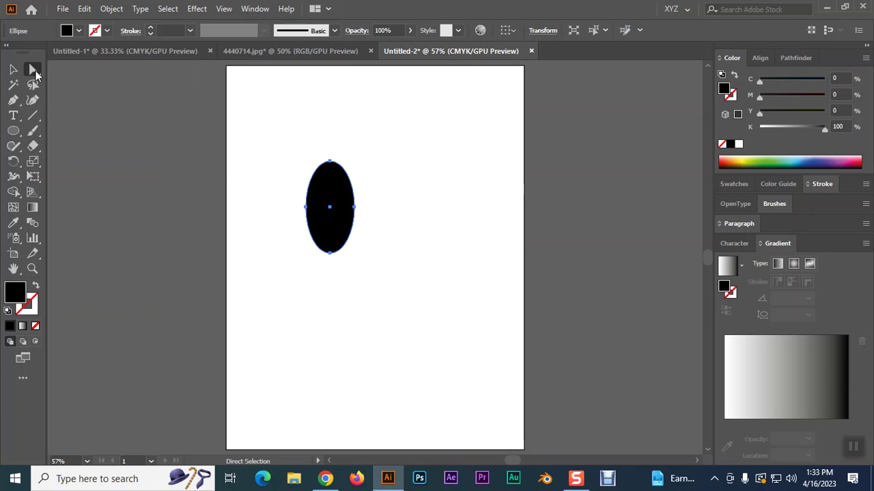
Convert the ellipse's top anchor to a corner, then undo back to the plain ellipse.
click(330, 162)
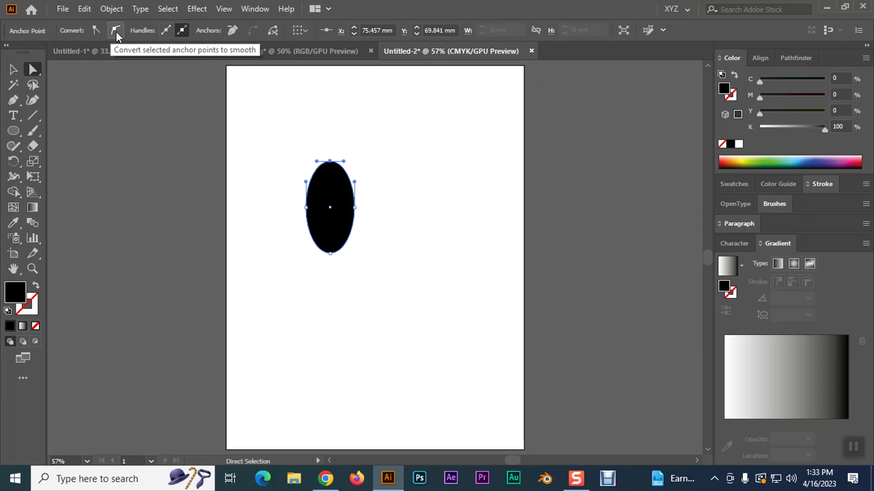
click(95, 30)
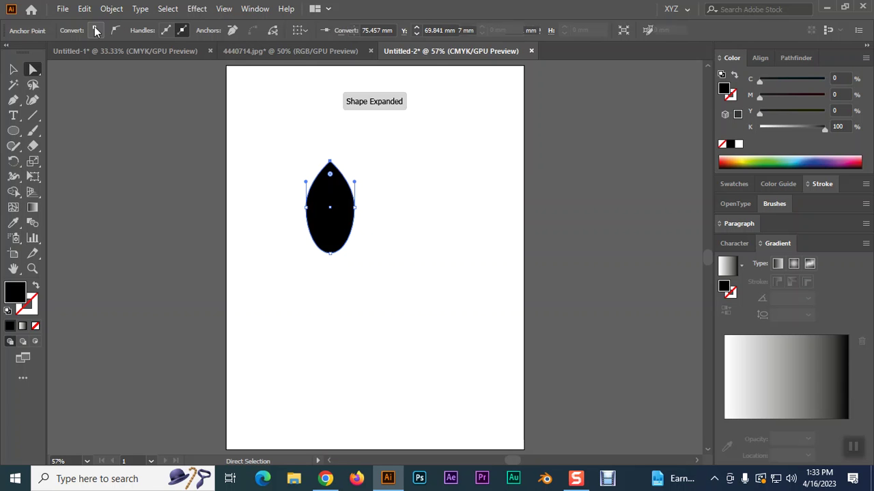
key(ctrl)
key(ctrl+1)
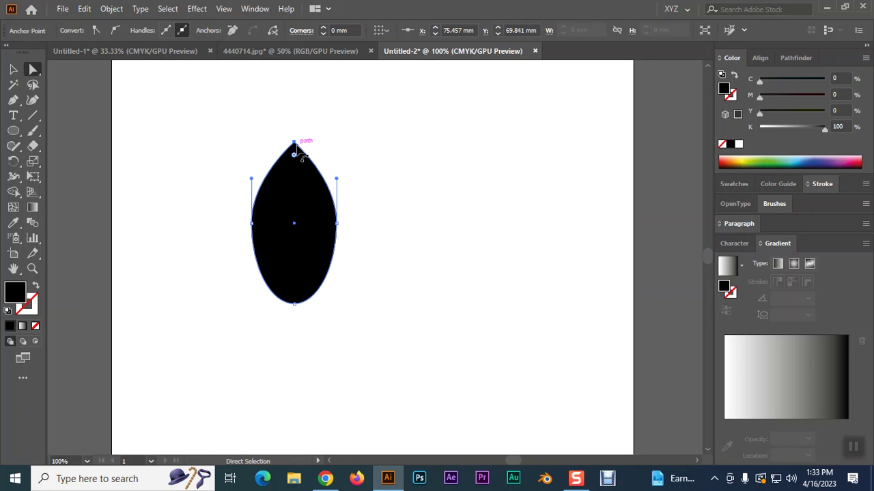
key(ctrl)
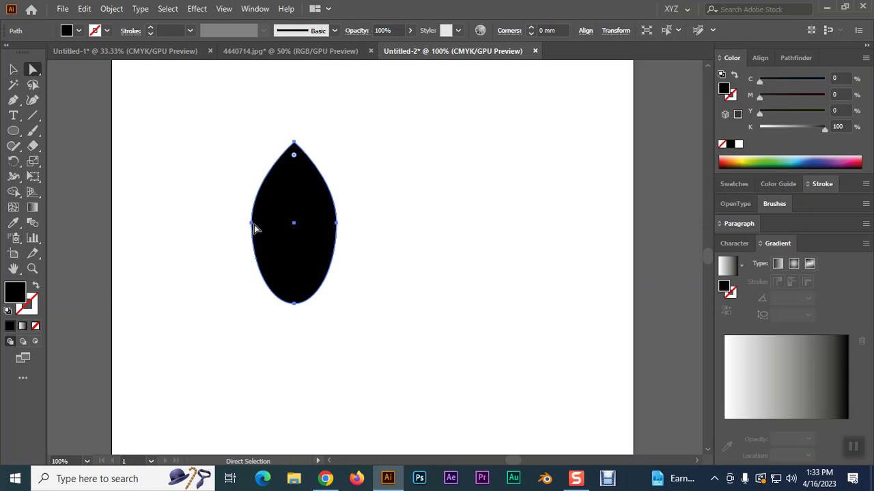
click(336, 223)
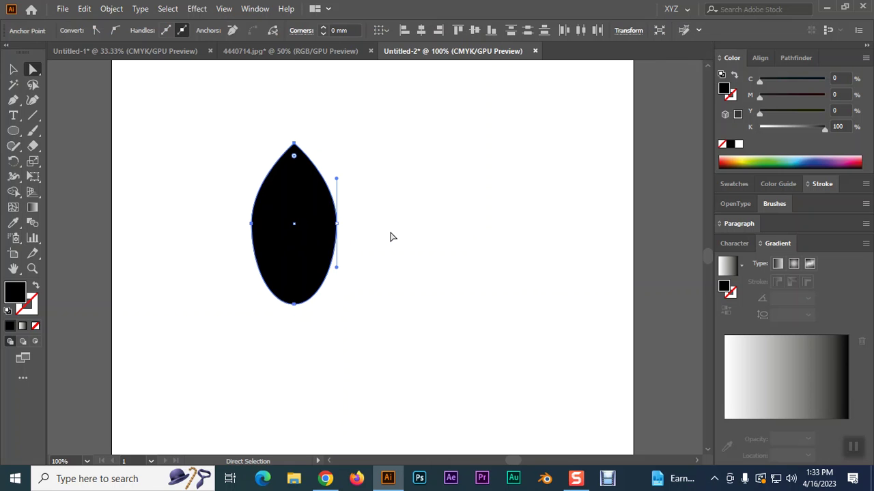
key(ctrl+z)
key(ctrl+z)
key(Up)
key(Up)
key(Up)
key(Up)
key(Up)
key(Up)
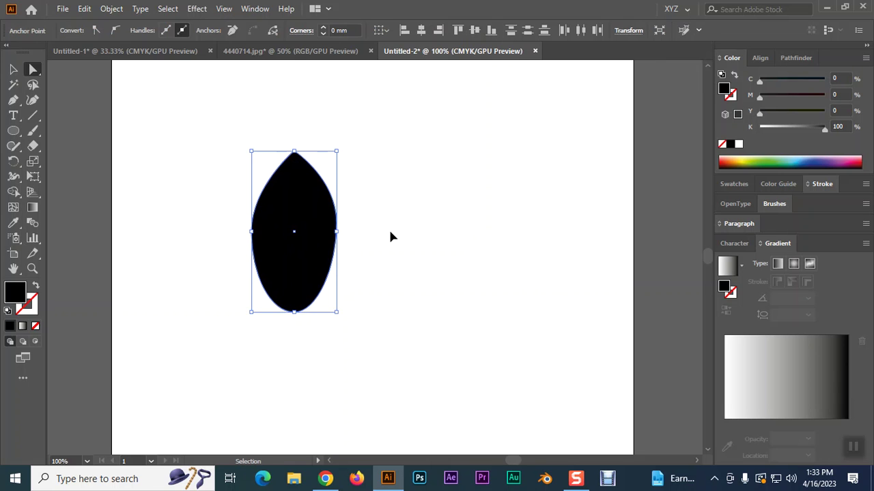
key(Up)
key(Up)
key(Up)
key(Up)
key(Up)
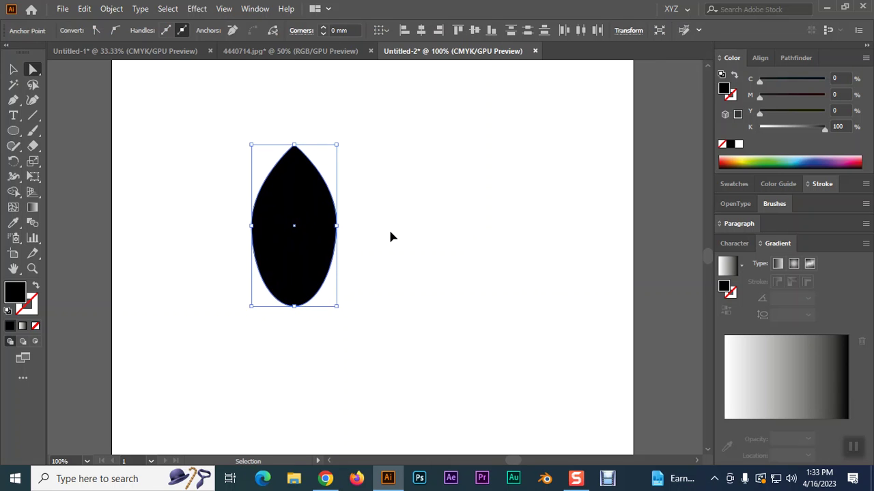
key(Delete)
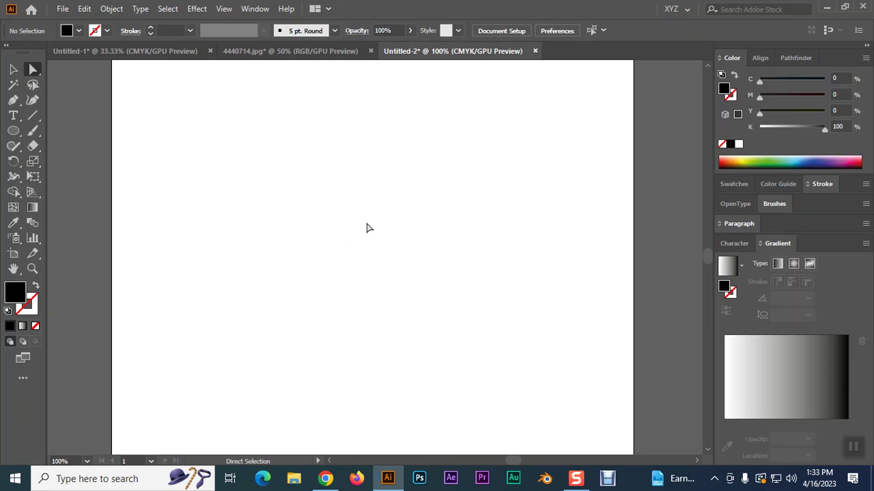
key(ctrl+z)
Make the top anchor a sharp corner and move the side anchors down into a teardrop.
click(437, 171)
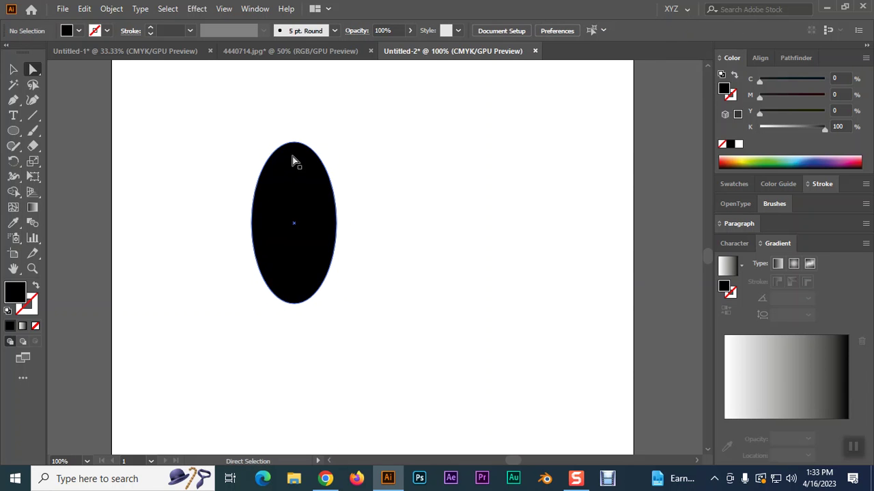
click(293, 142)
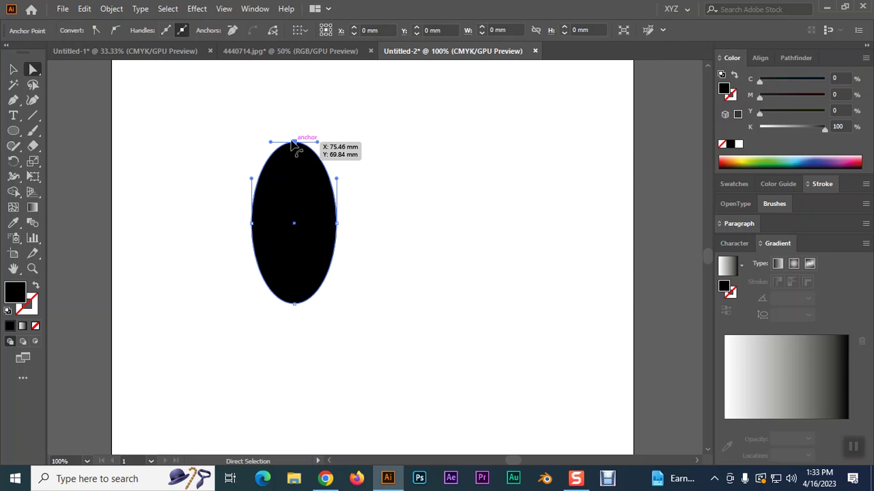
click(97, 30)
click(482, 240)
click(252, 223)
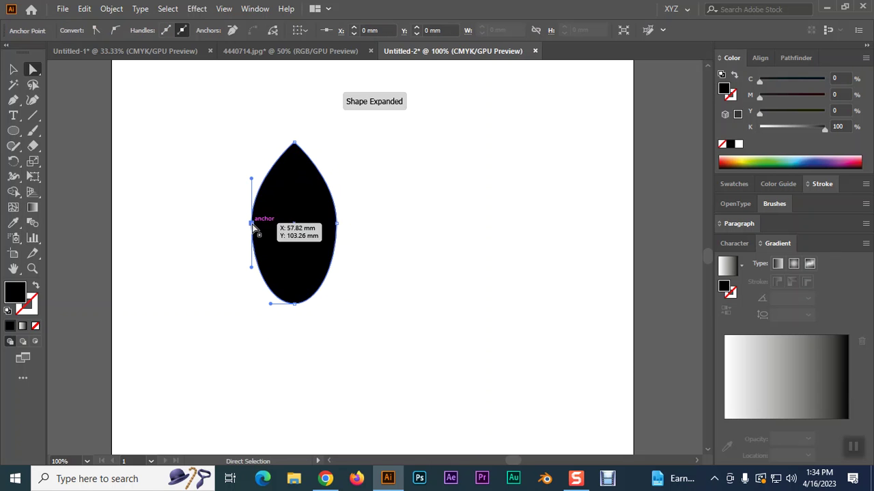
key(Down)
key(Down)
key(Down)
key(Down)
key(Down)
key(Down)
key(Down)
key(Down)
key(Down)
key(Down)
key(Down)
key(Down)
key(Down)
key(Down)
key(Down)
key(Down)
key(Down)
key(Down)
key(Down)
key(Down)
key(Down)
key(Down)
key(Down)
key(Down)
key(Down)
key(Down)
key(Down)
key(Down)
key(Down)
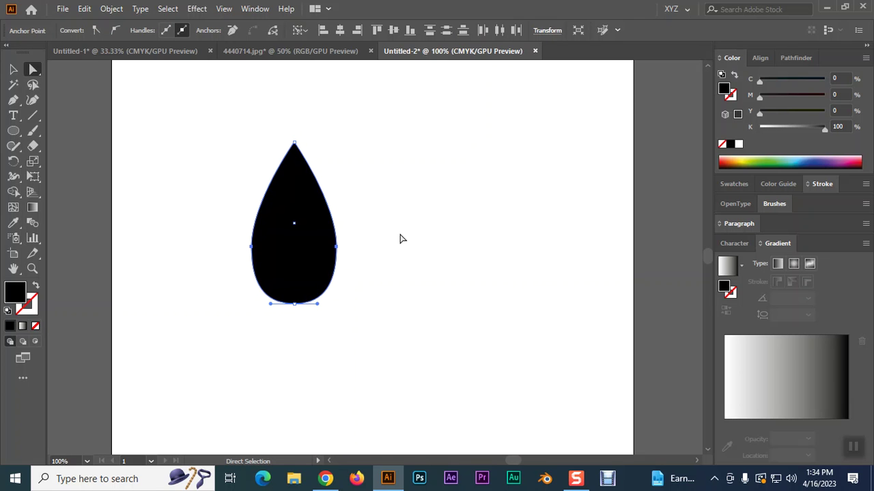
Narrow the teardrop leaf using its bounding box.
key(v)
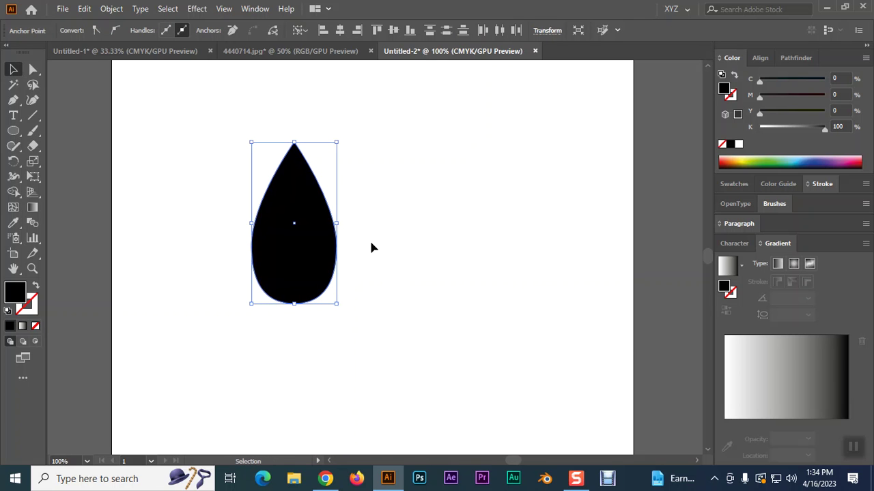
drag(338, 224, 330, 224)
click(413, 248)
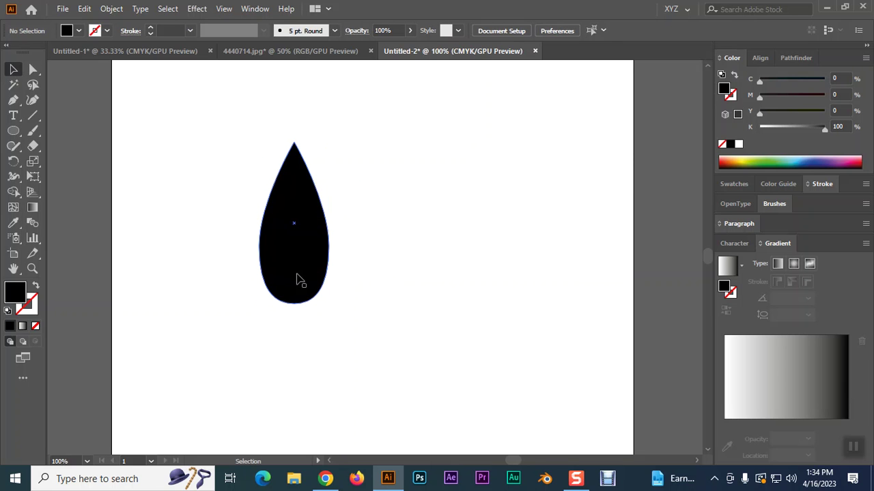
scroll(299, 279, down, 3)
click(299, 224)
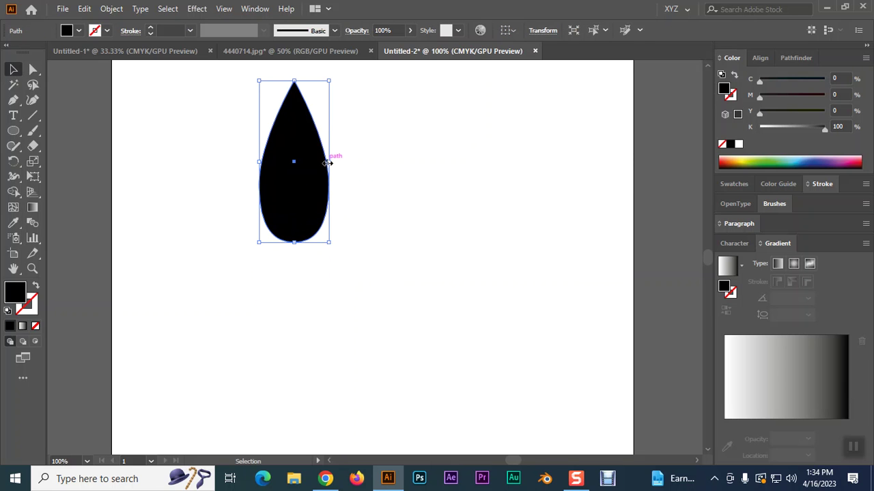
click(415, 185)
Draw a stem line down from the leaf and bend it into a gentle curve.
click(32, 115)
drag(293, 162, 309, 295)
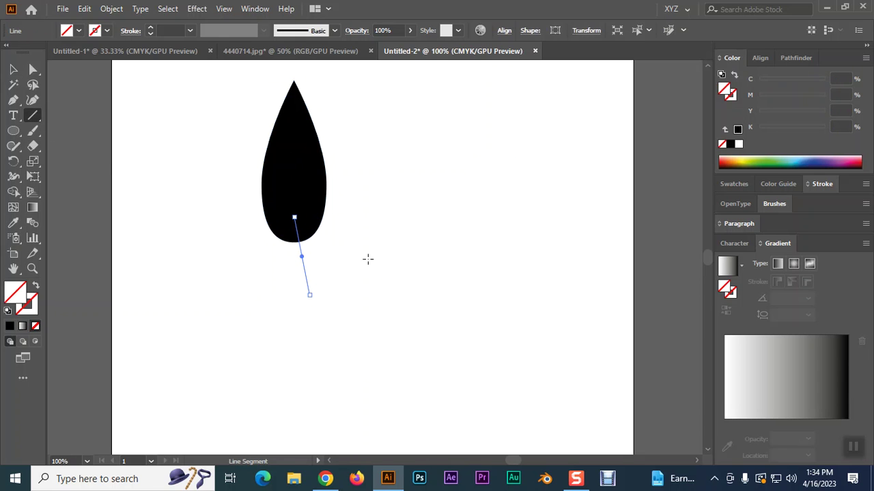
click(33, 99)
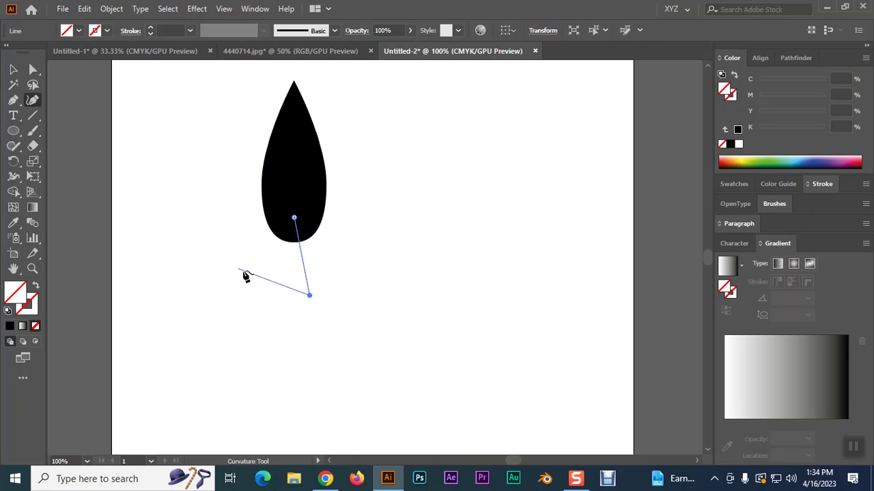
drag(301, 256, 294, 257)
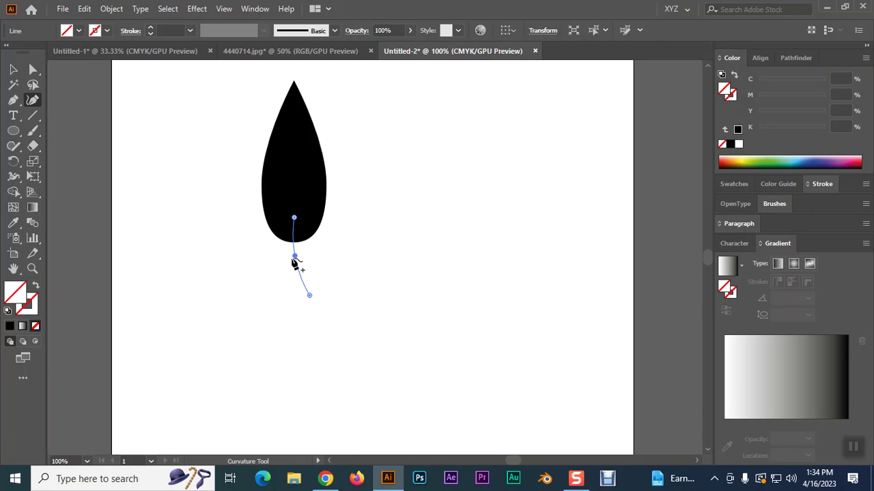
click(13, 69)
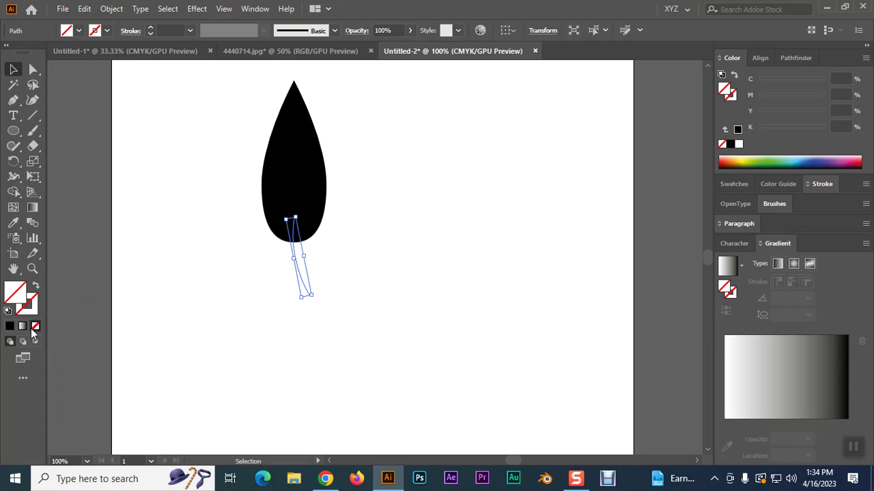
Give the stem a black 6 pt stroke with Width Profile 4 flipped, positioned under the leaf.
click(27, 307)
click(9, 325)
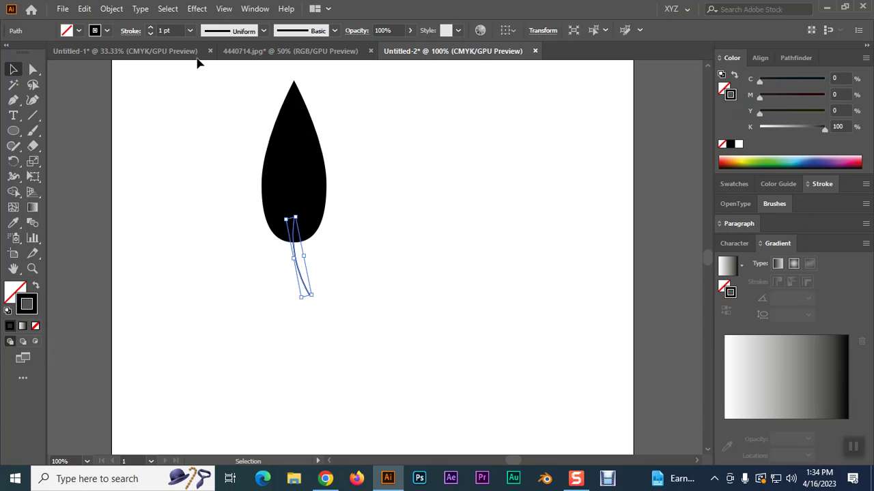
click(151, 28)
click(152, 28)
click(152, 28)
click(152, 28)
click(151, 28)
click(262, 31)
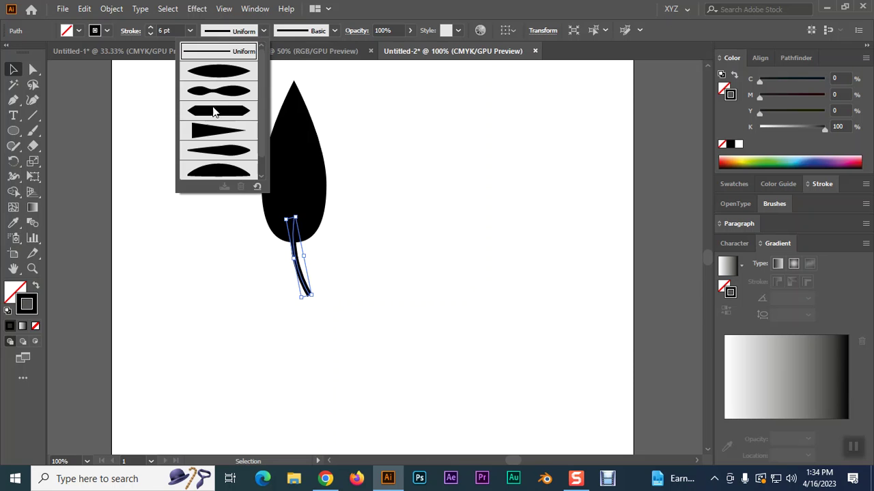
click(214, 137)
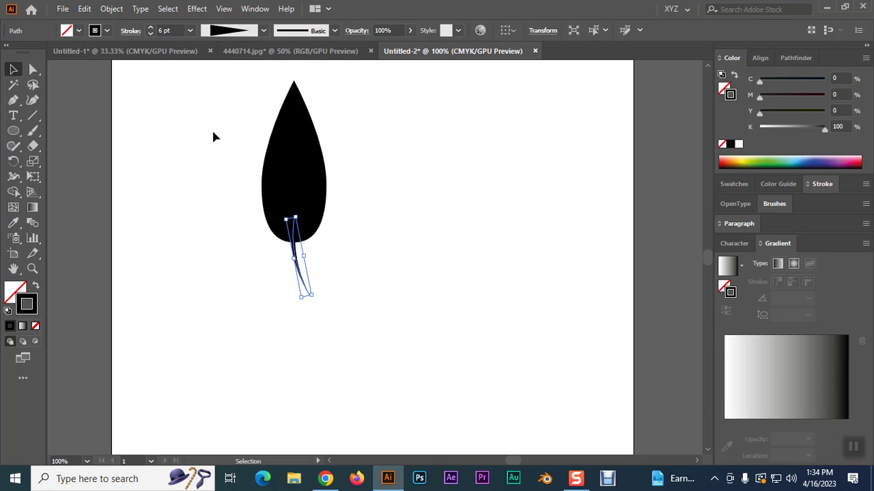
click(130, 30)
click(121, 232)
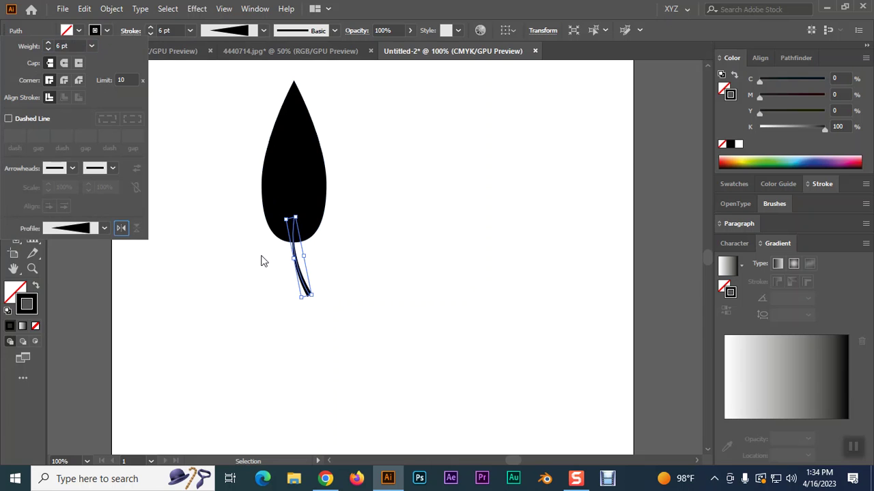
click(330, 272)
mouse_move(312, 292)
mouse_down()
mouse_move(304, 292)
mouse_move(306, 278)
mouse_up()
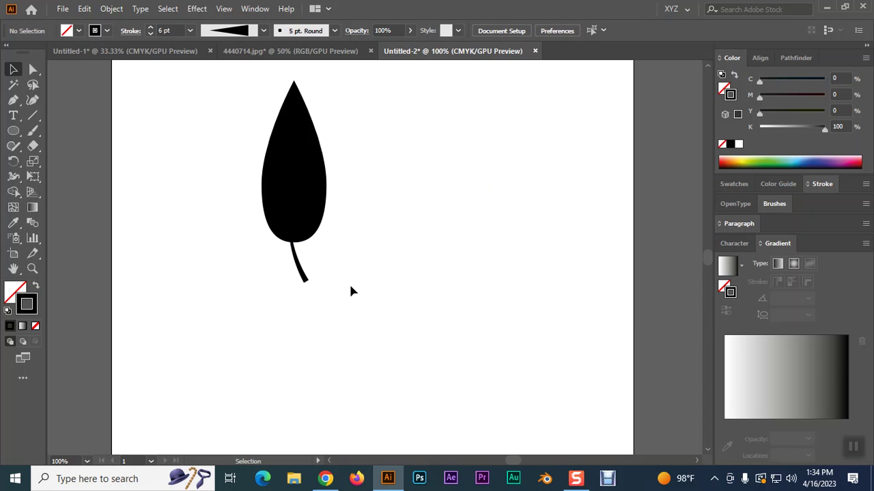
click(314, 198)
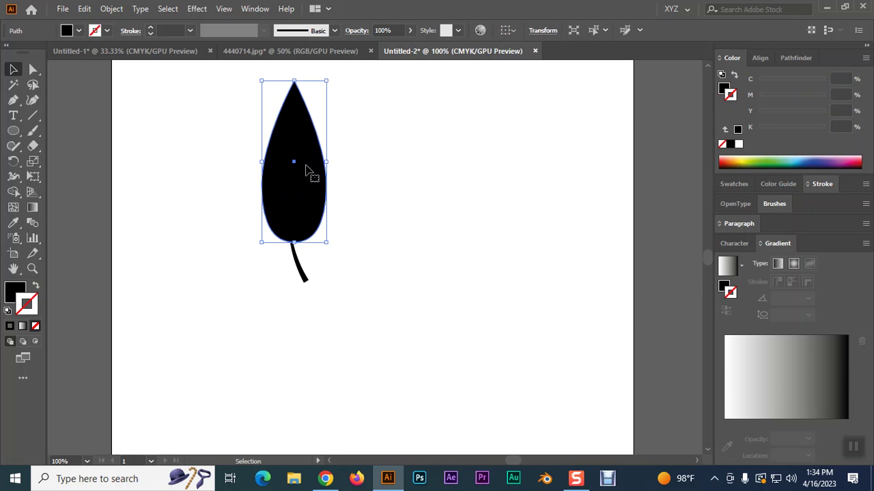
Outline the stem's stroke and nudge the outlined stem into place under the leaf.
click(302, 280)
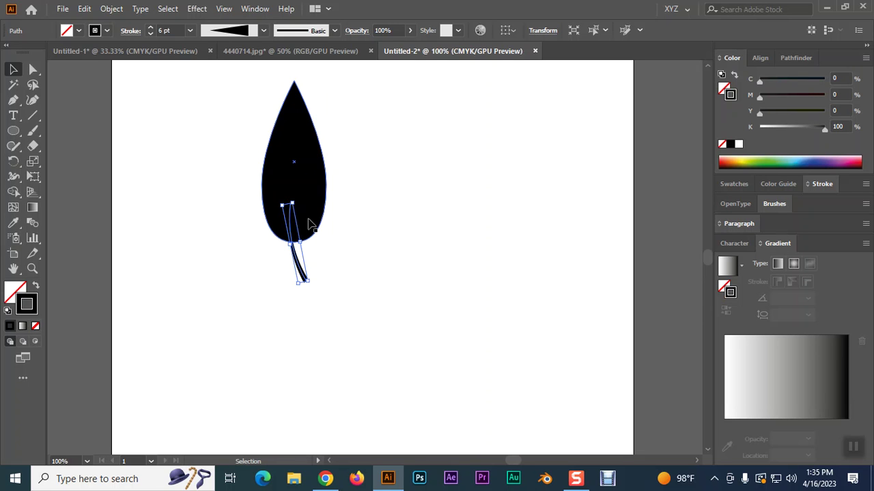
click(425, 262)
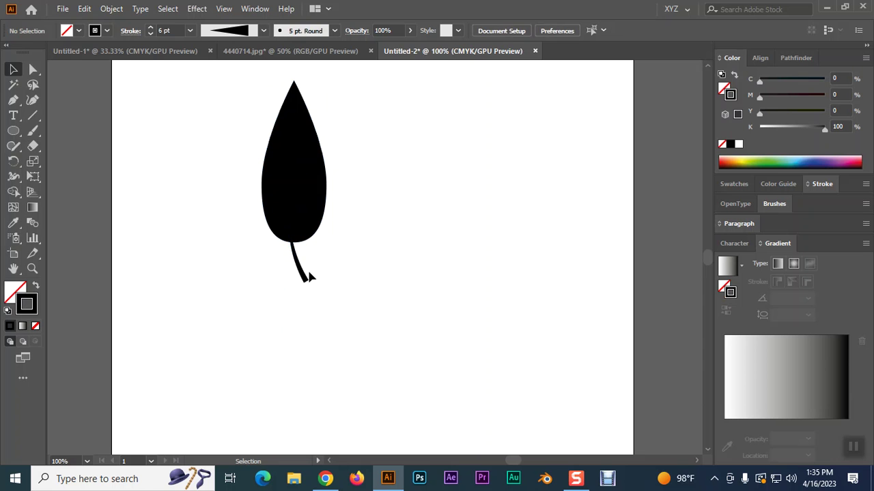
click(303, 273)
click(111, 8)
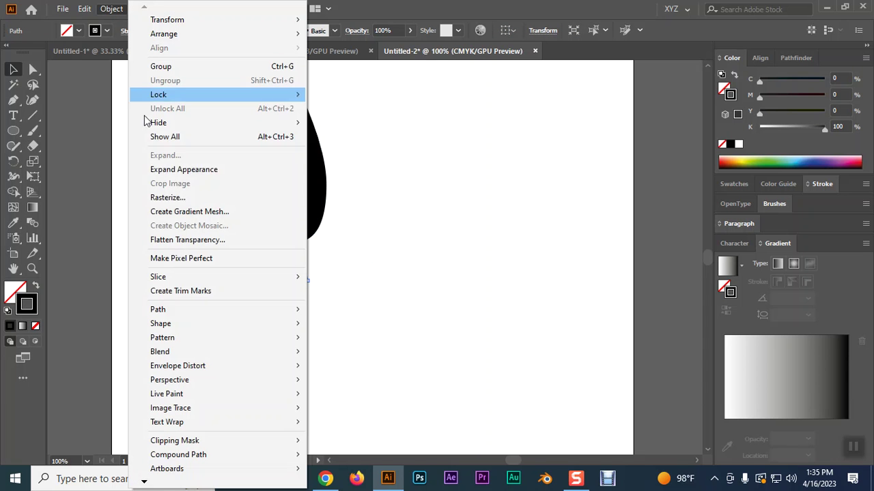
mouse_move(196, 309)
click(355, 339)
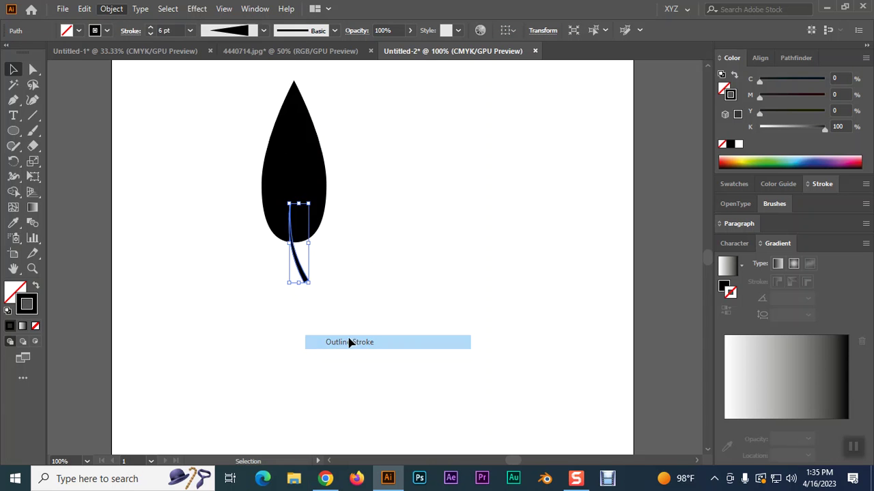
click(368, 269)
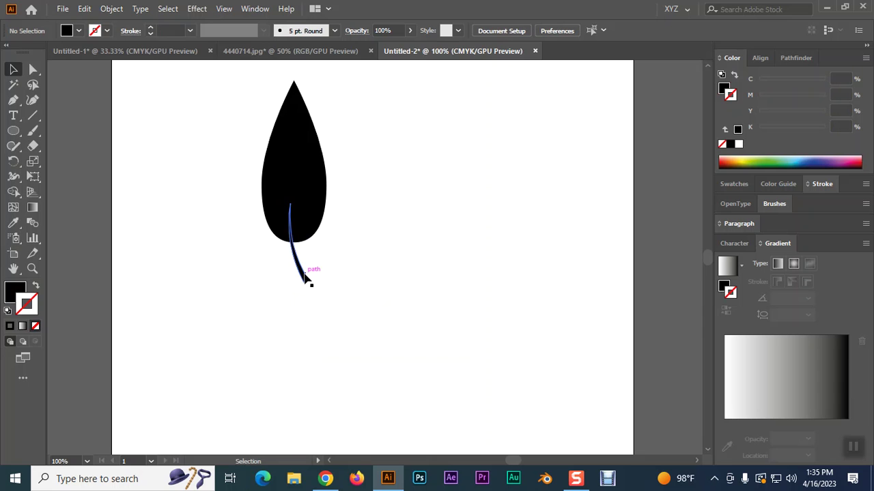
drag(305, 278, 310, 277)
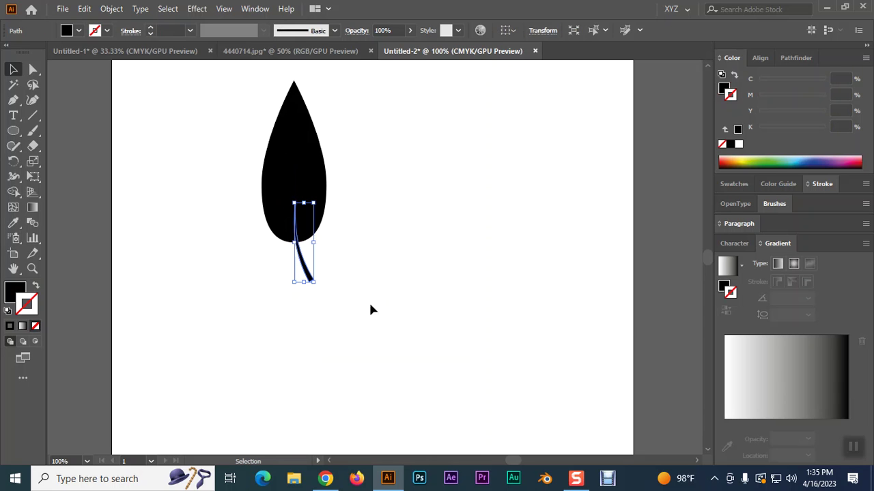
key(Left)
key(Left)
key(Left)
key(Left)
key(Left)
key(Left)
Select the leaf and stem together and Unite them in the Pathfinder panel.
drag(198, 181, 378, 279)
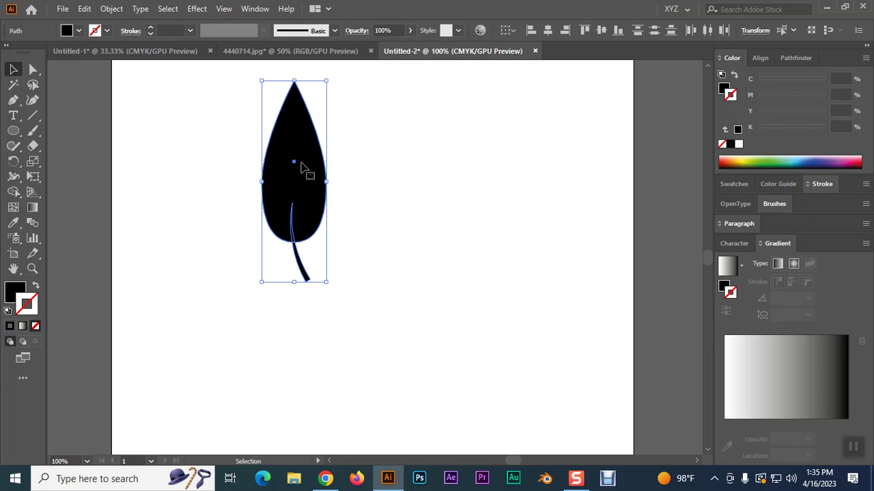
click(734, 58)
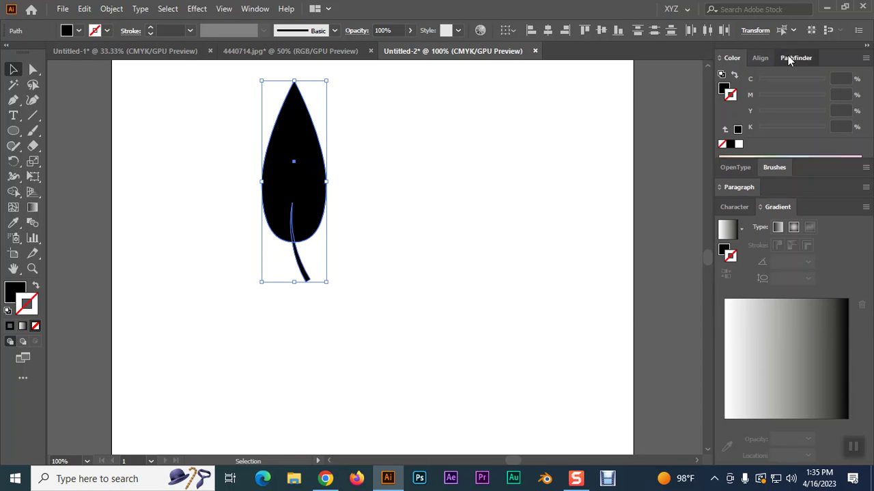
click(788, 56)
click(725, 94)
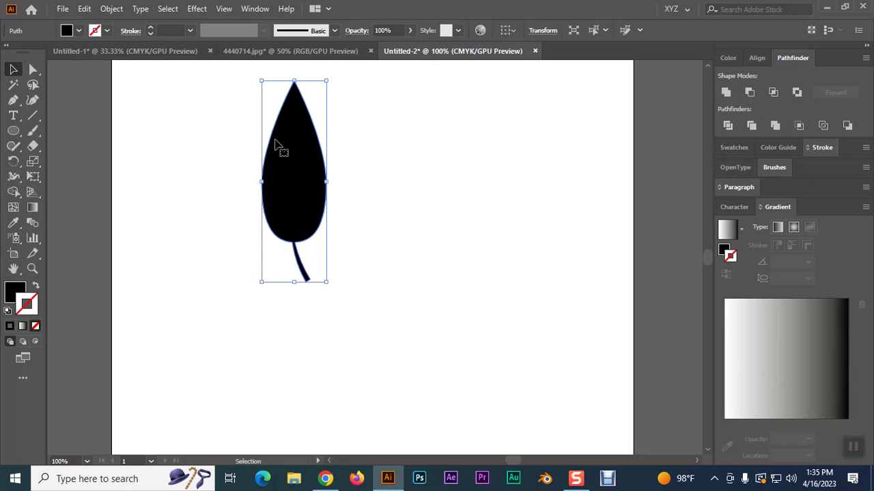
key(backslash)
Draw a long horizontal line below the leaf with a black Width Profile 4 stroke.
drag(146, 323, 575, 323)
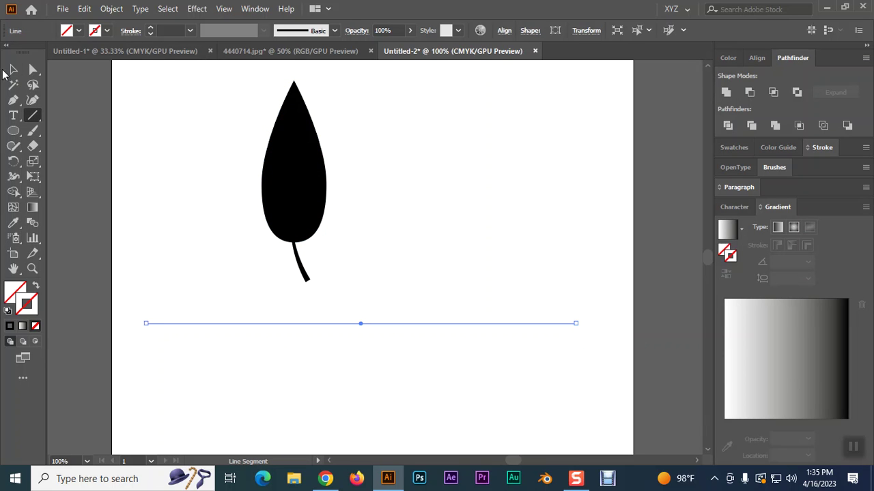
click(12, 70)
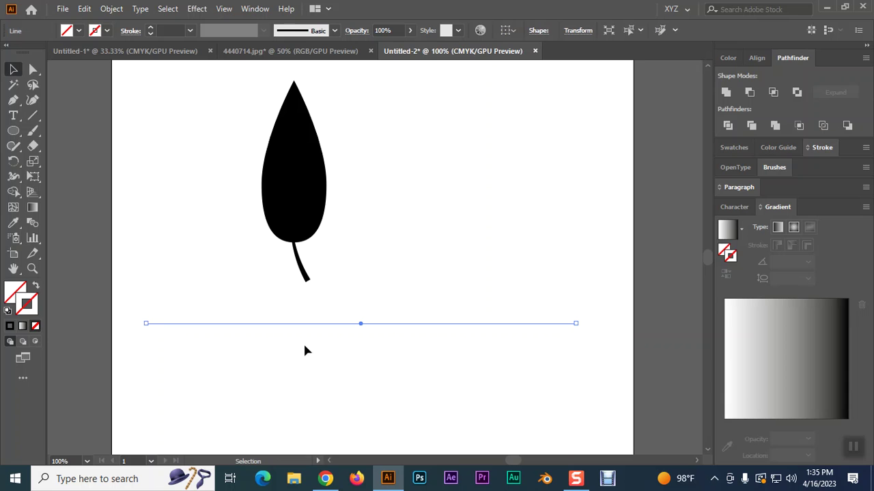
click(9, 325)
click(263, 30)
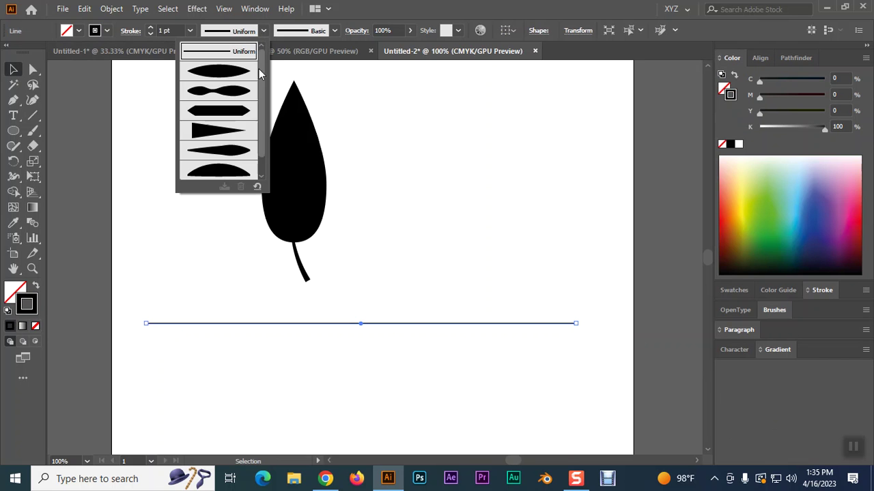
click(211, 133)
click(149, 29)
click(150, 28)
click(150, 28)
click(150, 29)
Shrink the leaf, tilt it, and place it on the line's left end.
click(278, 282)
click(296, 228)
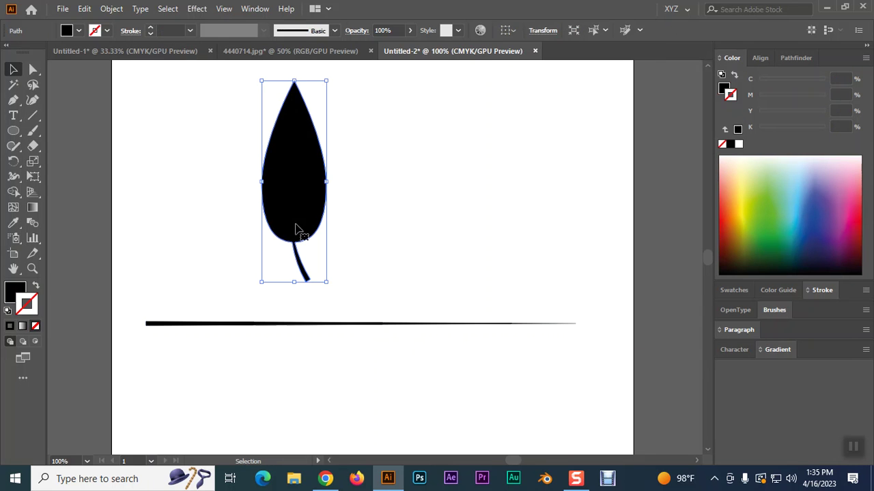
mouse_move(328, 81)
mouse_down()
mouse_move(295, 185)
mouse_move(171, 285)
mouse_up()
key(ctrl+plus)
key(ctrl+plus)
drag(521, 273, 420, 194)
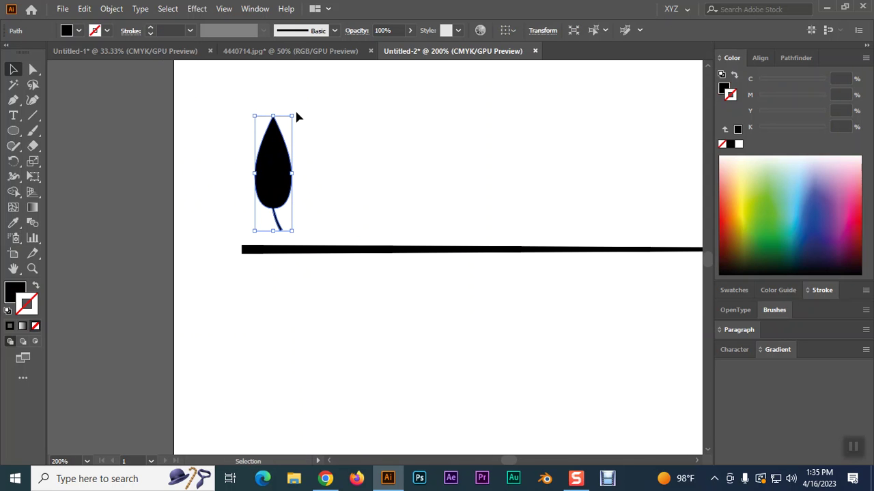
drag(296, 116, 362, 174)
drag(268, 196, 325, 234)
click(496, 189)
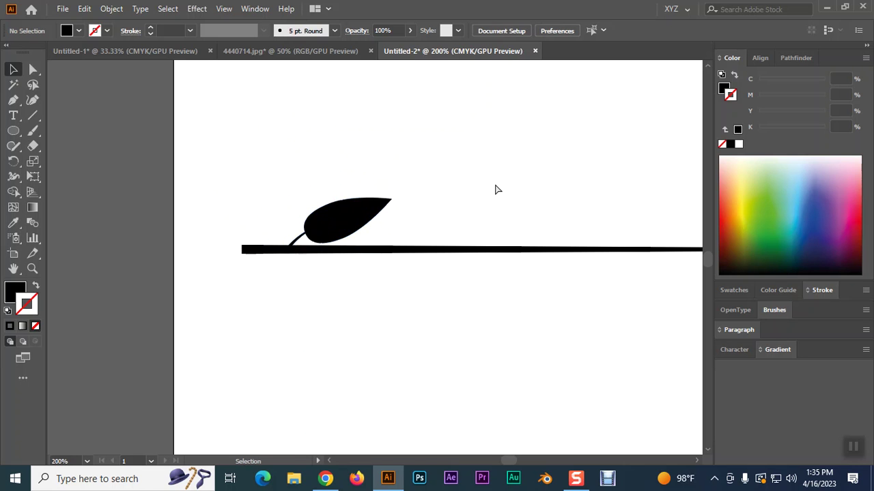
key(ctrl+minus)
key(ctrl+minus)
drag(513, 192, 399, 186)
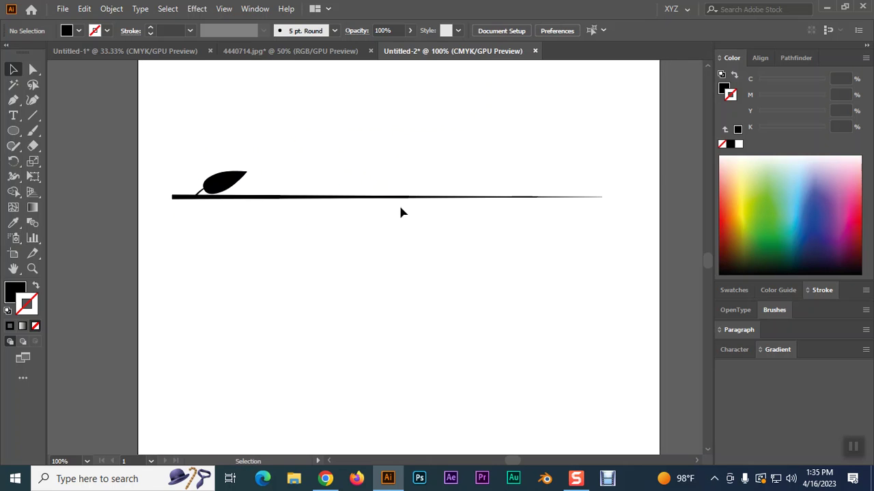
Reduce the branch line's stroke weight to 3 pt.
click(394, 198)
click(150, 34)
click(149, 33)
click(332, 156)
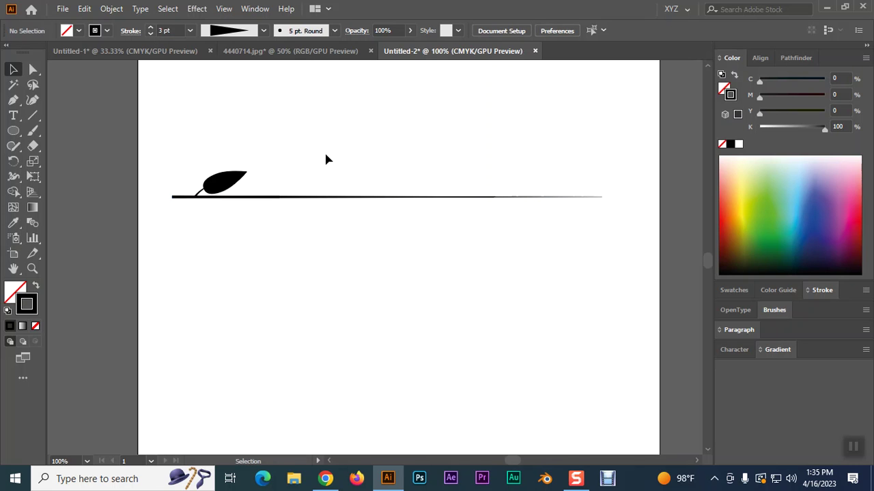
click(224, 185)
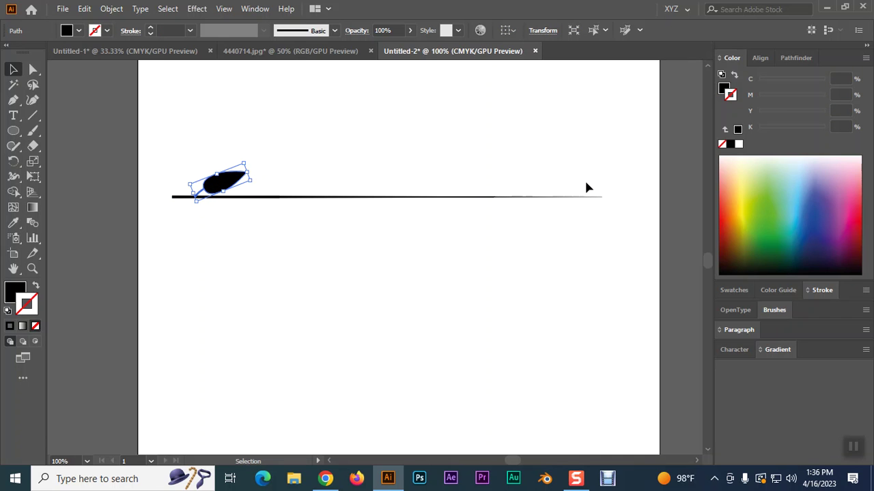
click(406, 273)
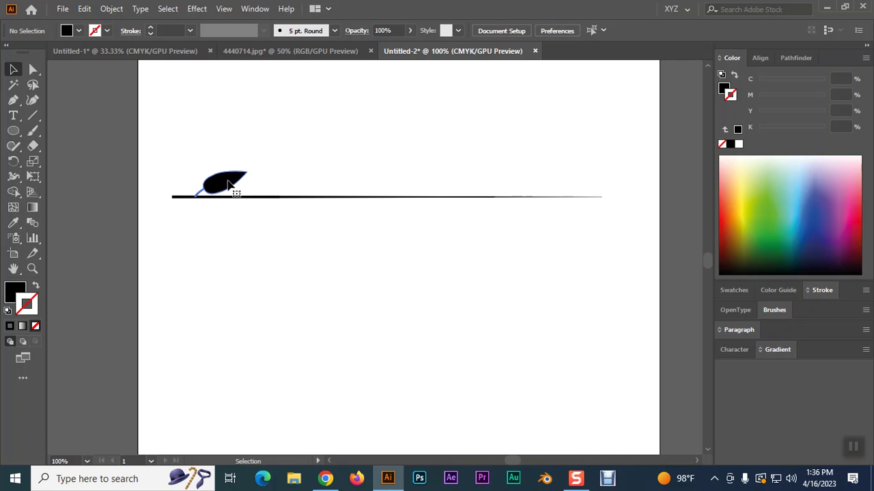
click(228, 181)
Apply Effect > Distort & Transform > Transform to the leaf with Copies set to 24.
click(198, 9)
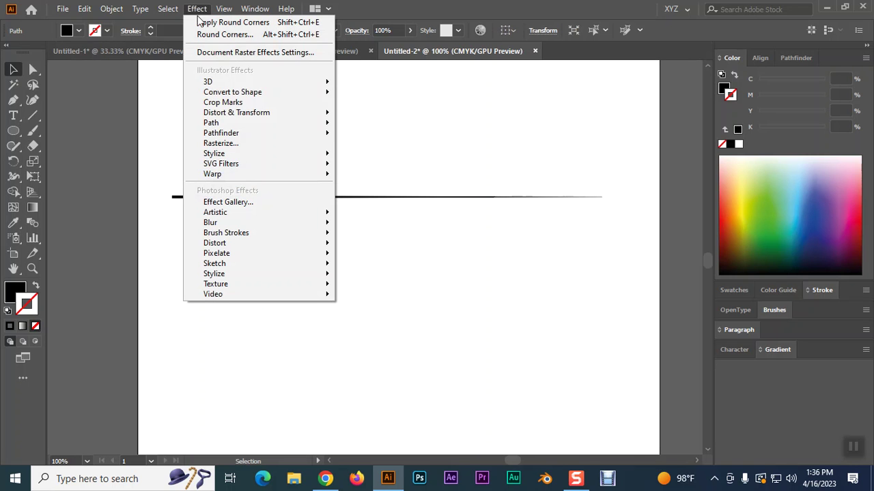
mouse_move(215, 117)
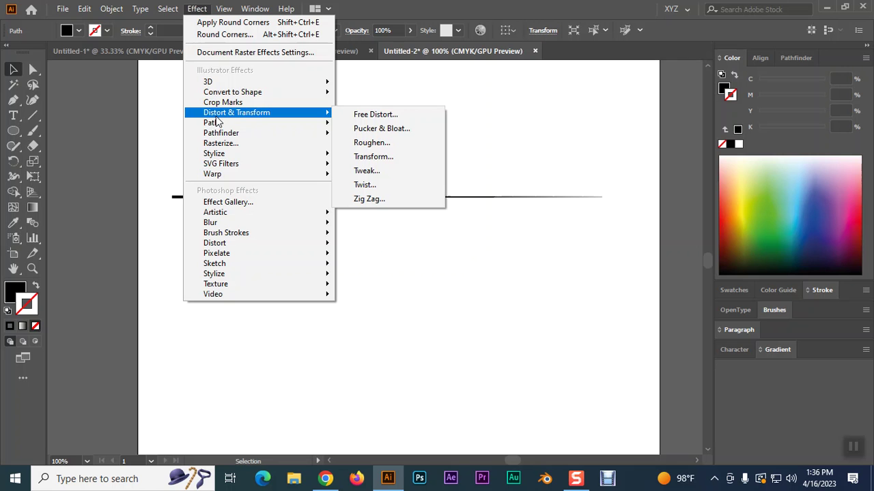
click(370, 159)
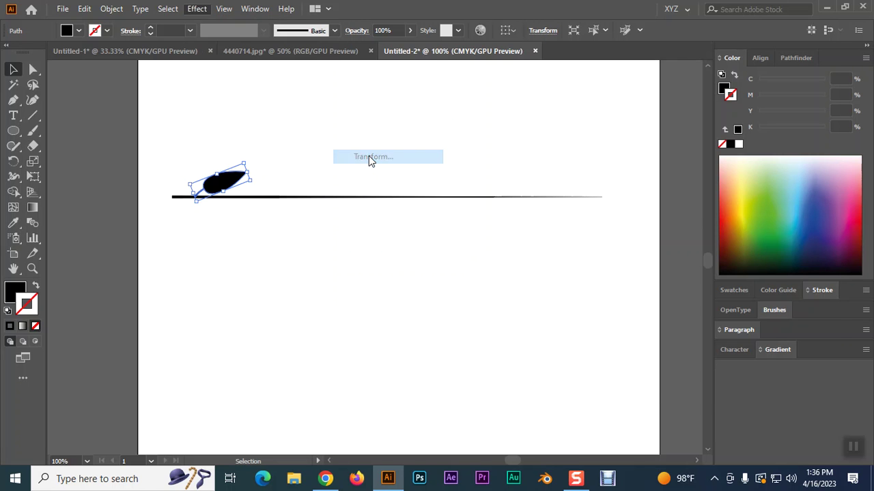
drag(691, 36, 577, 24)
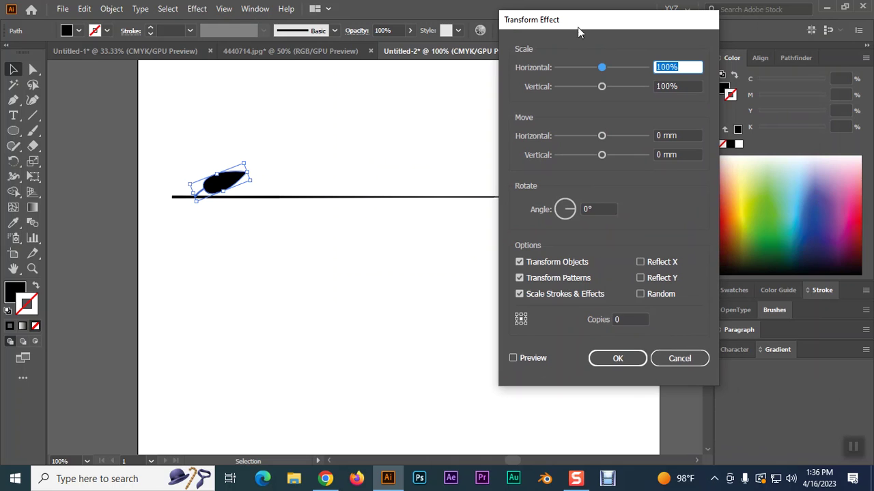
click(619, 318)
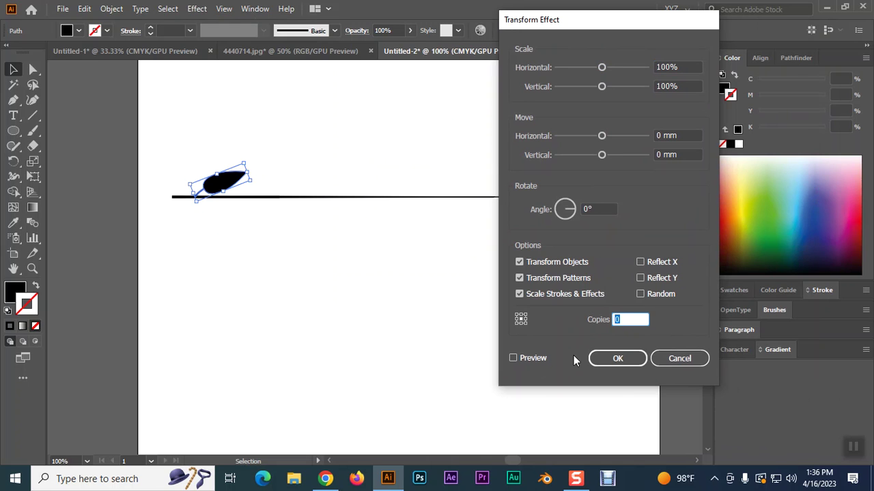
text(2)
click(643, 277)
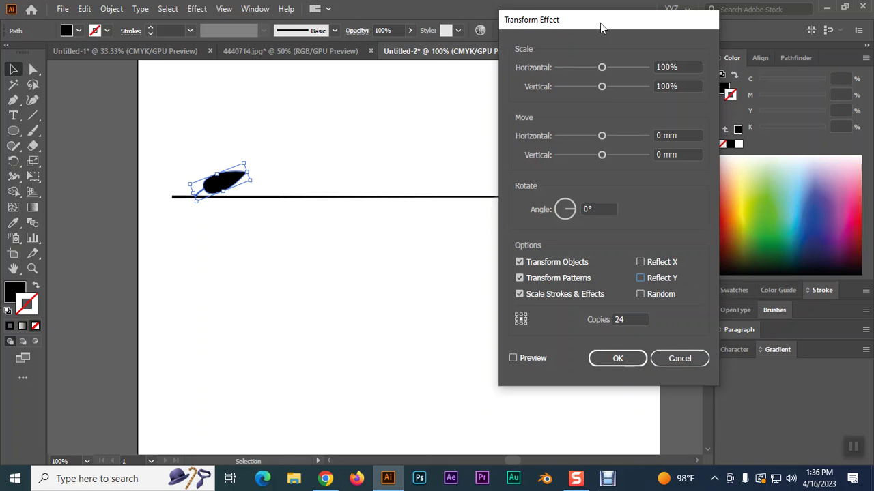
drag(600, 22, 733, 13)
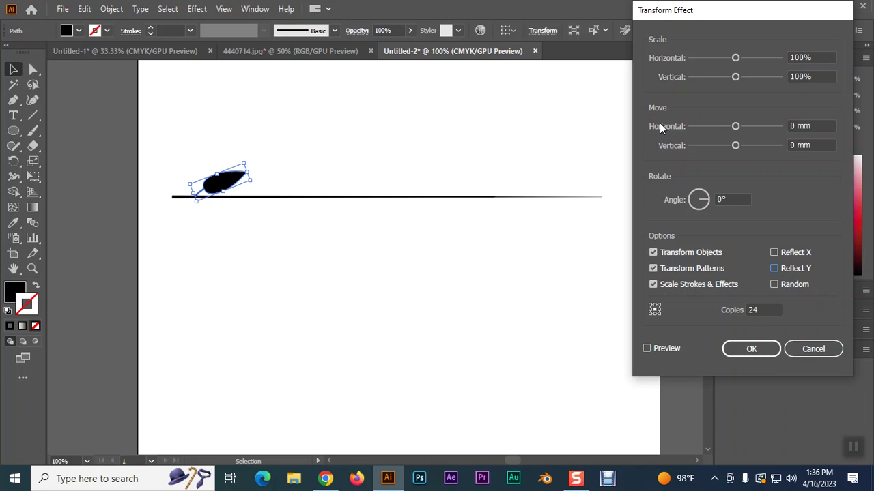
Turn on Preview, set Move Horizontal to 5.9972 mm, and enable Reflect Y.
click(802, 124)
scroll(802, 124, up, 3)
scroll(802, 125, up, 1)
click(647, 348)
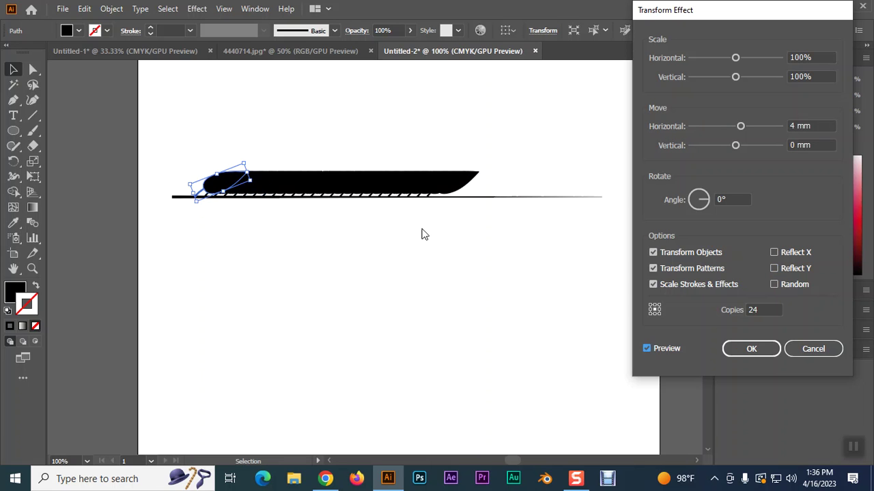
click(754, 126)
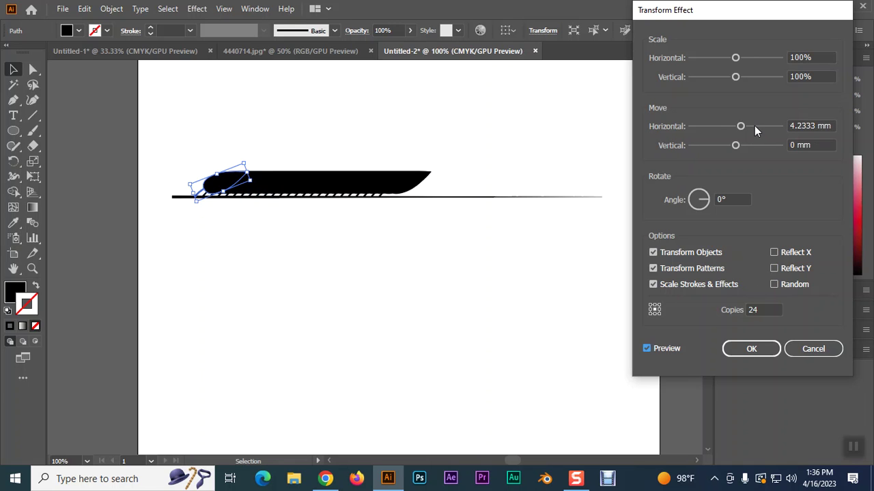
click(754, 126)
click(754, 125)
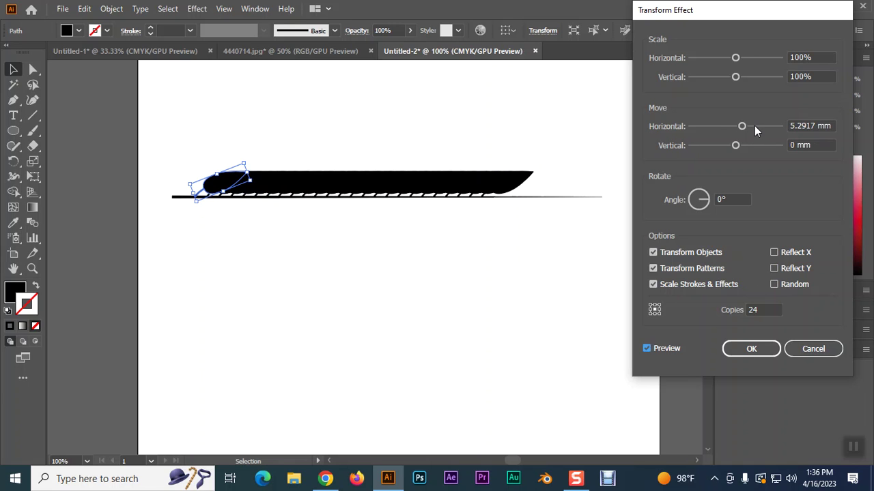
click(754, 125)
click(754, 126)
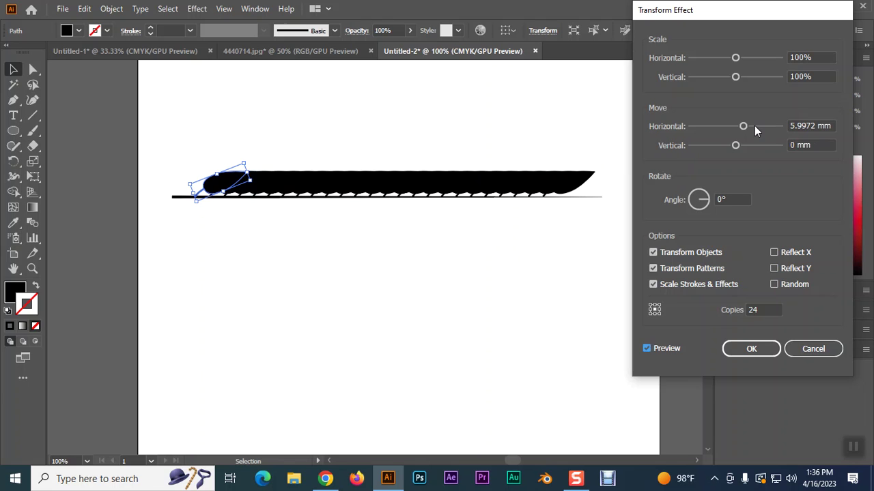
click(774, 269)
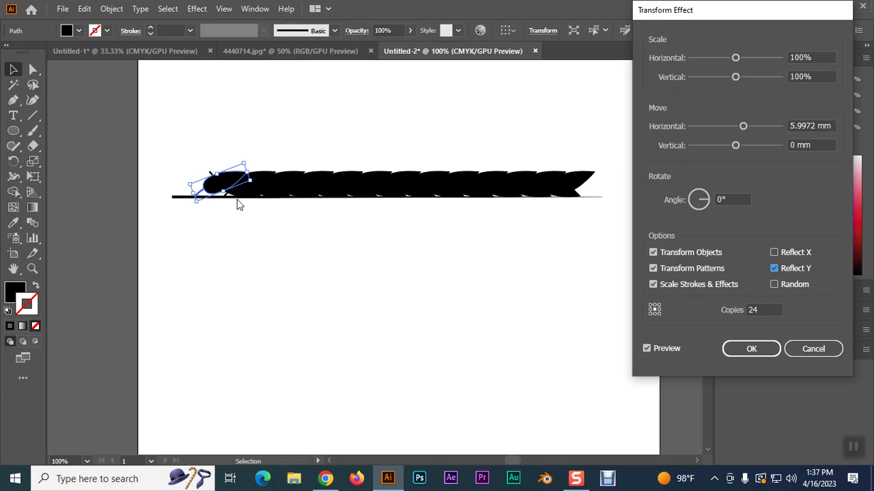
Raise the copies' vertical move offset to about 8.5 mm.
click(745, 146)
click(746, 146)
click(745, 146)
click(745, 146)
click(745, 145)
click(745, 145)
drag(745, 145, 747, 148)
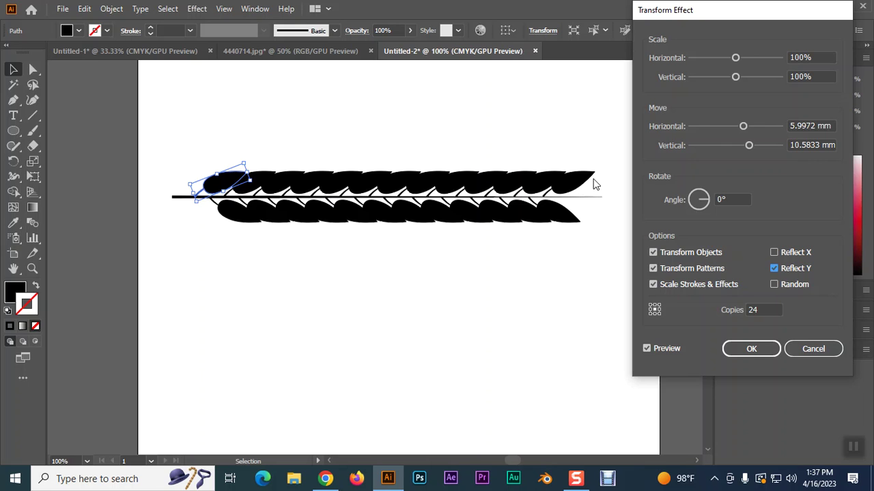
Scale the copies 97% both ways, widen their spacing slightly, and confirm the Transform.
click(803, 57)
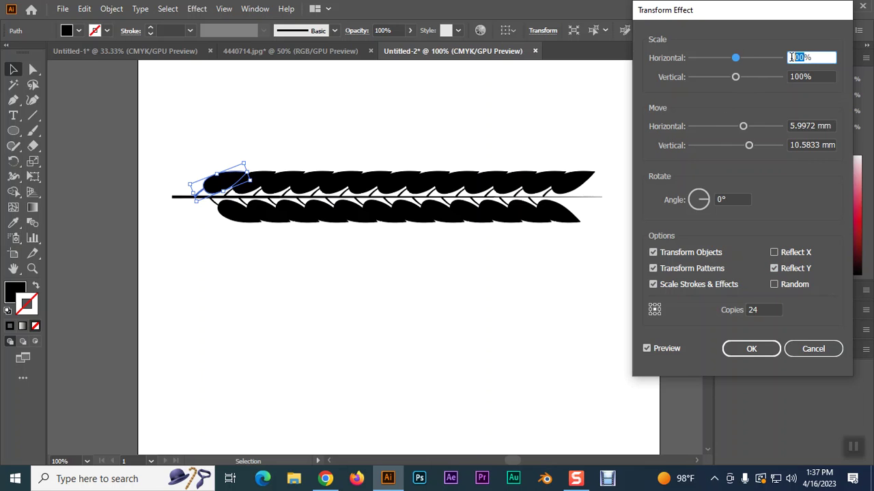
text(95)
click(802, 77)
text(95)
click(646, 348)
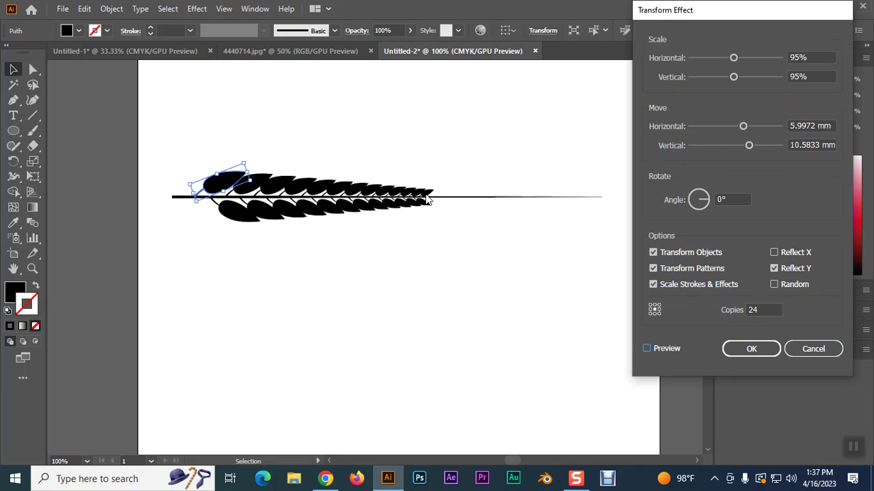
click(797, 57)
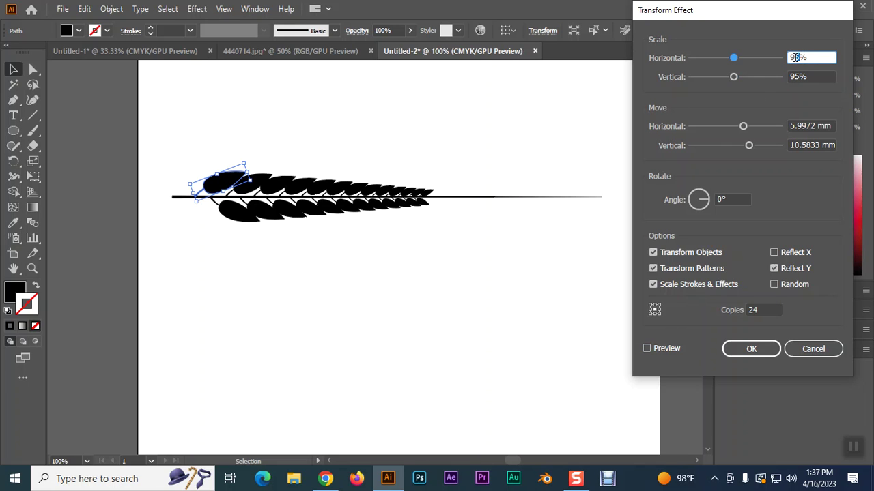
text(7)
key(Tab)
text(7)
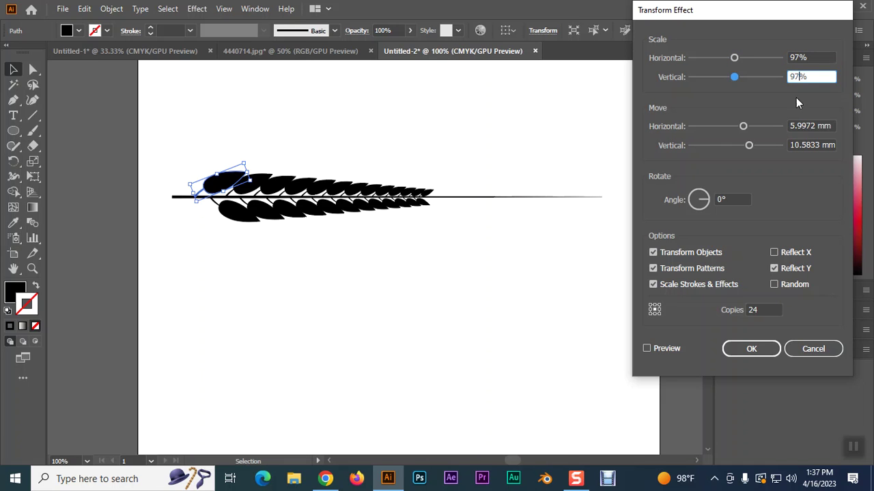
click(647, 348)
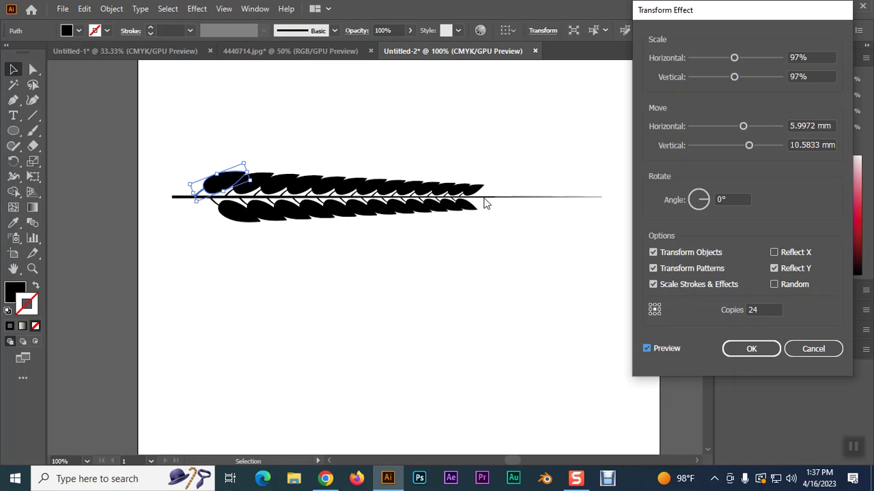
drag(753, 127, 753, 126)
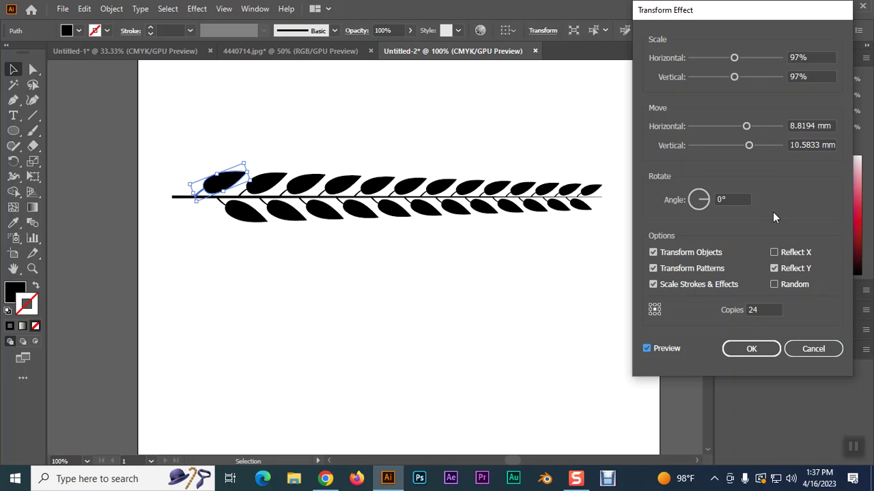
click(748, 350)
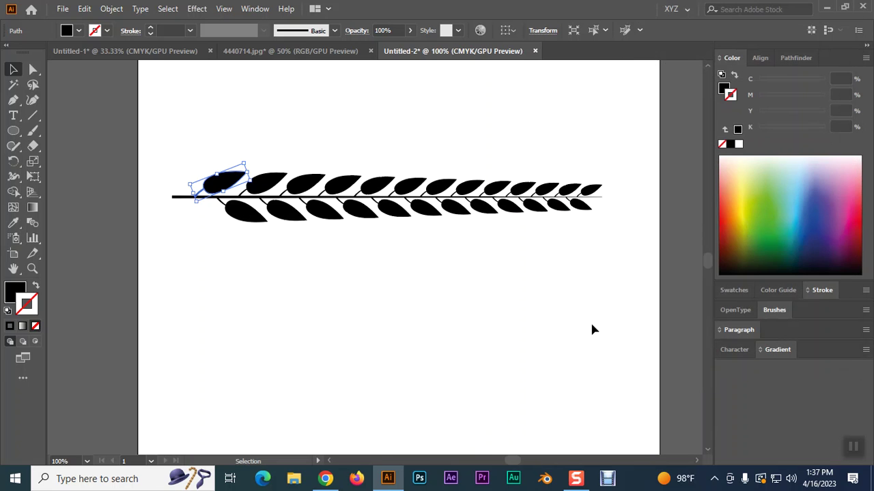
key(ctrl+plus)
key(ctrl+plus)
key(ctrl+plus)
key(ctrl+plus)
drag(591, 331, 305, 266)
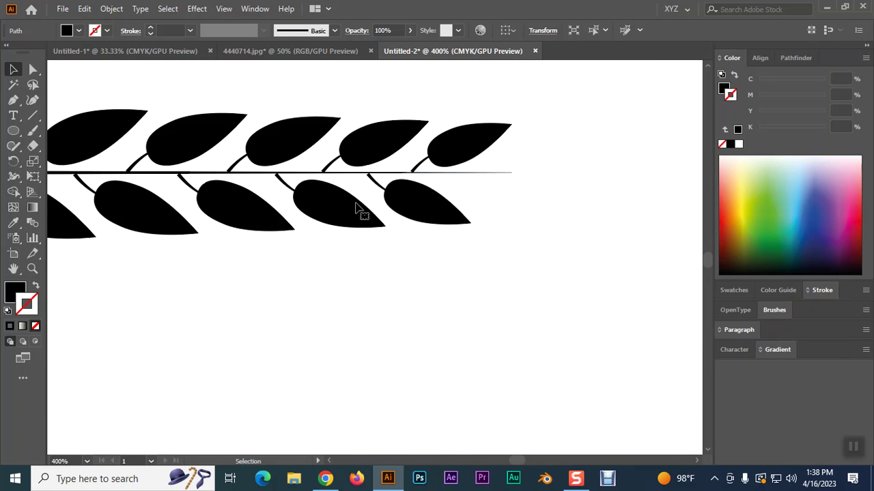
key(ctrl+minus)
key(ctrl+minus)
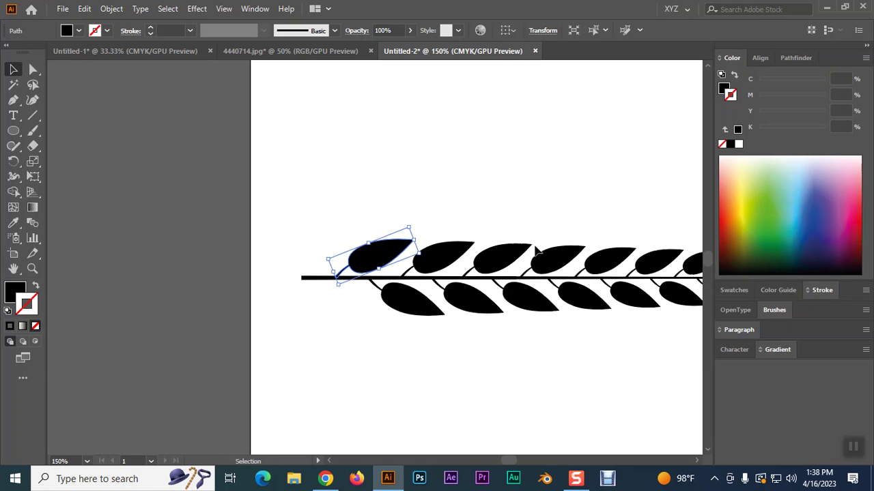
key(ctrl+minus)
key(ctrl+minus)
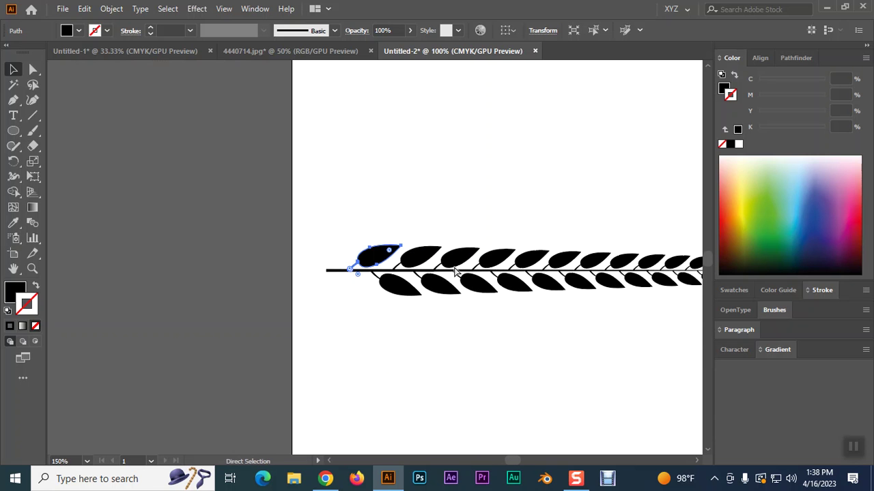
scroll(401, 200, left, 4)
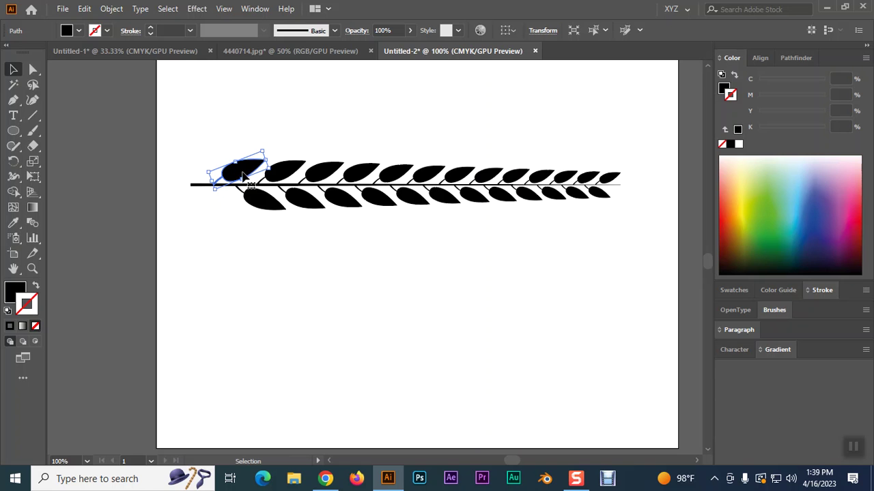
Expand the repeated leaves' appearance and ungroup them into separate shapes.
click(114, 10)
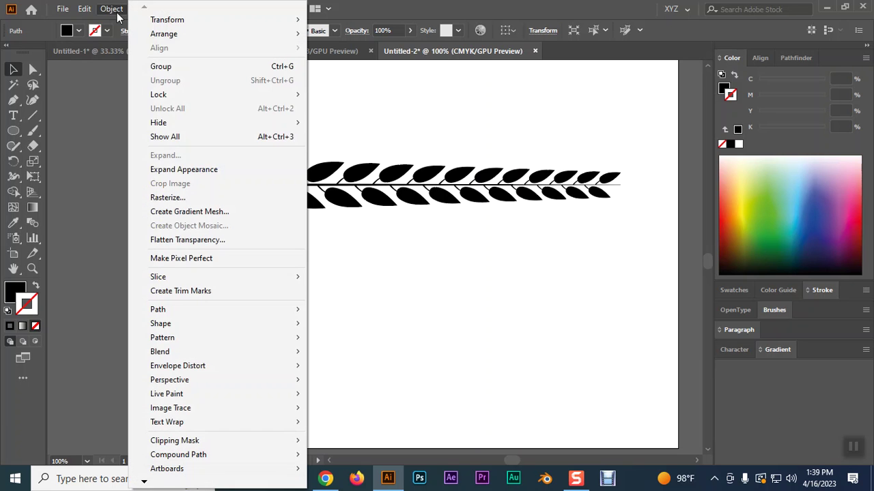
click(183, 169)
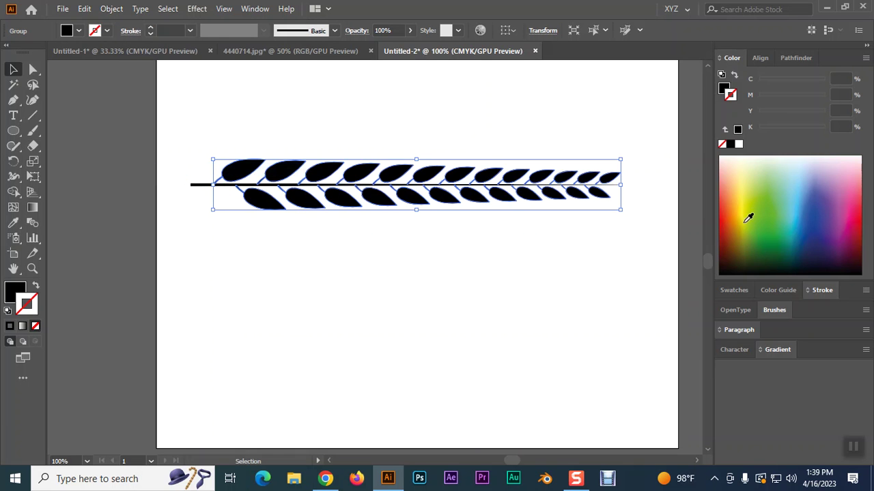
click(558, 265)
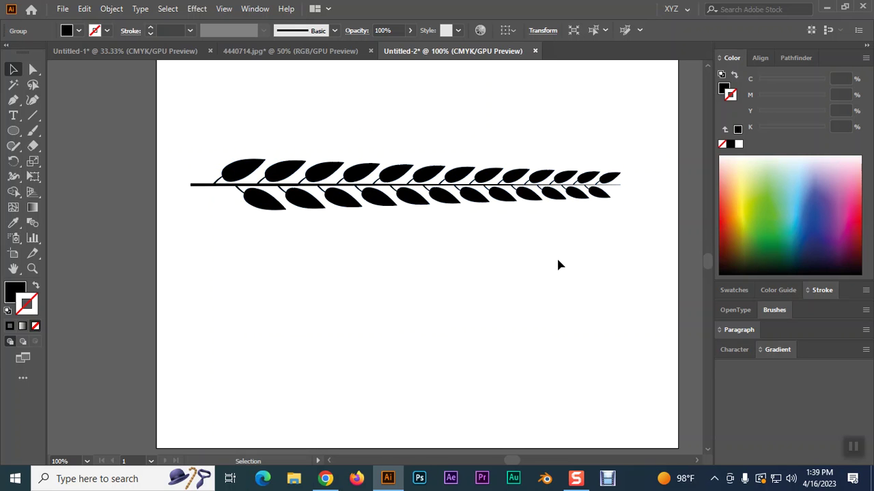
right_click(595, 193)
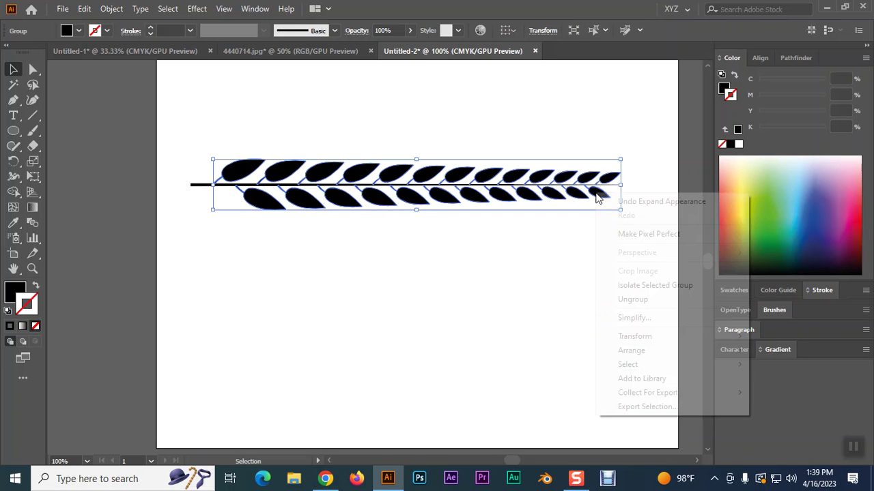
click(629, 298)
click(535, 298)
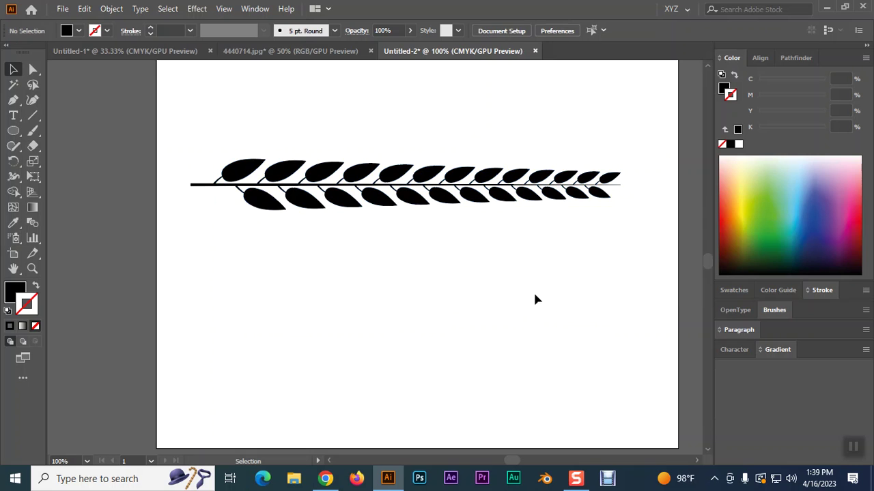
Move the smallest leaf to the stem's right end and rotate it along the stem.
click(603, 198)
drag(603, 198, 647, 210)
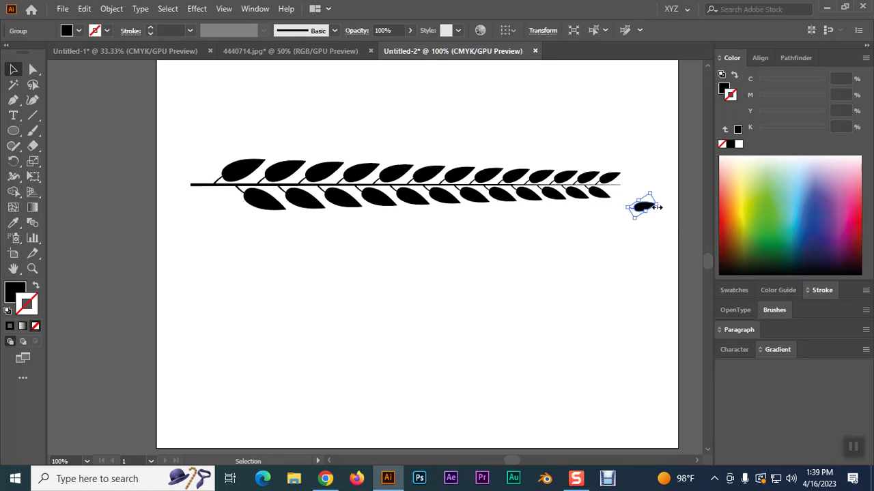
drag(656, 213, 631, 185)
click(636, 234)
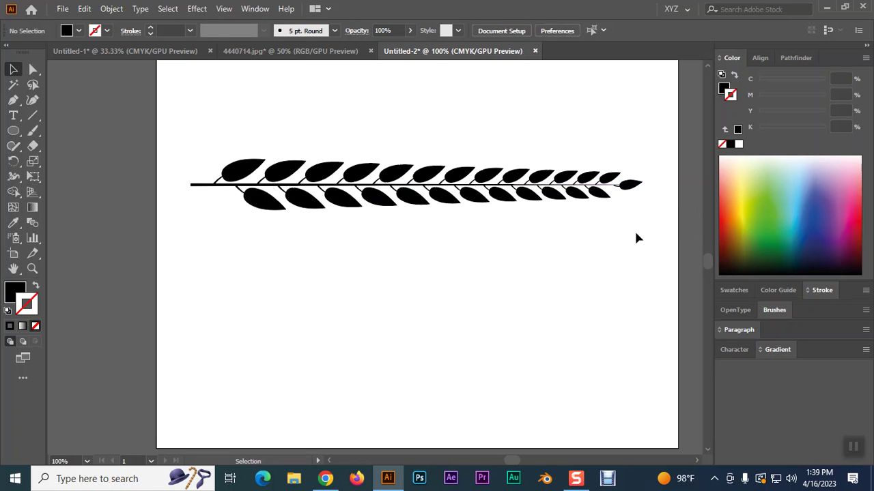
Convert the stem stroke into a filled shape with Outline Stroke.
click(195, 185)
click(115, 10)
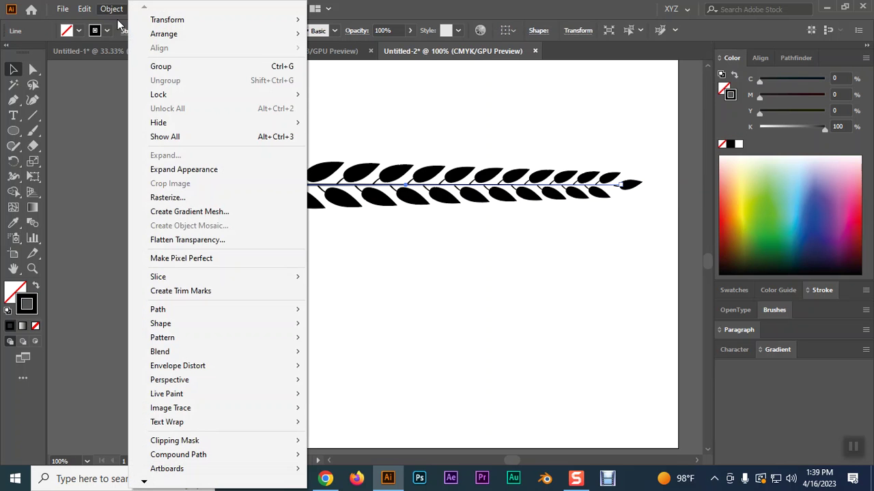
mouse_move(201, 309)
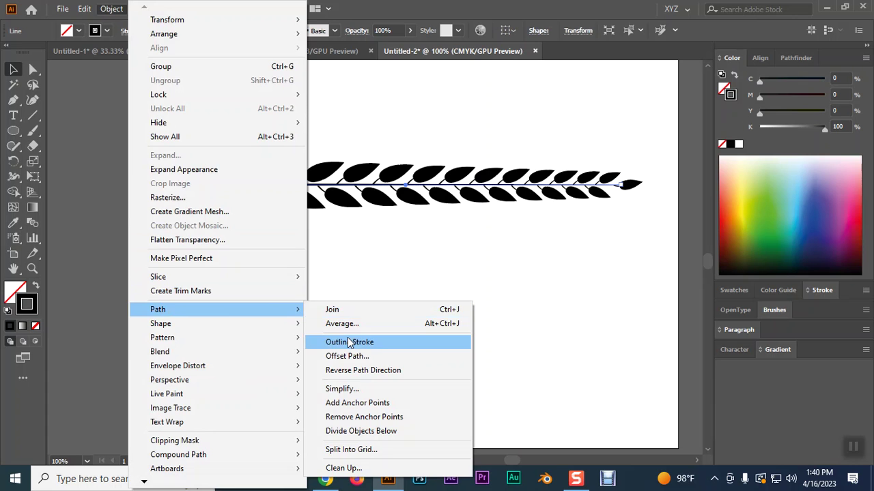
click(348, 343)
click(344, 343)
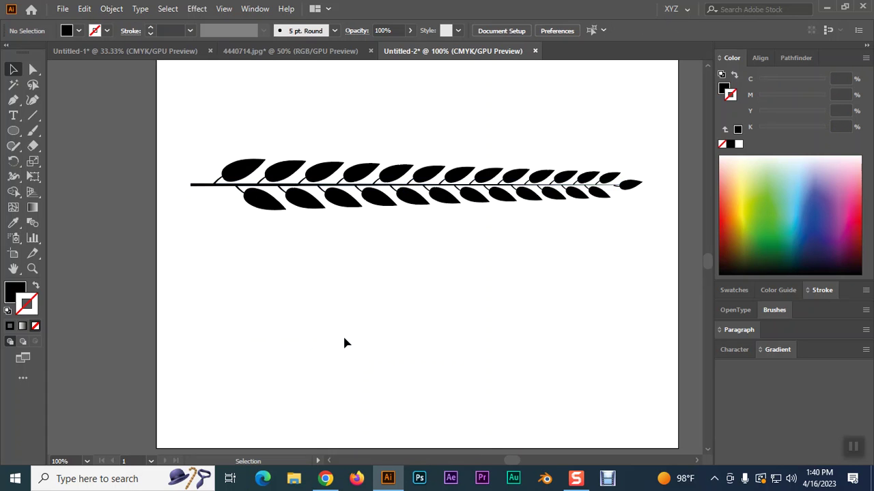
Nudge the stem left and shift the tip leaf snugly onto the stem's end.
key(ctrl+a)
click(649, 285)
key(ctrl+equal)
drag(632, 277, 353, 305)
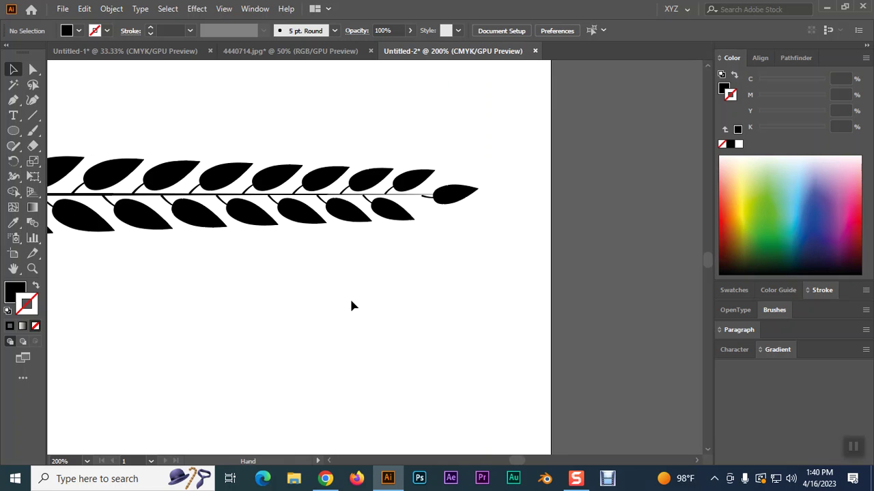
click(408, 196)
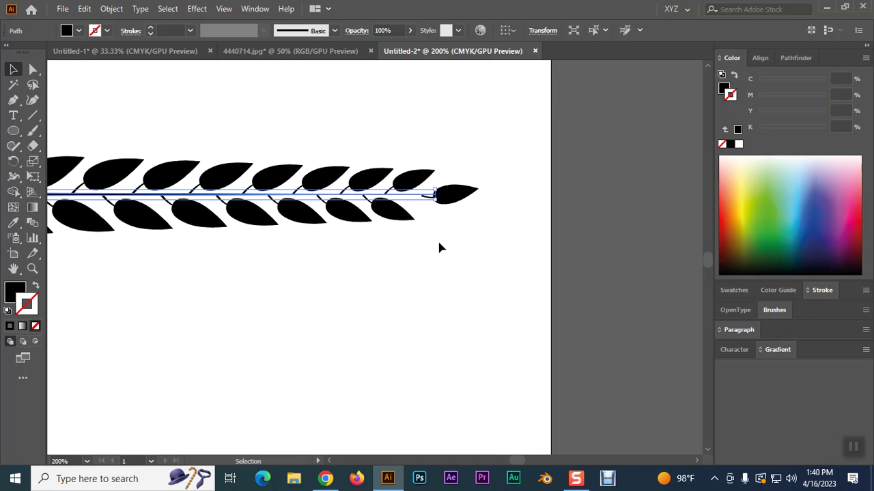
key(Left)
key(Left)
key(Left)
key(Left)
key(Left)
key(Left)
key(Left)
key(Left)
key(Left)
key(Left)
click(447, 226)
drag(446, 197, 427, 197)
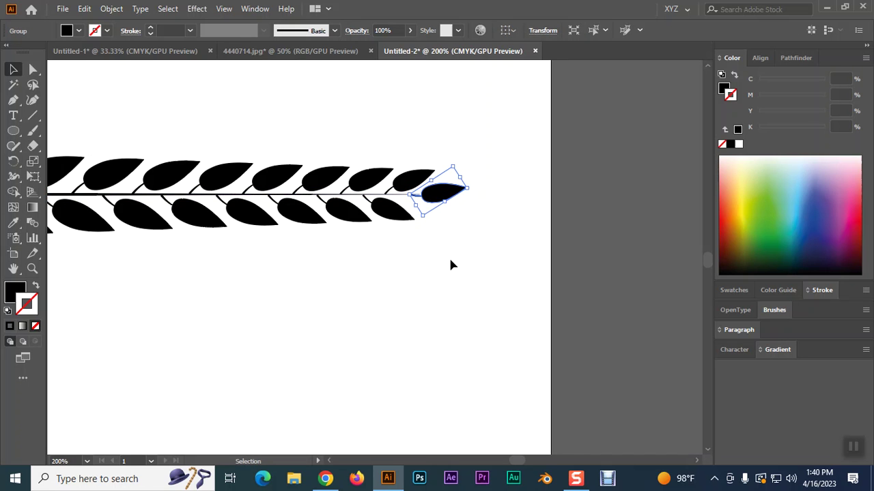
click(458, 275)
Move the whole branch up near the top of the artboard.
key(ctrl+minus)
key(ctrl+minus)
key(ctrl+minus)
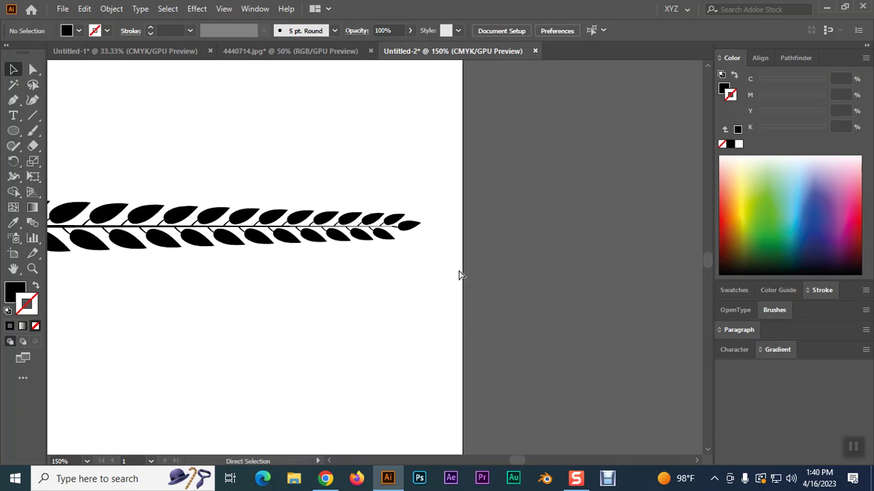
drag(396, 304, 560, 274)
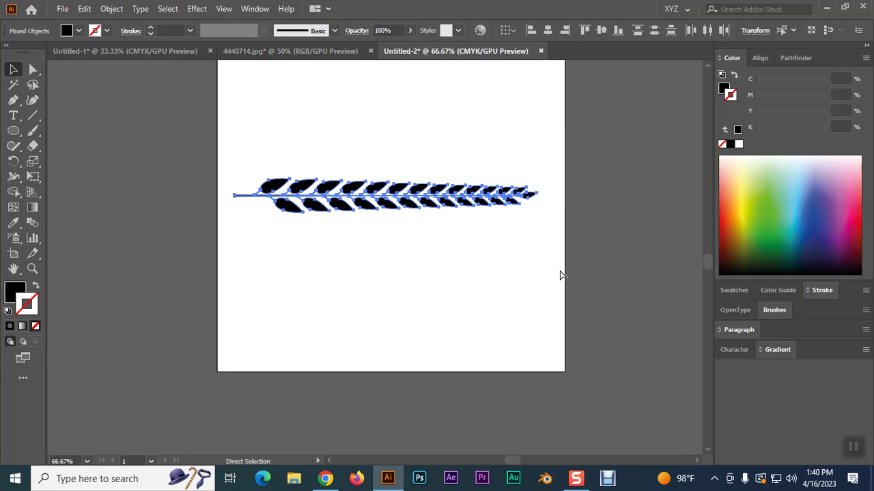
click(516, 273)
drag(434, 179, 437, 88)
click(481, 200)
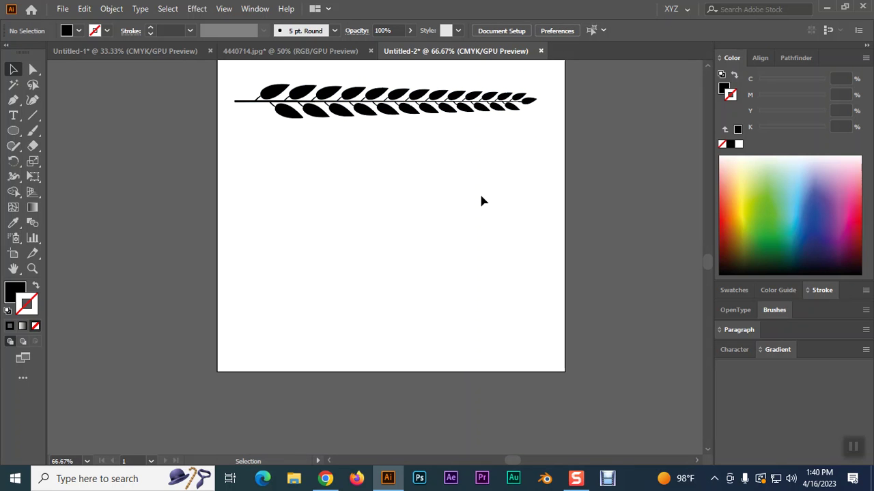
With the leaf branch selected, open the Brushes panel floating near the top of the canvas.
scroll(482, 199, up, 2)
click(369, 148)
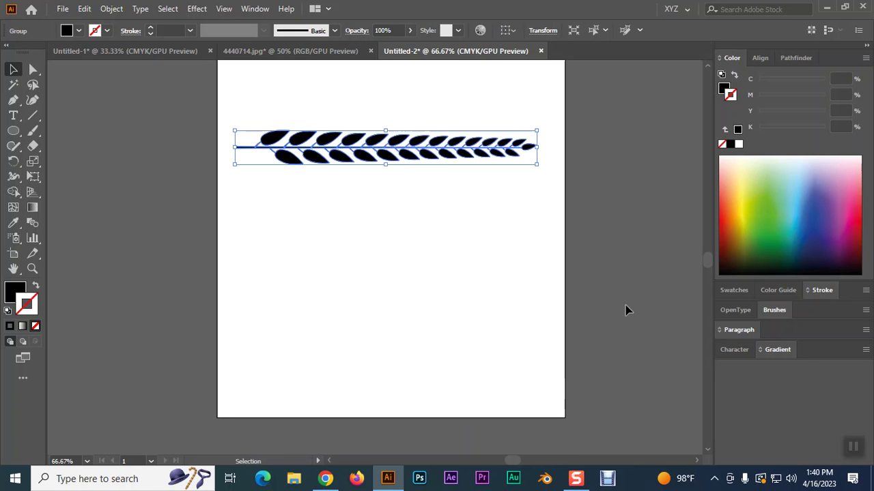
mouse_move(774, 310)
mouse_down()
mouse_move(566, 102)
mouse_move(579, 104)
mouse_up()
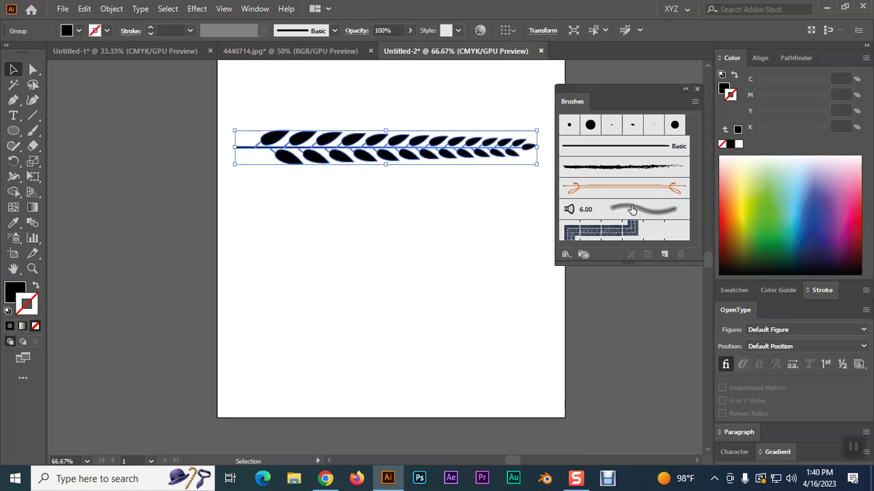
click(696, 89)
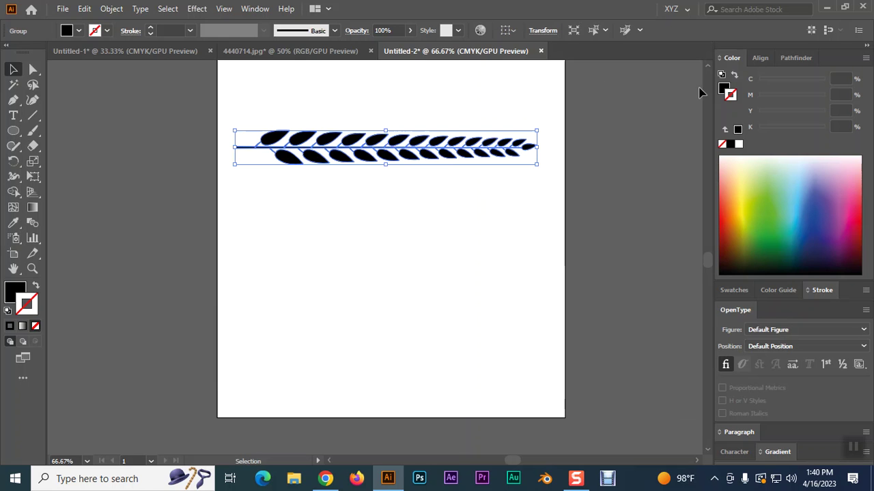
click(254, 9)
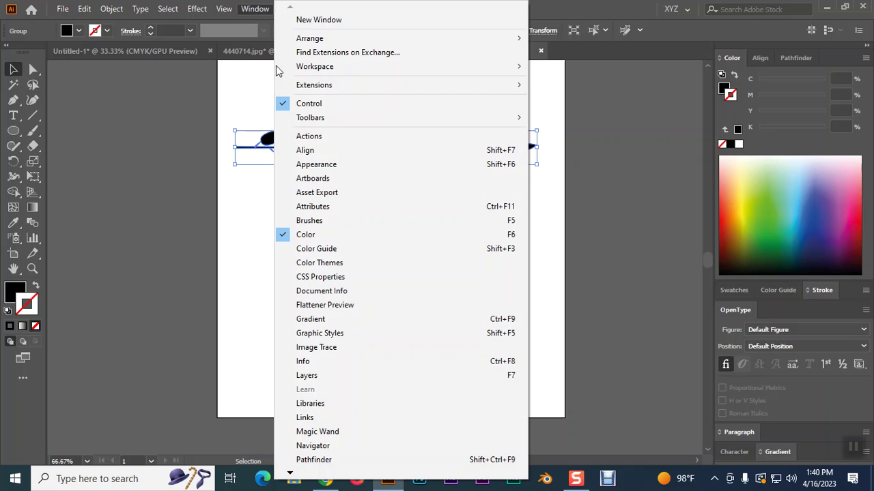
click(317, 222)
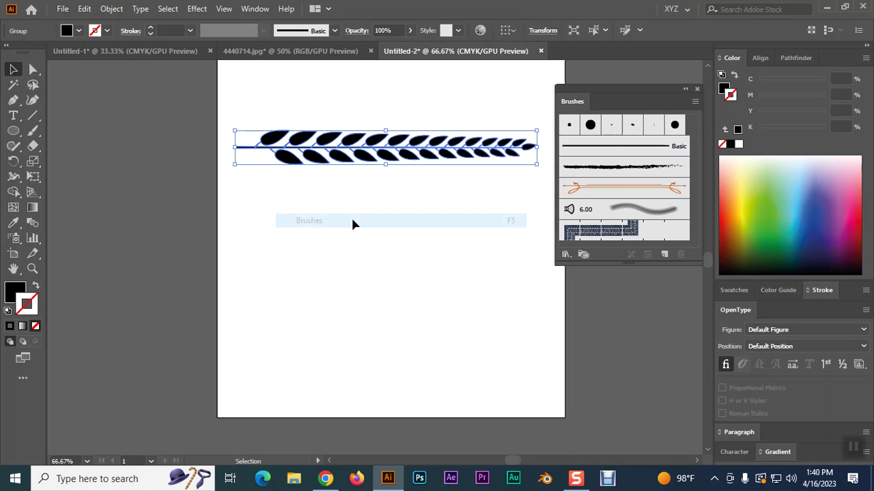
mouse_move(614, 103)
mouse_down()
mouse_move(601, 73)
mouse_move(607, 84)
mouse_up()
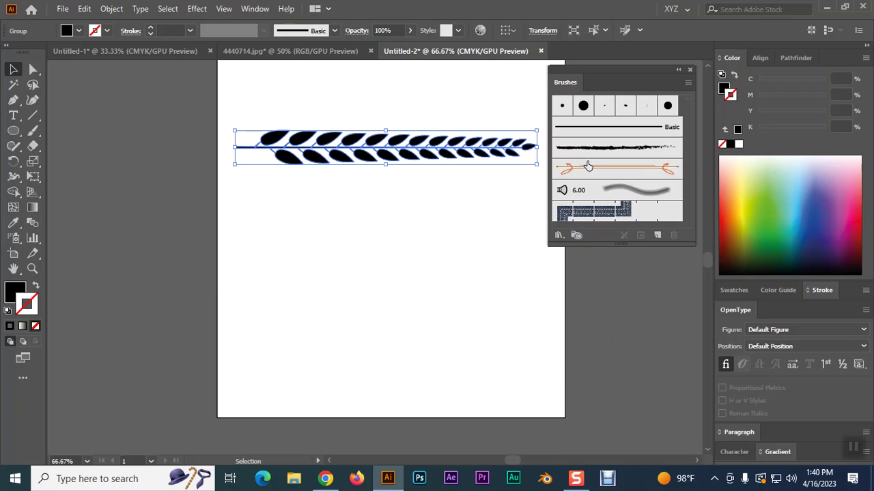
Draw a slanted line below the branch with the rough charcoal brush at 21 pt.
click(32, 116)
drag(297, 147, 286, 339)
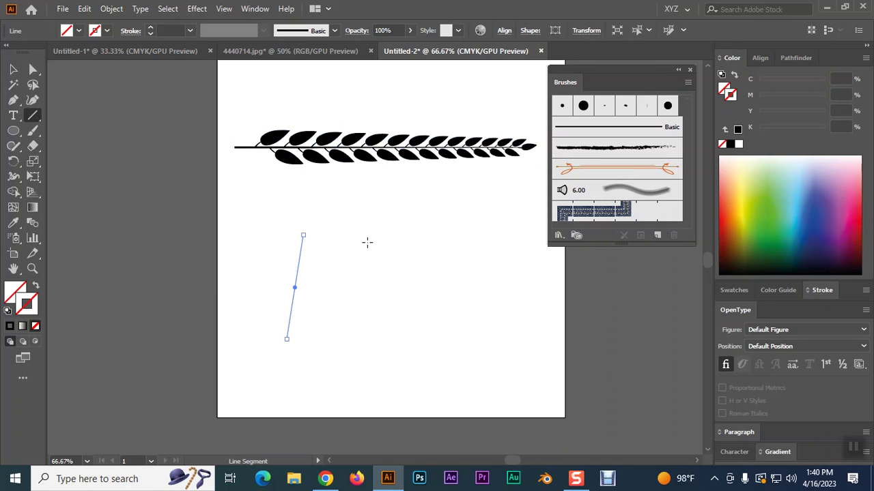
click(13, 69)
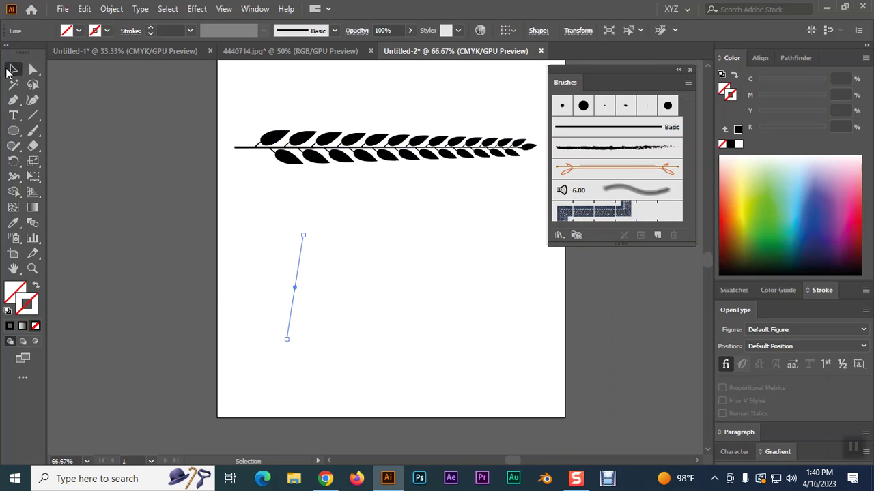
click(587, 150)
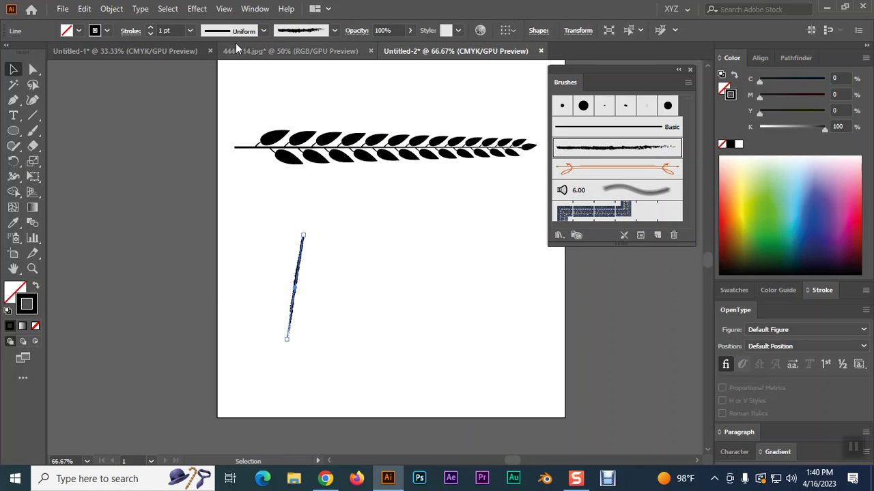
click(151, 29)
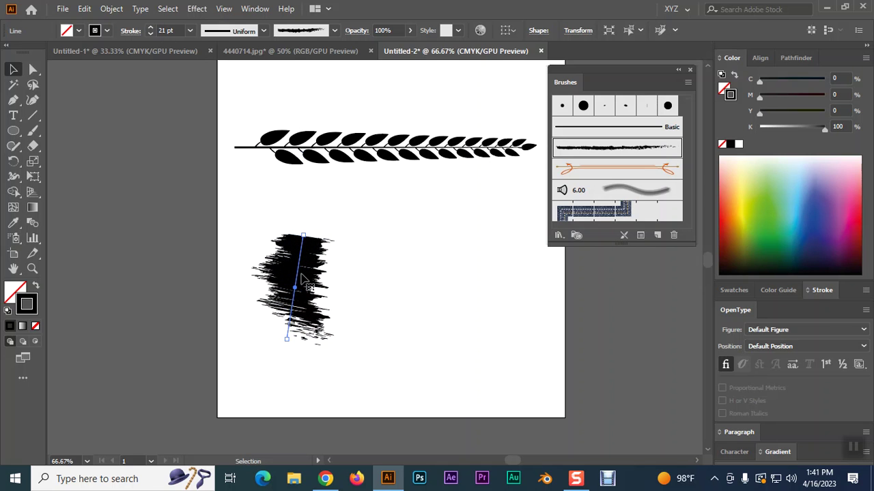
Make three copies of the charcoal stroke side by side to the right.
mouse_move(309, 279)
mouse_down()
mouse_move(300, 276)
mouse_move(326, 279)
mouse_up()
key(ctrl+d)
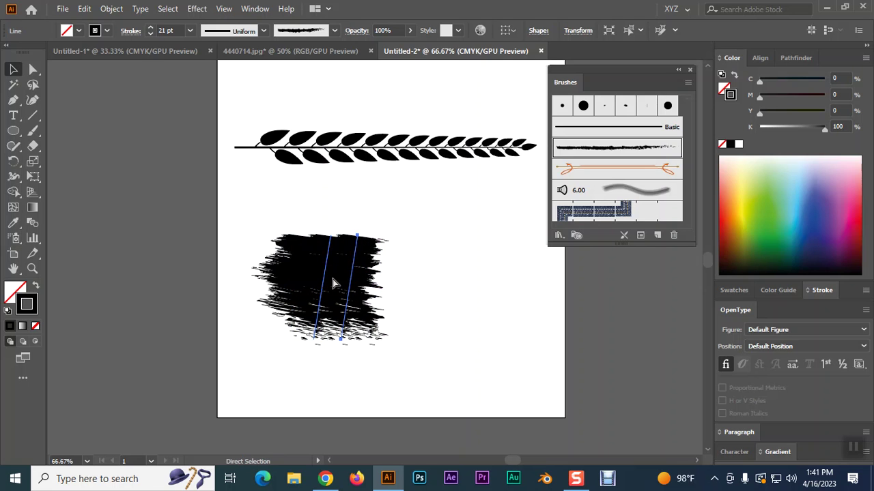
key(ctrl+d)
click(472, 296)
Raise all four charcoal strokes' weight to about 29 pt.
drag(279, 230, 385, 293)
click(150, 28)
click(150, 27)
click(150, 27)
click(150, 27)
click(150, 27)
click(150, 27)
click(150, 27)
click(150, 28)
click(150, 27)
click(150, 28)
click(150, 27)
click(486, 288)
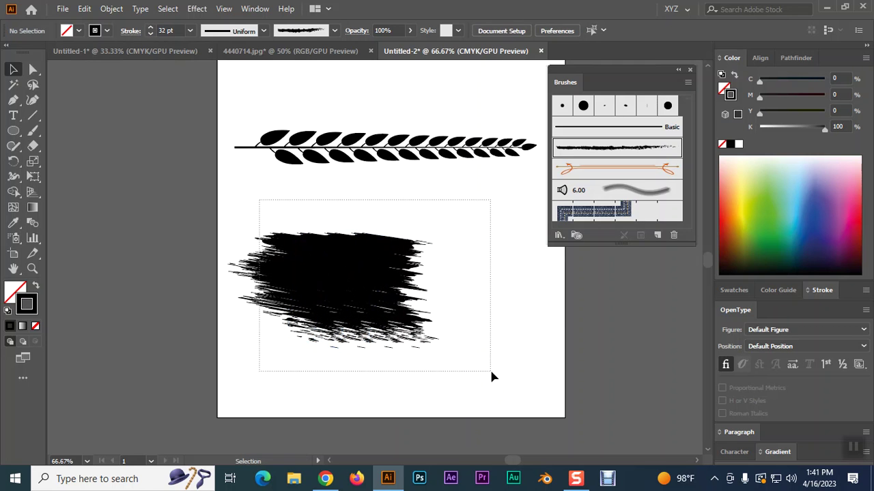
Outline the charcoal strokes and unite them into one shape with Pathfinder.
drag(494, 376, 492, 374)
click(111, 8)
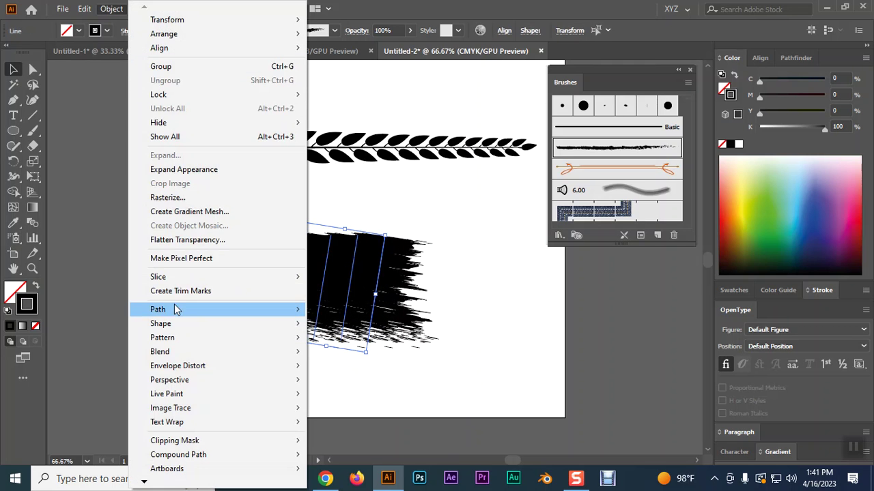
mouse_move(267, 310)
click(360, 344)
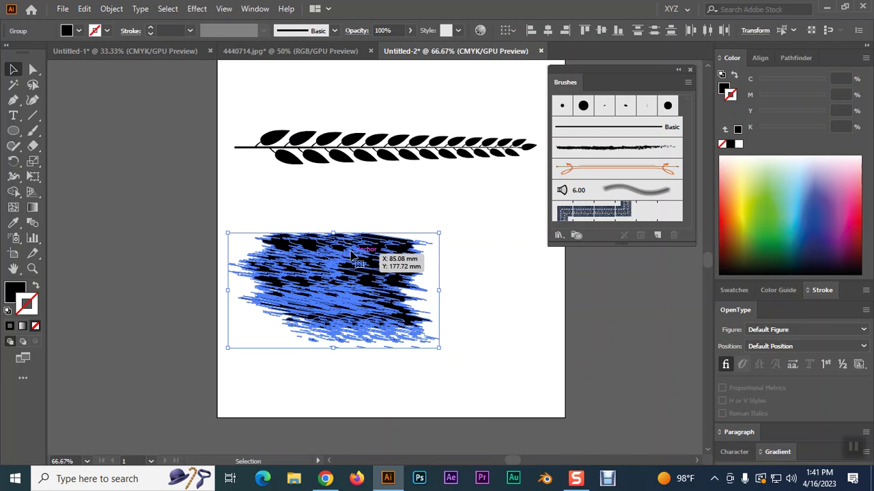
click(785, 58)
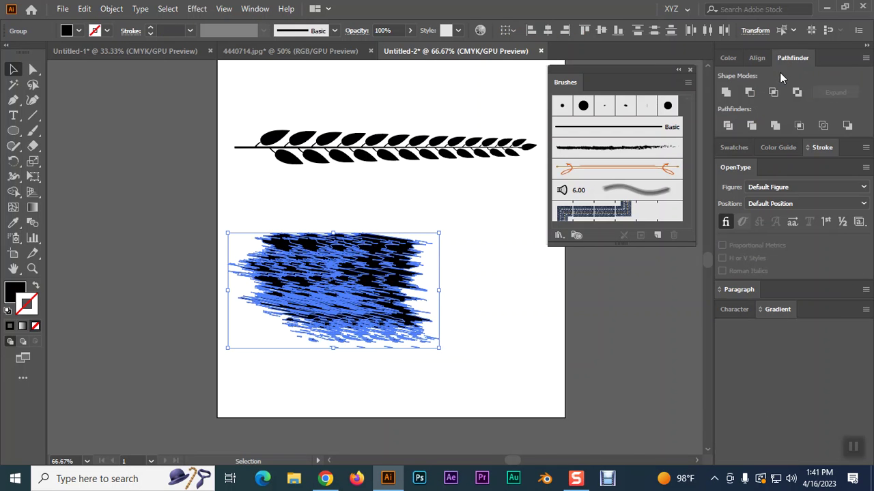
click(725, 92)
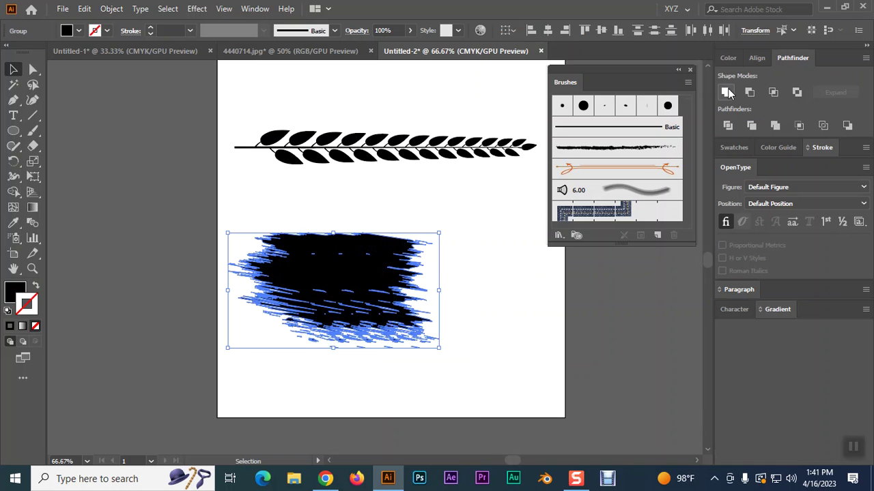
click(461, 306)
Ungroup the merged shape and delete the stray fragments.
drag(383, 256, 125, 169)
drag(107, 196, 172, 201)
right_click(410, 254)
click(434, 130)
click(564, 394)
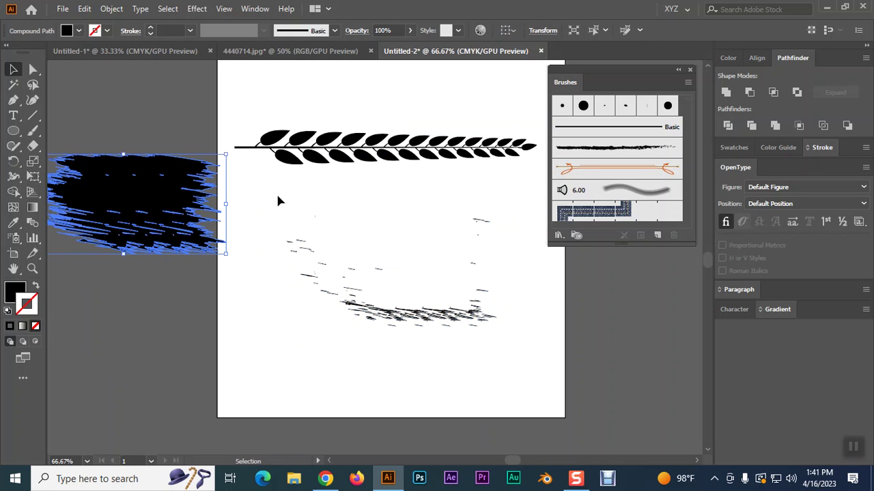
drag(516, 367, 517, 367)
key(Delete)
Position the brush-stroke shape below the branch and bring up the Open dialog.
scroll(495, 361, left, 4)
scroll(433, 332, up, 1)
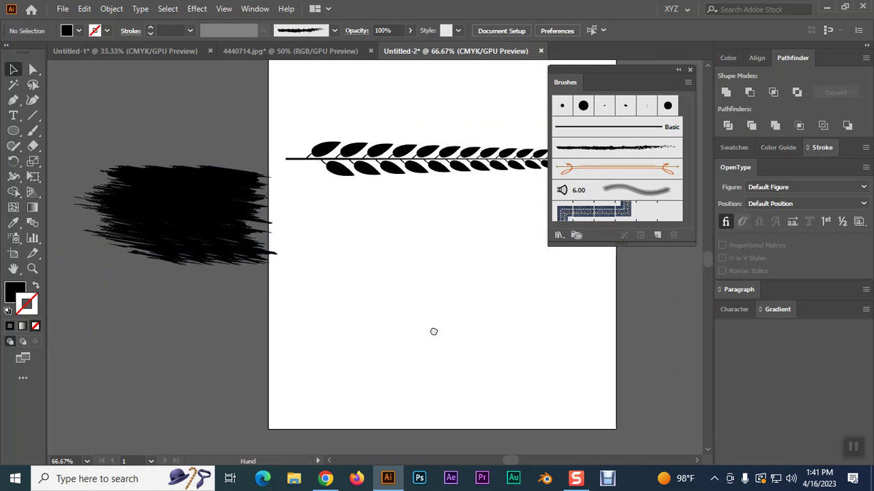
drag(280, 257, 206, 220)
scroll(273, 294, left, 3)
scroll(273, 295, up, 1)
drag(280, 249, 563, 338)
scroll(419, 351, right, 4)
scroll(419, 351, down, 1)
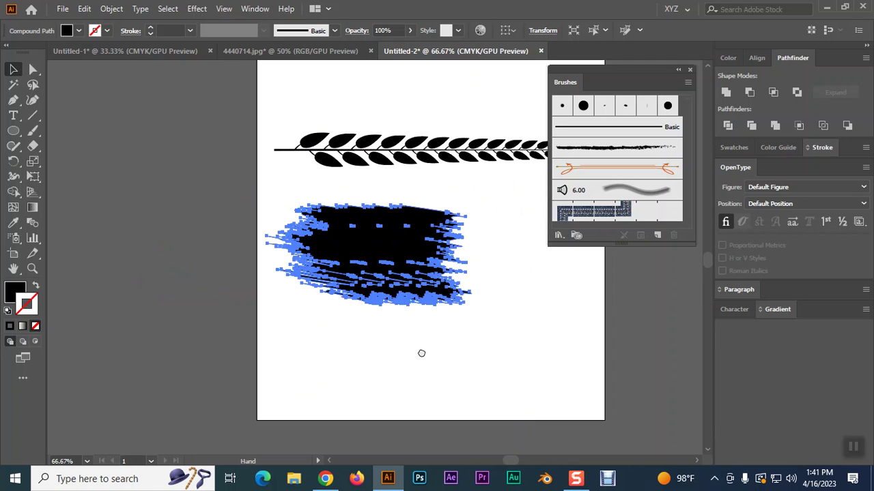
drag(308, 242, 360, 266)
click(404, 340)
click(62, 9)
click(84, 52)
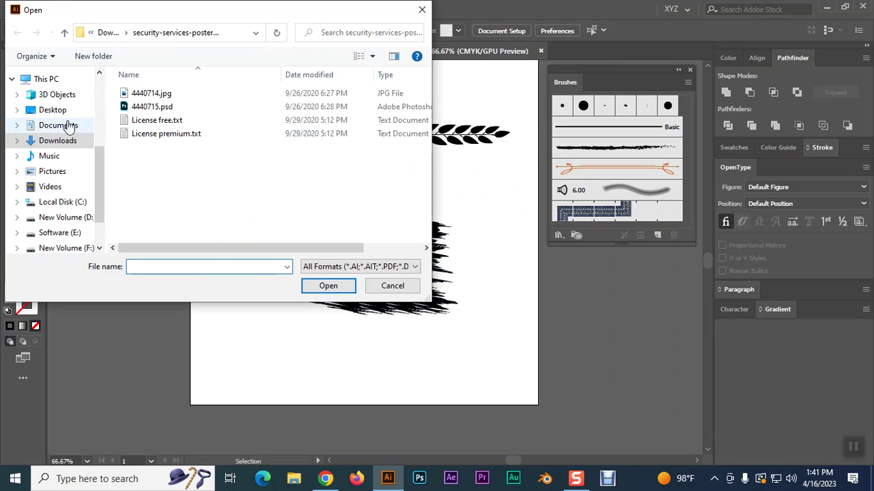
Open pexels-pixabay-349758.jpg from the Downloads folder.
click(54, 110)
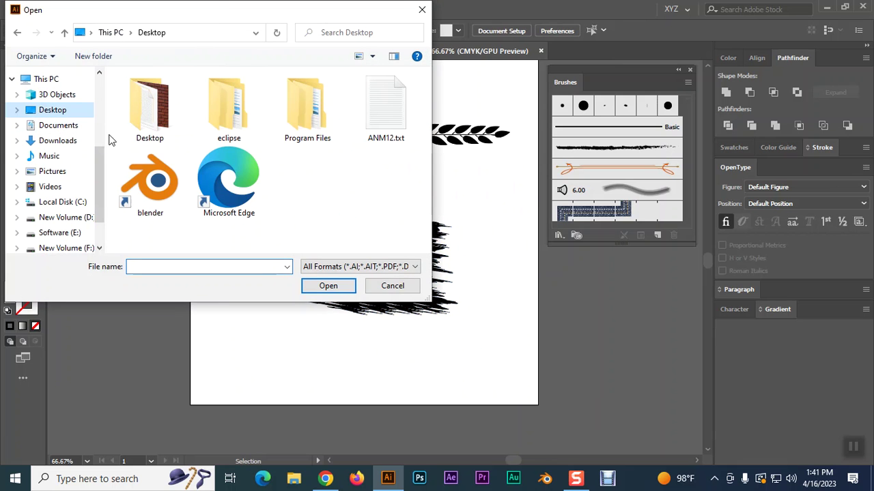
double_click(149, 108)
scroll(253, 134, down, 10)
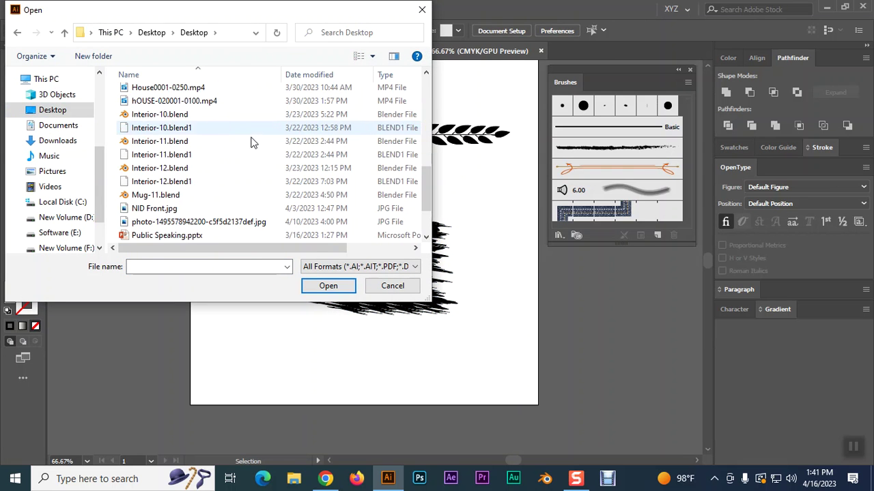
click(53, 144)
scroll(323, 144, down, 5)
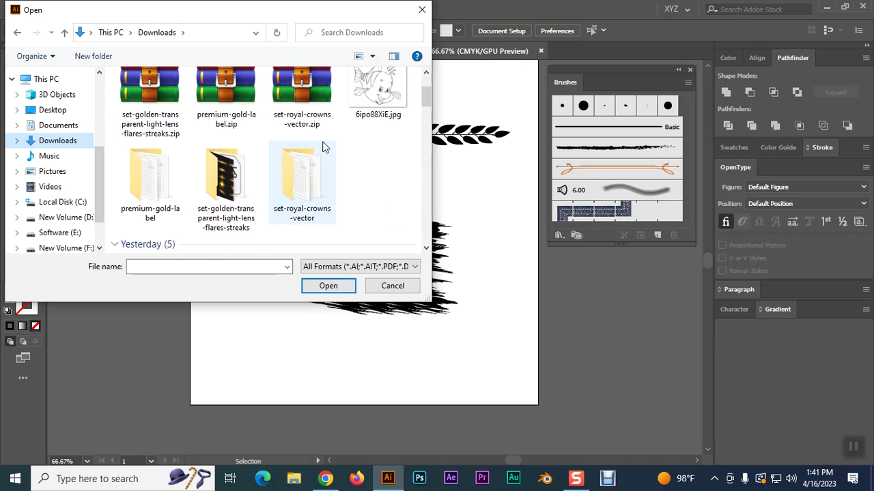
scroll(323, 146, down, 3)
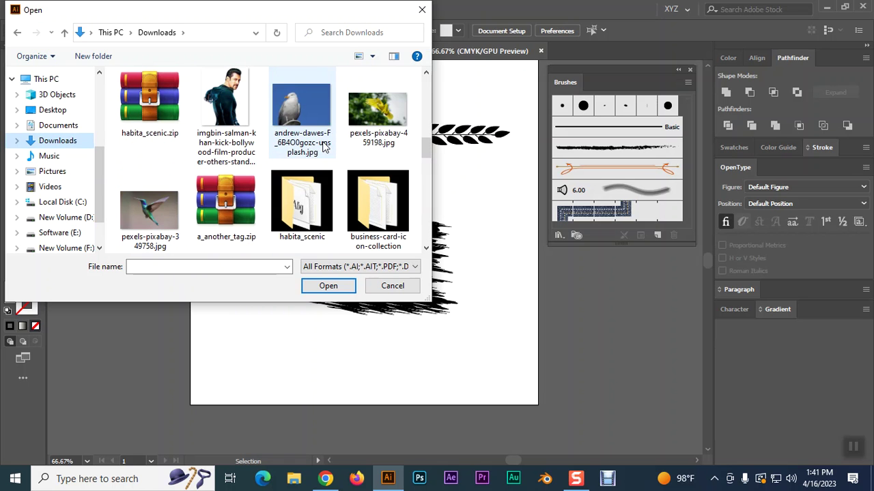
click(232, 101)
click(147, 201)
click(327, 287)
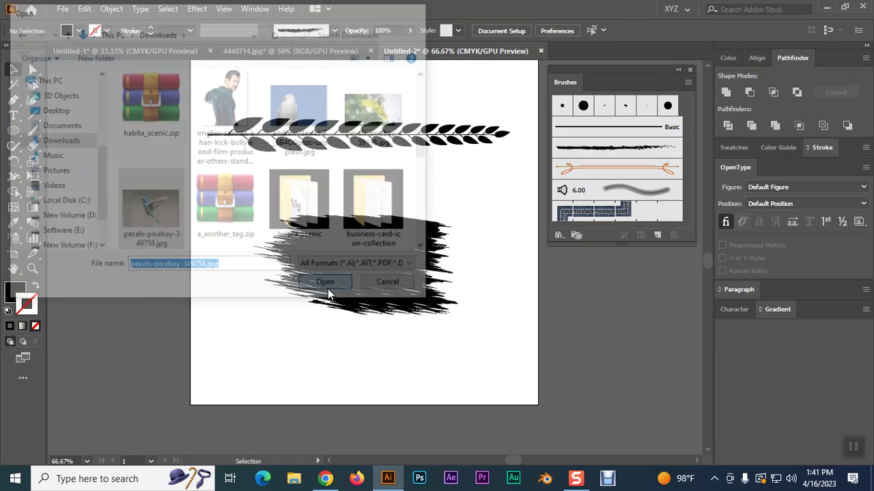
Scale the hummingbird image down and paste it into the Untitled-2 artwork.
click(362, 274)
key(ctrl+minus)
key(ctrl+minus)
key(ctrl+minus)
key(ctrl+minus)
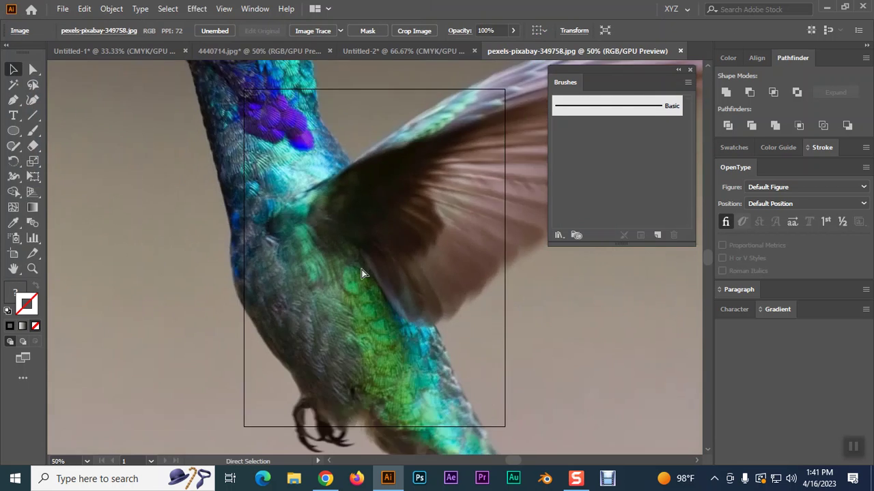
key(ctrl+minus)
key(ctrl+minus)
key(ctrl+minus)
drag(265, 185, 361, 248)
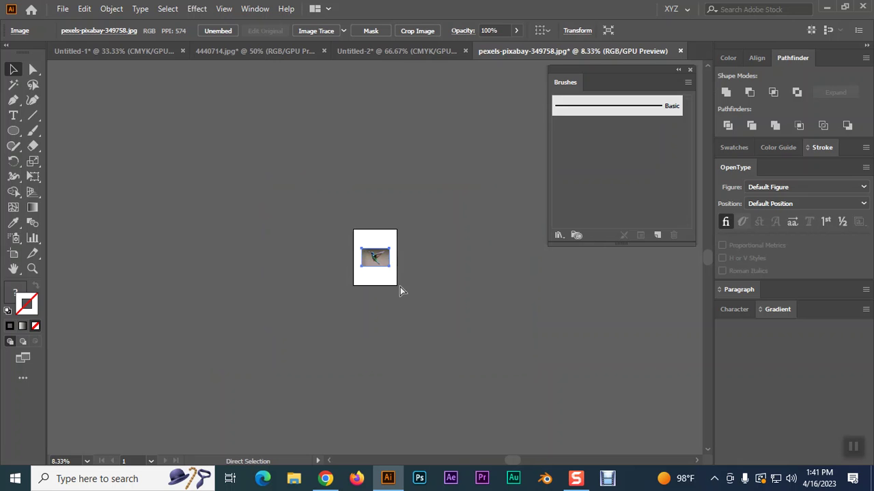
click(154, 53)
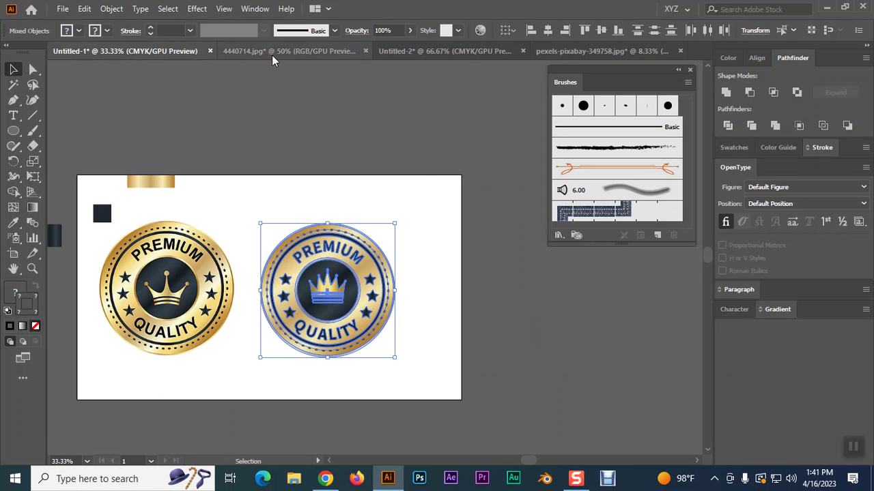
click(272, 54)
click(467, 54)
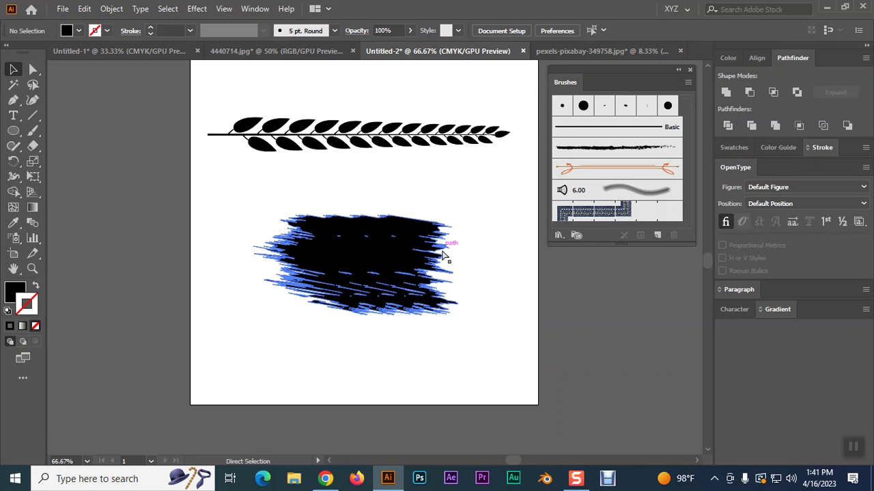
key(ctrl+v)
mouse_move(484, 330)
mouse_down()
mouse_move(492, 333)
mouse_move(485, 332)
mouse_up()
Place the hummingbird photo over the brush stroke and send it behind the stroke.
drag(460, 303, 437, 301)
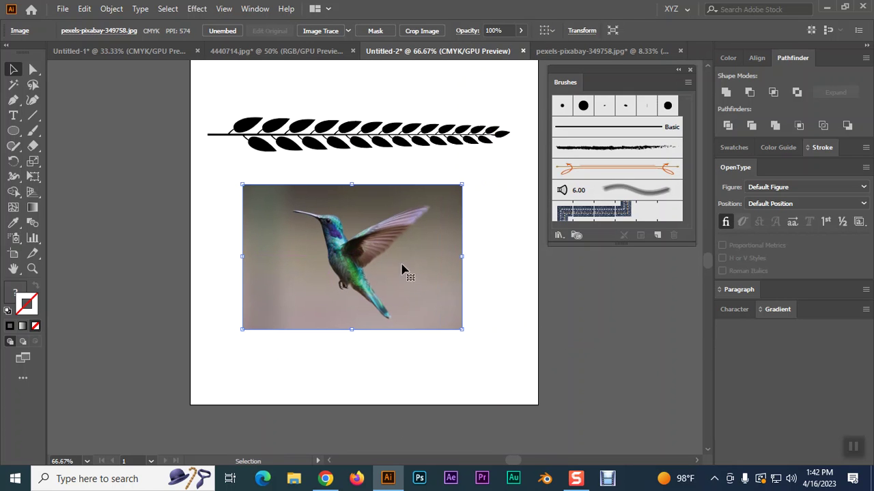
right_click(403, 267)
mouse_move(471, 370)
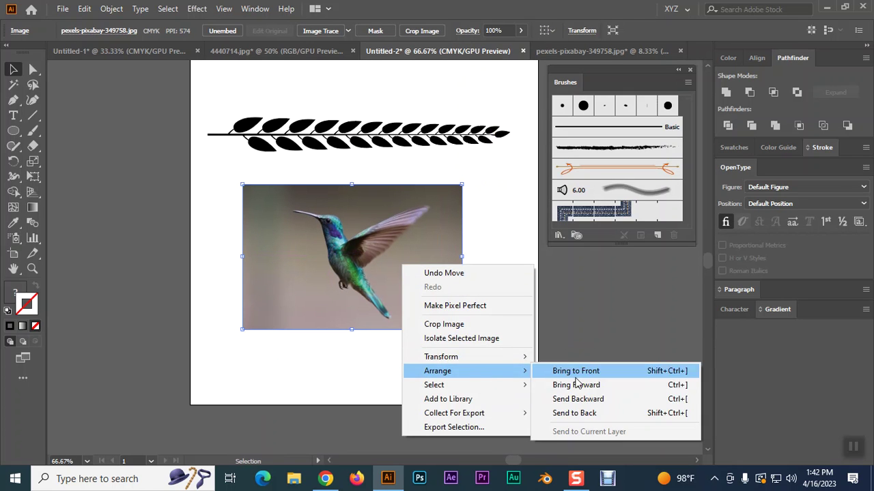
click(577, 414)
click(502, 314)
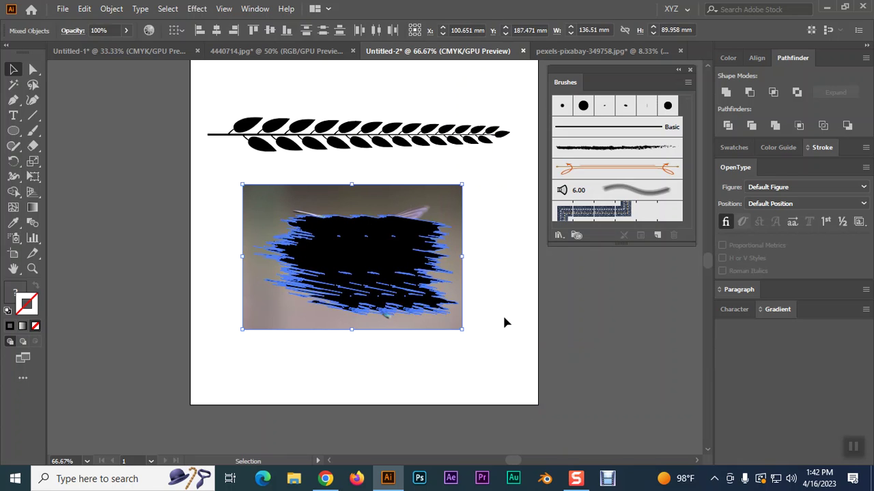
drag(448, 336, 450, 347)
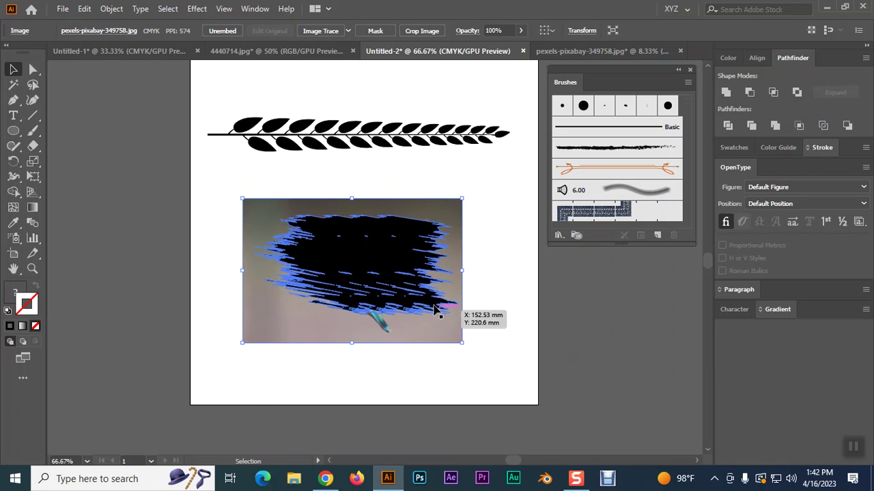
Make a clipping mask of the photo with the brush-stroke shape.
drag(278, 180, 396, 270)
right_click(397, 272)
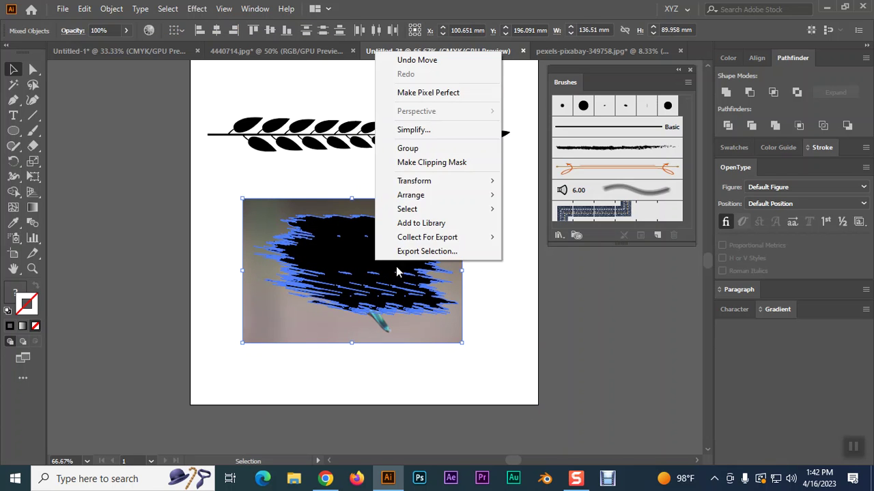
click(435, 164)
click(500, 257)
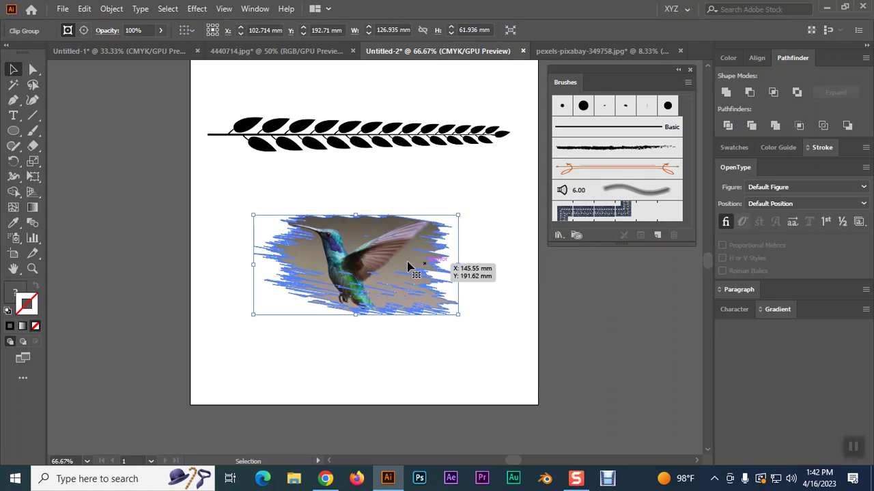
click(496, 307)
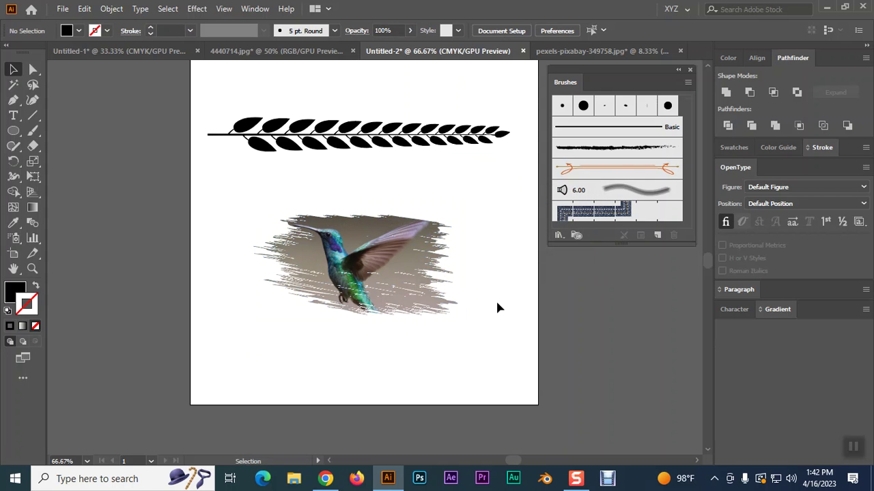
Shift the masked hummingbird further left, then switch to Chrome.
scroll(496, 308, down, 1)
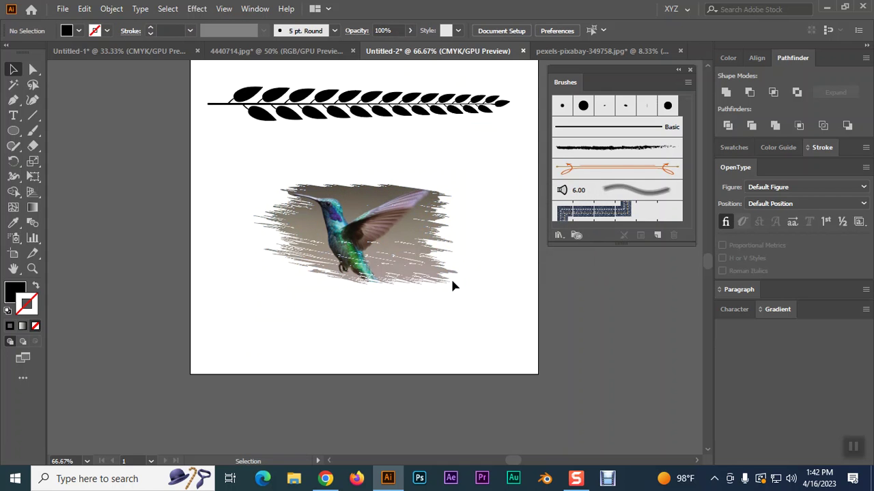
drag(386, 235, 319, 251)
click(266, 297)
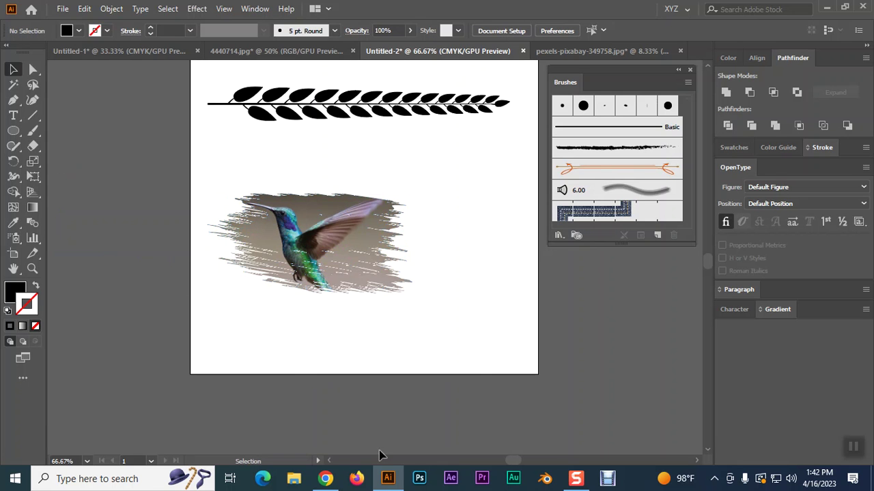
click(325, 478)
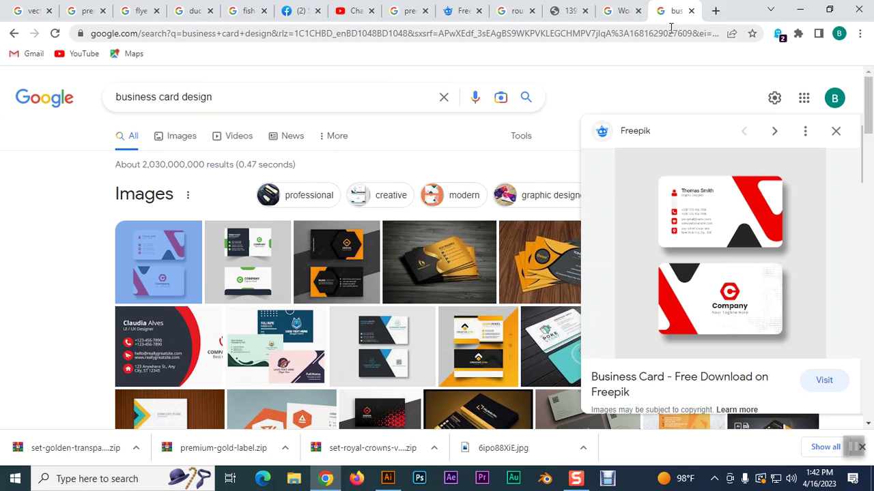
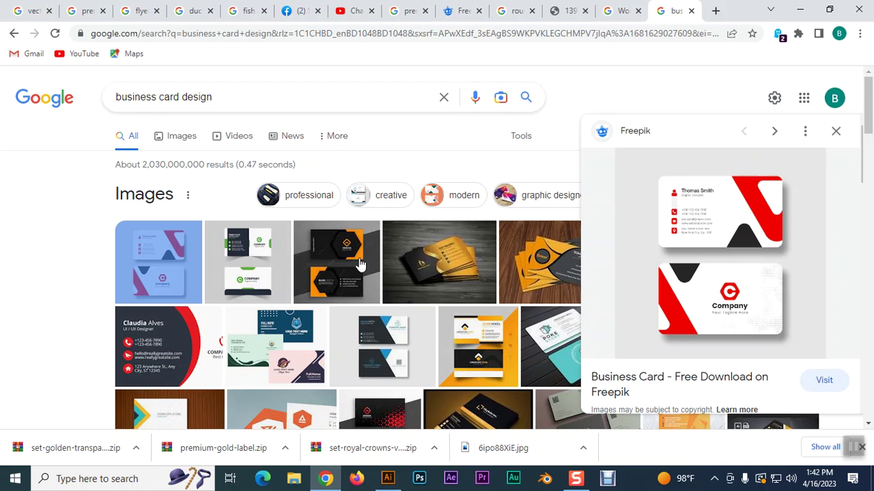
Return to the Illustrator document and drag the hummingbird picture left, partly off the artboard.
click(393, 481)
drag(350, 234, 157, 236)
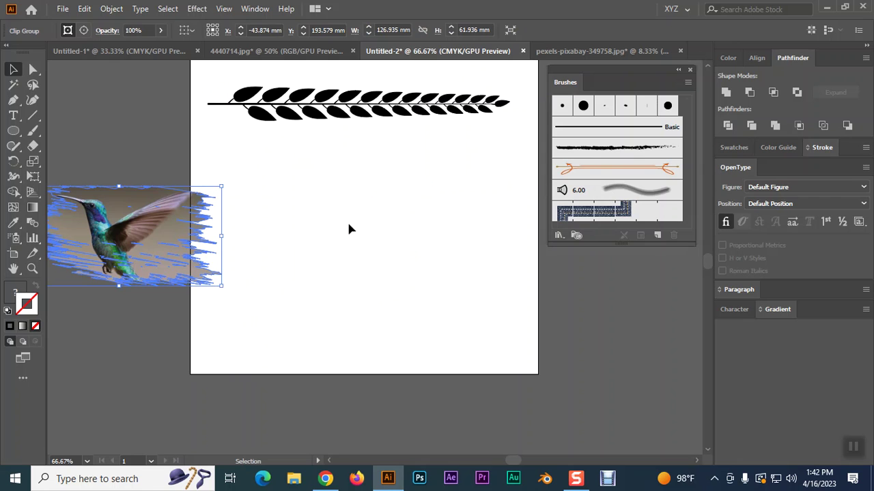
Draw a diagonal test line and try the orange arrow, grey 6.00 and Denim Seam brushes on it.
click(362, 212)
click(13, 115)
click(33, 115)
mouse_move(357, 205)
mouse_down()
mouse_move(406, 286)
mouse_move(467, 303)
mouse_up()
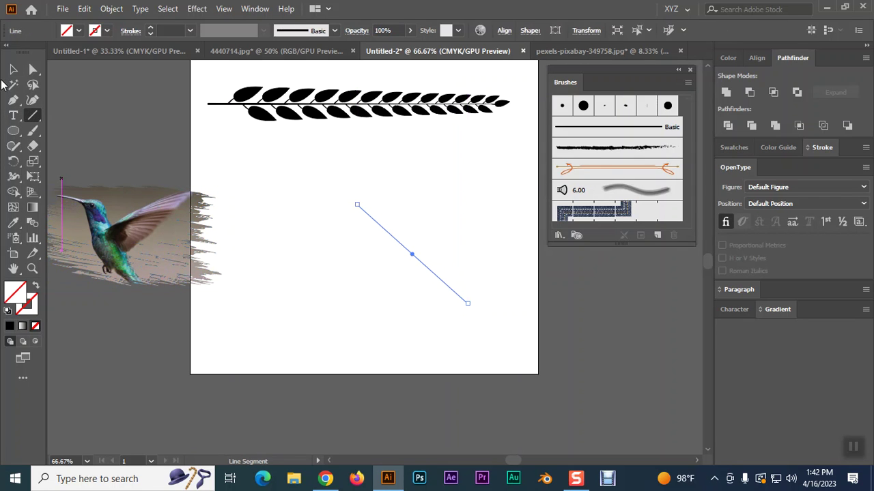
click(13, 69)
click(599, 174)
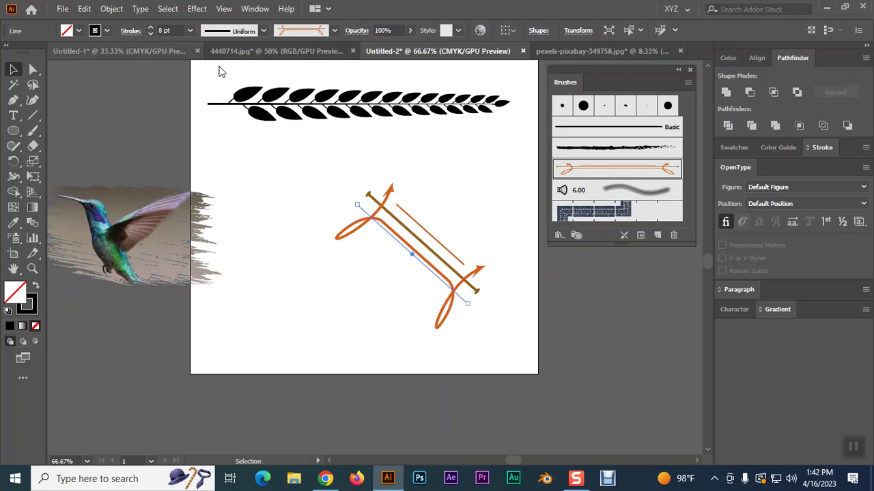
click(606, 194)
click(611, 215)
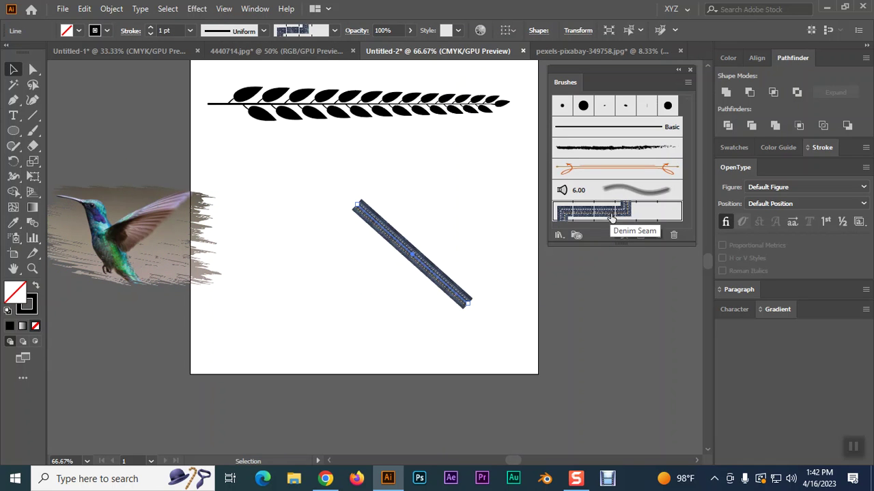
Apply the 4.50 and 1.00 brushes from the Bristle Brush Library to the test line.
click(559, 235)
mouse_move(603, 312)
click(651, 312)
click(426, 259)
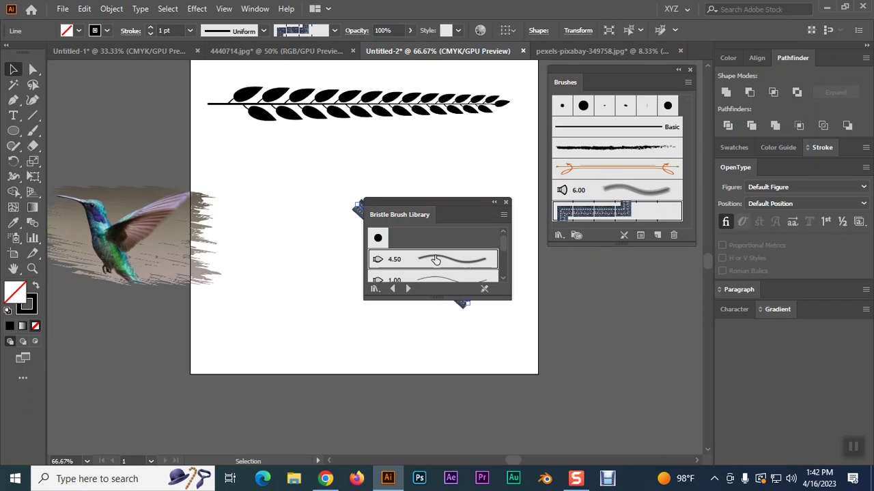
click(436, 280)
scroll(439, 276, down, 3)
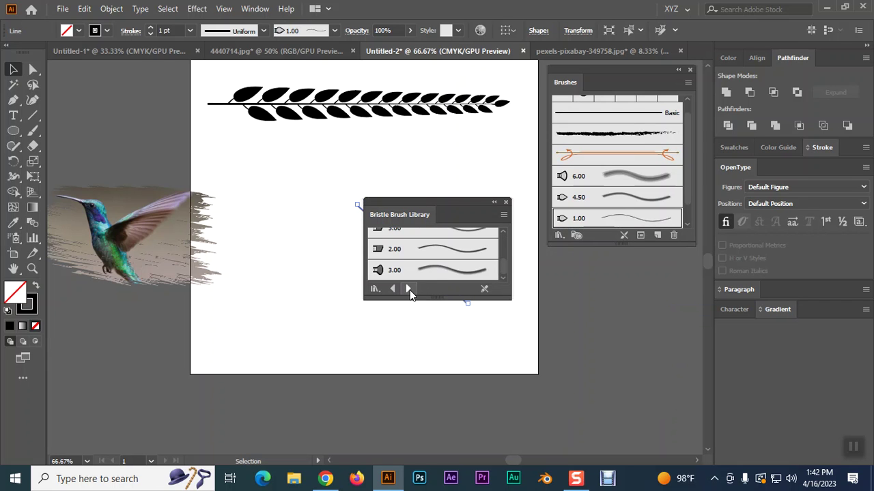
Browse to the Decorative_Banners and Seals library and apply its red banner brush.
click(408, 289)
click(408, 289)
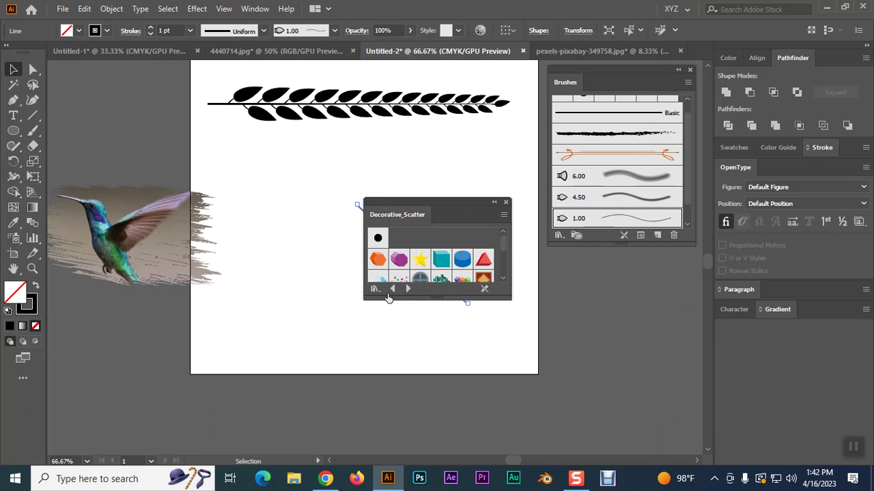
click(392, 289)
click(413, 258)
Add the banner brushes to the Brushes panel, trying green, yellow-green, peach, red-blue and grey banners.
mouse_move(457, 198)
mouse_down()
mouse_move(479, 211)
mouse_move(585, 225)
mouse_move(585, 246)
mouse_up()
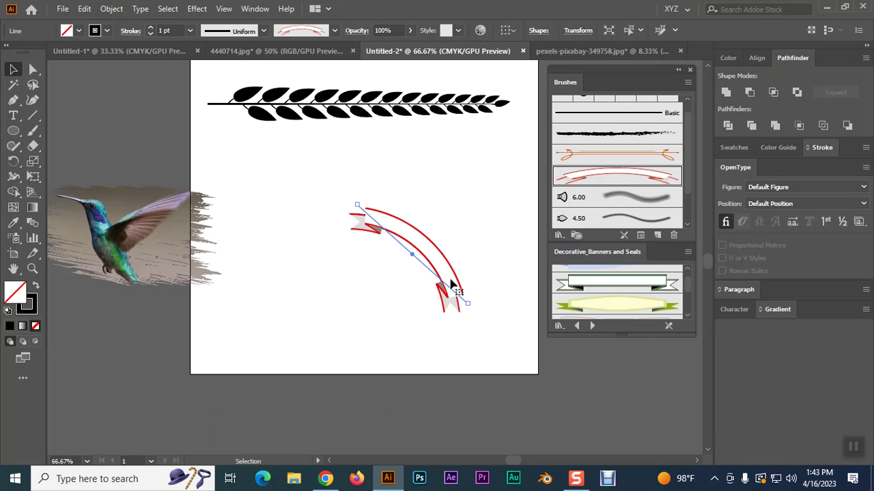
click(598, 285)
click(602, 305)
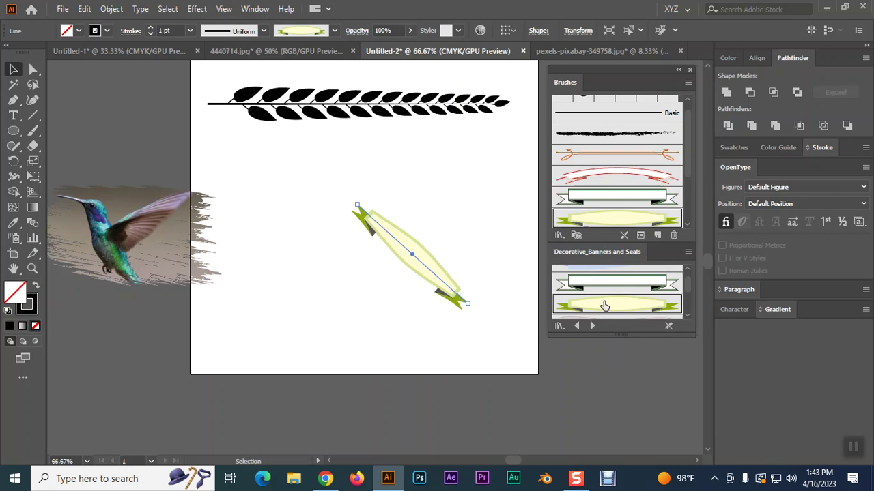
scroll(603, 301, down, 2)
click(605, 297)
click(606, 274)
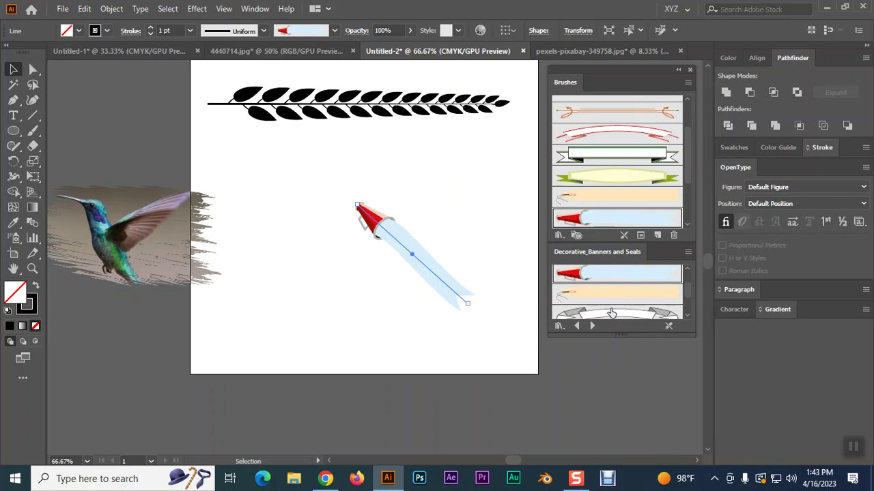
click(612, 311)
Attempt to delete the in-use brush and save a brush library, cancelling both.
click(673, 236)
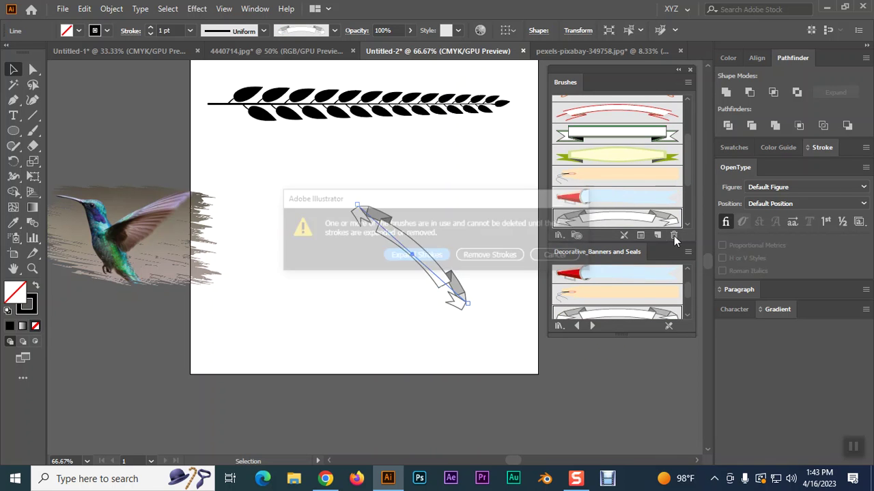
click(573, 258)
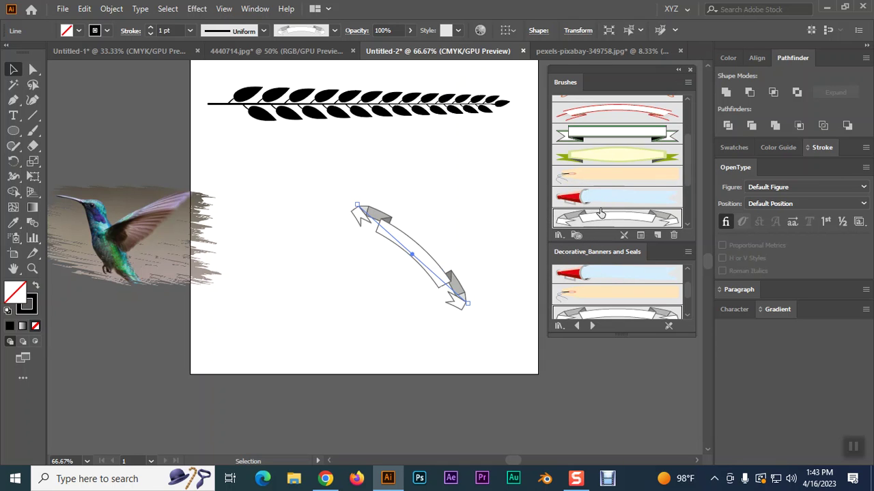
click(557, 235)
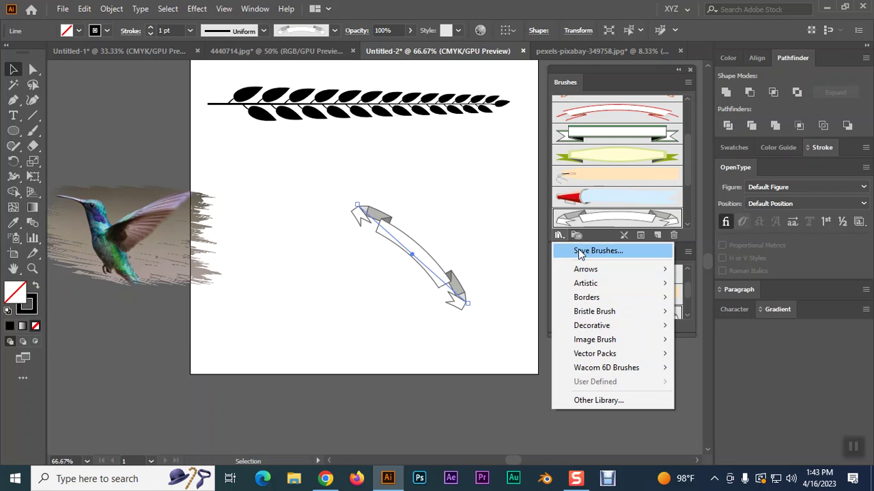
click(582, 250)
click(392, 286)
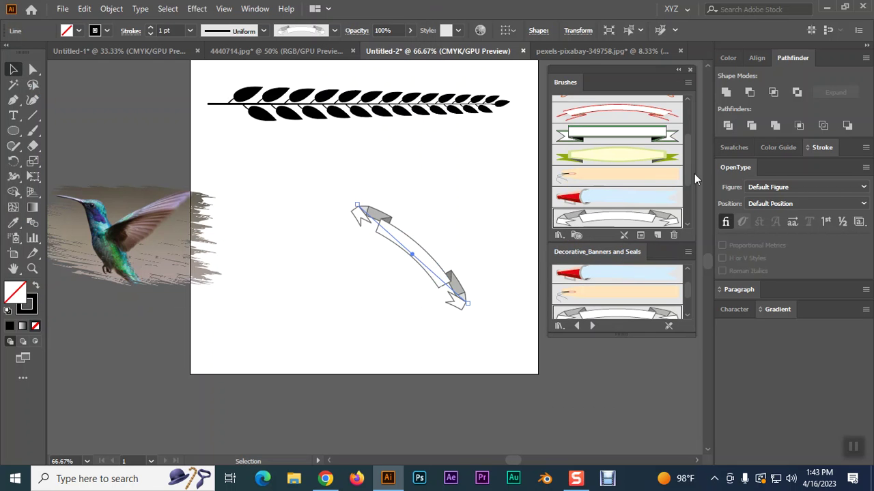
Delete the banner test line and bring the Brushes panel back via the Window menu.
click(689, 71)
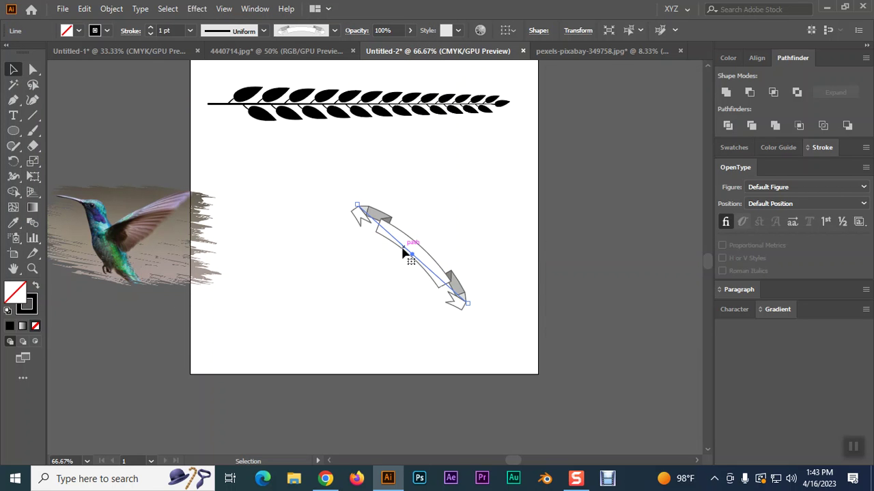
key(Delete)
click(254, 8)
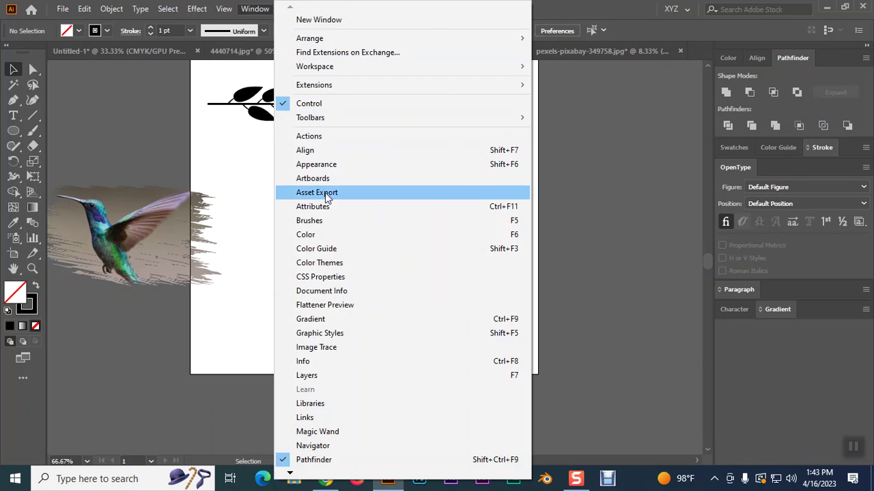
click(325, 219)
drag(690, 215, 686, 109)
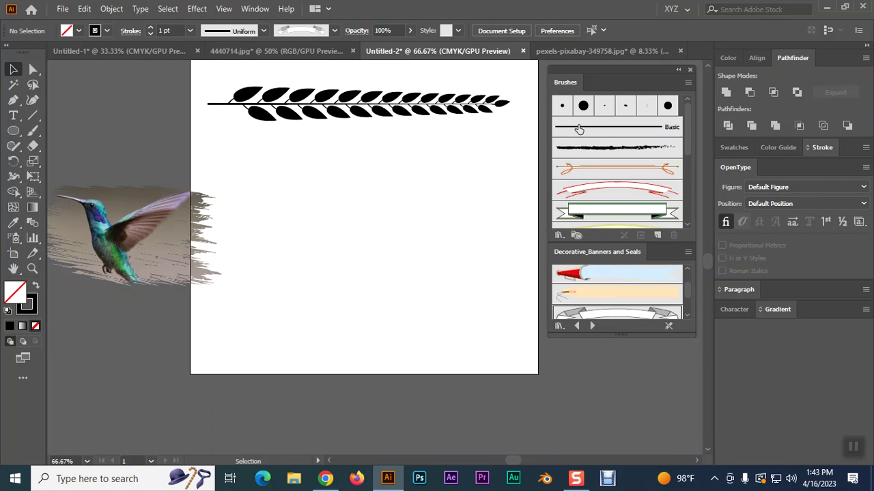
Drag the leaf branch into Brushes as a new Art Brush, test it, then delete the branch.
click(310, 101)
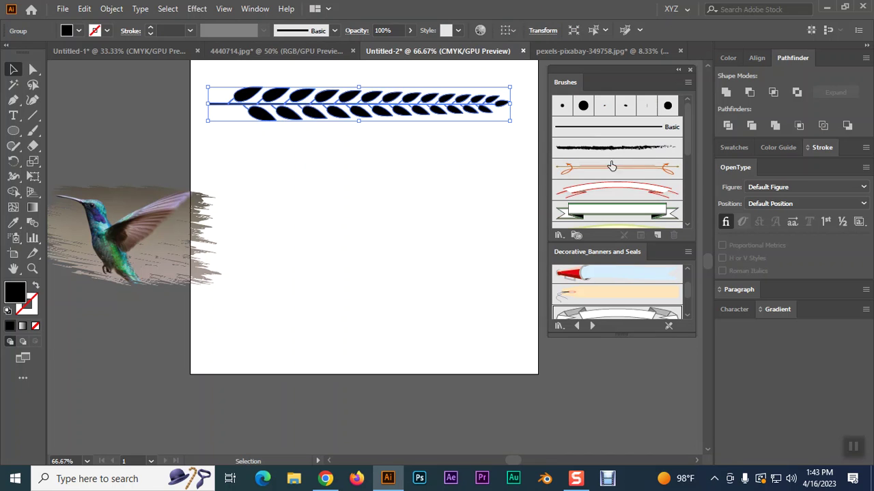
mouse_move(306, 107)
mouse_down()
mouse_move(526, 164)
mouse_move(610, 167)
mouse_up()
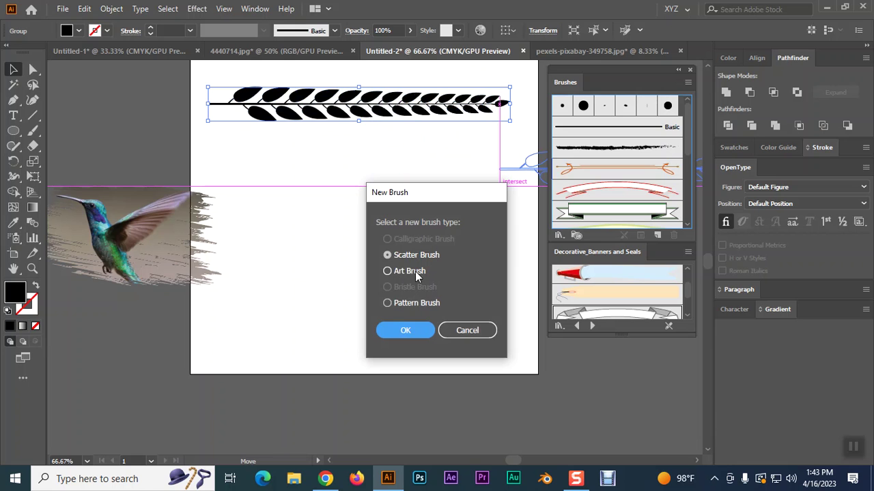
click(387, 271)
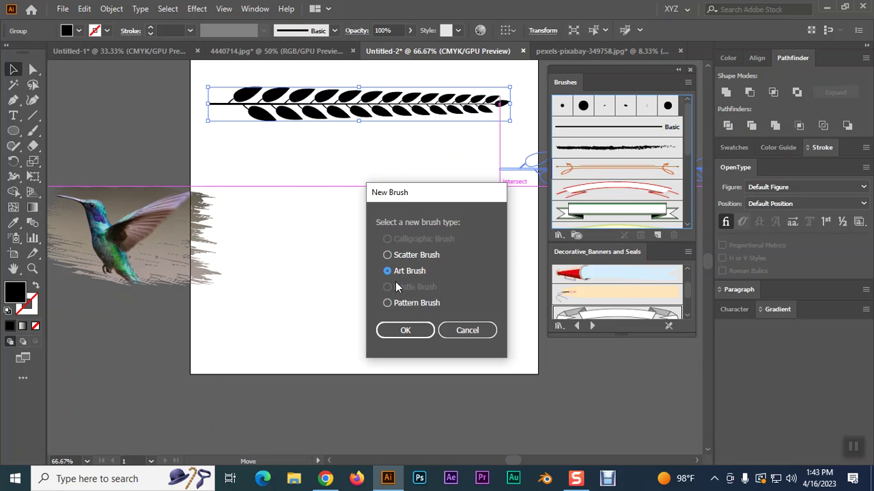
click(403, 329)
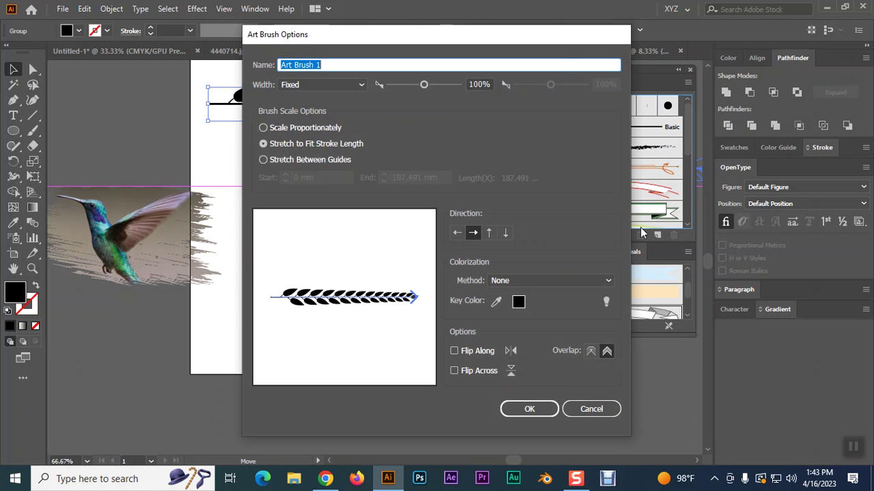
click(523, 410)
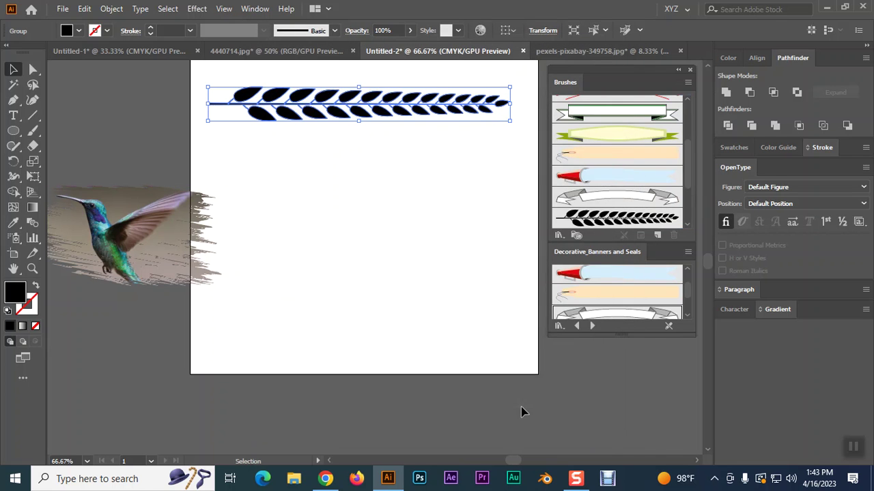
scroll(638, 168, up, 5)
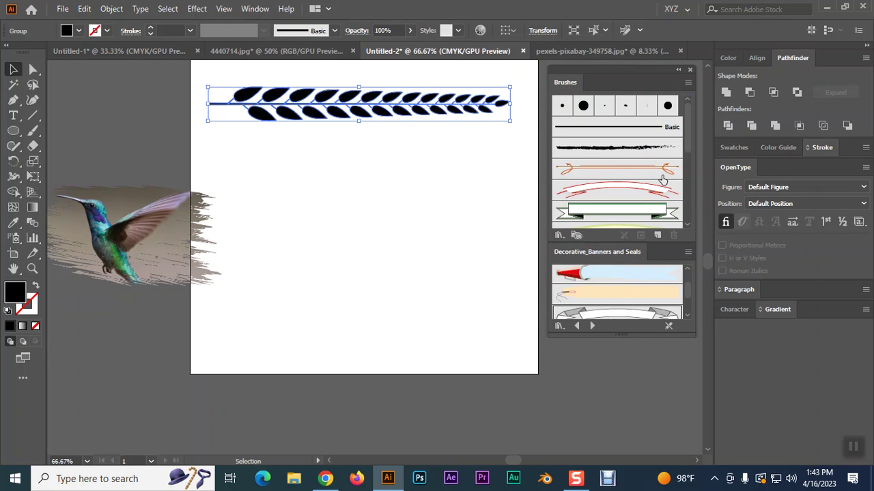
scroll(662, 179, down, 5)
click(613, 207)
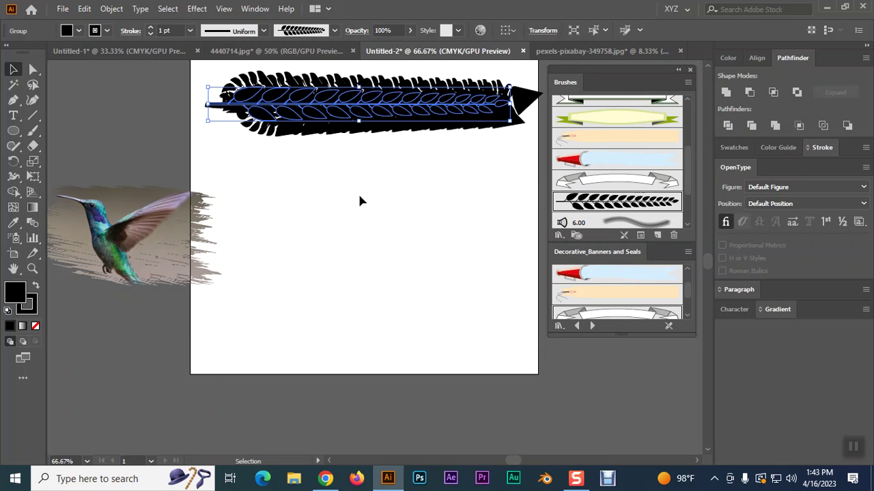
key(Delete)
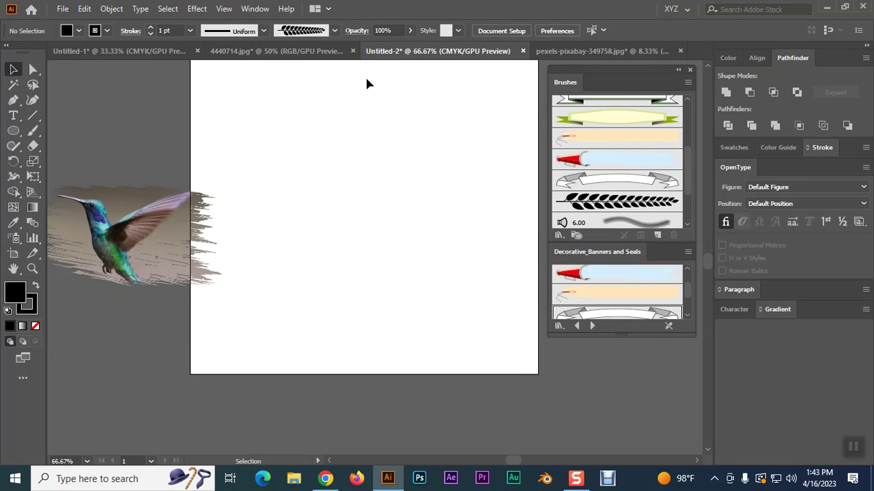
Move the hummingbird further up-left, draw a large circle and swap its fill and stroke.
drag(195, 222, 140, 156)
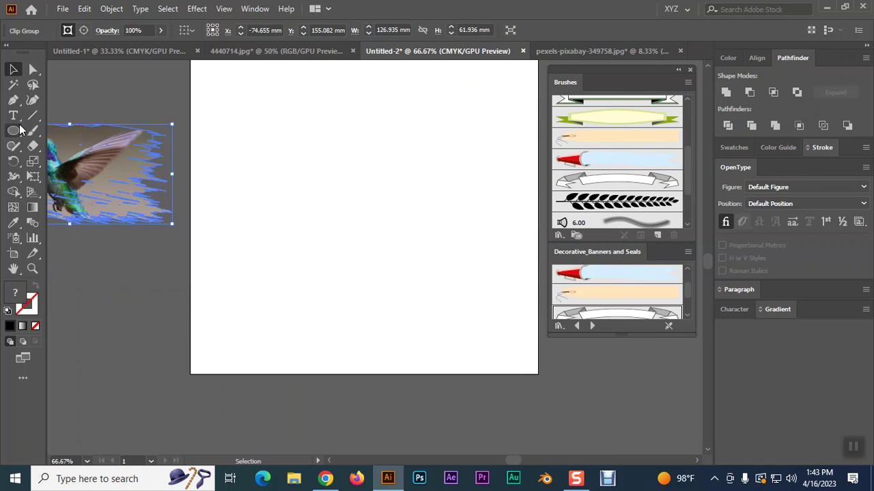
click(13, 131)
click(59, 162)
drag(360, 173, 446, 259)
key(v)
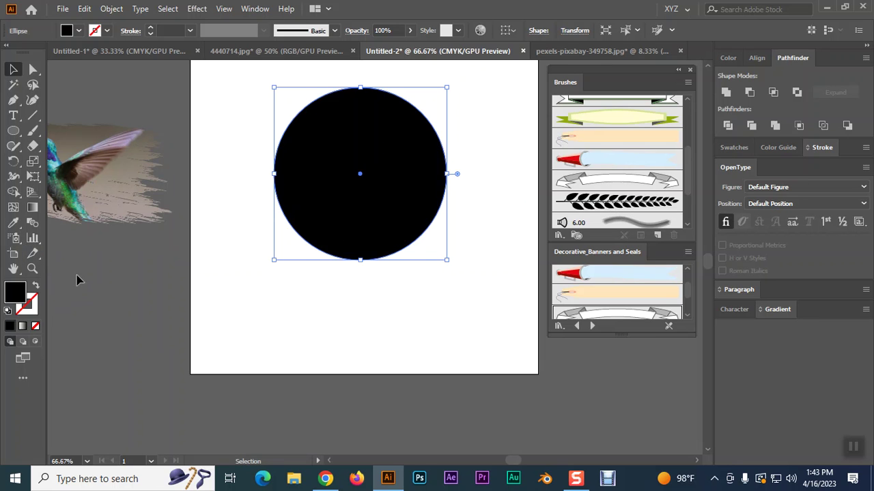
click(35, 285)
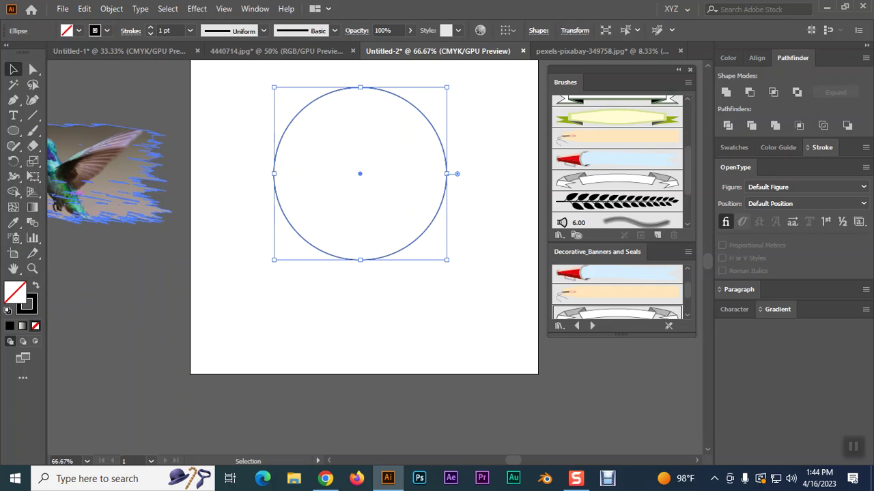
Draw two vertical lines through the circle's left and right sides, nudging the right line left.
click(33, 115)
drag(317, 66, 317, 300)
drag(403, 70, 403, 327)
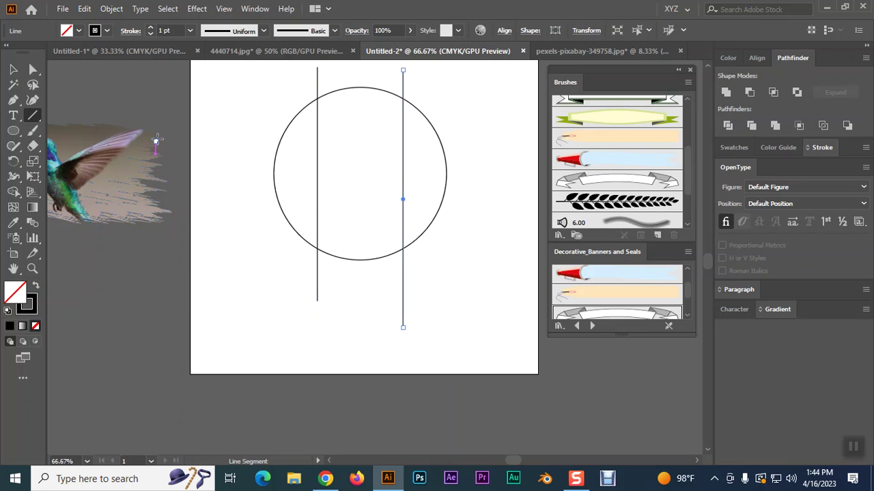
key(Left)
key(Left)
key(Left)
key(Left)
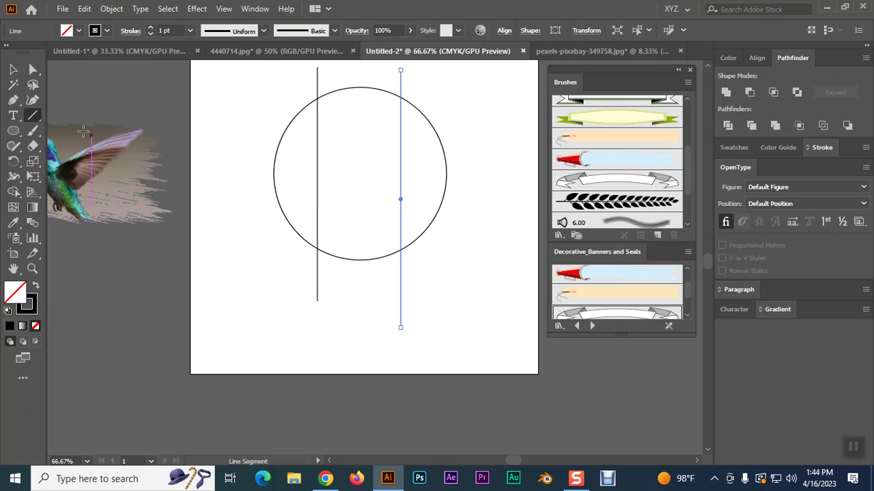
click(13, 69)
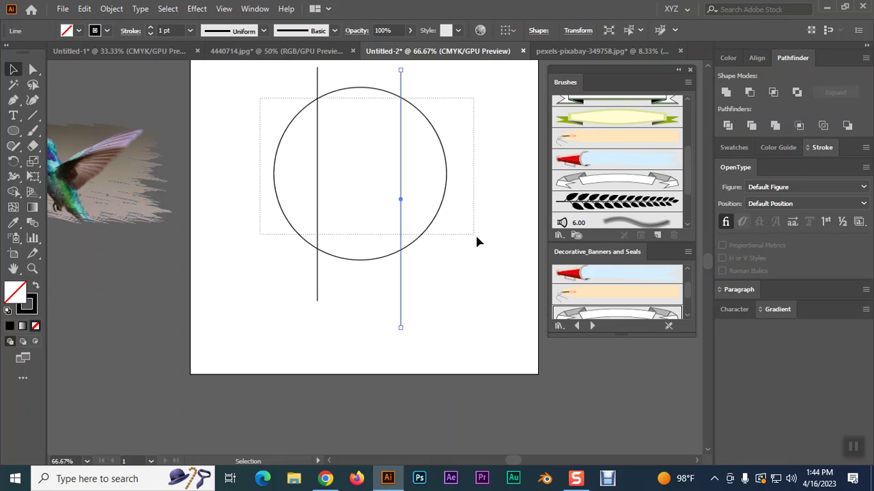
key(ctrl+a)
click(430, 136)
drag(401, 96, 394, 91)
click(250, 105)
Bottom-align the circle and both lines relative to the selection using the Align panel.
drag(520, 257, 520, 258)
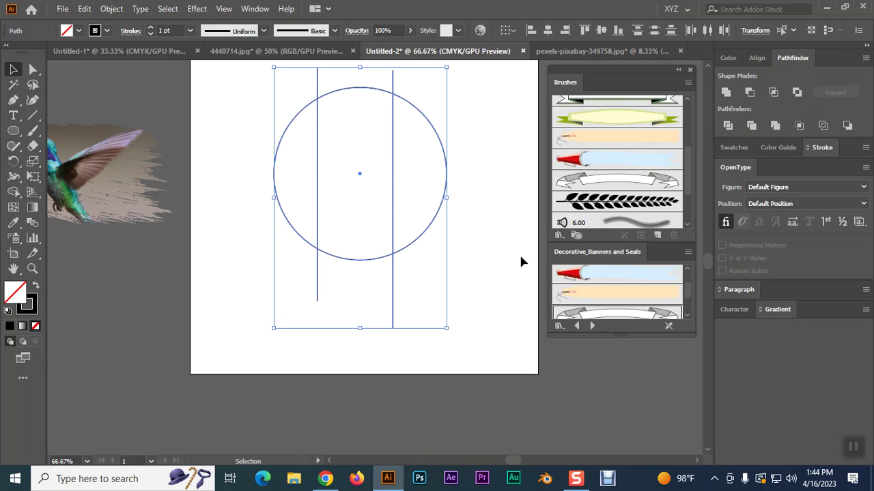
click(756, 59)
click(861, 92)
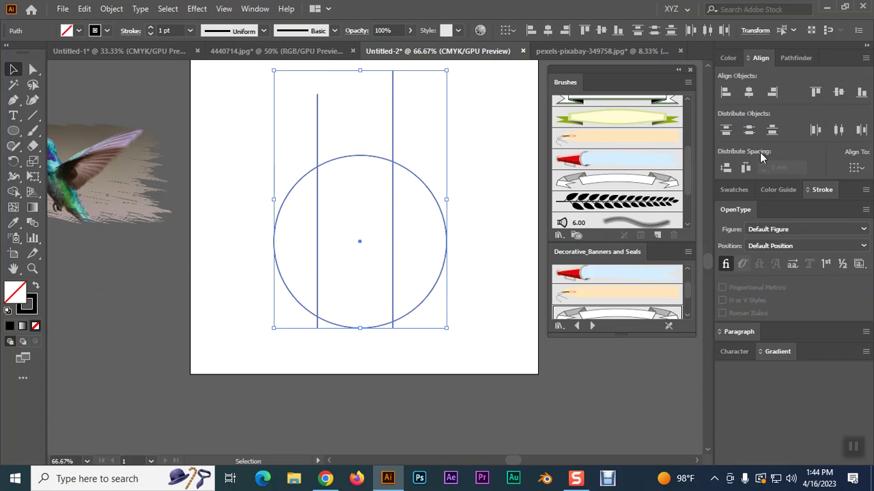
click(861, 131)
key(ctrl+z)
click(857, 167)
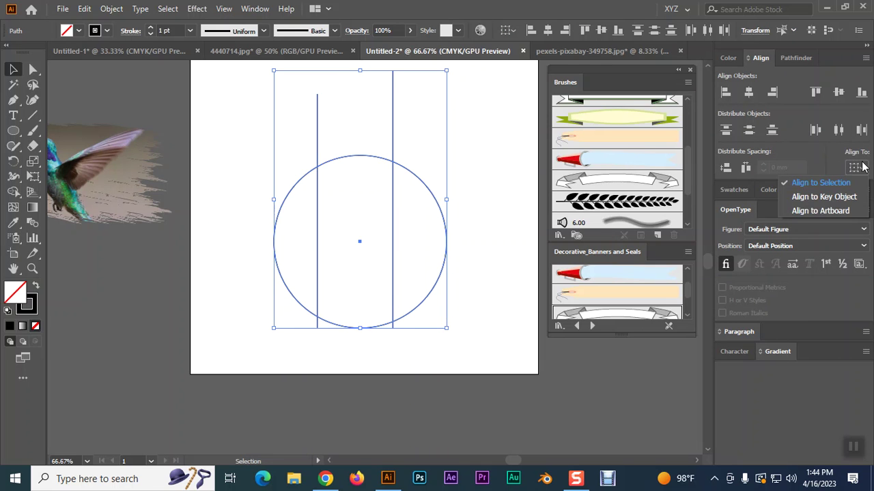
click(836, 183)
click(483, 274)
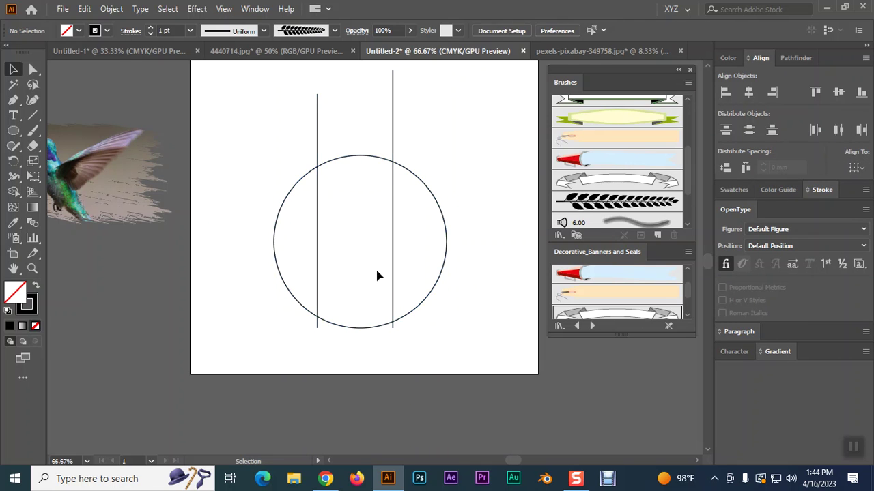
Delete both vertical lines.
click(317, 270)
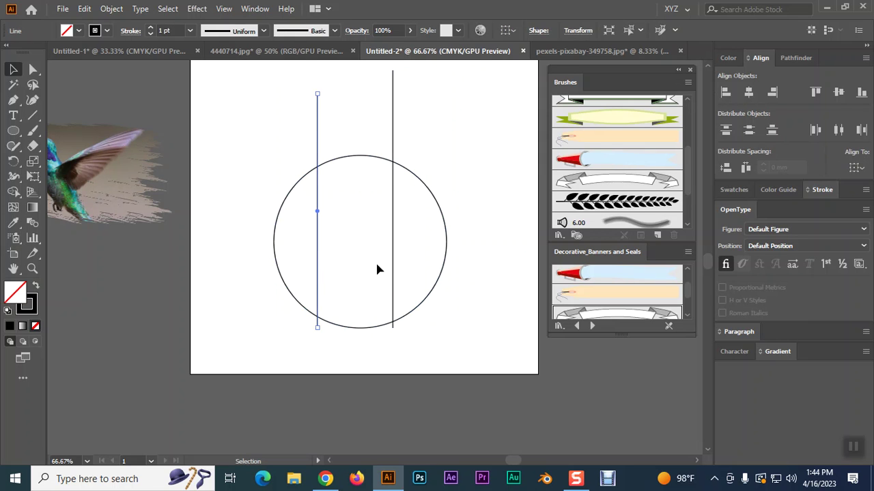
drag(396, 272, 398, 276)
click(296, 144)
drag(456, 144, 466, 142)
key(Delete)
Draw a tall rectangle over the circle and move it to the circle's centre.
click(13, 130)
click(70, 131)
click(11, 70)
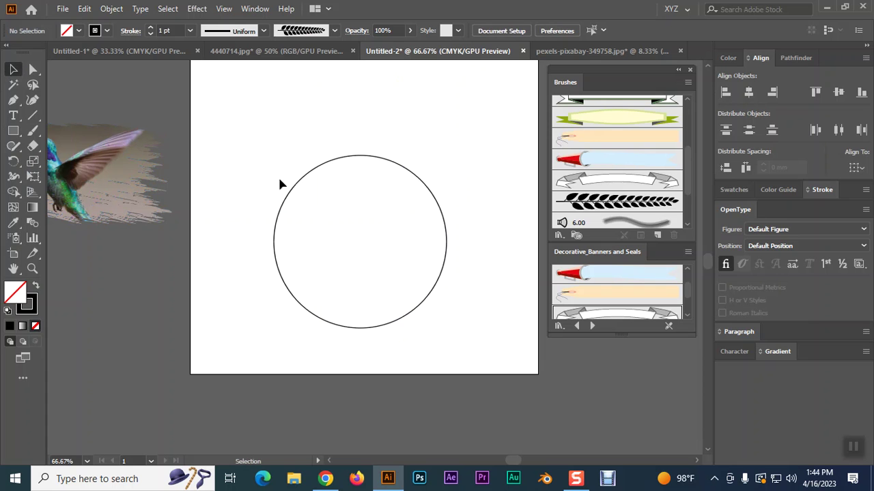
click(295, 184)
click(12, 132)
drag(295, 131, 387, 361)
click(13, 70)
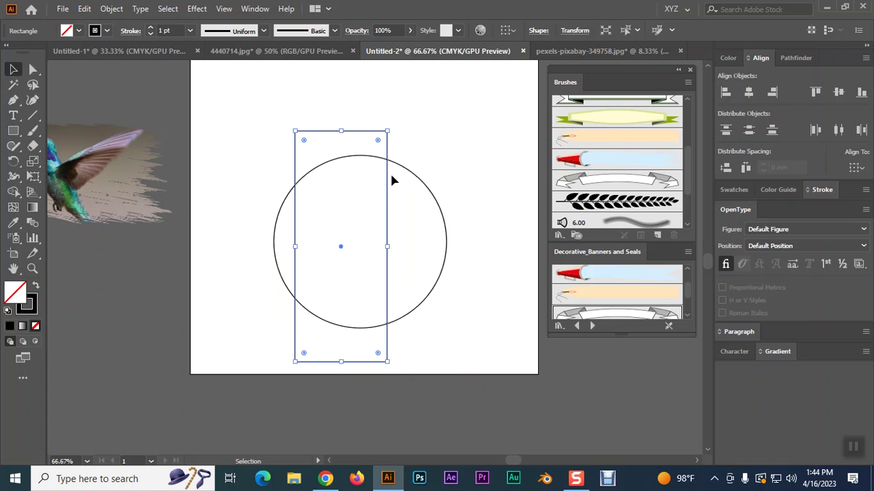
drag(387, 175, 407, 175)
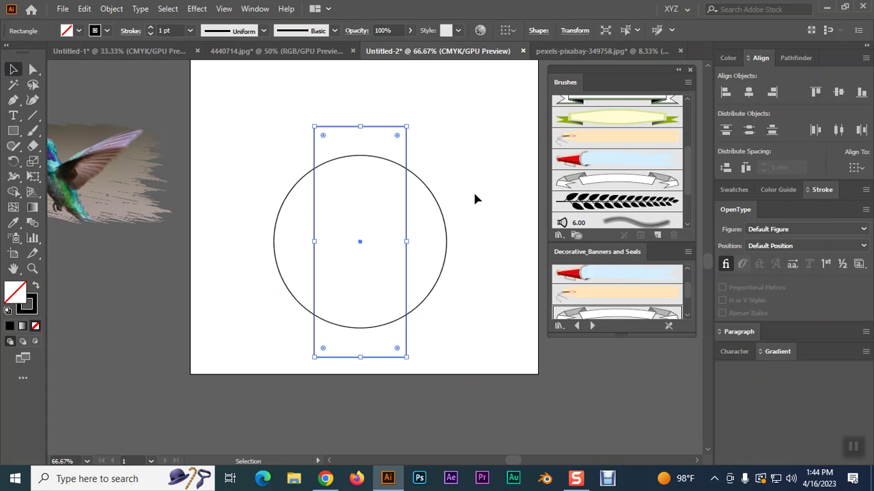
click(475, 195)
Divide the circle by the rectangle with Pathfinder Divide.
drag(256, 137, 498, 364)
click(798, 58)
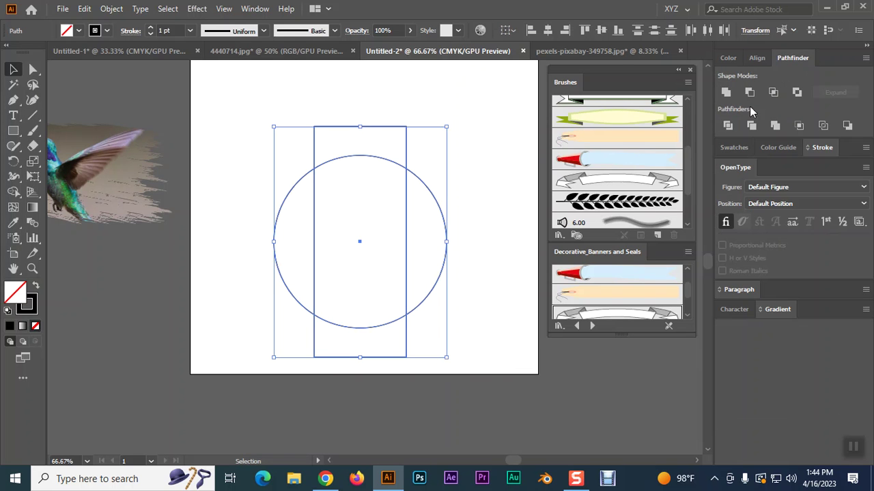
click(728, 126)
right_click(383, 199)
Ungroup the divided pieces and delete the top and bottom middle pieces.
click(421, 306)
click(386, 138)
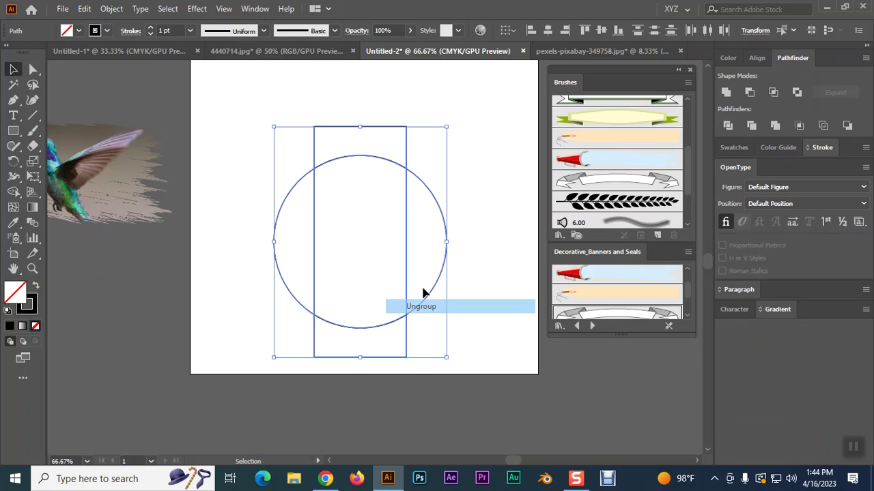
click(368, 156)
key(Delete)
click(372, 357)
key(Delete)
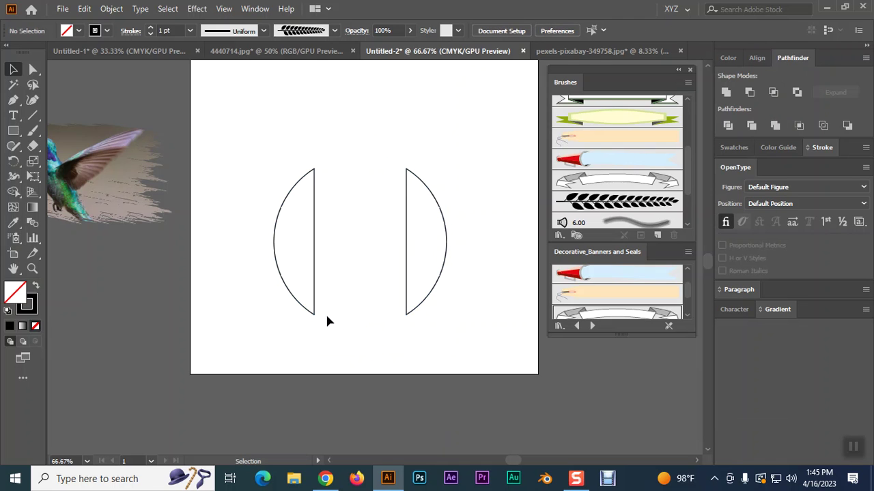
Delete the straight edge of each circle half with Direct Selection, leaving two open arcs.
click(33, 69)
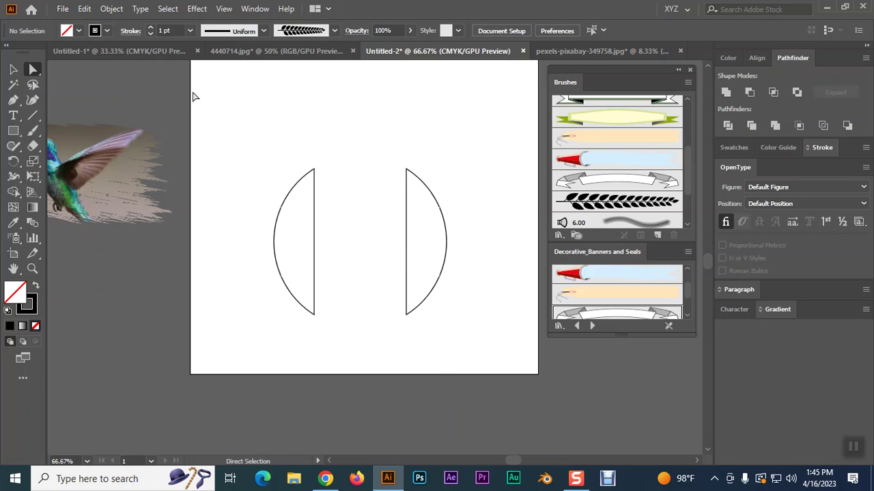
click(314, 240)
key(Delete)
click(415, 225)
click(406, 238)
key(Delete)
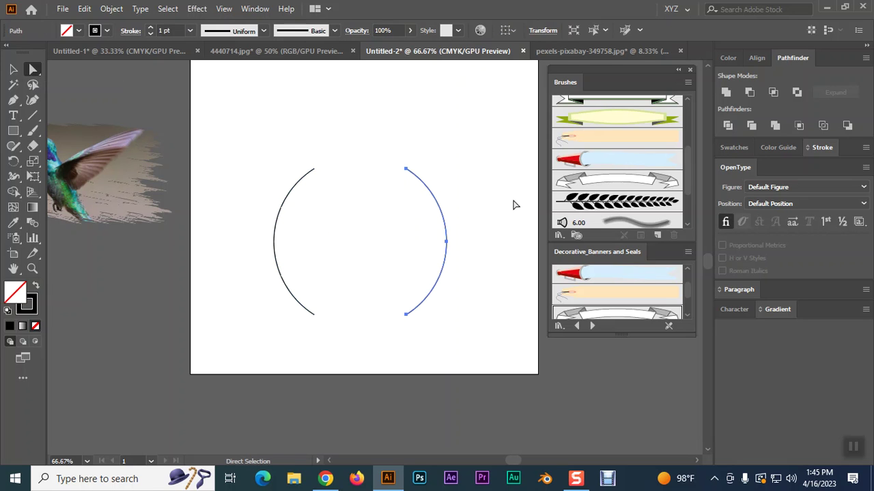
click(13, 69)
click(308, 124)
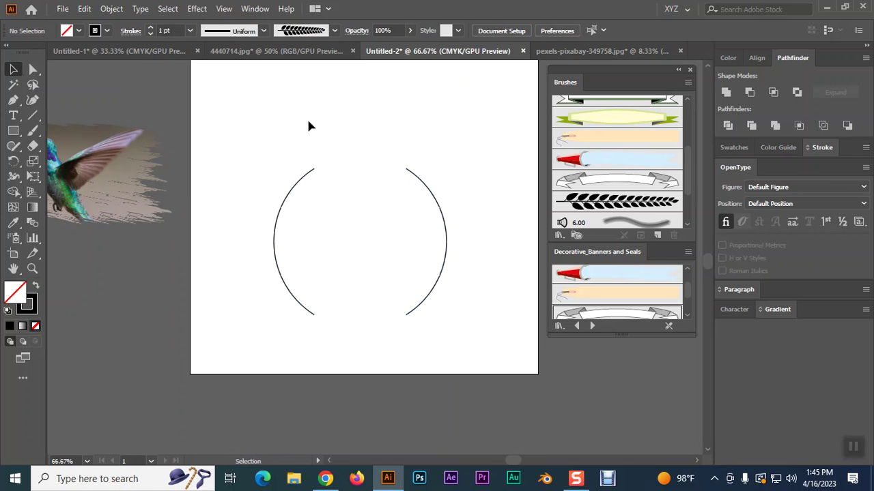
Apply the leaf-branch art brush to both the left and right arcs.
click(298, 185)
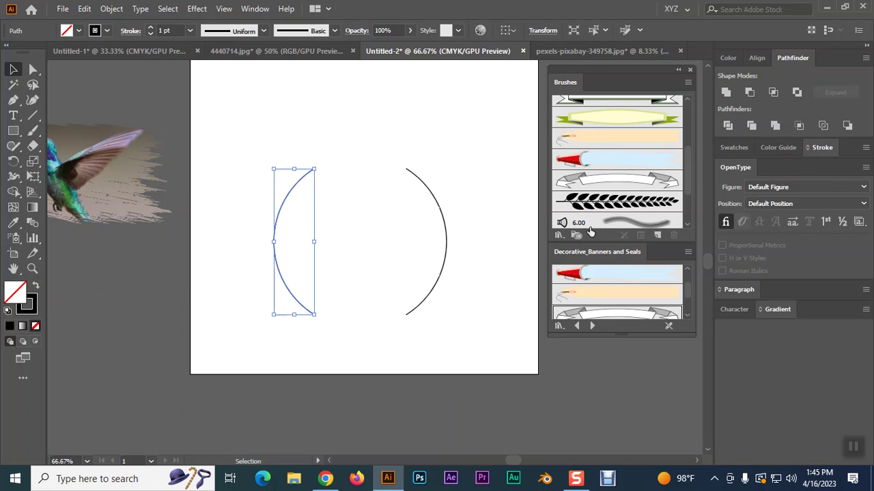
click(648, 207)
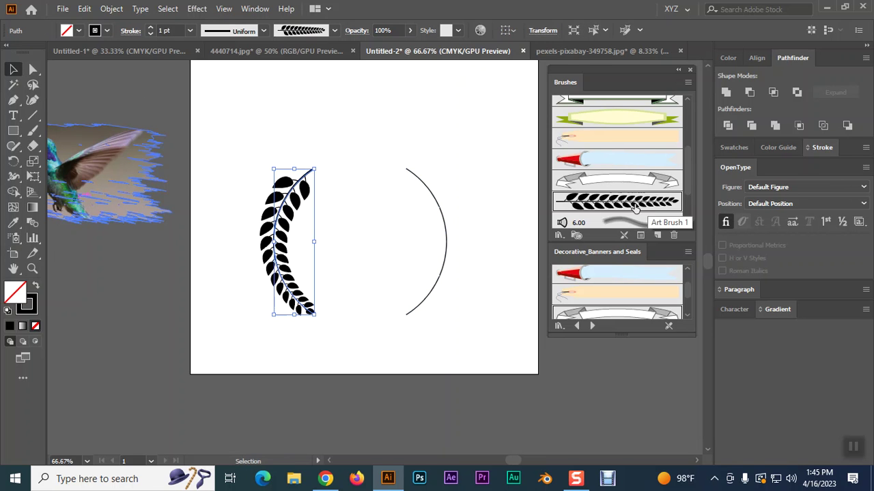
click(440, 290)
click(623, 202)
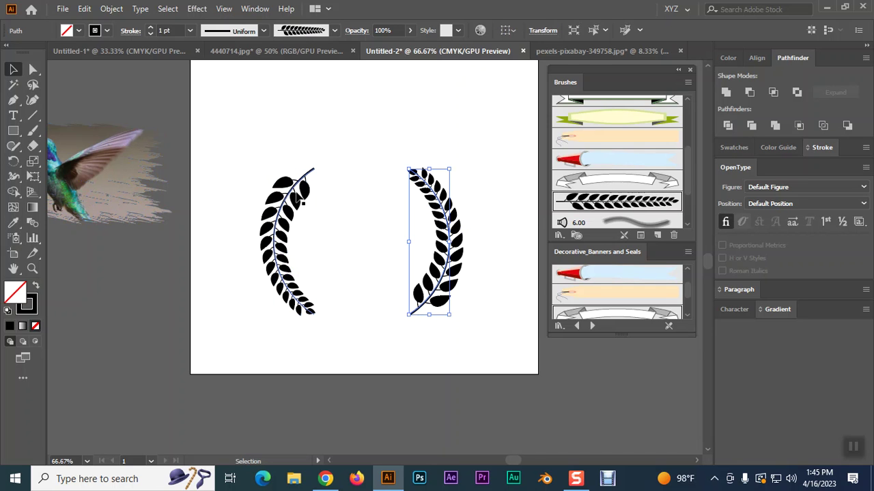
Reverse the left arc's path direction with the Pen so its leaves flip.
click(293, 194)
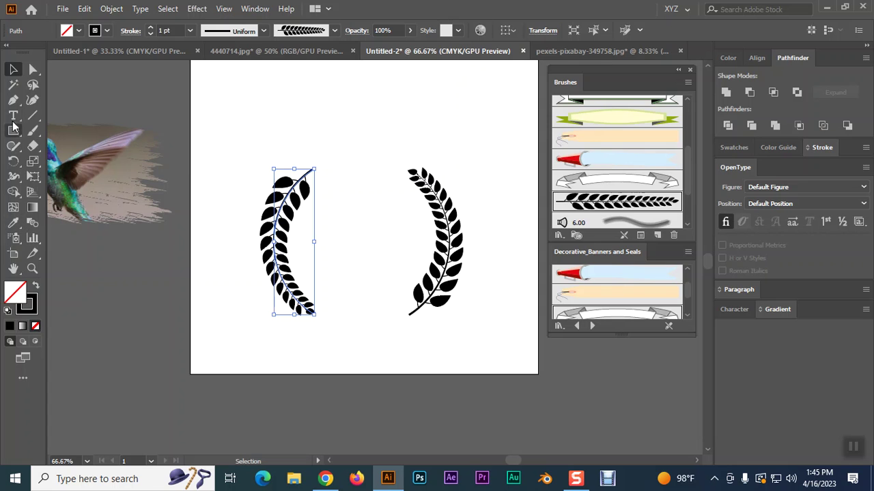
click(13, 101)
click(314, 169)
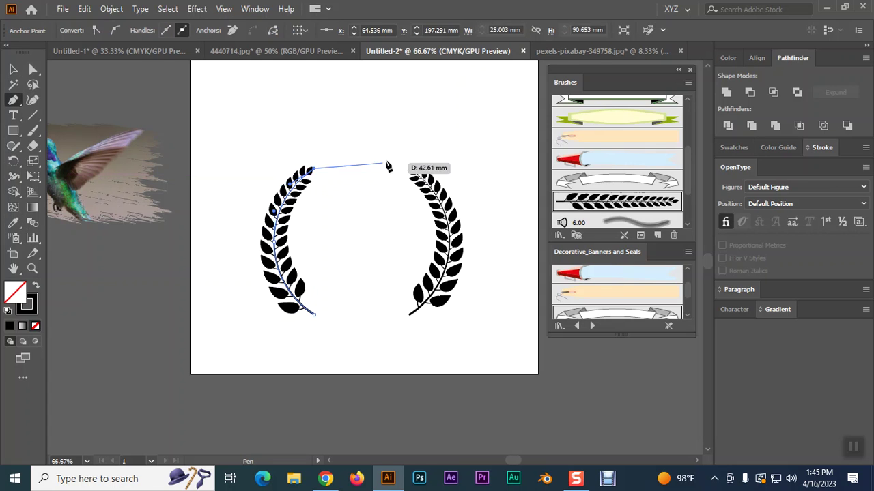
key(ctrl+shift+a)
click(11, 69)
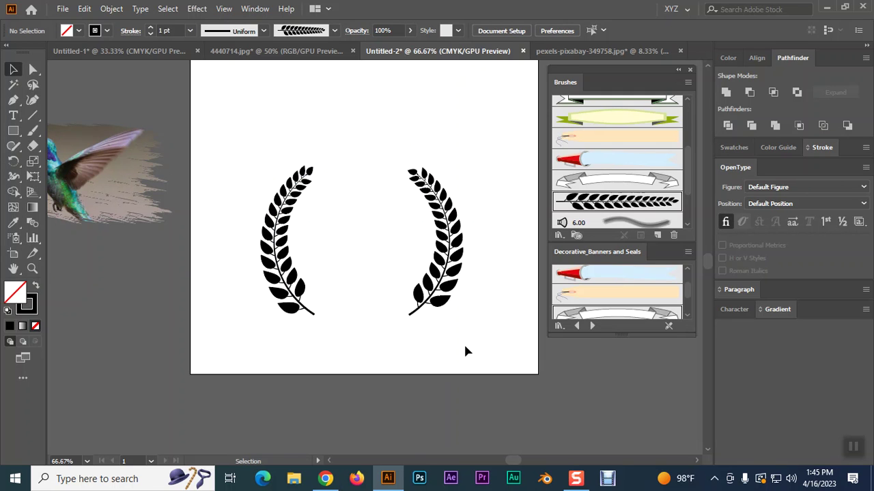
Select both laurels and convert their brush strokes to shapes with Object > Path > Outline Stroke.
click(283, 227)
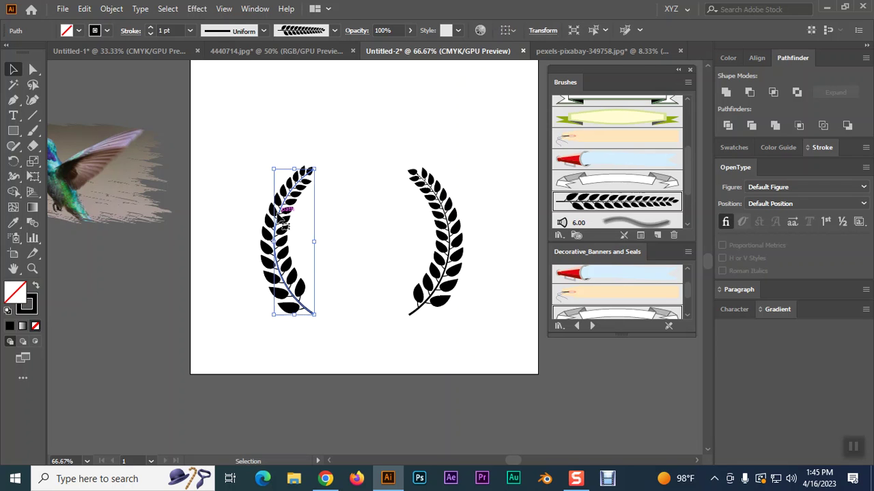
click(451, 171)
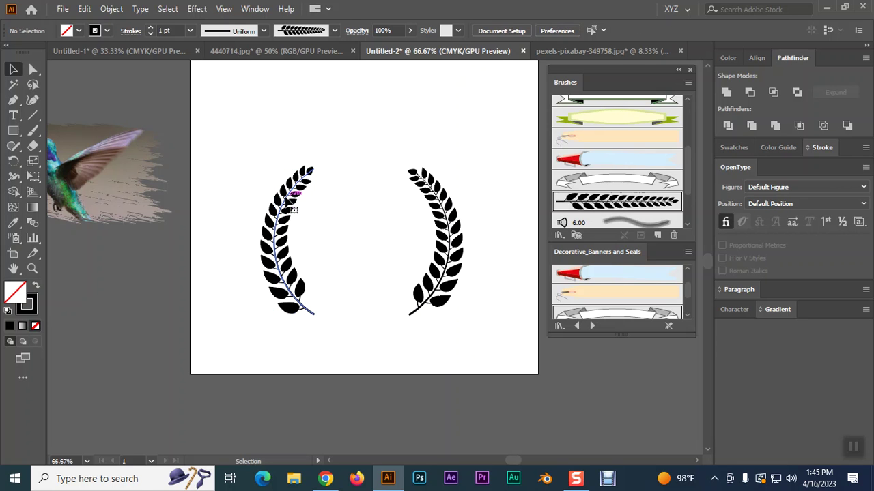
click(291, 205)
shift+click(451, 217)
click(111, 8)
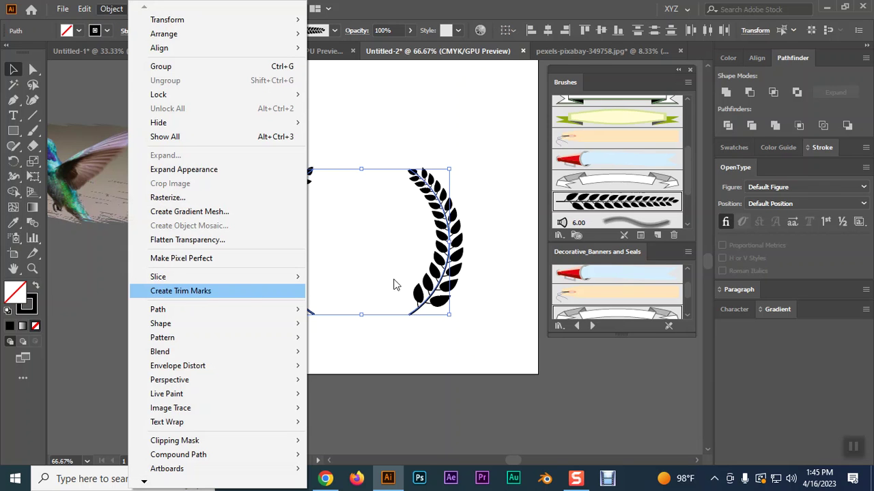
mouse_move(240, 310)
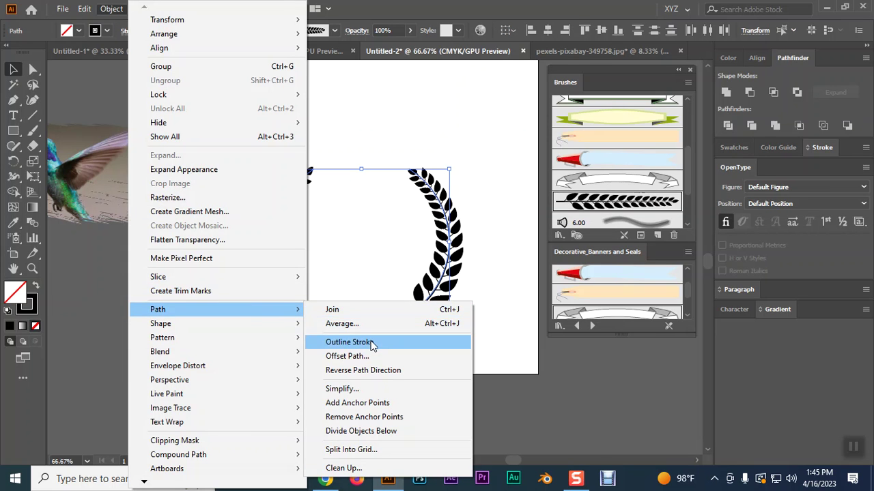
click(372, 342)
Give the left laurel group a white-to-black gradient fill.
click(421, 322)
click(285, 300)
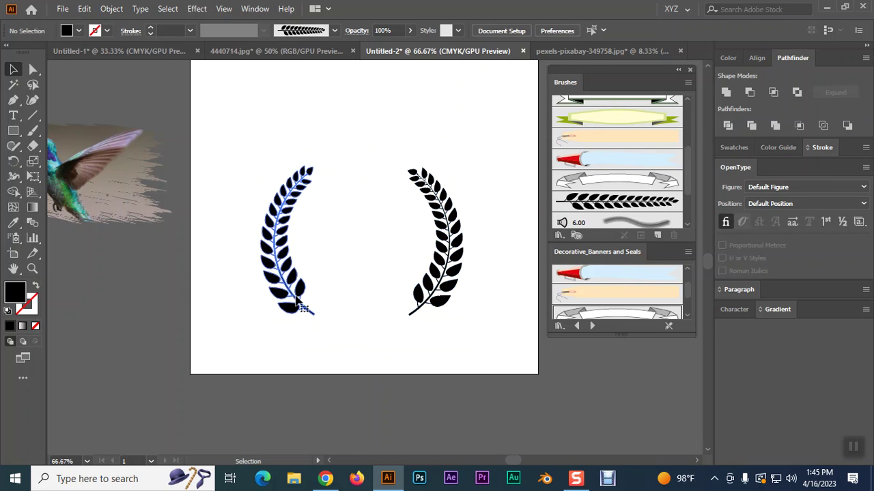
click(21, 327)
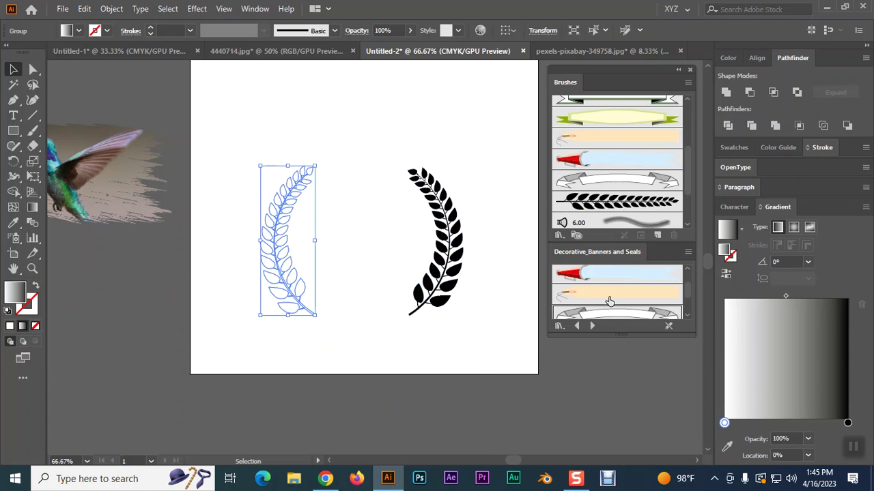
Change the gradient stops to orange for the dark end and yellow for the white end.
double_click(847, 424)
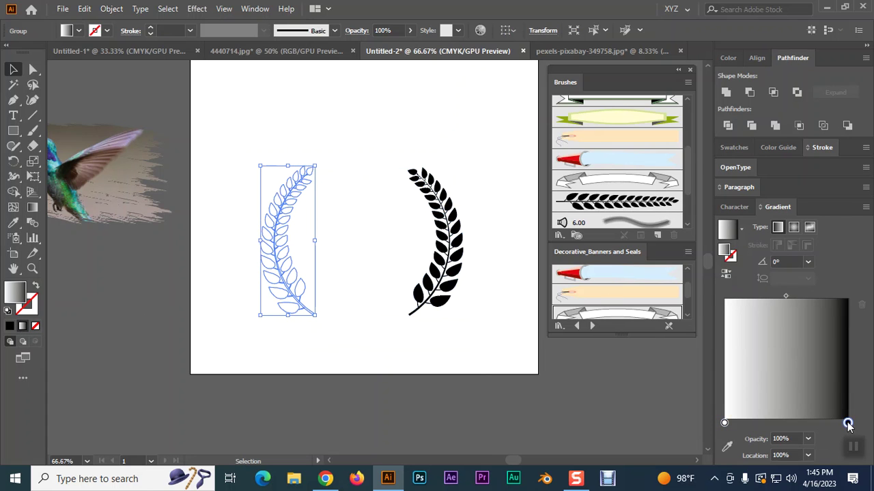
click(682, 214)
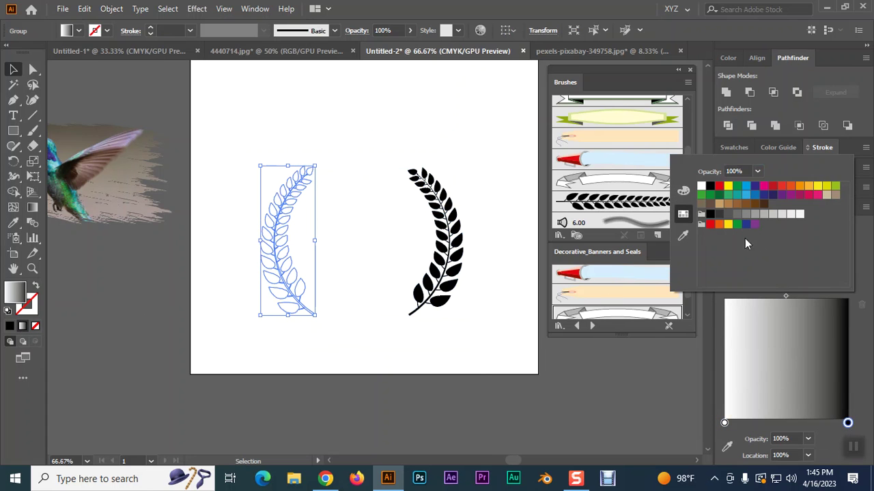
click(790, 186)
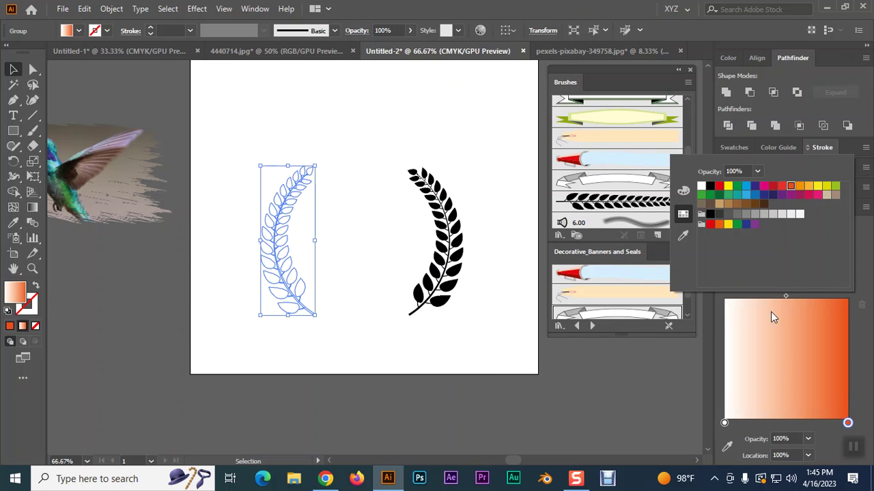
double_click(725, 424)
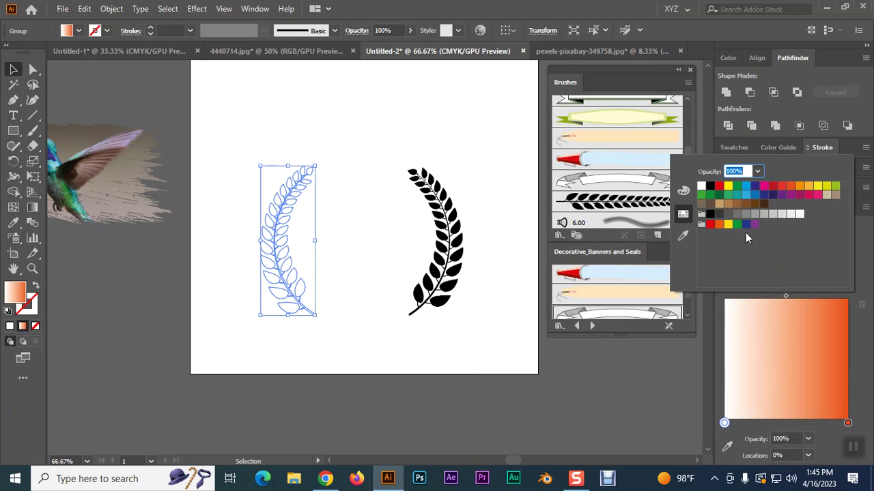
click(818, 187)
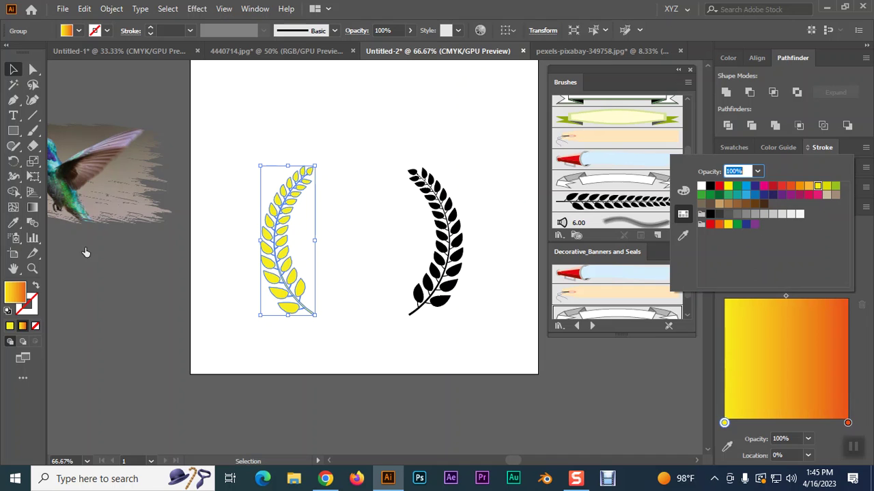
key(Escape)
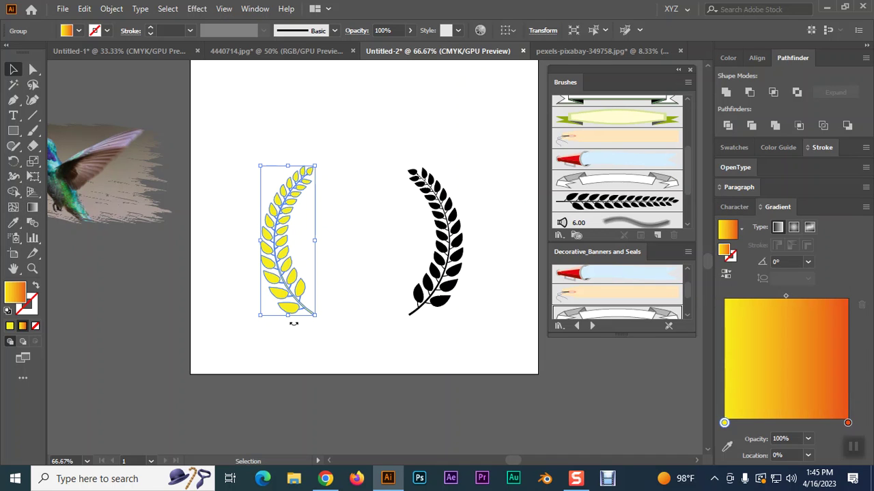
Drag the gradient upward across the left wreath, yellow at bottom to orange at top, then select the right wreath.
key(g)
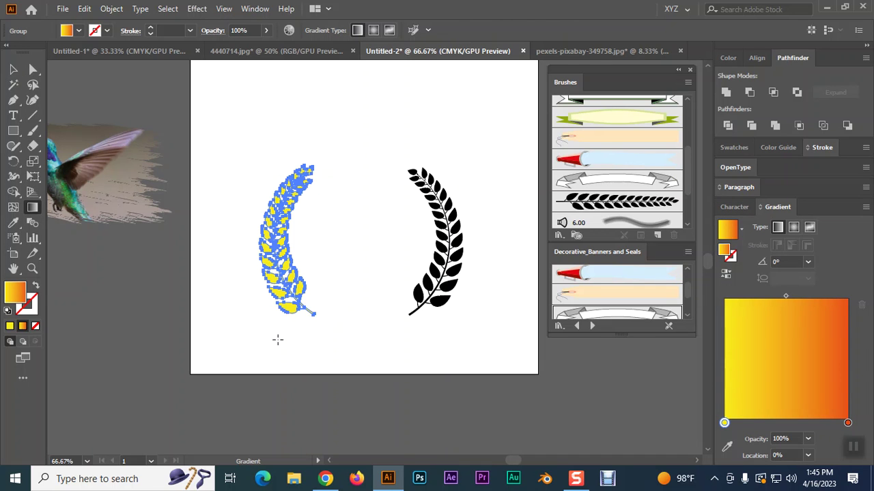
drag(299, 327, 306, 162)
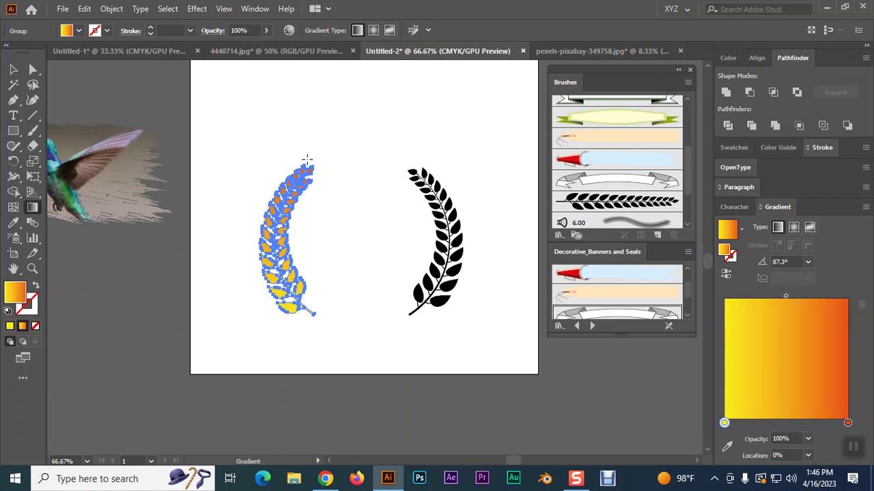
click(13, 68)
click(302, 135)
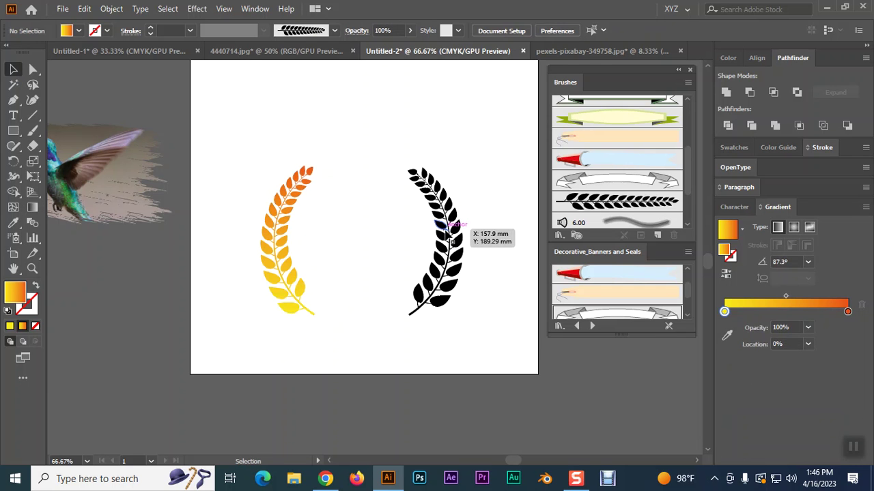
click(450, 228)
click(13, 222)
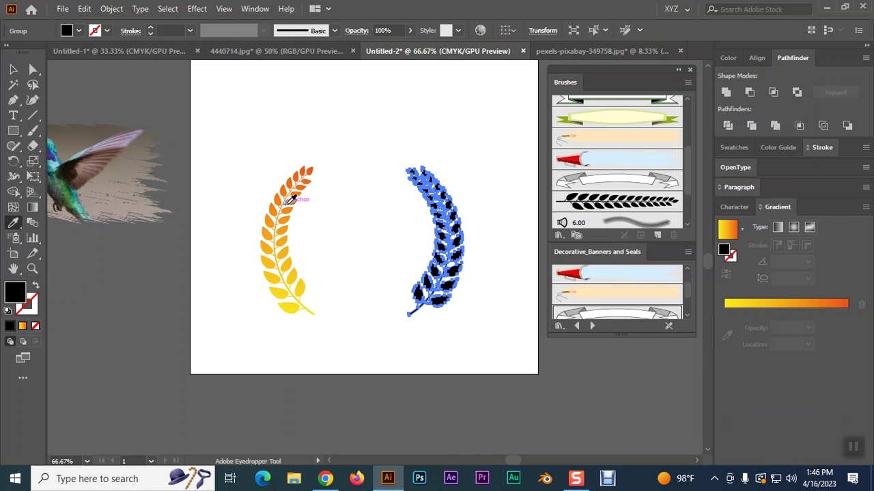
Copy the left wreath's gradient onto the black right wreath and hide the perspective grid.
click(290, 199)
click(13, 68)
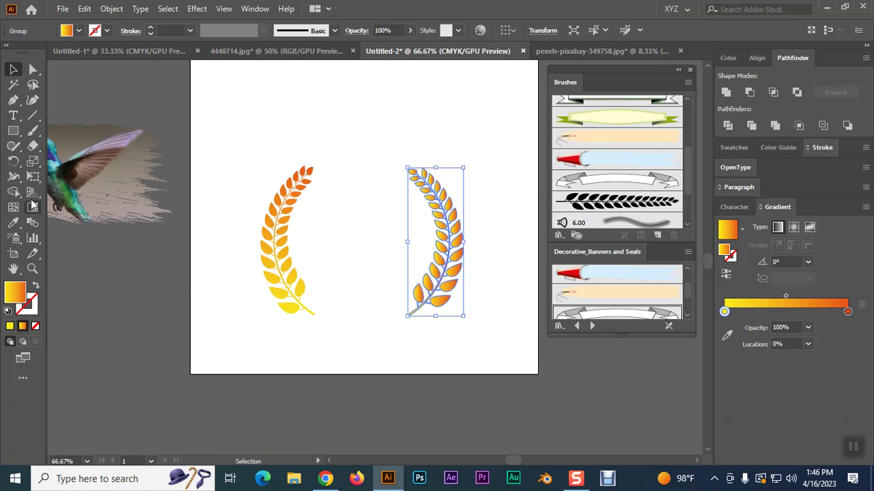
click(34, 209)
click(33, 210)
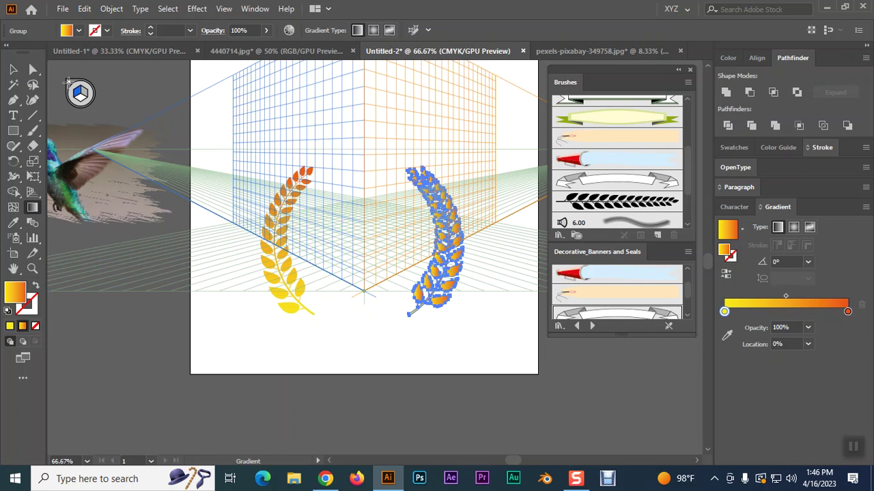
click(34, 192)
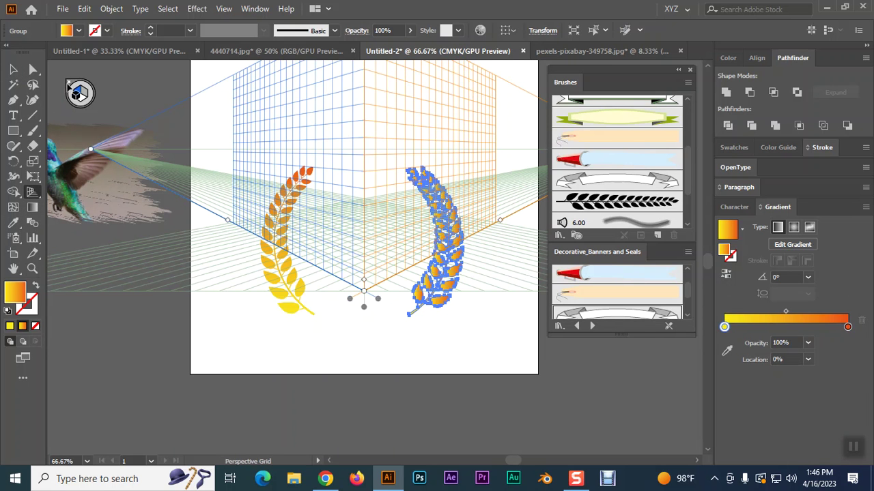
click(69, 83)
click(32, 207)
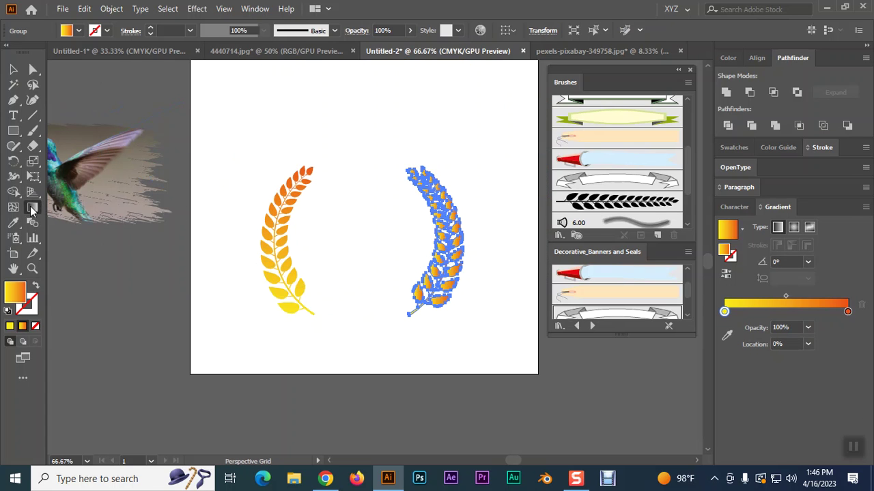
Make the right wreath's gradient run vertically and reverse it so yellow sits on top.
drag(432, 331, 429, 167)
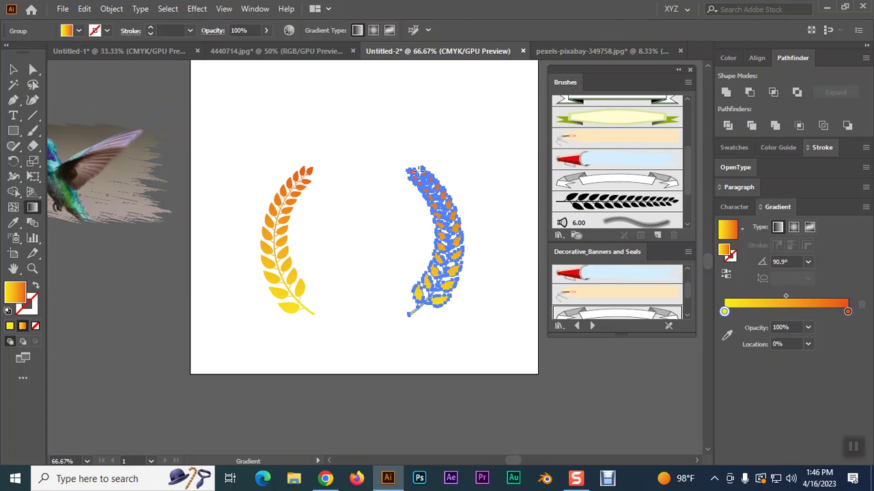
key(v)
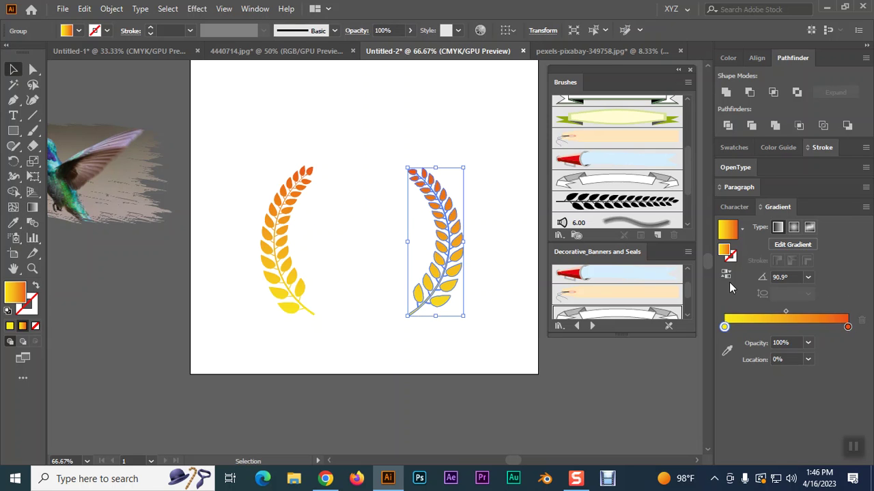
click(726, 275)
click(269, 153)
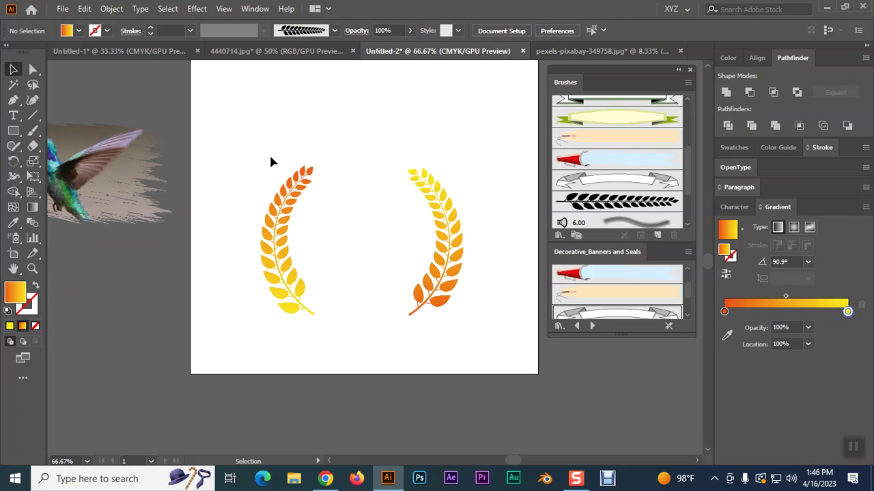
Reverse the left wreath's gradient to match, then select both wreaths and delete them.
click(298, 207)
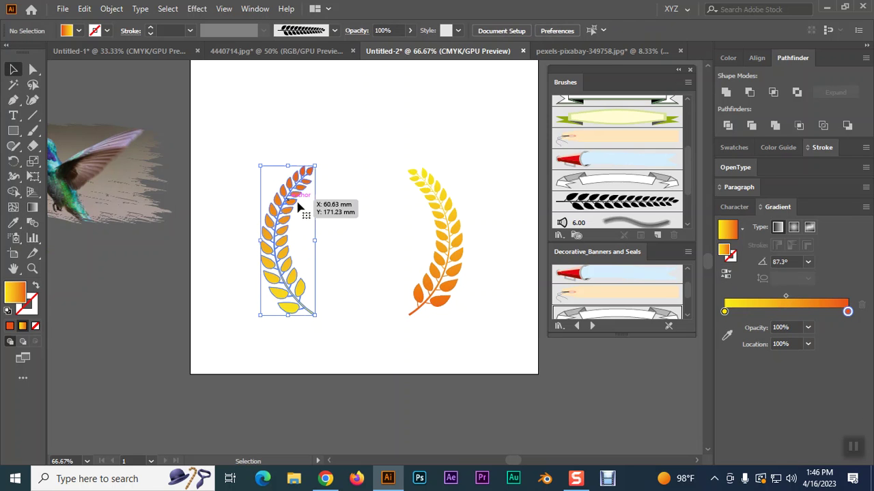
click(726, 275)
click(392, 136)
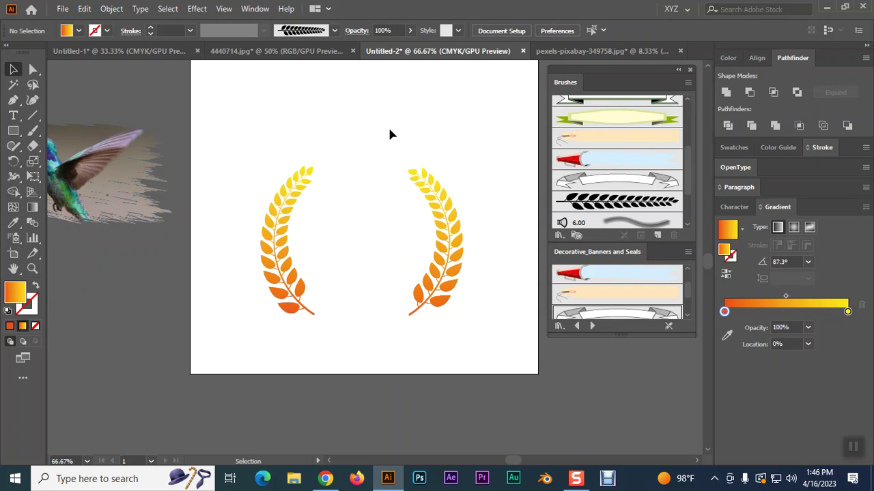
drag(232, 176, 486, 345)
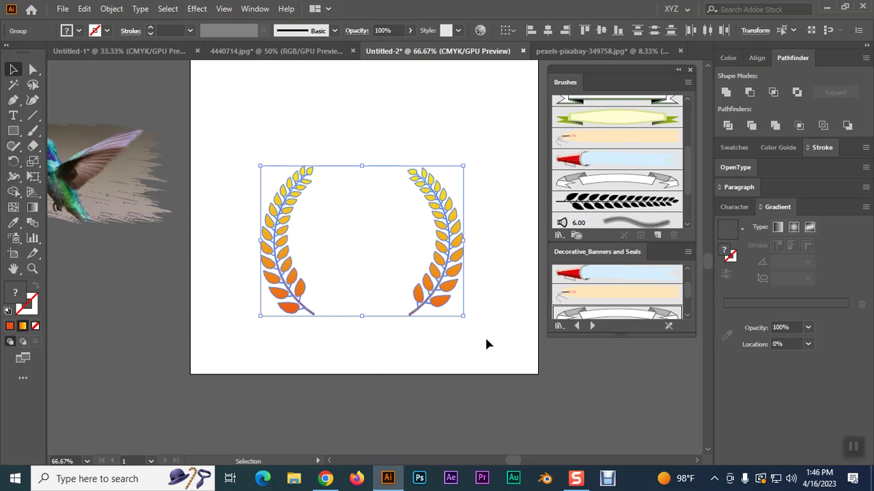
key(Delete)
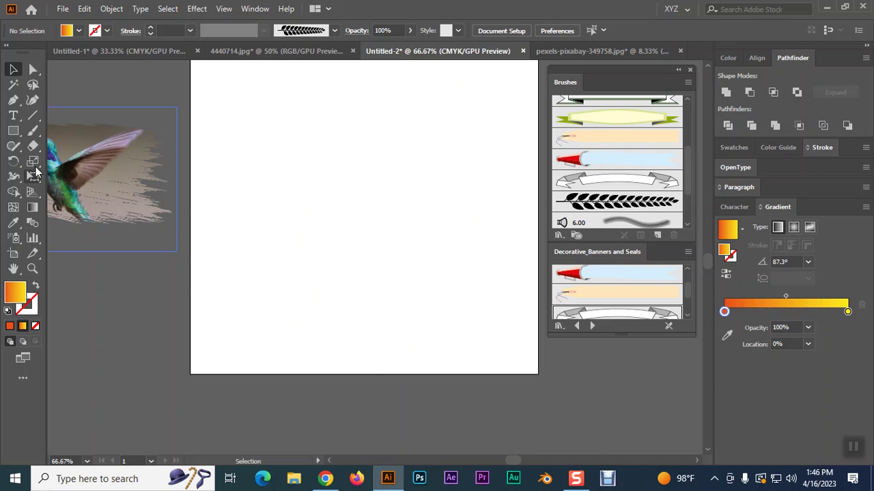
Draw a horizontal leaf-brush line across the artboard and zoom in on it.
click(33, 115)
drag(243, 165, 442, 164)
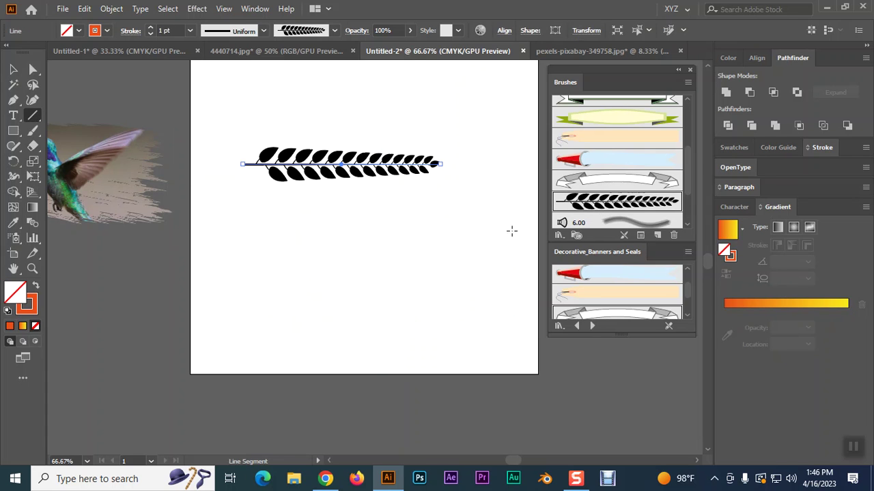
click(12, 69)
key(ctrl+plus)
key(ctrl+plus)
key(ctrl+plus)
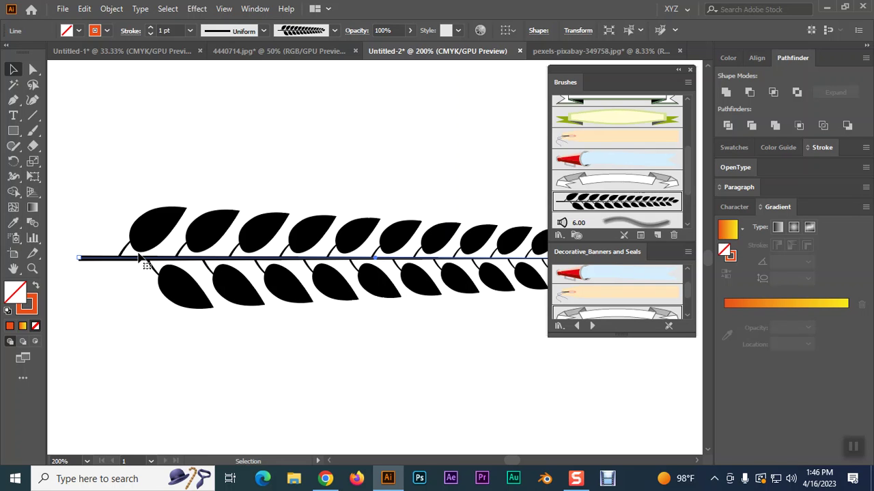
Bring up the 'flyer design' image results in Chrome.
scroll(156, 171, down, 2)
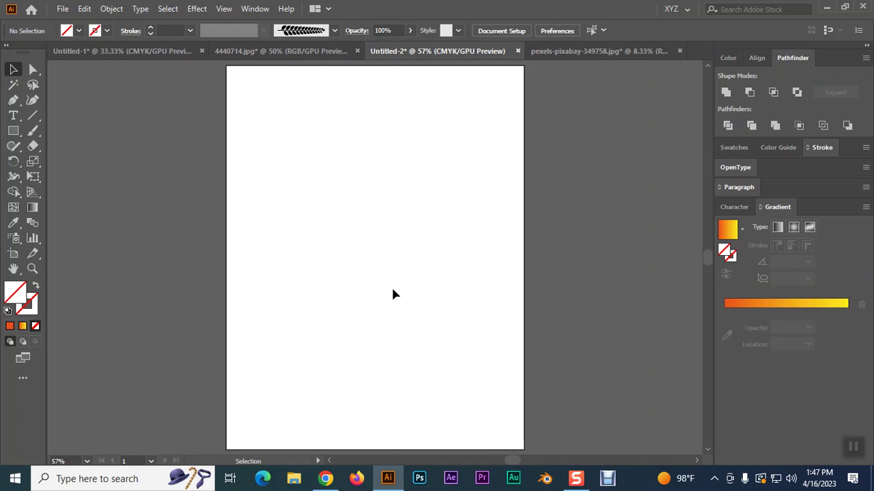
click(325, 479)
click(143, 17)
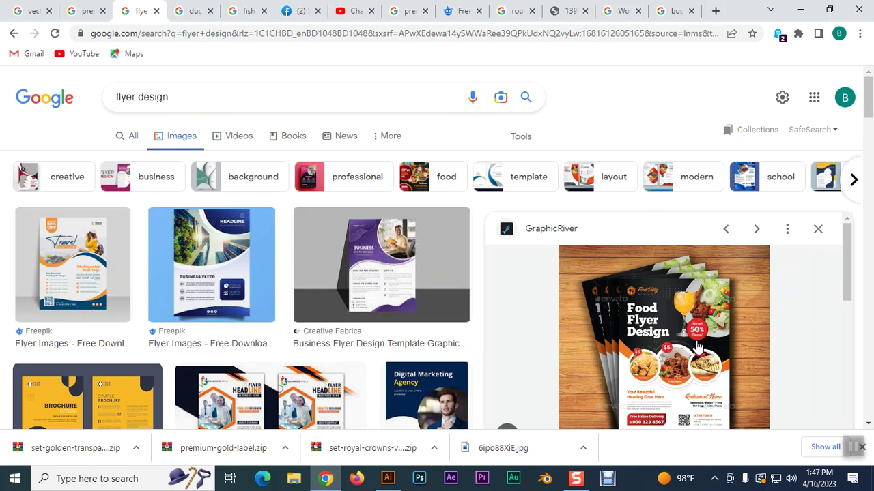
Preview the Freepik flyer, then the Creative Fabrica business flyer, and return to Illustrator.
scroll(138, 311, down, 1)
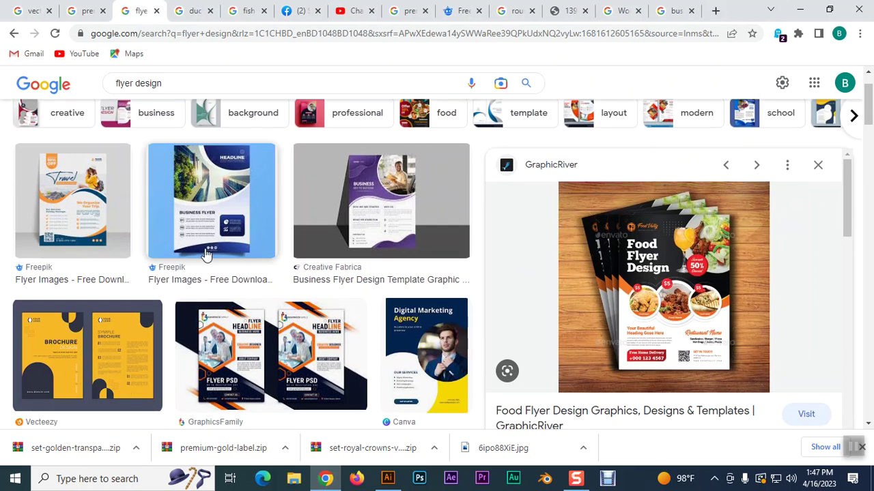
click(218, 225)
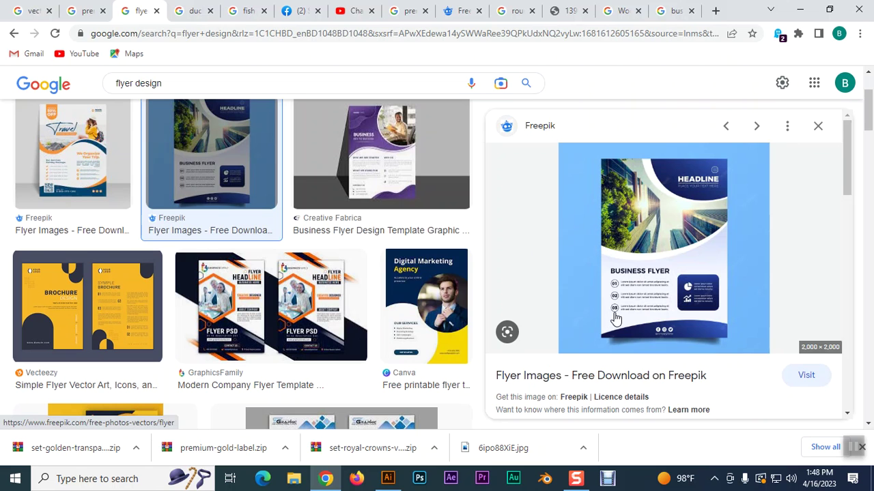
click(367, 179)
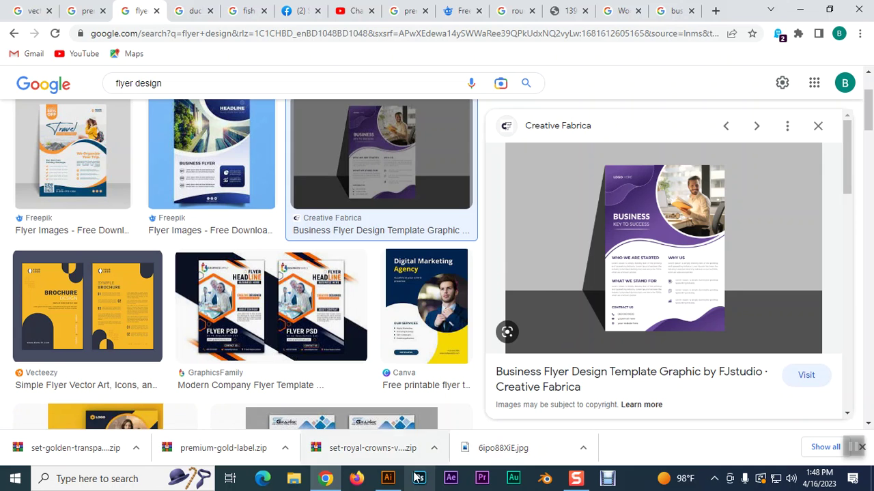
click(388, 478)
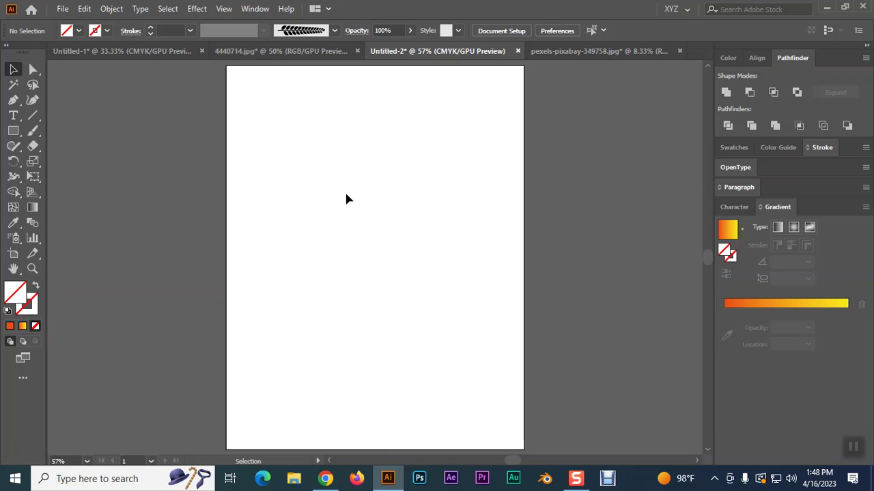
Draw a wide orange rectangle, move it lower and enlarge it slightly.
click(13, 131)
drag(262, 153, 496, 273)
click(13, 70)
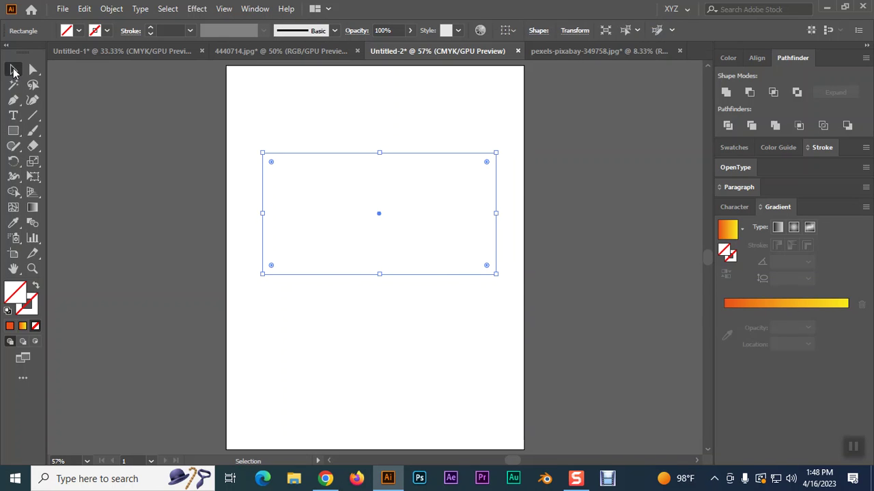
click(10, 326)
drag(331, 215, 321, 271)
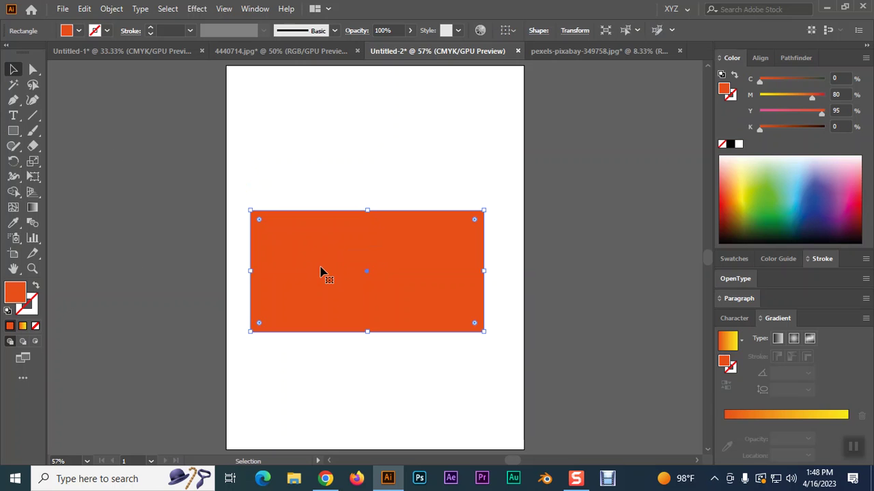
key(ctrl+plus)
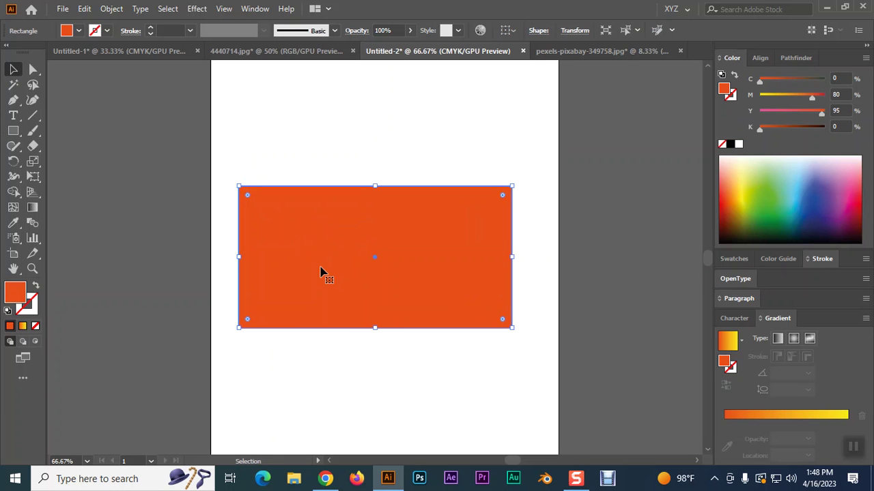
drag(512, 256, 519, 257)
drag(378, 186, 378, 173)
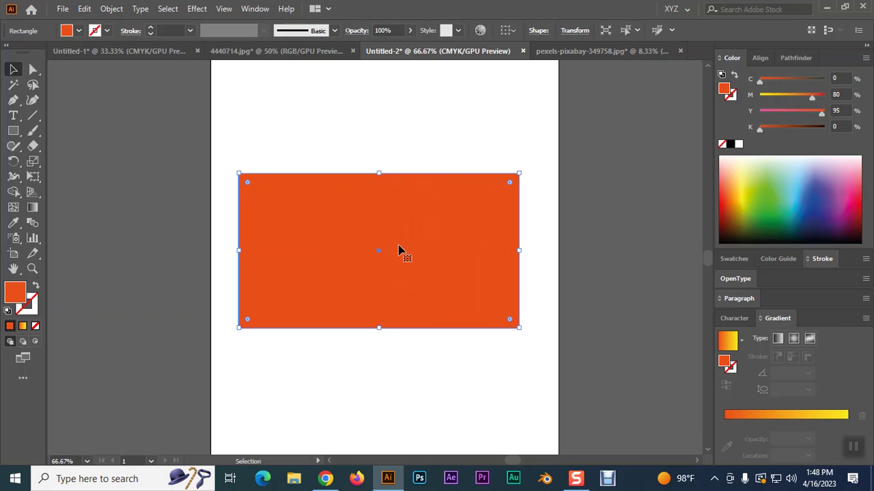
Make a smaller centred green rectangle inside the orange one, then delete it.
key(ctrl)
key(ctrl)
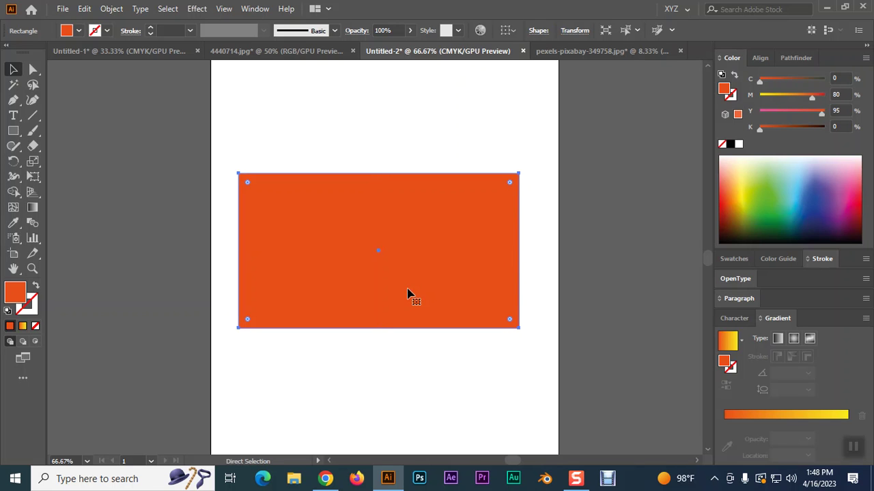
drag(519, 173, 497, 185)
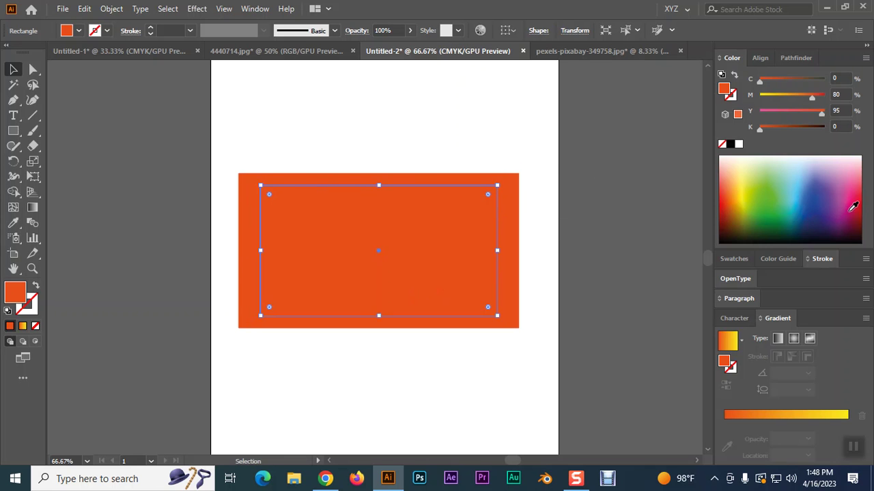
click(758, 185)
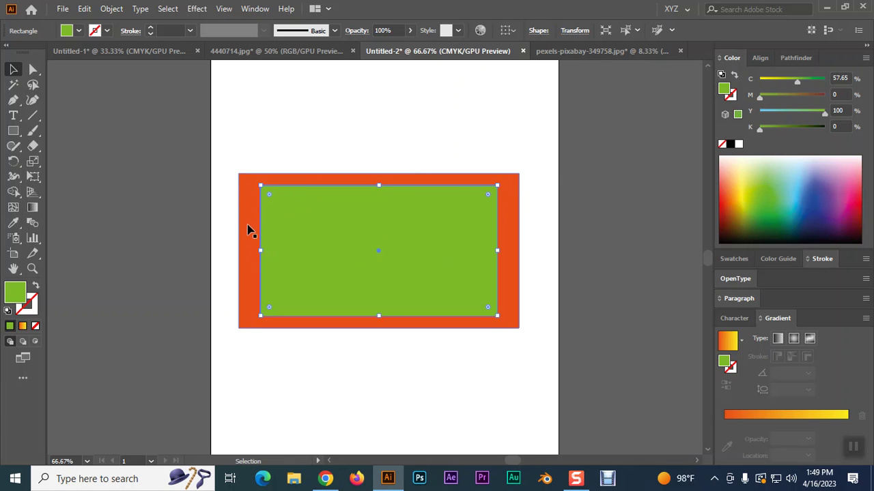
key(ctrl+1)
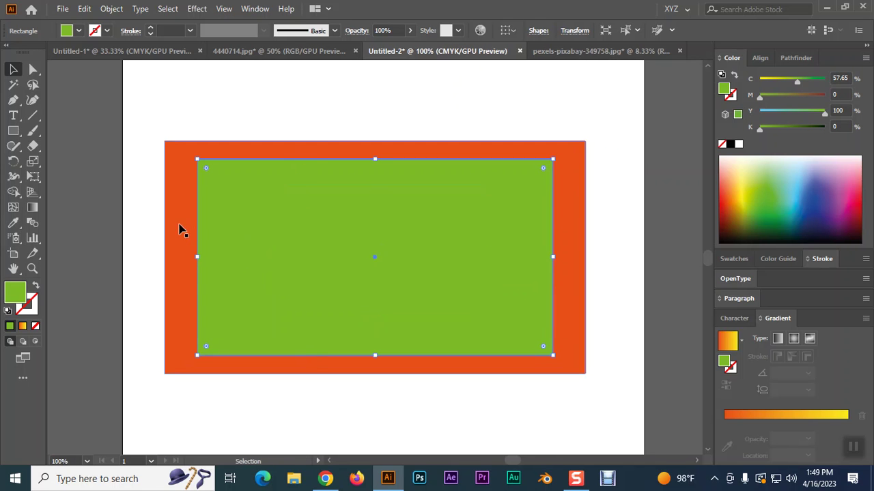
click(307, 100)
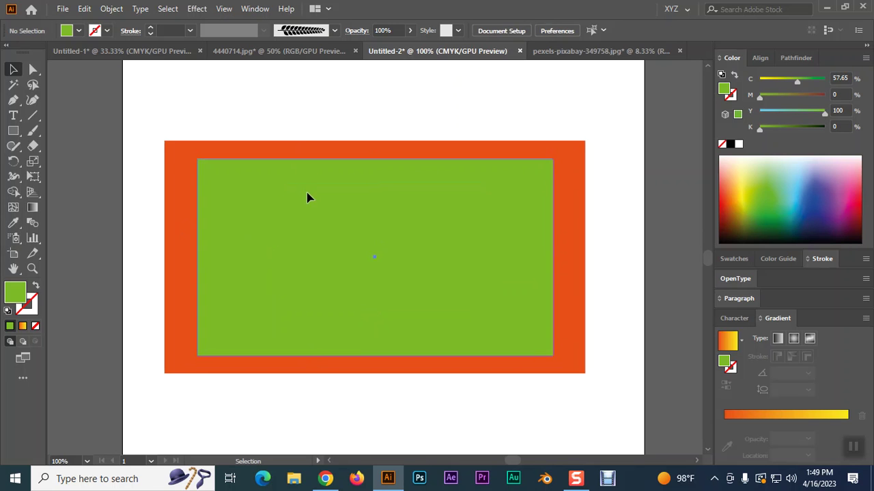
click(308, 197)
key(Delete)
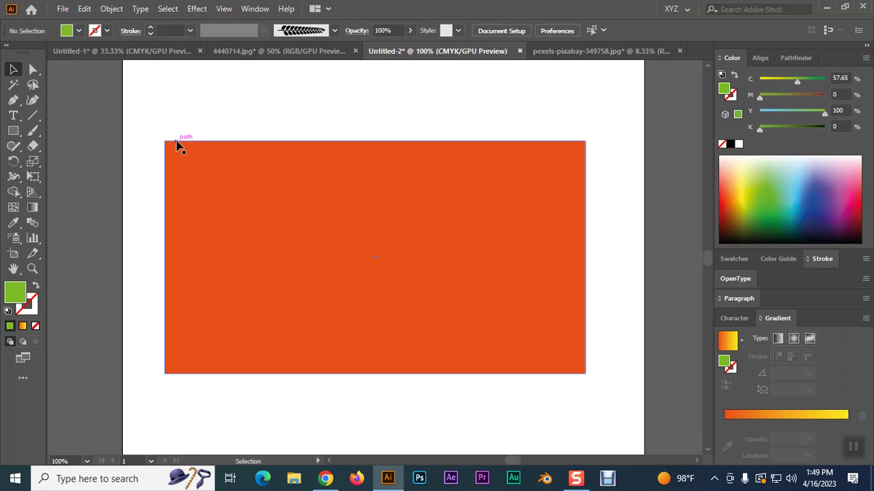
Open Offset Path on the orange rectangle and preview an inward offset.
click(234, 195)
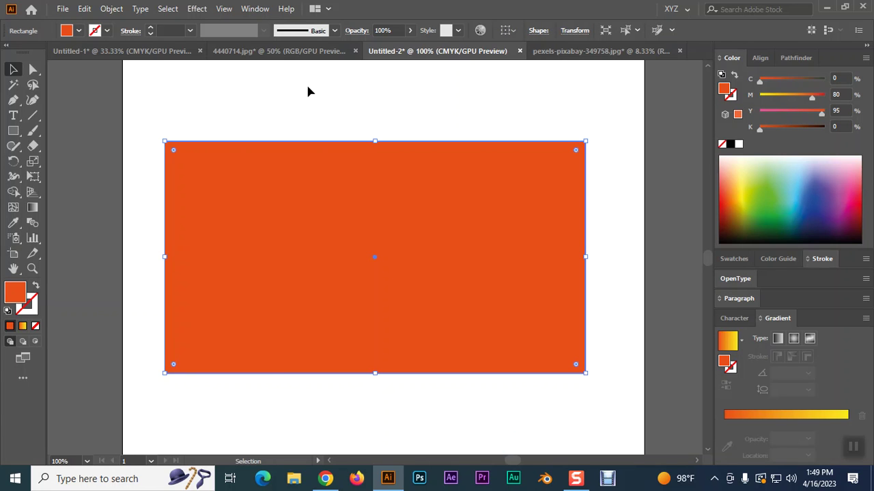
click(616, 199)
click(512, 199)
click(112, 8)
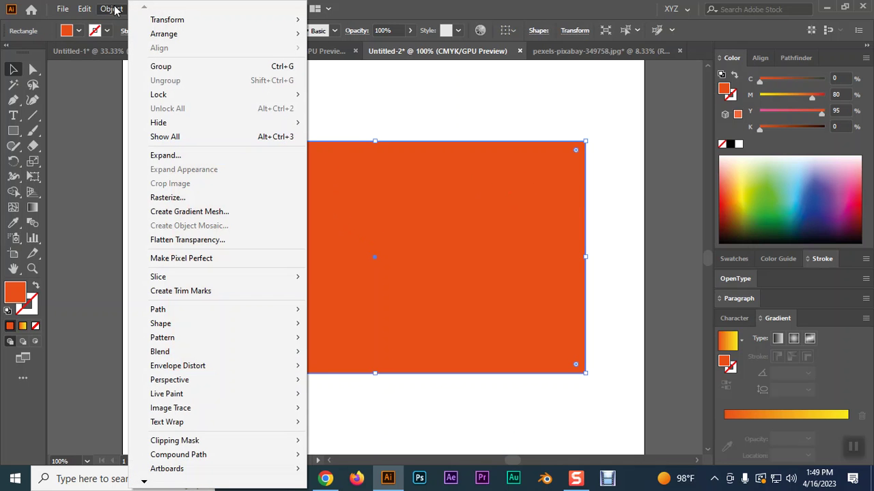
mouse_move(160, 312)
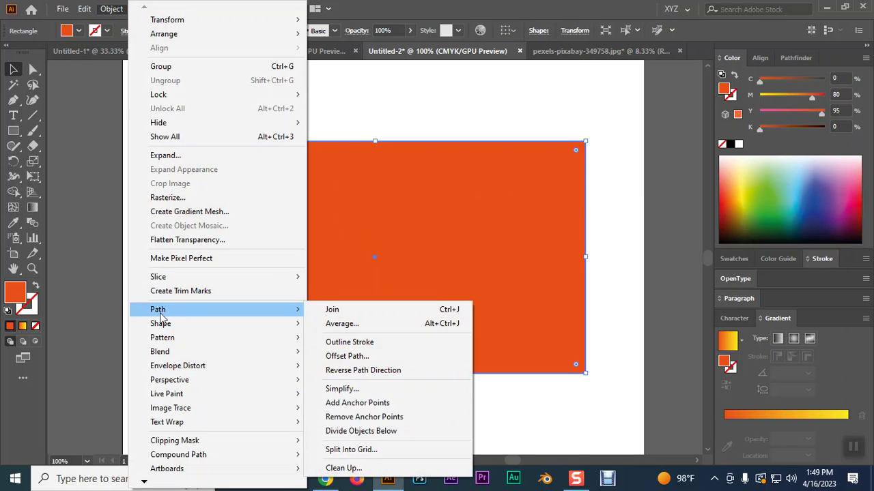
click(348, 357)
drag(571, 100, 605, 67)
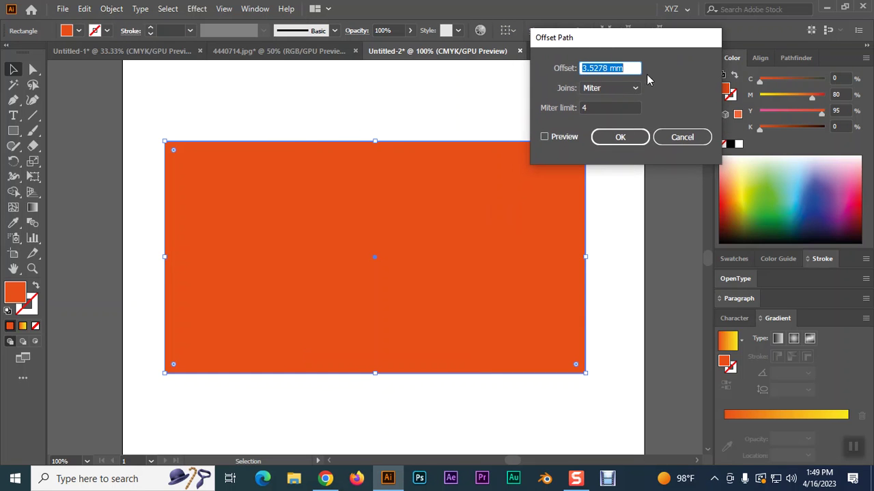
click(636, 67)
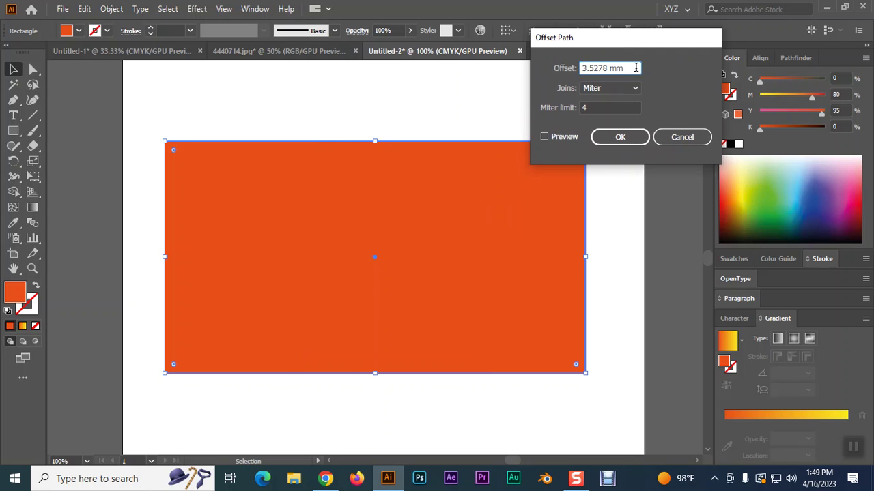
click(545, 137)
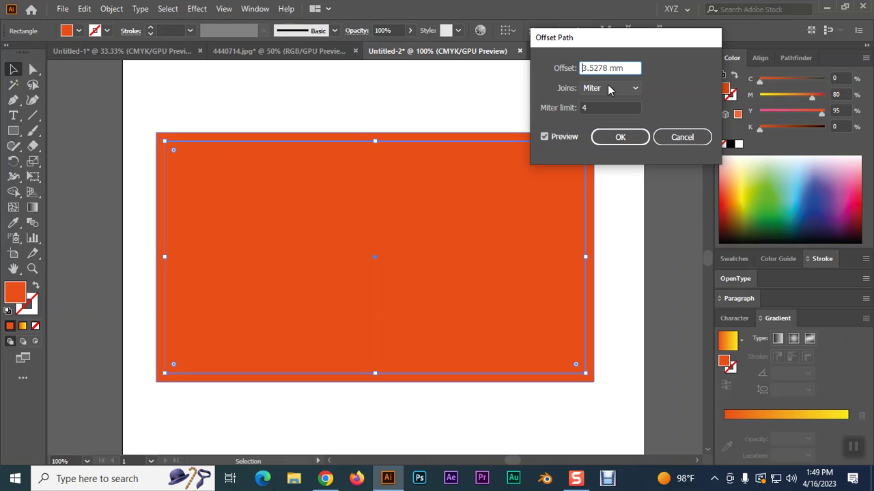
text(-)
click(544, 137)
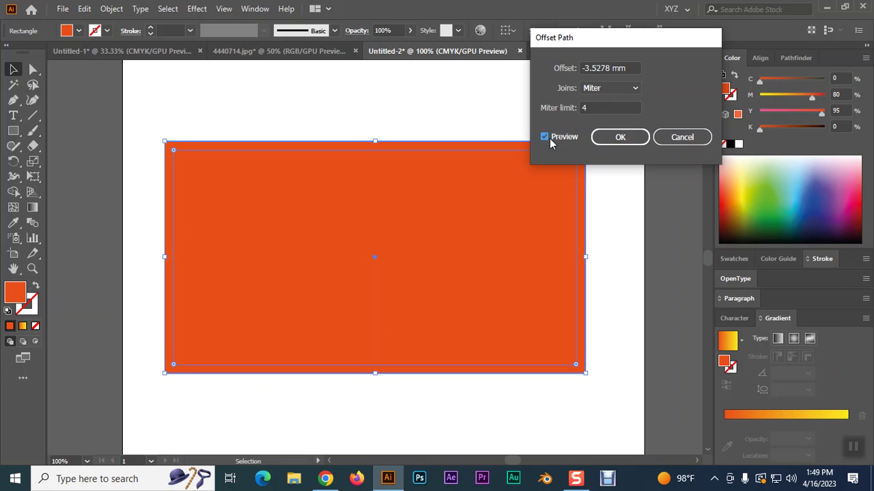
click(544, 137)
Preview a 6 mm offset, then create a -6 mm inset copy of the rectangle.
click(628, 67)
drag(627, 66, 551, 68)
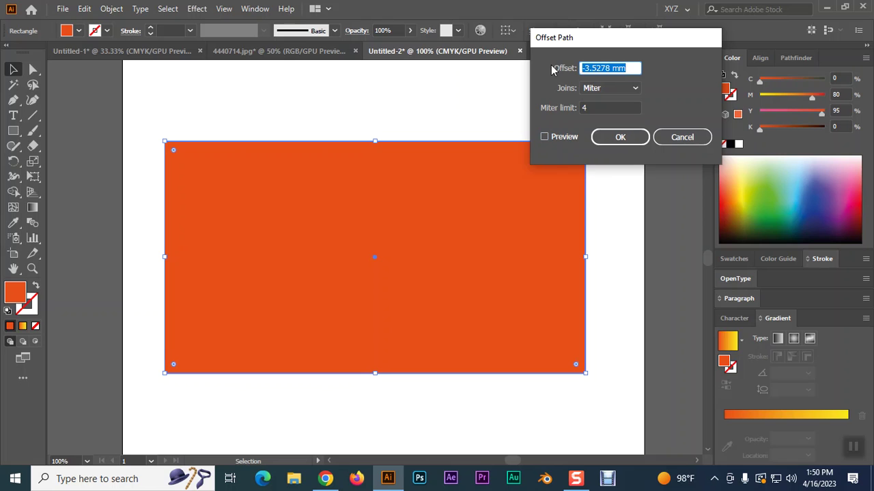
text(6mm)
click(545, 137)
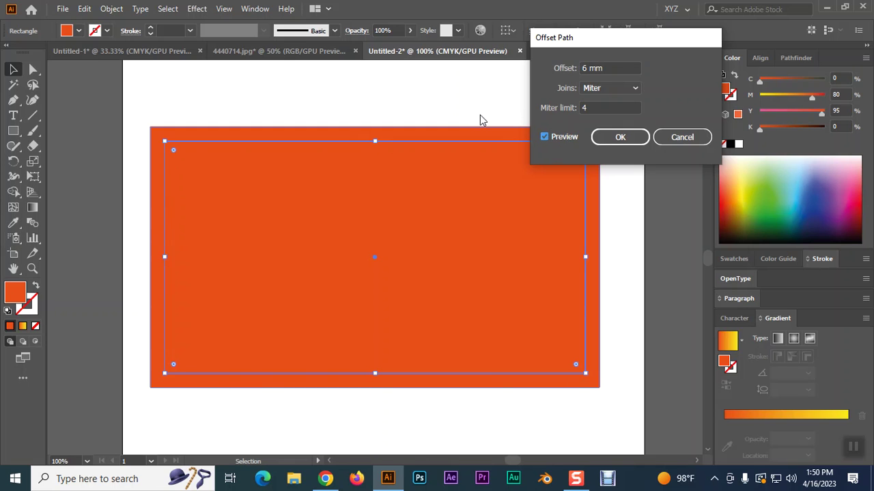
click(583, 68)
text(-)
click(544, 136)
click(545, 137)
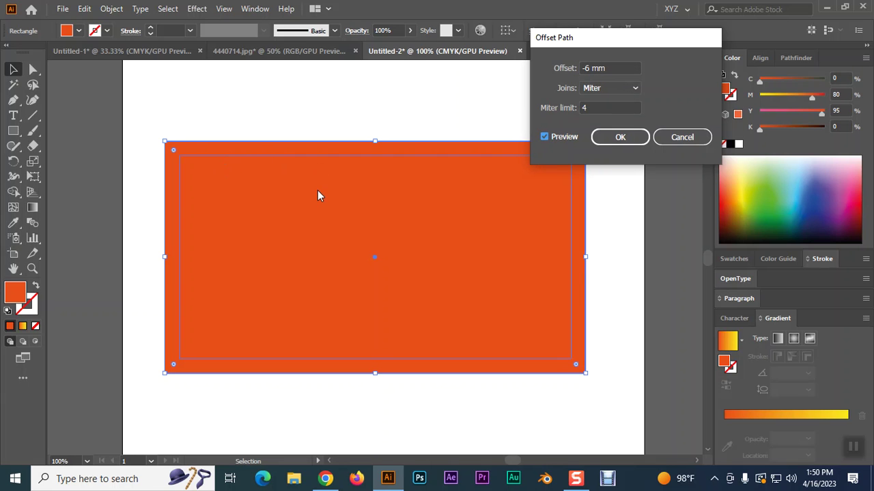
click(620, 137)
Move the inset copy below the rectangle, then delete both shapes.
drag(436, 183, 433, 285)
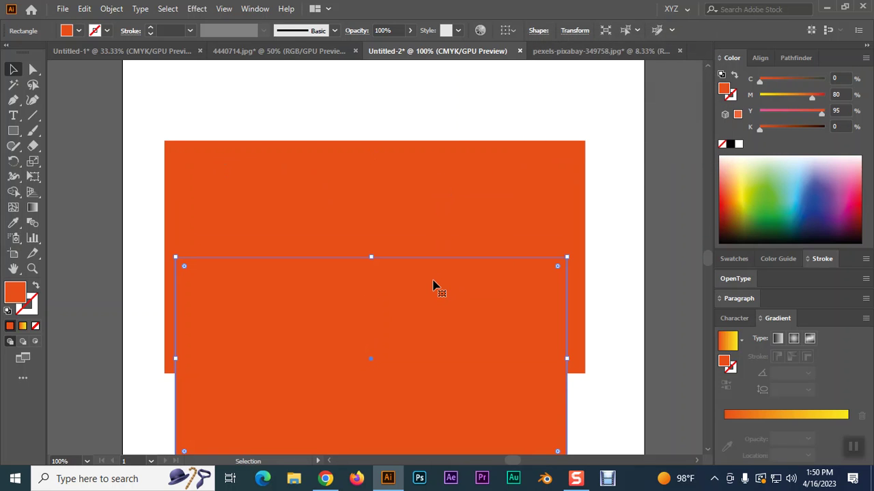
key(Delete)
click(426, 215)
key(Delete)
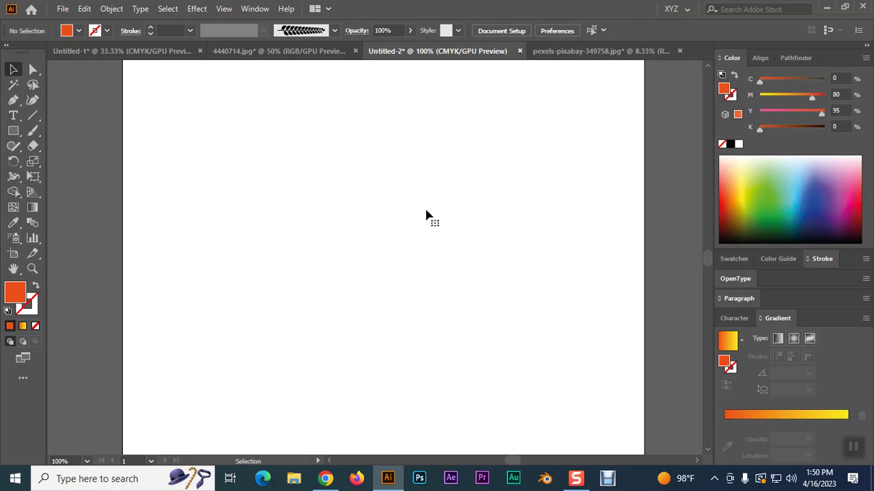
Preview a Vecteezy card in Chrome's 'business card design' results, then return to Illustrator.
click(326, 478)
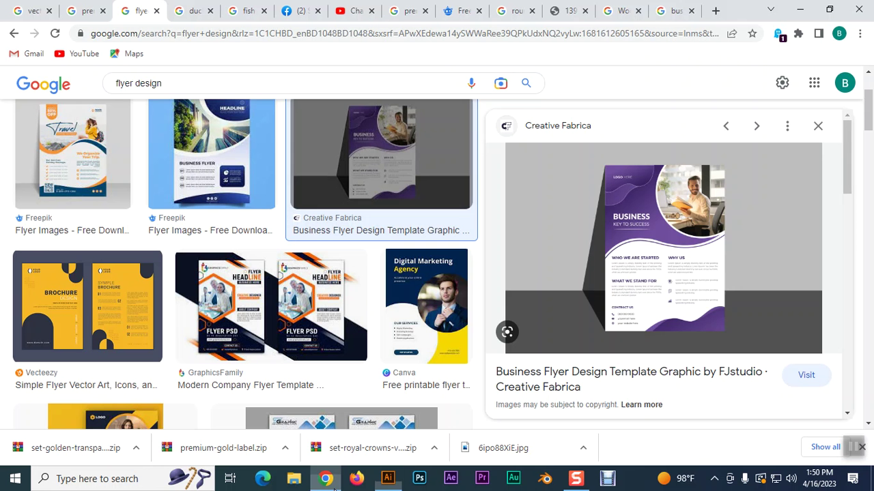
click(672, 11)
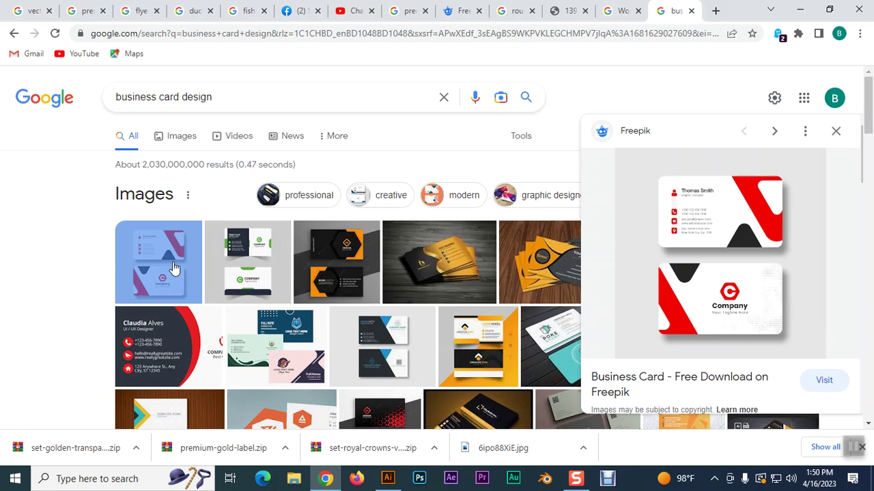
click(245, 279)
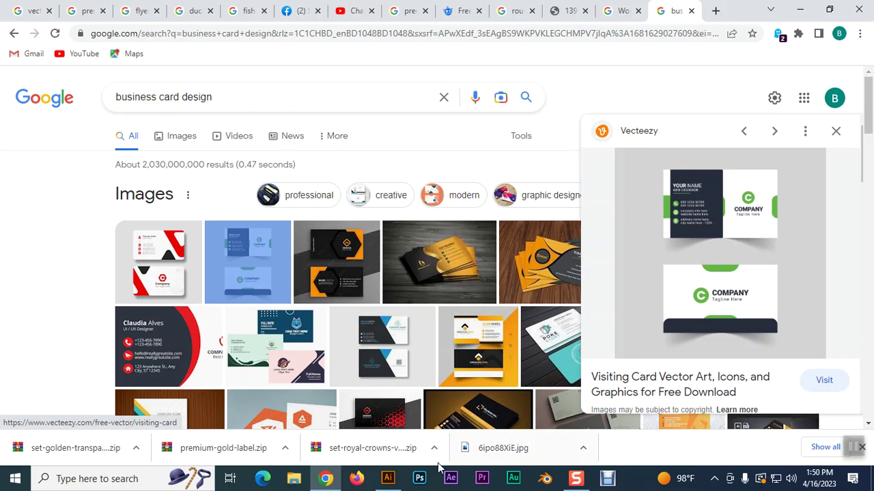
click(388, 478)
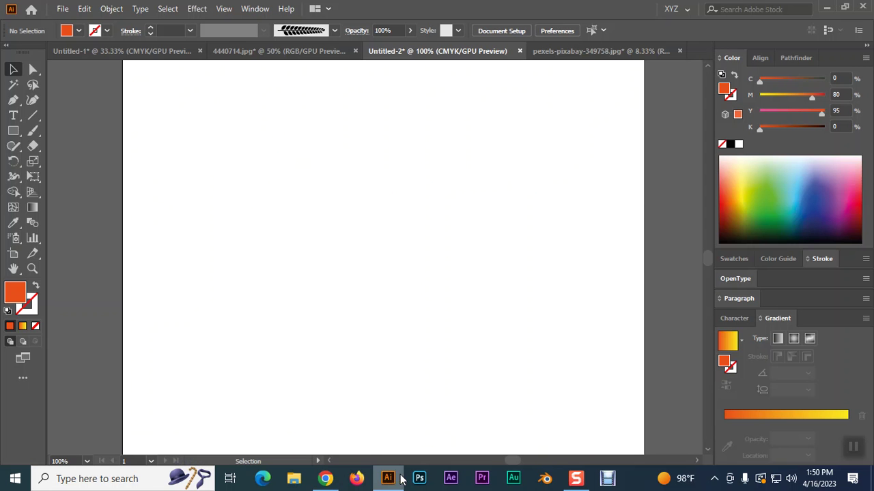
Create a 3.5 in × 2 in rectangle and nudge it slightly right.
key(ctrl+0)
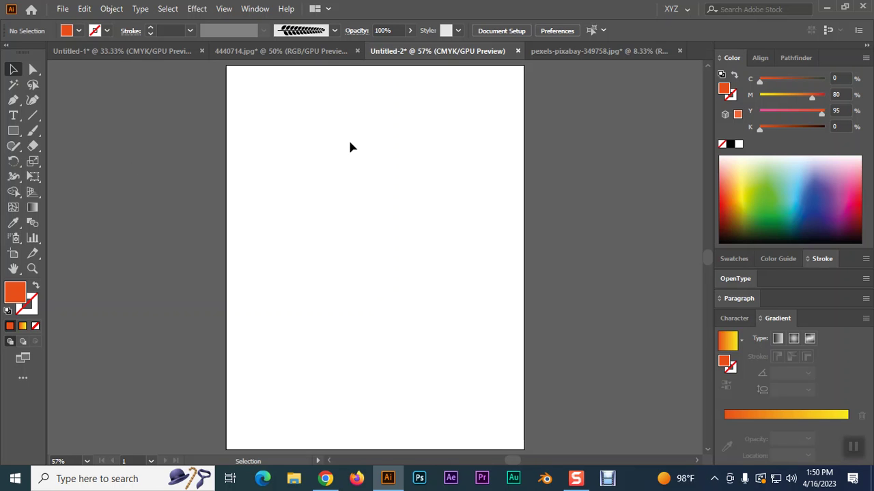
key(m)
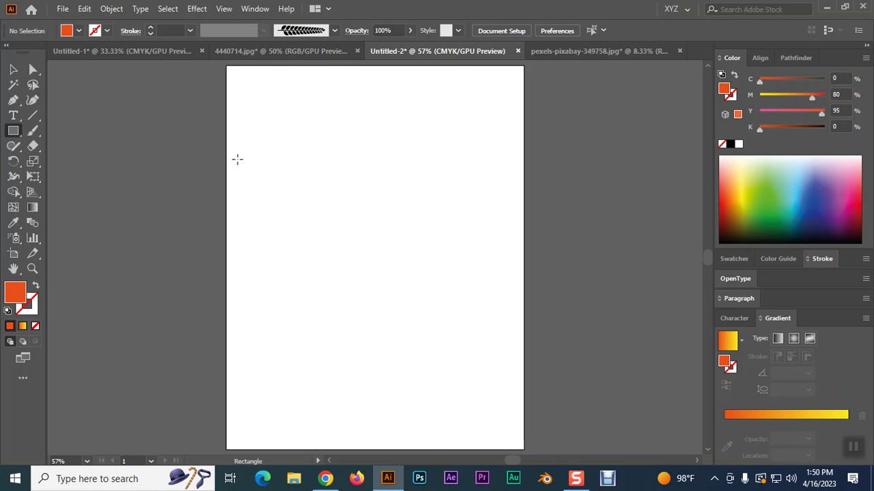
click(291, 166)
drag(460, 211, 371, 217)
text(3.5in)
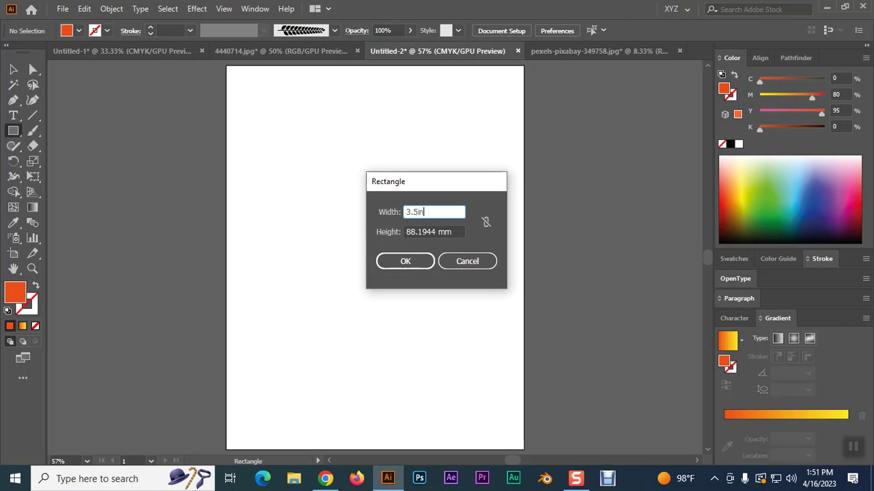
key(Tab)
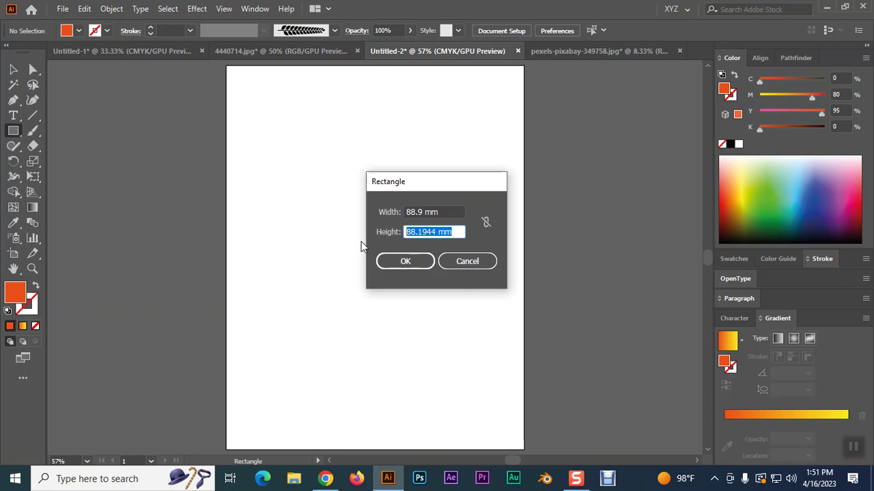
text(2in)
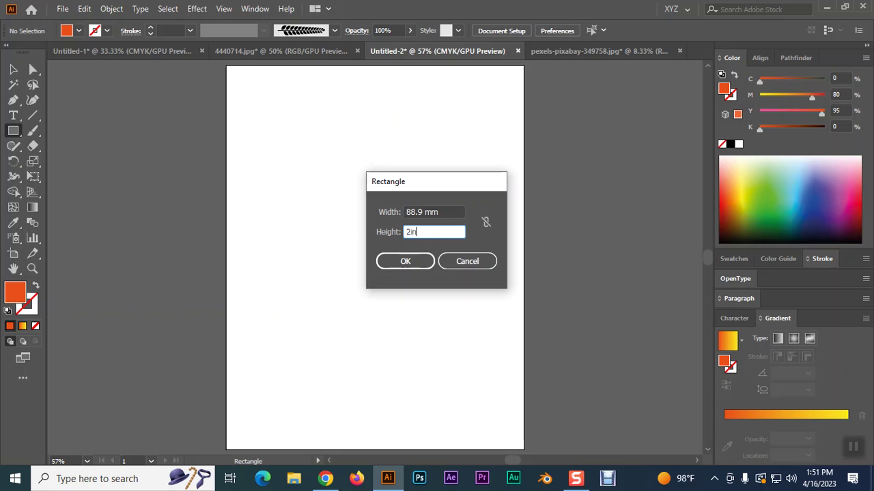
key(Return)
click(13, 69)
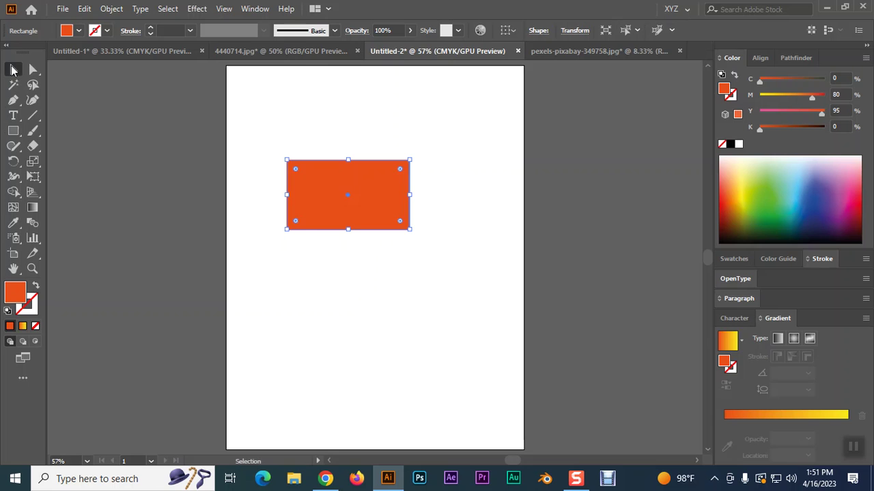
drag(367, 207, 390, 206)
key(ctrl+equal)
key(ctrl+equal)
key(ctrl+equal)
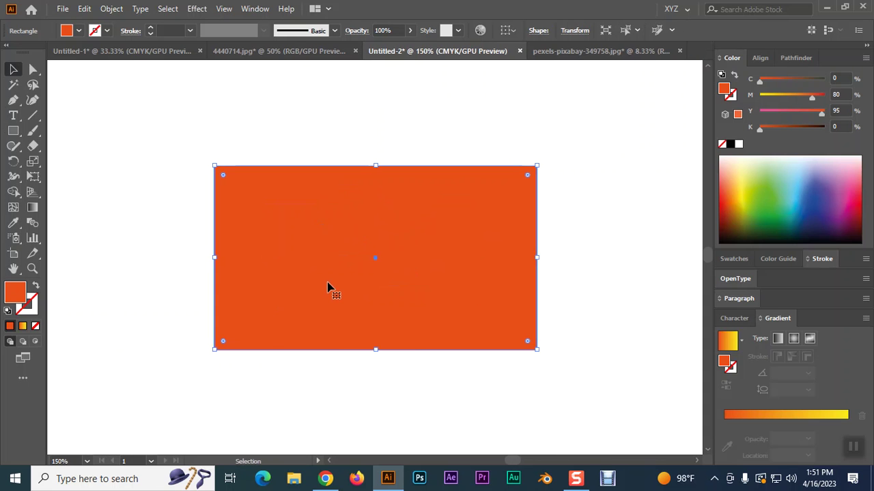
Add an offset-path copy inset -3 mm inside the rectangle.
click(111, 8)
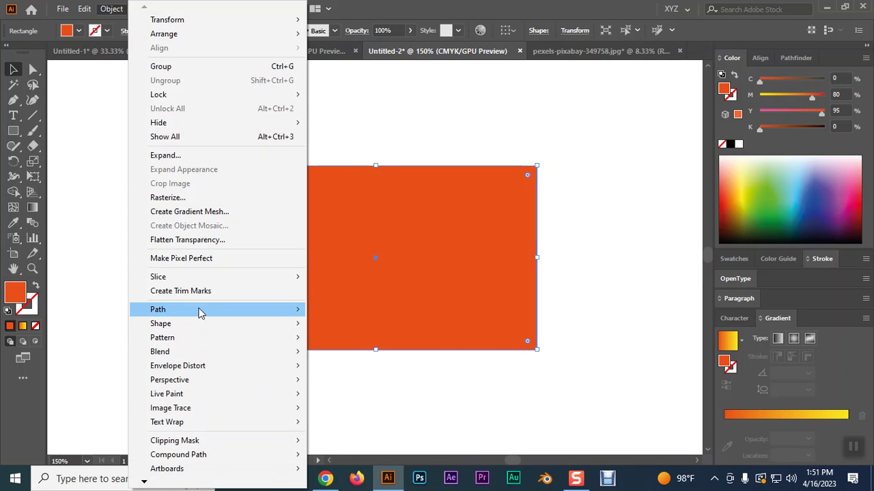
mouse_move(198, 310)
click(371, 356)
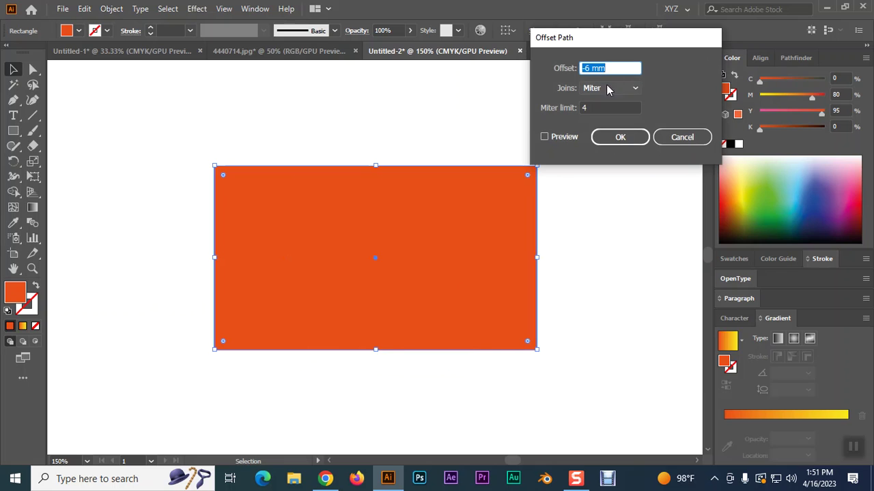
text(3)
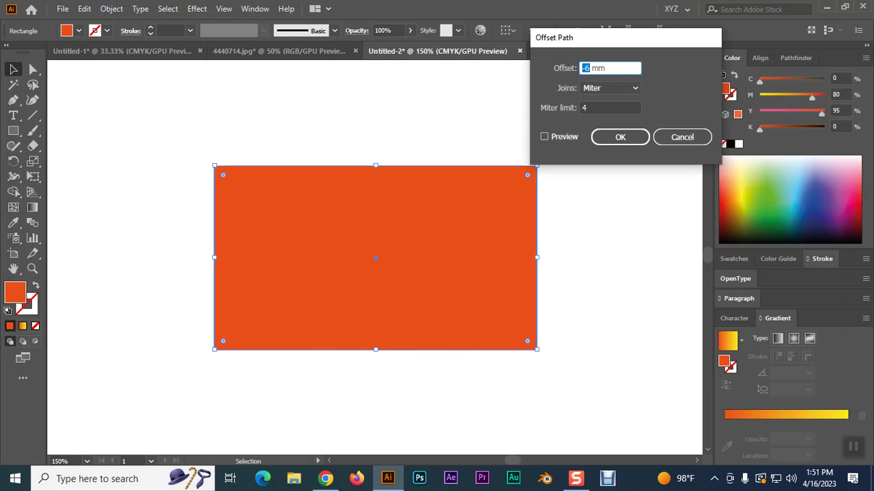
key(Left)
text(-)
click(555, 137)
key(Return)
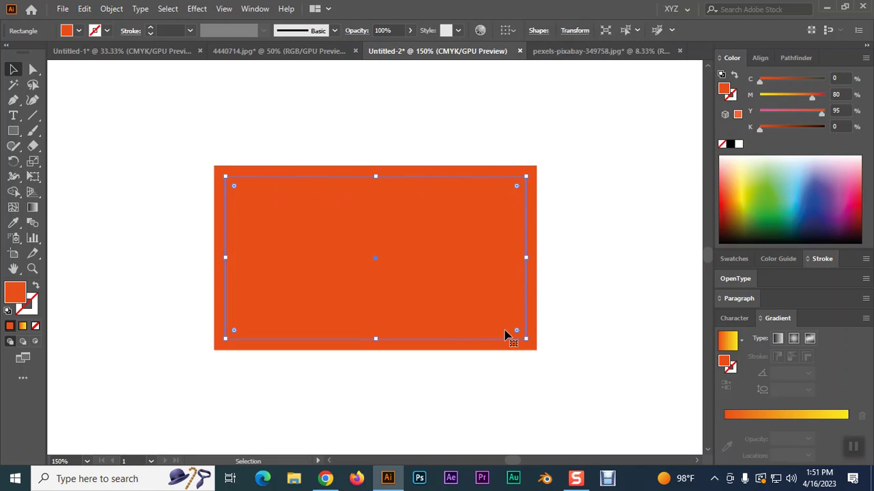
Fill the inset rectangle green, then delete it.
click(759, 198)
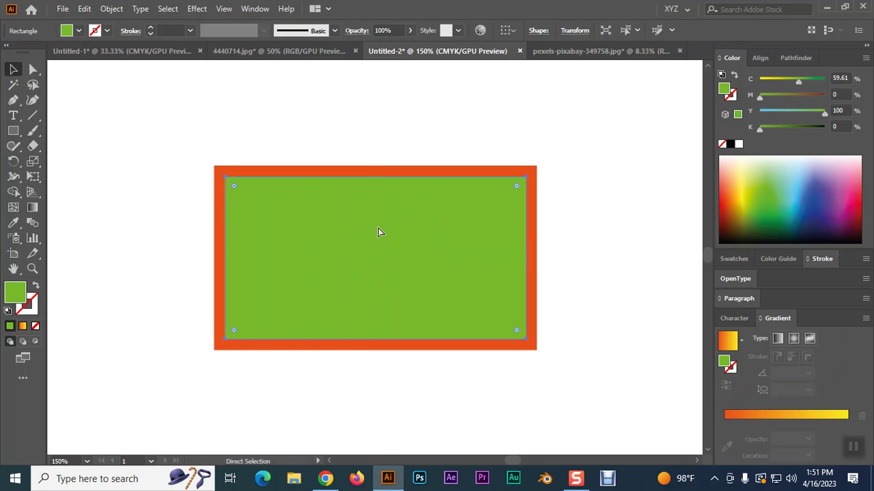
key(Delete)
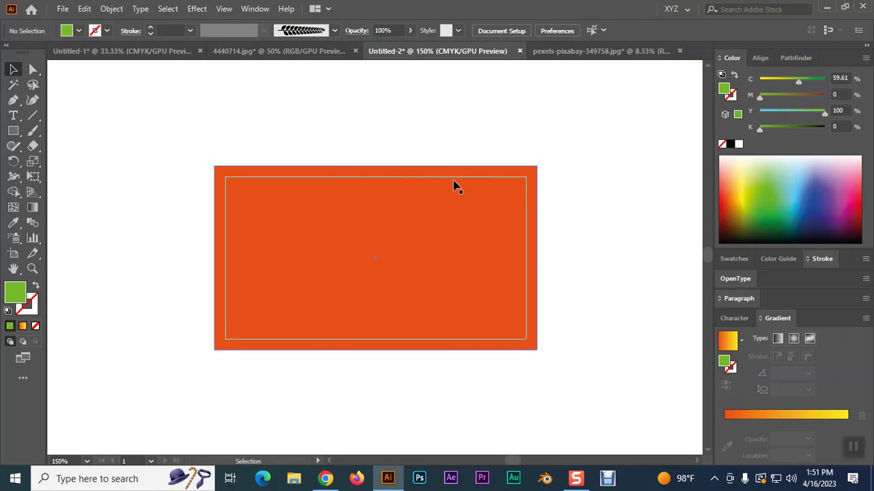
right_click(617, 140)
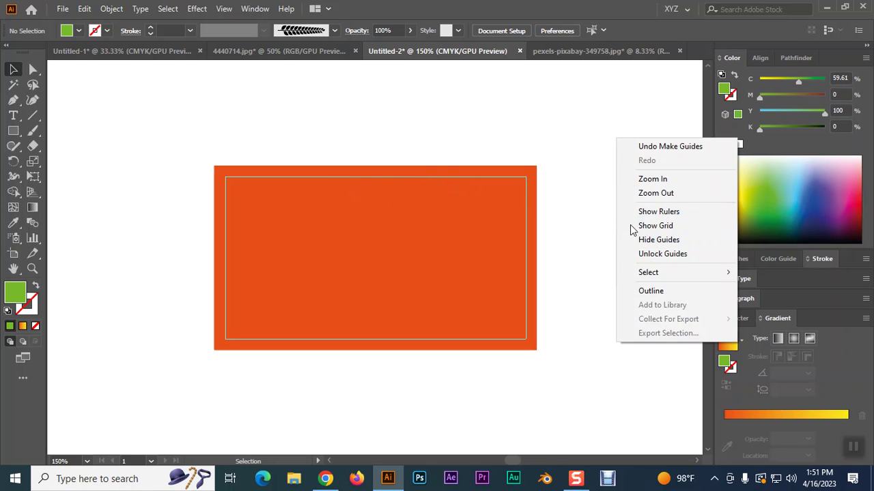
click(573, 168)
right_click(580, 163)
click(623, 278)
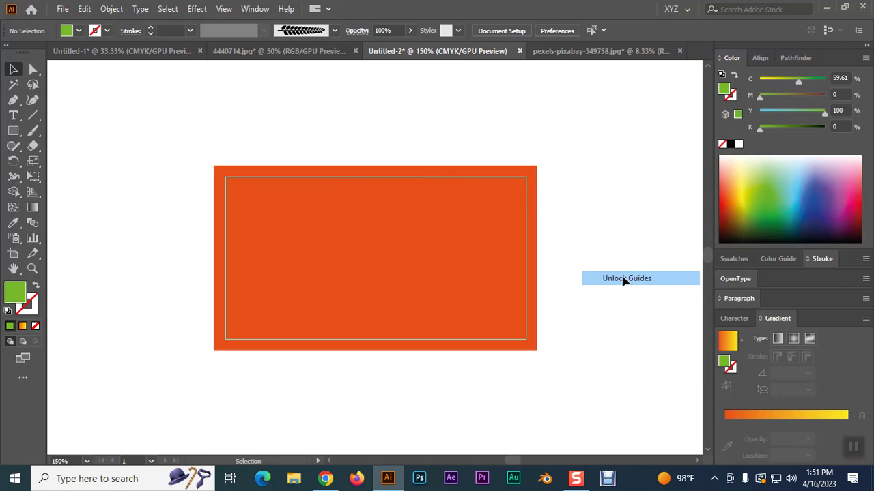
drag(519, 183, 521, 121)
key(ctrl+z)
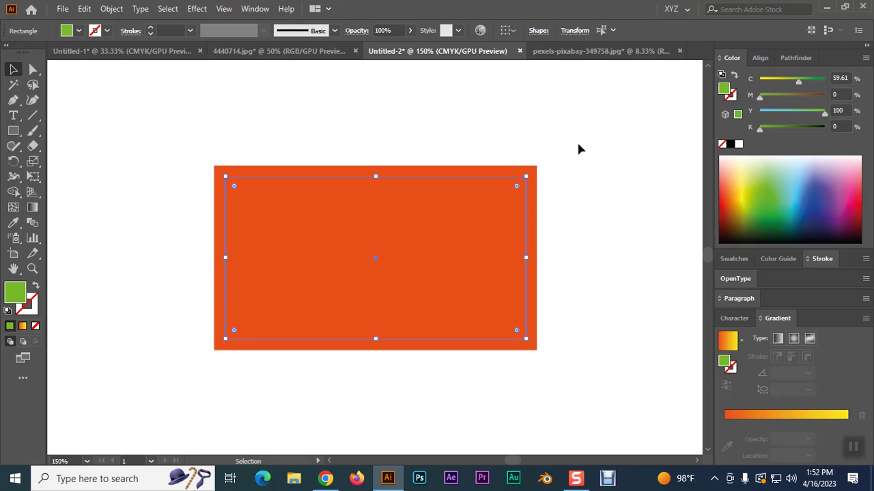
right_click(578, 146)
click(614, 256)
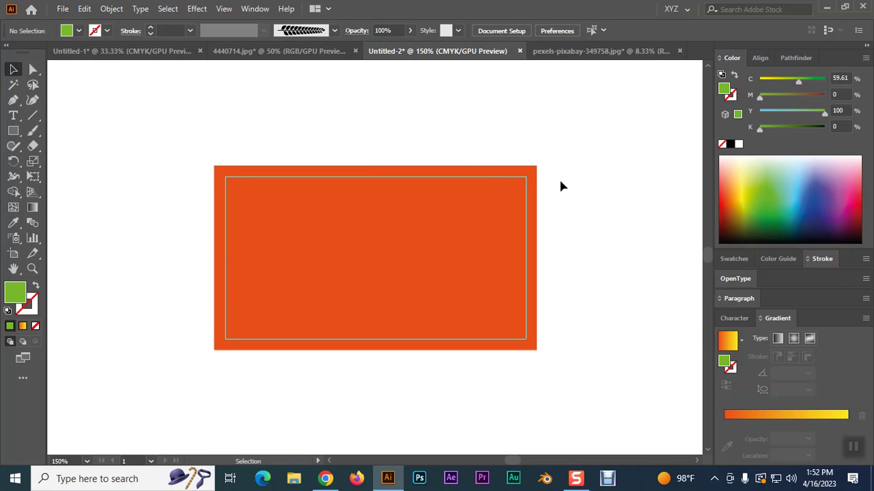
right_click(593, 147)
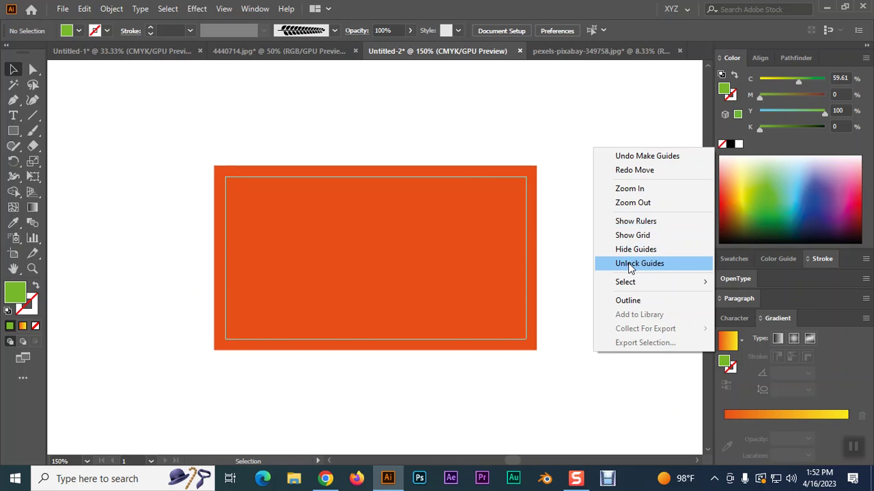
click(597, 113)
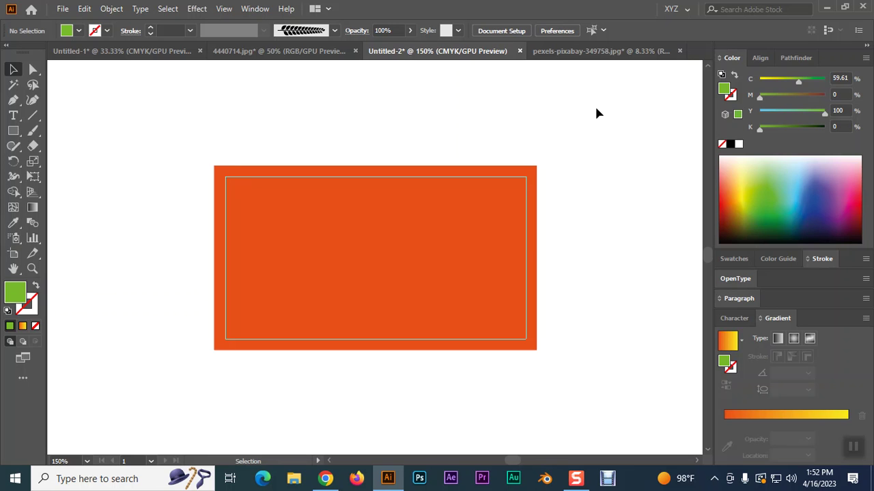
Unlock the guides and delete the small orange card together with its guide.
click(279, 228)
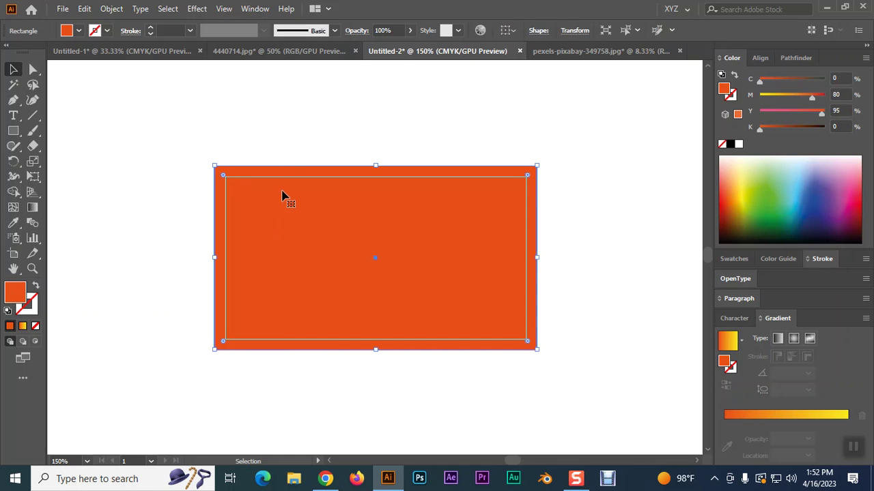
click(305, 107)
right_click(560, 141)
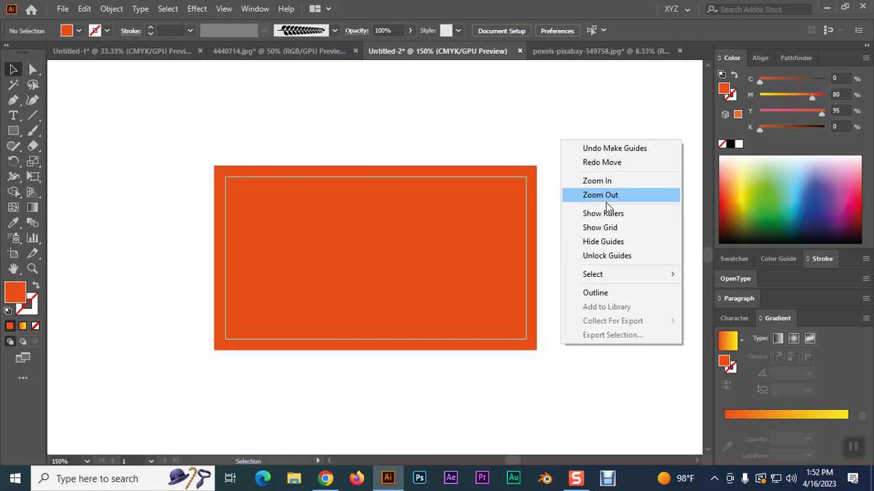
click(606, 255)
click(499, 245)
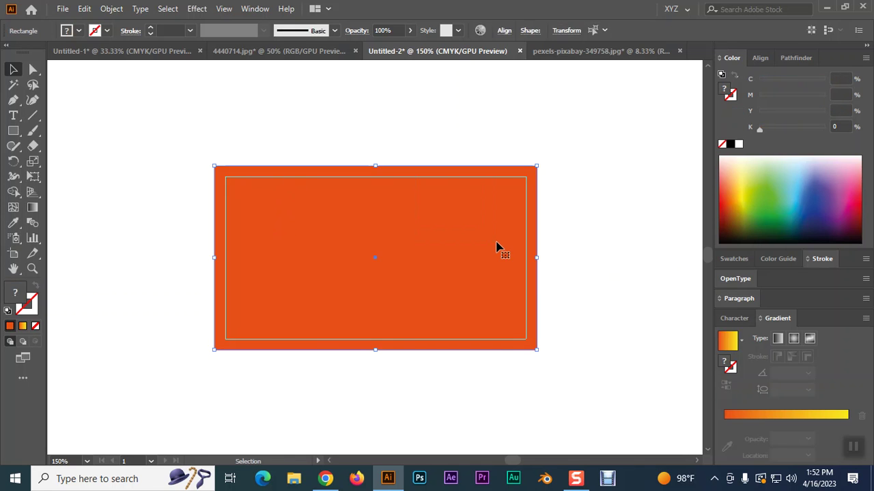
key(Delete)
key(a)
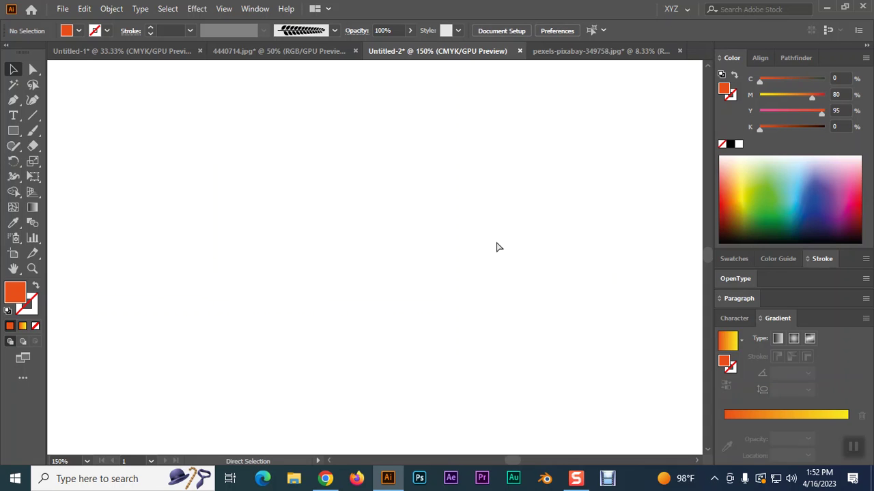
Fit the page in the window and draw a rectangle covering the whole portrait page.
key(ctrl+0)
key(v)
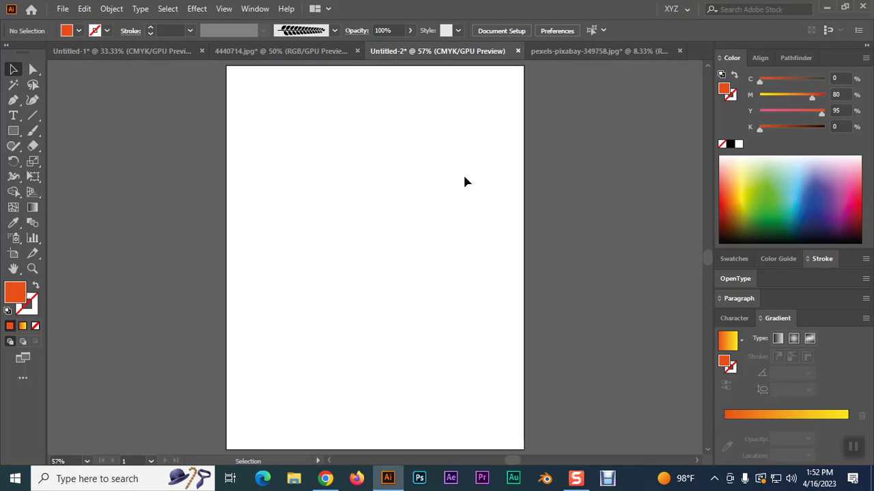
click(13, 131)
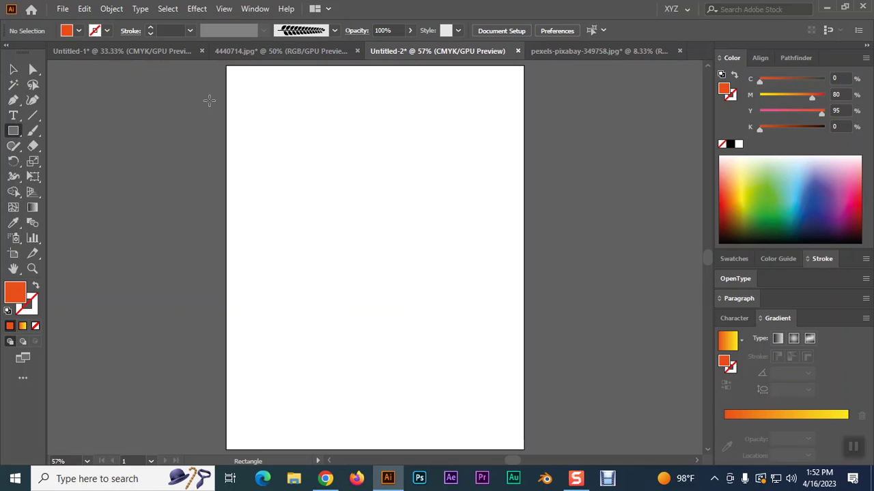
drag(226, 66, 524, 449)
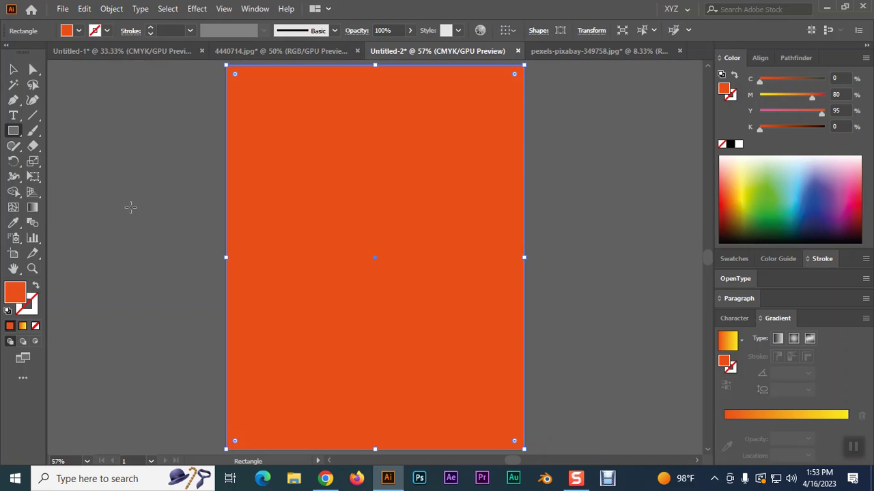
Create an offset-path copy inset -0.5 in (-12.7 mm) inside the full-page rectangle.
key(v)
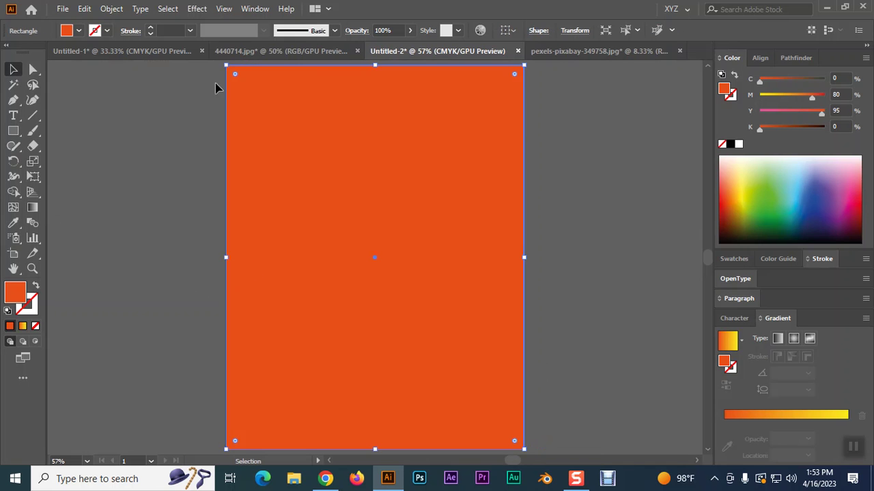
click(111, 9)
mouse_move(191, 314)
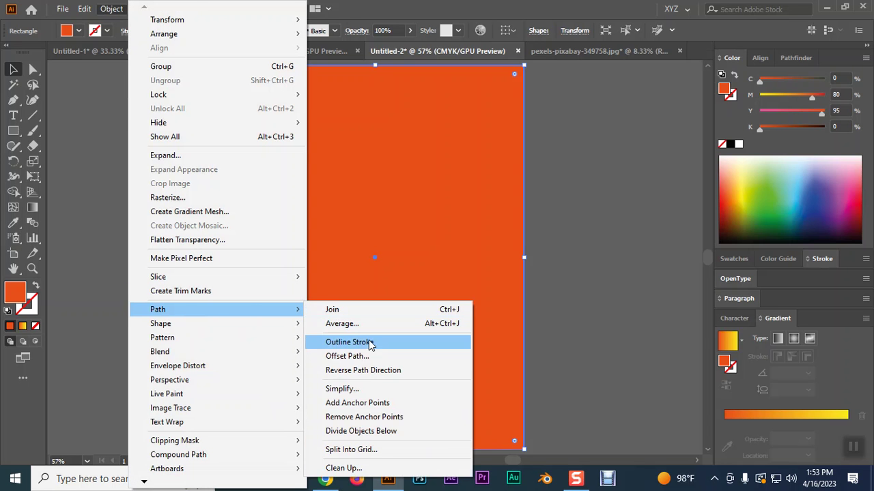
click(367, 357)
drag(605, 67, 546, 66)
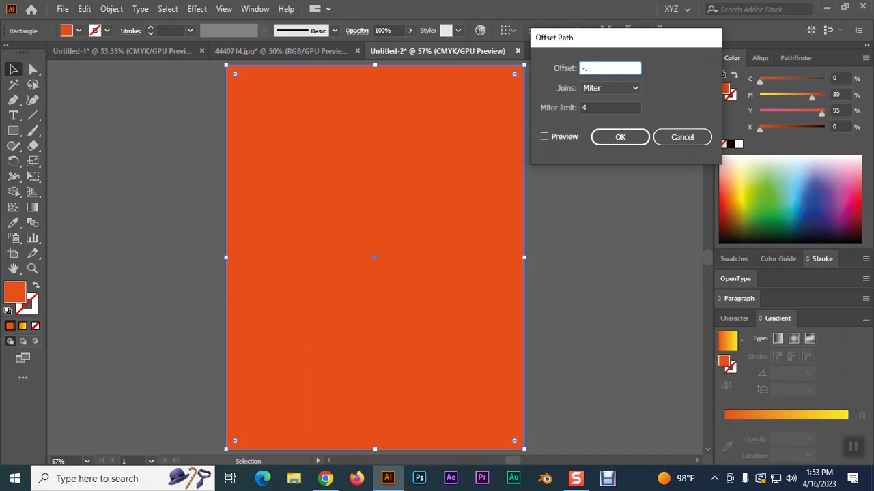
click(544, 138)
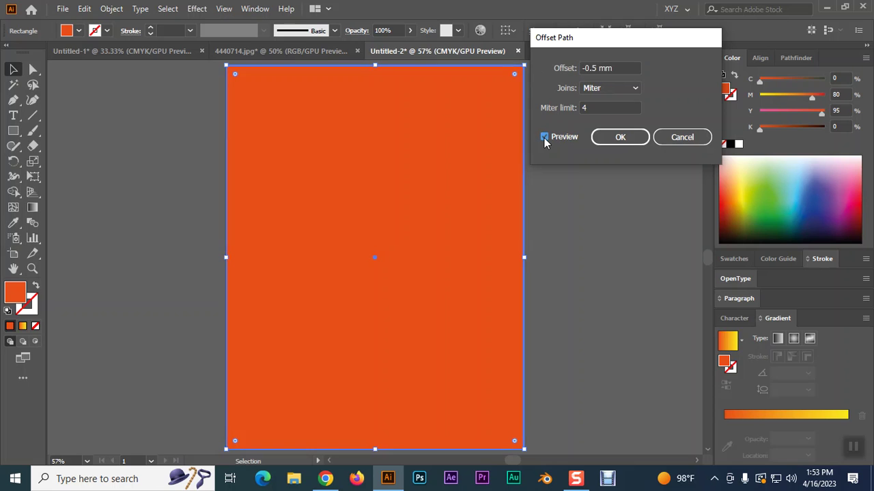
double_click(607, 67)
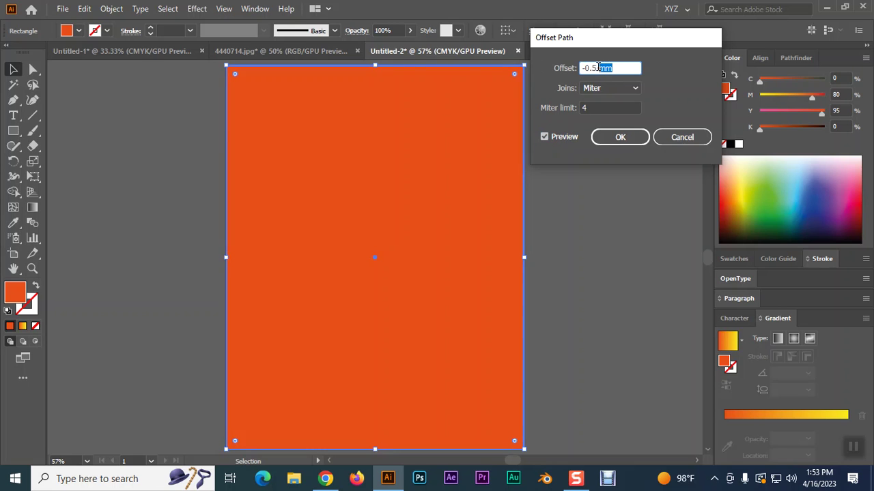
click(559, 137)
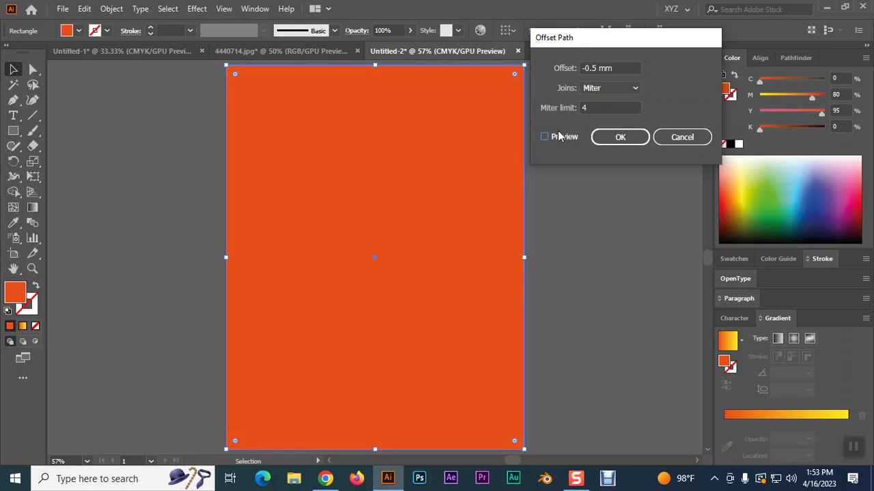
drag(617, 68, 592, 66)
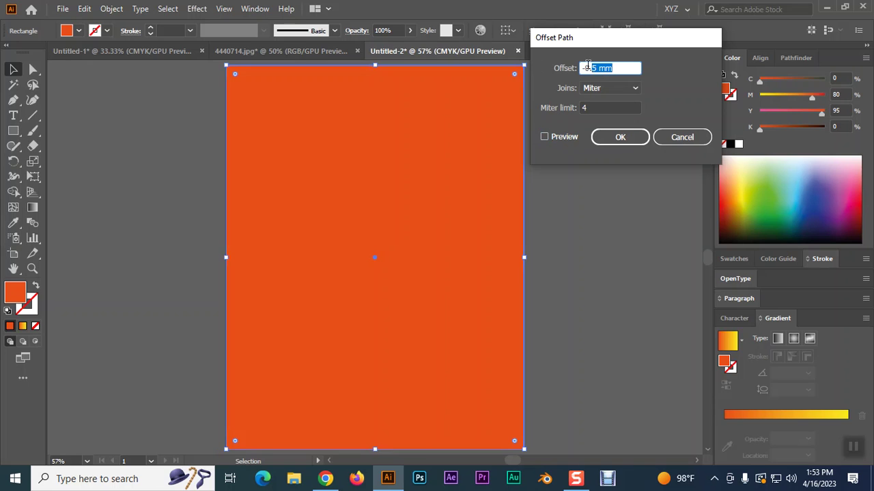
text(5in)
click(550, 137)
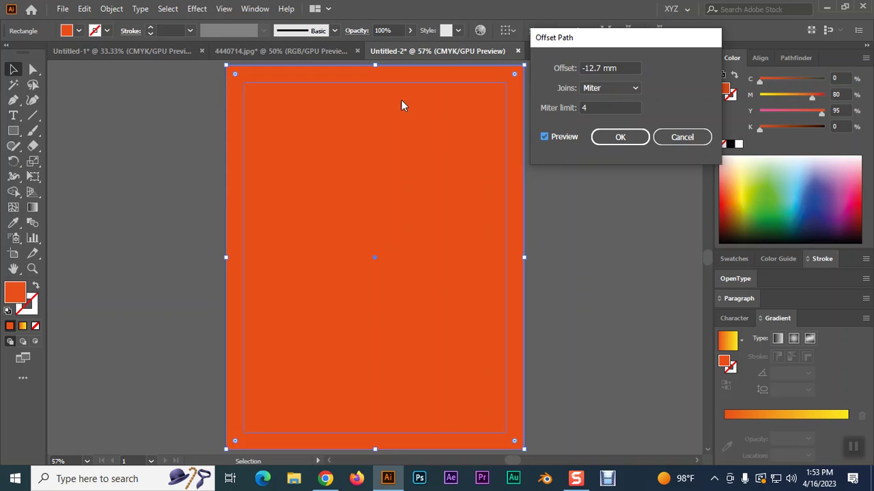
click(611, 138)
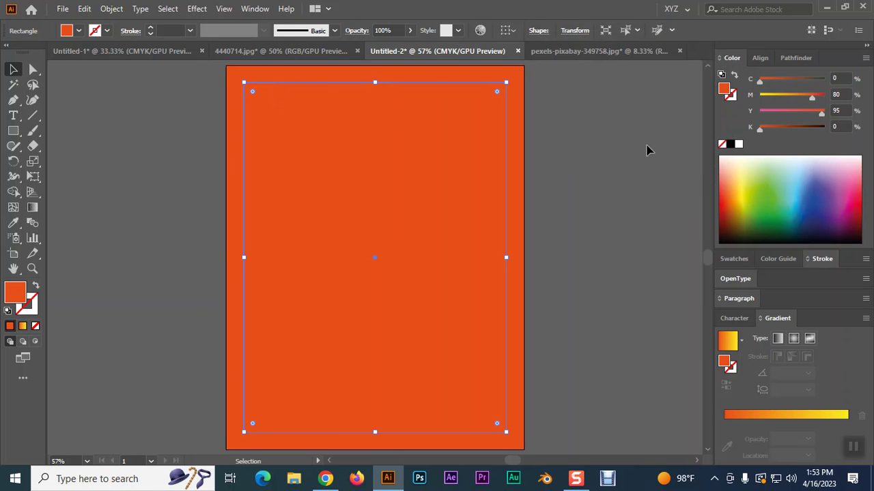
Turn the inset copy into a locked guide, then switch back to Chrome.
key(v)
key(ctrl+5)
click(518, 178)
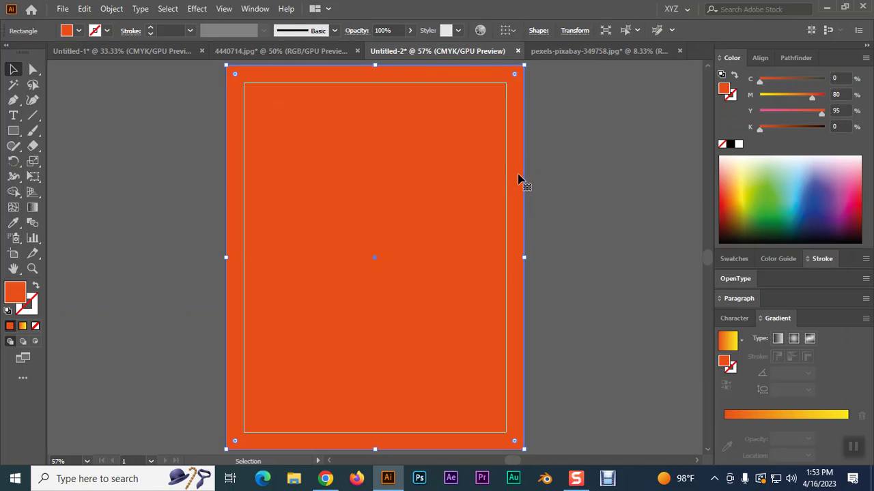
key(Delete)
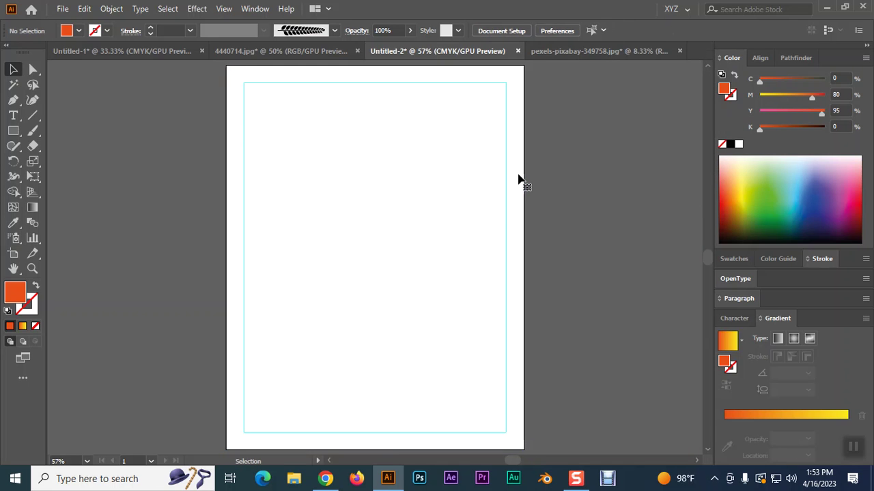
key(ctrl+z)
right_click(584, 157)
click(587, 269)
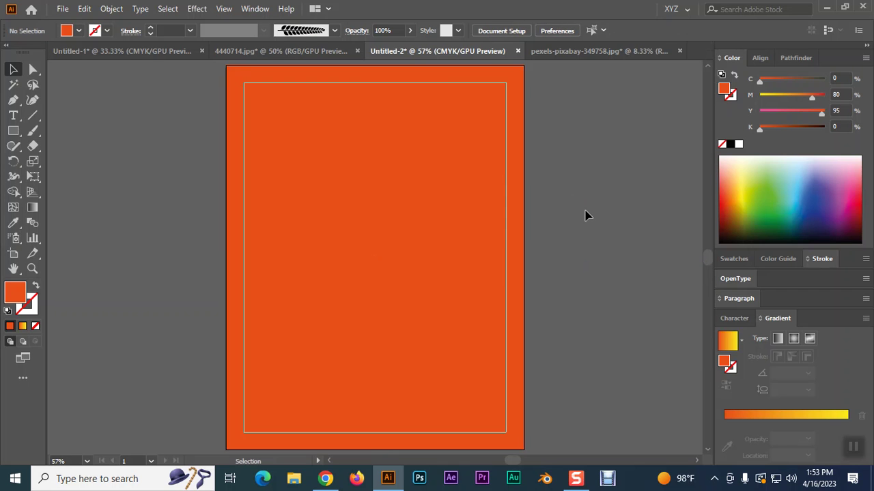
scroll(533, 205, down, 2)
click(325, 478)
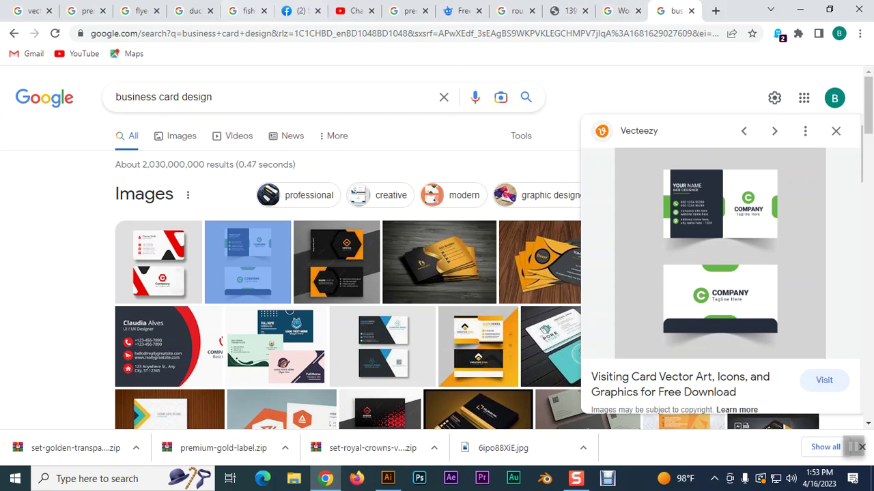
click(136, 10)
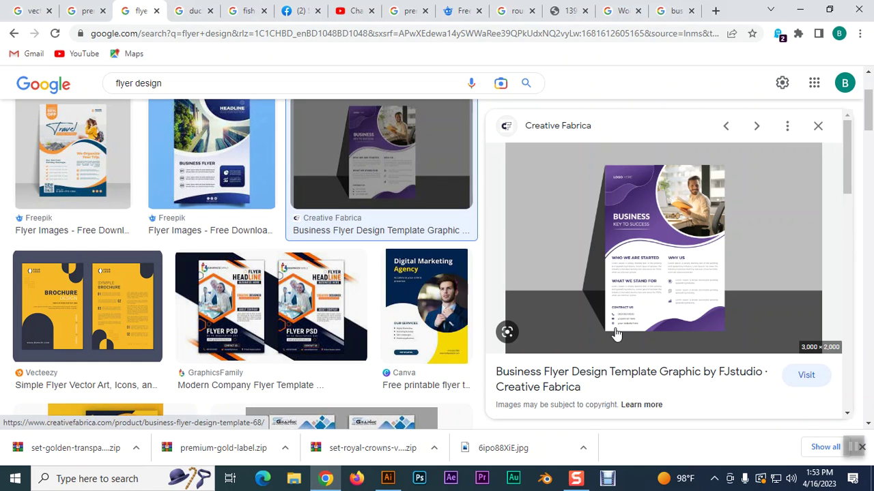
click(388, 479)
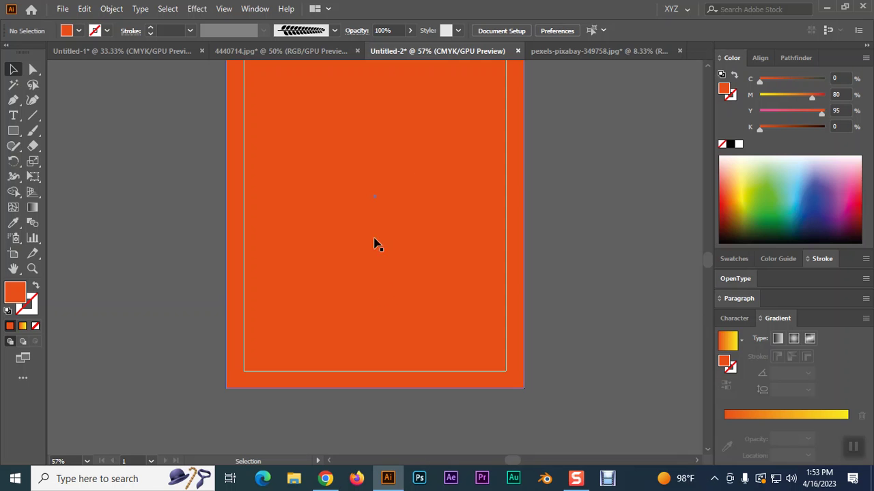
Draw a closed wavy shape across the lower half of the orange artboard with the Pen tool.
click(13, 99)
click(139, 268)
click(341, 176)
drag(539, 233, 624, 153)
drag(653, 201, 630, 417)
drag(683, 372, 566, 438)
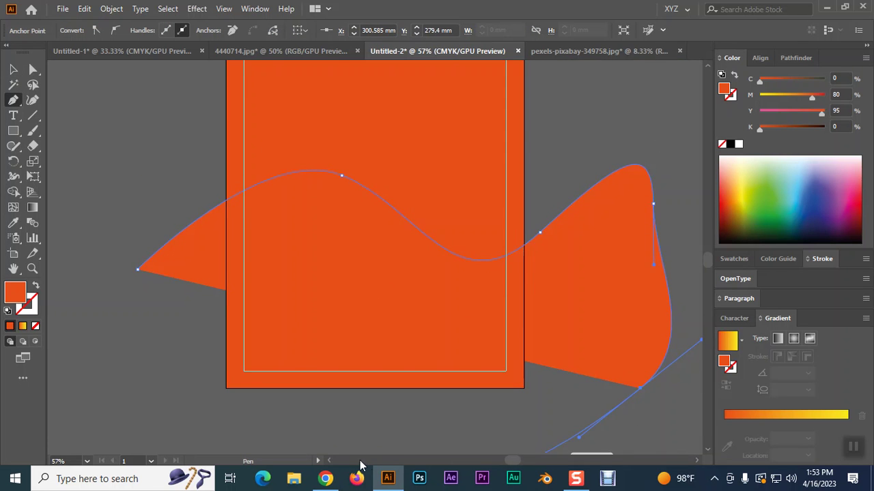
drag(268, 434, 225, 423)
click(224, 413)
drag(466, 271, 468, 273)
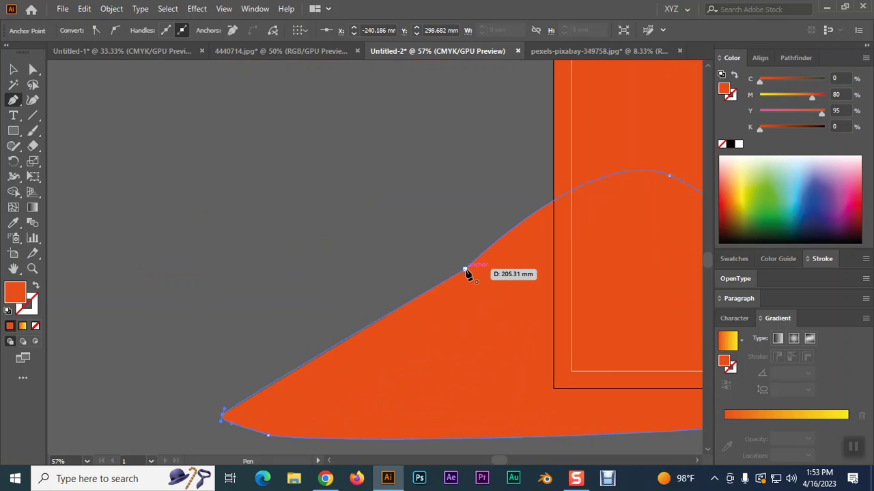
Fill the wave shape green and fine-tune its shade.
click(767, 180)
drag(552, 214, 312, 271)
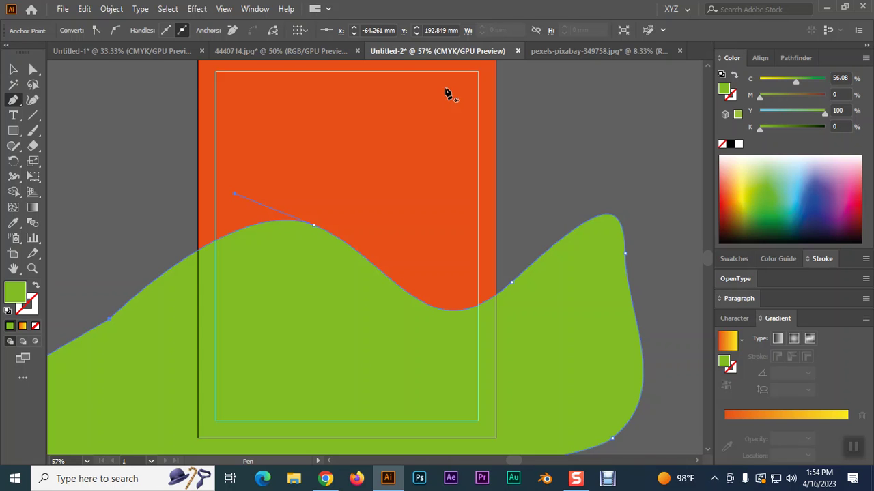
click(13, 69)
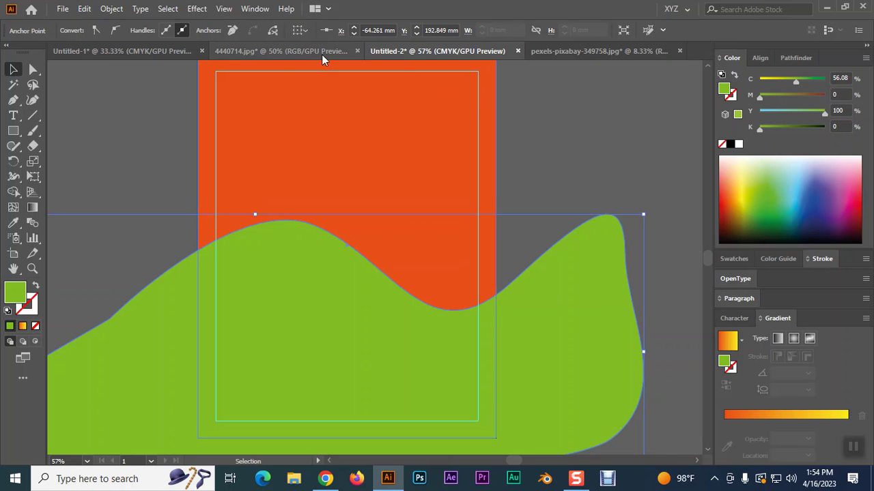
click(556, 53)
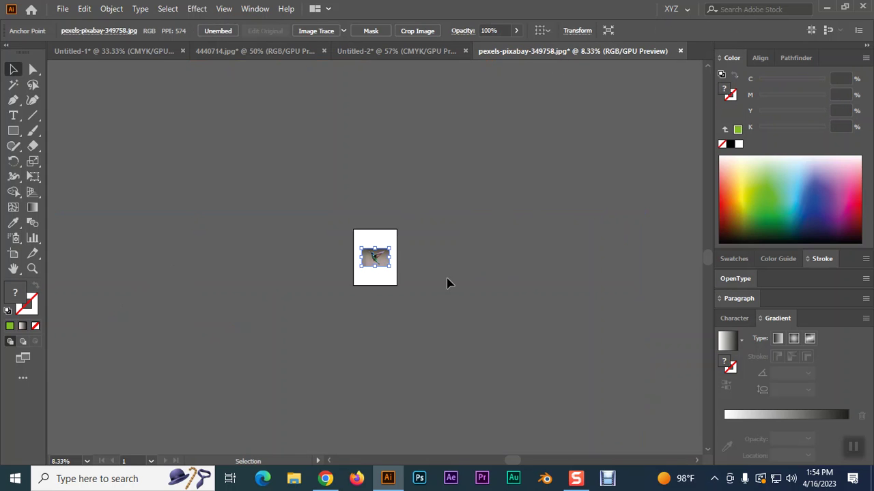
Delete the hummingbird photo and type SOYEB on the empty artboard.
key(Delete)
key(ctrl+0)
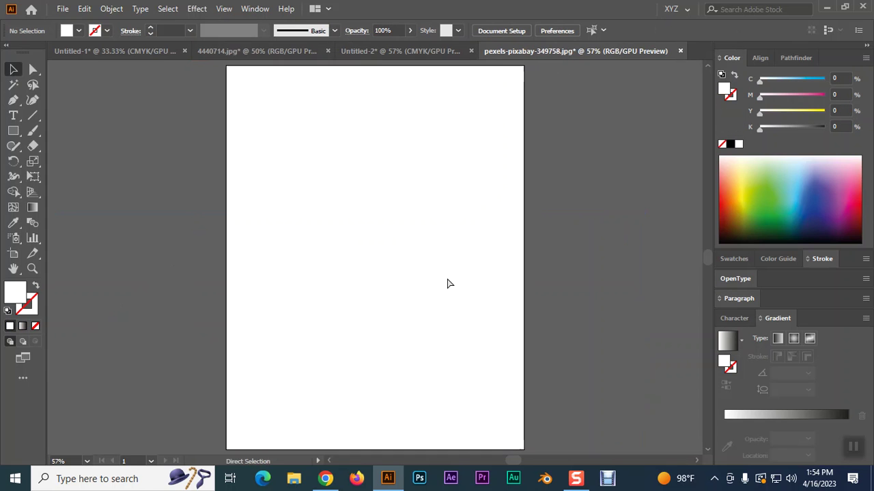
click(13, 115)
click(288, 199)
text(g)
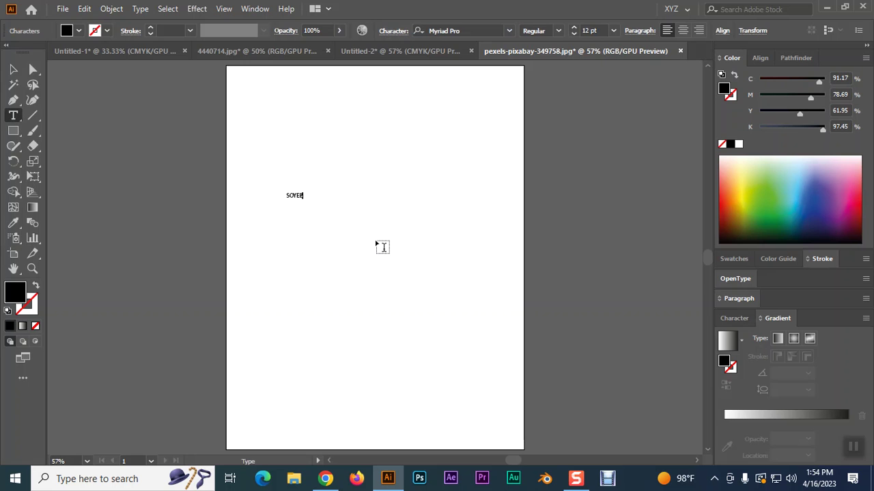
Enlarge SOYEB, centre it on the artboard and set it in Britannic Bold.
click(13, 69)
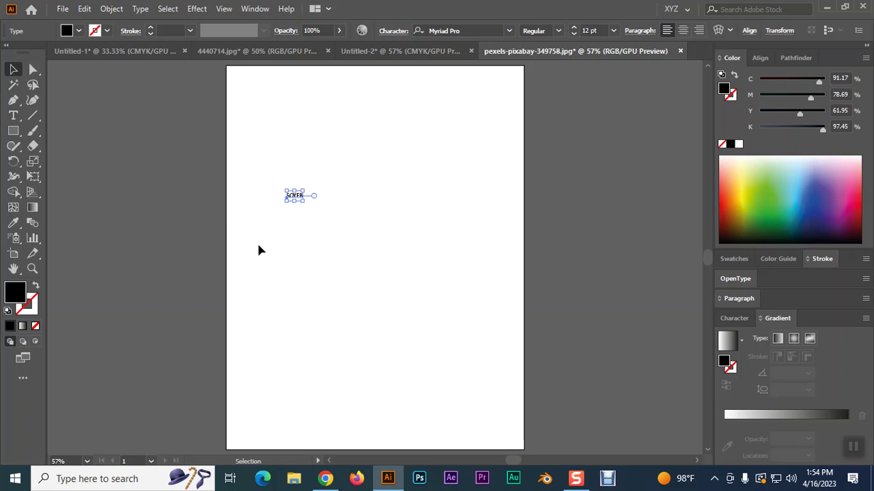
drag(308, 203, 400, 238)
drag(350, 215, 444, 253)
click(508, 30)
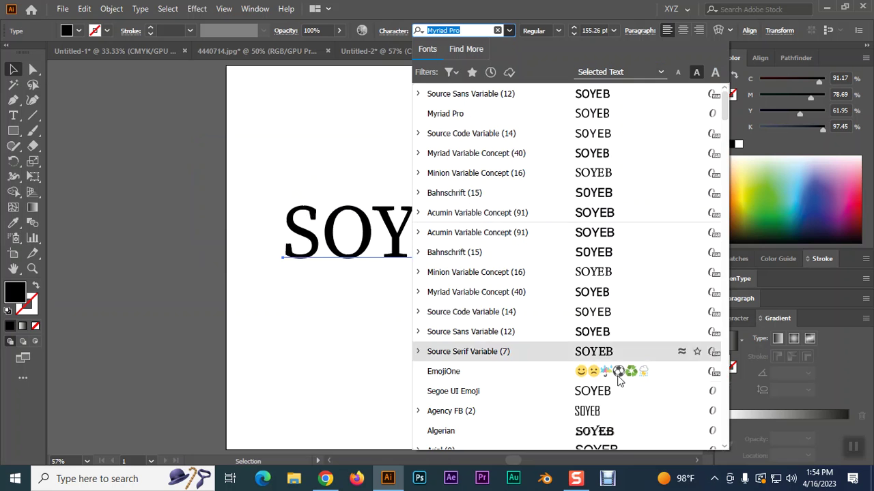
scroll(617, 426, down, 5)
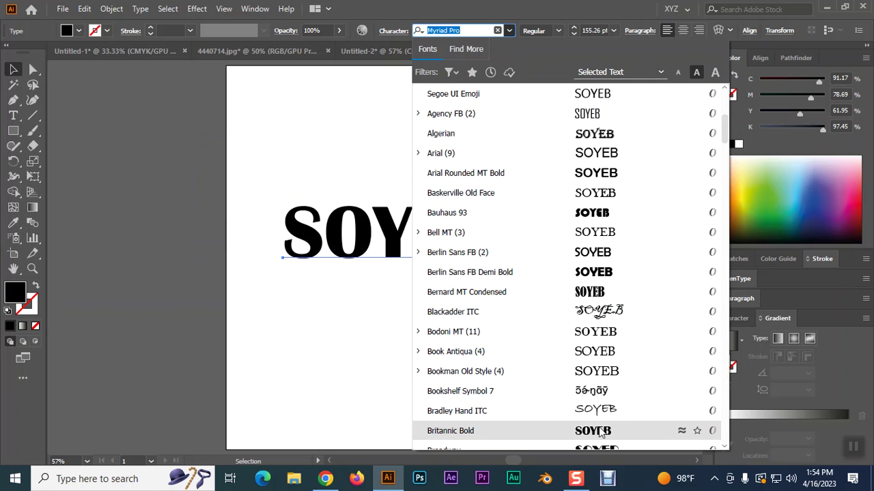
click(614, 430)
drag(431, 253, 419, 252)
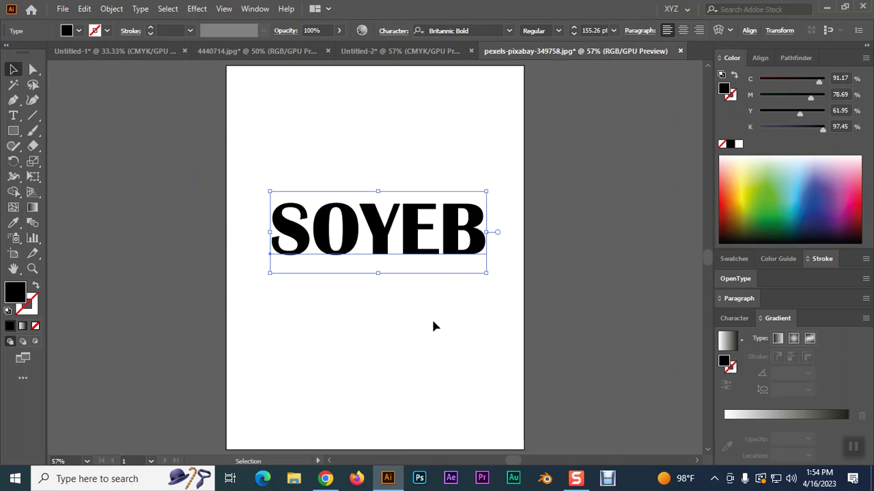
Colour the SOYEB text yellow and convert it to outlines.
click(742, 183)
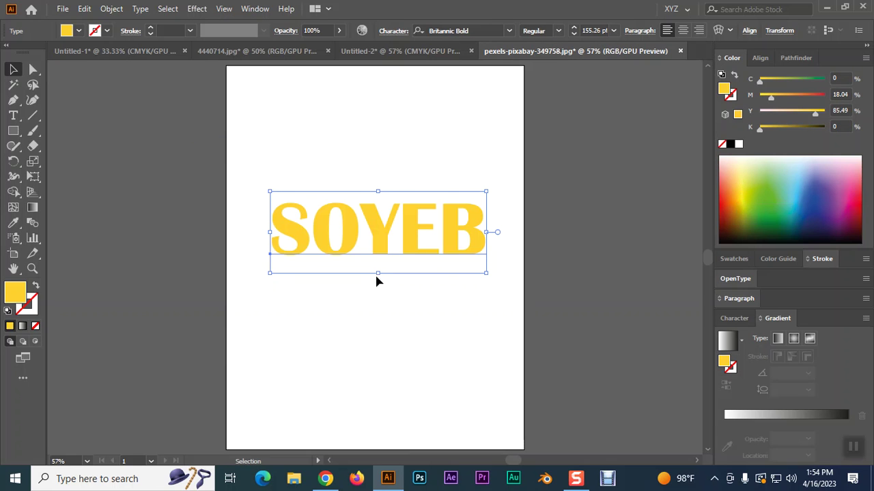
key(ctrl+equal)
key(ctrl+equal)
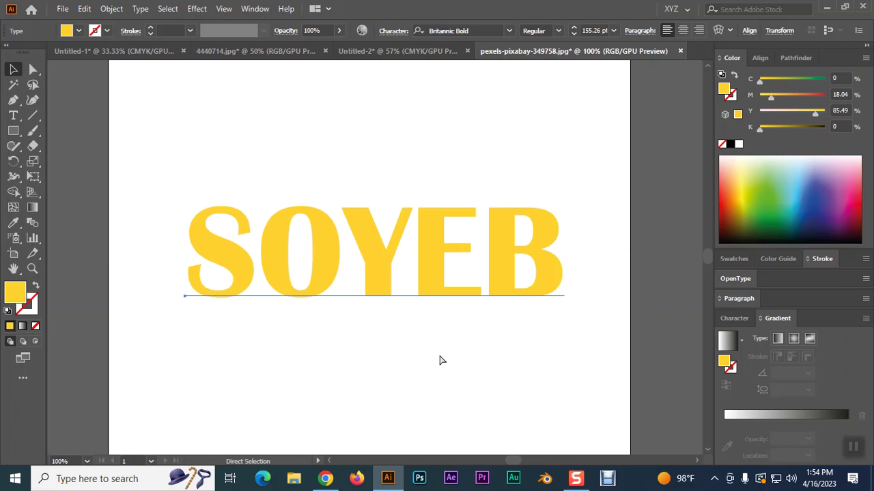
right_click(383, 258)
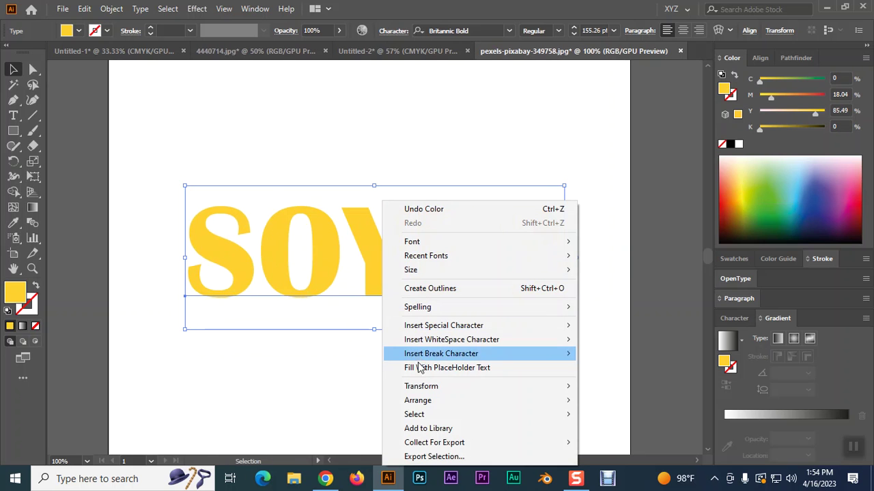
click(439, 292)
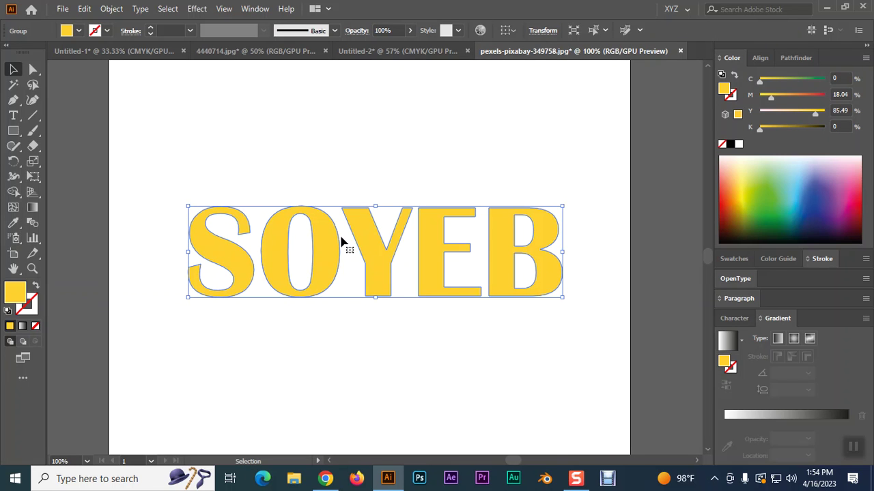
Bring up the Offset Path dialog from Object > Path.
click(109, 11)
mouse_move(292, 312)
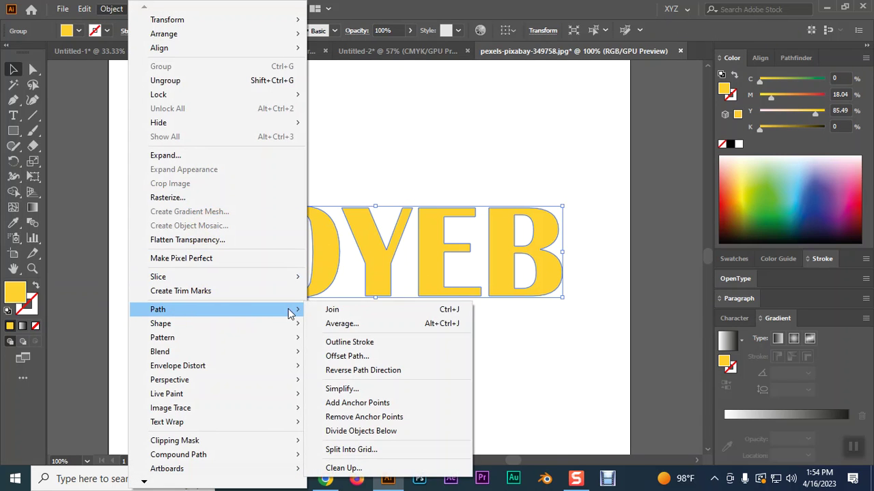
click(350, 357)
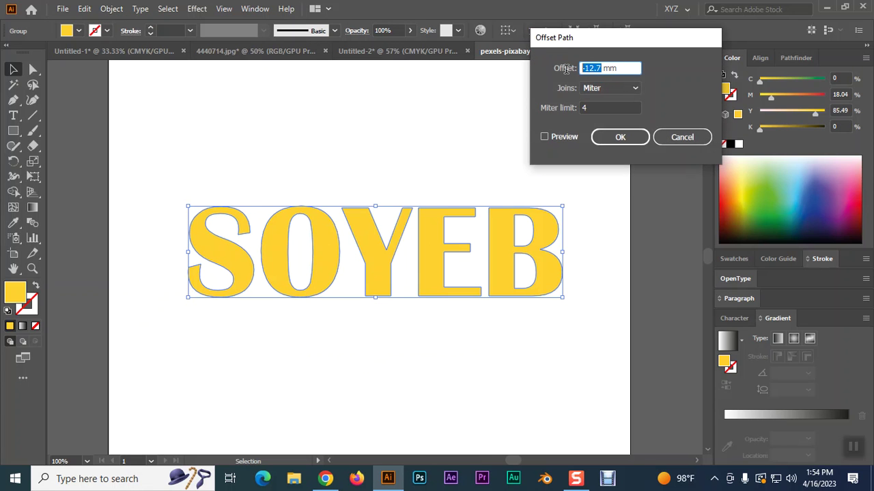
Apply a 3 mm offset path around the yellow letters.
key(BackSpace)
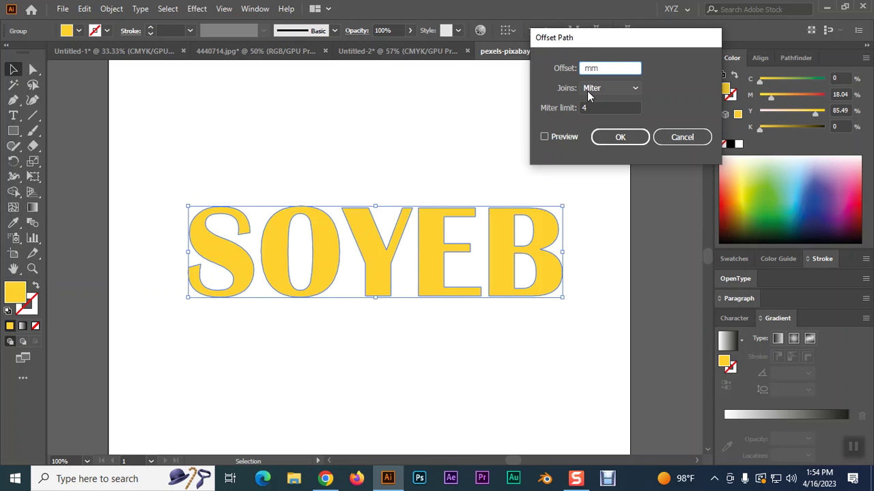
text(3)
click(544, 137)
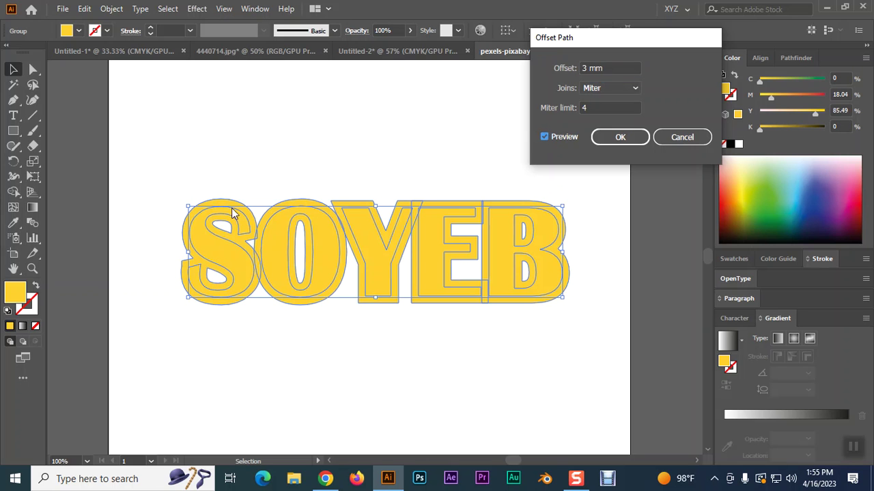
click(619, 138)
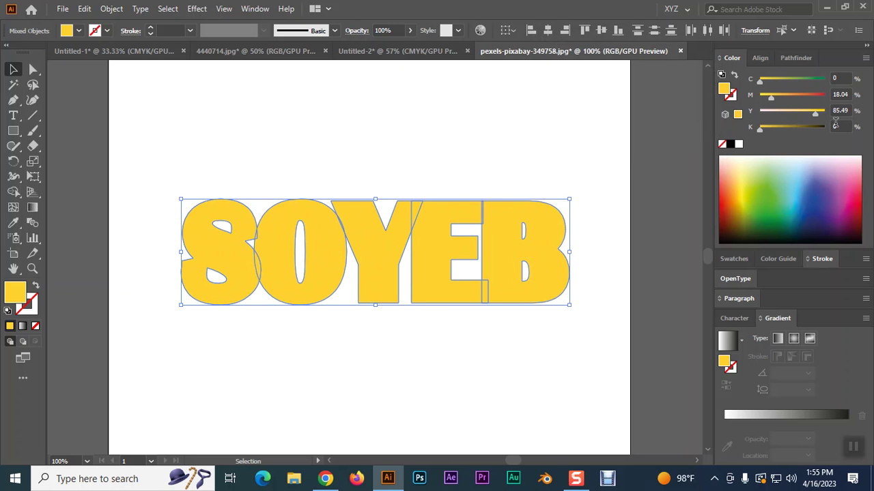
Unite the offset shapes into one and colour it dark navy.
click(807, 60)
click(727, 91)
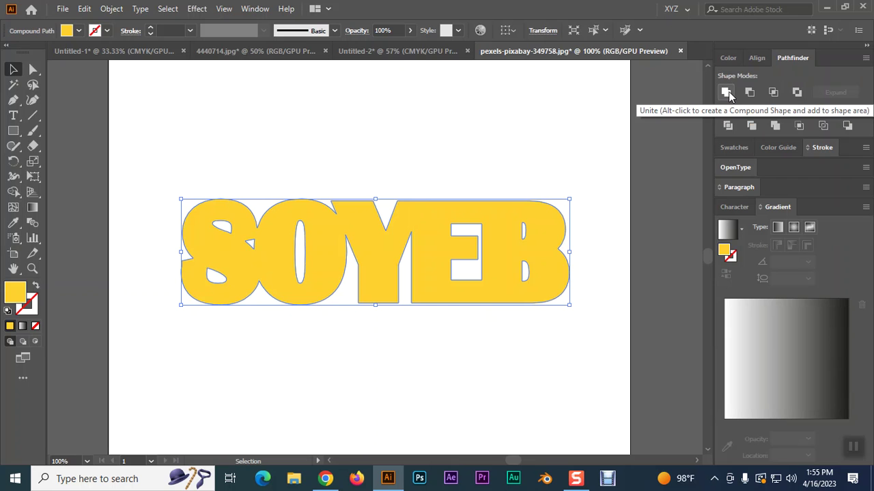
click(728, 58)
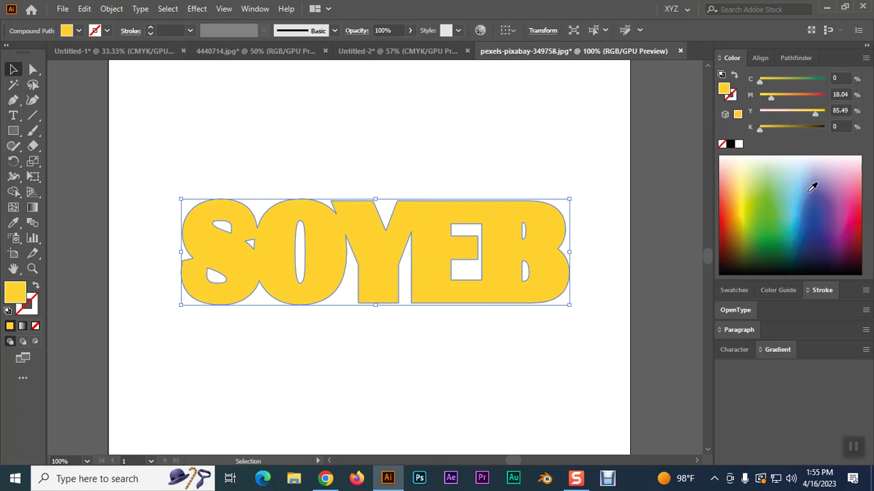
click(814, 231)
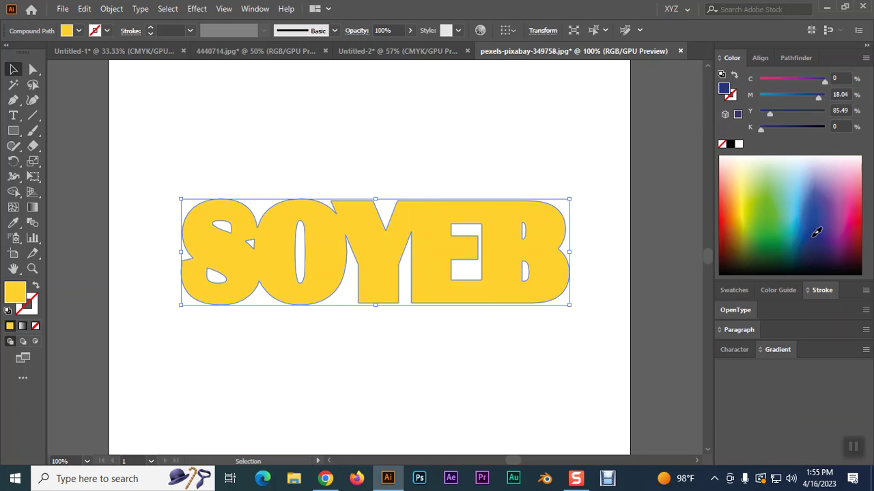
Send the navy outline behind the letters and ungroup the SOYEB artwork.
right_click(492, 146)
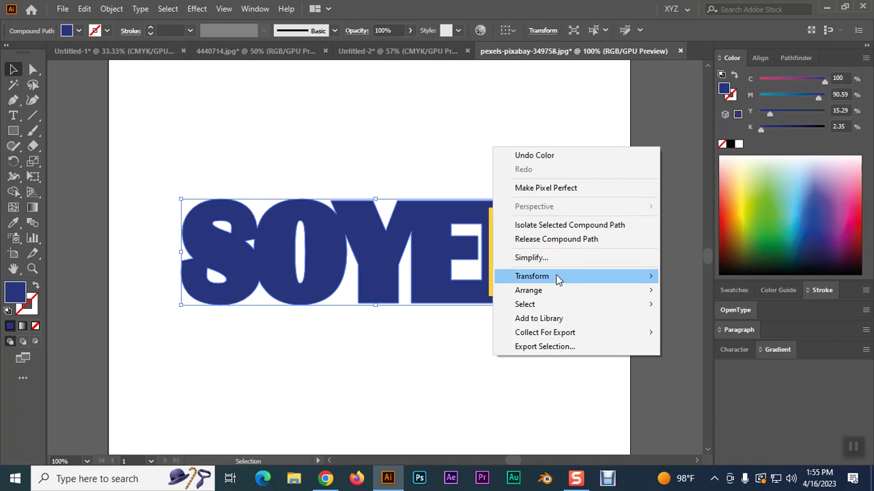
mouse_move(529, 292)
click(698, 333)
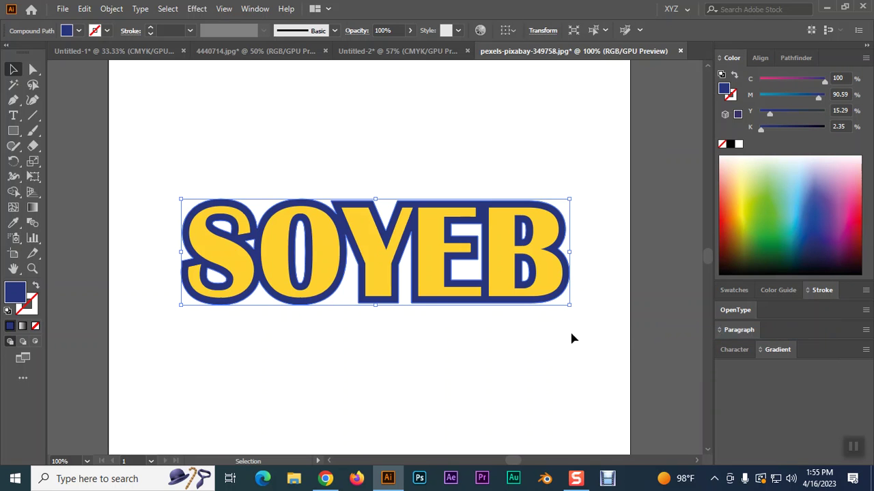
click(510, 350)
click(246, 281)
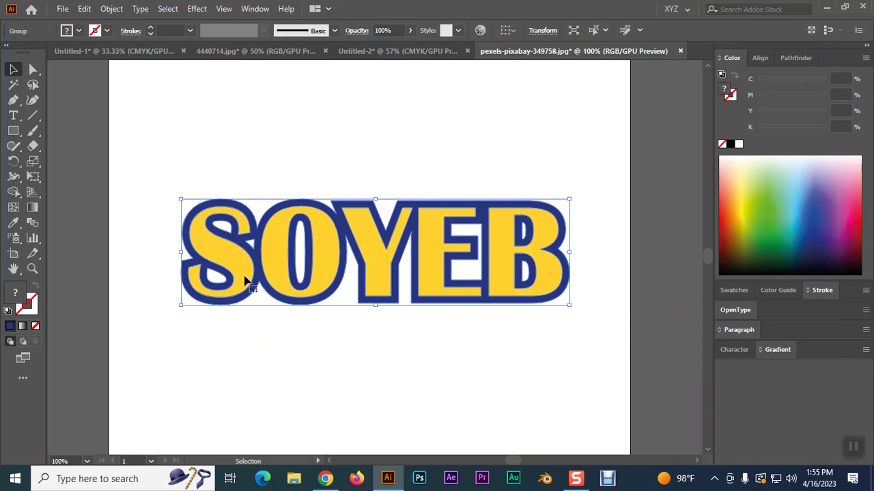
right_click(246, 281)
click(312, 162)
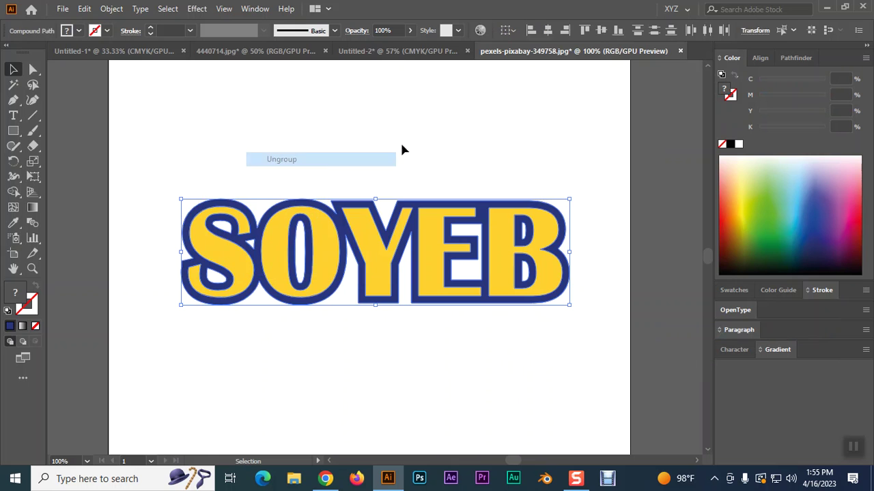
click(307, 179)
Group the yellow S, O, Y, E and B letters together.
click(236, 274)
shift+click(282, 275)
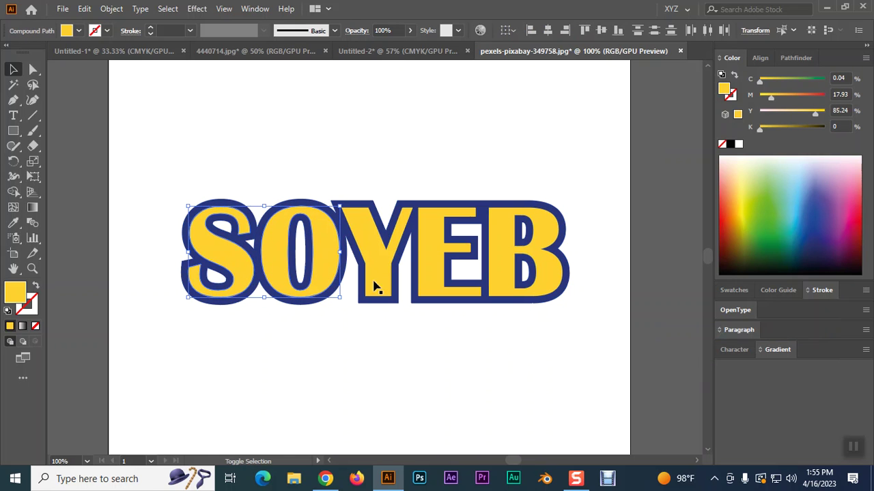
shift+click(384, 283)
shift+click(423, 279)
shift+click(510, 289)
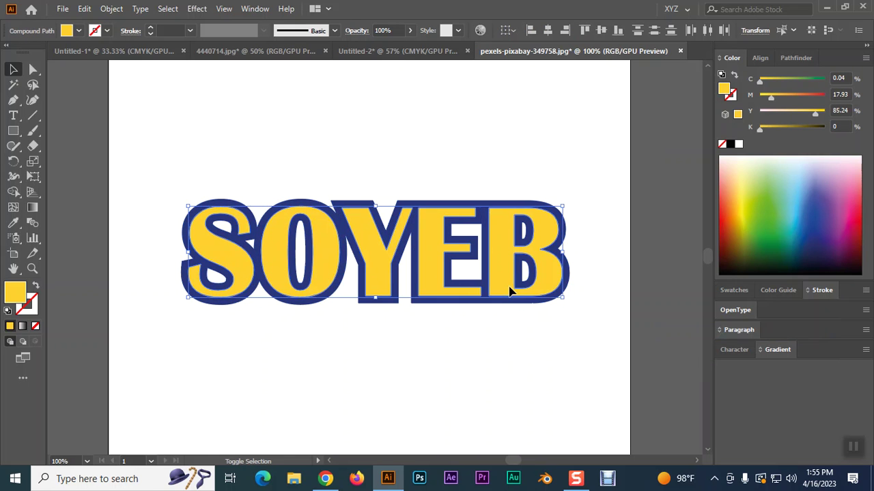
click(793, 57)
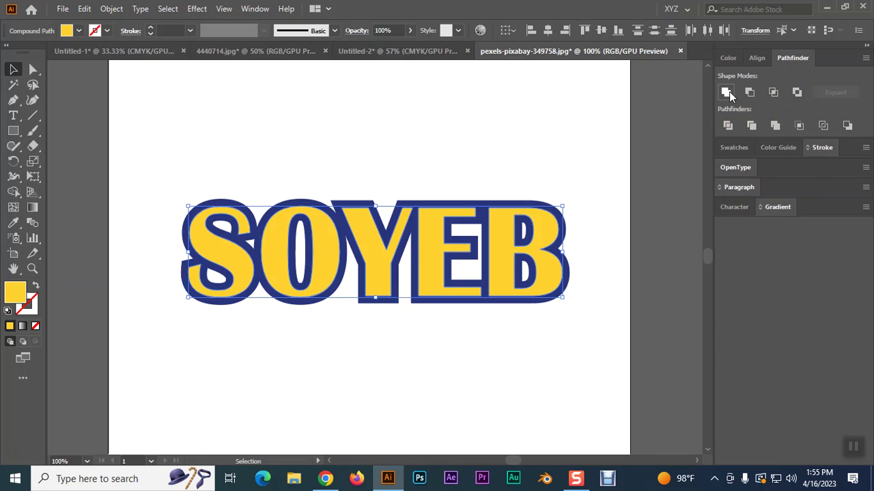
key(ctrl+g)
Delete the navy outline shape, leaving only the yellow letters.
click(523, 196)
click(522, 202)
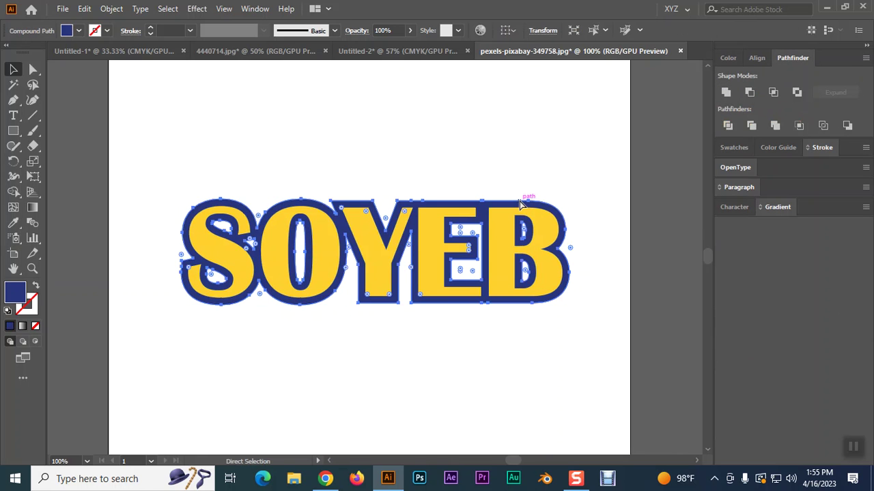
key(Delete)
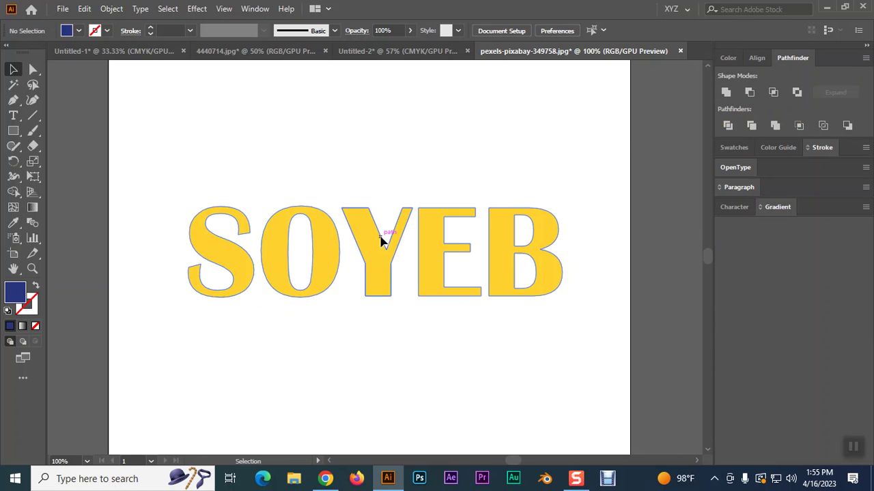
Draw a straight horizontal line across the middle of the SOYEB letters.
click(246, 253)
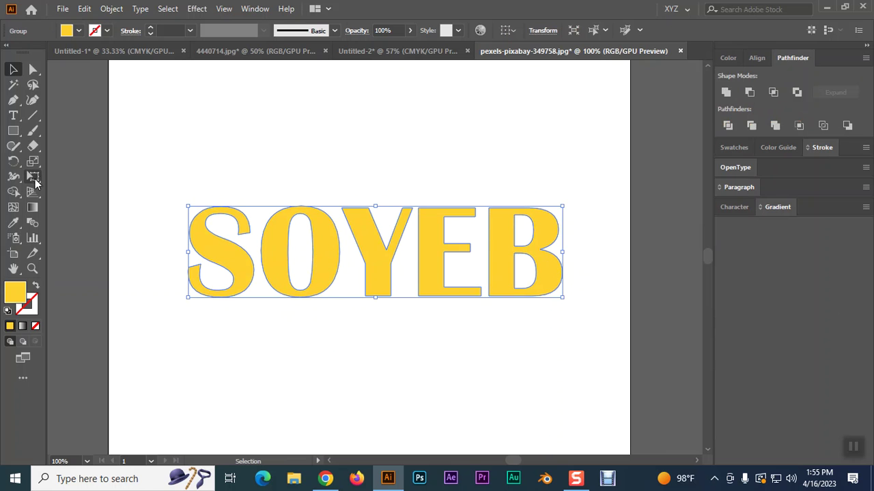
click(33, 116)
drag(158, 253, 577, 253)
Bend the line into a wave dipping at the O and B, then select it with the letters.
click(33, 100)
drag(158, 253, 150, 287)
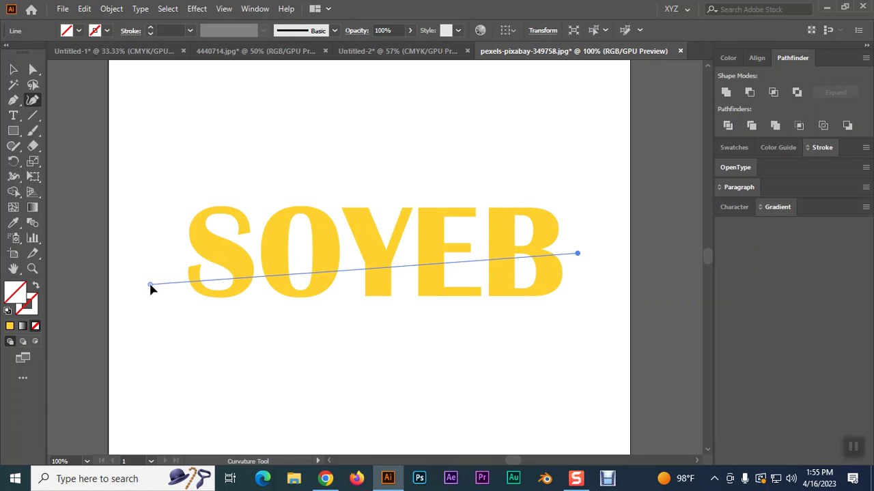
drag(211, 284, 182, 263)
drag(333, 220, 322, 266)
drag(414, 277, 414, 250)
drag(491, 245, 488, 263)
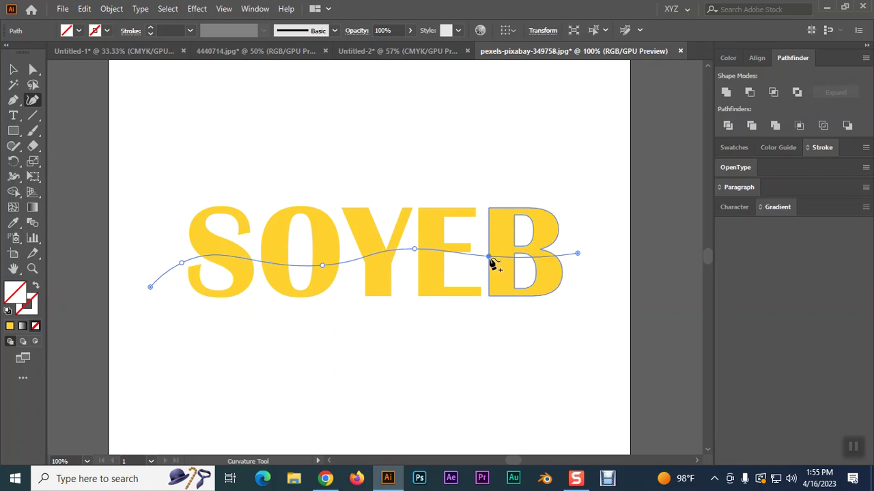
click(13, 69)
mouse_move(125, 173)
mouse_down()
mouse_move(502, 349)
mouse_move(645, 343)
mouse_up()
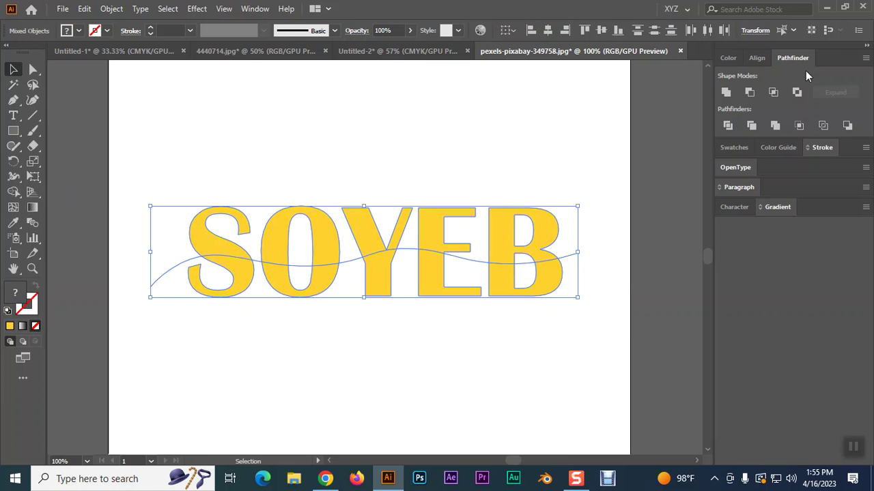
Divide the letters along the wavy line with Pathfinder and ungroup the pieces.
click(729, 127)
right_click(418, 289)
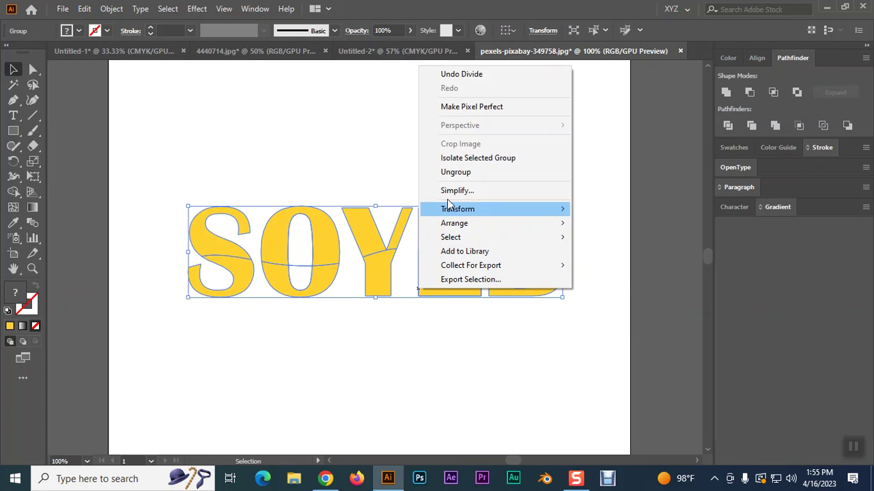
click(455, 171)
click(318, 329)
Give the bottom pieces of S, O, Y, E and B a vertical gradient at 92°.
click(243, 289)
click(300, 292)
click(368, 300)
click(430, 294)
click(512, 293)
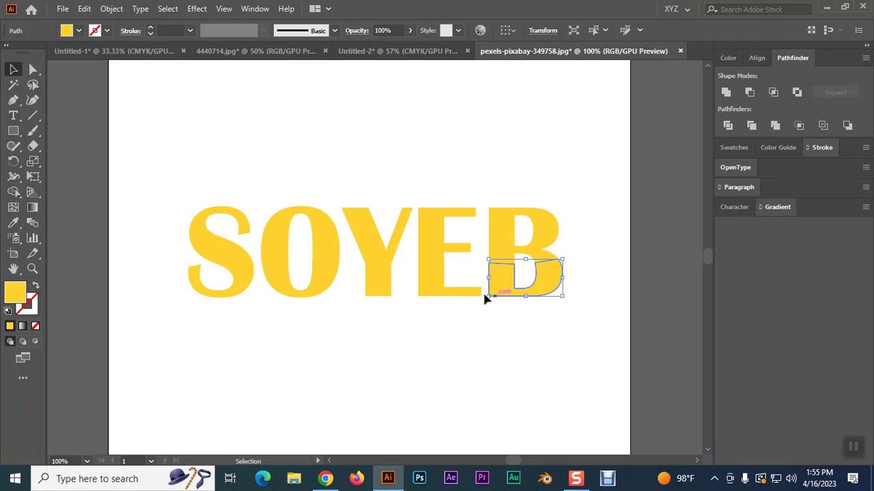
shift+click(370, 289)
shift+click(300, 294)
shift+click(242, 287)
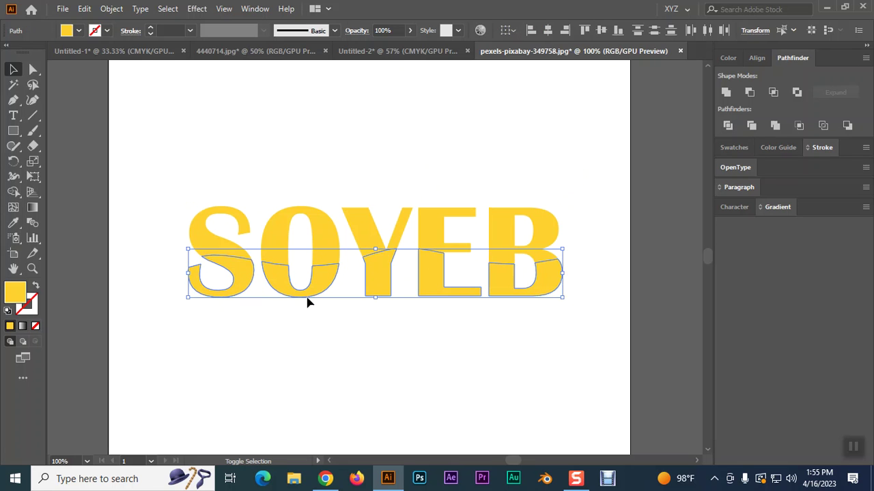
click(22, 327)
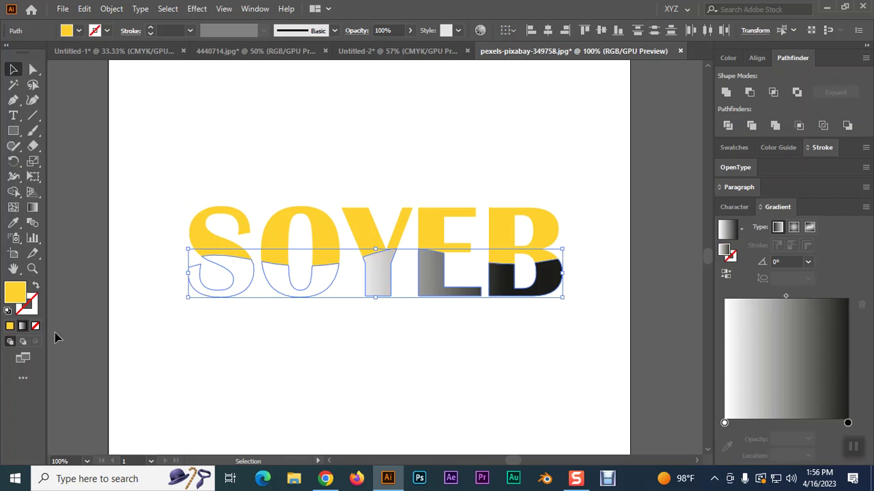
click(32, 211)
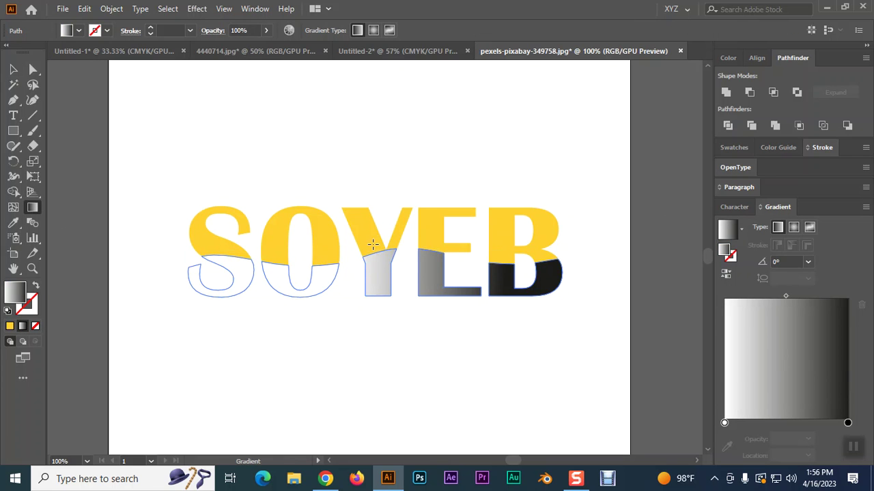
drag(372, 244, 385, 319)
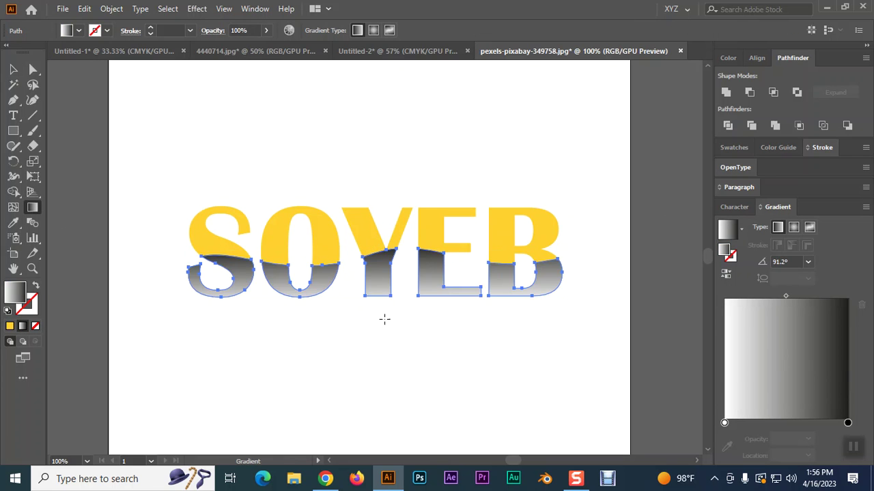
click(377, 242)
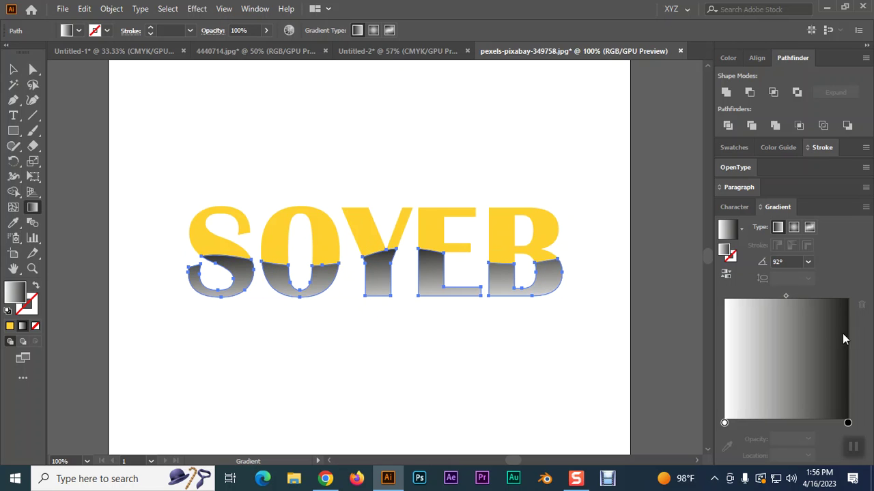
Set the gradient's end stop to a light orange in CMYK mode.
double_click(848, 424)
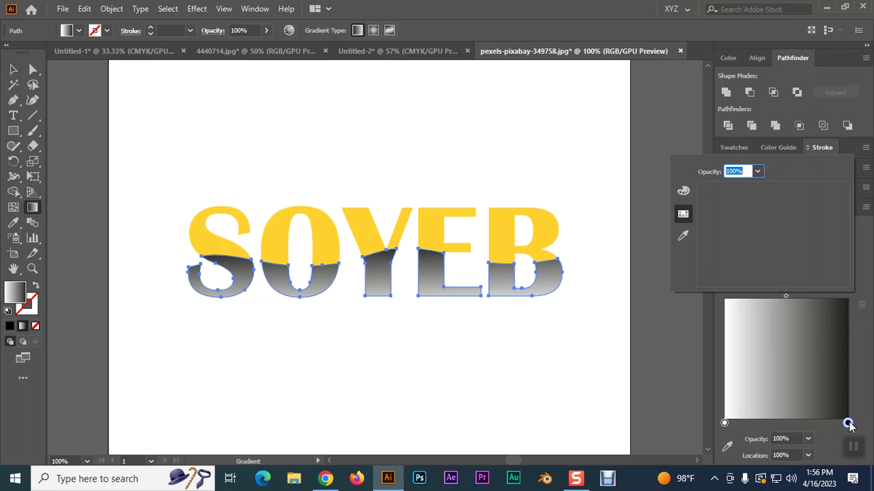
click(683, 190)
click(683, 213)
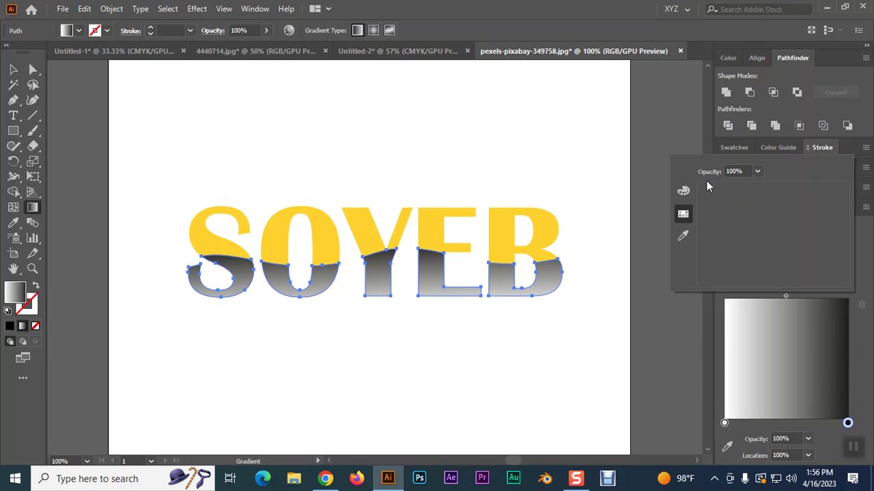
click(683, 190)
click(846, 160)
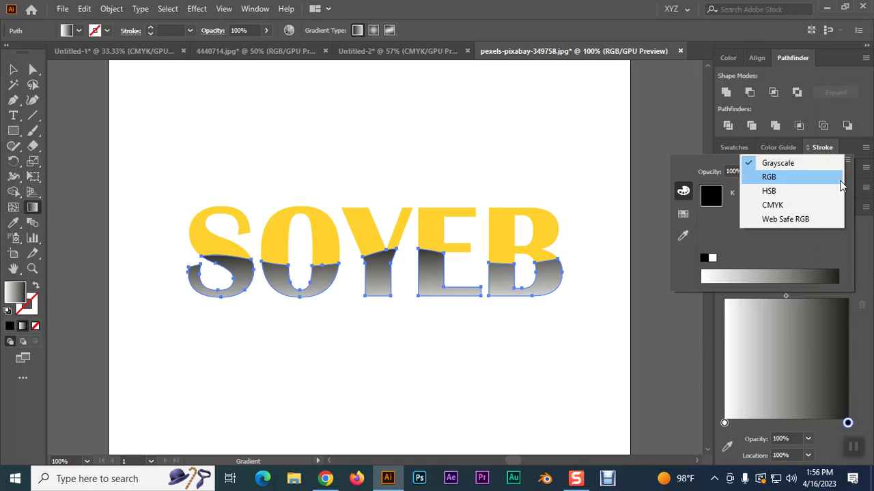
click(782, 205)
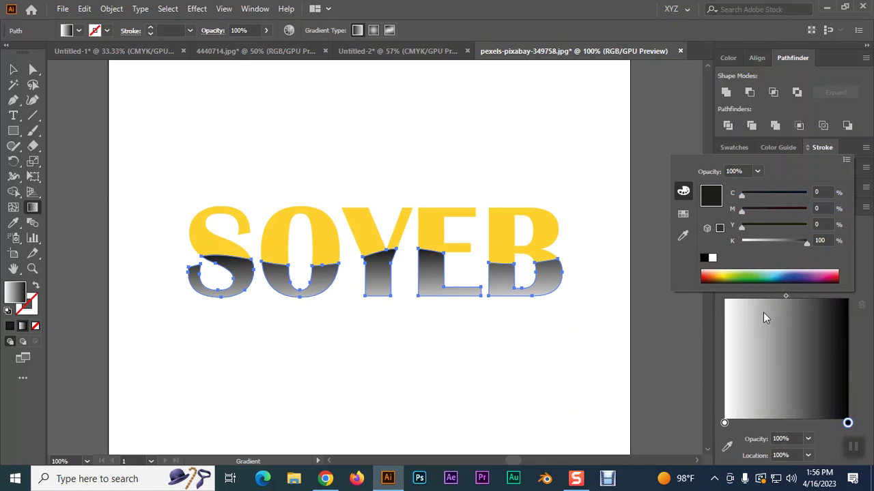
click(719, 271)
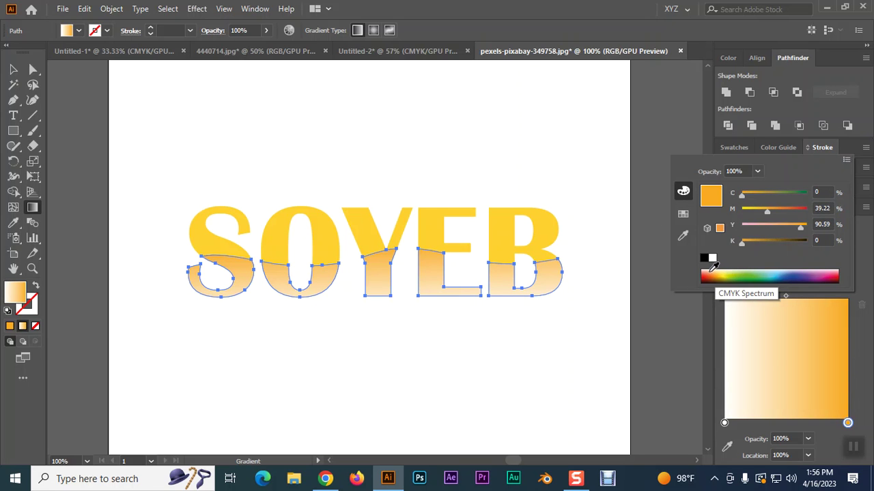
click(712, 271)
click(711, 270)
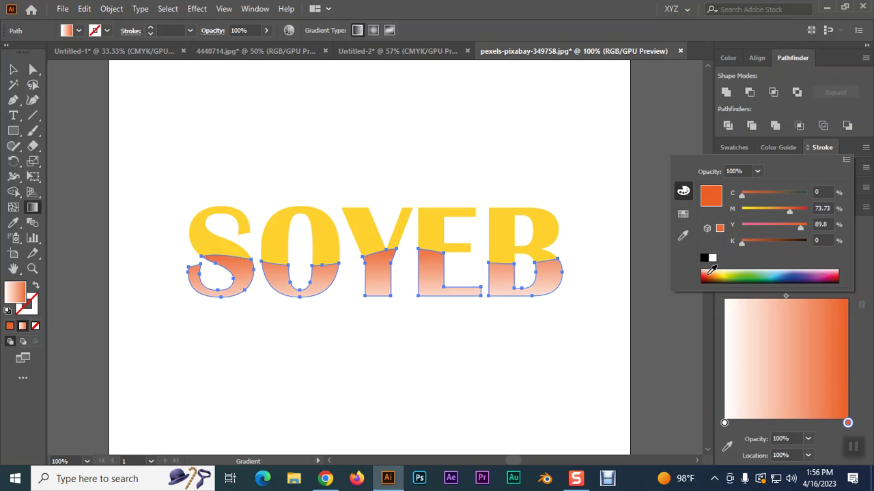
click(714, 271)
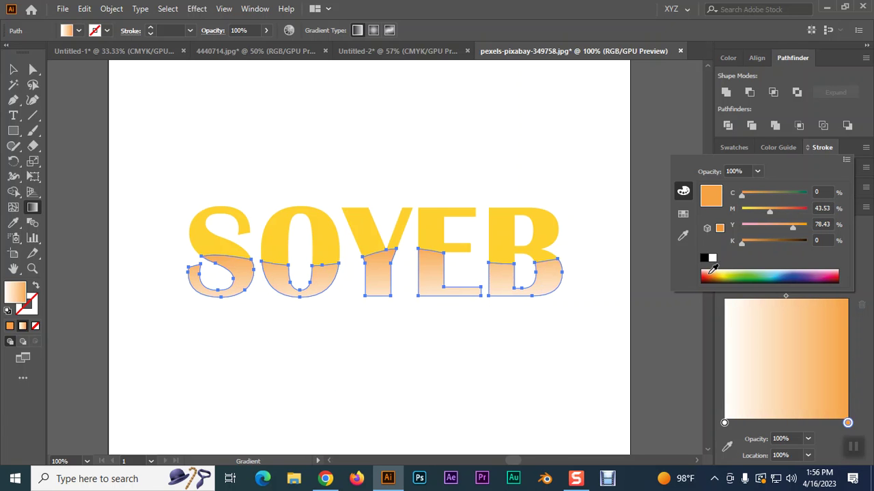
key(Escape)
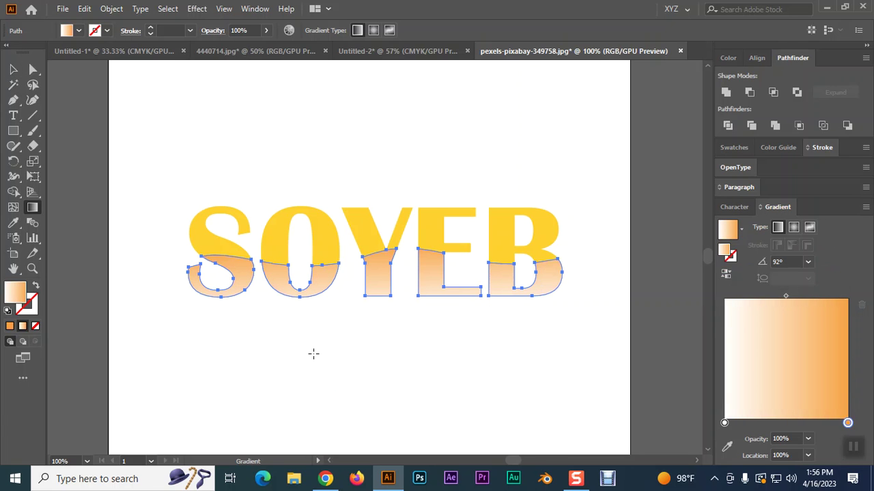
click(186, 185)
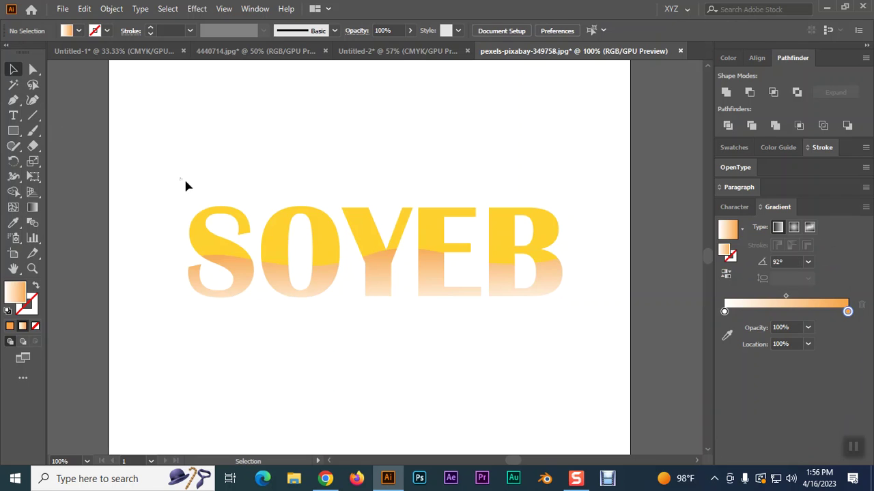
Try the gradient on the yellow top halves, then undo it.
drag(576, 232, 583, 228)
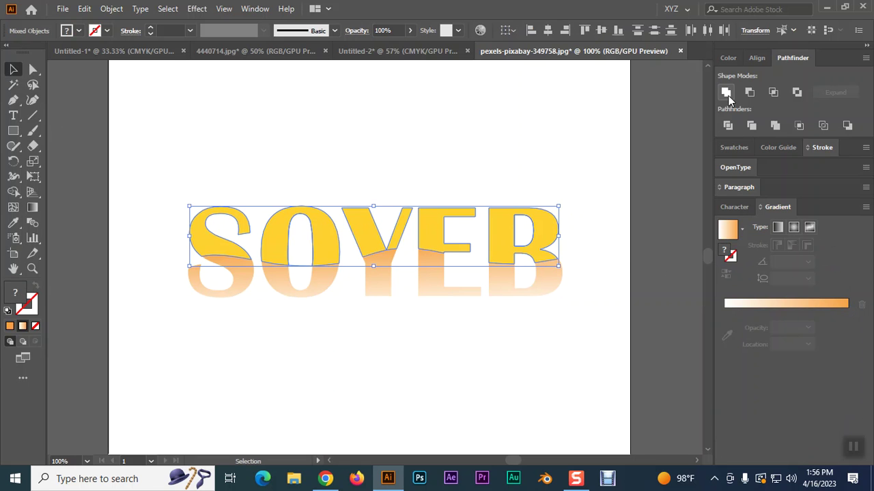
click(22, 326)
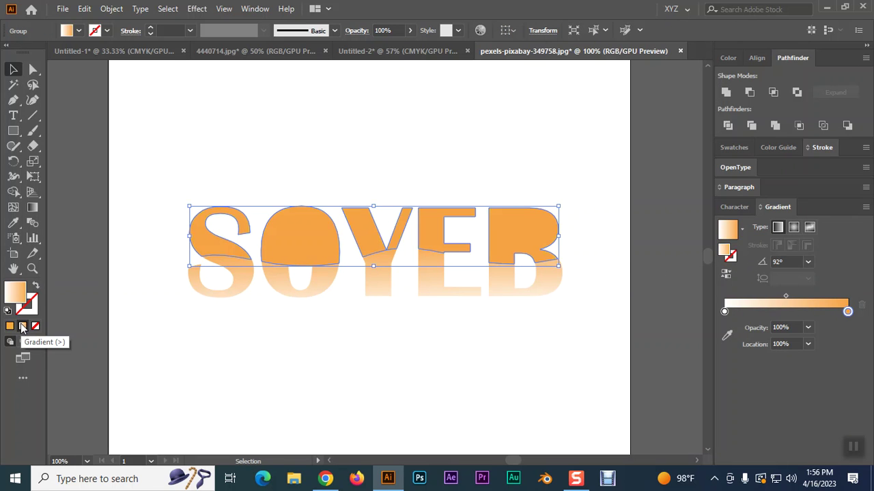
key(ctrl+z)
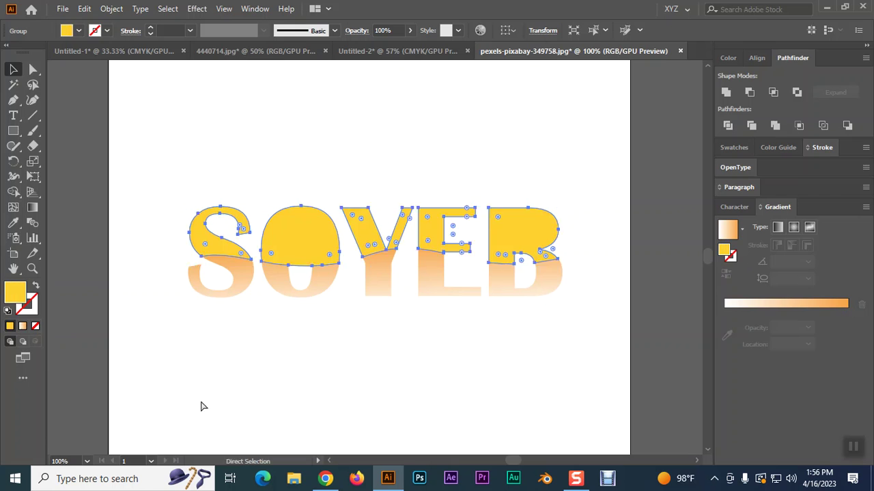
Delete the leftover fragments inside the O and the B.
key(ctrl+a)
click(295, 399)
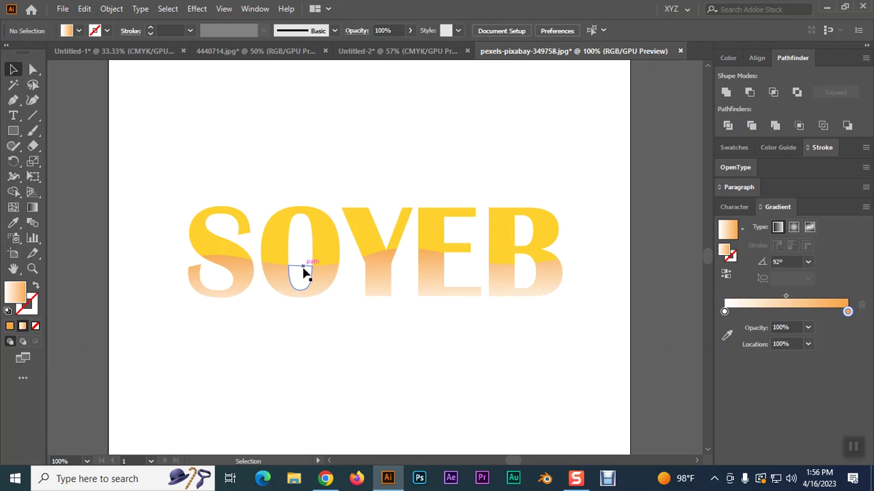
click(303, 272)
key(Delete)
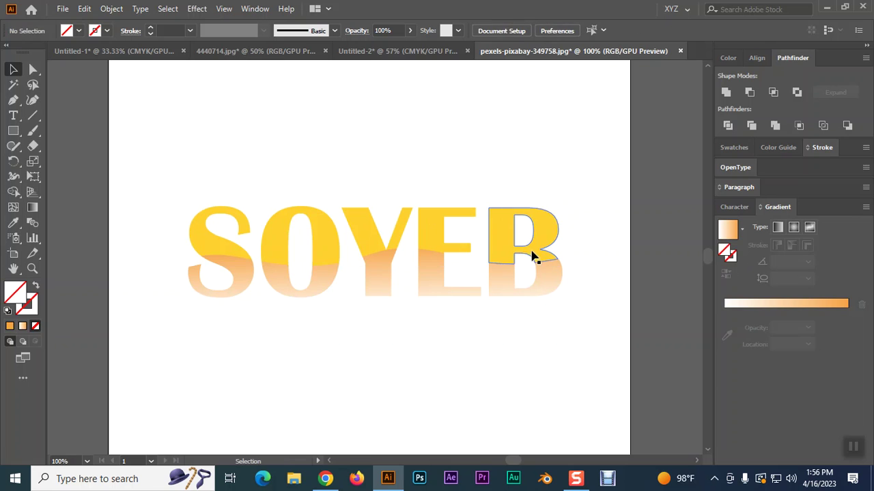
click(520, 269)
key(Delete)
click(523, 263)
key(Delete)
Unite the top halves of S, O, Y, E and B, fill them with the gradient and reduce magenta.
click(550, 238)
shift+click(444, 241)
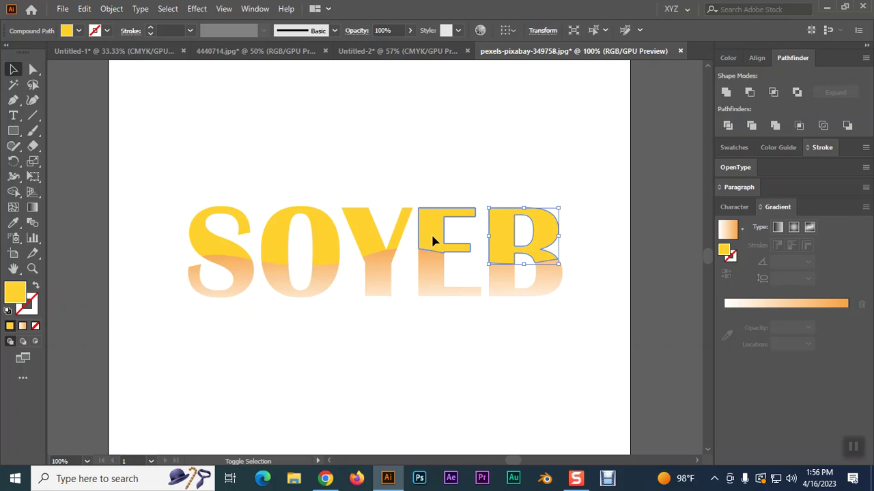
shift+click(361, 241)
shift+click(332, 244)
shift+click(221, 240)
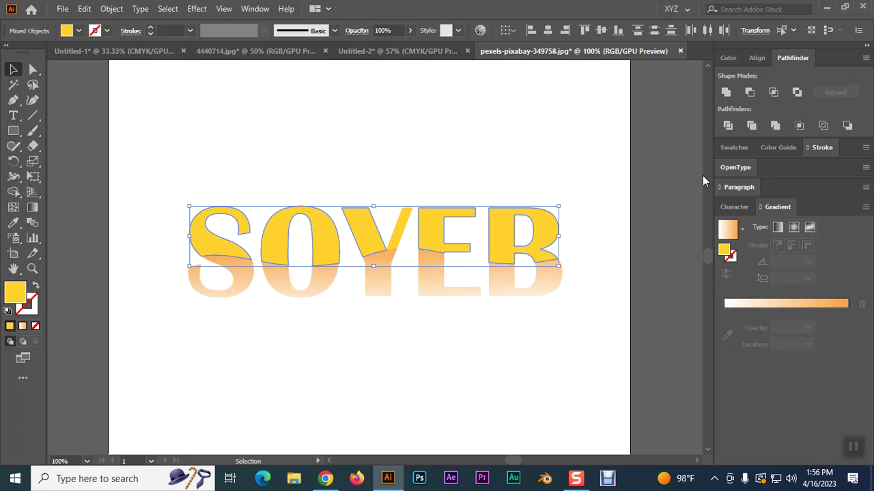
click(725, 91)
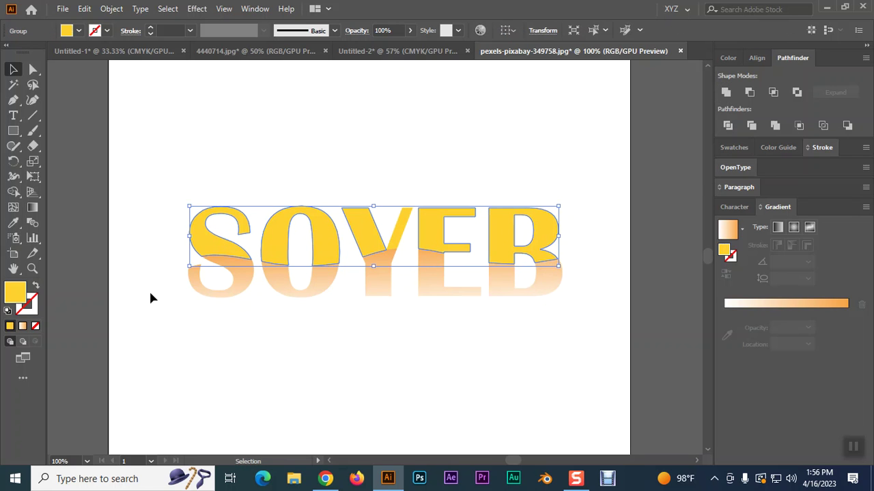
click(22, 327)
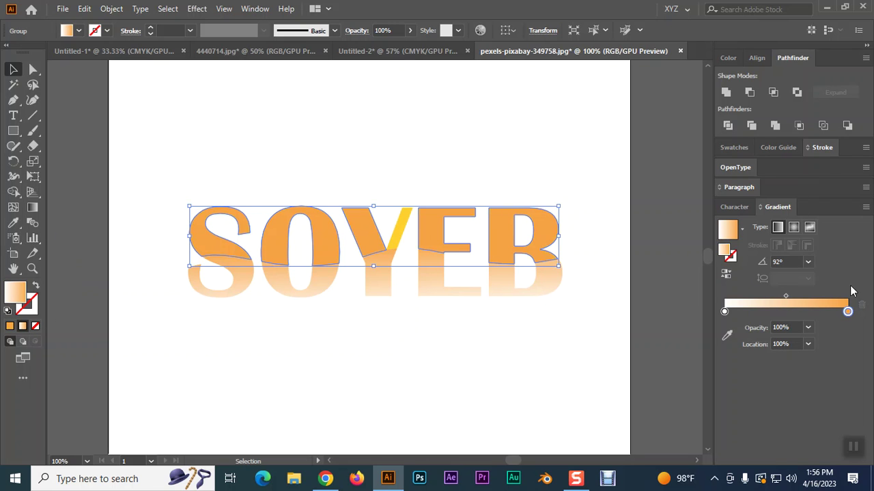
click(729, 58)
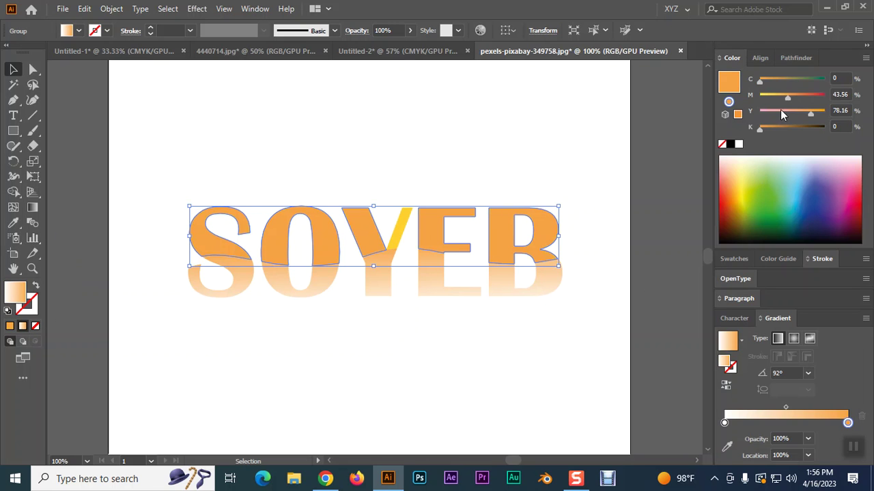
mouse_move(786, 96)
mouse_down()
mouse_move(768, 95)
mouse_move(776, 93)
mouse_up()
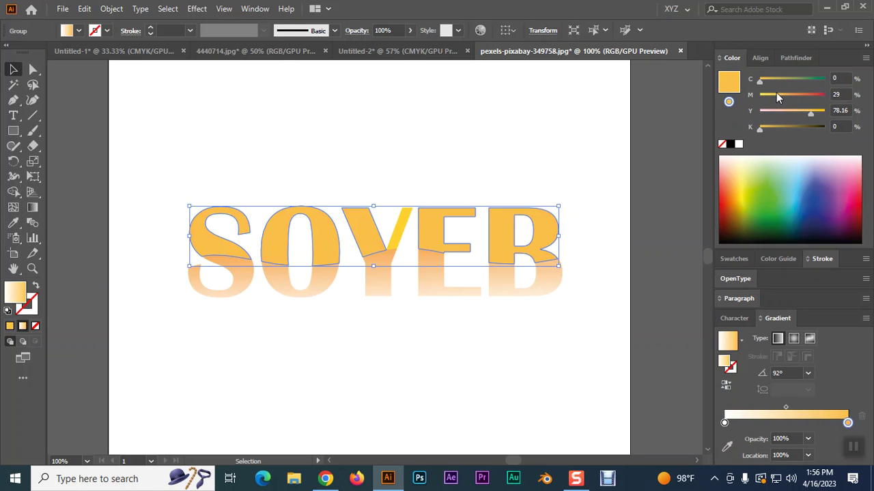
Unite the yellow stripe across the Y with the upper letter halves.
click(559, 150)
click(400, 230)
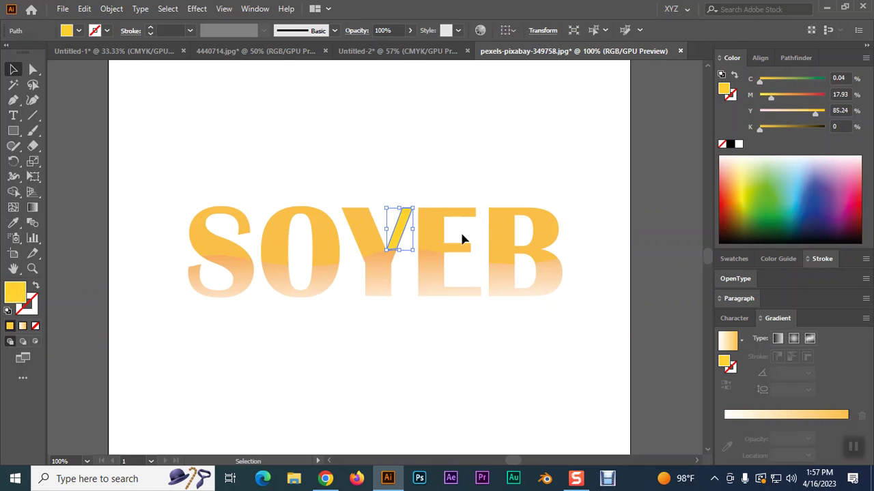
shift+click(433, 237)
click(788, 58)
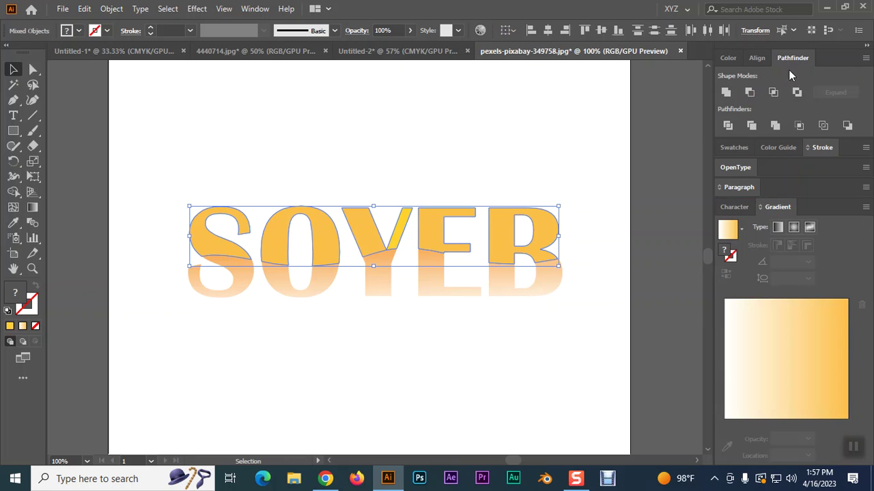
click(727, 92)
click(537, 131)
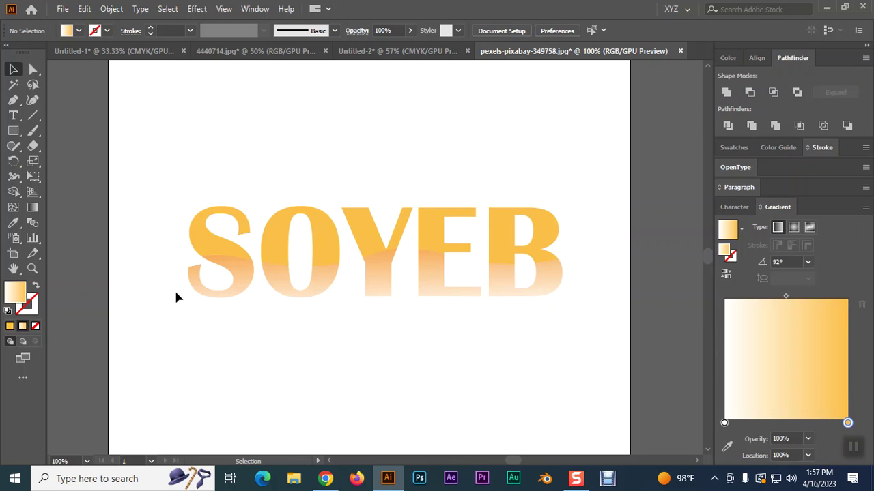
key(ctrl)
Paste the navy outline behind SOYEB and set the upper letters' gradient colour to orange.
key(ctrl+b)
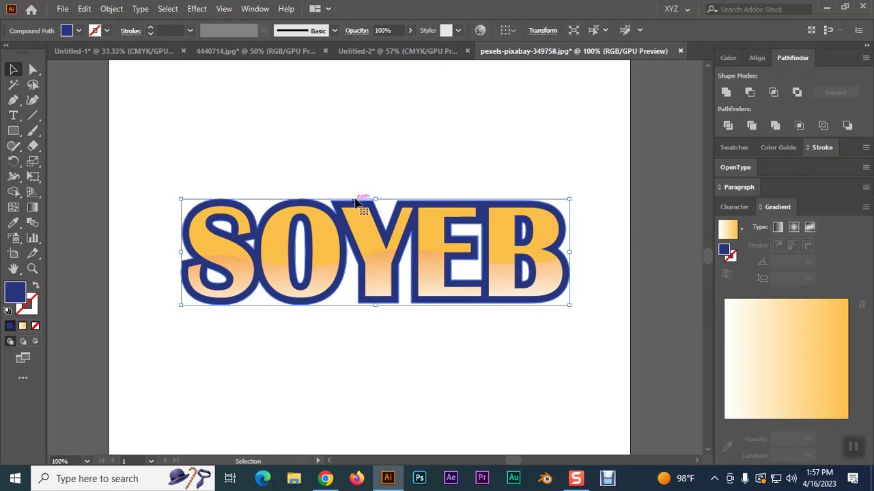
click(362, 157)
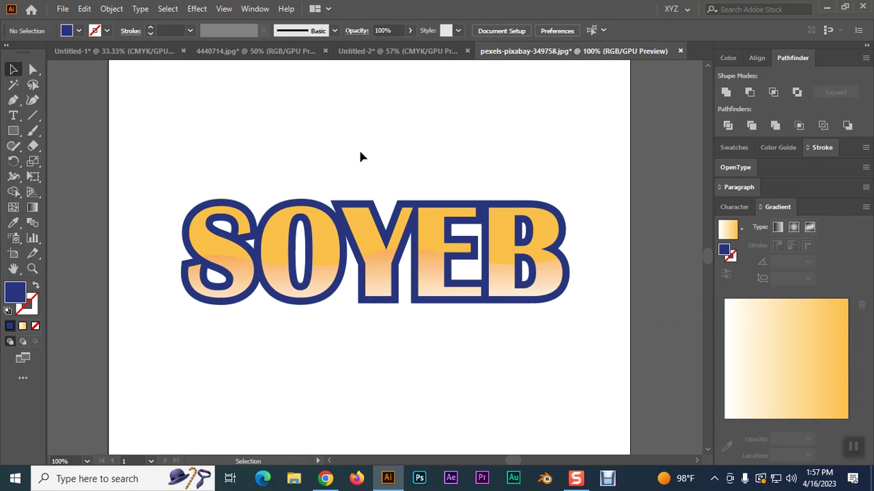
click(235, 251)
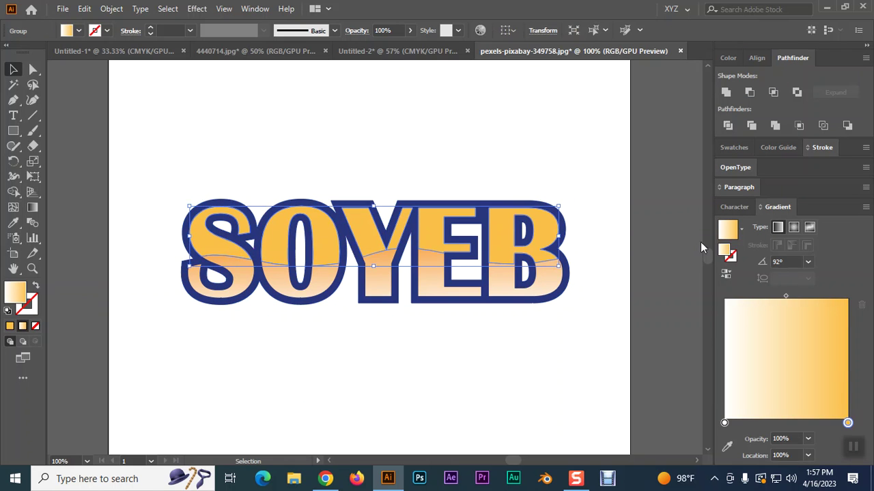
double_click(13, 300)
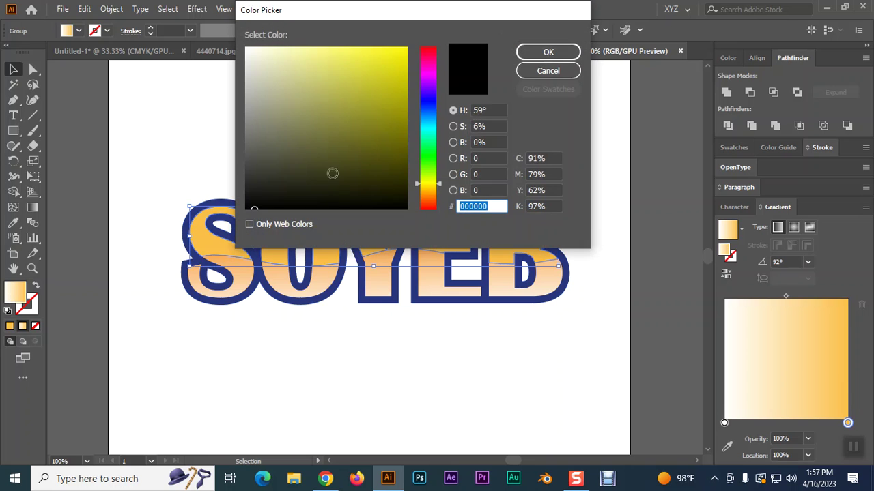
drag(430, 184, 434, 203)
click(398, 54)
click(548, 52)
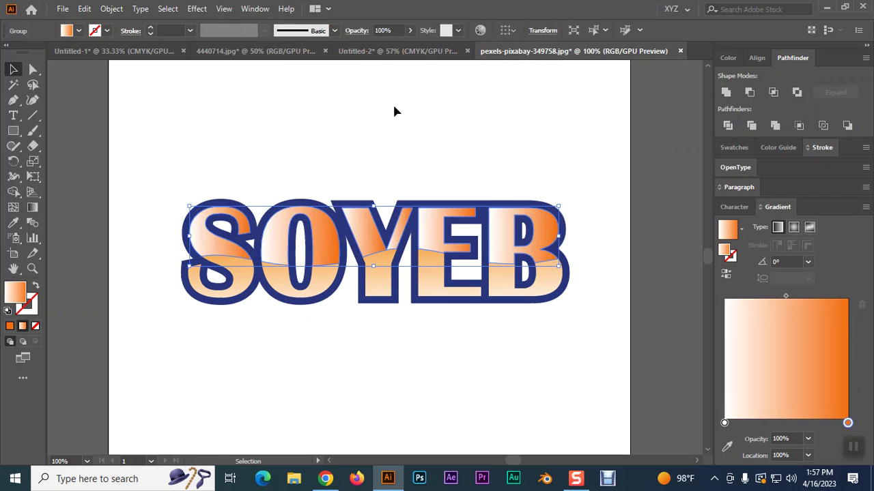
Run the upper letters' gradient vertically and check the finished SOYEB lettering.
key(g)
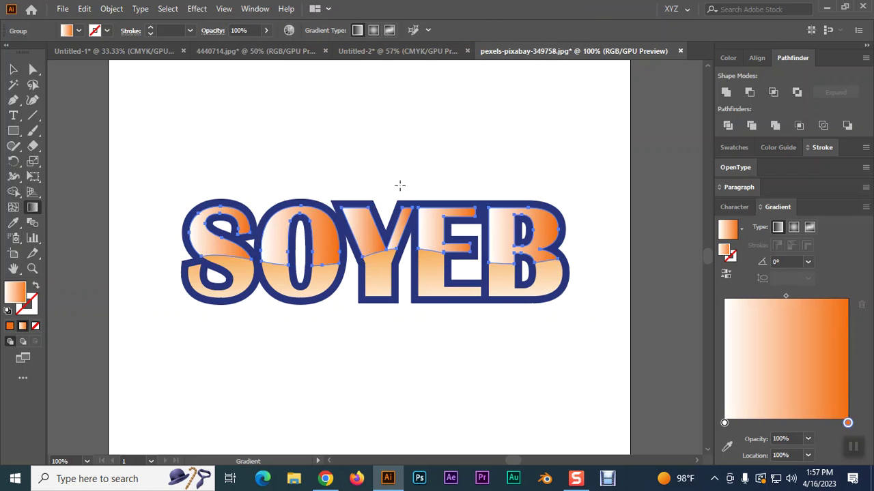
drag(368, 266, 369, 271)
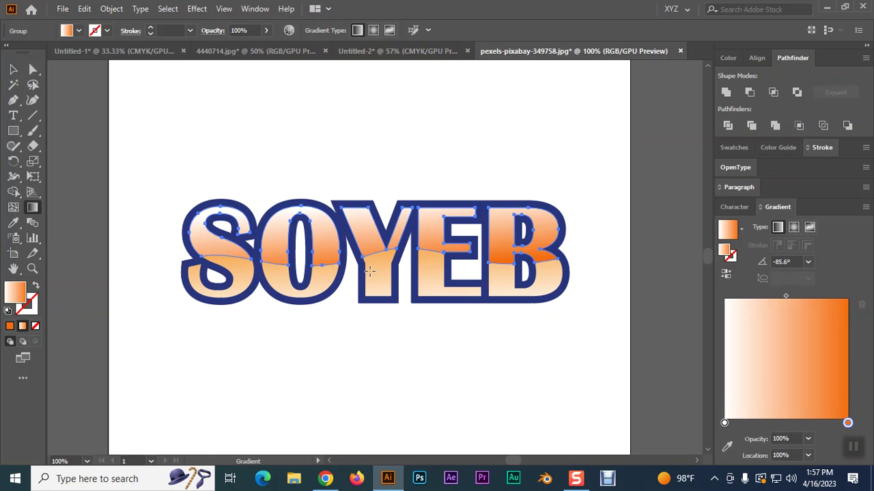
click(13, 69)
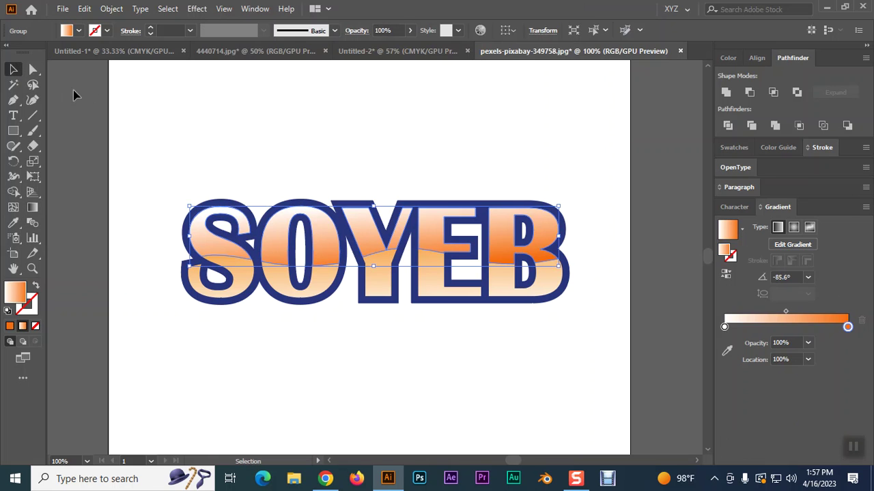
click(210, 104)
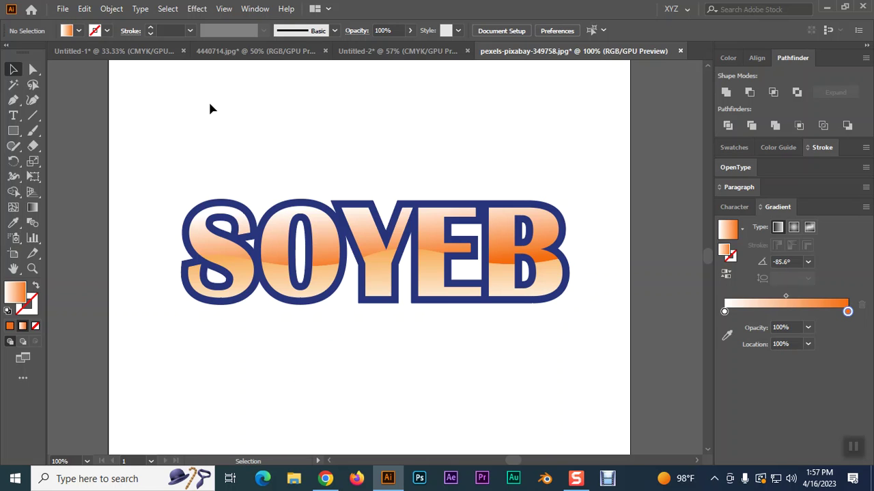
drag(218, 205, 662, 405)
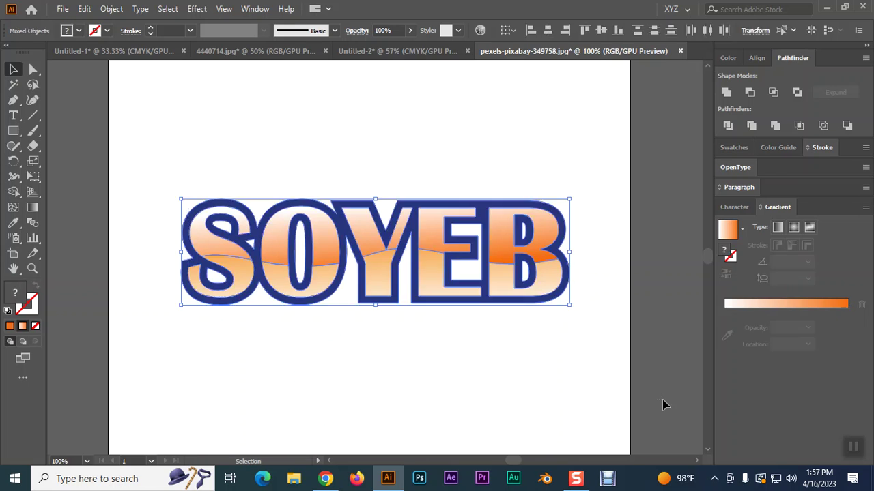
click(523, 395)
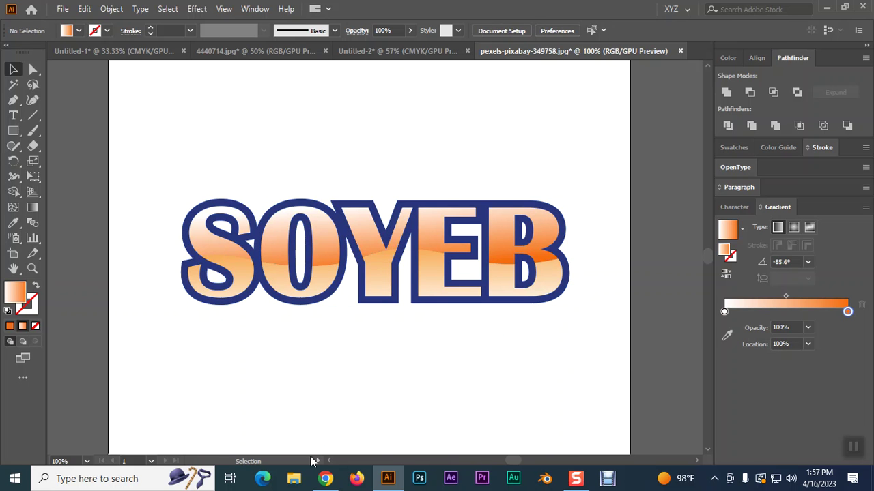
click(324, 480)
Search Google for 'igloo ice cream' in a new tab and show the image results.
click(714, 10)
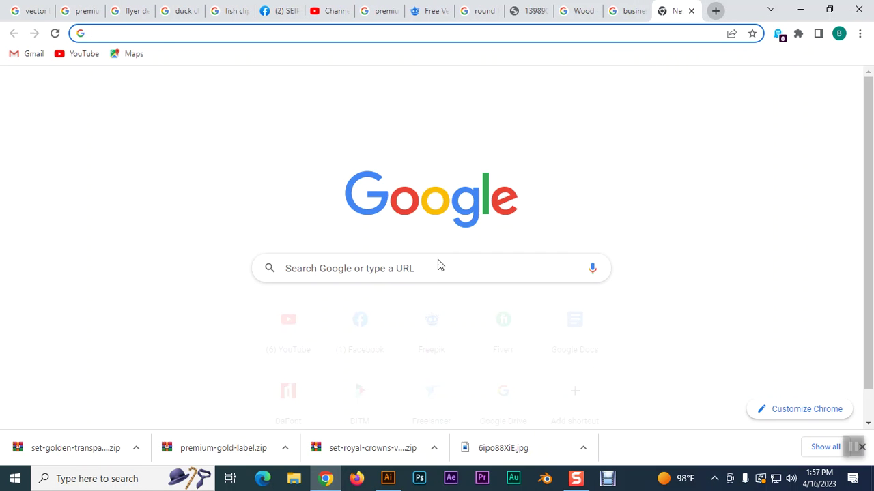
click(348, 268)
text(I)
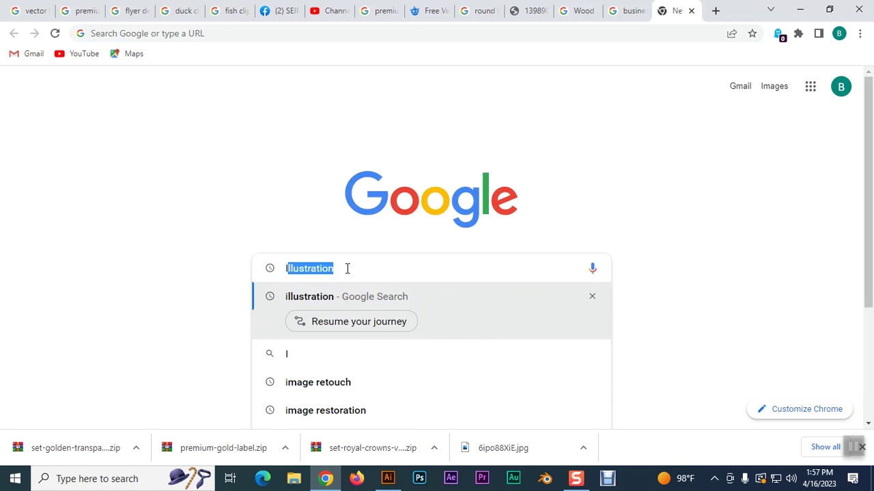
text(gloo ice cream)
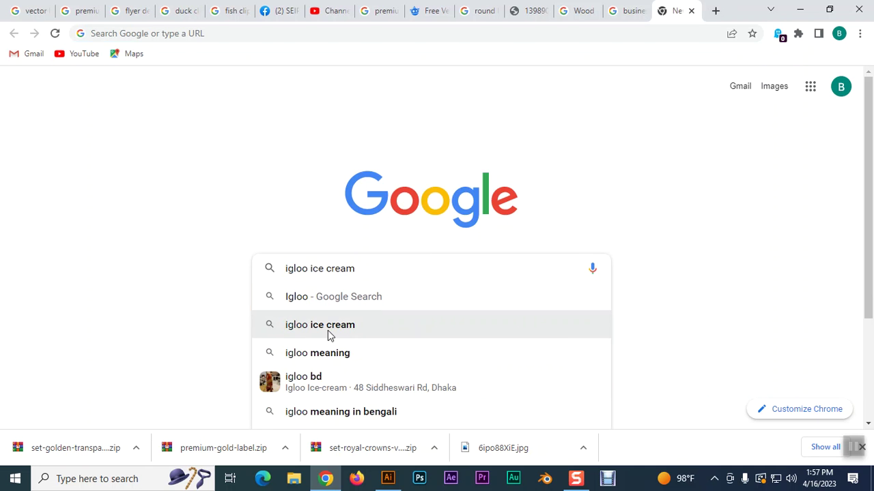
click(328, 328)
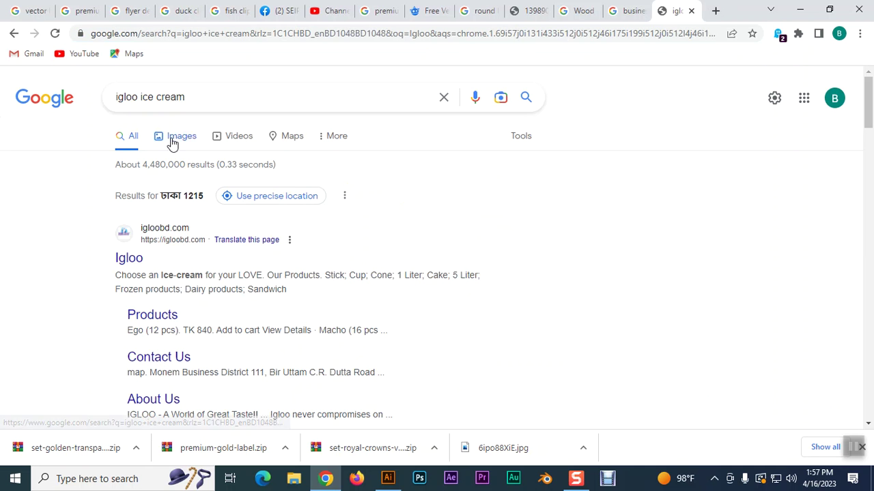
click(176, 139)
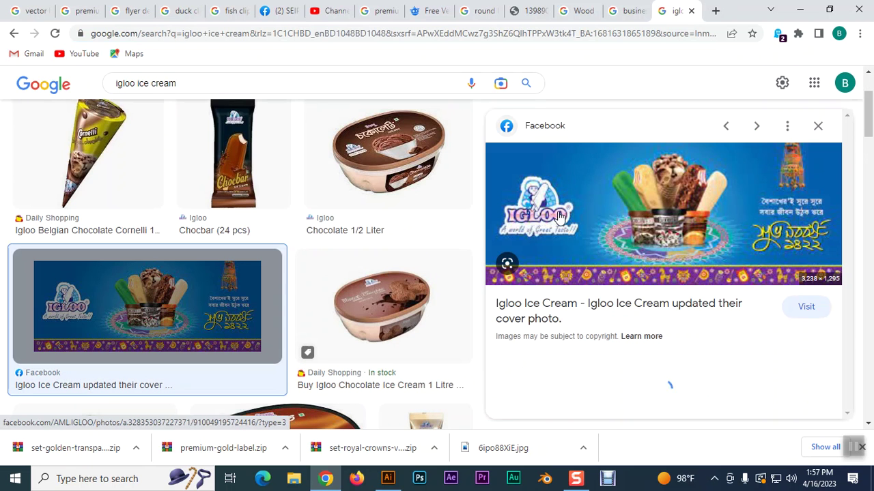
Browse the image results and open the IGLOO logo in the enlarged preview.
click(393, 274)
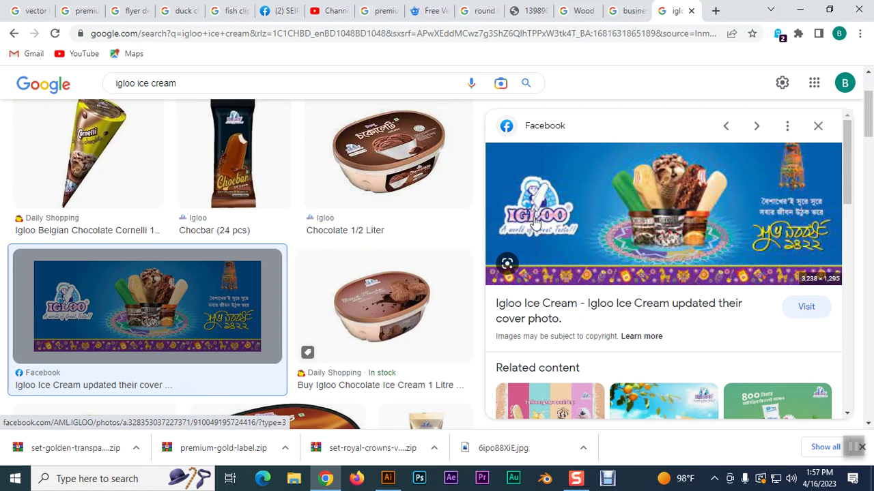
scroll(454, 275, down, 4)
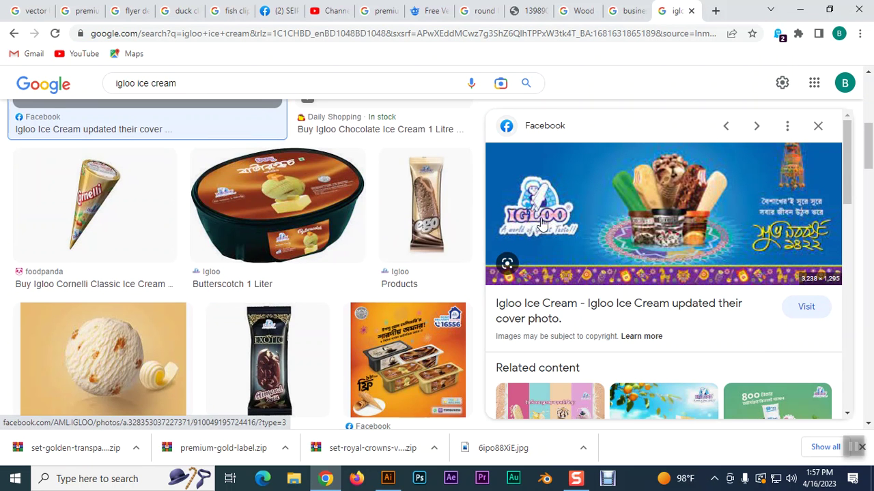
scroll(287, 227, up, 4)
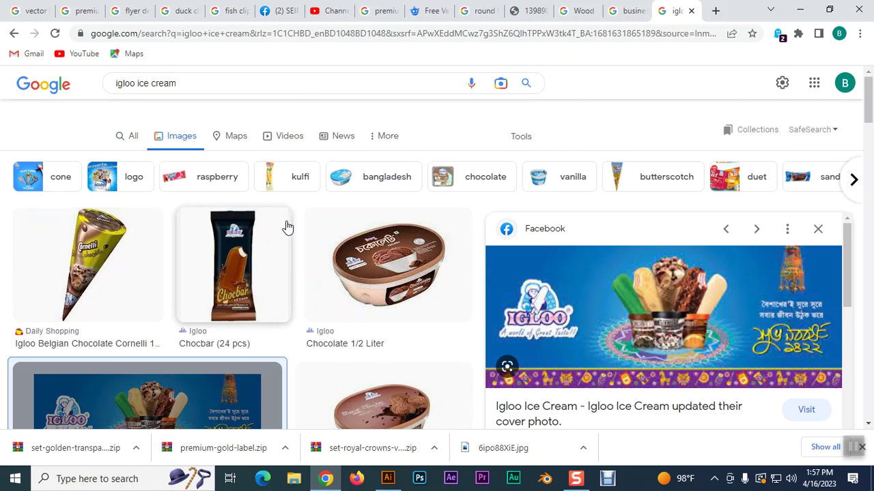
scroll(704, 281, down, 5)
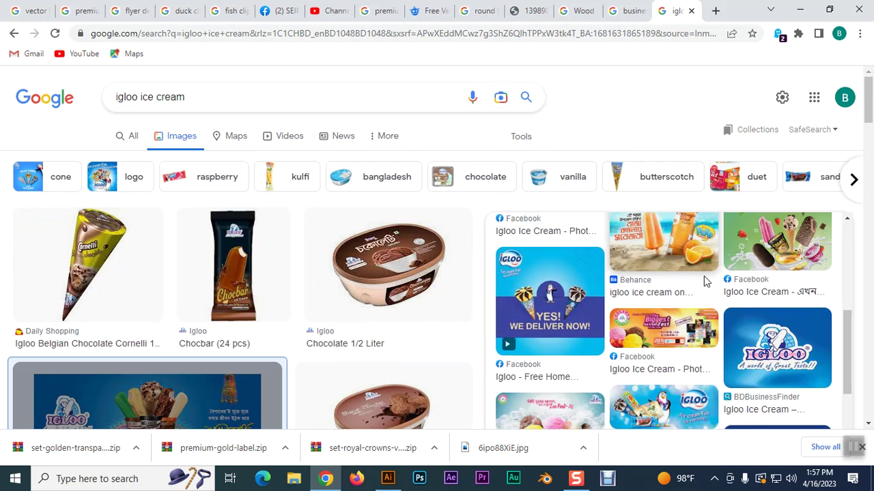
scroll(704, 276, up, 1)
click(761, 311)
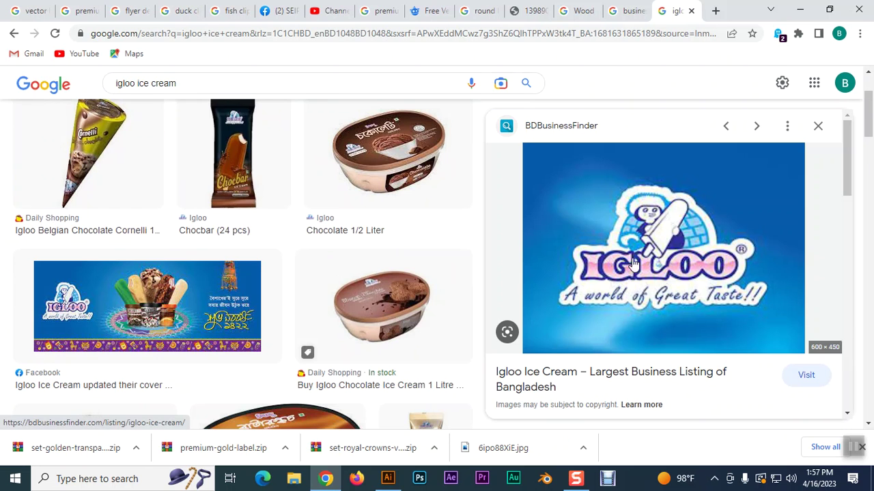